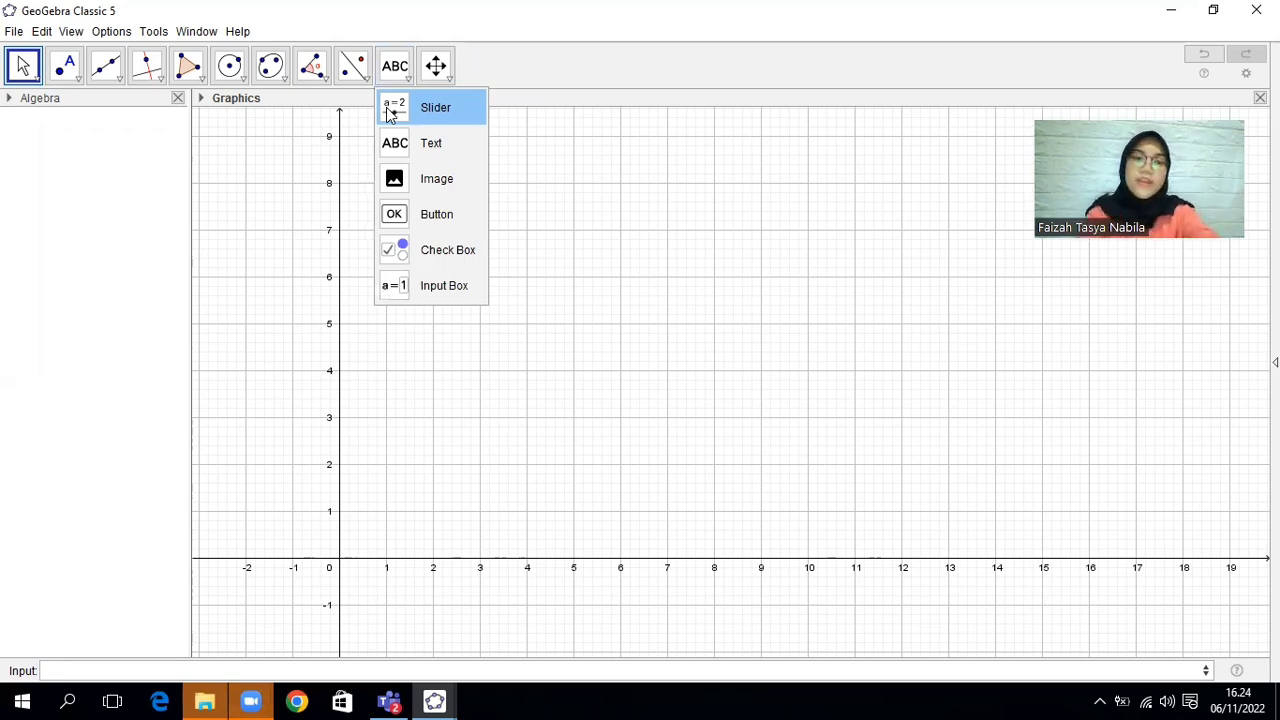
Add a number slider named m with a minimum of -25 and a maximum of 25 near the top of the y-axis.
left_click(390, 113)
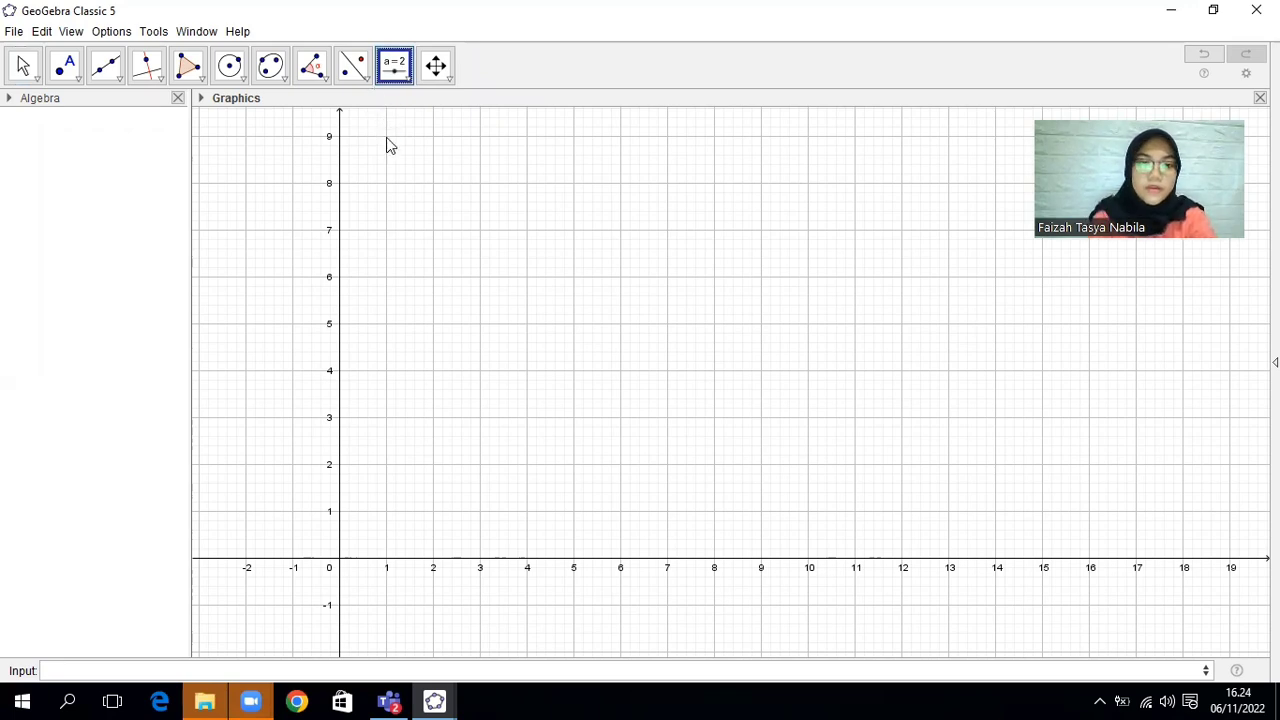
left_click(387, 139)
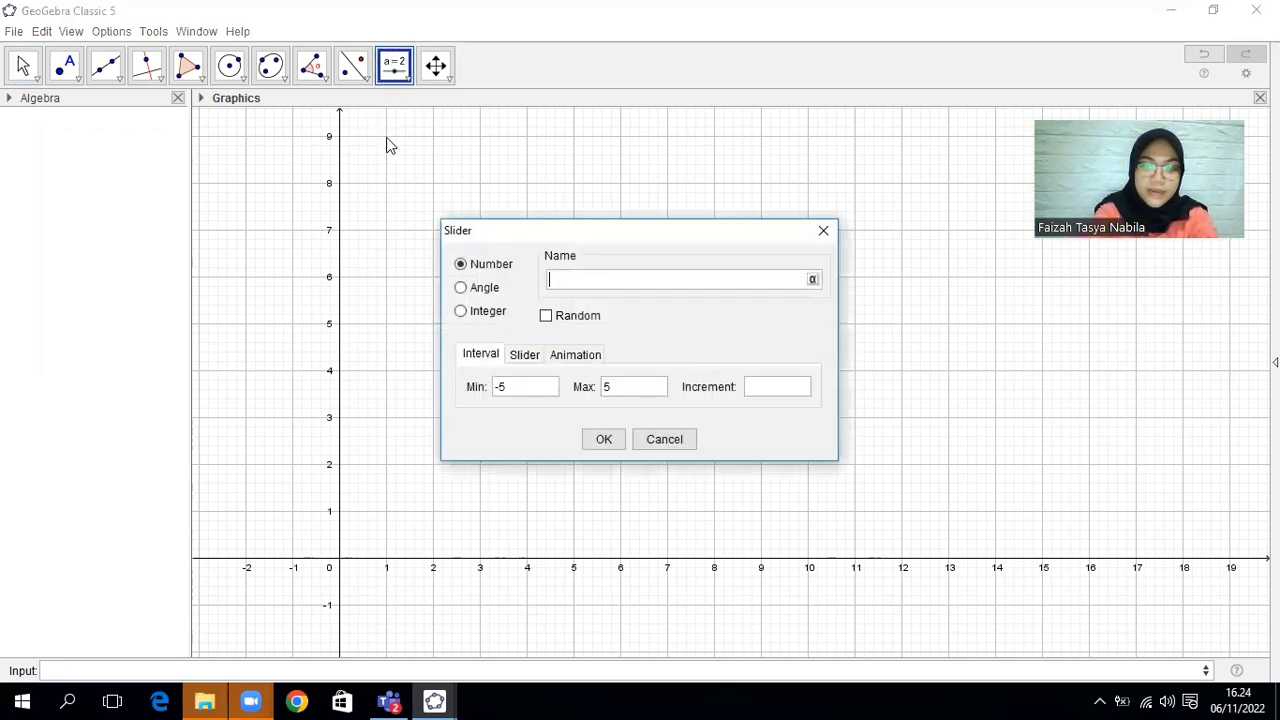
left_click(500, 389)
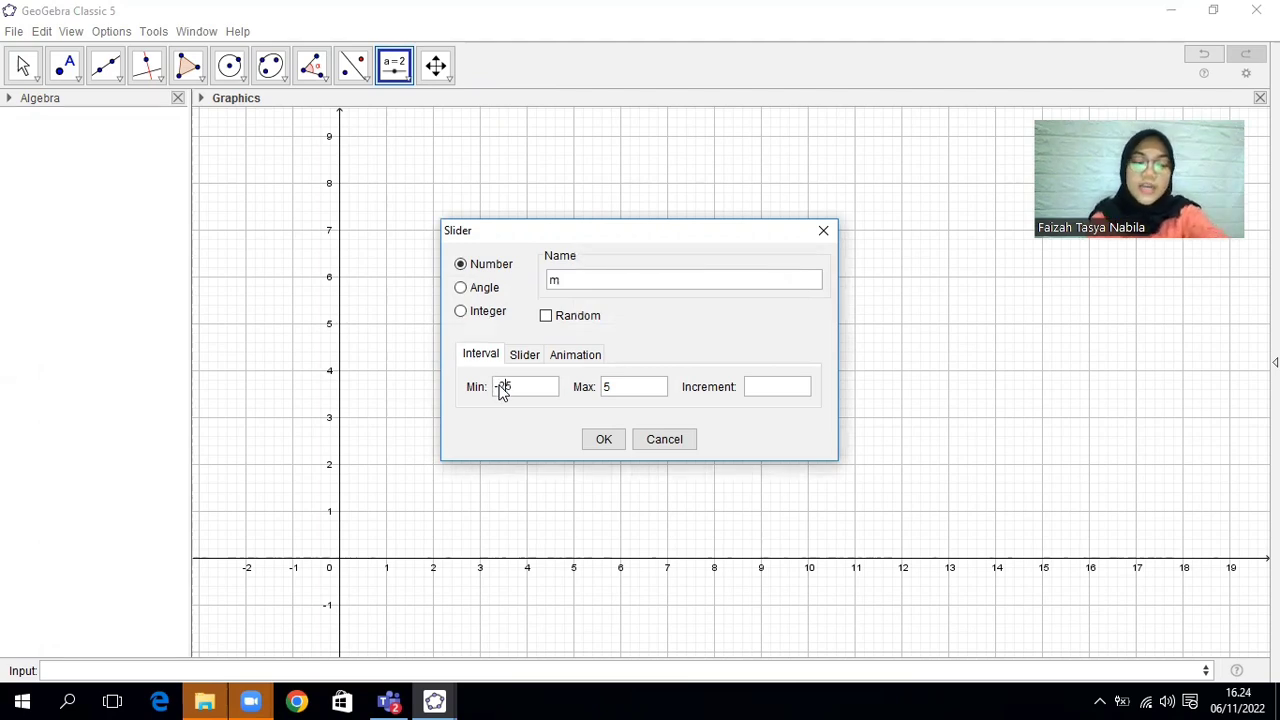
type("2")
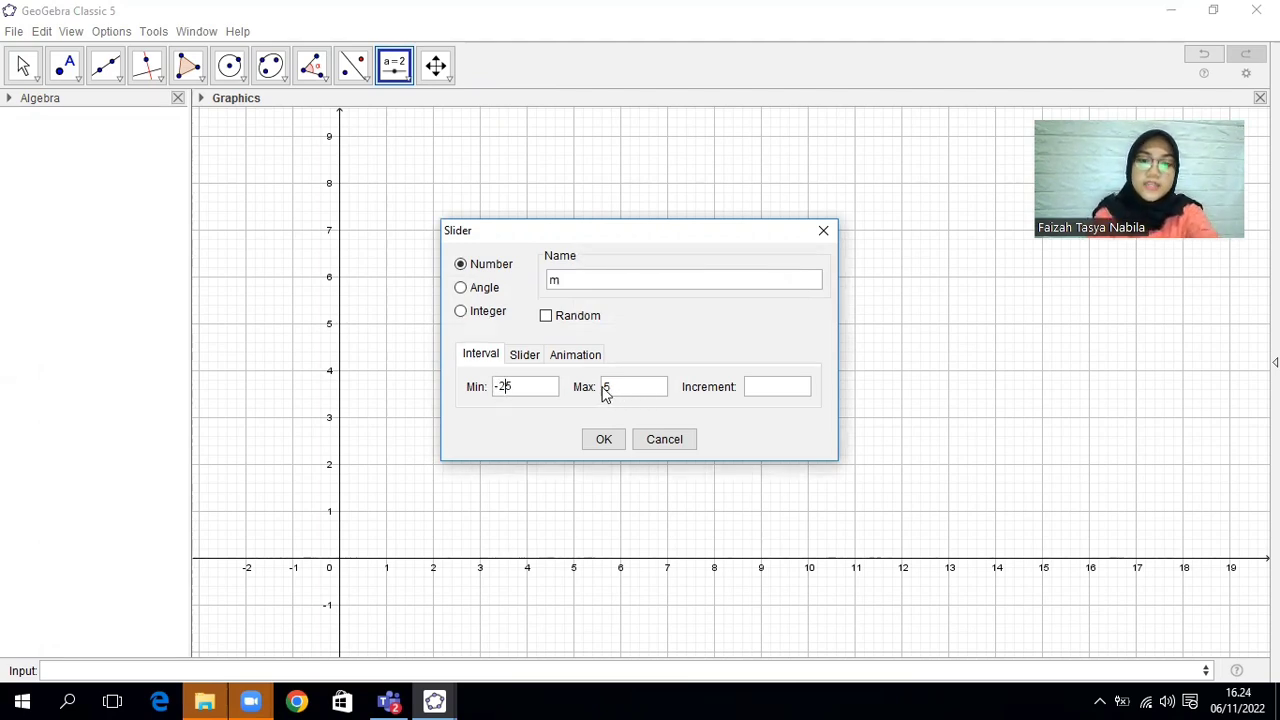
left_click(604, 392)
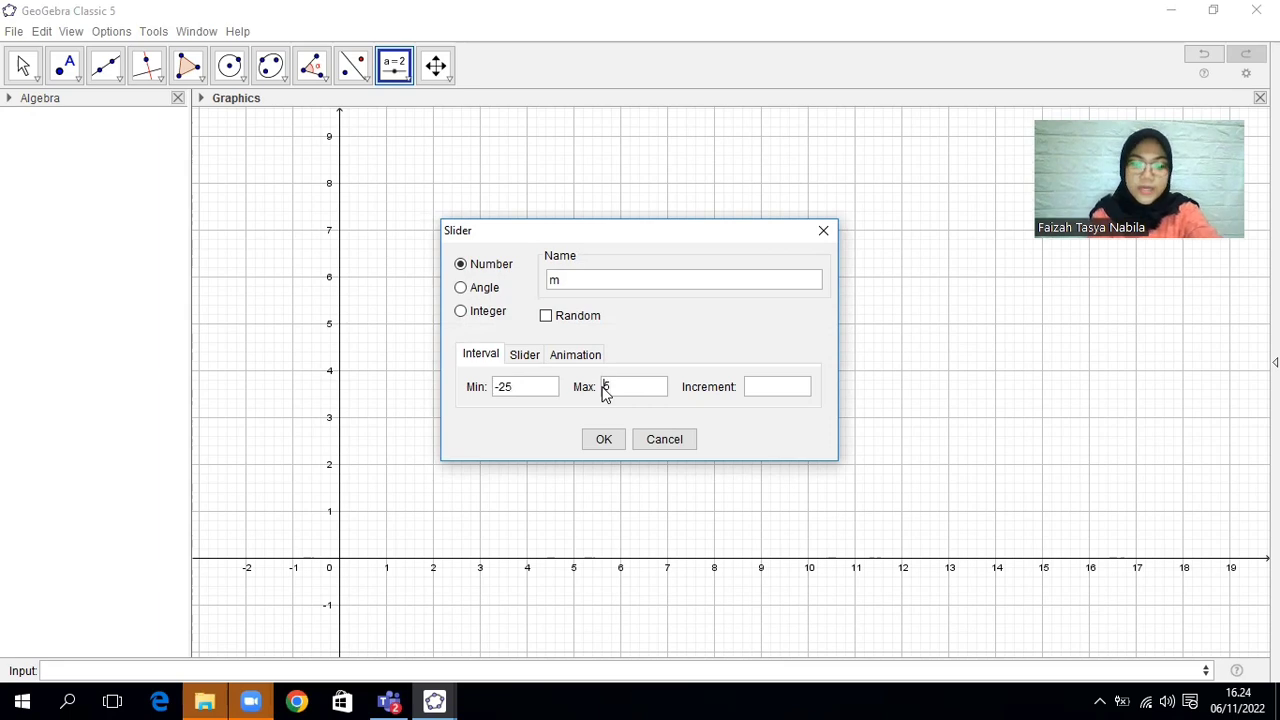
type("2")
left_click(609, 440)
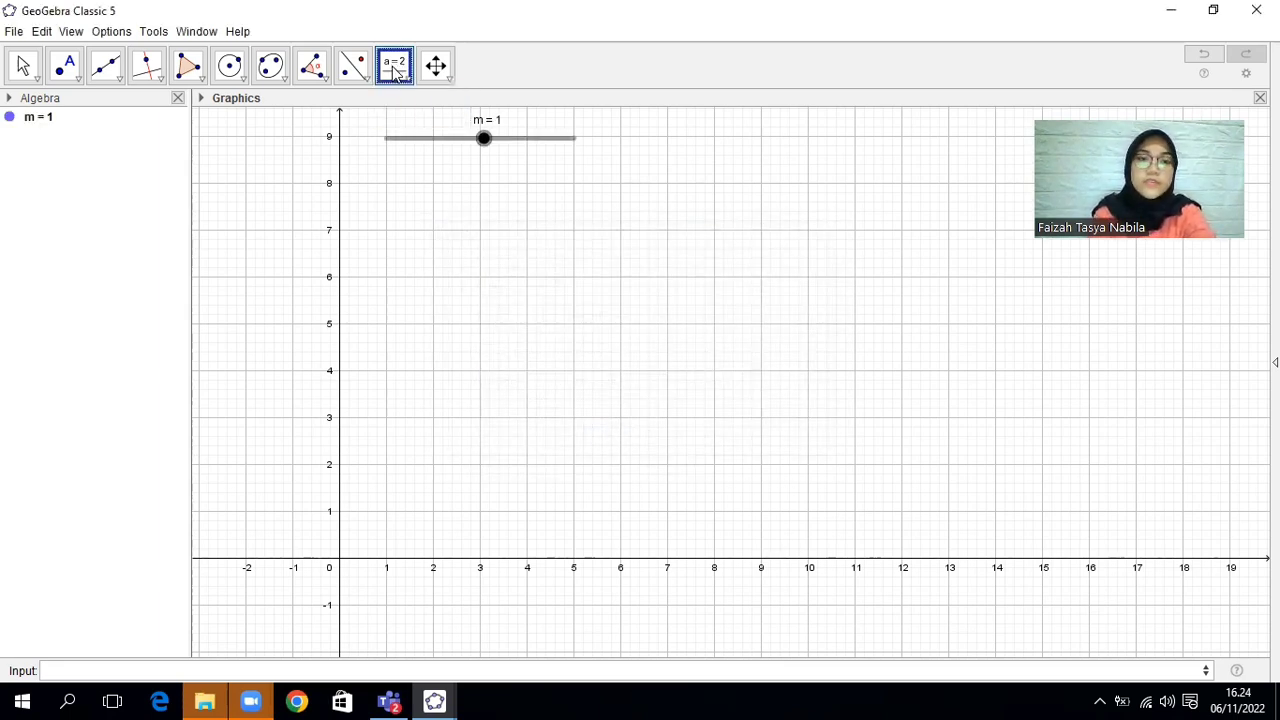
Add a number slider named c with a minimum of -25 and the same maximum as m, aligned directly below slider m.
left_click(429, 185)
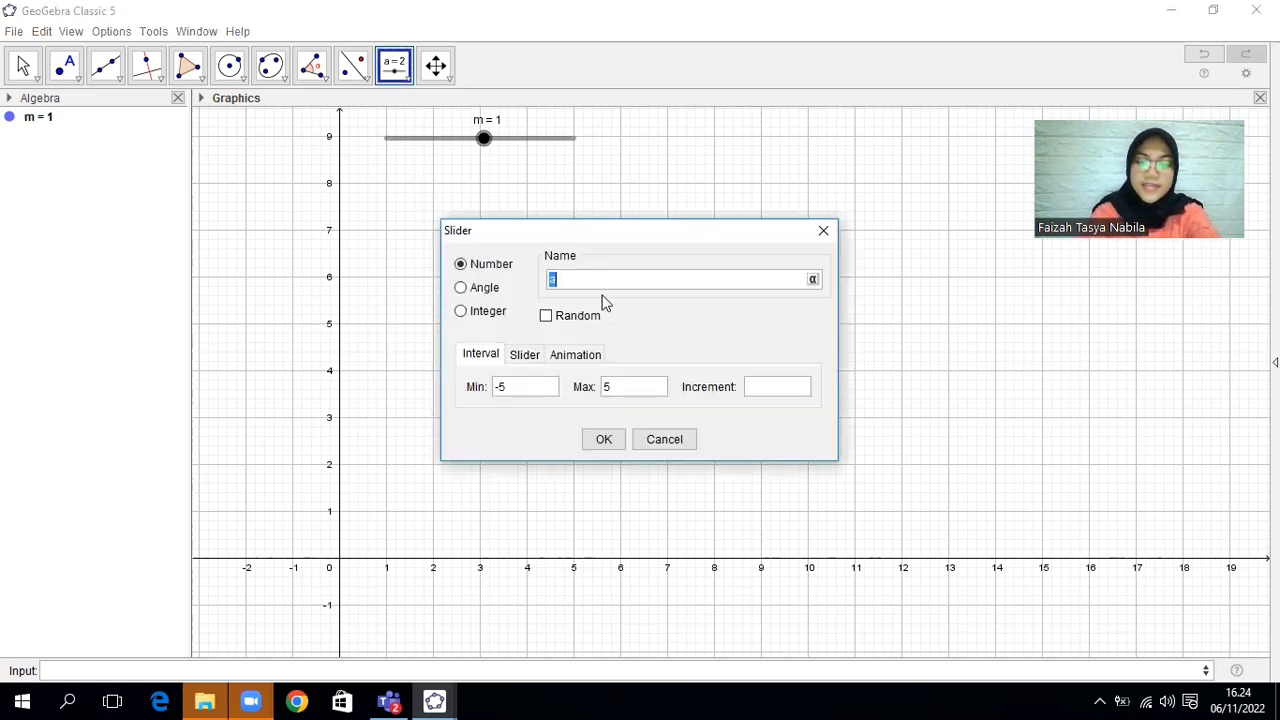
key("BackSpace")
type("c")
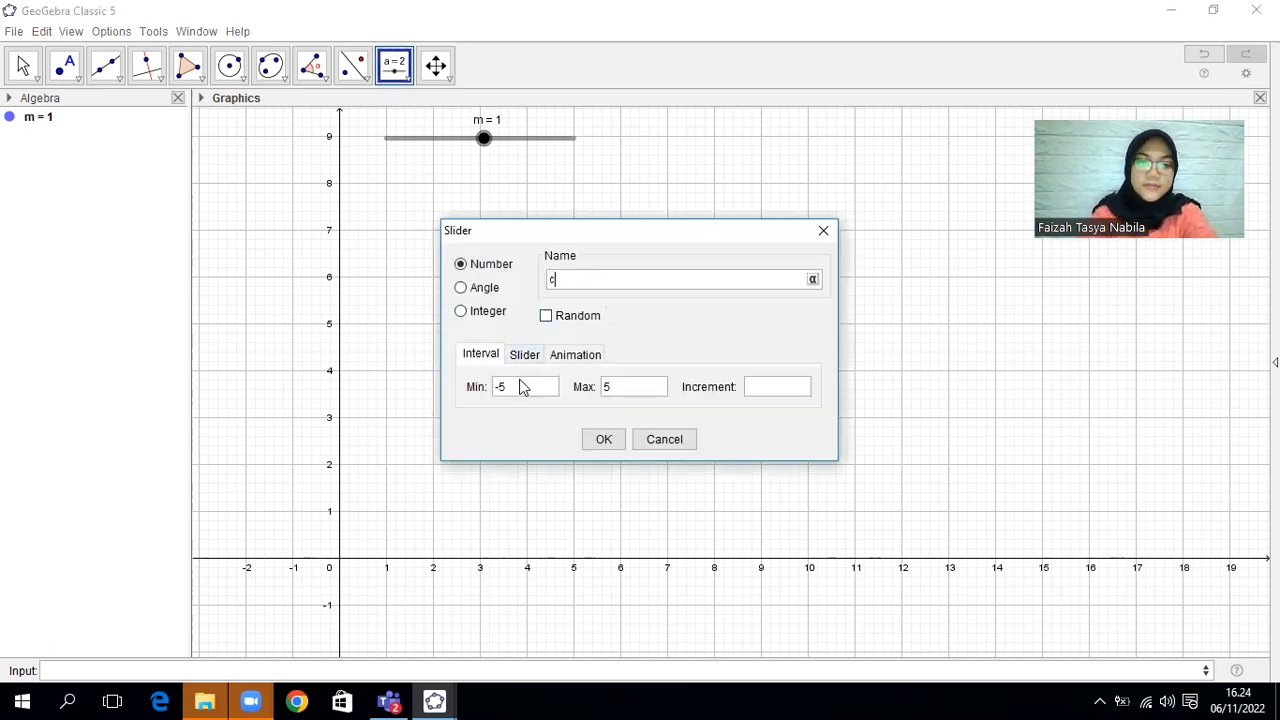
left_click(520, 388)
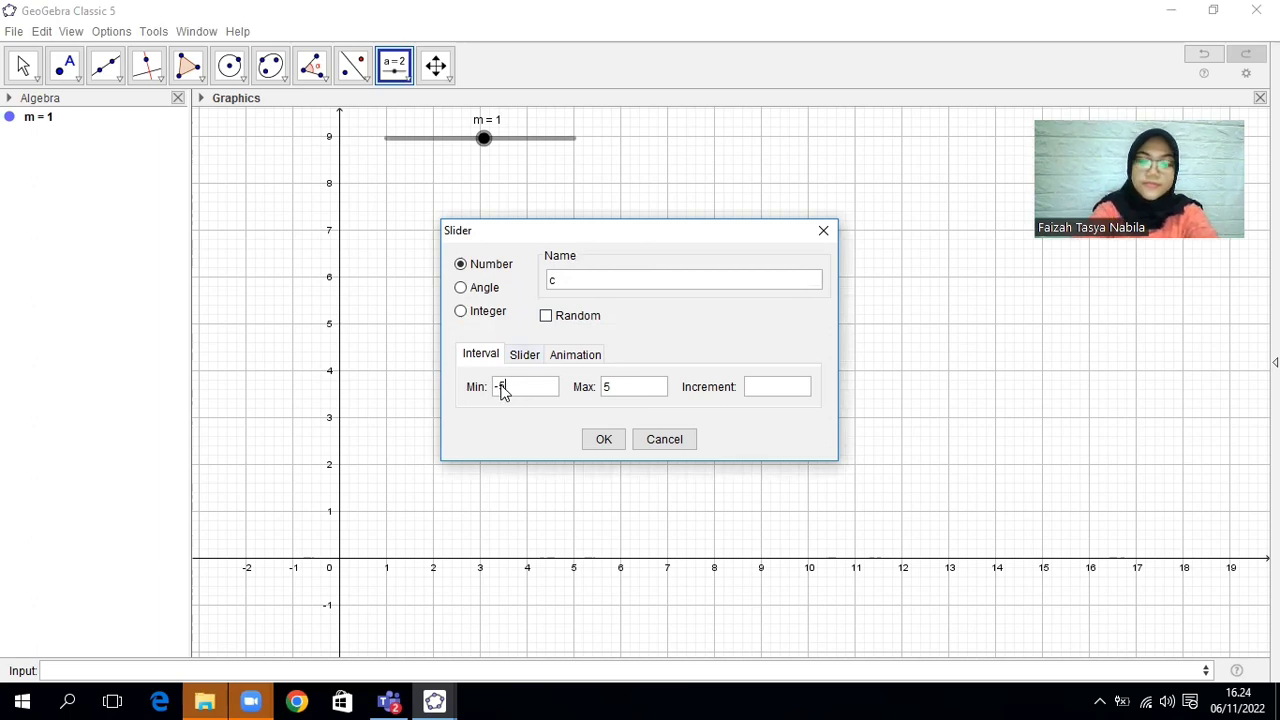
key("BackSpace")
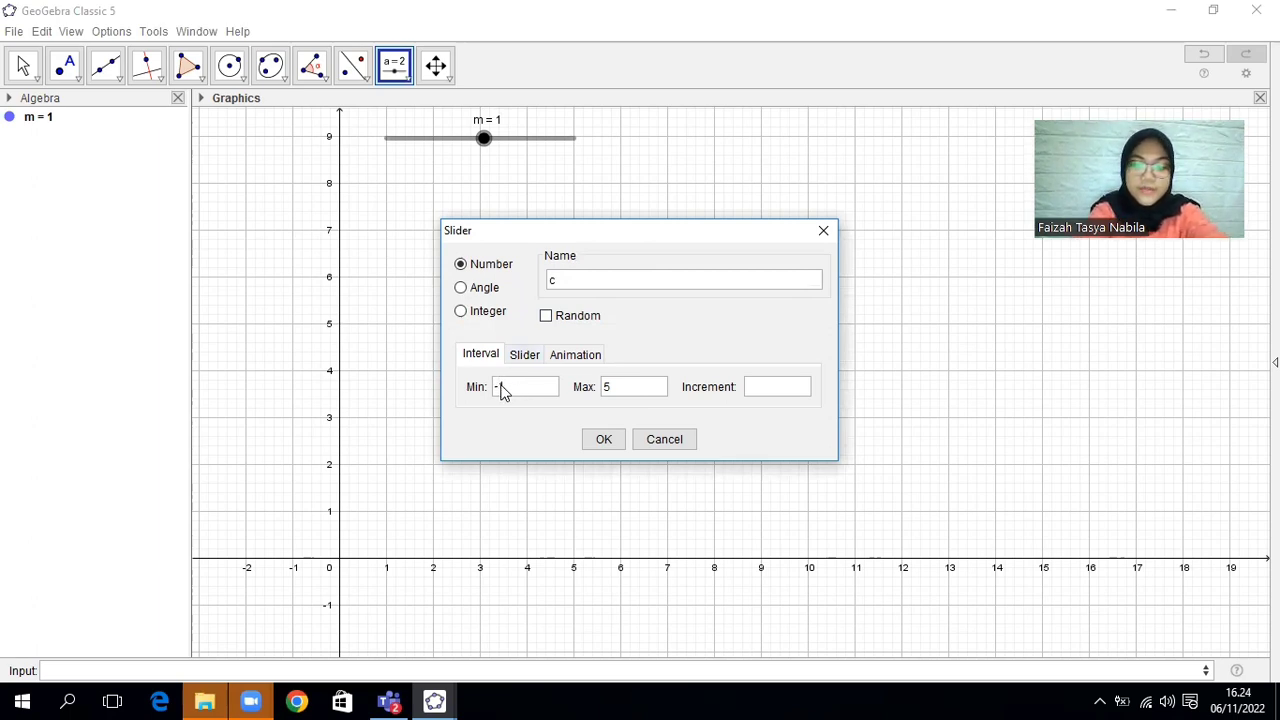
left_click(640, 387)
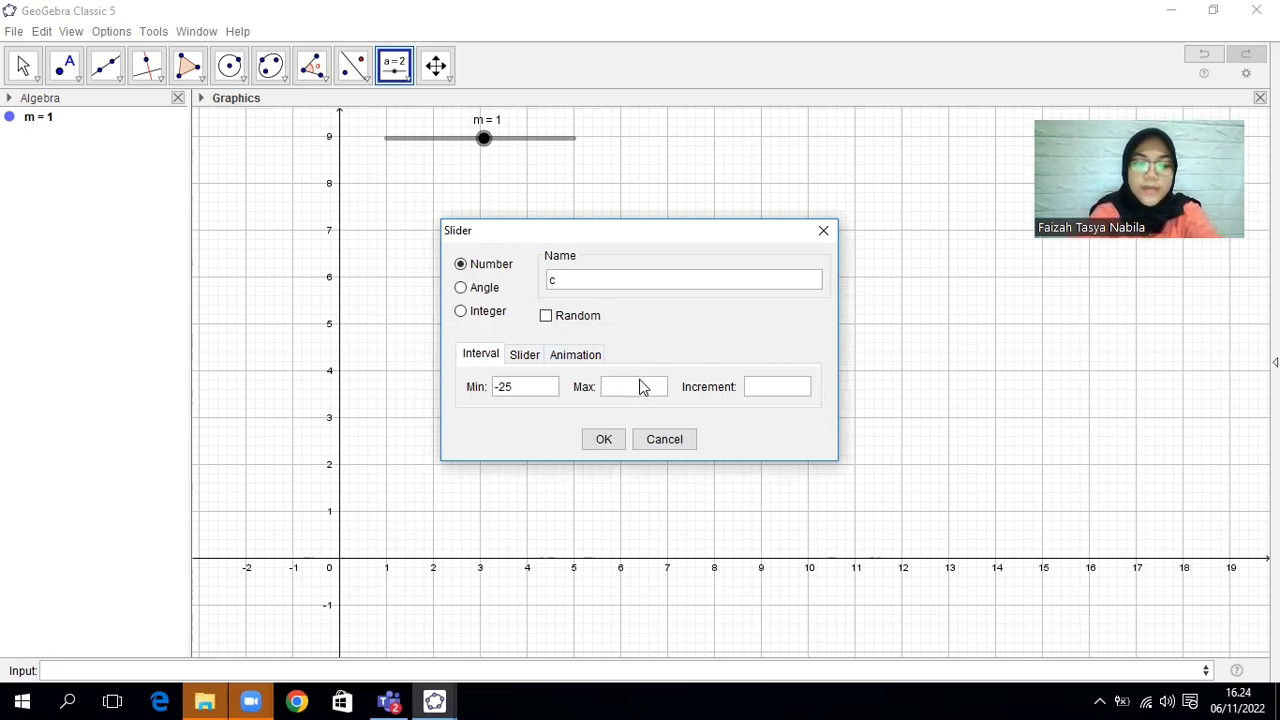
left_click(605, 440)
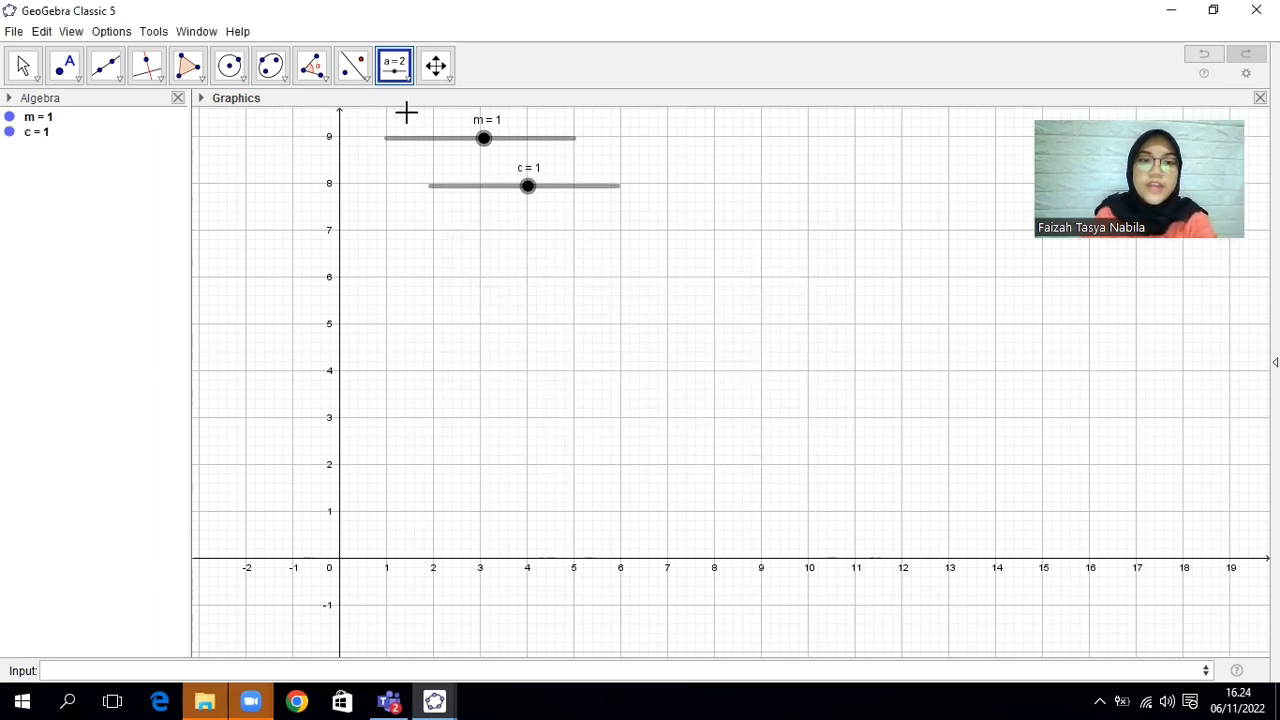
key("Escape")
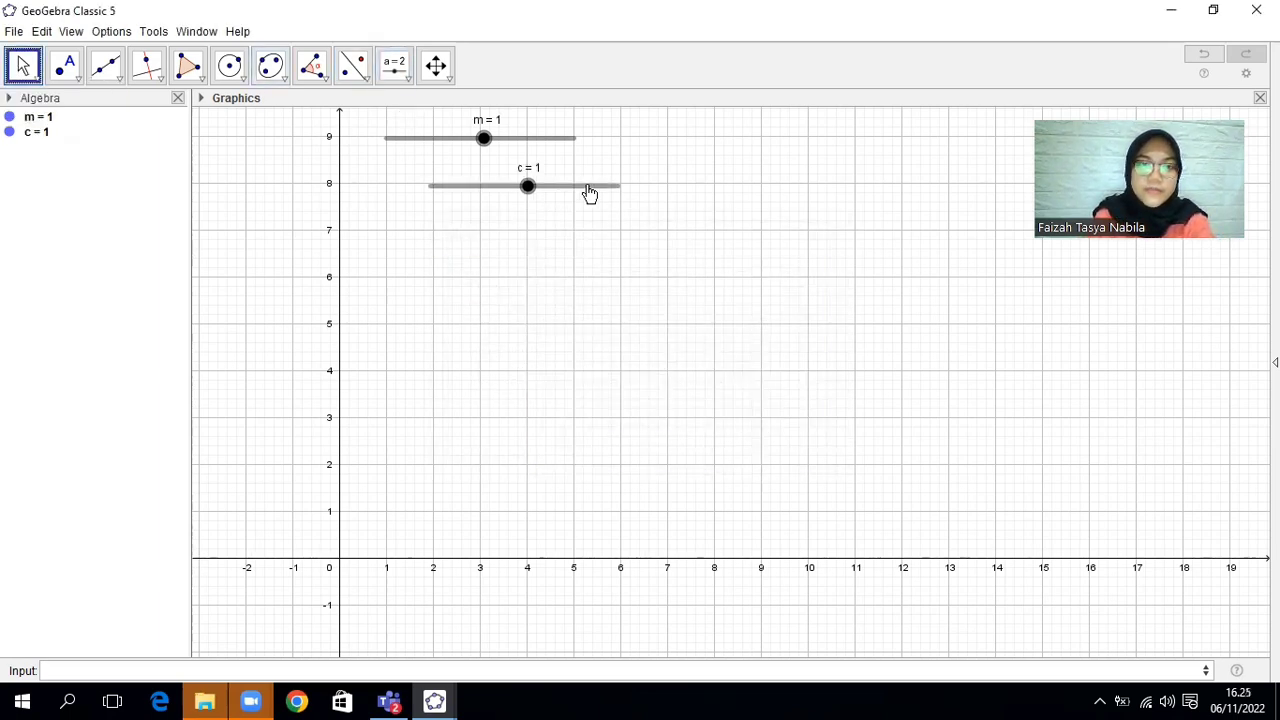
left_click_drag(583, 192, 540, 184)
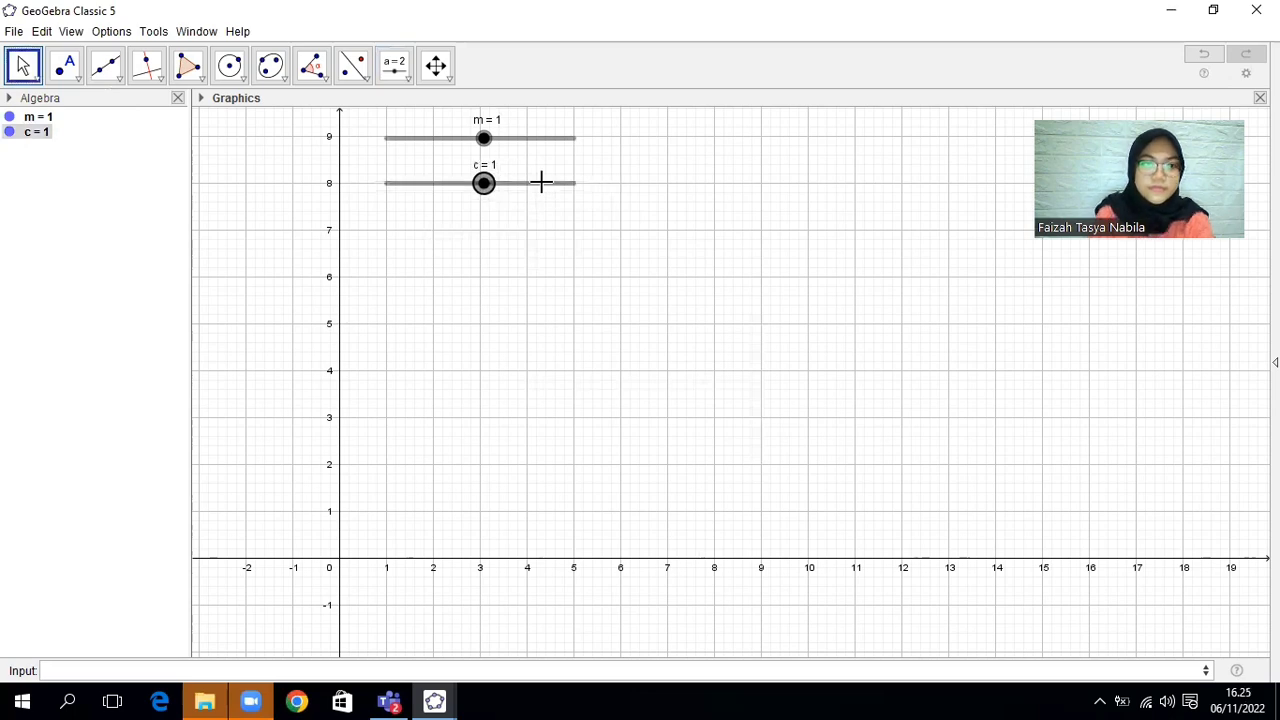
Graph the line f with the equation y=m*x+c, linked to the two sliders.
left_click(435, 65)
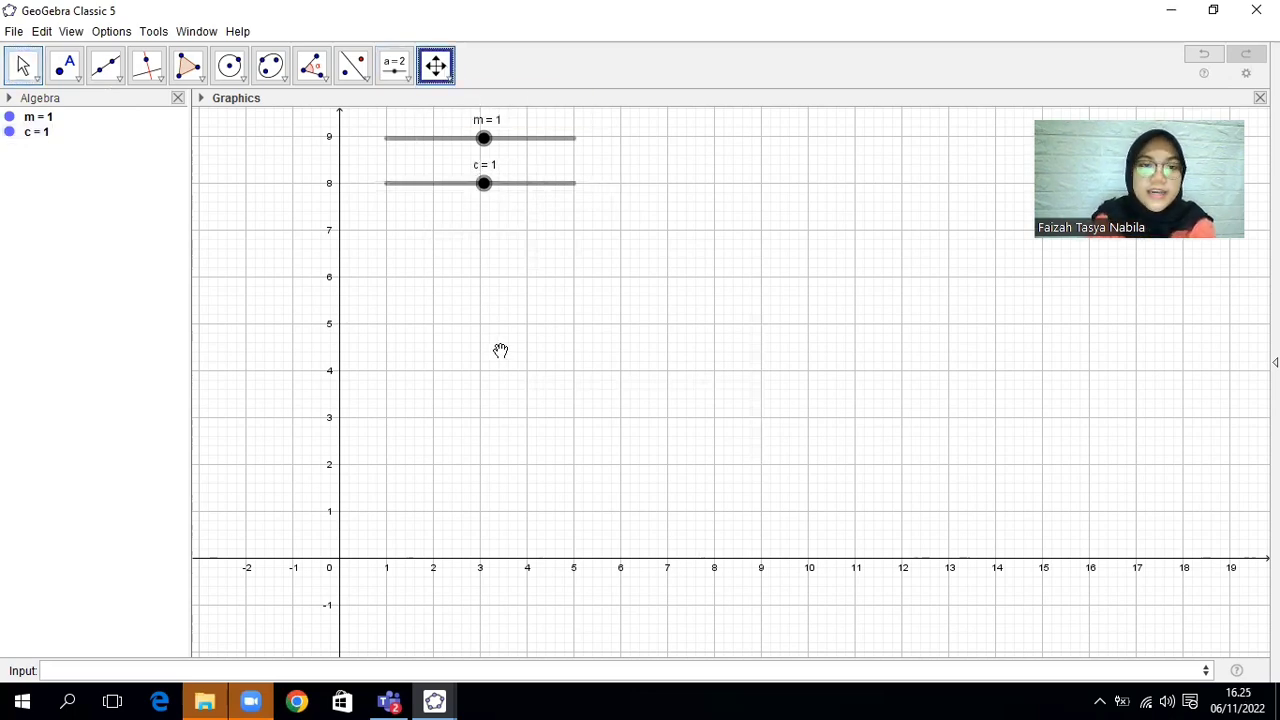
left_click_drag(500, 349, 433, 370)
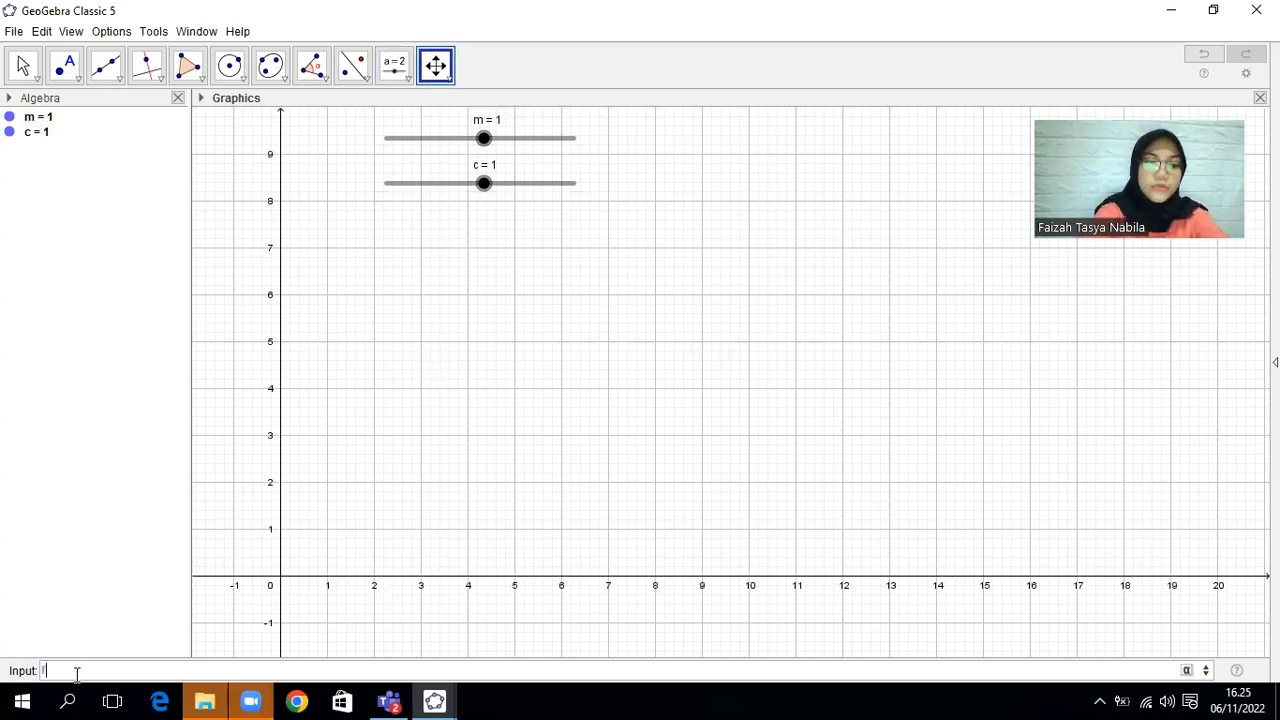
type(":")
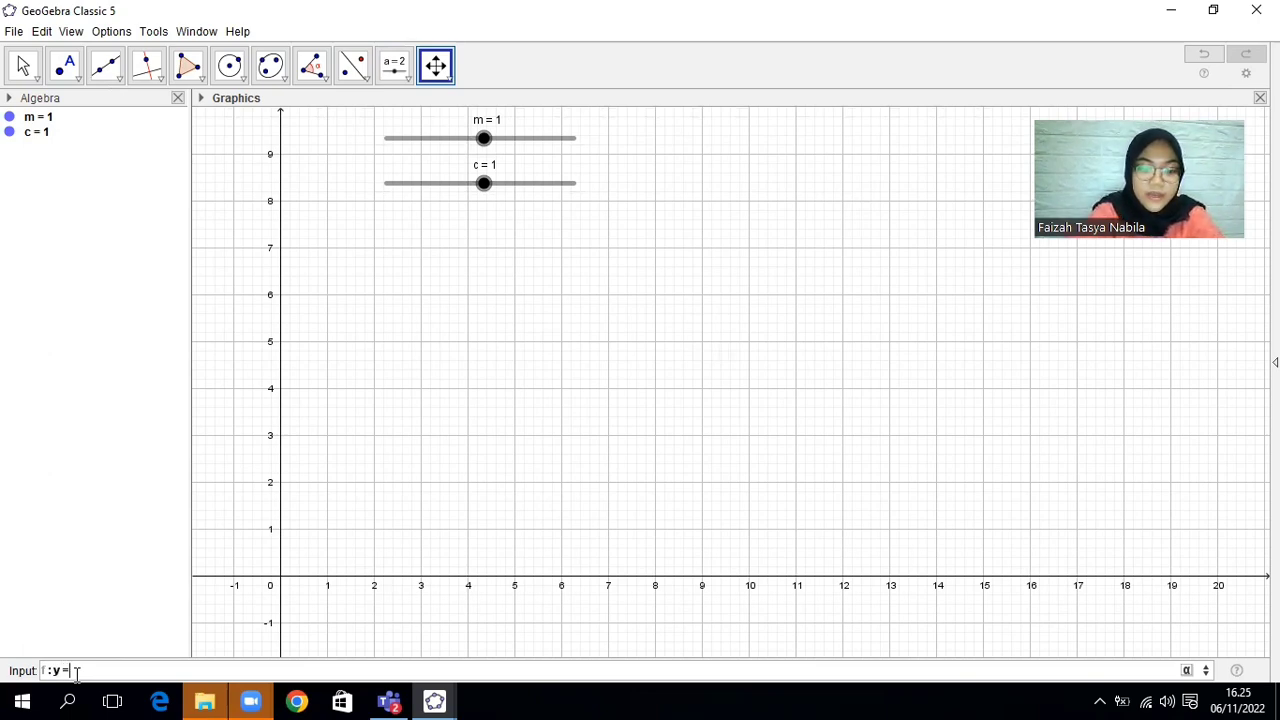
type("y=m*x+c")
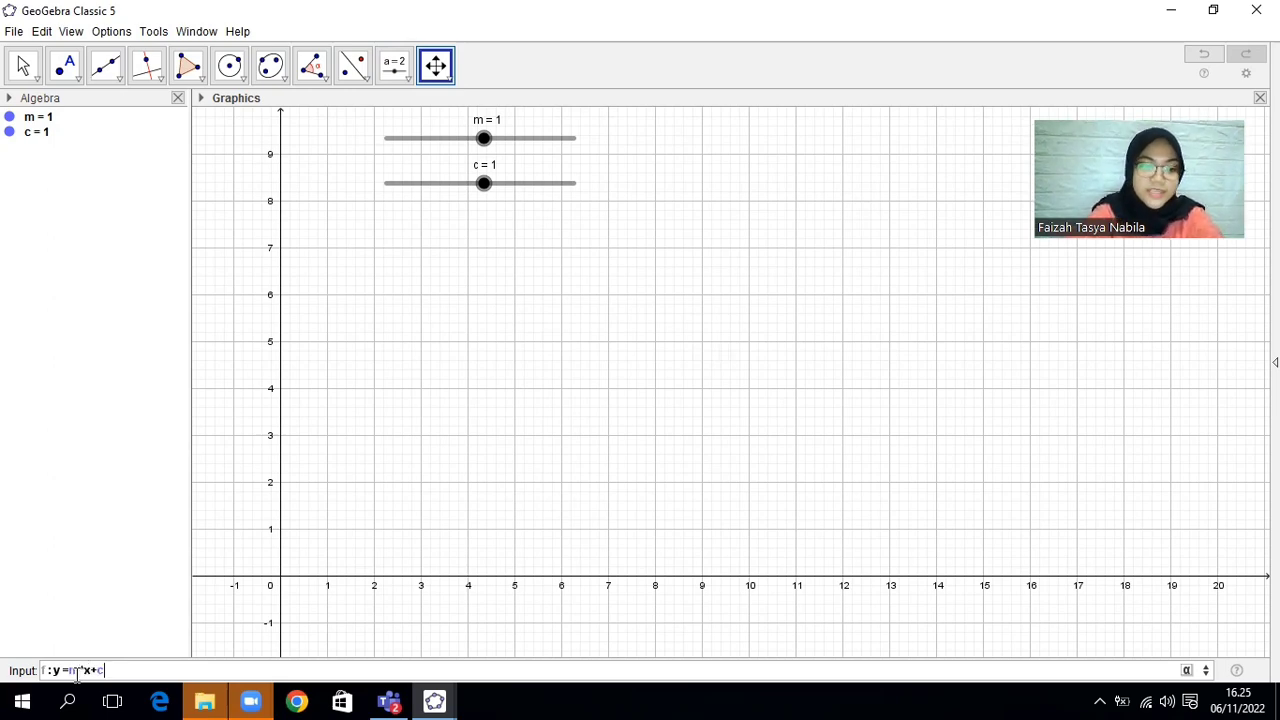
key("Return")
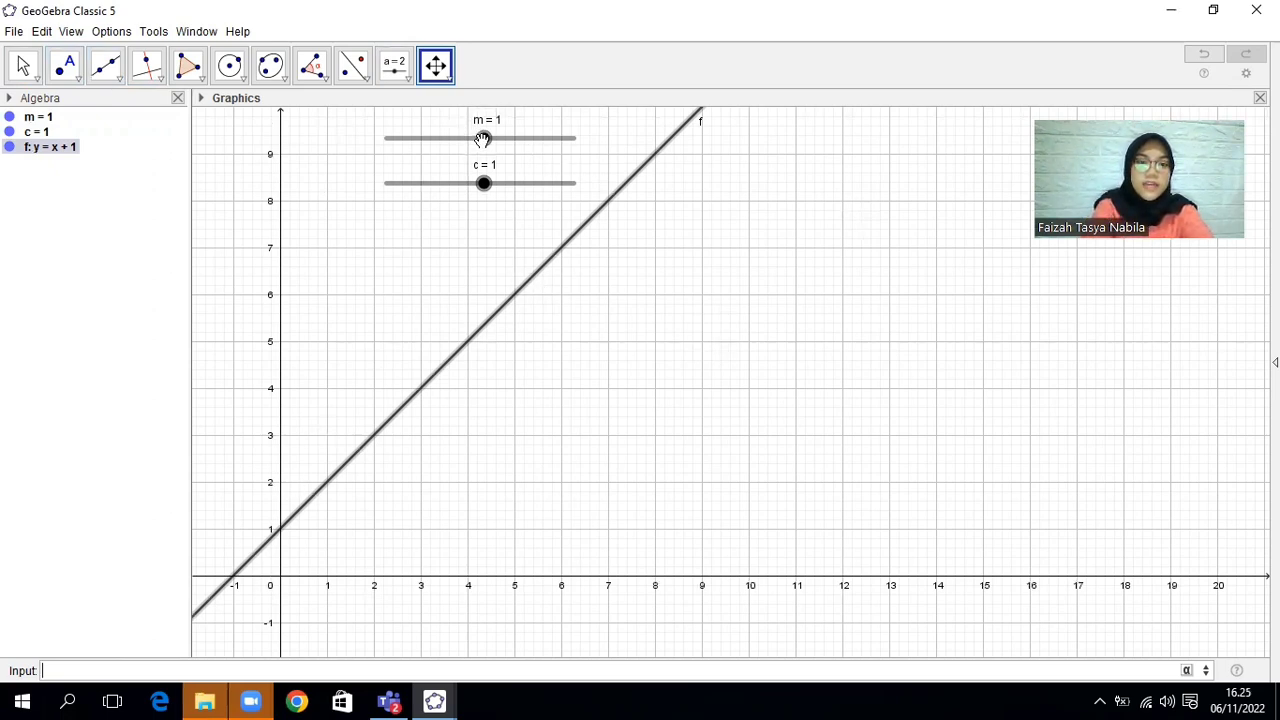
Change the line through its sliders by setting m to 3 and c to 4.
left_click(30, 66)
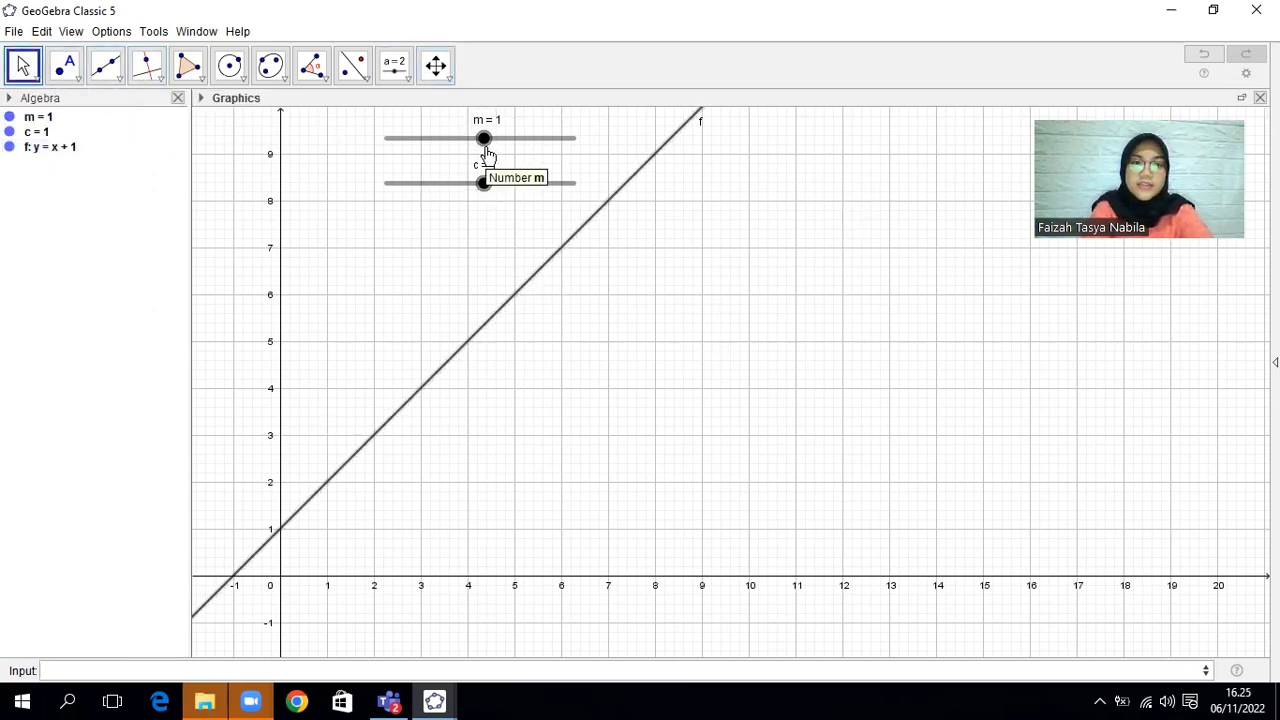
left_click_drag(484, 149, 494, 150)
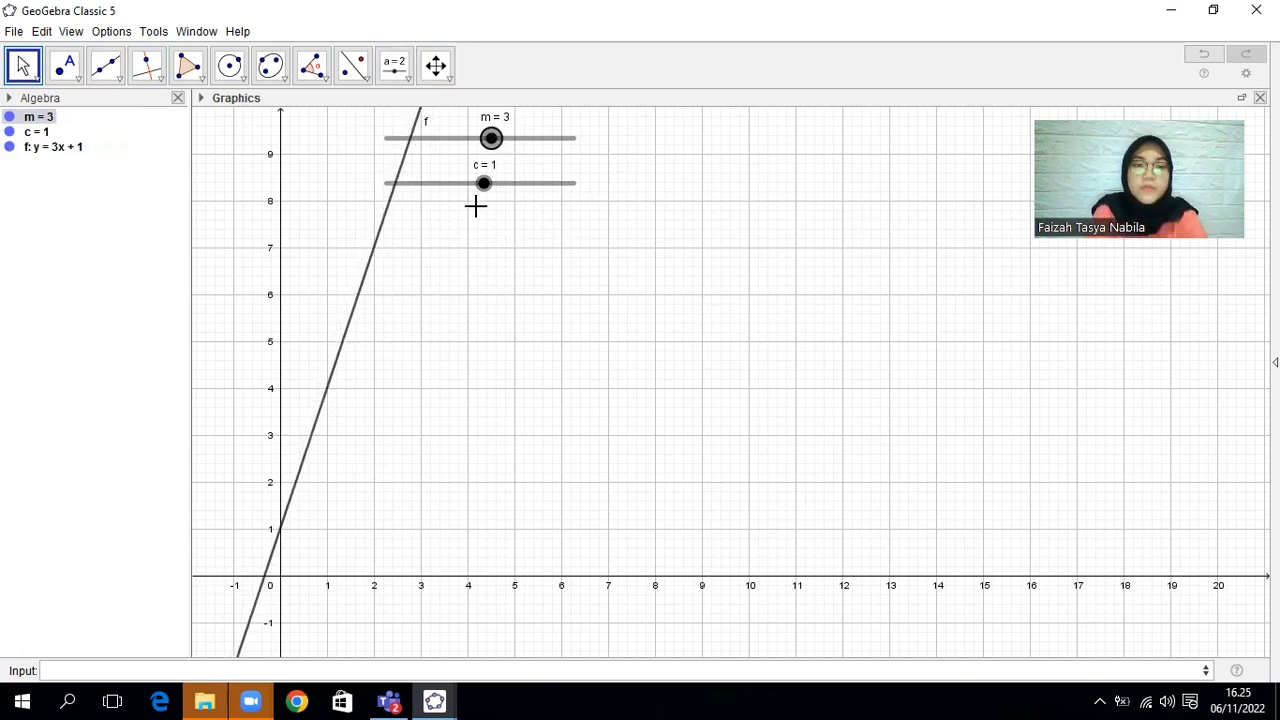
left_click_drag(486, 190, 497, 196)
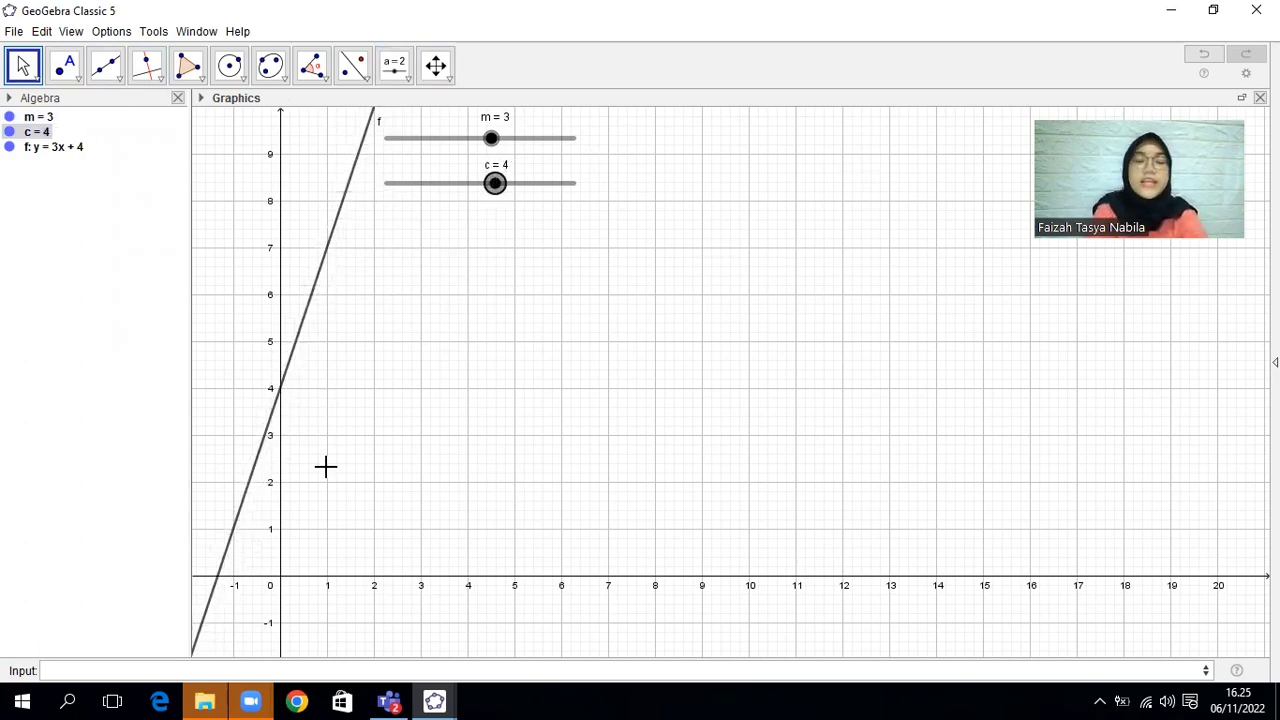
Insert the text "Persamaan Garis : " followed by a dynamic reference to line f in the empty area beside the sliders.
left_click(406, 80)
left_click(392, 148)
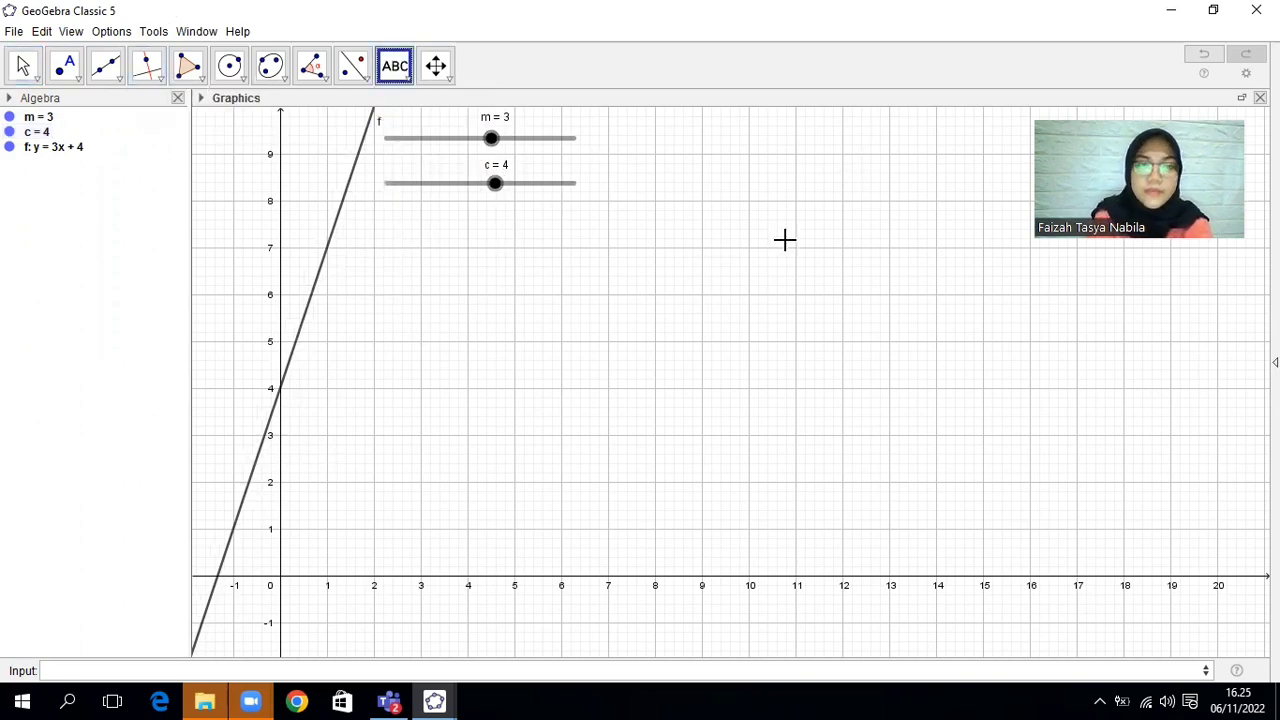
left_click(706, 216)
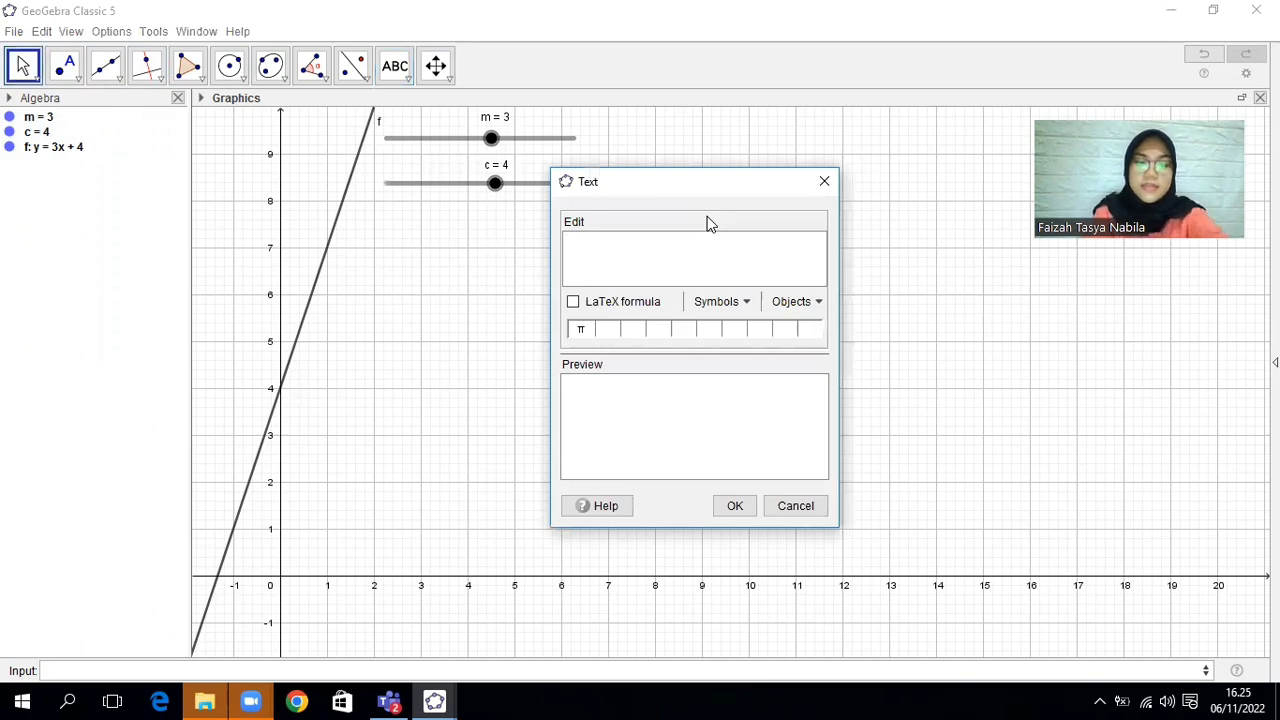
type("Pers")
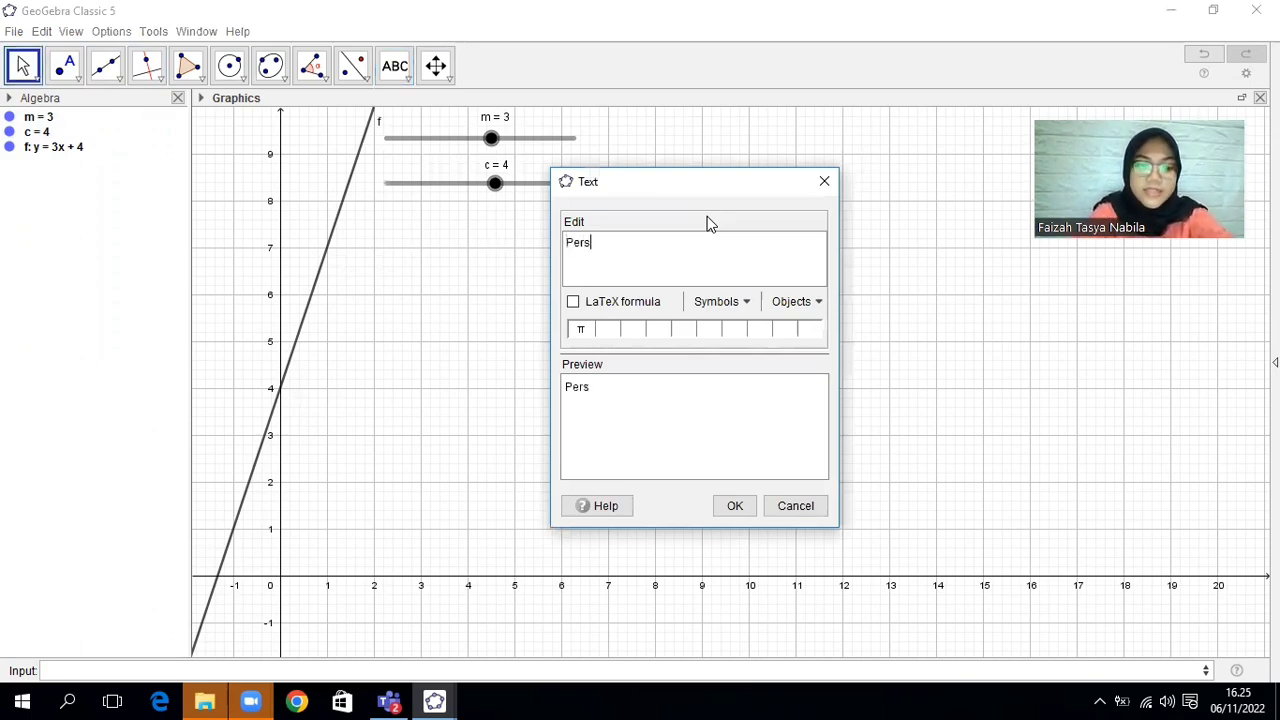
type("amaa")
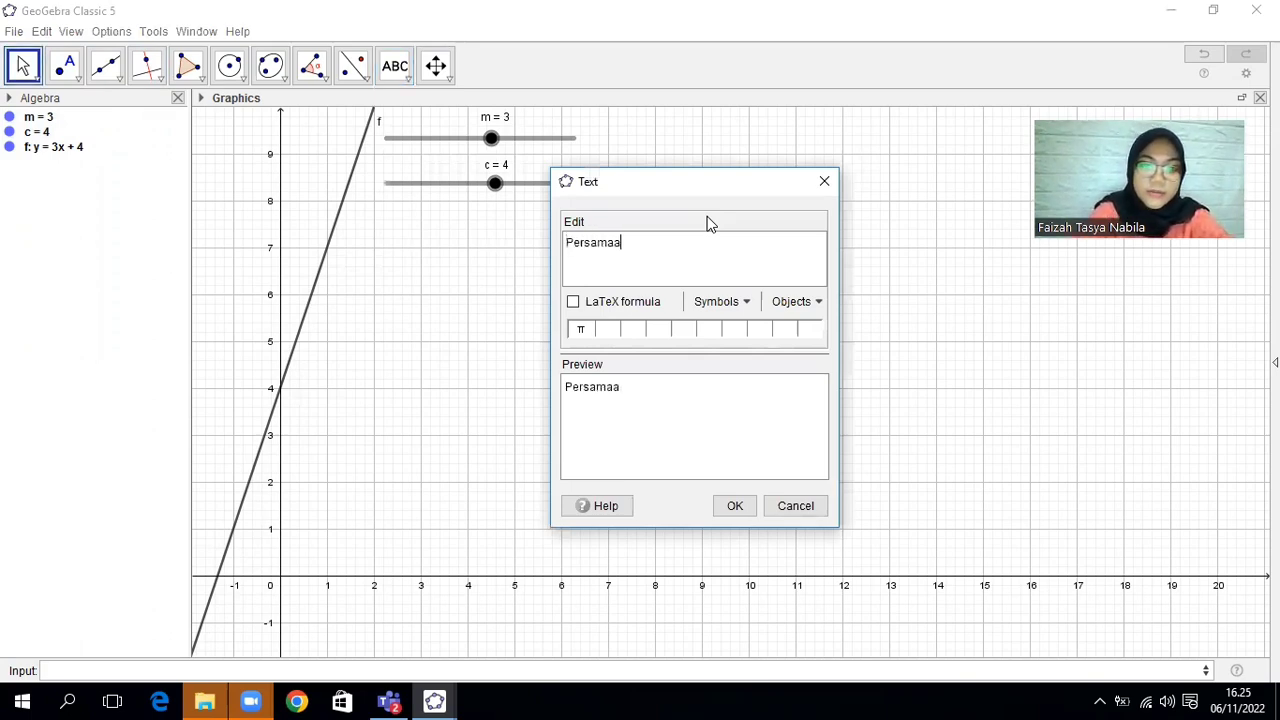
type("n Garis :")
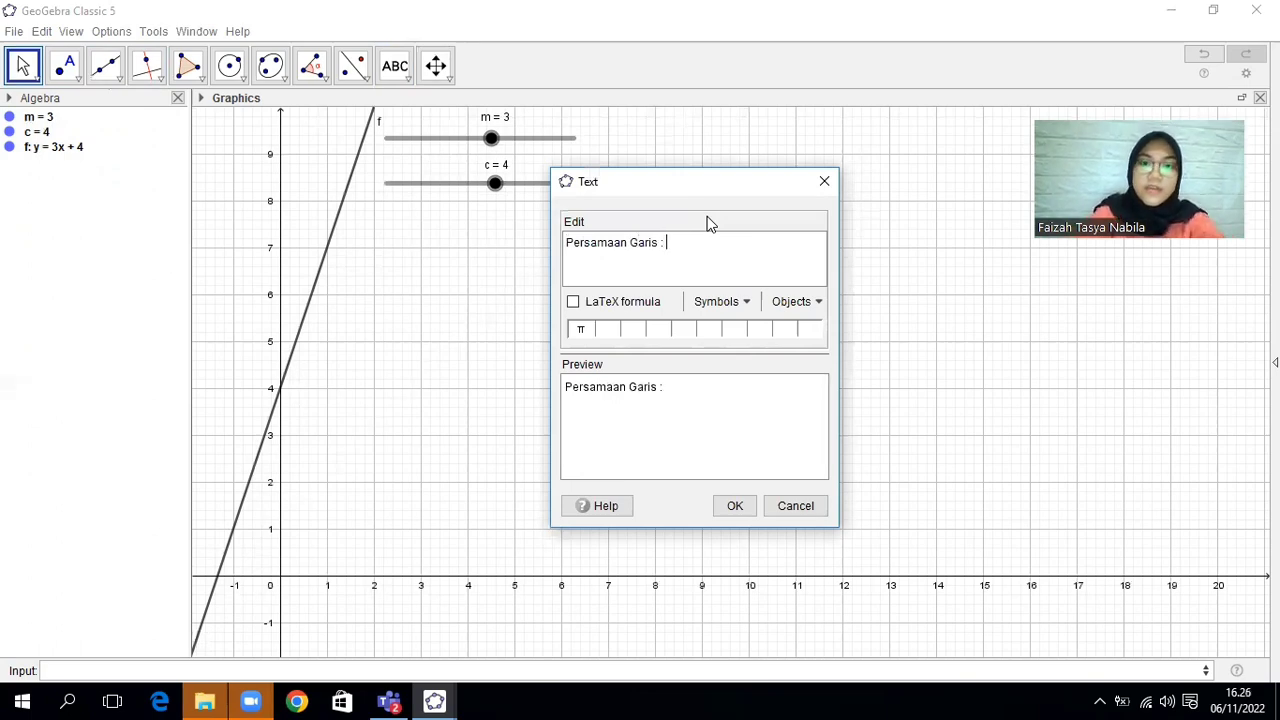
left_click(816, 302)
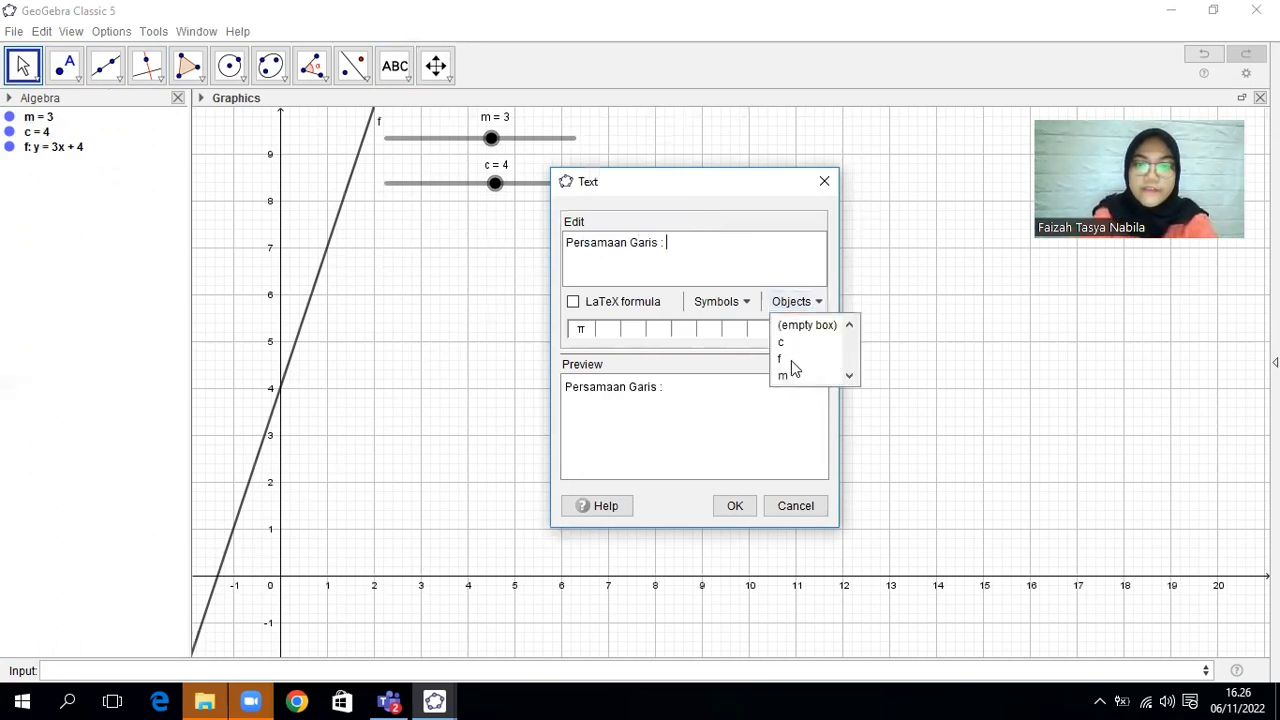
left_click(789, 359)
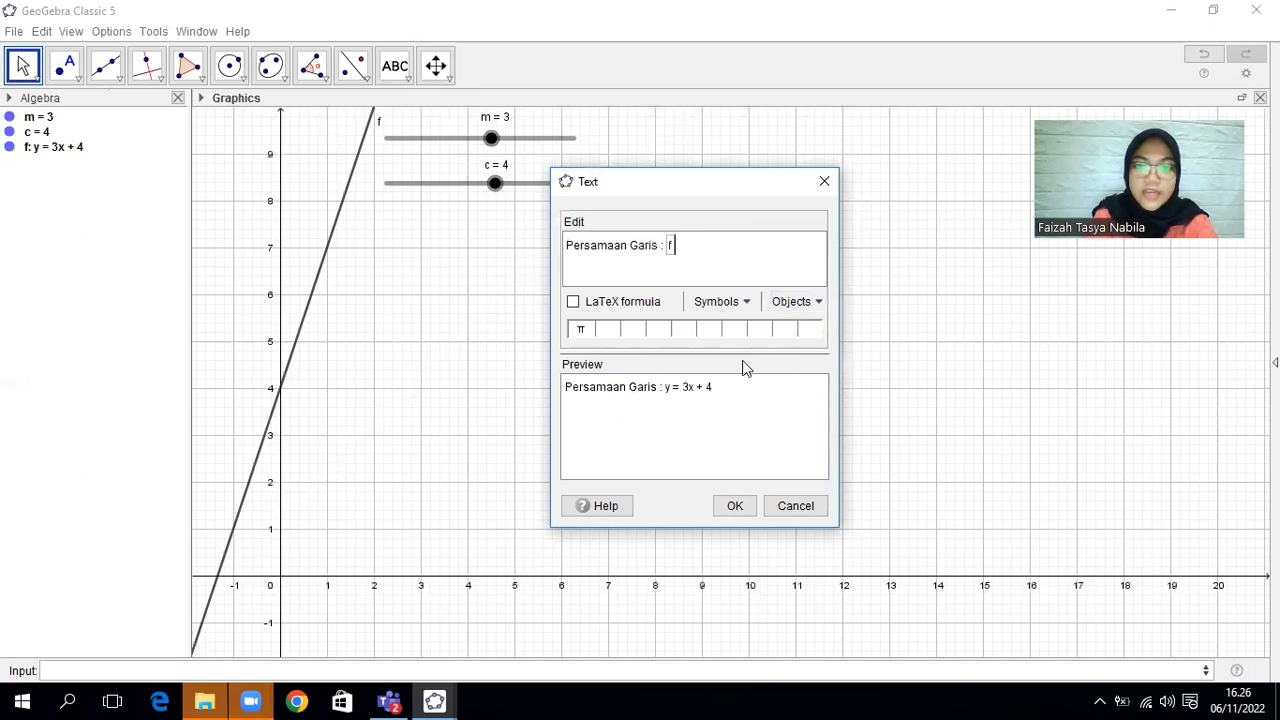
left_click(735, 506)
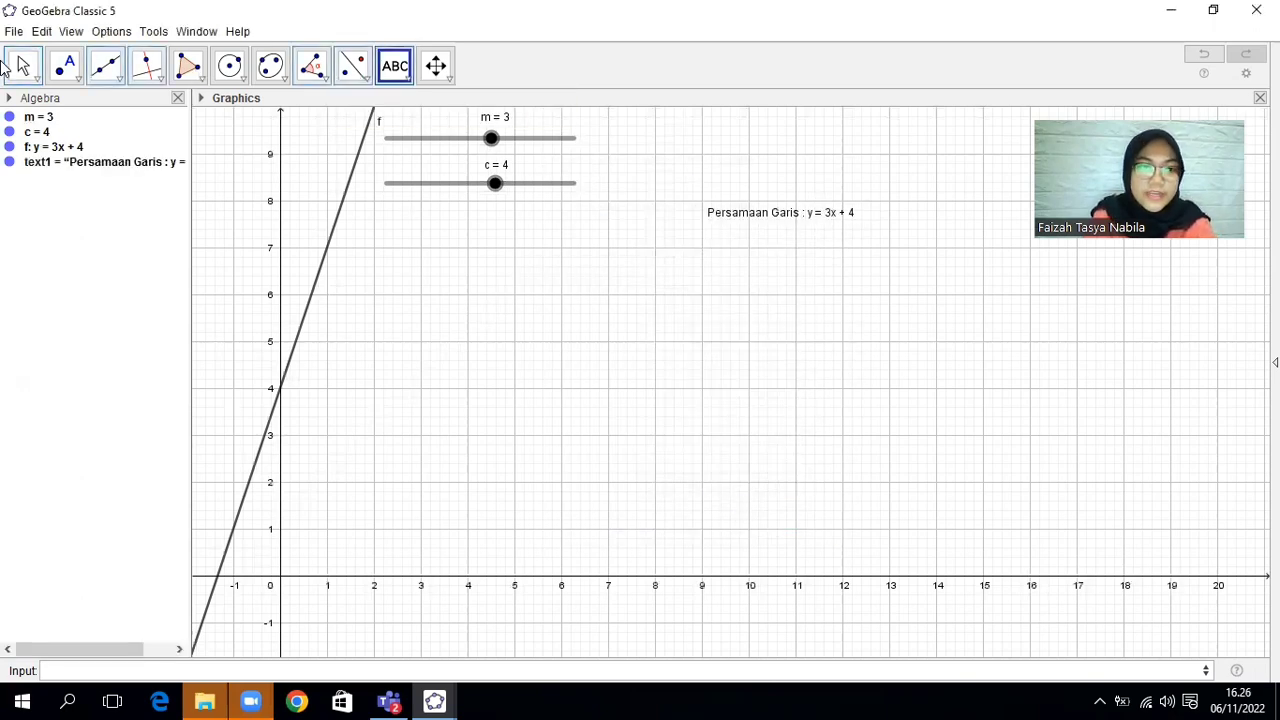
Move the equation text up beside slider c, and set slider m to 5 to test the linked equation.
key("Escape")
left_click_drag(815, 220, 718, 172)
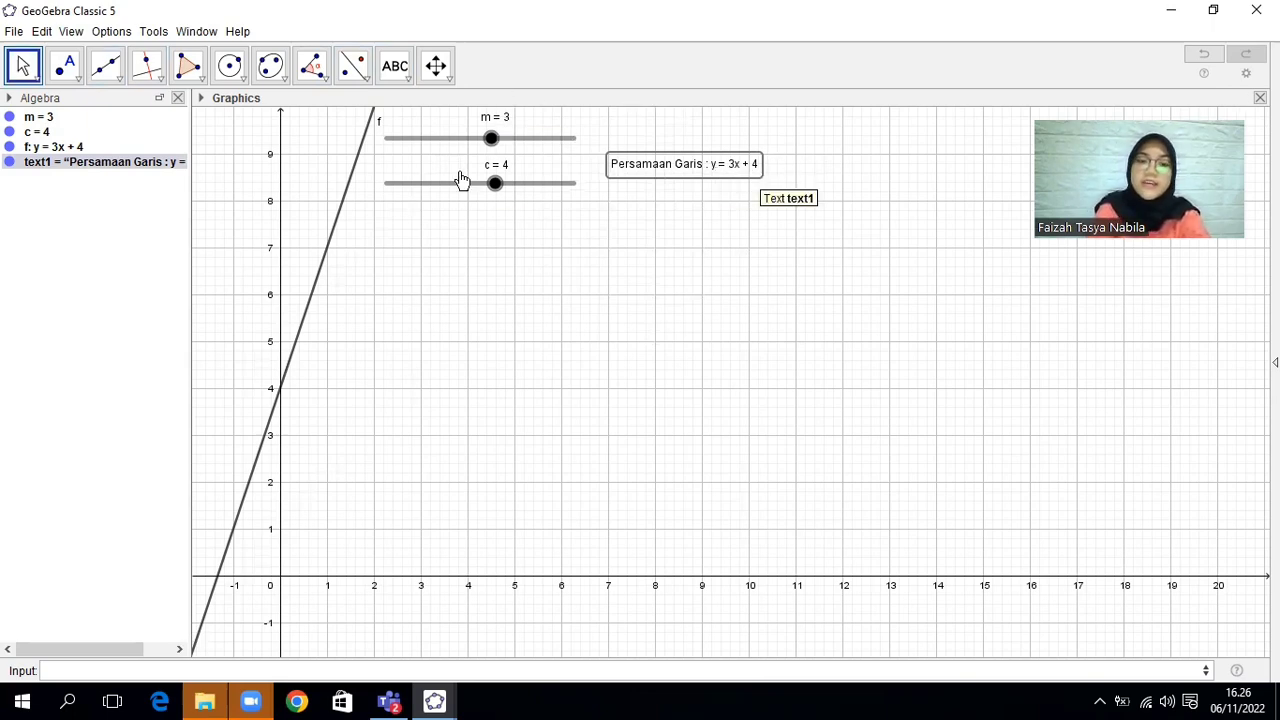
left_click_drag(491, 148, 501, 150)
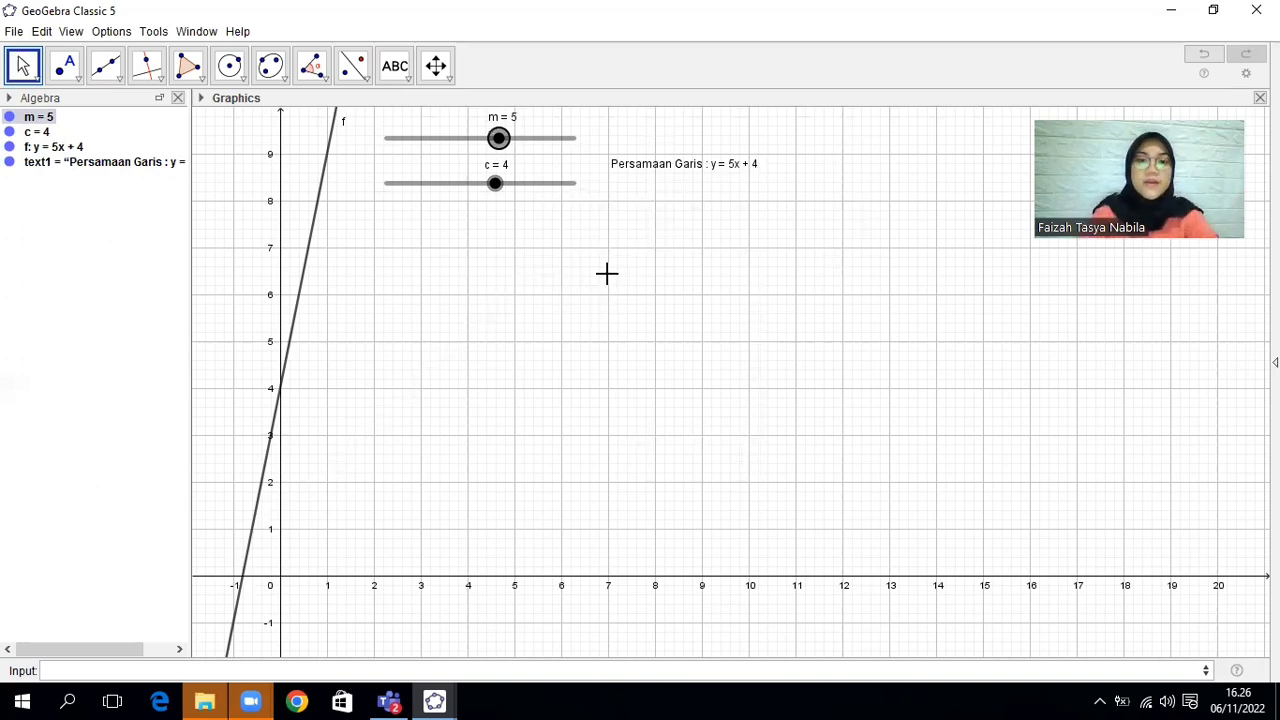
Open a new, empty GeoGebra Classic 5 window.
left_click(443, 700)
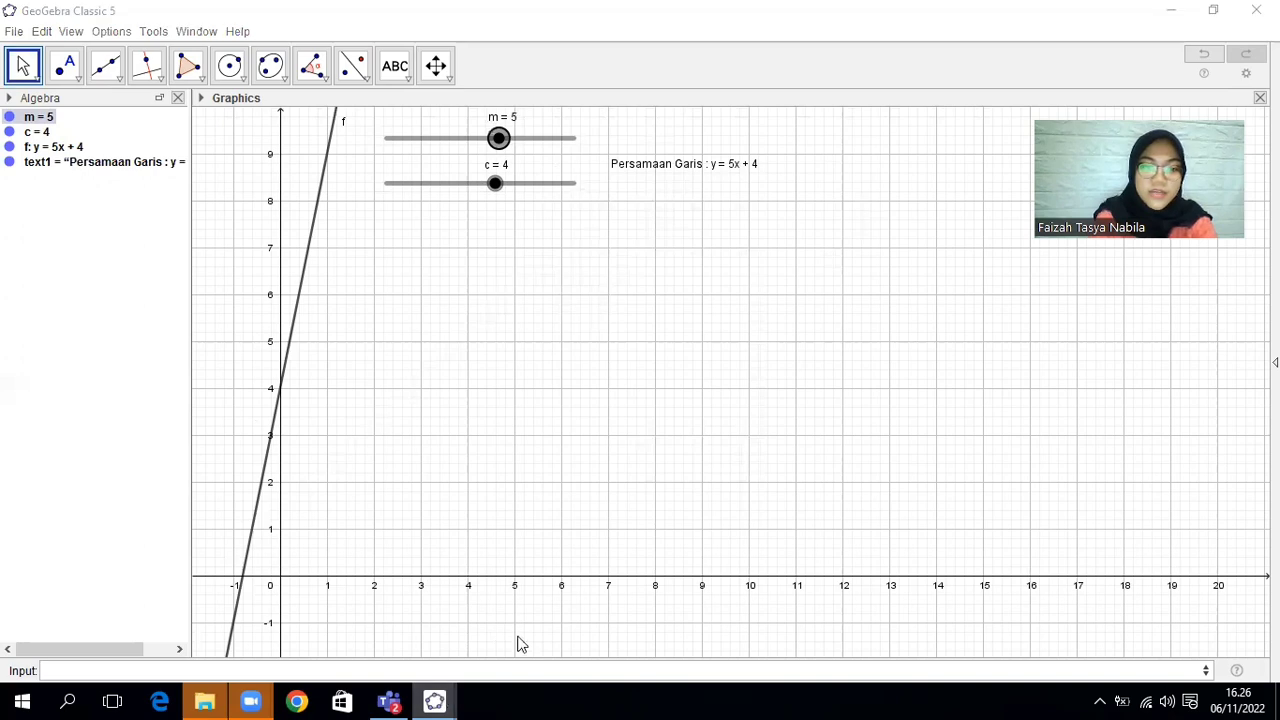
left_click(529, 610)
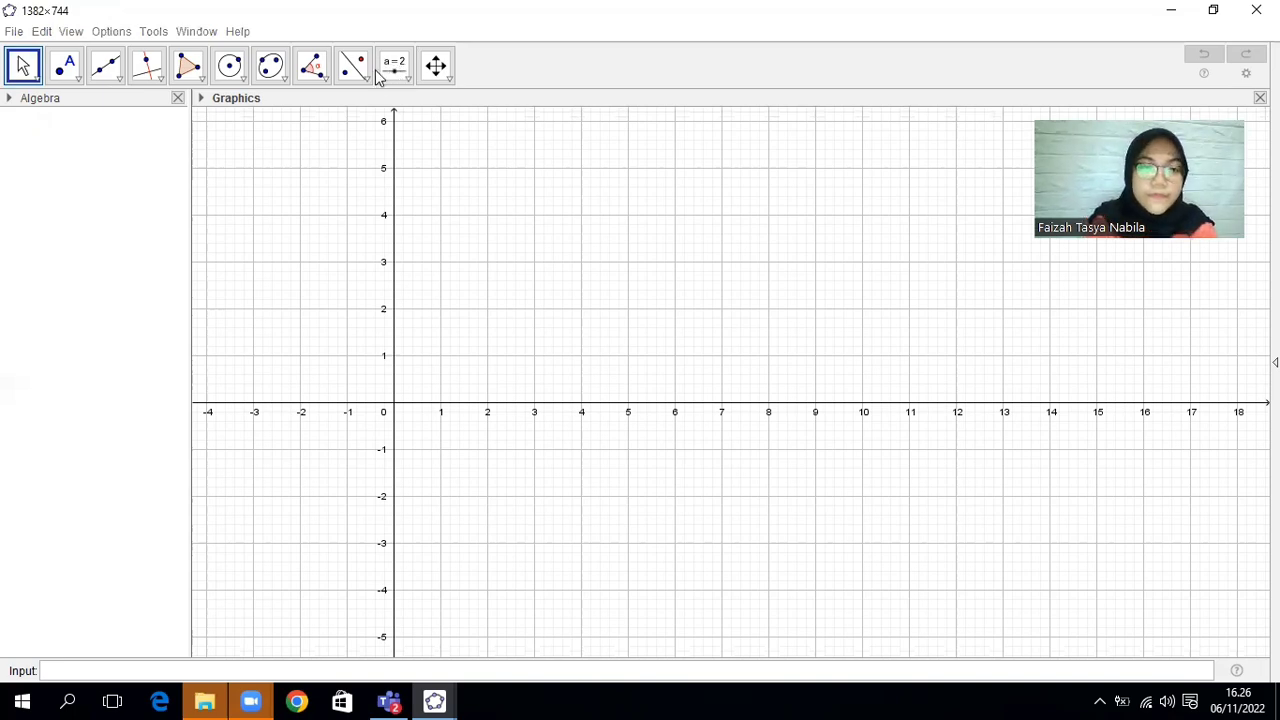
Create a number slider a with a range from -25 to 25 near the top of the graph, beside the y-axis.
left_click(382, 75)
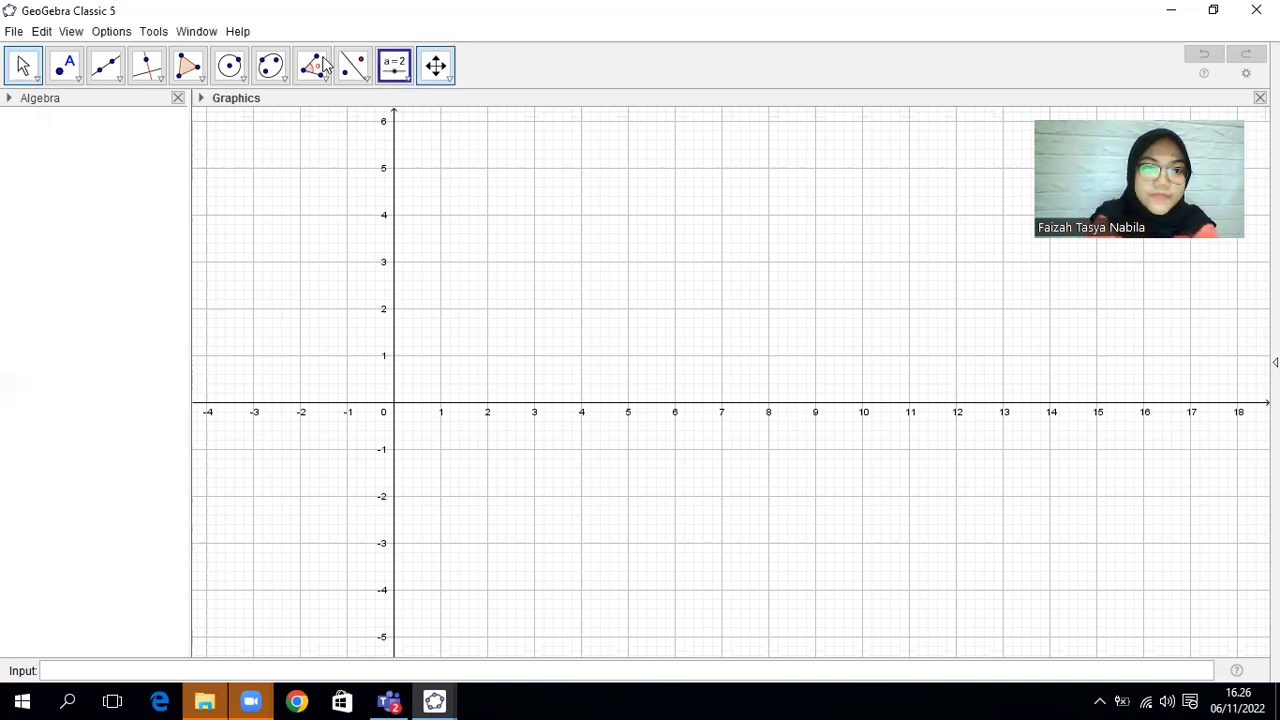
left_click(405, 79)
left_click(430, 107)
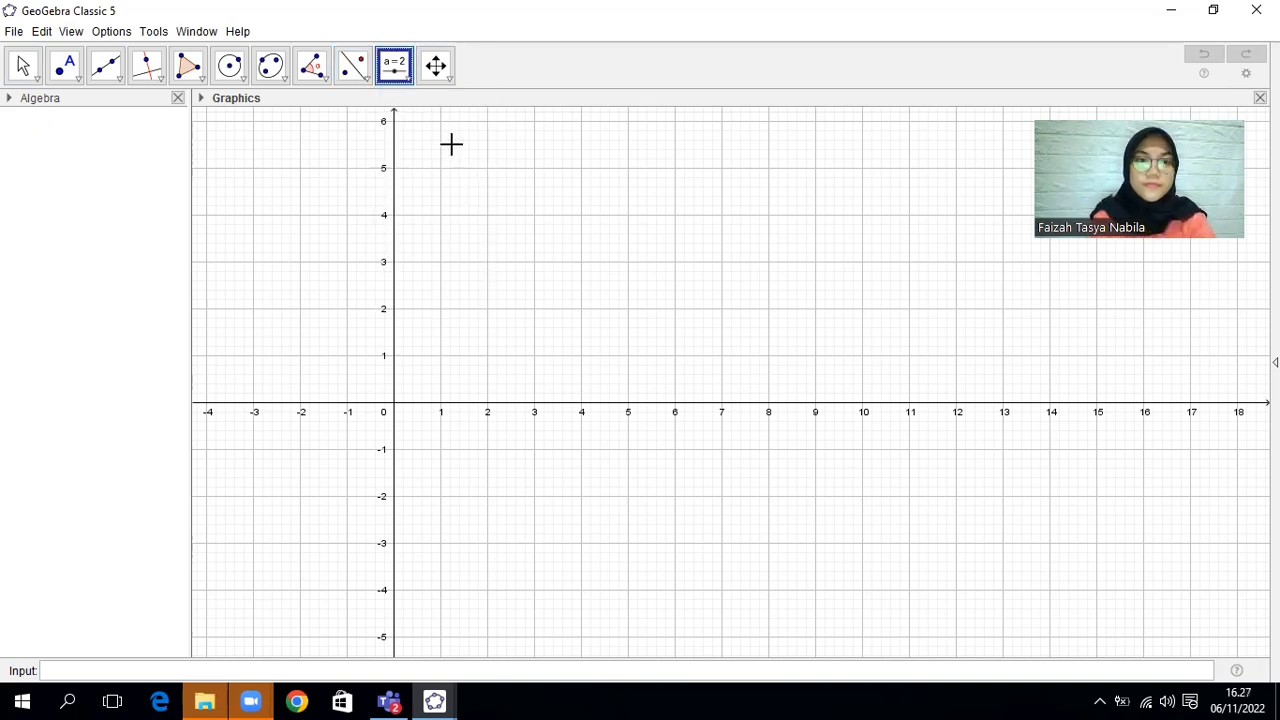
left_click(451, 148)
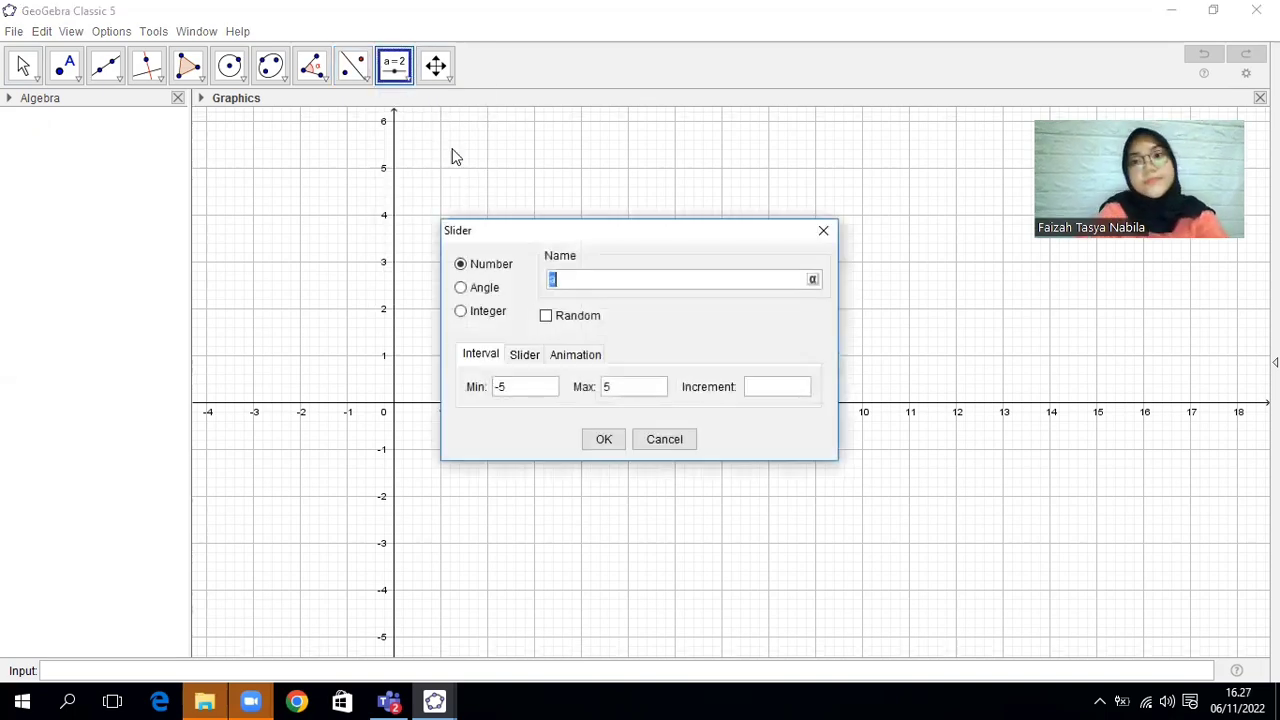
left_click(502, 391)
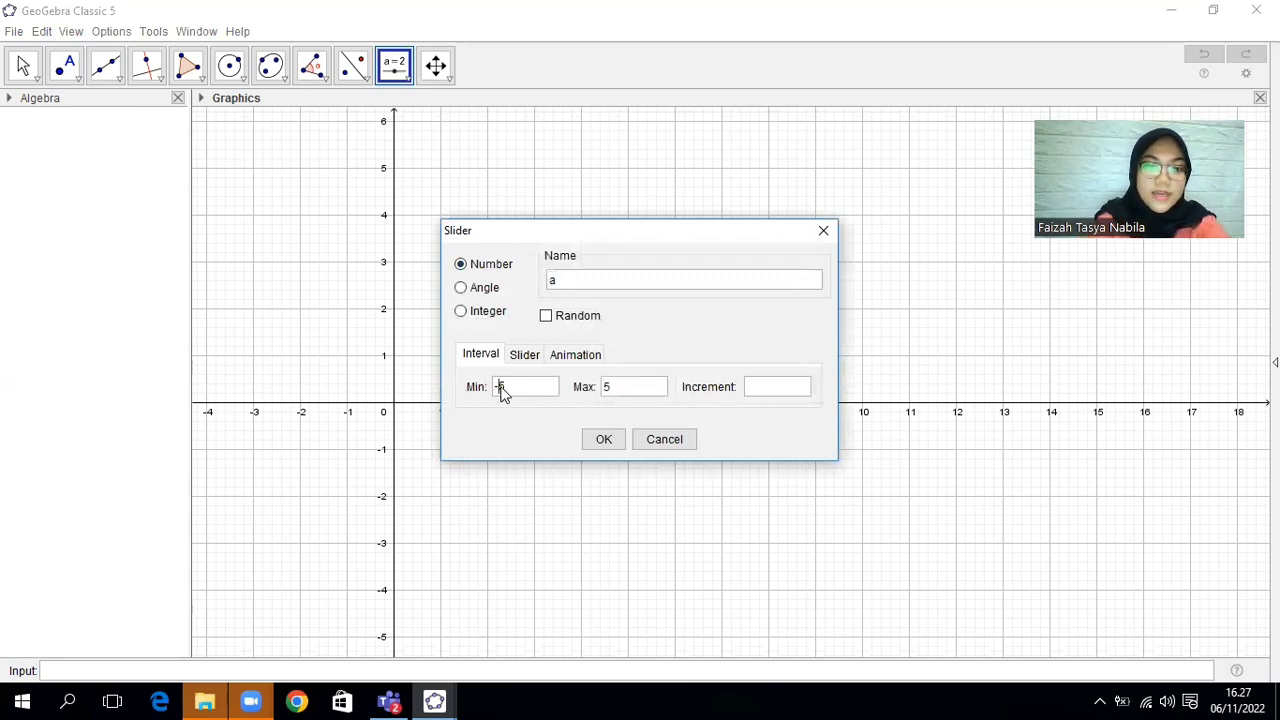
left_click(602, 390)
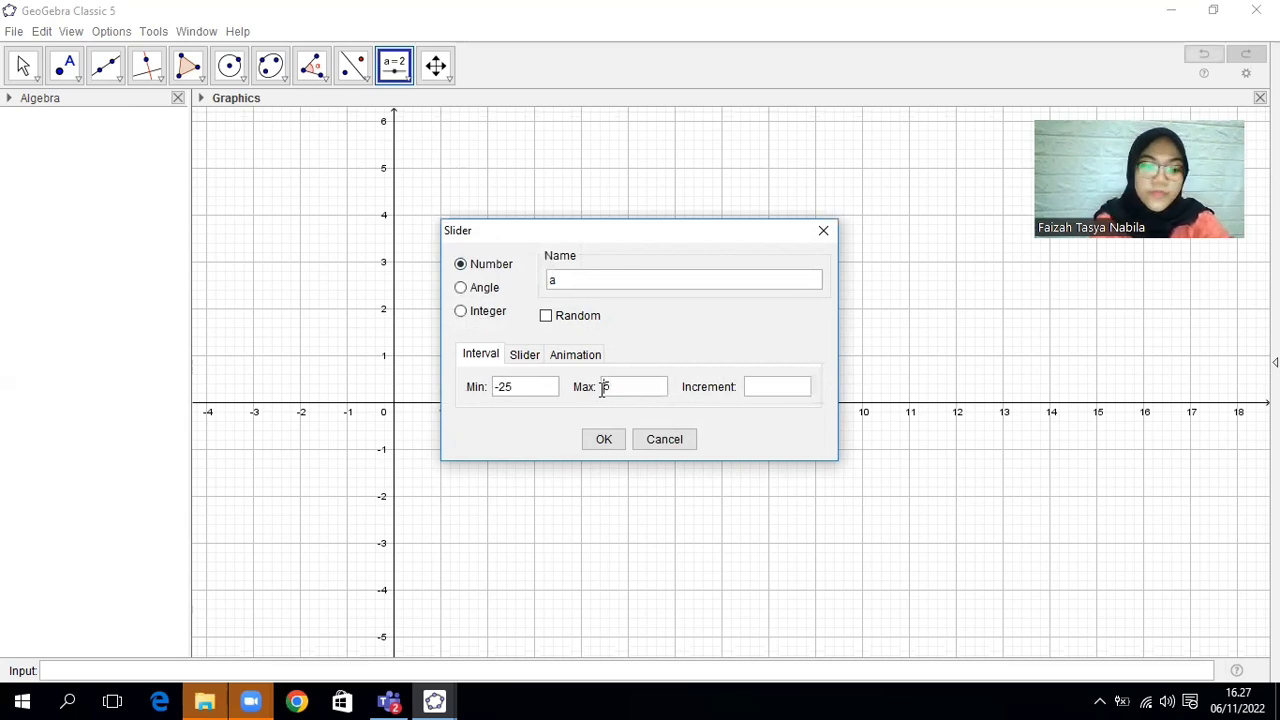
type("2")
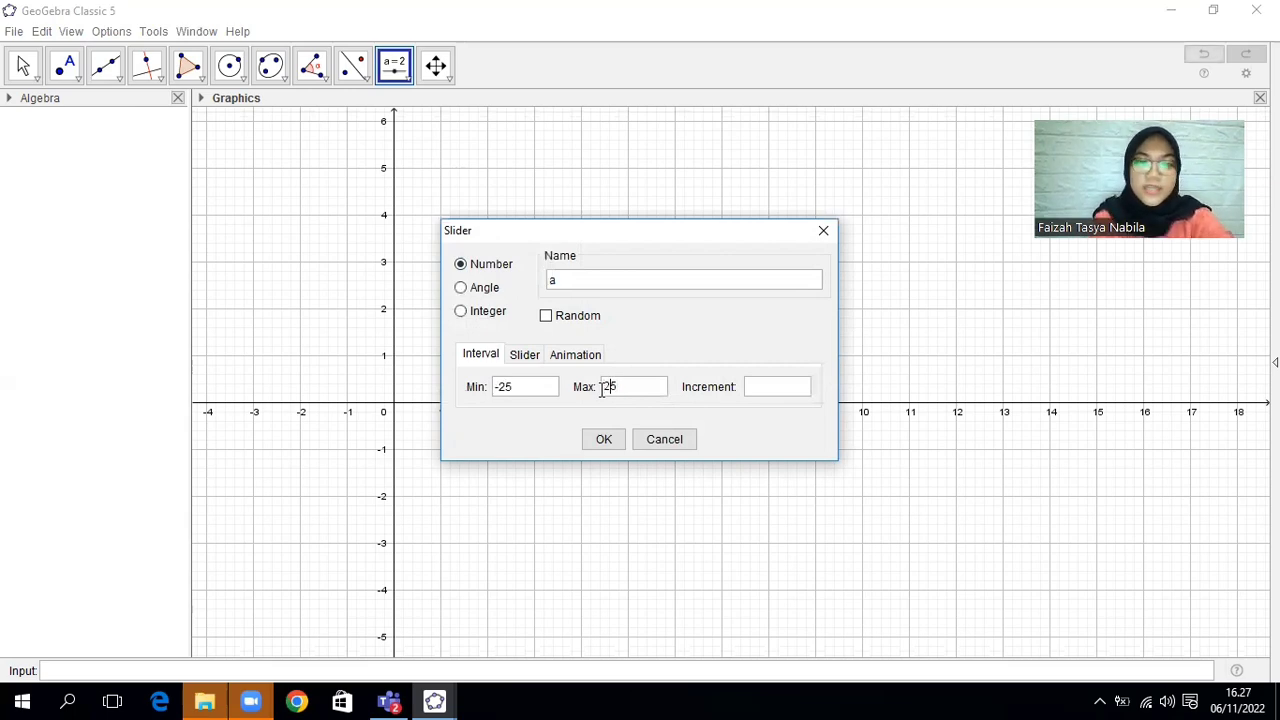
left_click(604, 440)
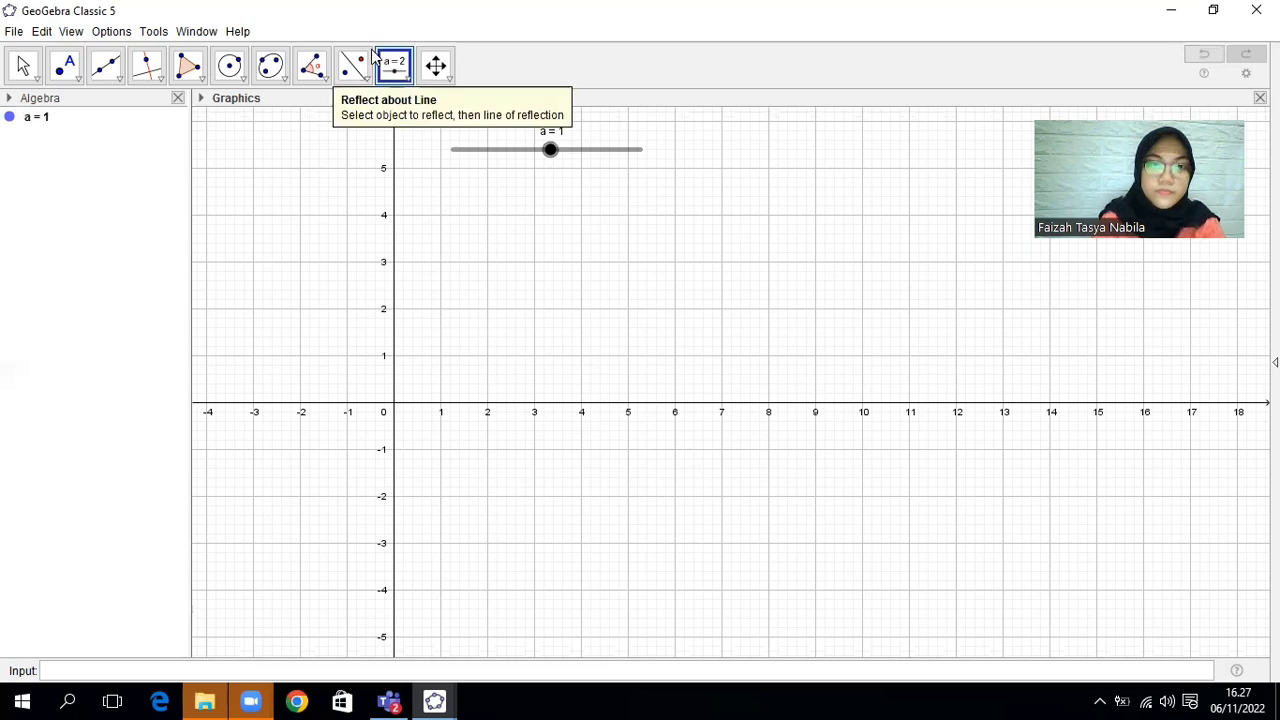
Create a number slider b with a range from -25 to 25 below slider a.
left_click(404, 76)
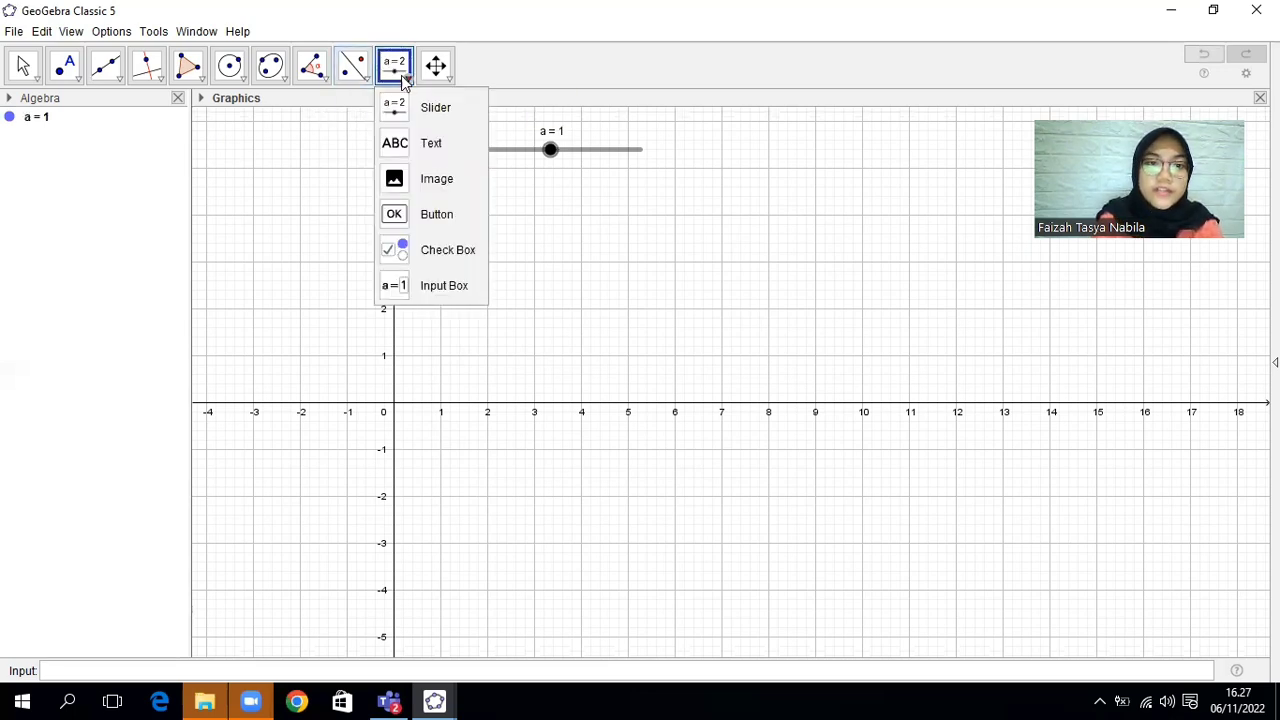
left_click(420, 107)
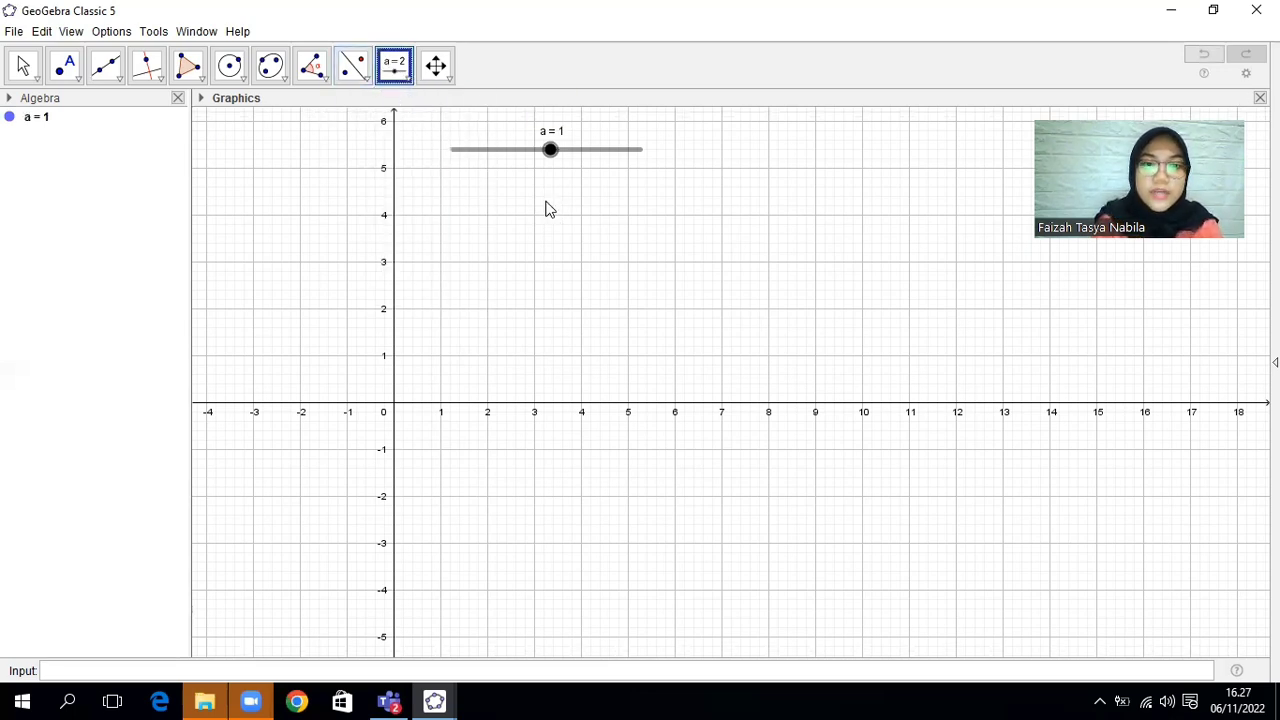
left_click(547, 208)
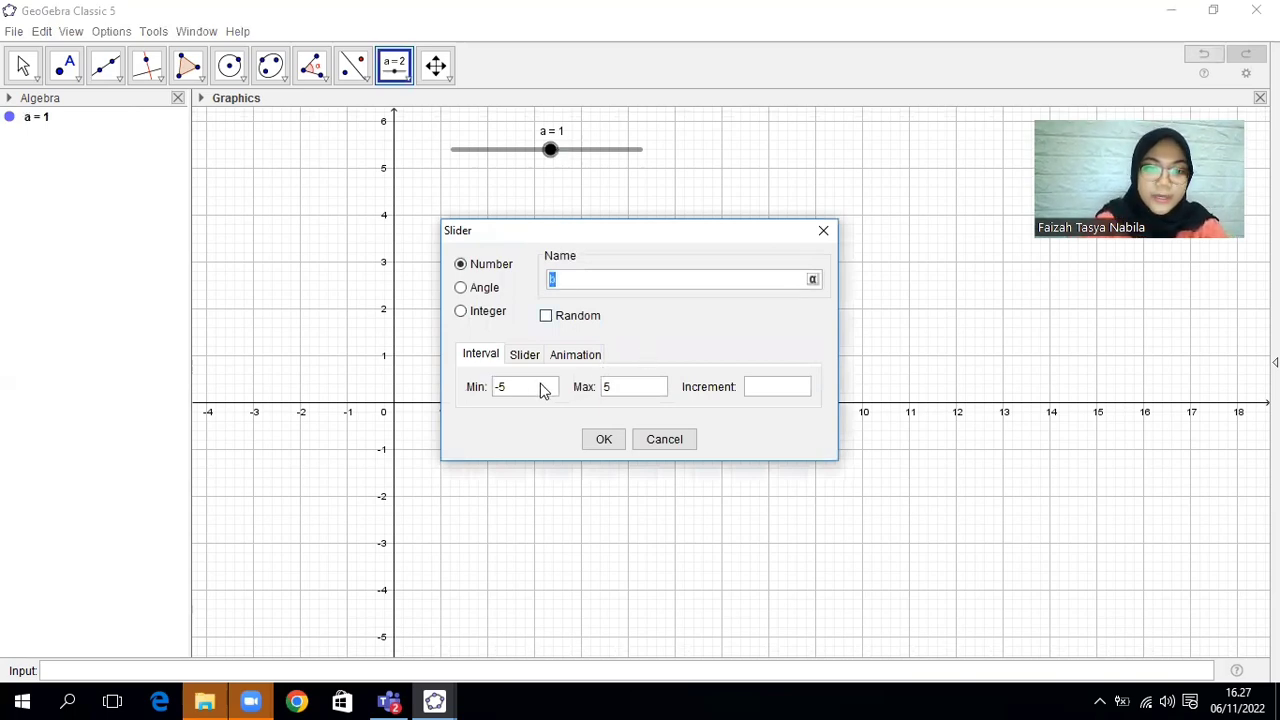
left_click(502, 391)
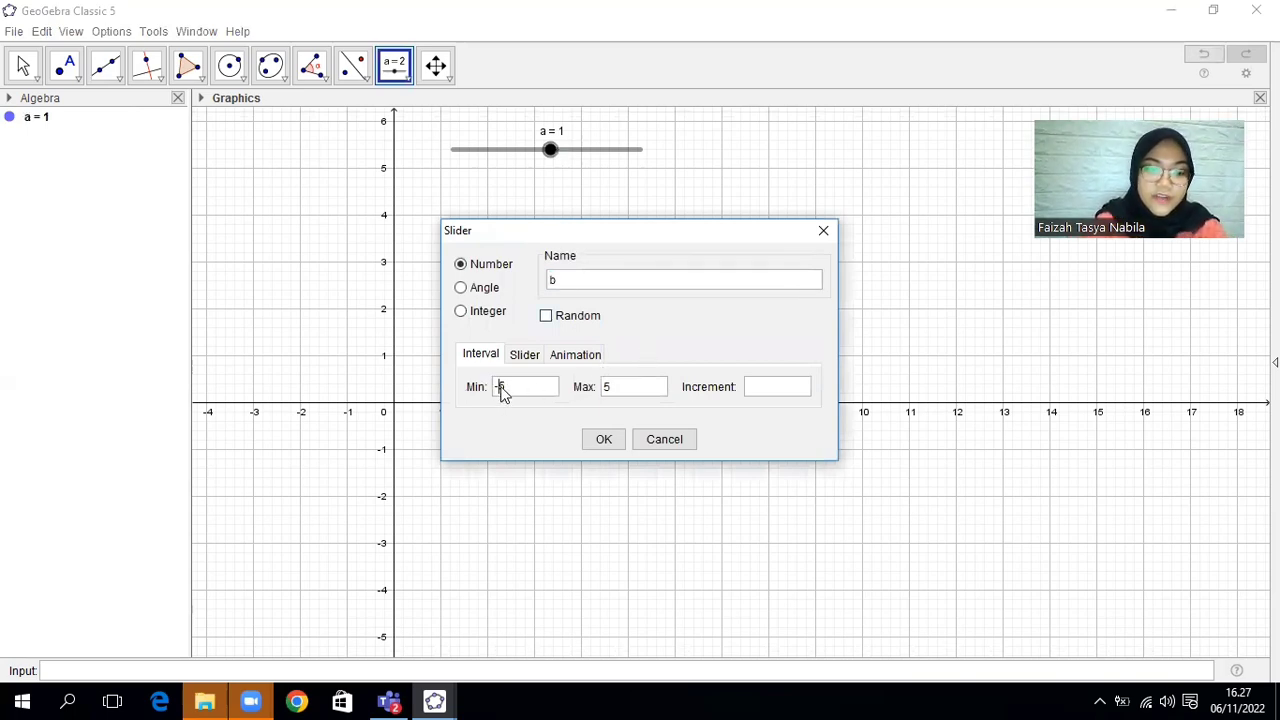
type("2")
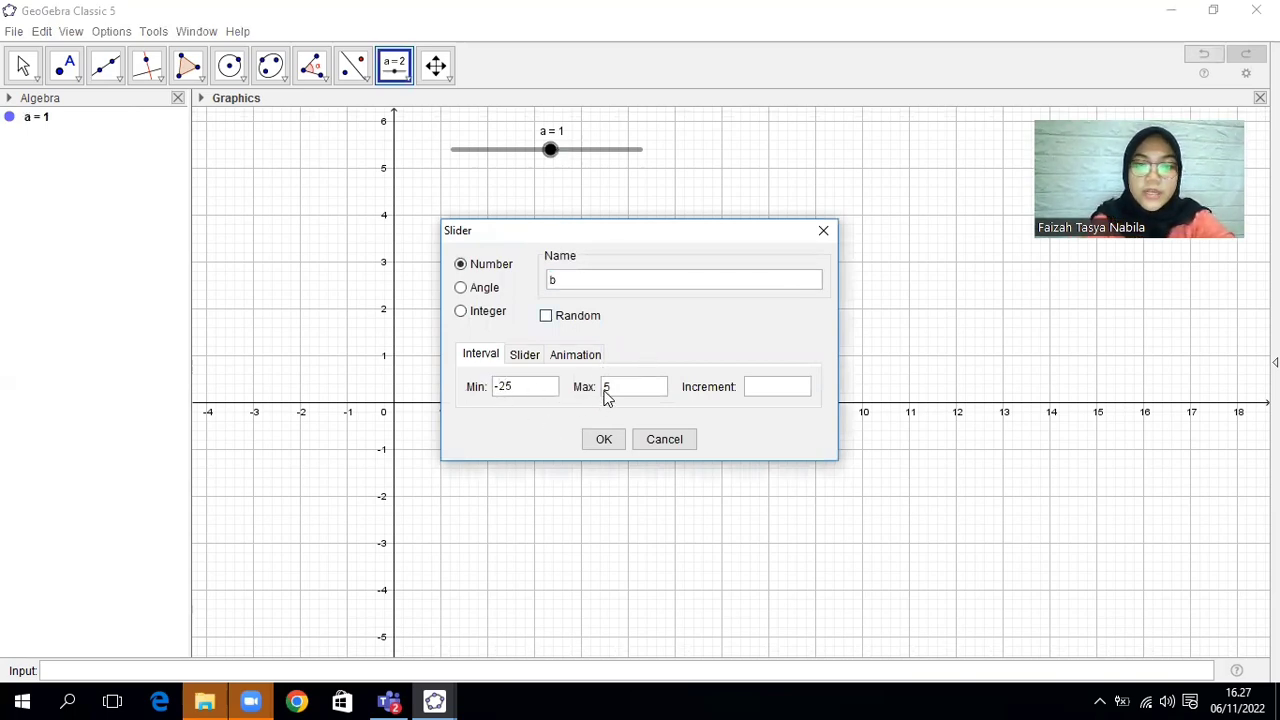
left_click(604, 392)
type("2")
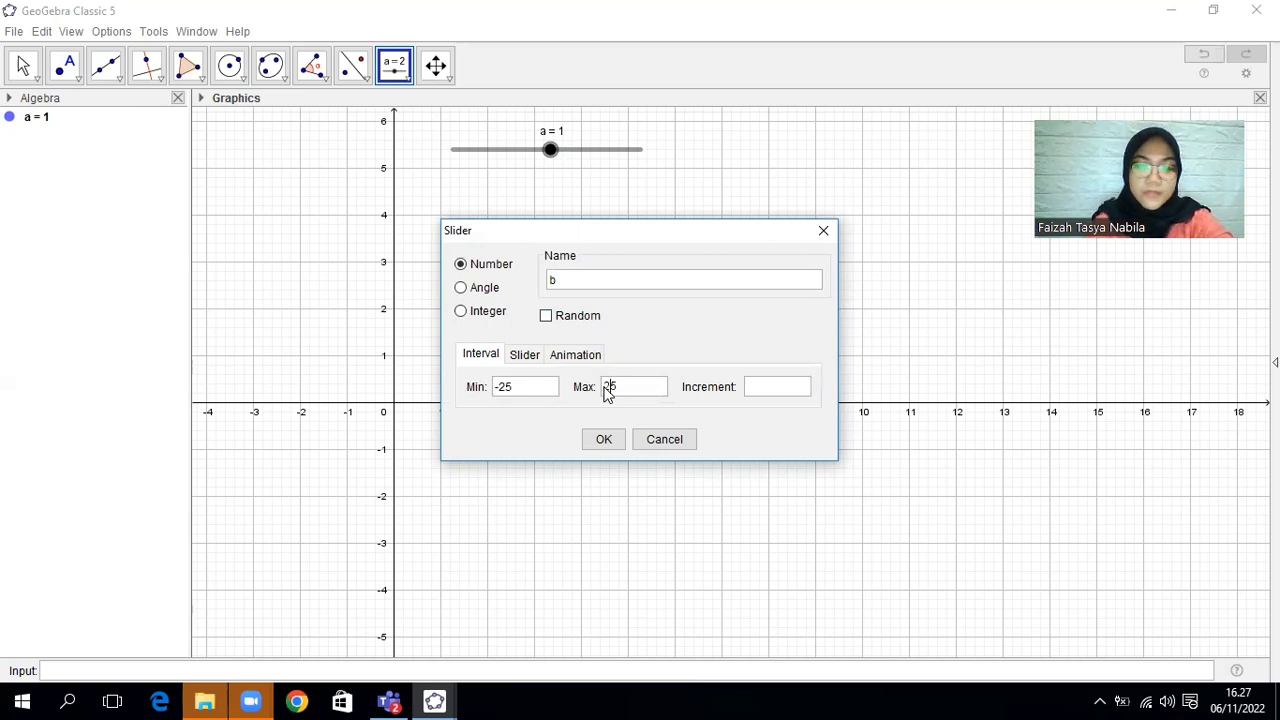
left_click(604, 440)
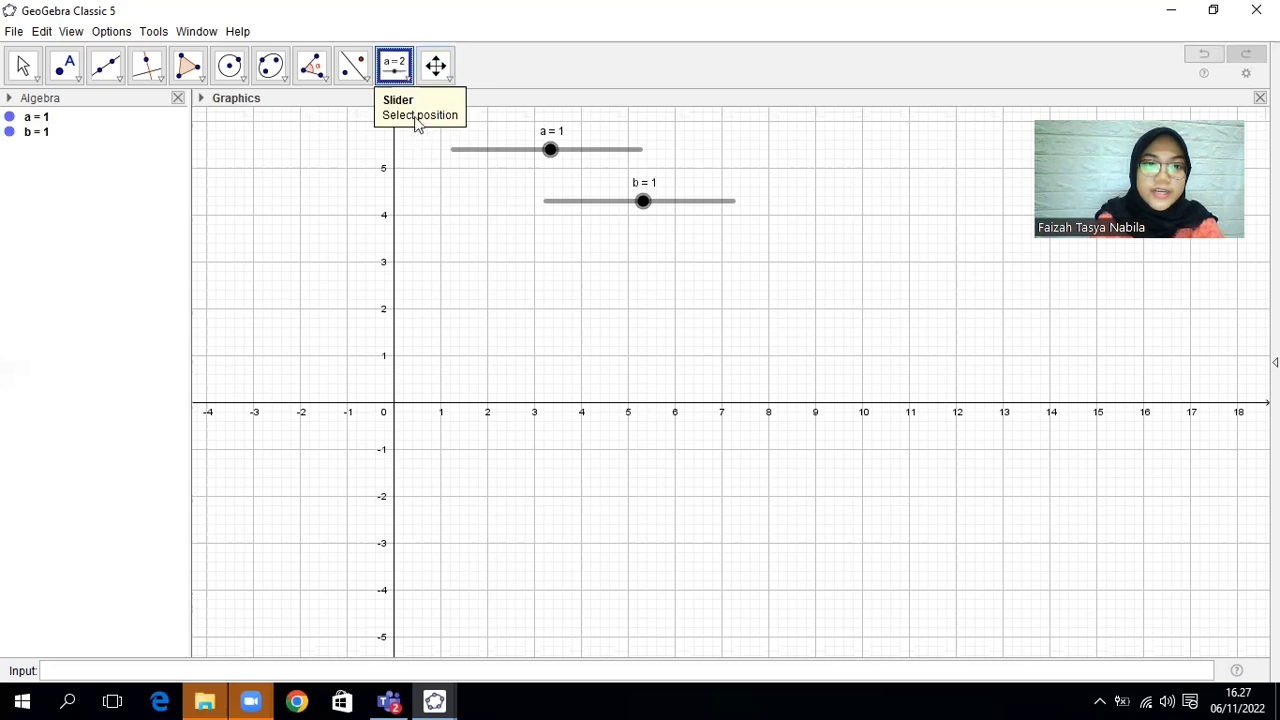
Create a number slider c with a range from -25 to 25, and line up sliders b and c in a column under slider a.
left_click(406, 79)
left_click(406, 92)
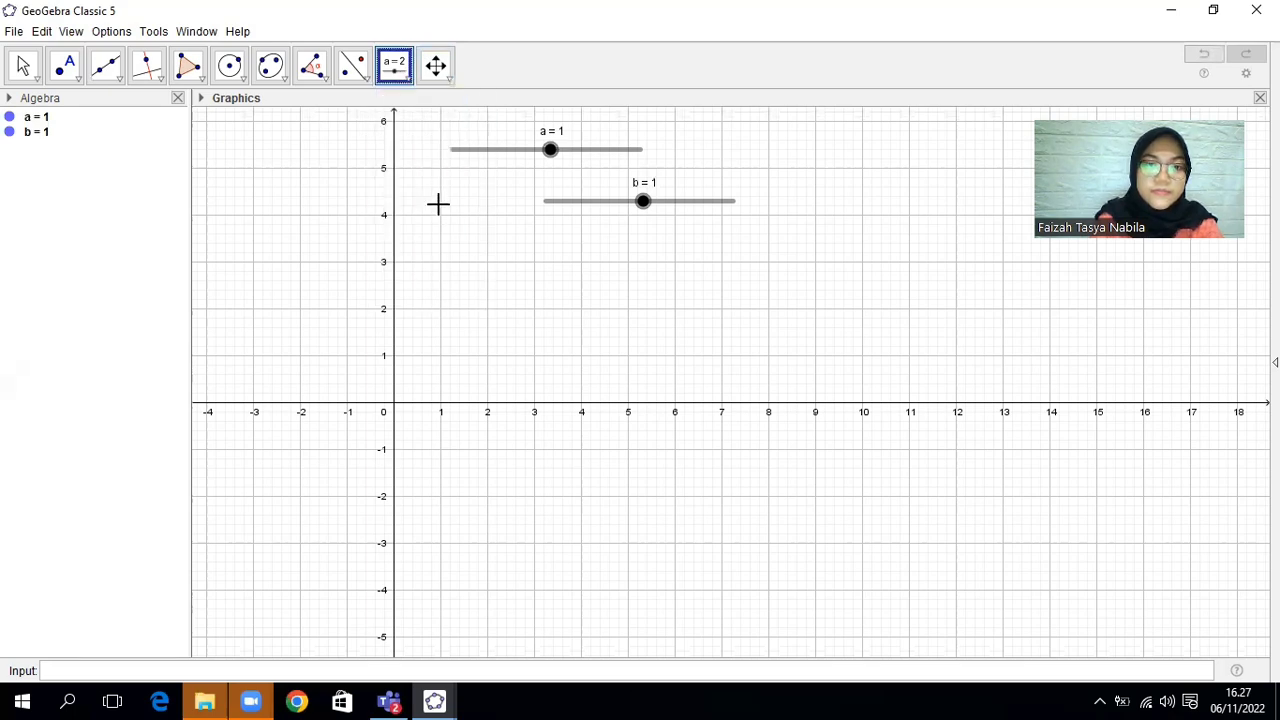
left_click(447, 222)
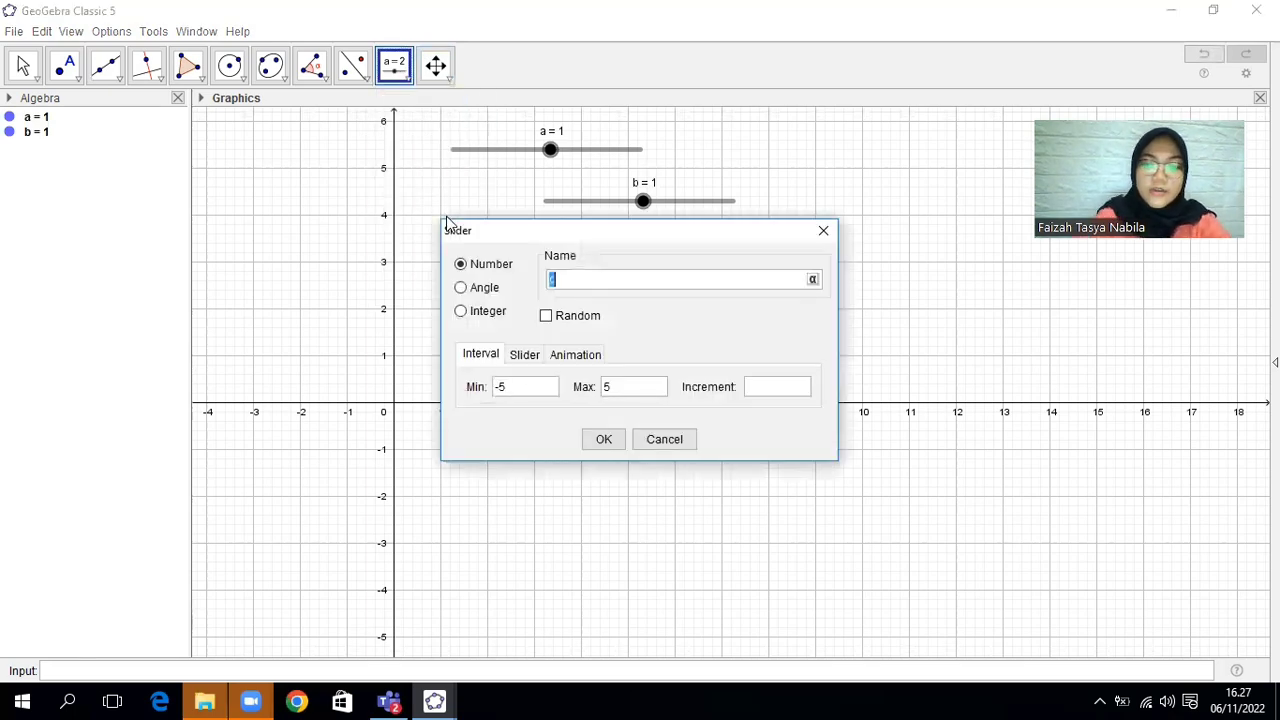
left_click(503, 390)
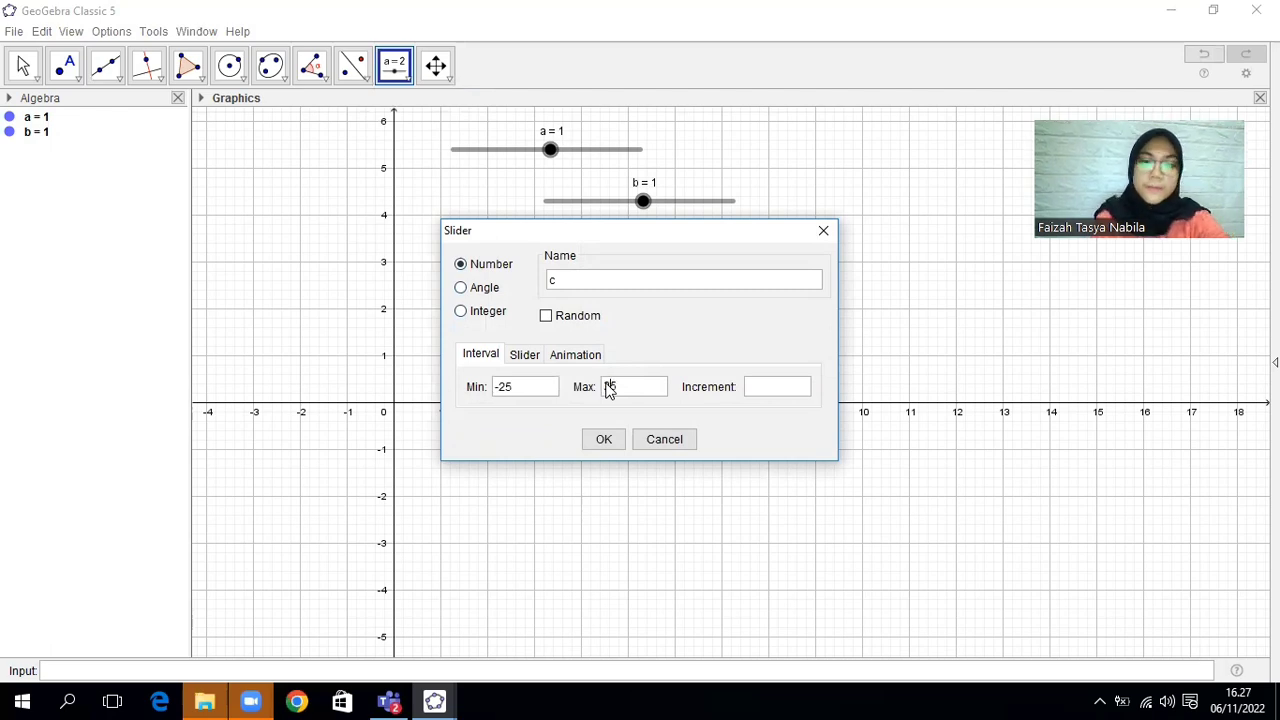
left_click(605, 437)
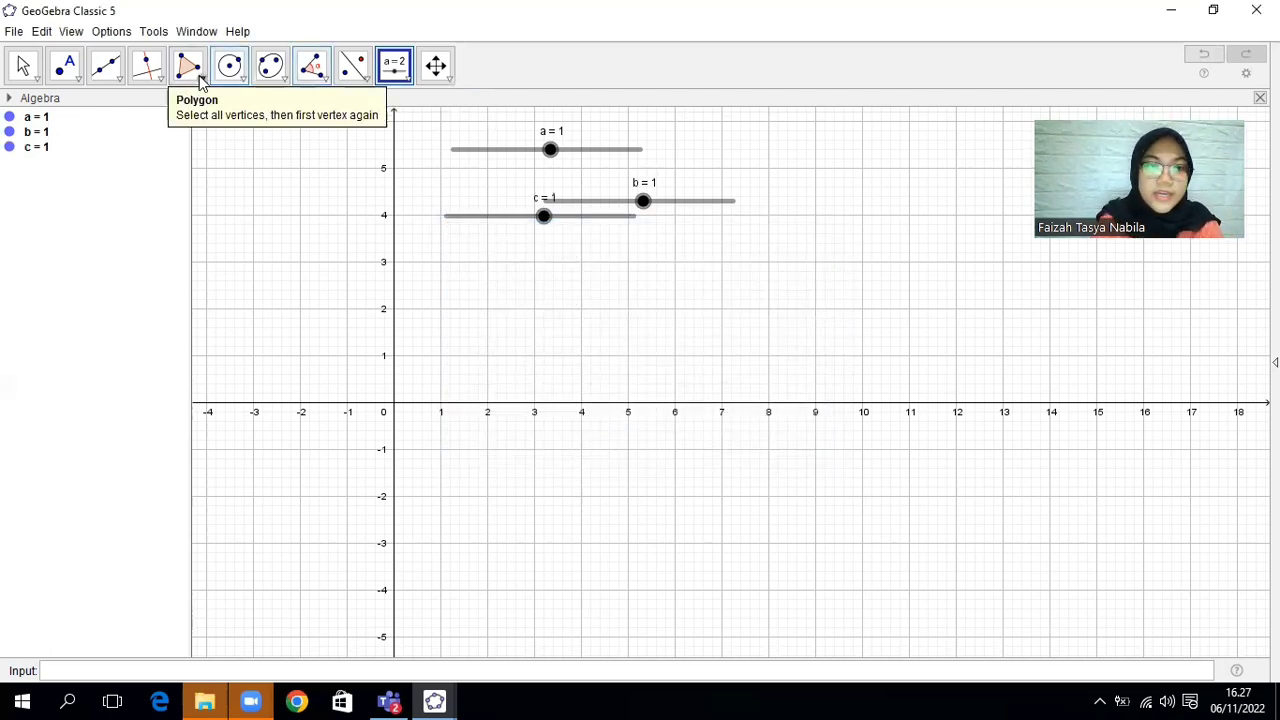
left_click(20, 64)
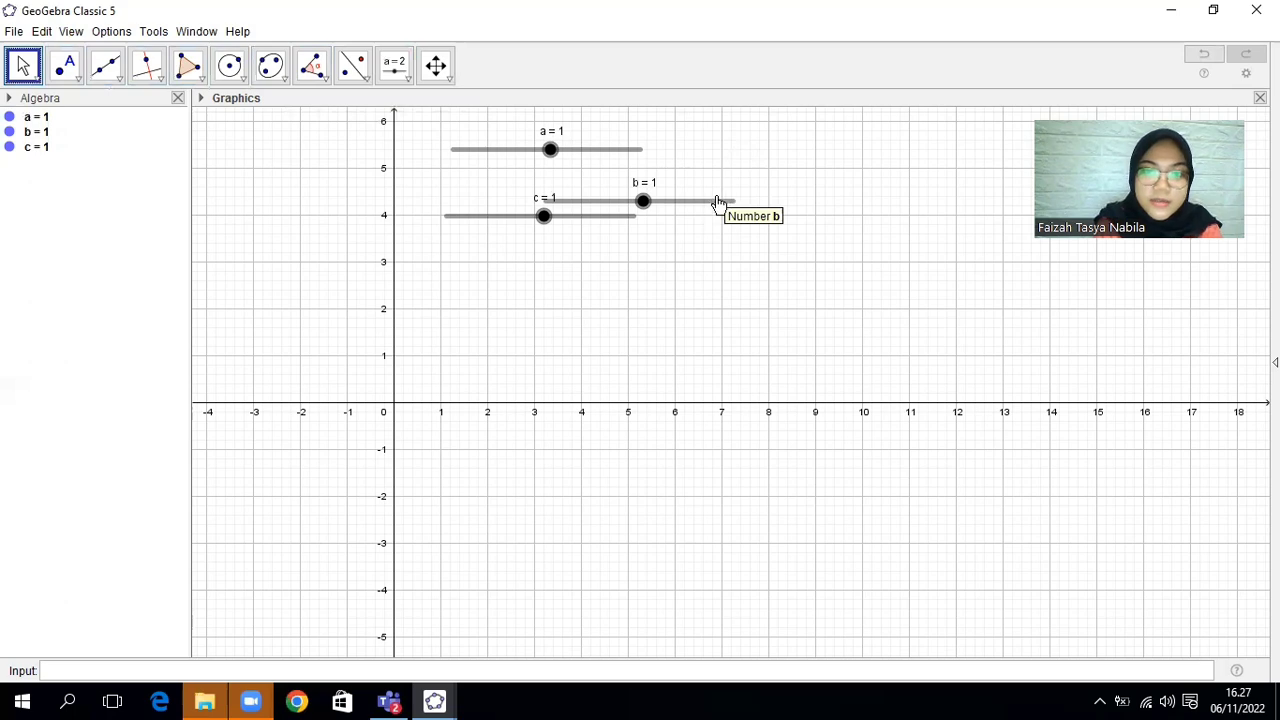
left_click_drag(718, 202, 626, 234)
Plot the quadratic curve f: y = ax^2+bx+c, defined by the three sliders.
left_click(435, 65)
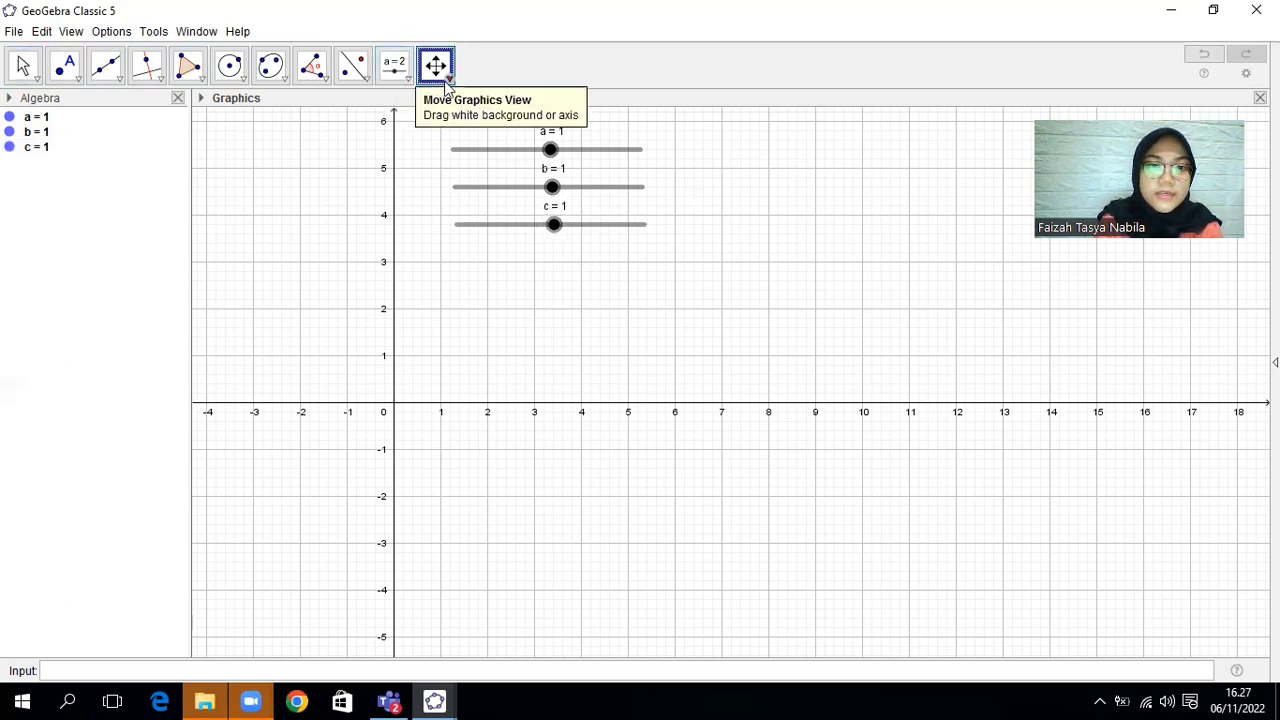
left_click(447, 79)
left_click(466, 106)
left_click_drag(424, 247, 360, 290)
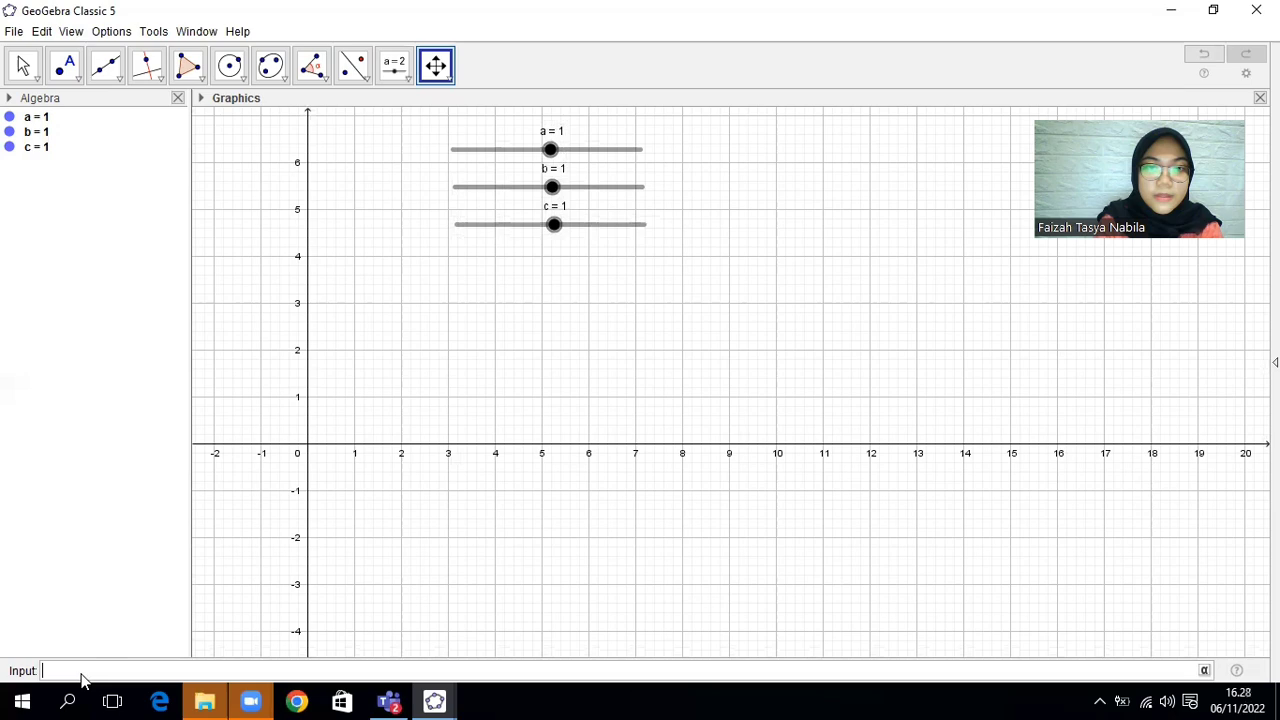
type("f : y")
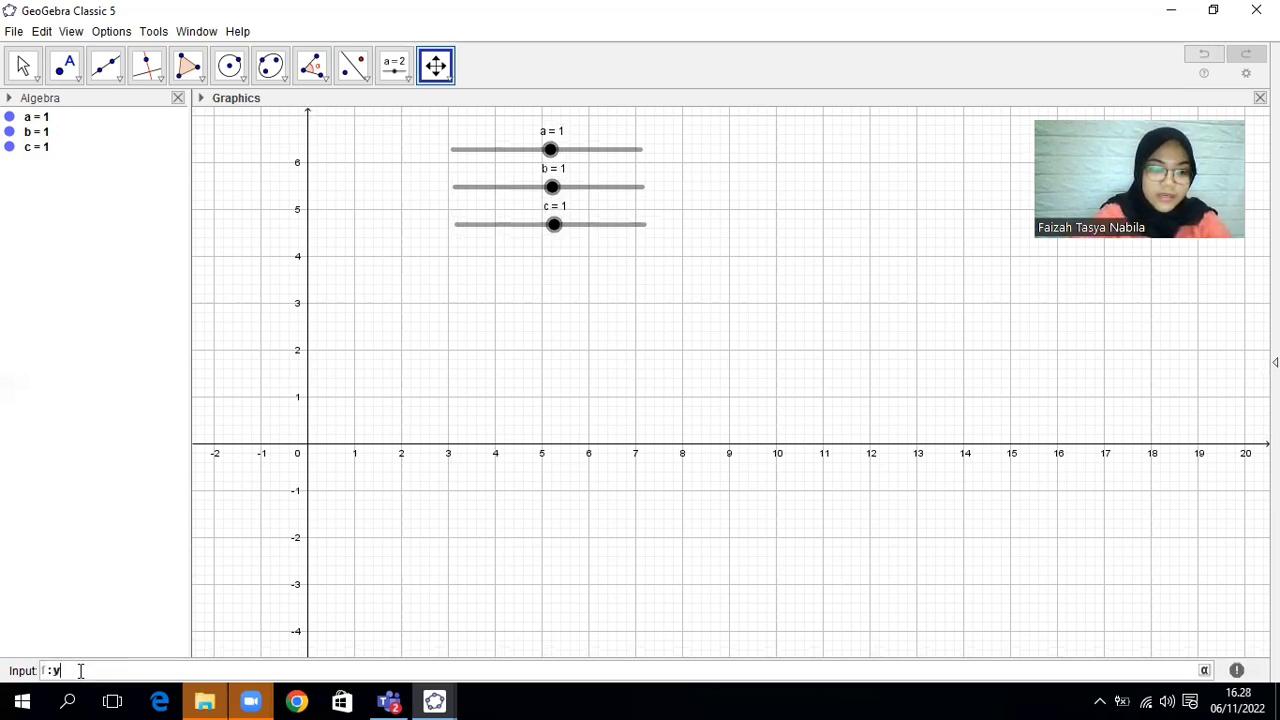
type(" = ")
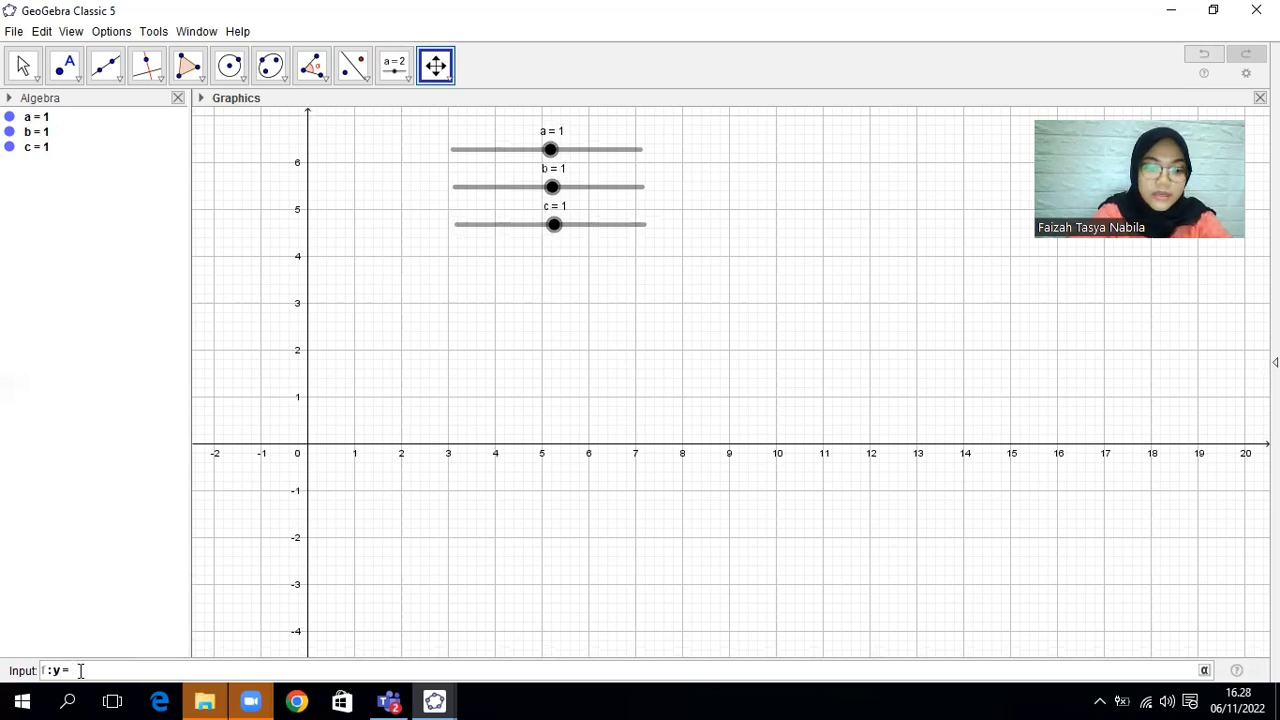
type("a^")
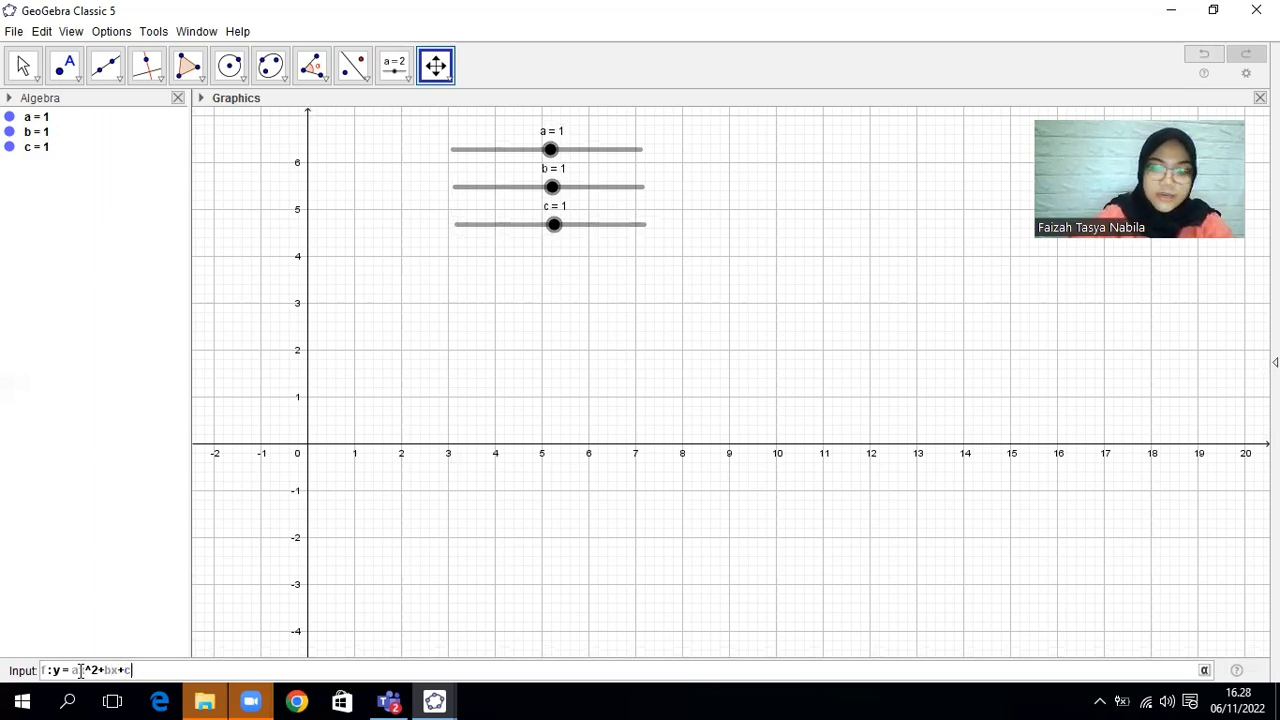
key("Return")
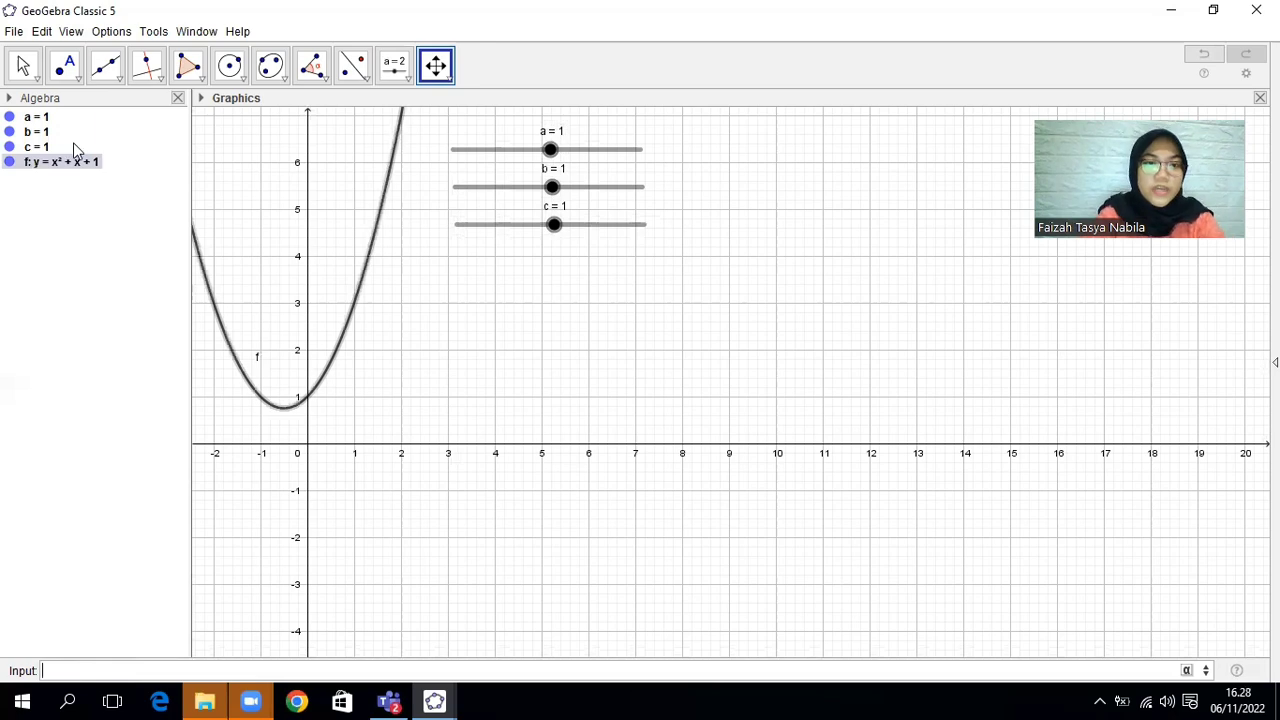
Move sliders a, b and c clear of the parabola into the empty area to its right, keeping them stacked in one column.
left_click(440, 70)
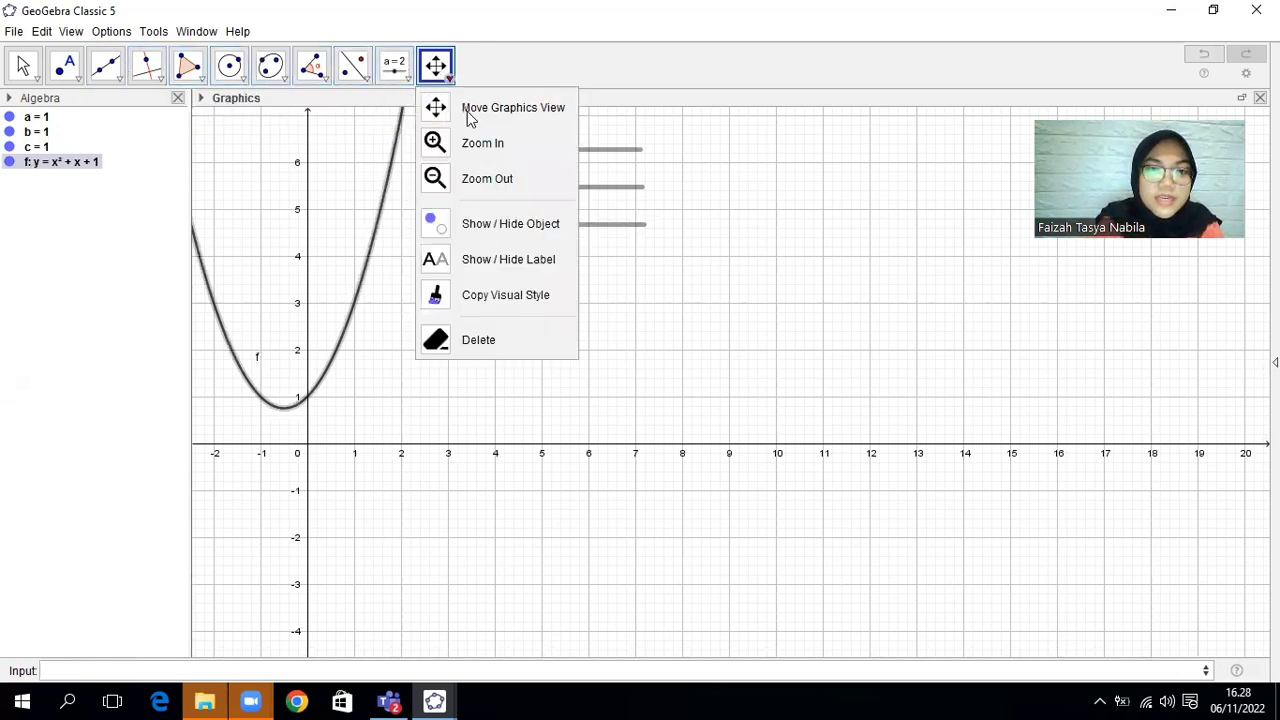
left_click(481, 177)
left_click(417, 317)
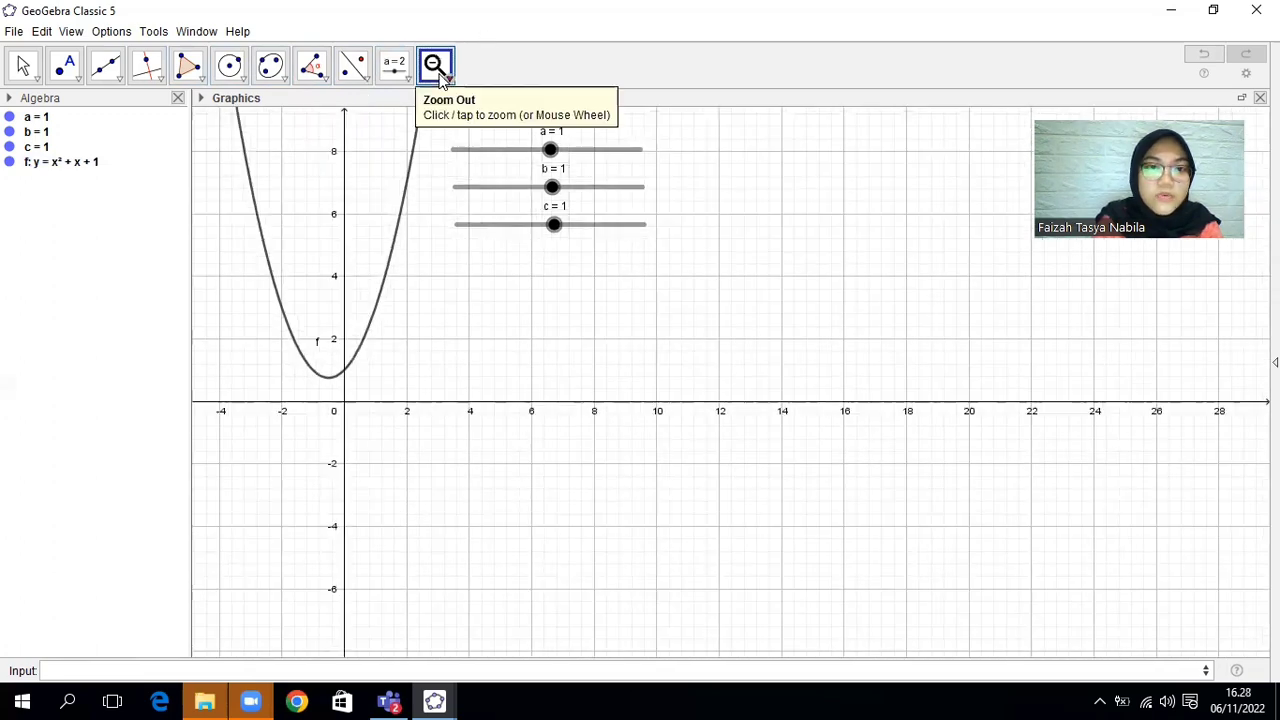
left_click(440, 78)
left_click(470, 106)
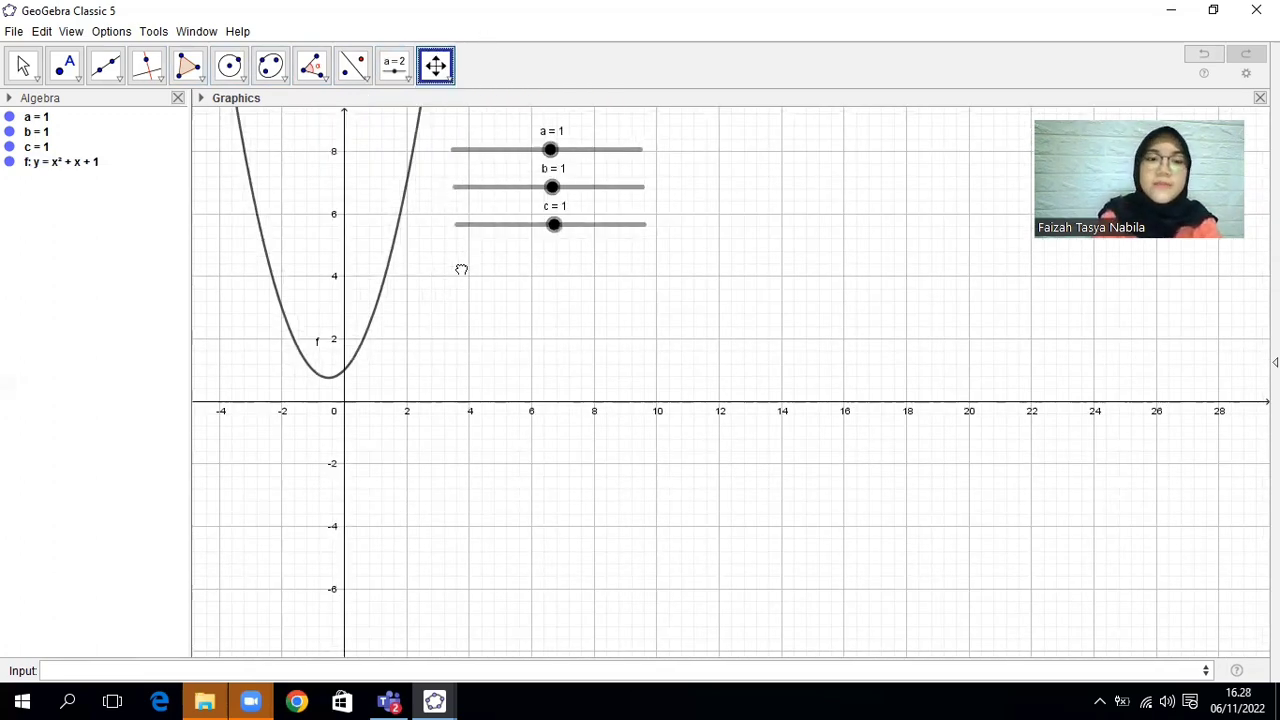
left_click_drag(461, 270, 483, 371)
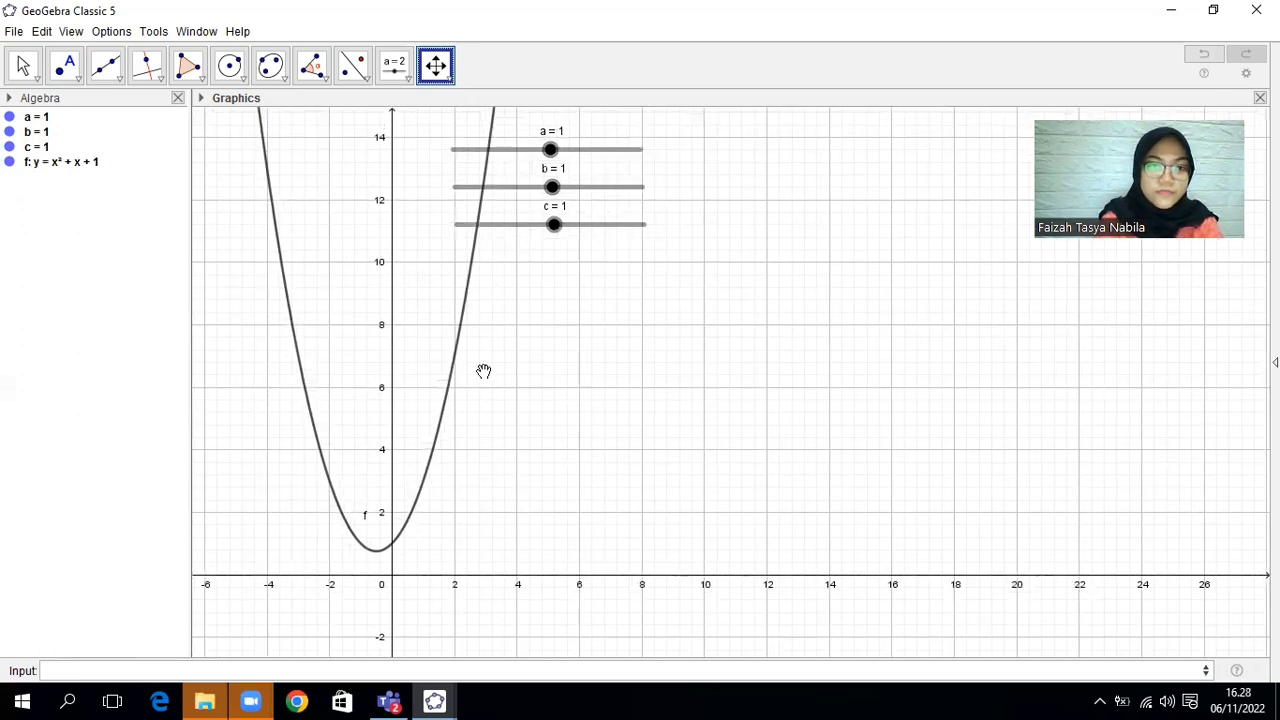
left_click(24, 70)
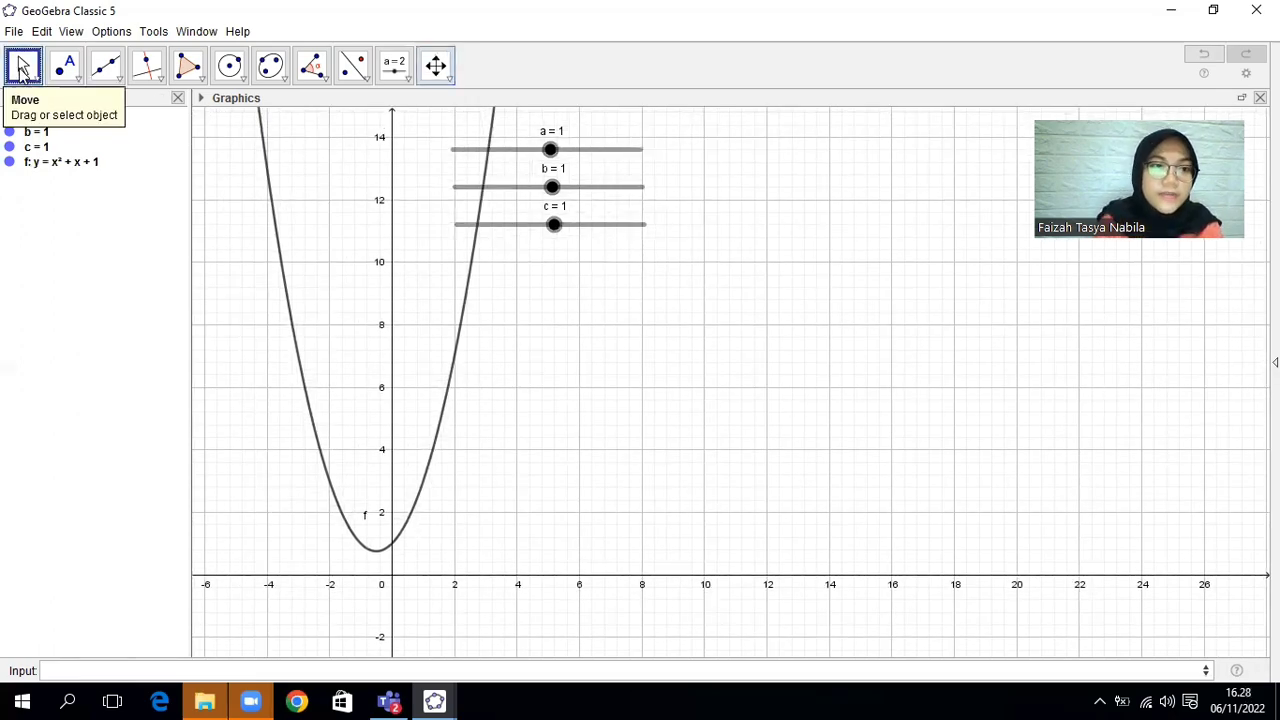
left_click(26, 78)
left_click(40, 106)
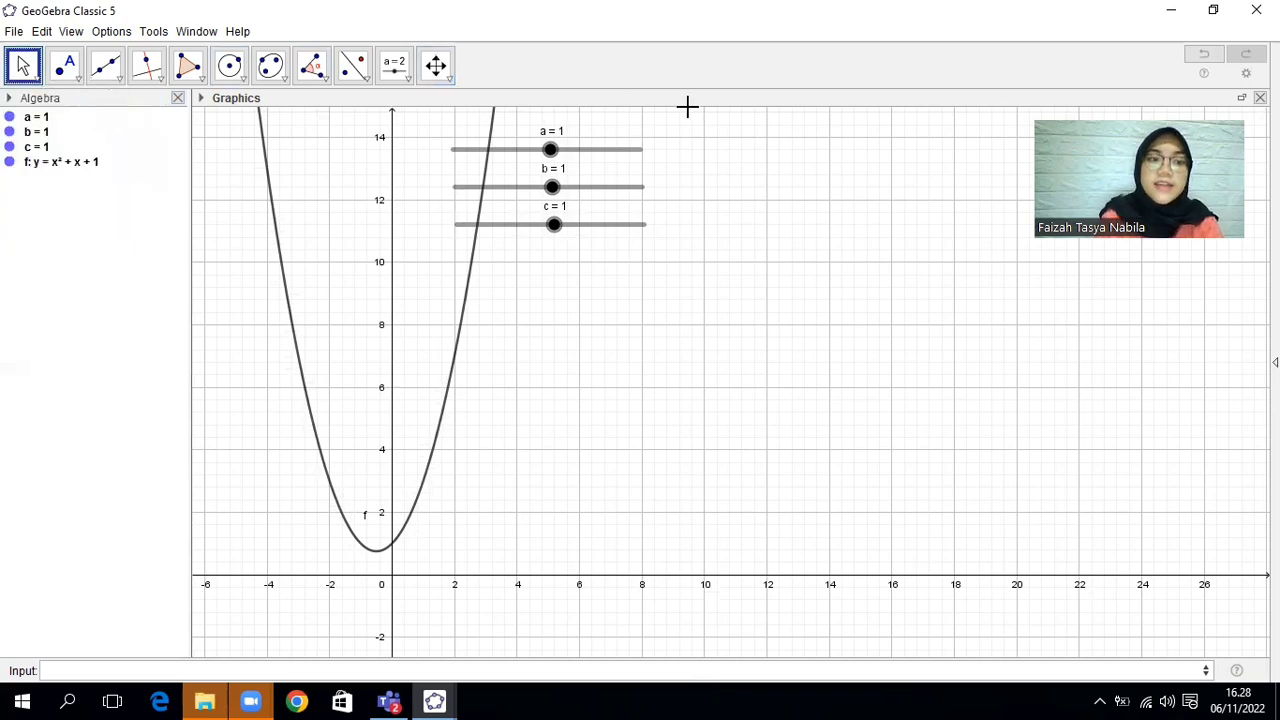
left_click_drag(629, 157, 790, 147)
left_click_drag(596, 196, 755, 195)
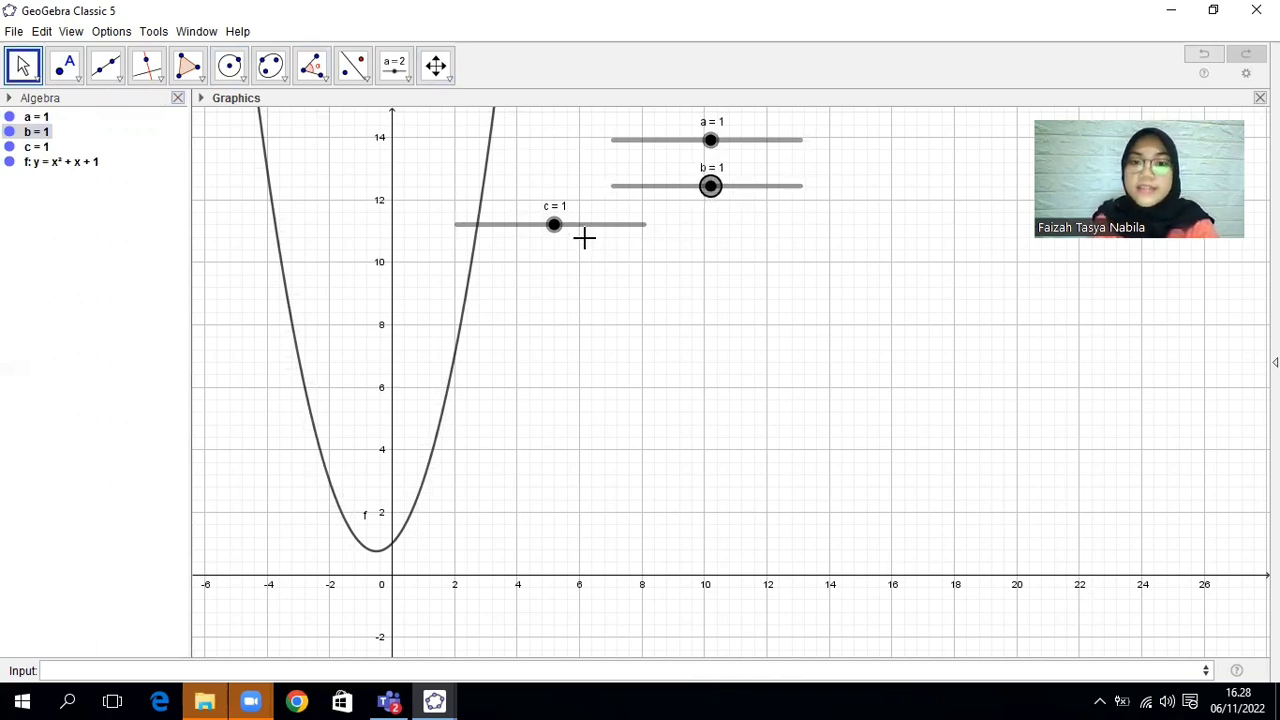
left_click_drag(584, 236, 740, 240)
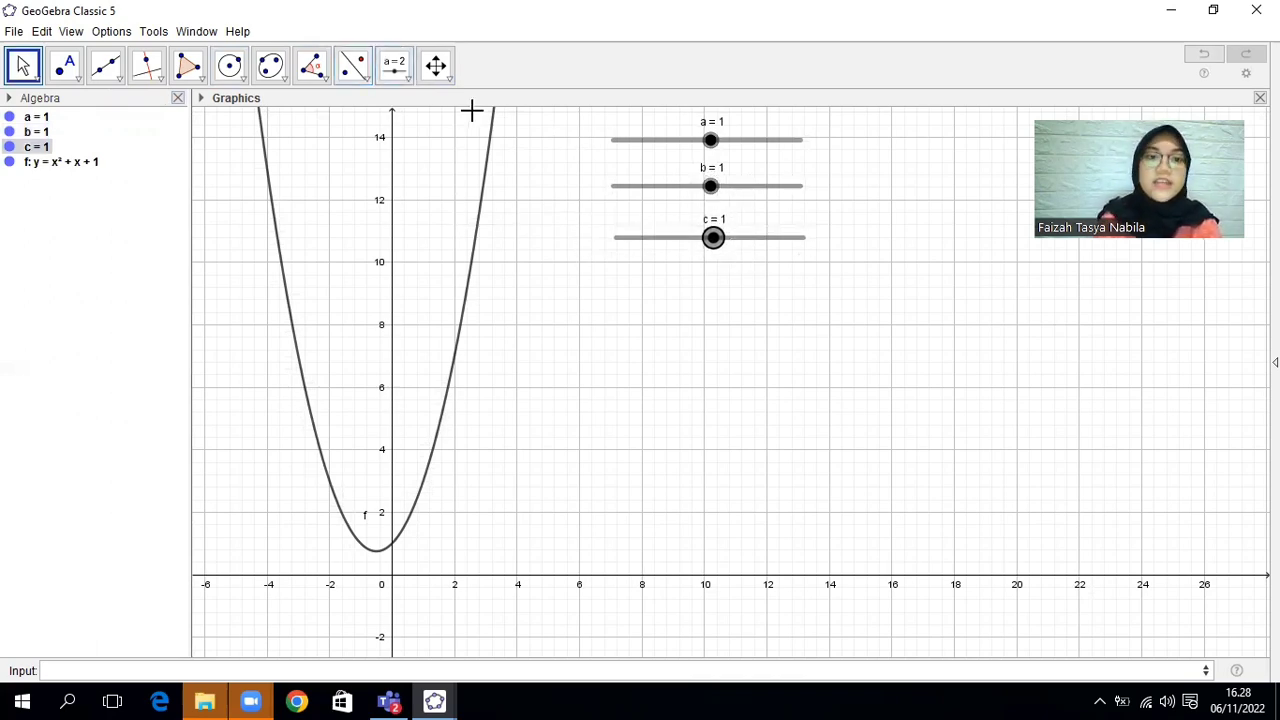
Add a text label below slider c reading "Persamaan Garis :" followed by the linked equation of curve f.
left_click(405, 78)
left_click(408, 152)
left_click(627, 304)
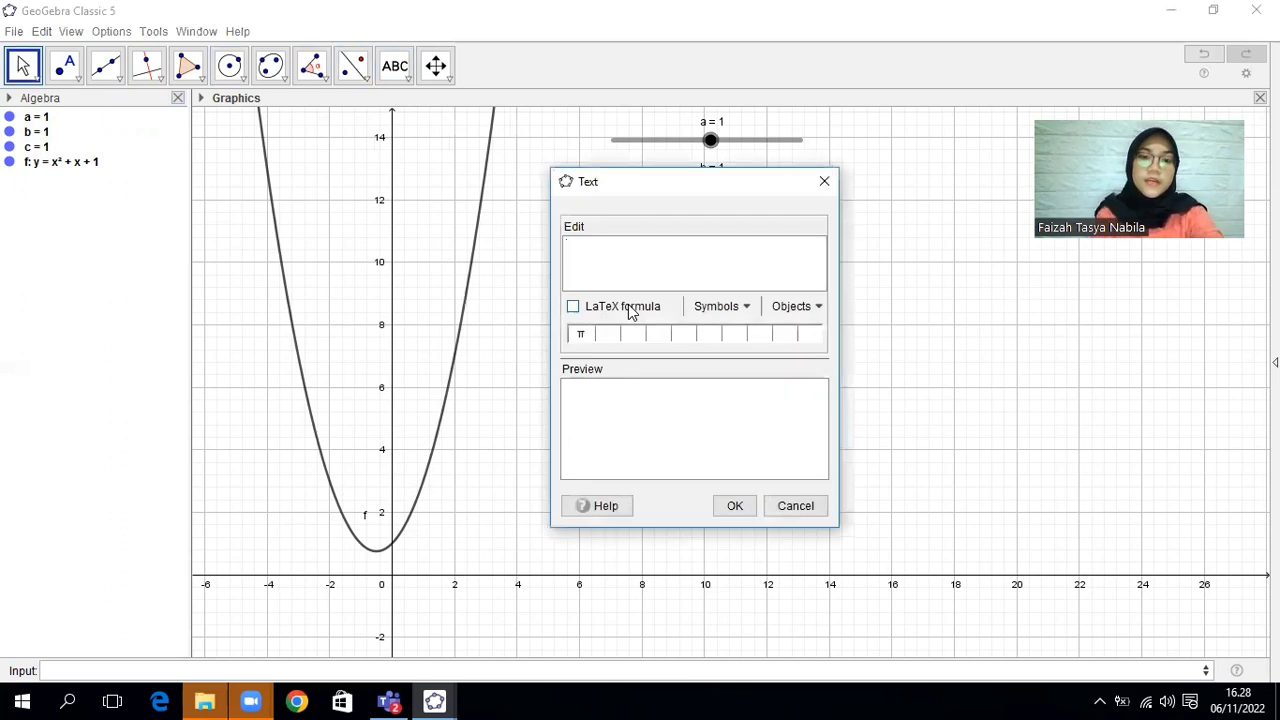
type("Per")
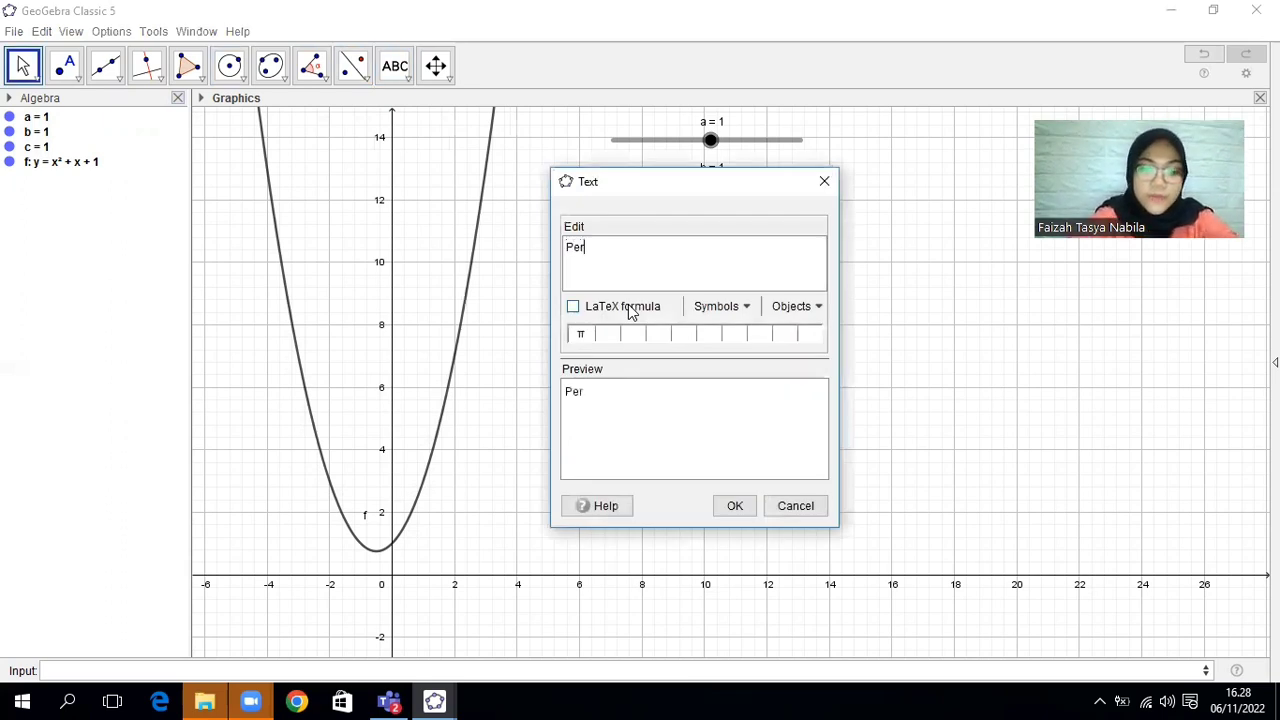
type("samaan Garis :")
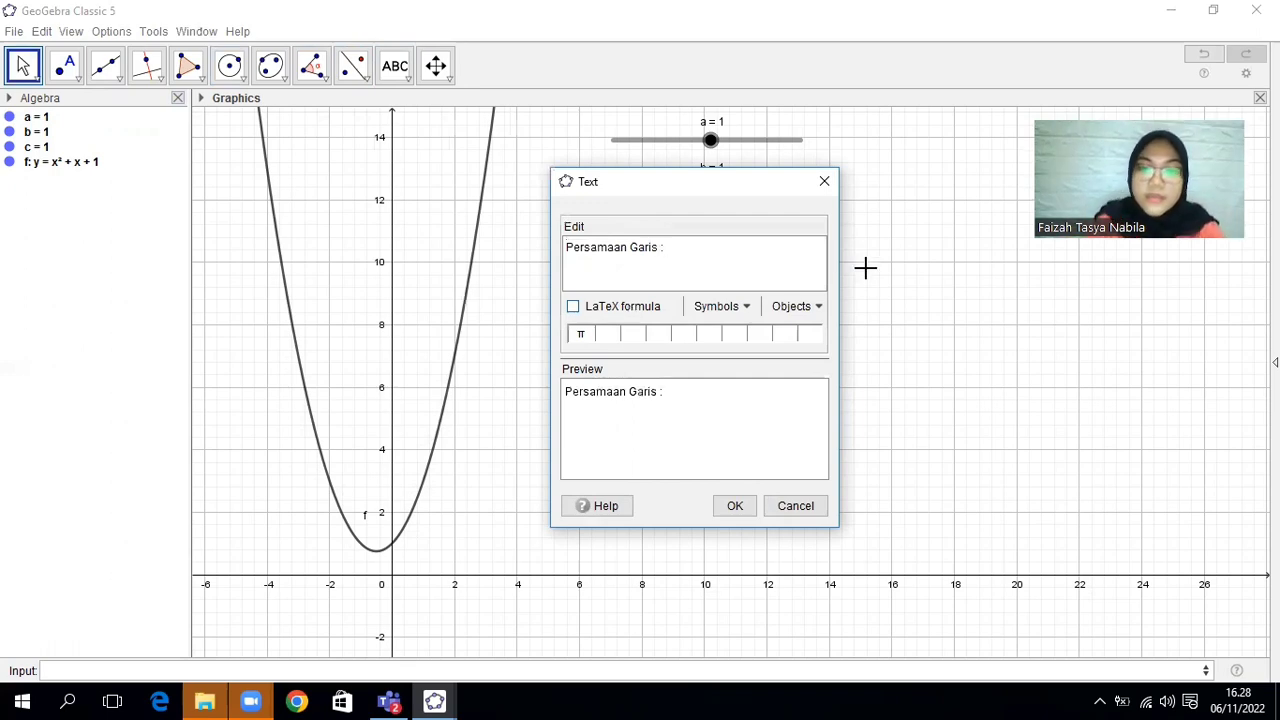
left_click(817, 310)
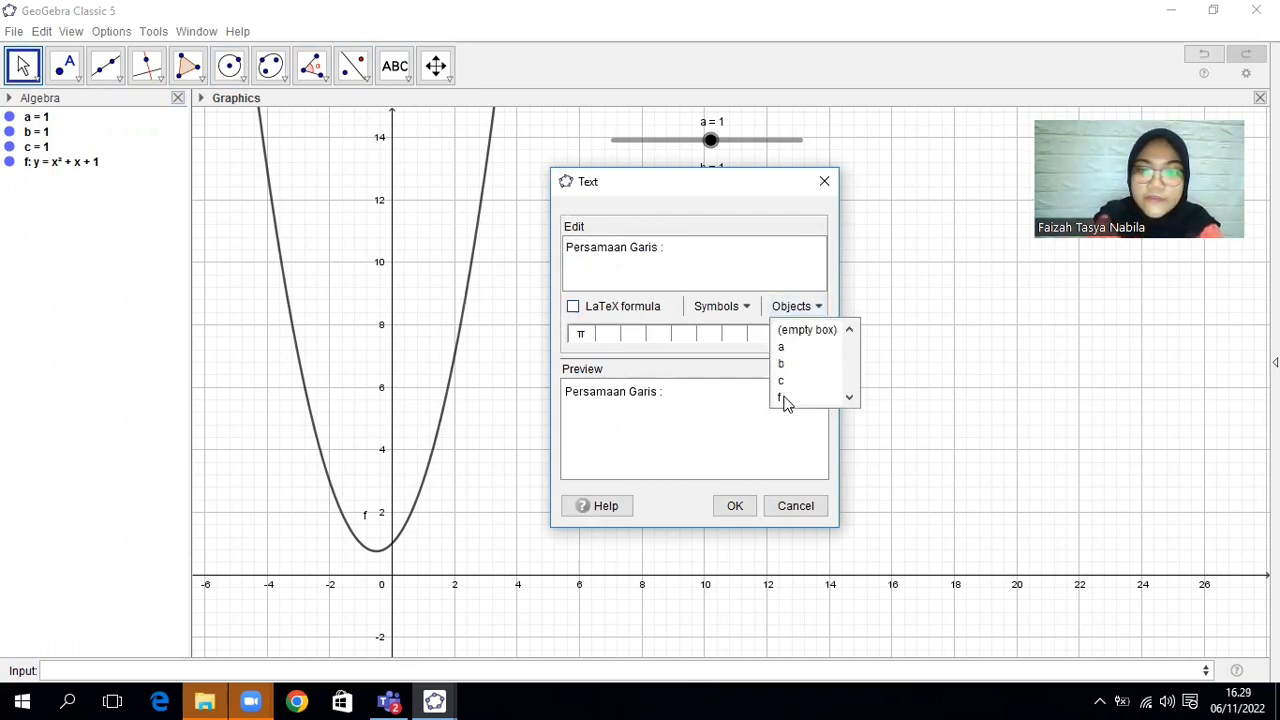
left_click(783, 398)
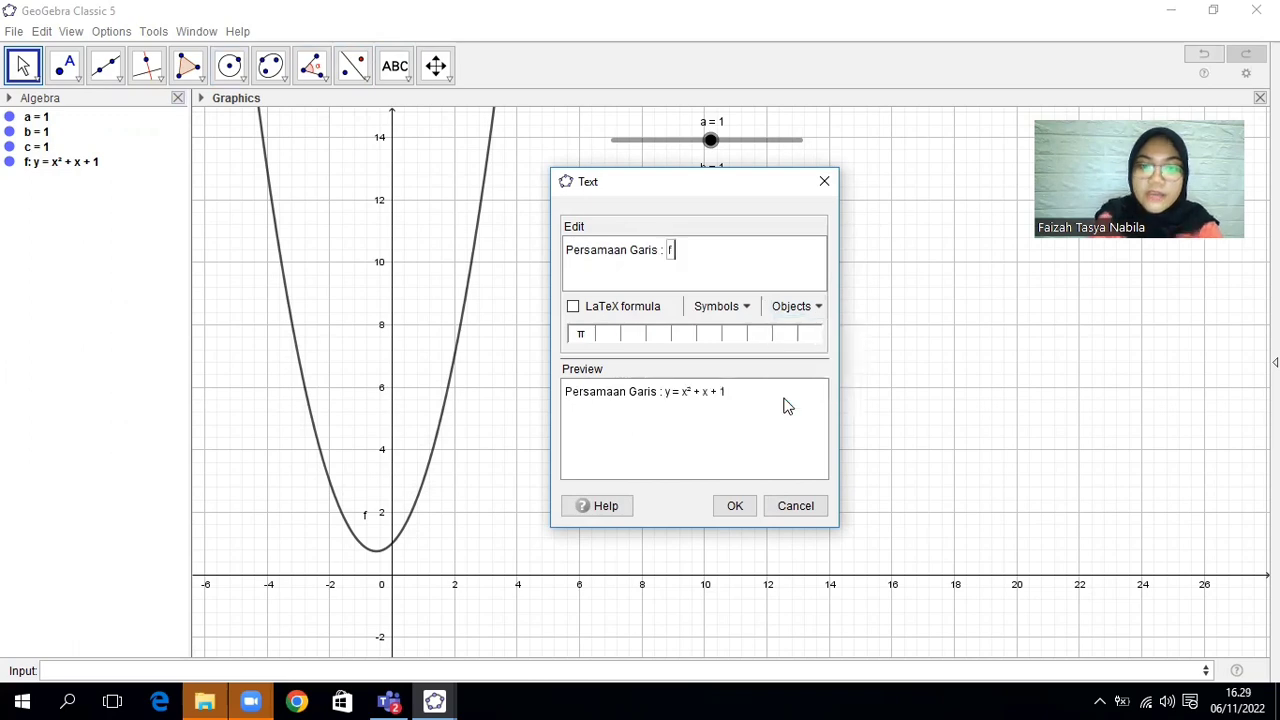
left_click(734, 512)
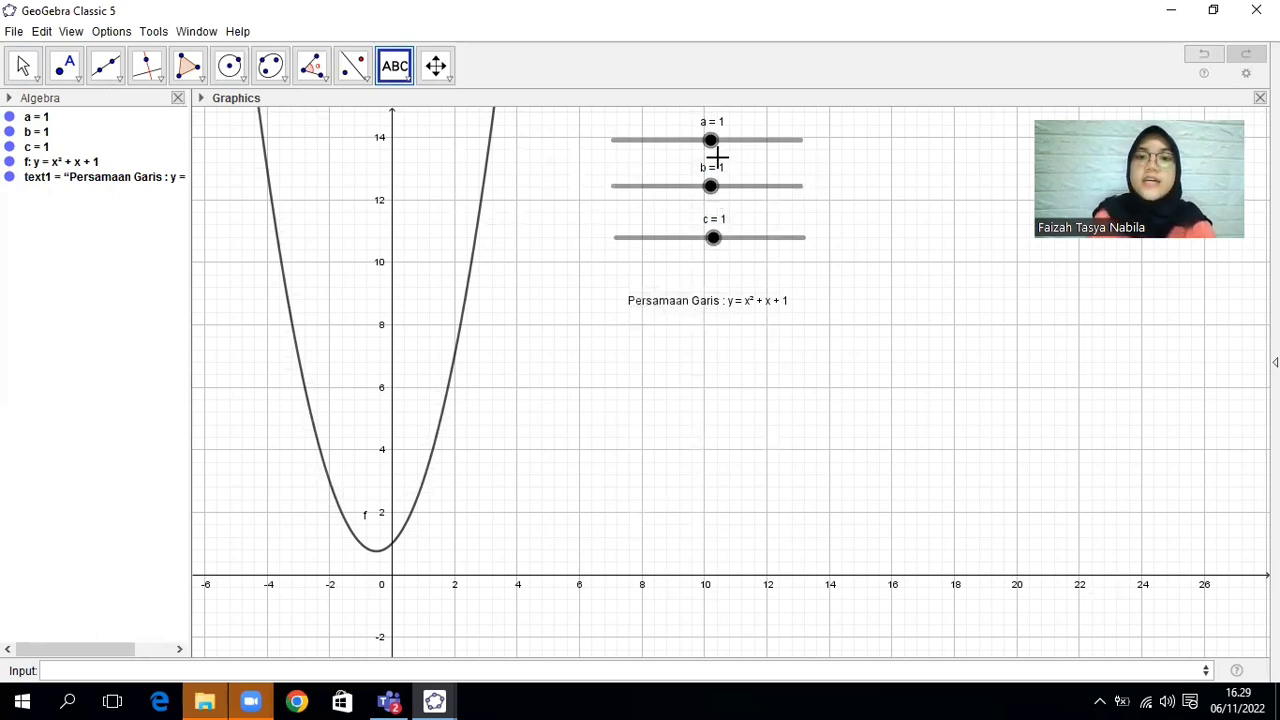
Test the parabola's sliders by setting a to 4 and b to 6, and nudging c slightly.
mouse_move(711, 145)
left_mouse_down()
mouse_move(722, 144)
mouse_move(693, 145)
mouse_move(720, 142)
left_mouse_up()
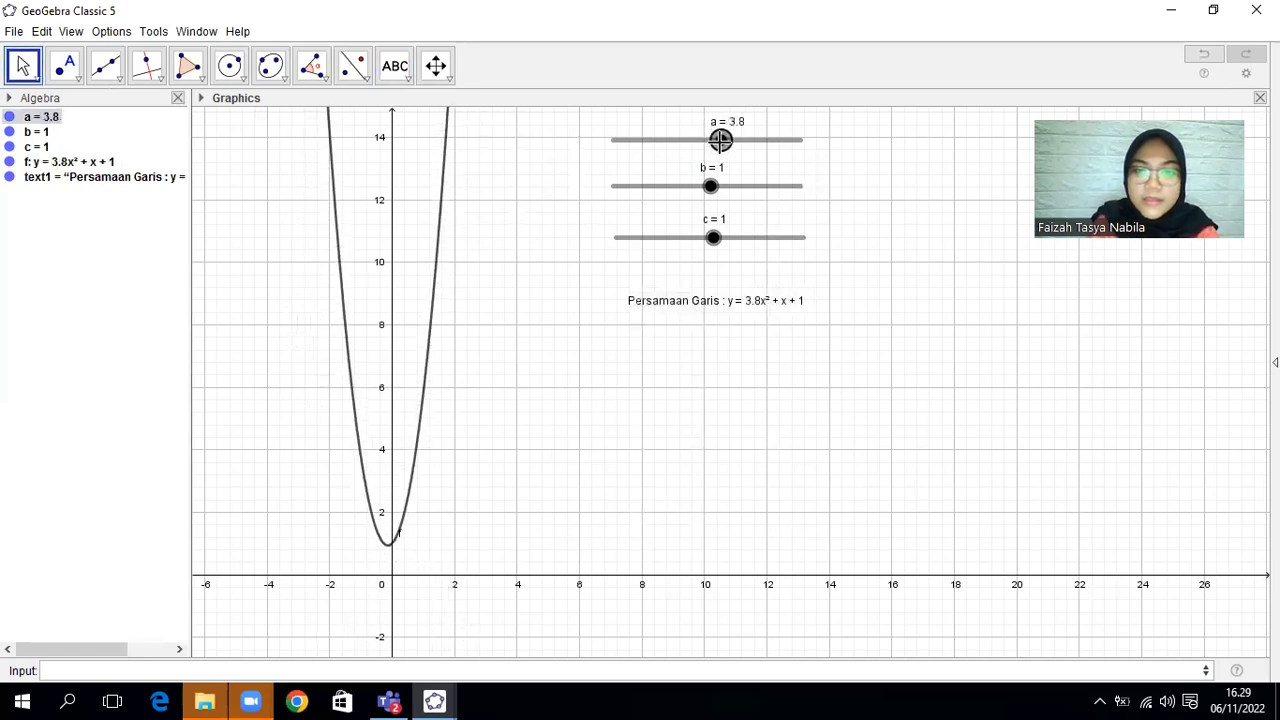
mouse_move(711, 190)
left_mouse_down()
mouse_move(739, 190)
mouse_move(728, 190)
left_mouse_up()
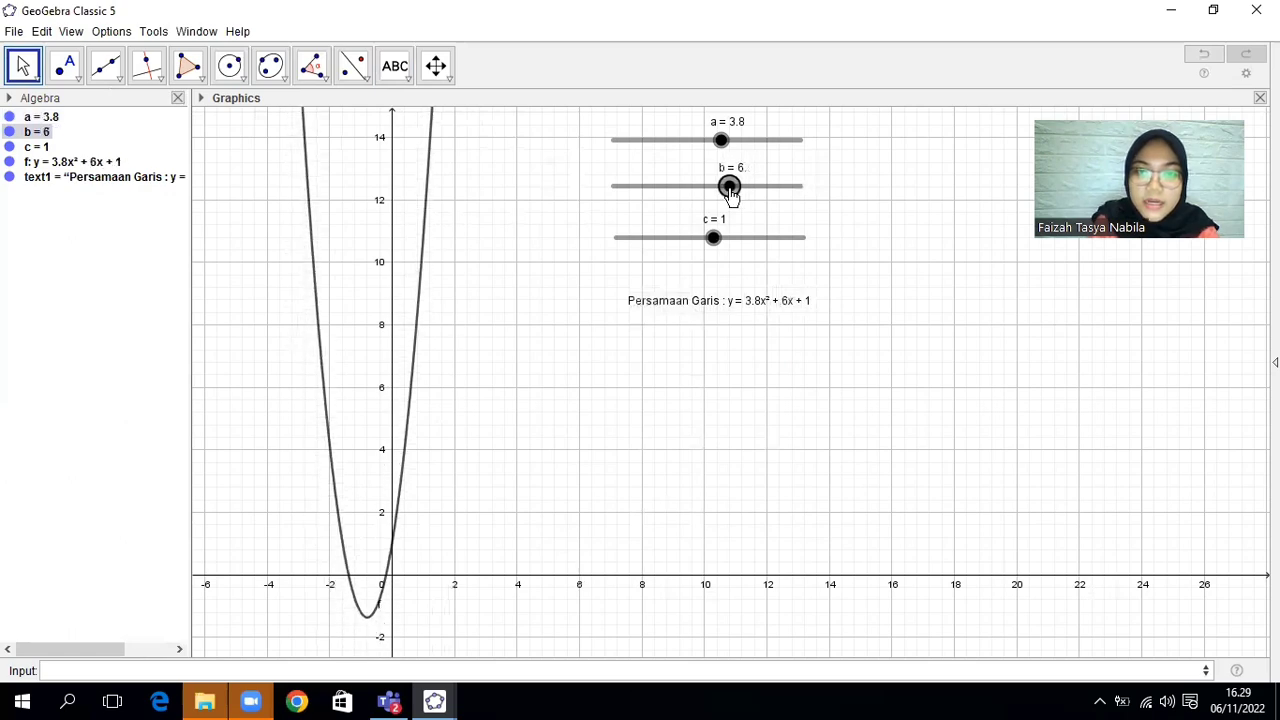
left_click_drag(718, 140, 724, 145)
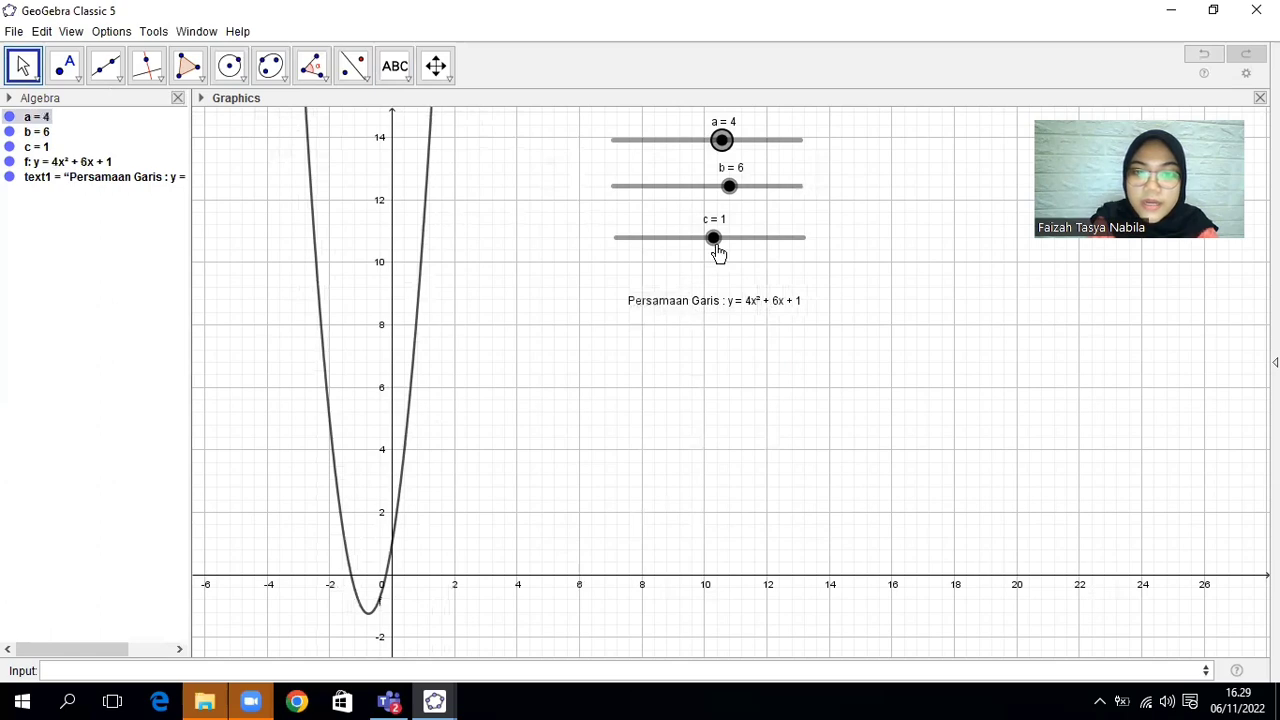
mouse_move(714, 247)
left_mouse_down()
mouse_move(697, 248)
mouse_move(715, 249)
left_mouse_up()
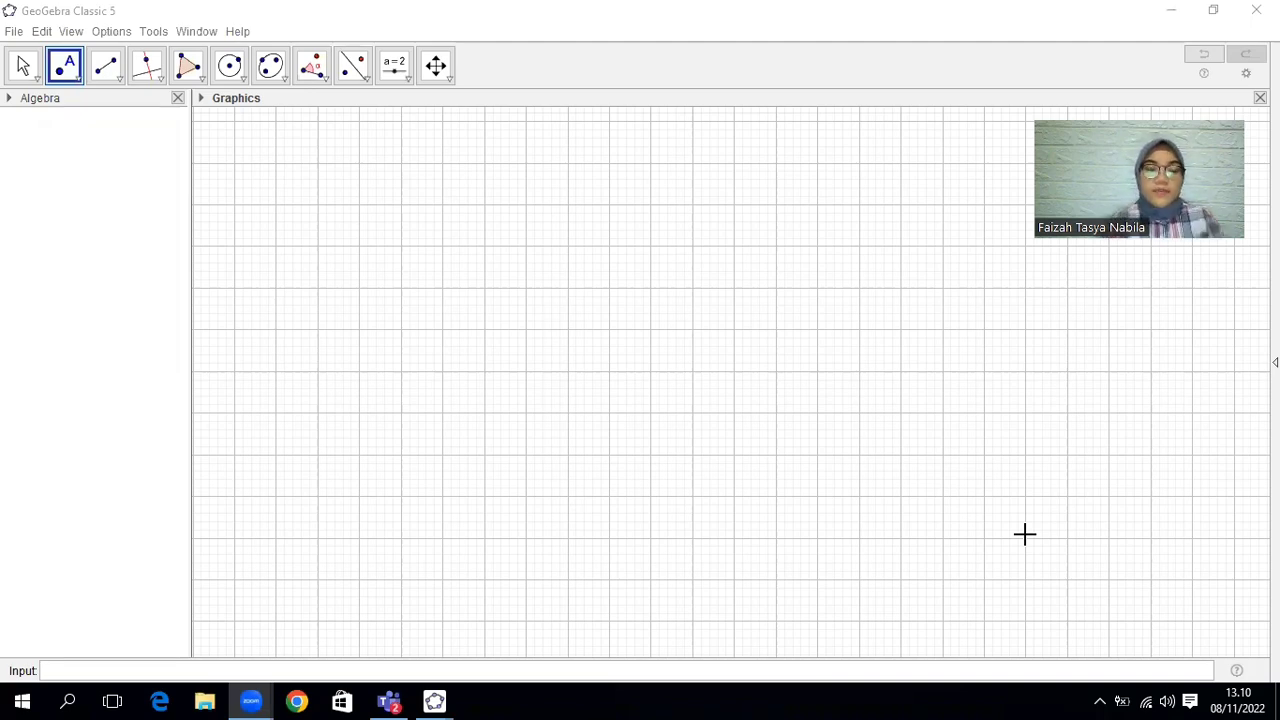
Draw a right triangle on the blank grid with the Polygon tool, using vertices A (0, 8), B (0, 0) and C (6, 0).
left_click(489, 108)
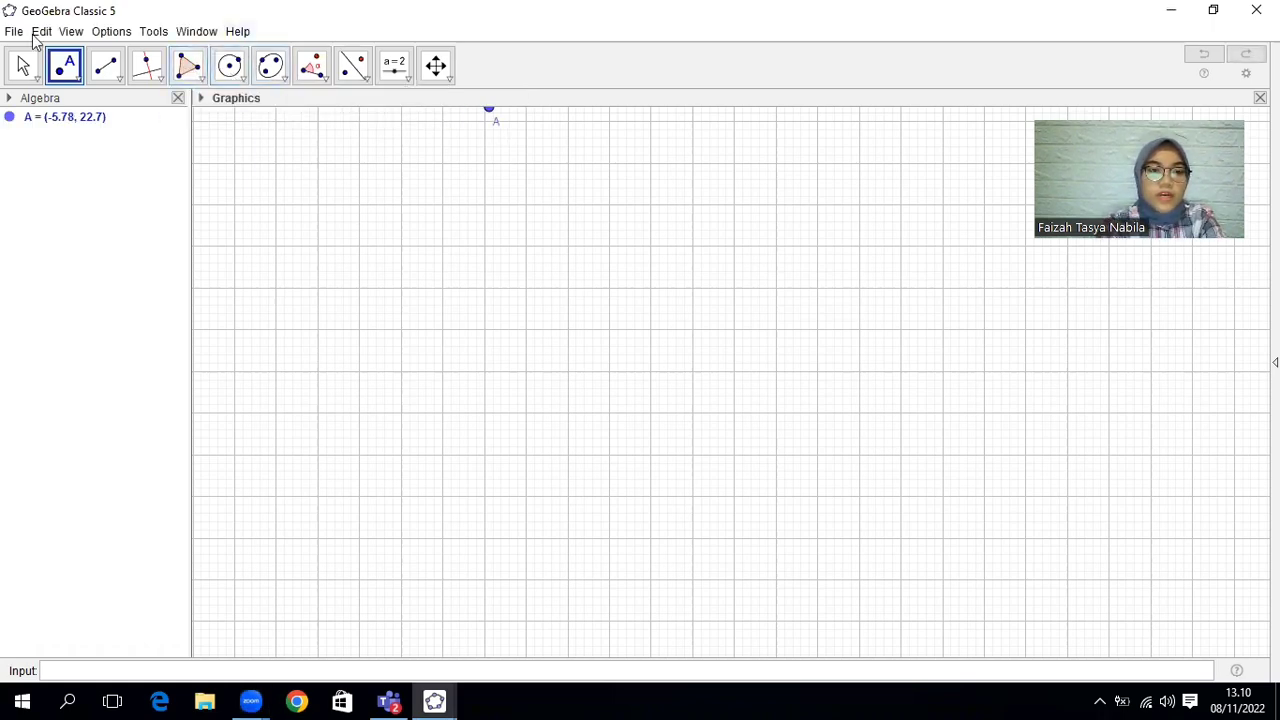
key("ctrl+z")
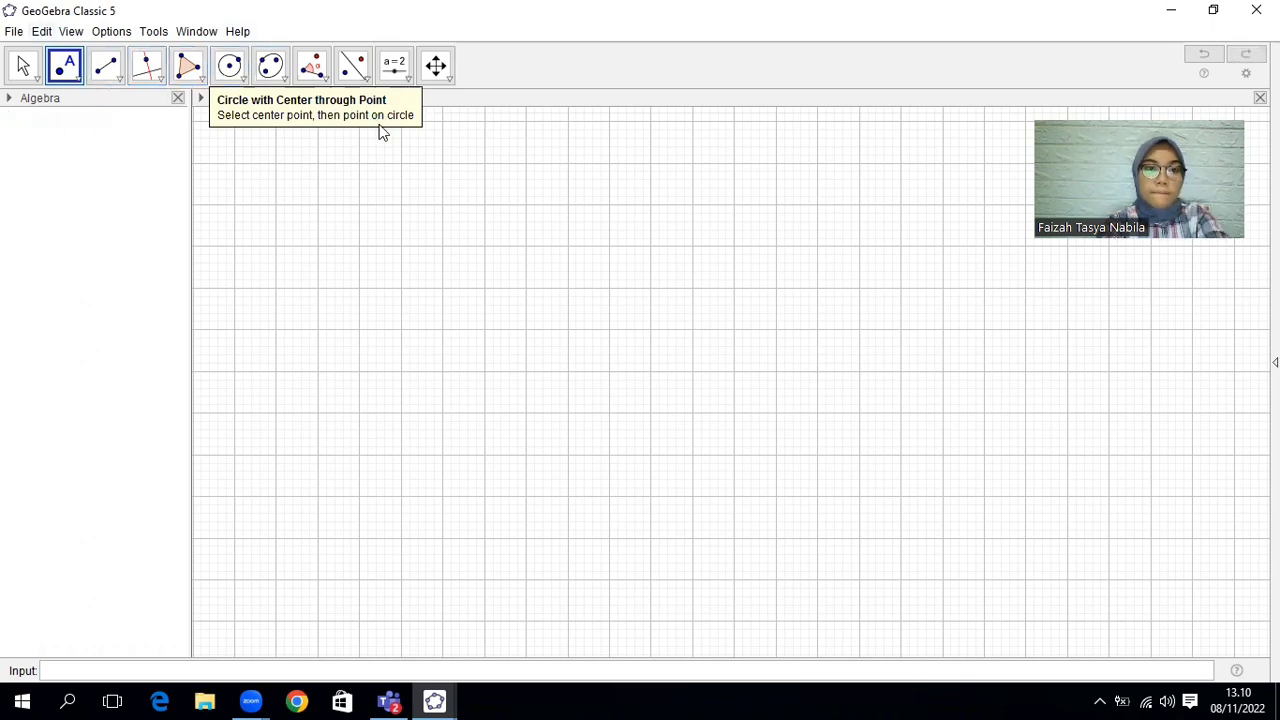
left_click(200, 76)
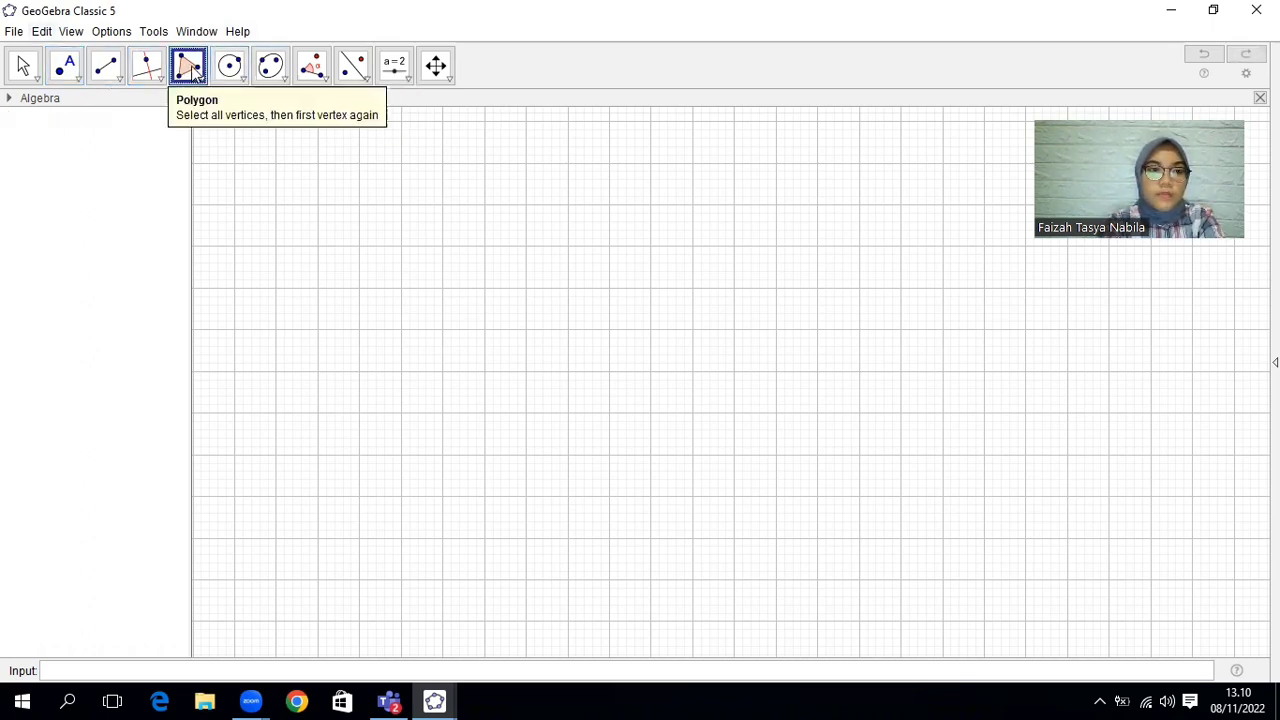
left_click(200, 76)
left_click(207, 110)
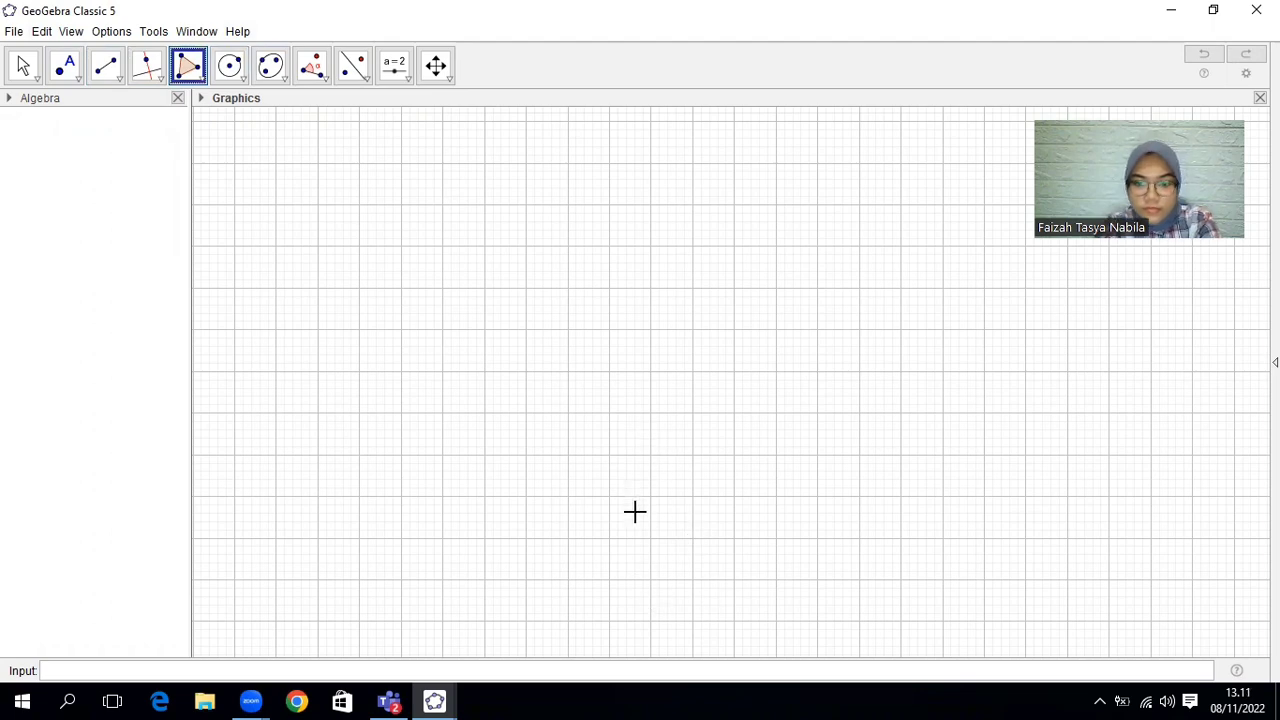
left_click(609, 412)
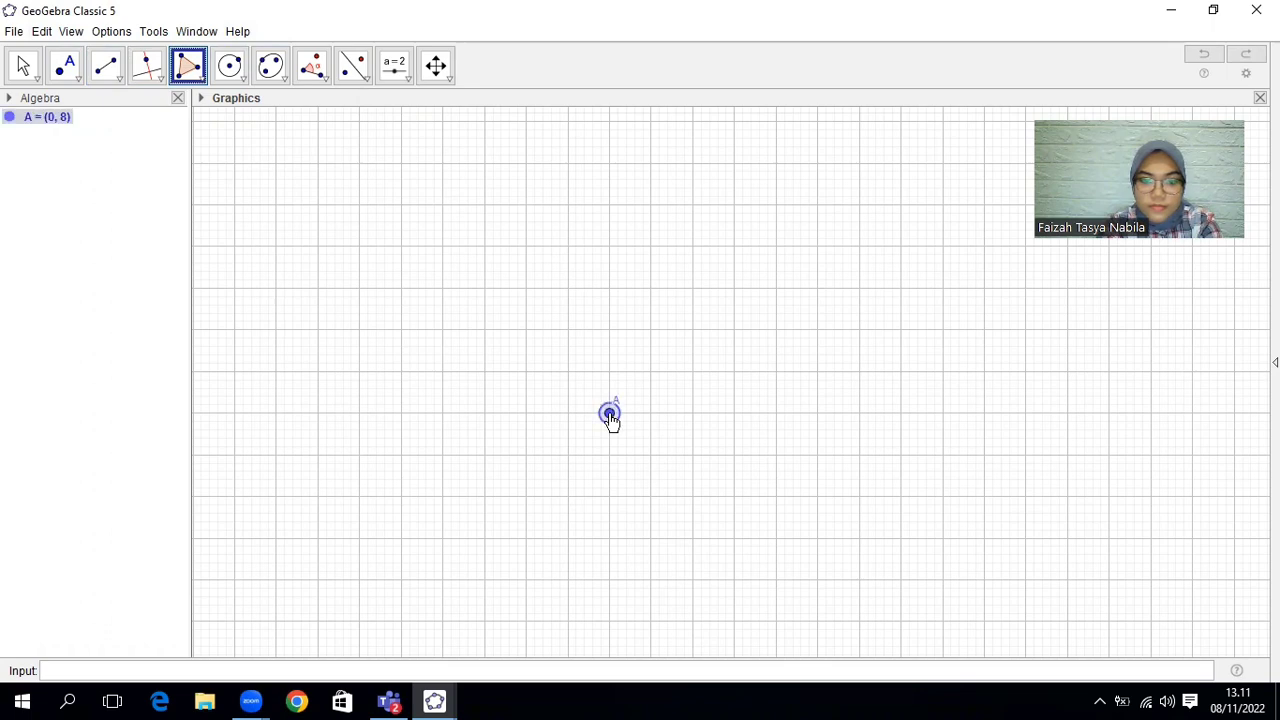
left_click(610, 580)
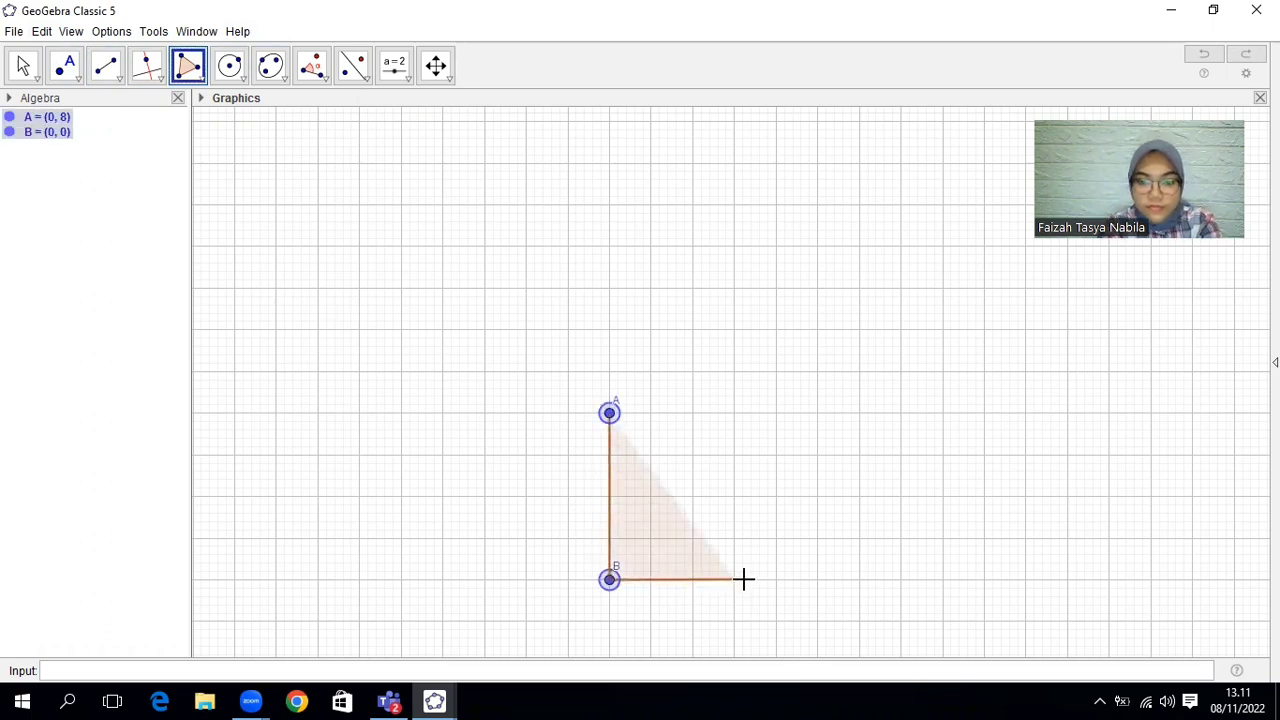
left_click(735, 580)
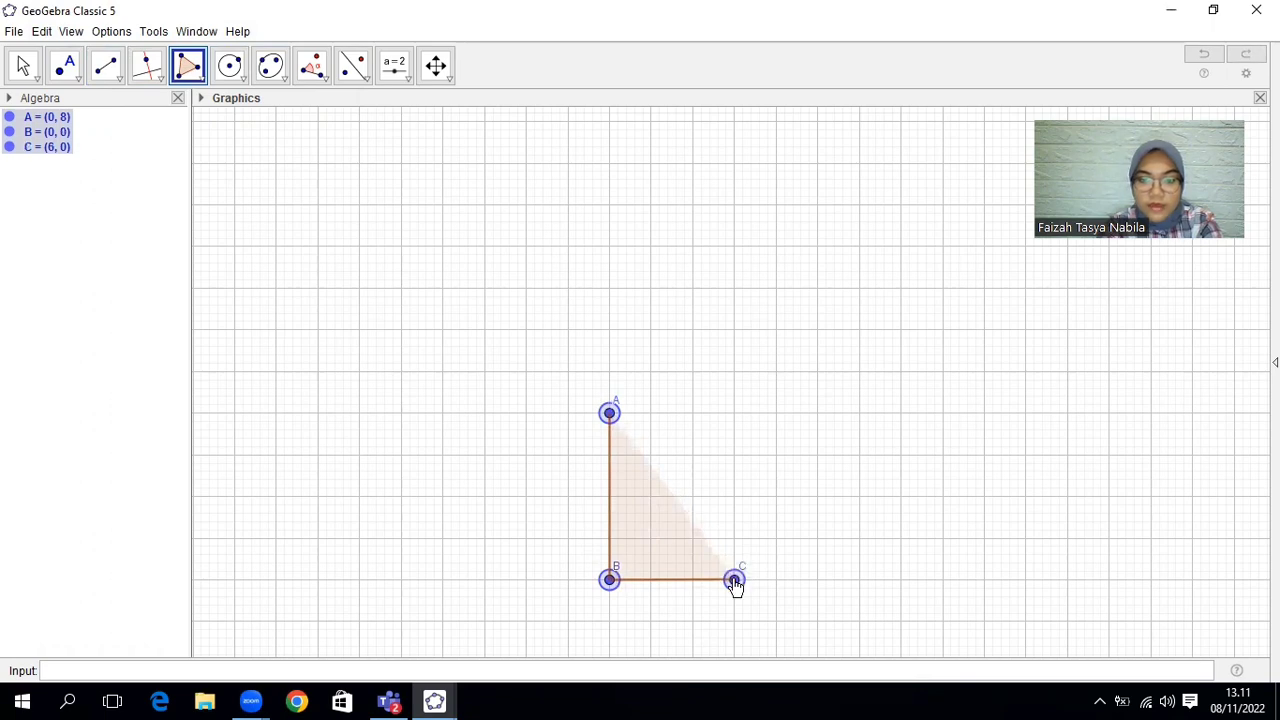
left_click(609, 413)
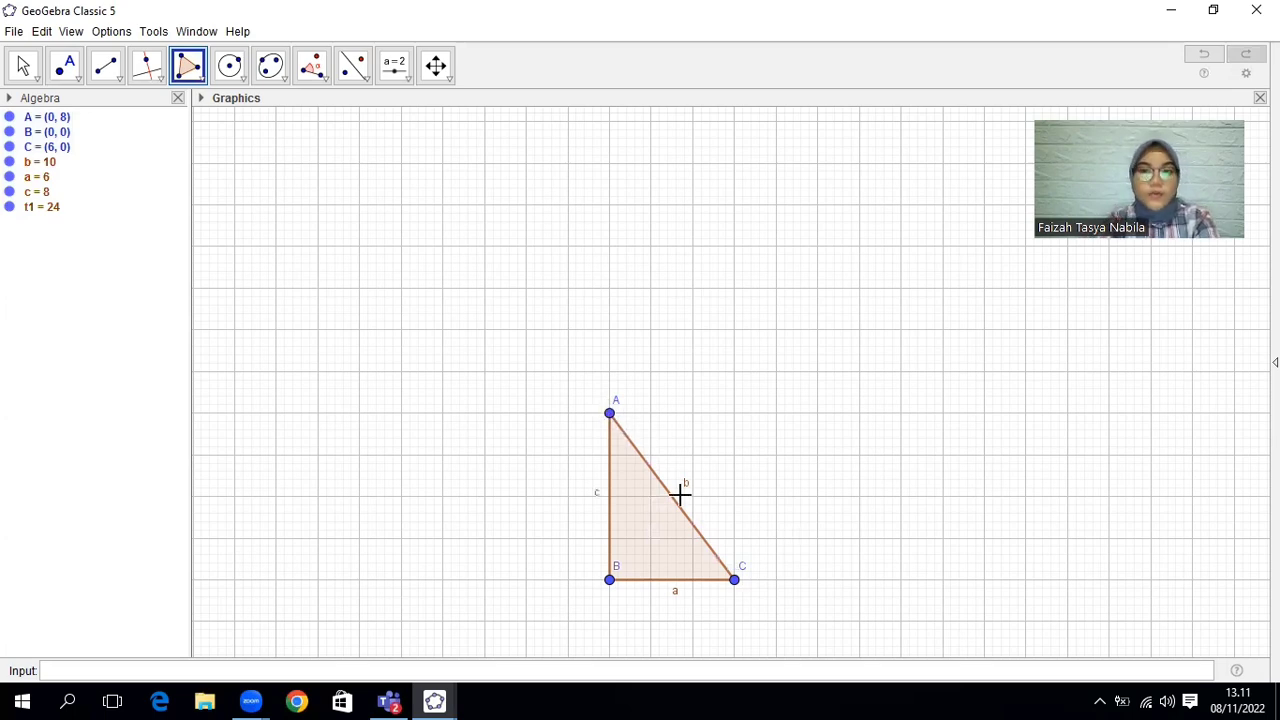
Construct a 90° counterclockwise Angle with Given Size at vertex A, starting from point C.
left_click(324, 76)
left_click(324, 78)
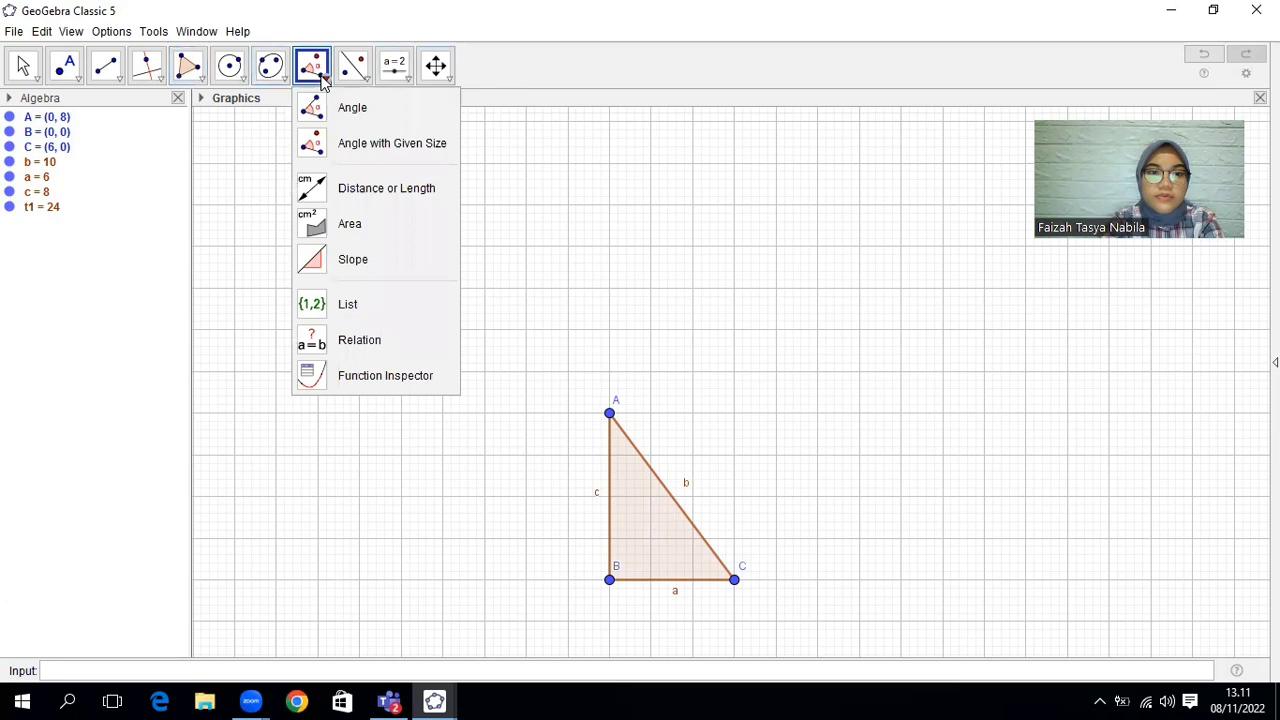
left_click(342, 150)
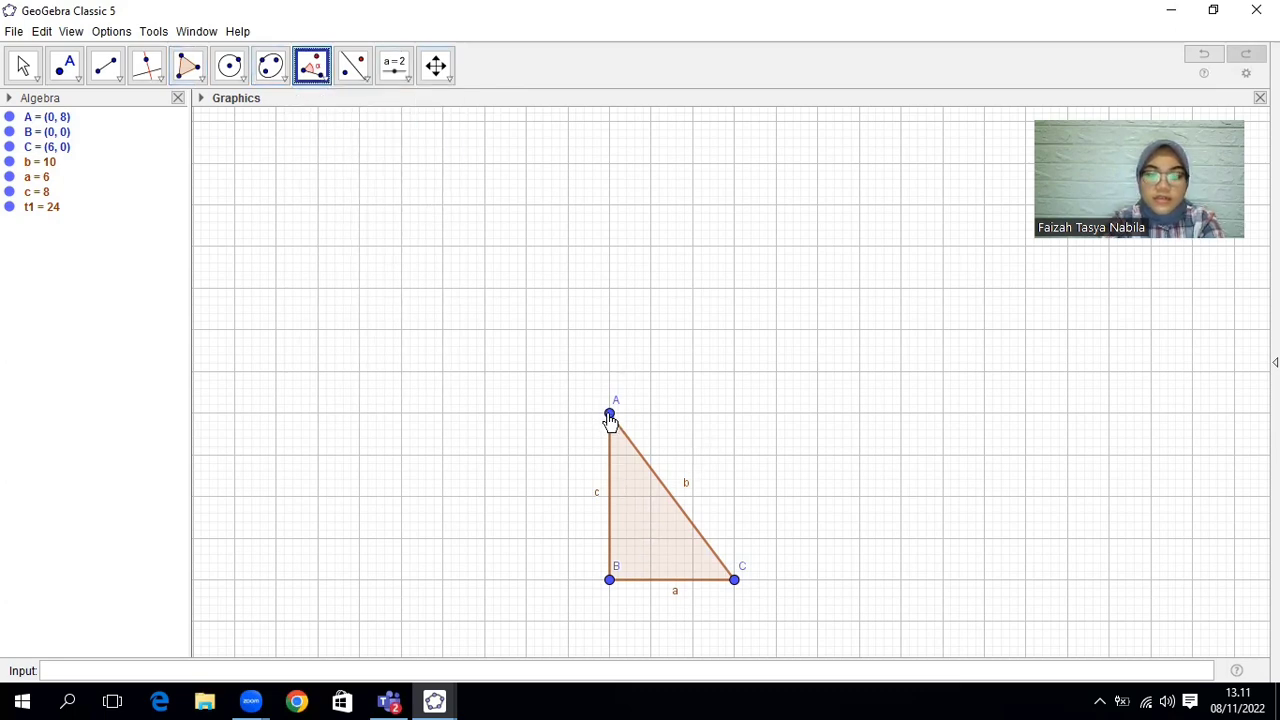
left_click(734, 580)
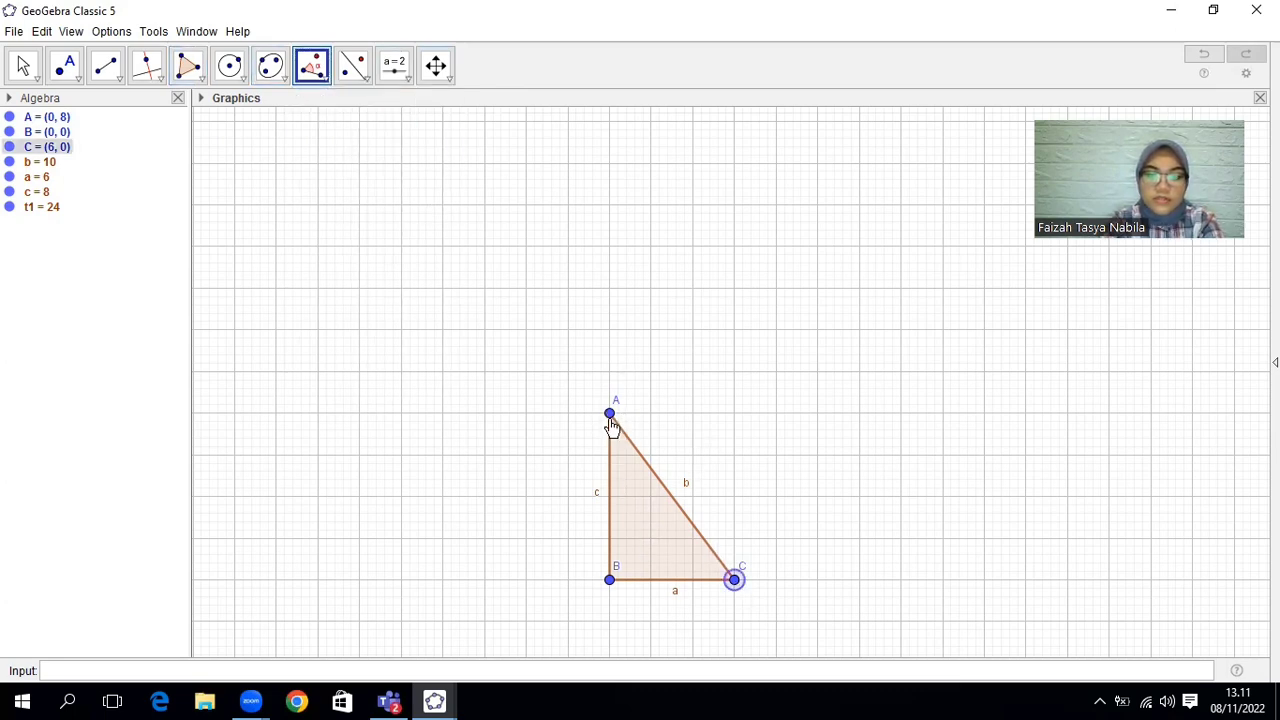
left_click(610, 414)
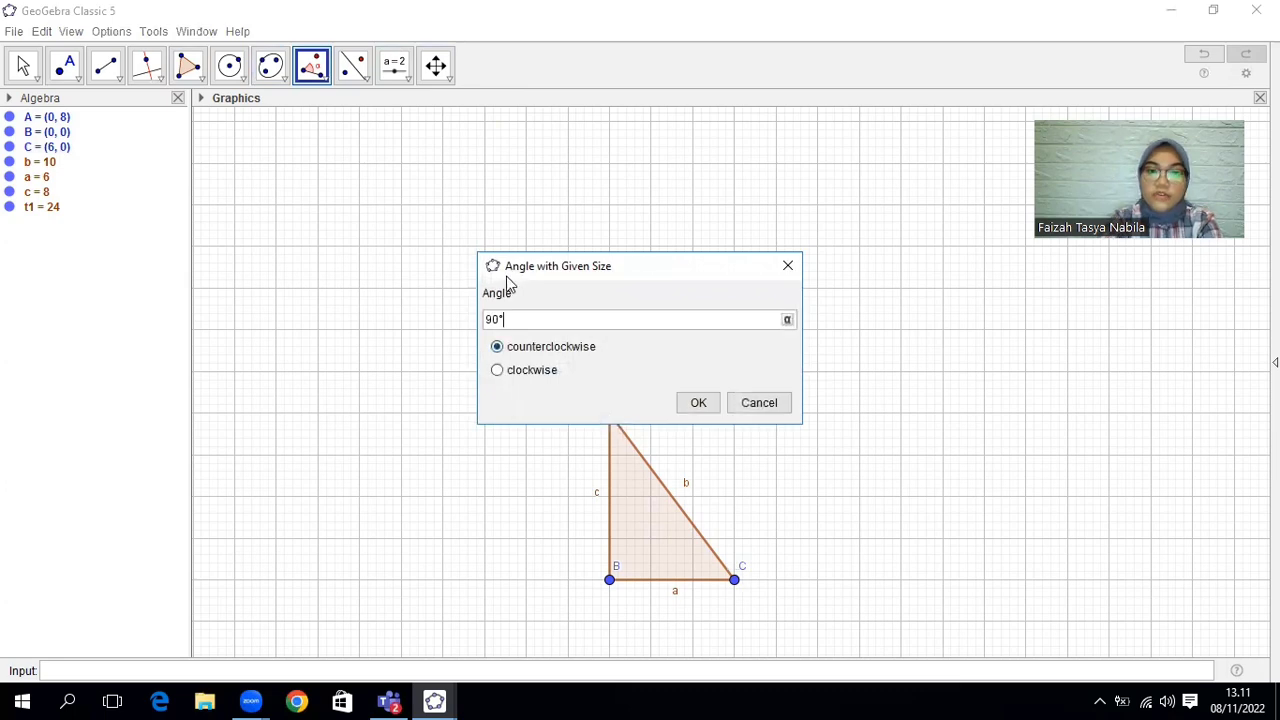
left_click(698, 402)
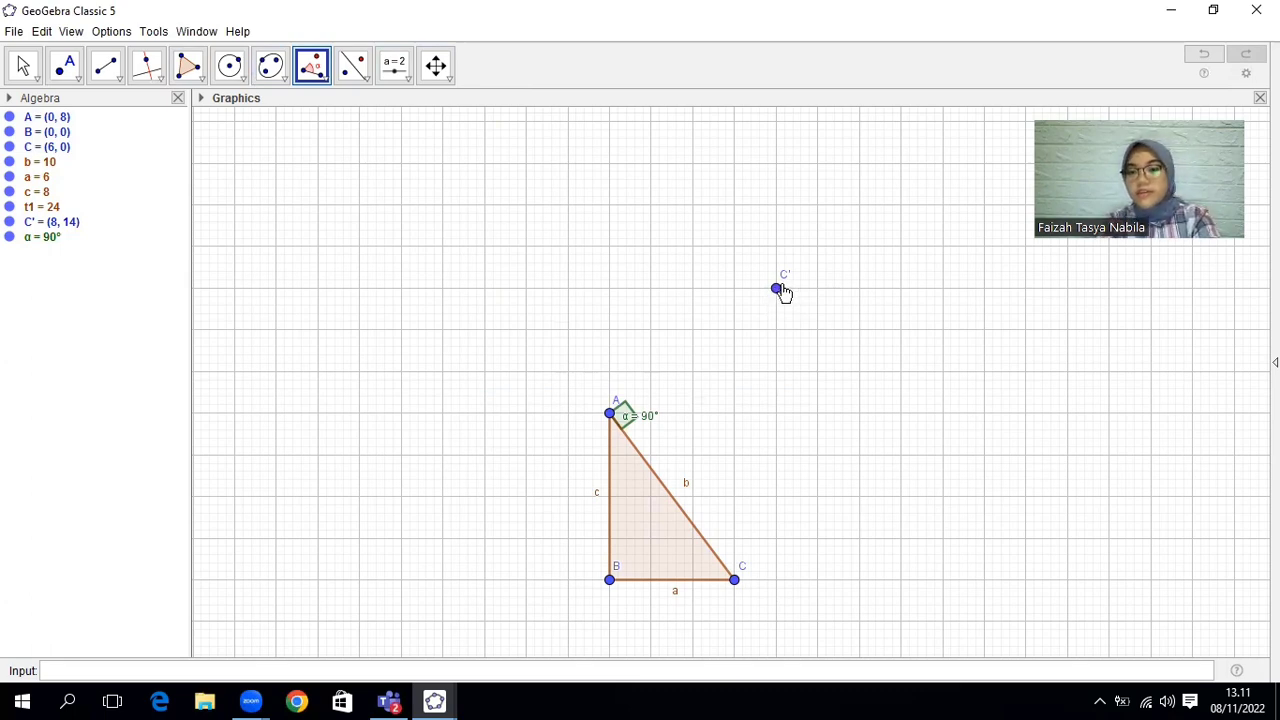
Draw a perpendicular line to the hypotenuse b through vertex A.
left_click(161, 80)
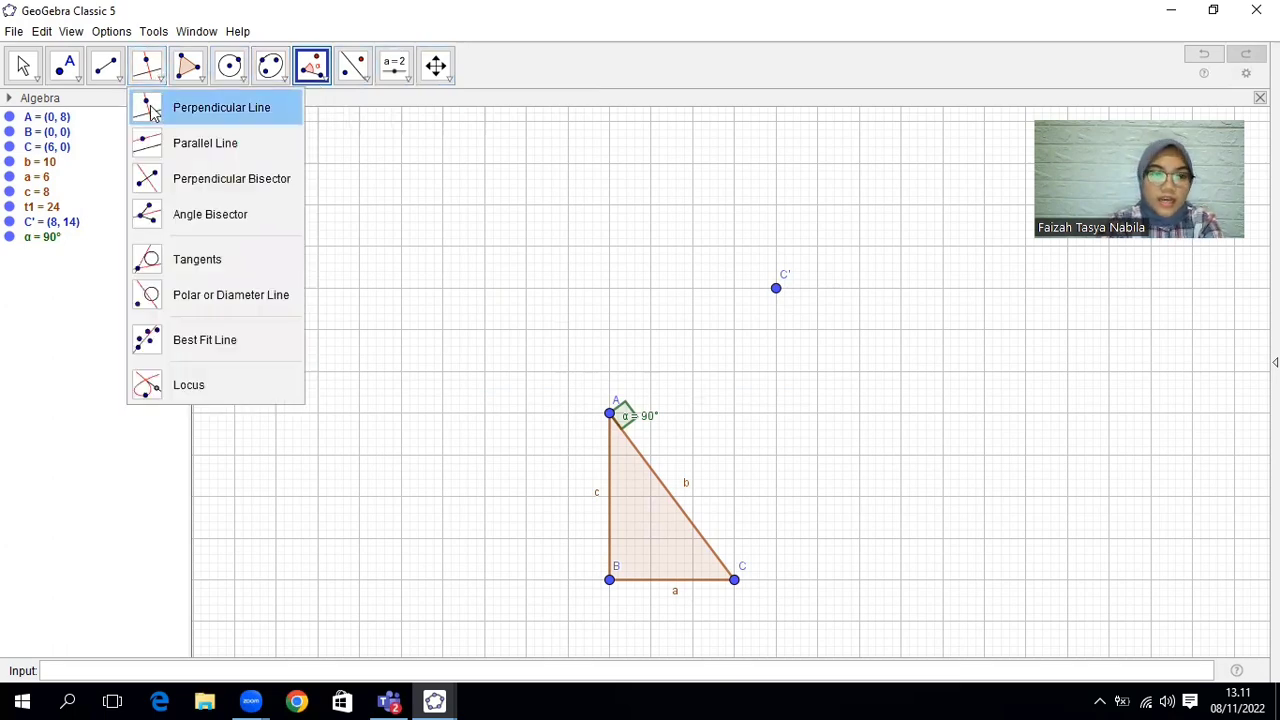
left_click(152, 109)
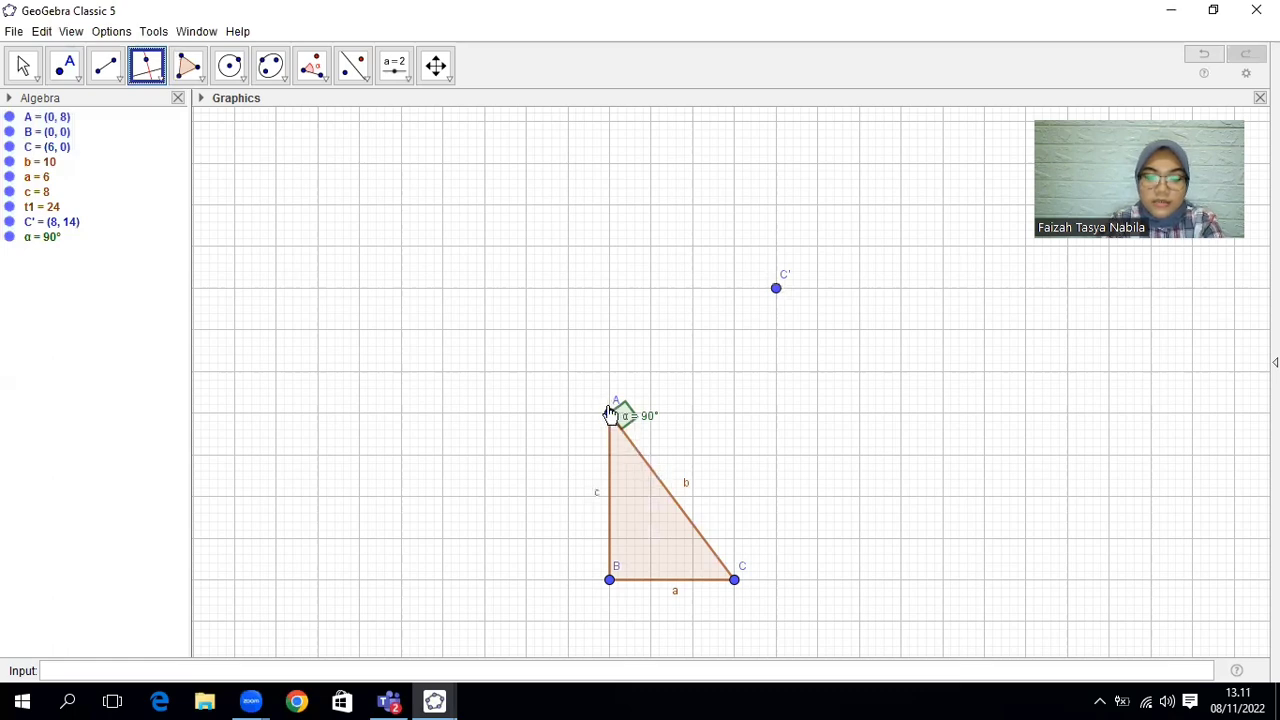
left_click(688, 521)
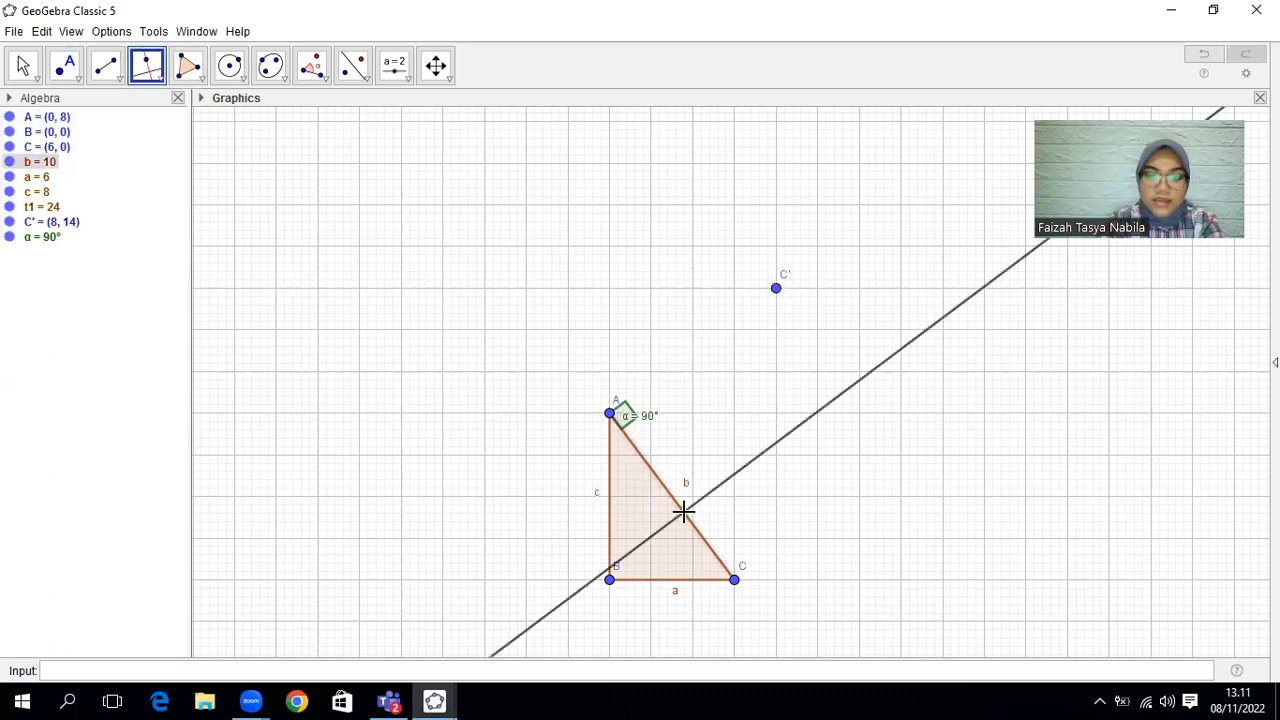
left_click(609, 418)
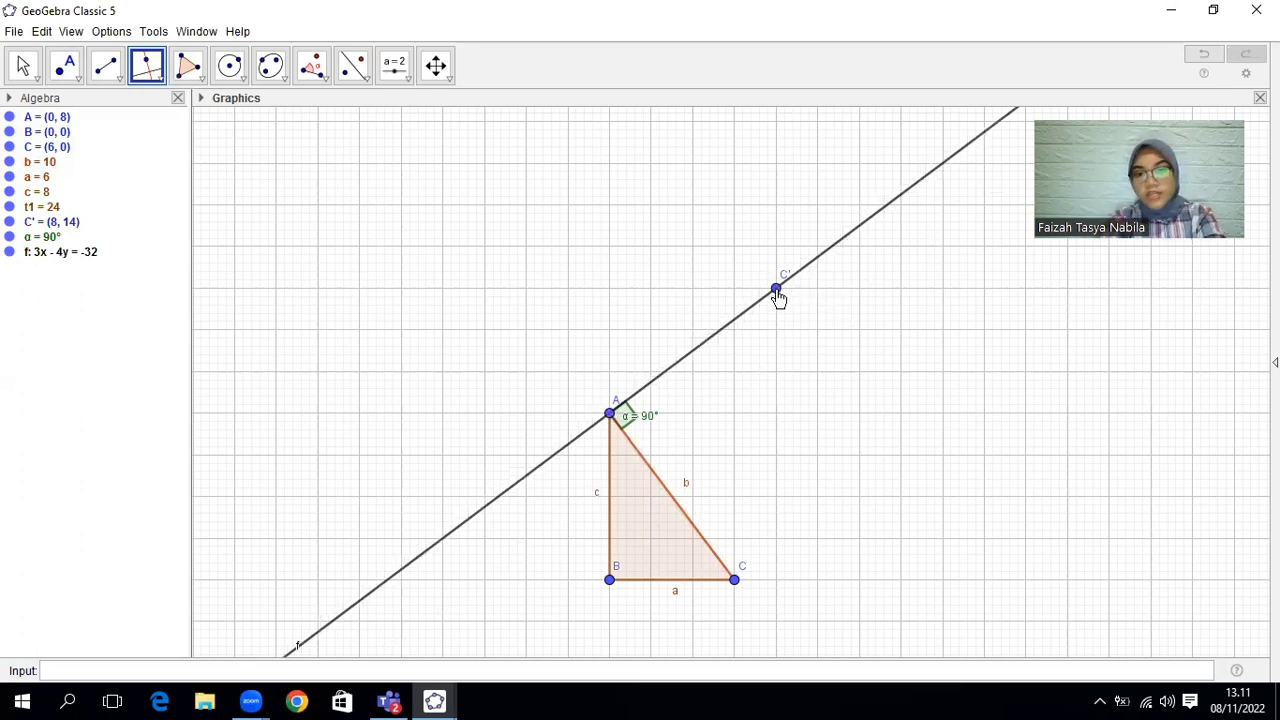
Draw a line through vertex C parallel to line f, the perpendicular at A.
left_click(157, 82)
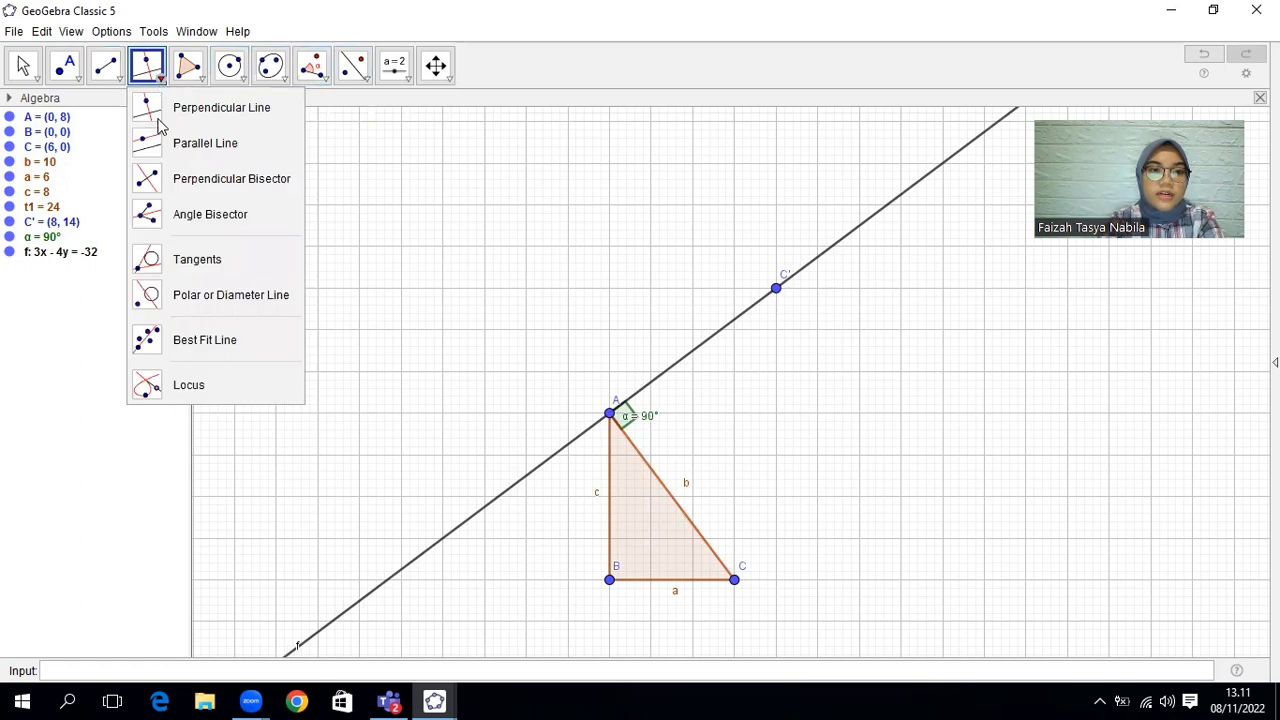
left_click(157, 147)
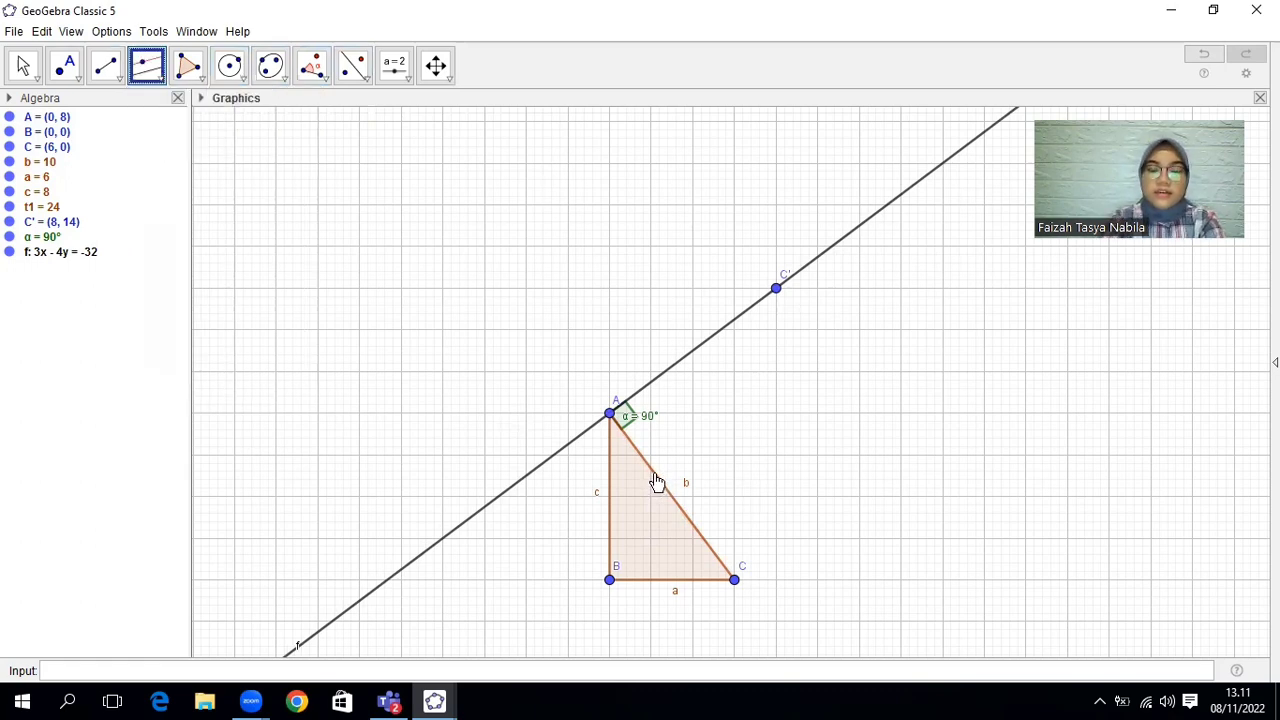
left_click(671, 363)
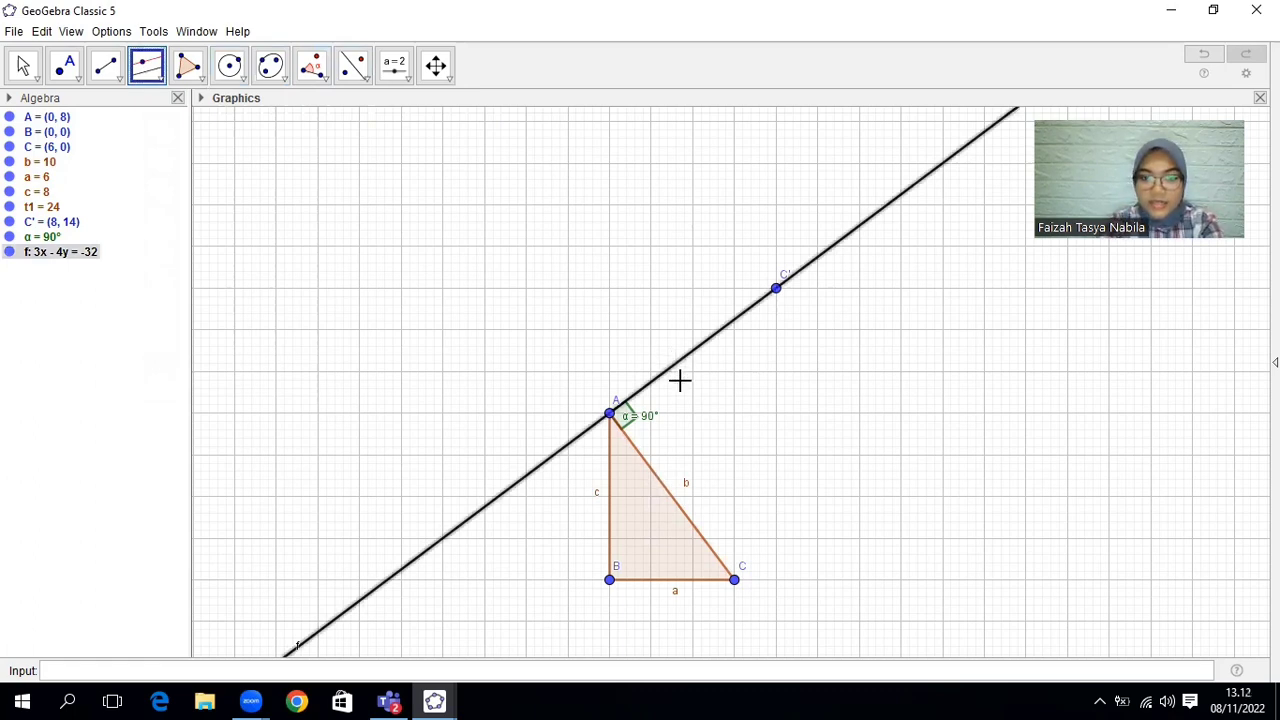
left_click(736, 582)
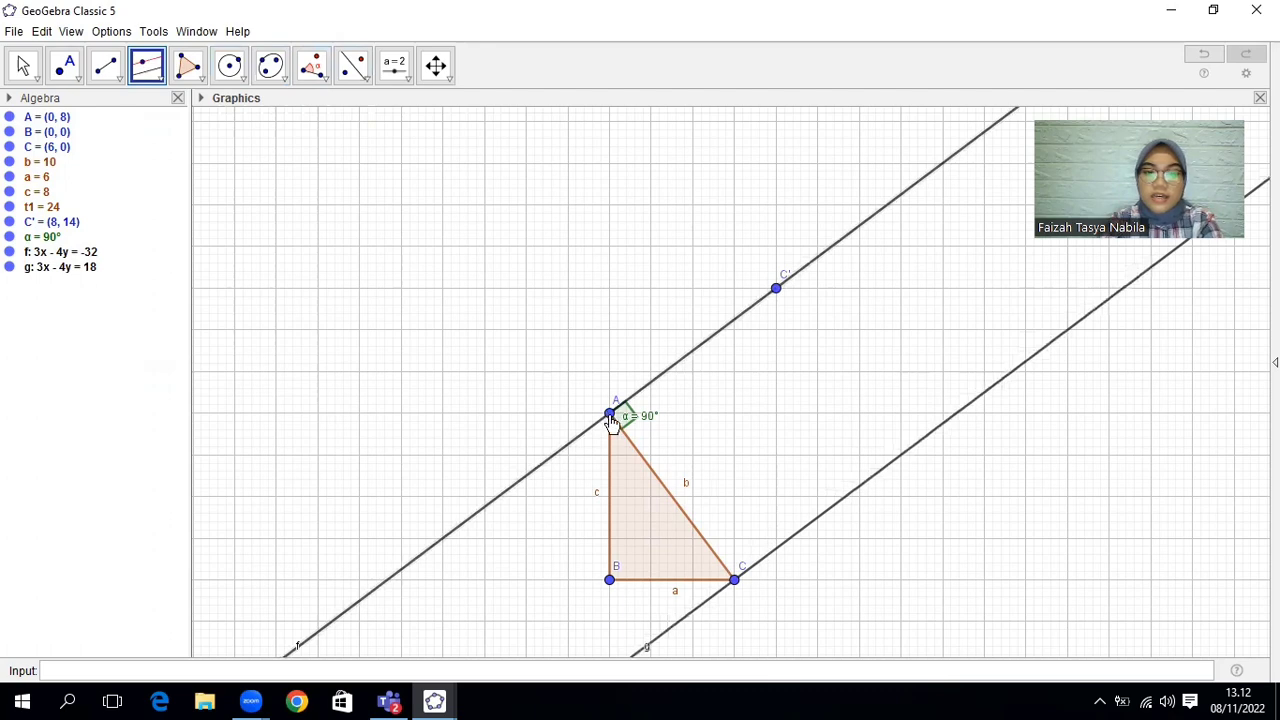
left_click(661, 483)
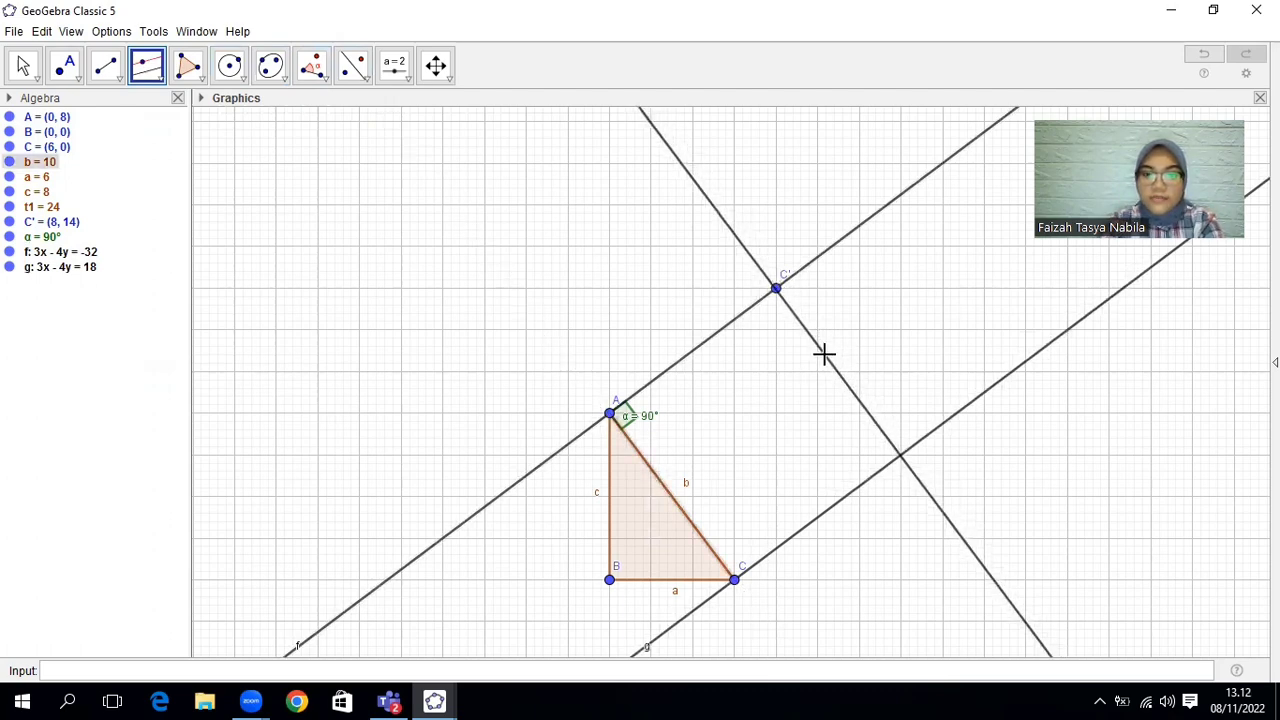
left_click(822, 353)
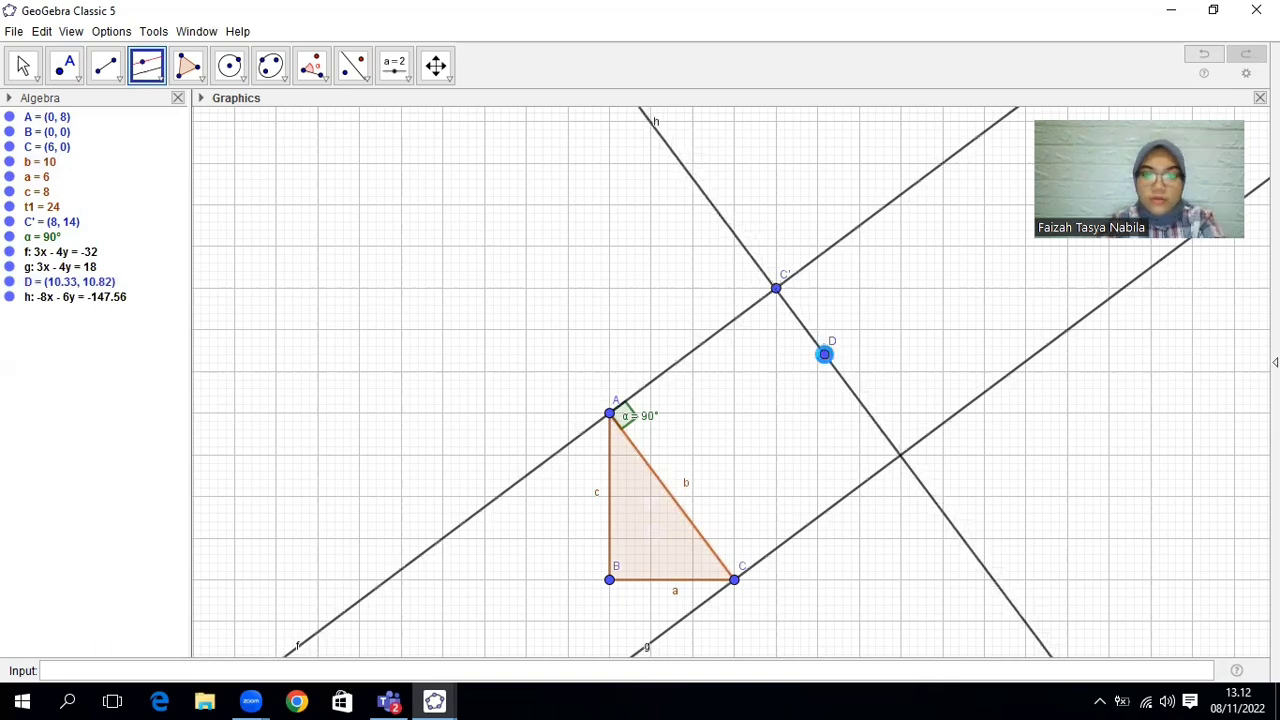
key("ctrl+z")
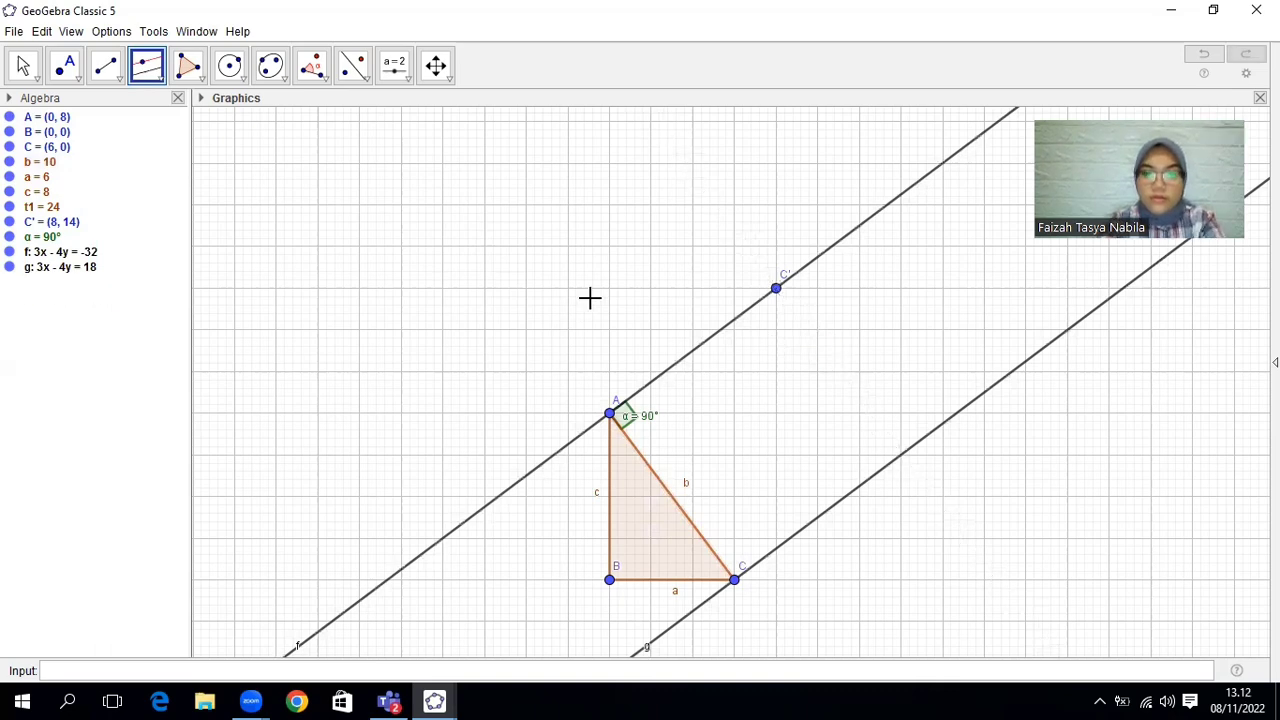
Draw a line through C' parallel to the hypotenuse b, and mark its intersection with line g.
left_click(668, 490)
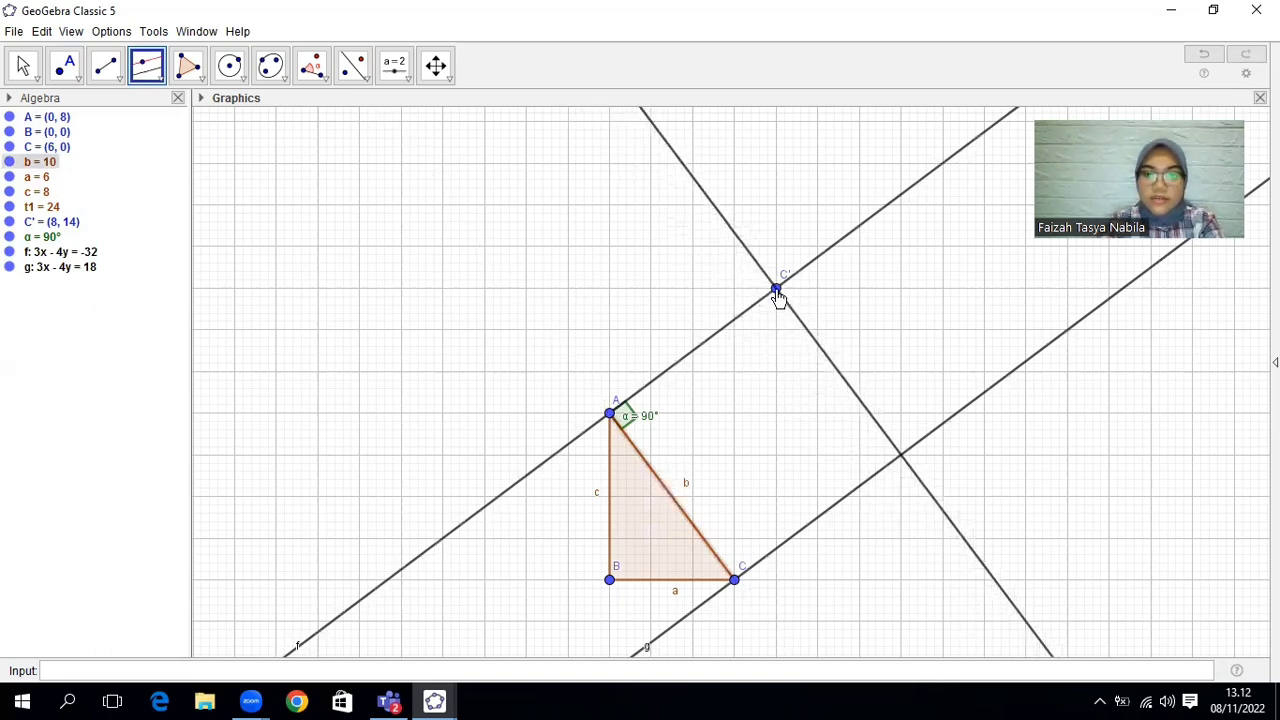
left_click(776, 292)
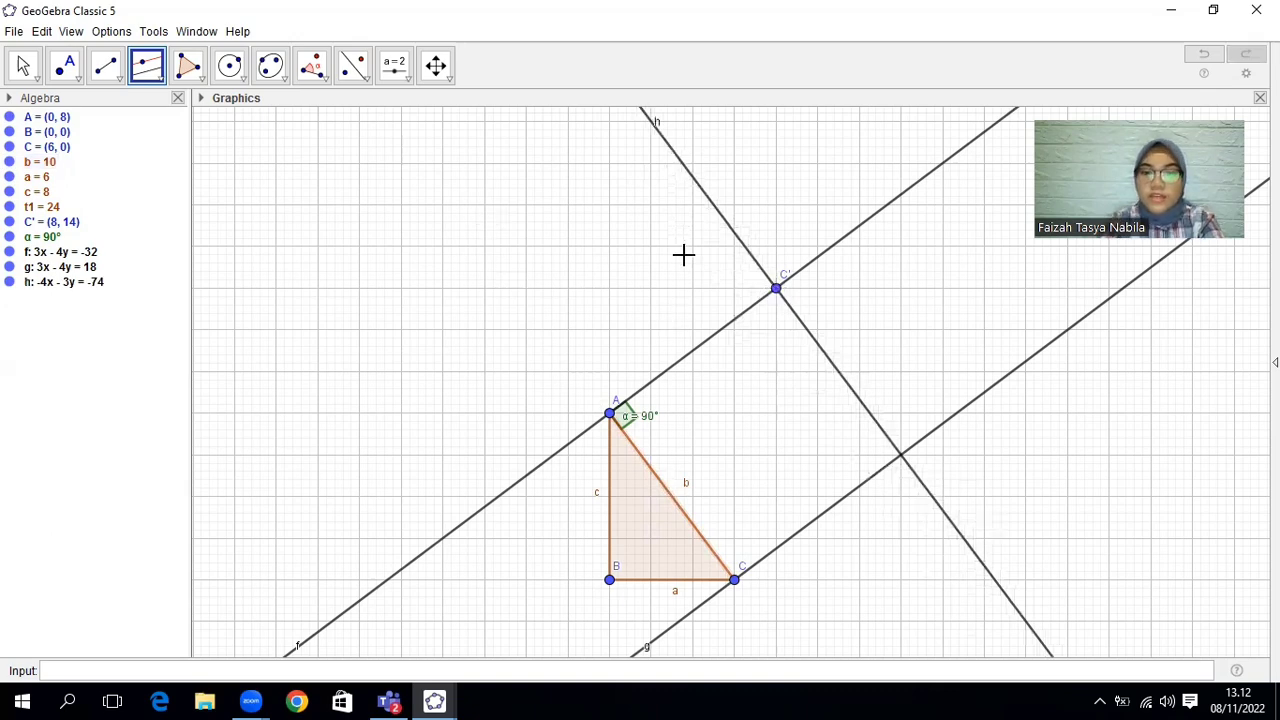
left_click(107, 66)
left_click(72, 80)
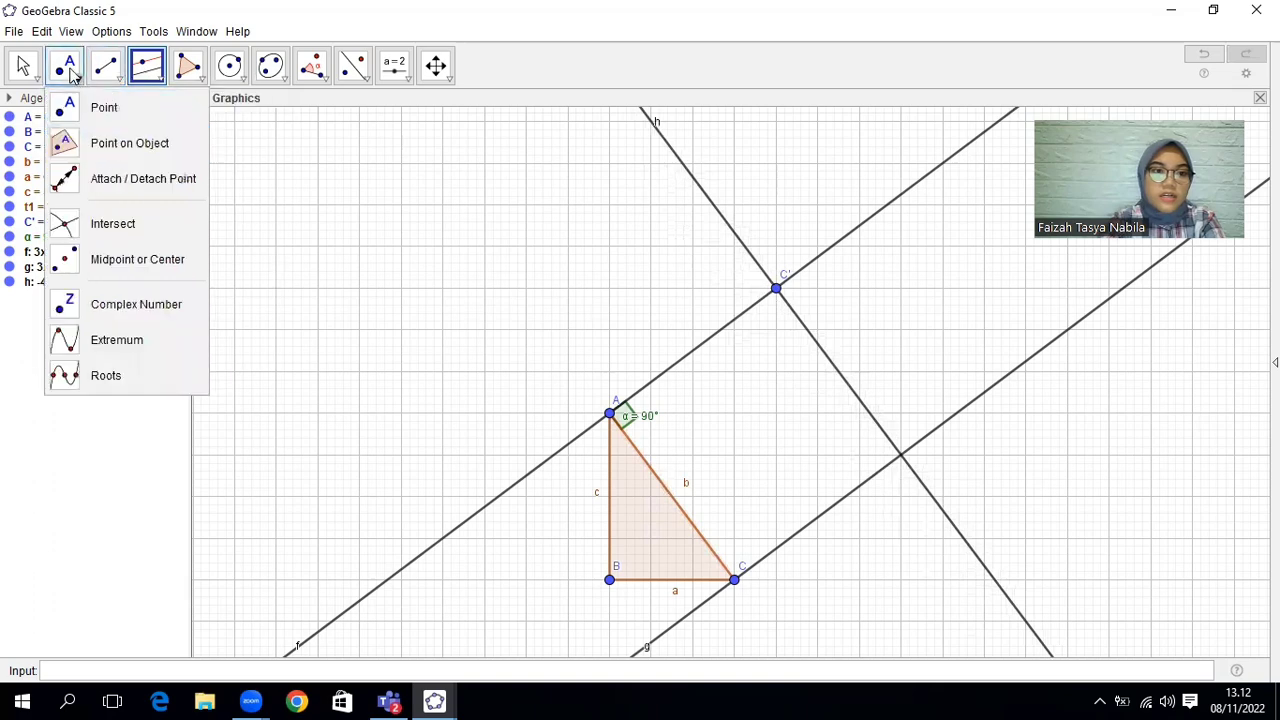
left_click(75, 228)
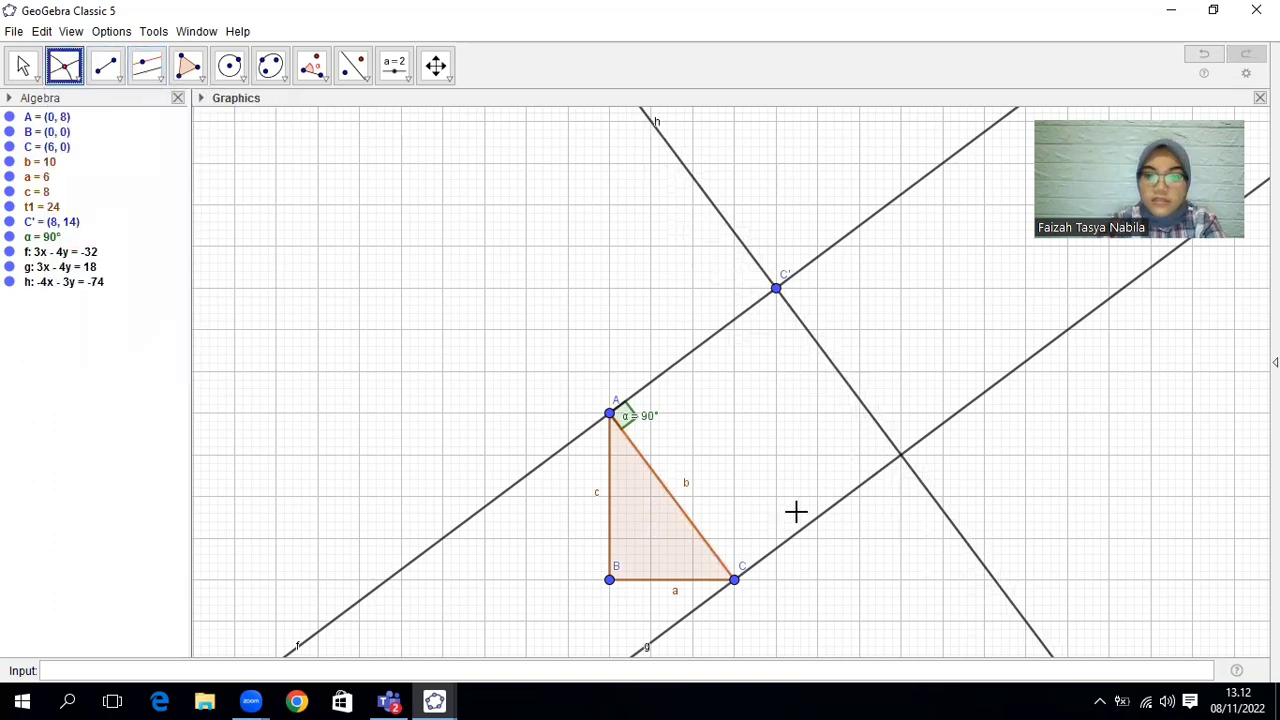
left_click(902, 455)
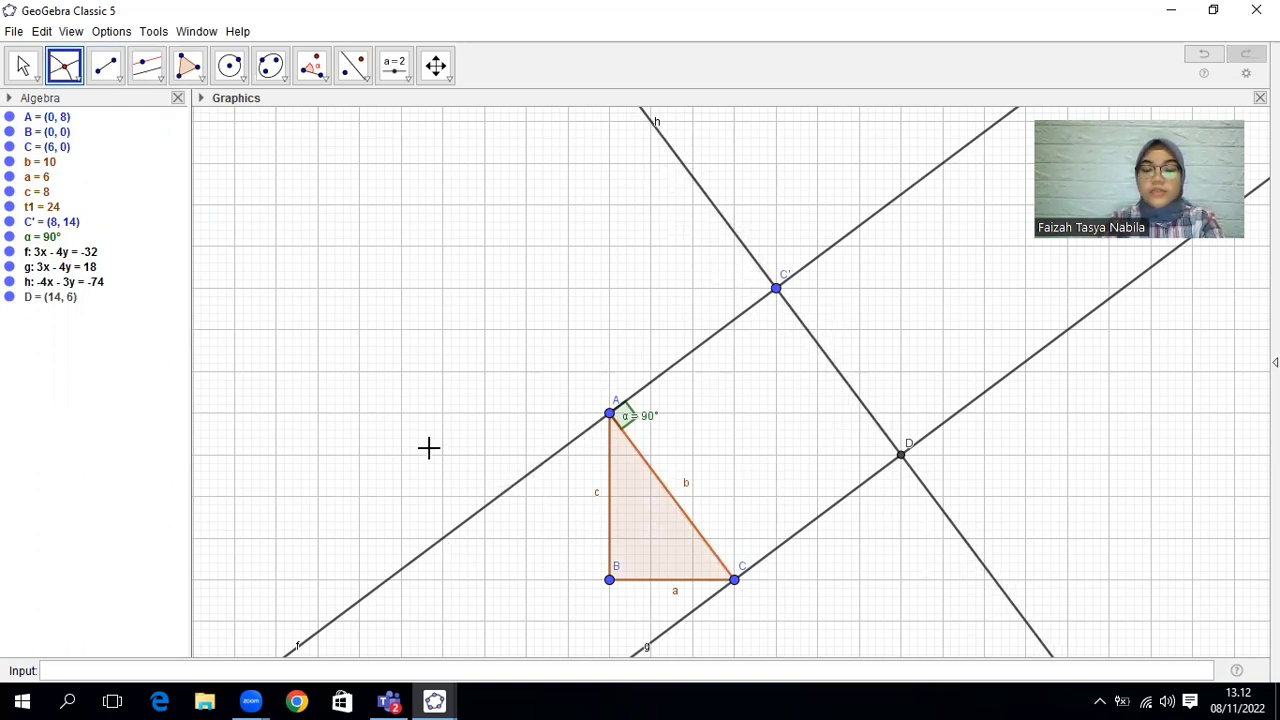
Try a 90° counterclockwise Angle with Given Size at vertex B starting from point A, and undo it.
left_click(314, 72)
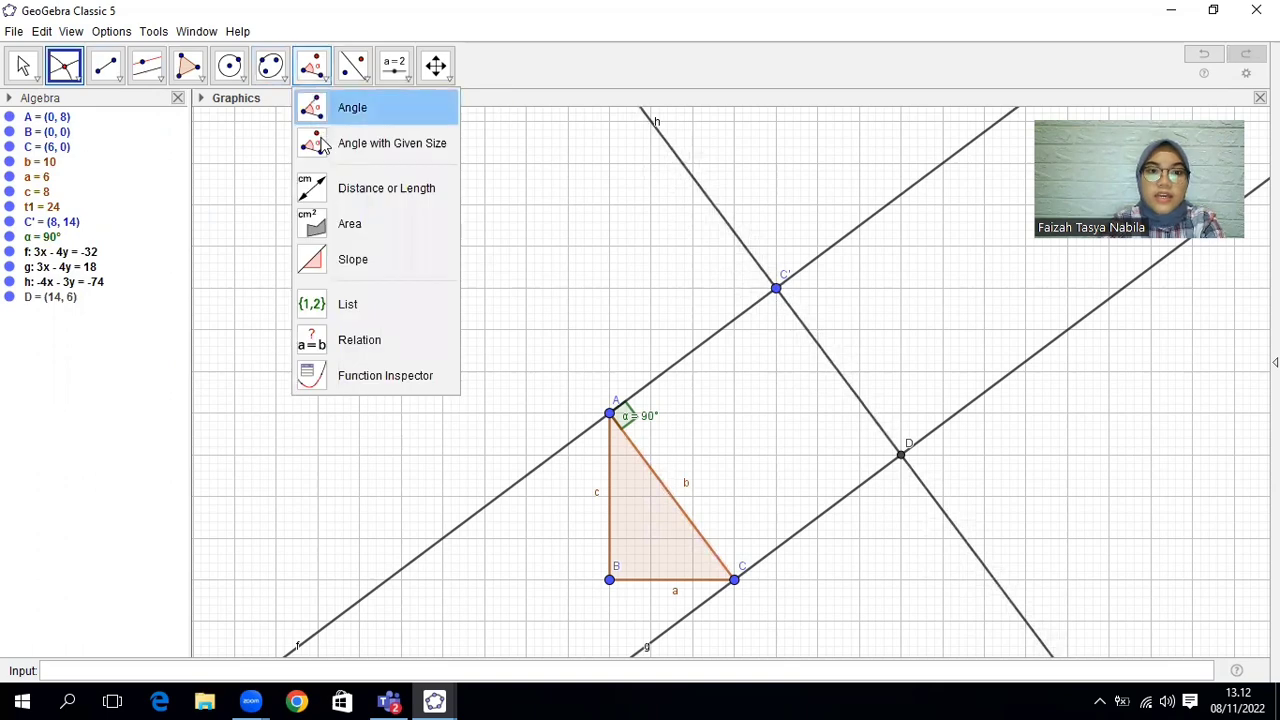
left_click(315, 146)
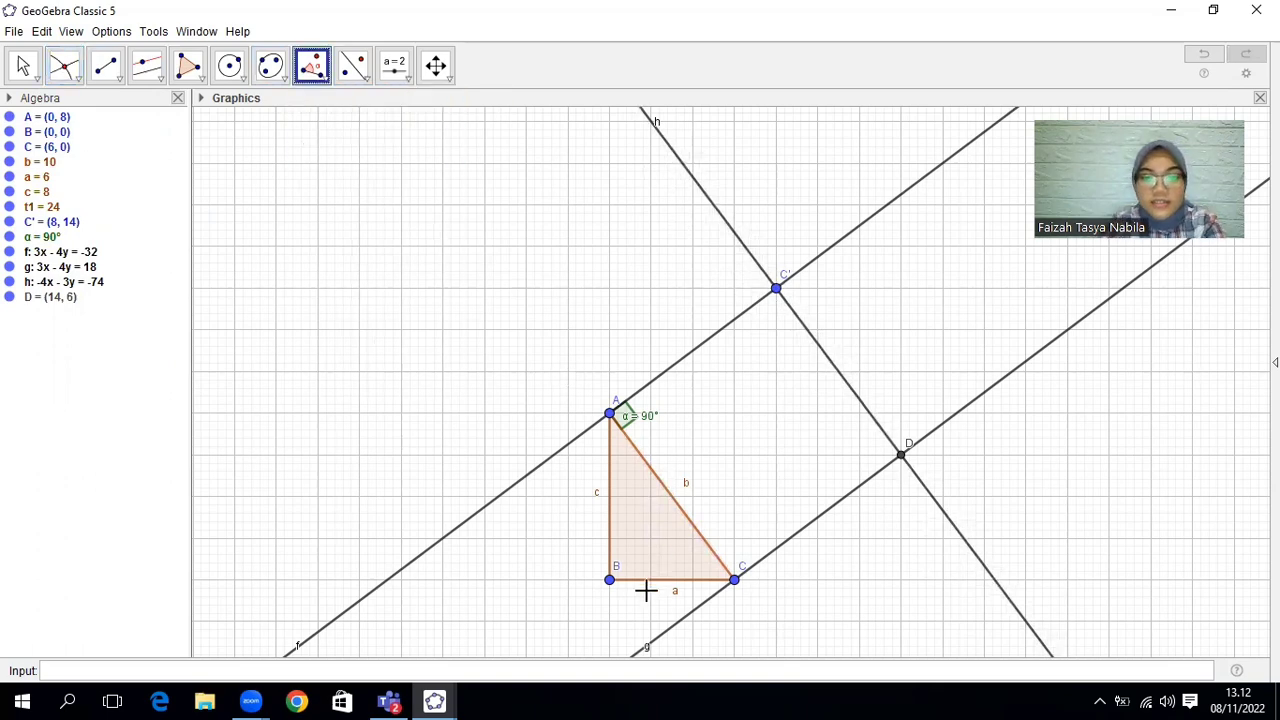
left_click(610, 415)
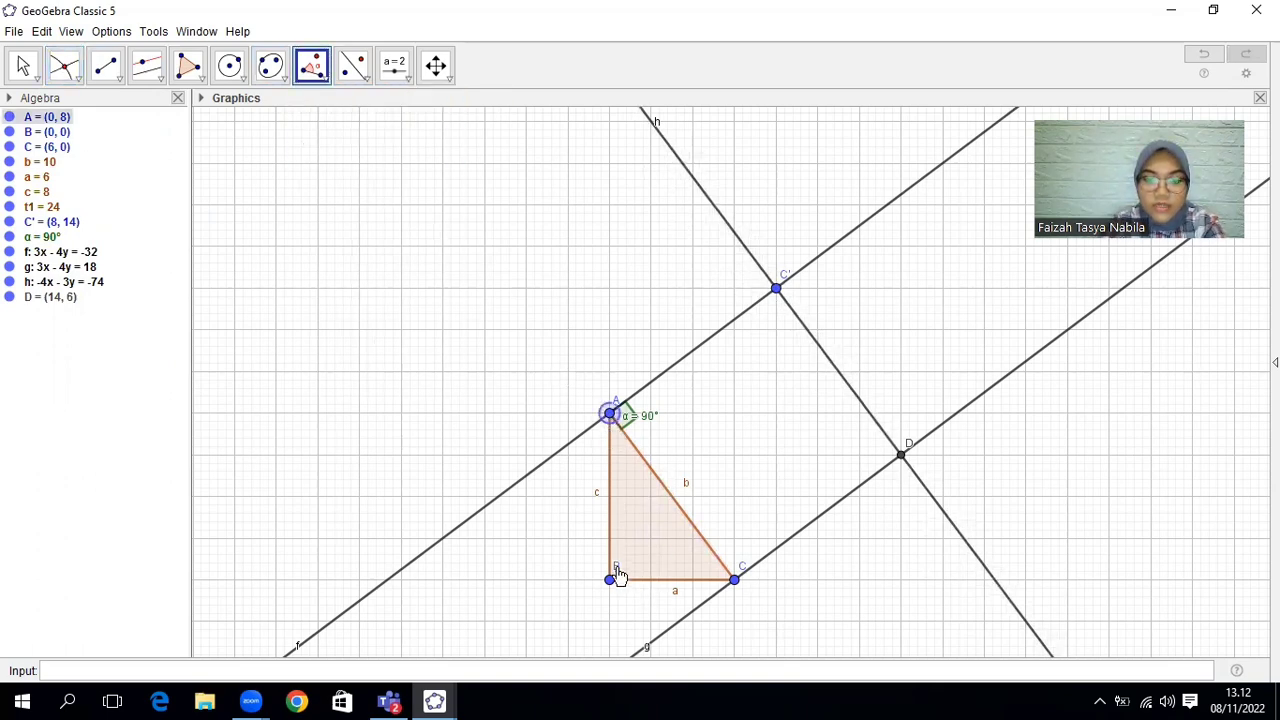
left_click(609, 578)
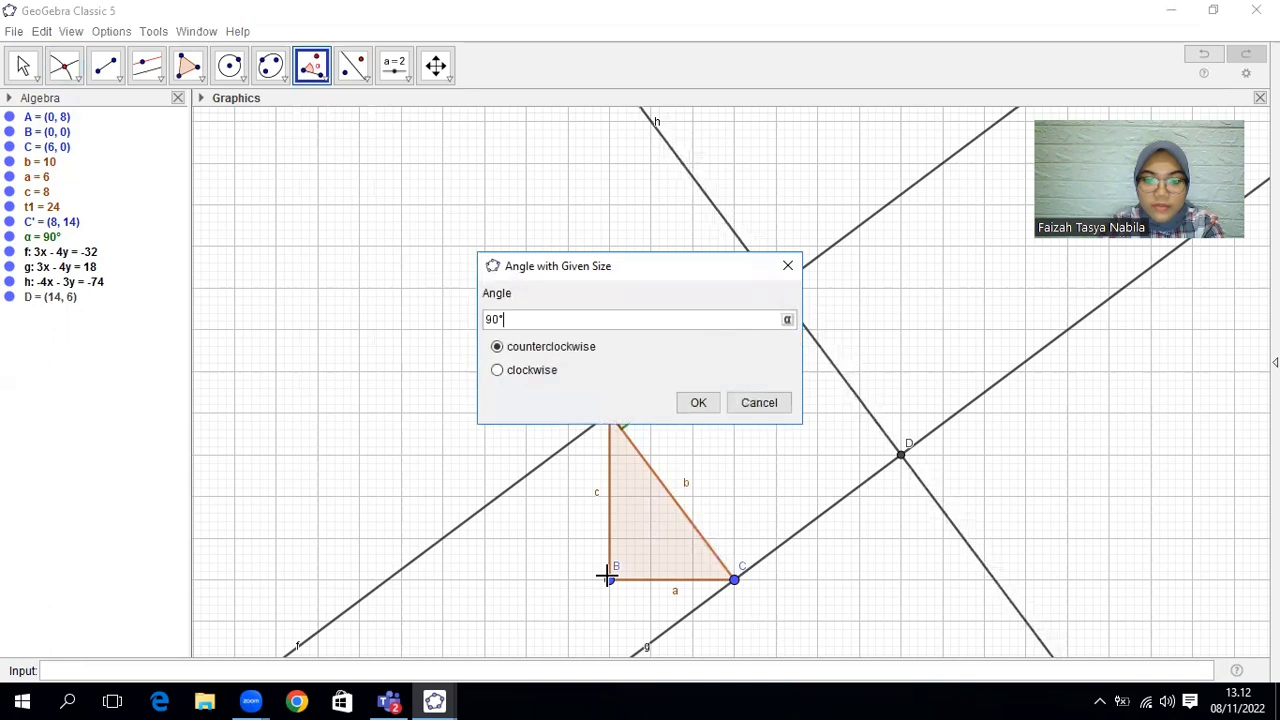
left_click(711, 403)
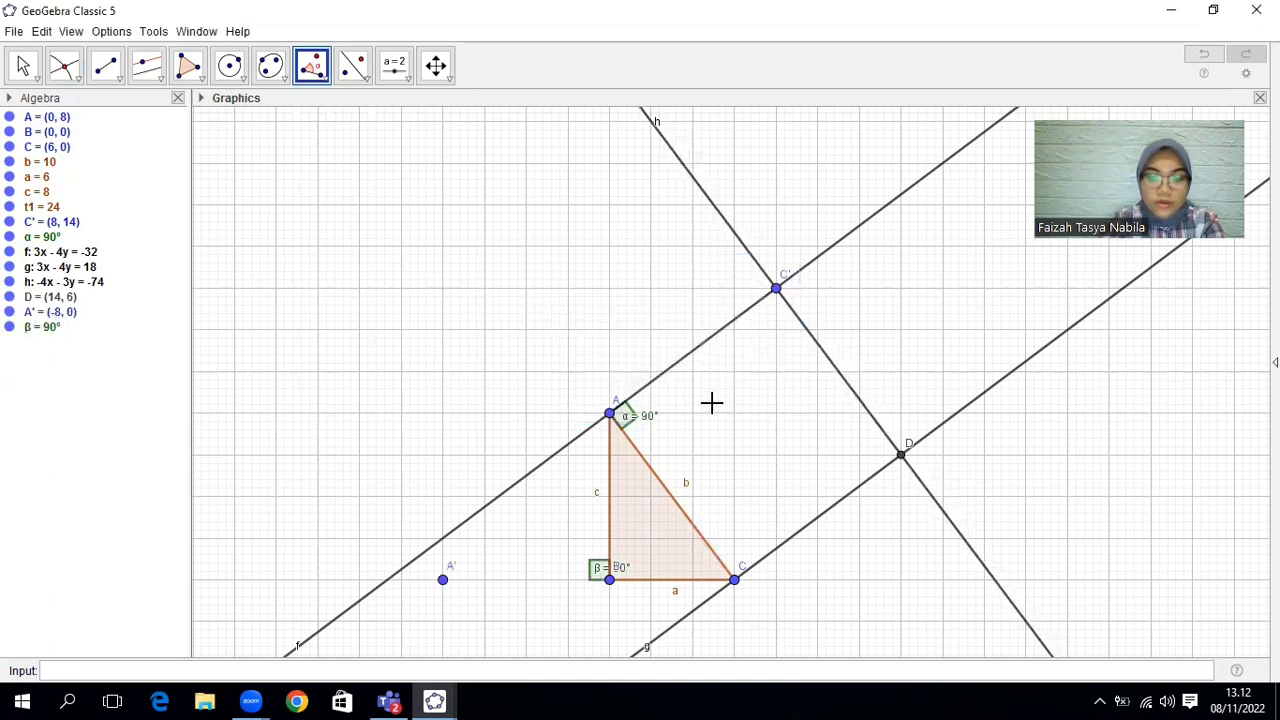
key("ctrl+z")
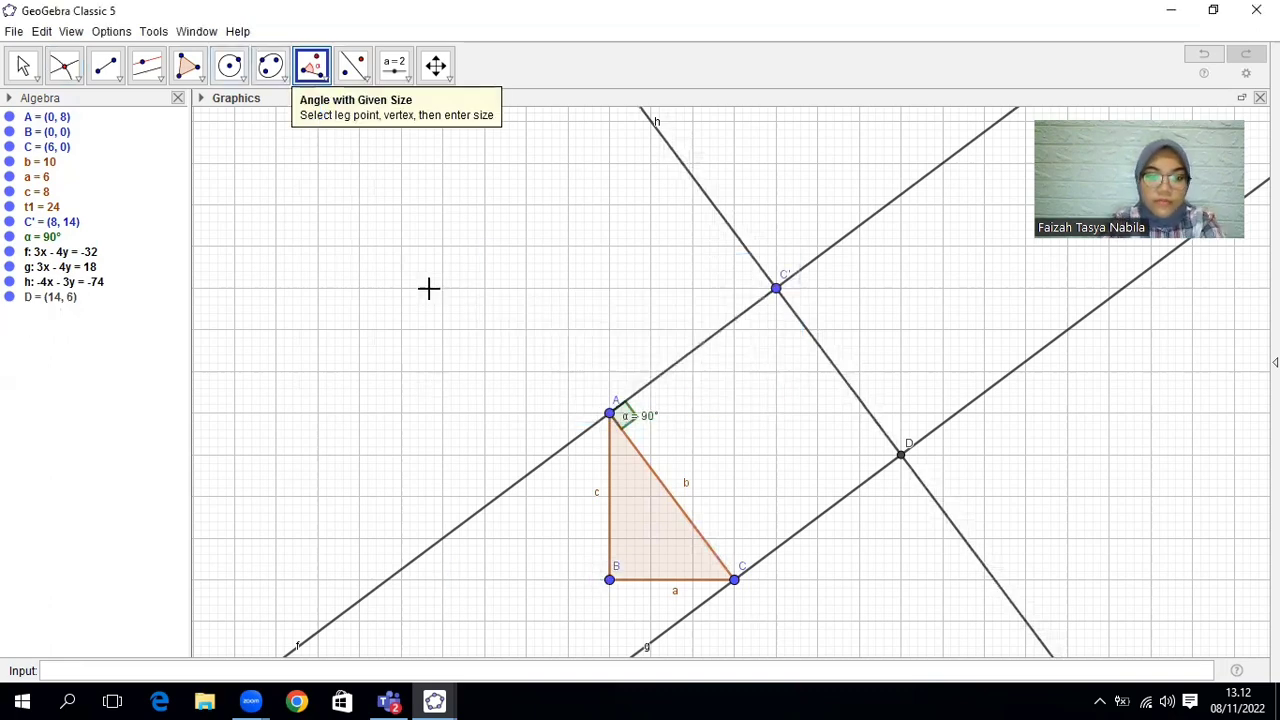
Try a 90° counterclockwise angle at vertex A starting from point B, and undo it.
left_click(610, 579)
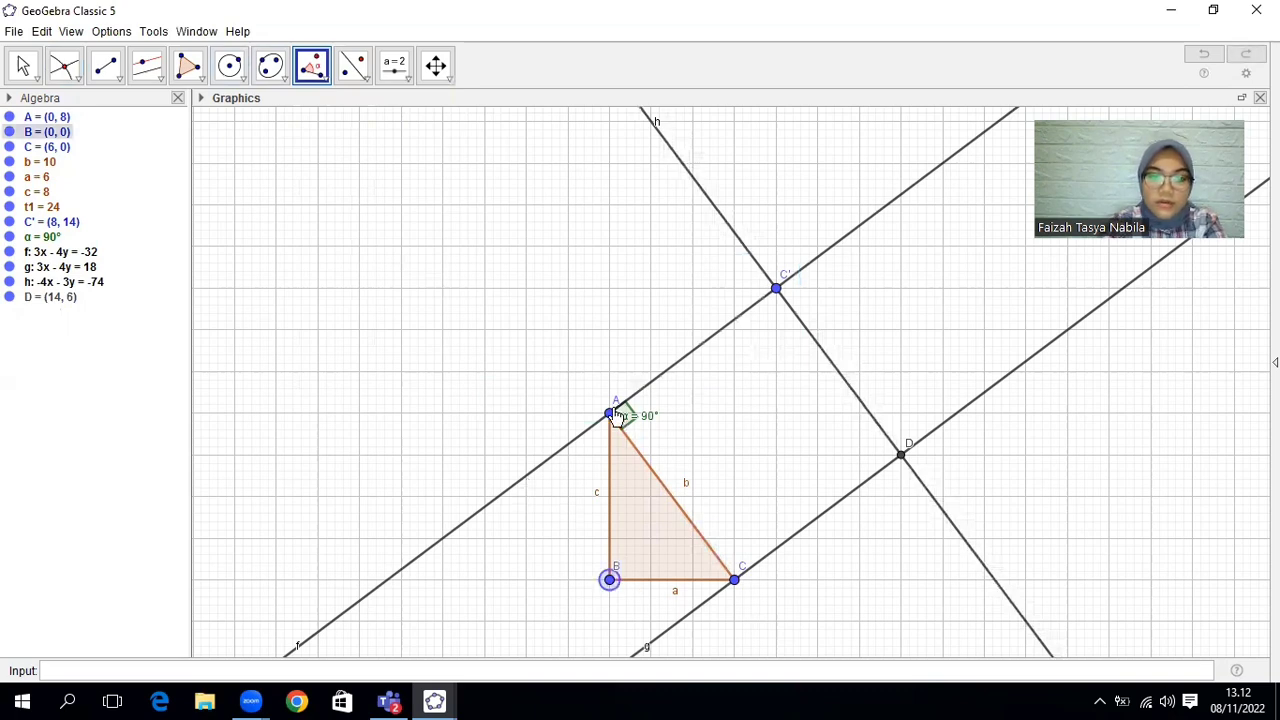
left_click(610, 413)
left_click(695, 403)
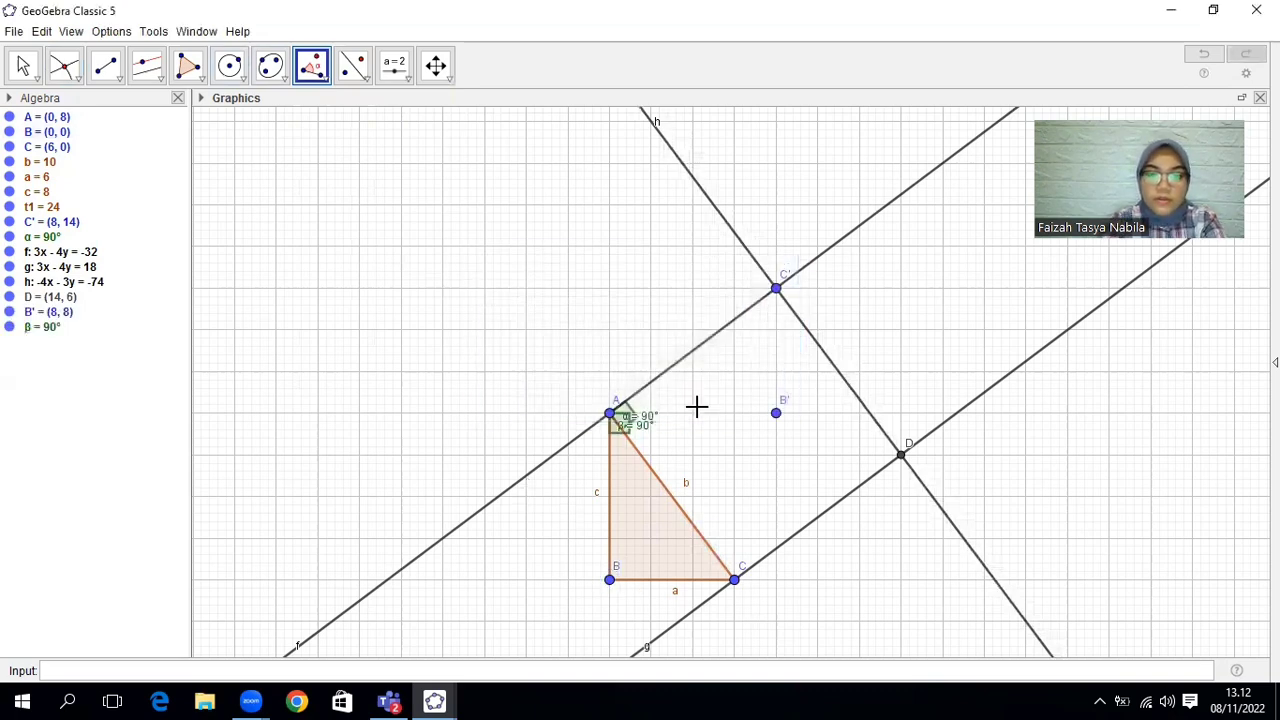
key("ctrl+z")
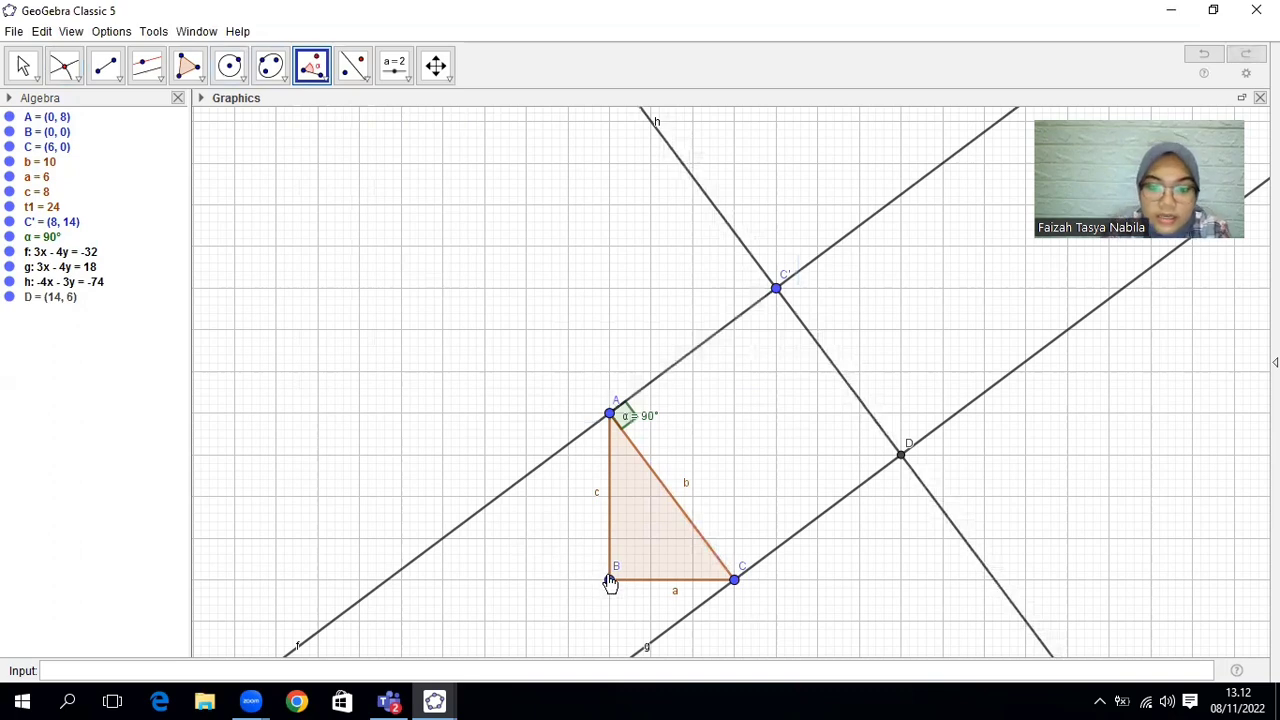
Construct a 90° clockwise Angle with Given Size at vertex A, starting from point B.
left_click(610, 580)
left_click(610, 413)
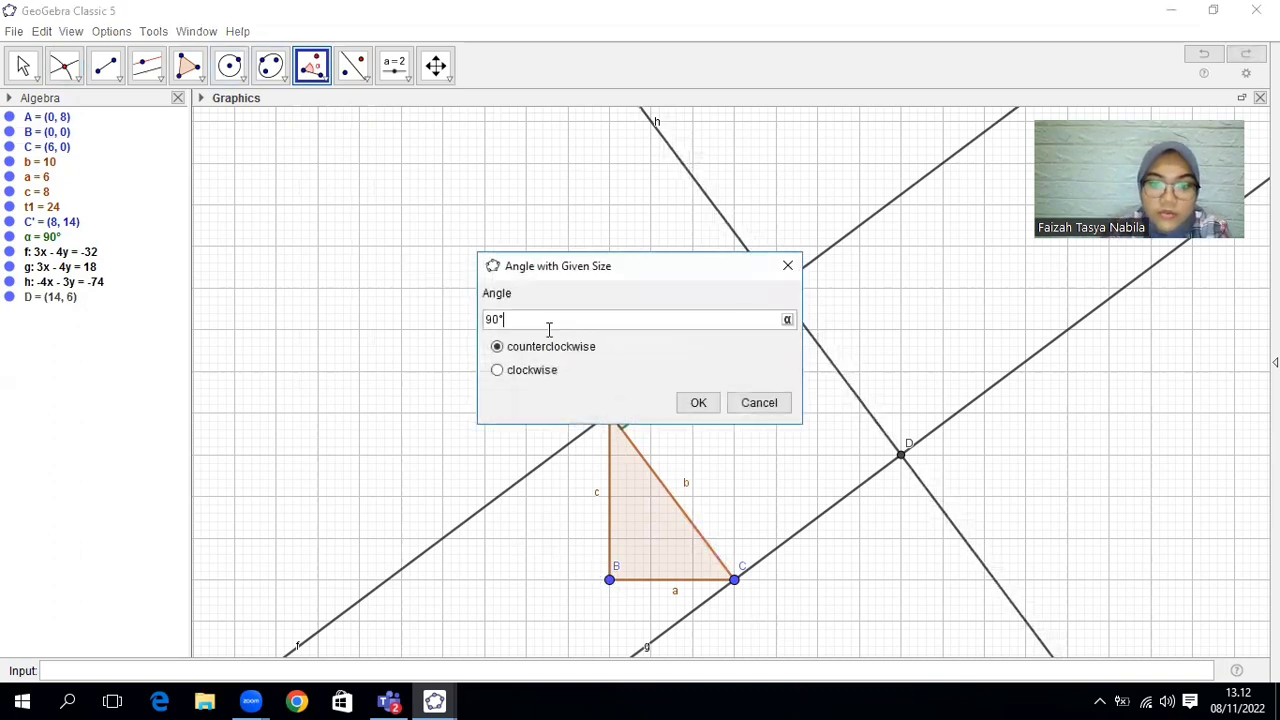
left_click(499, 374)
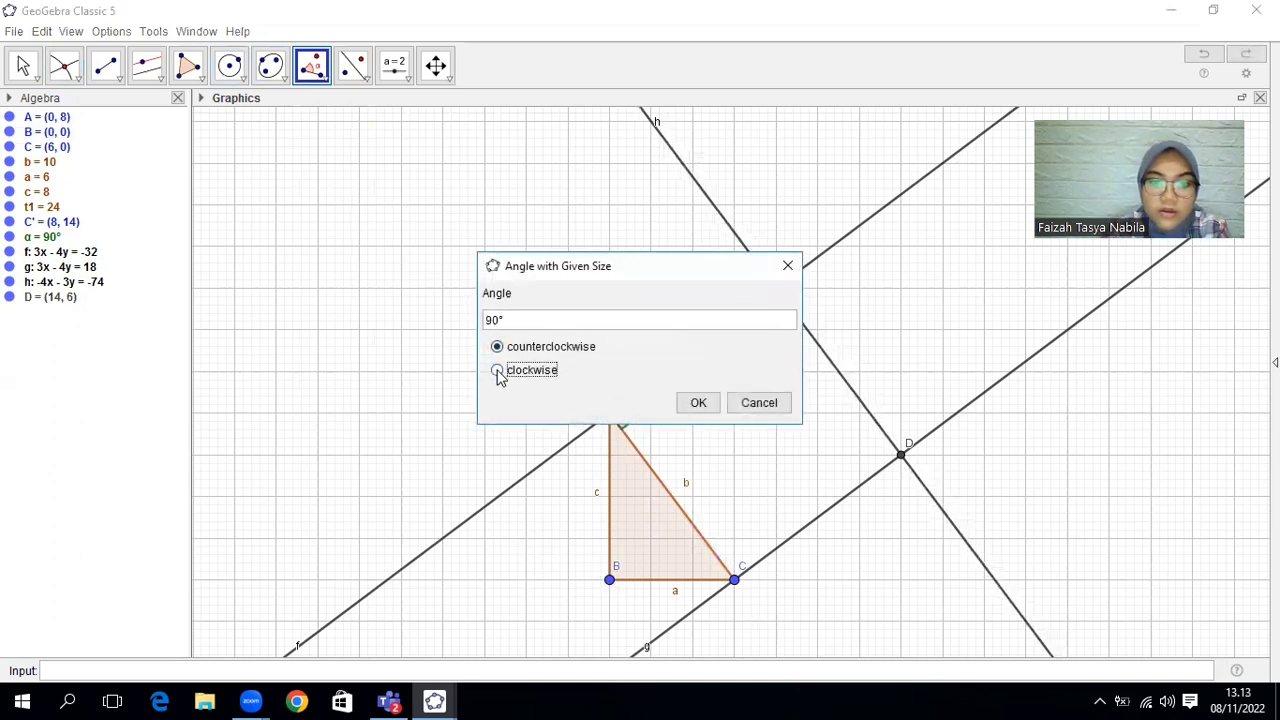
left_click(698, 403)
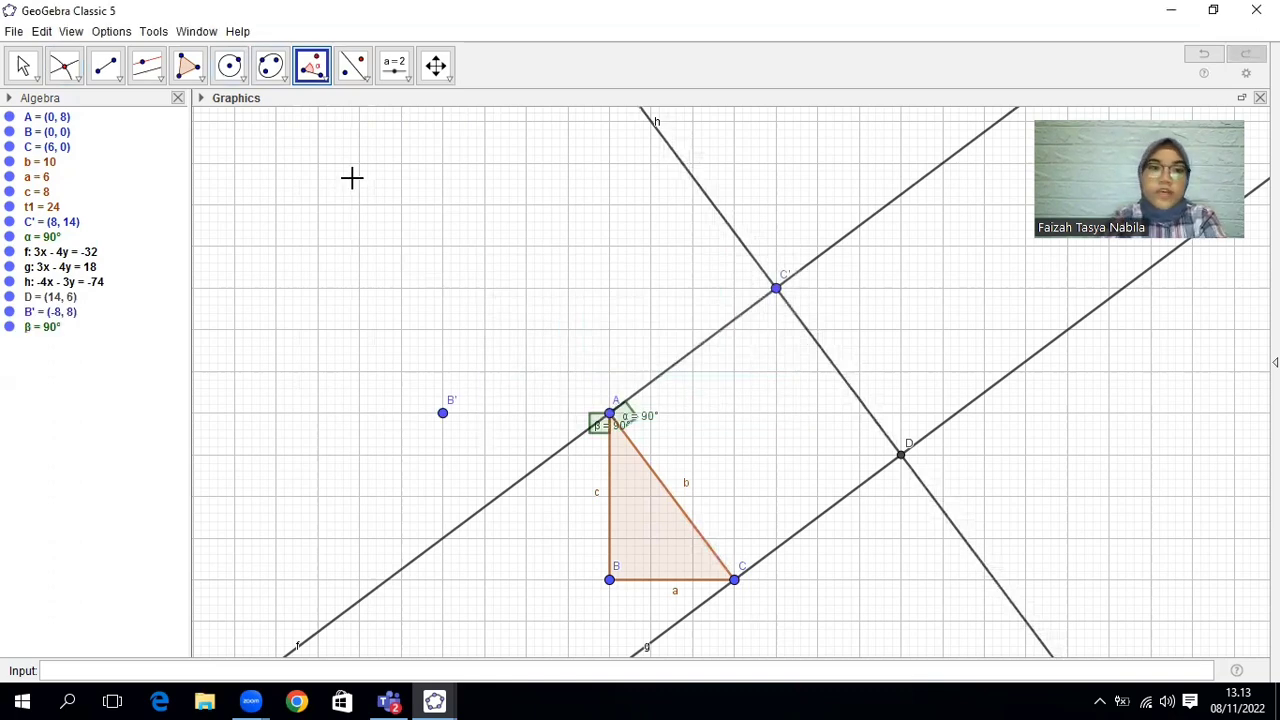
Draw a perpendicular line to side c through vertex A.
left_click(161, 79)
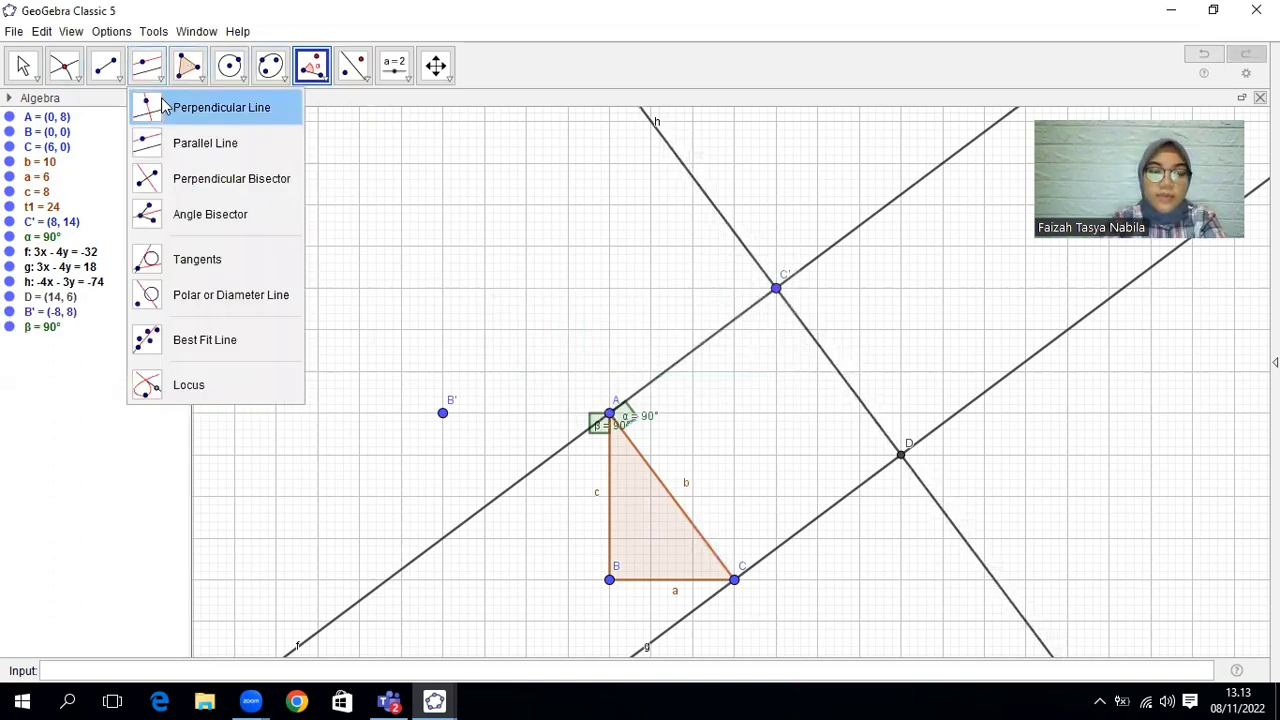
left_click(160, 110)
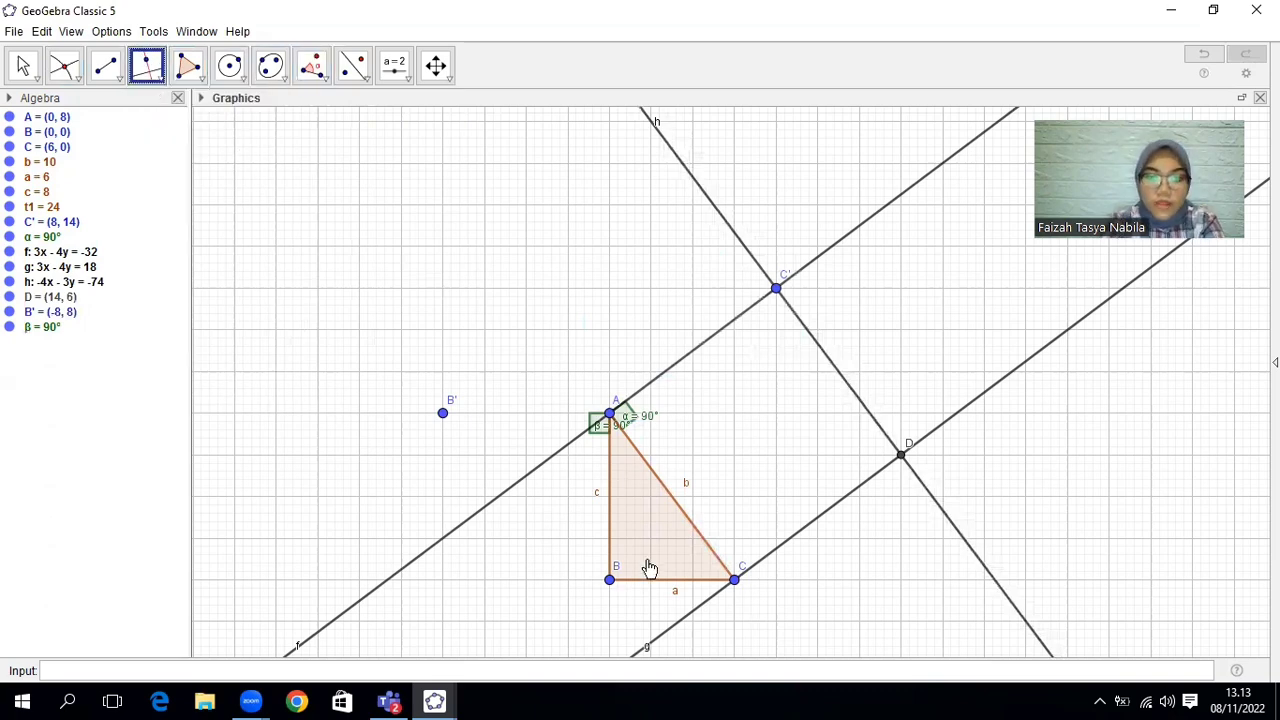
left_click(608, 498)
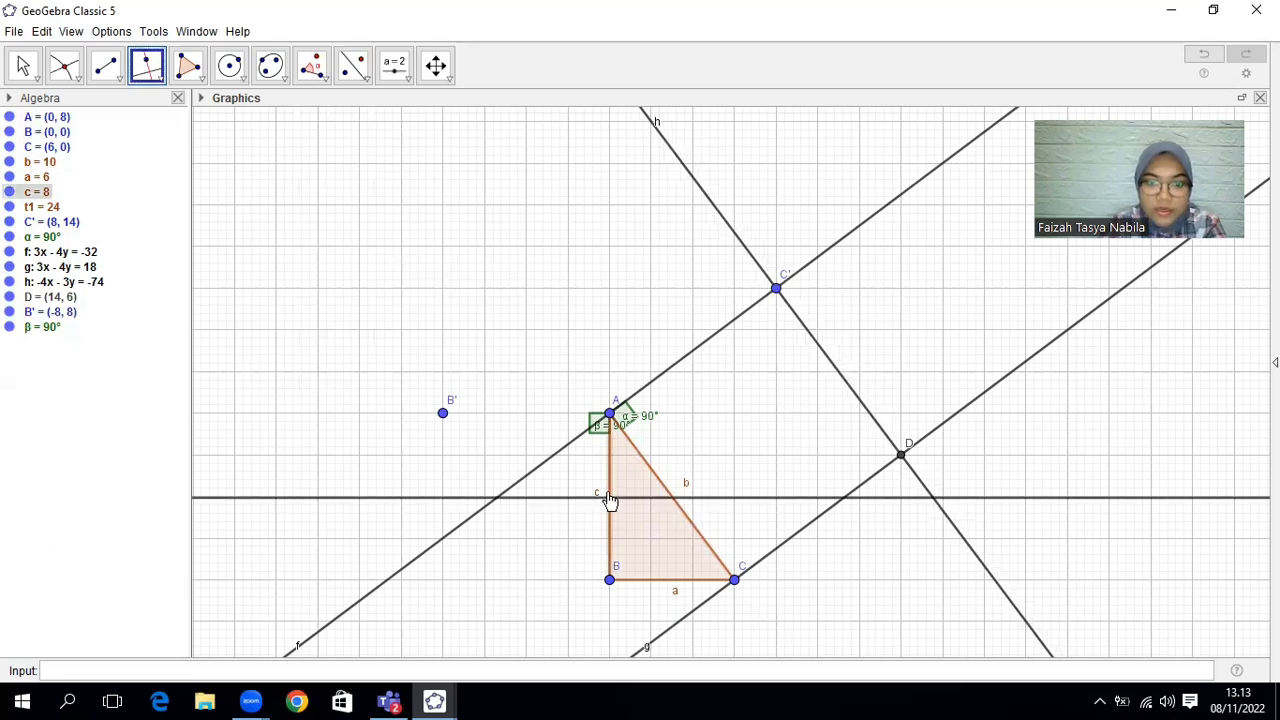
left_click(610, 415)
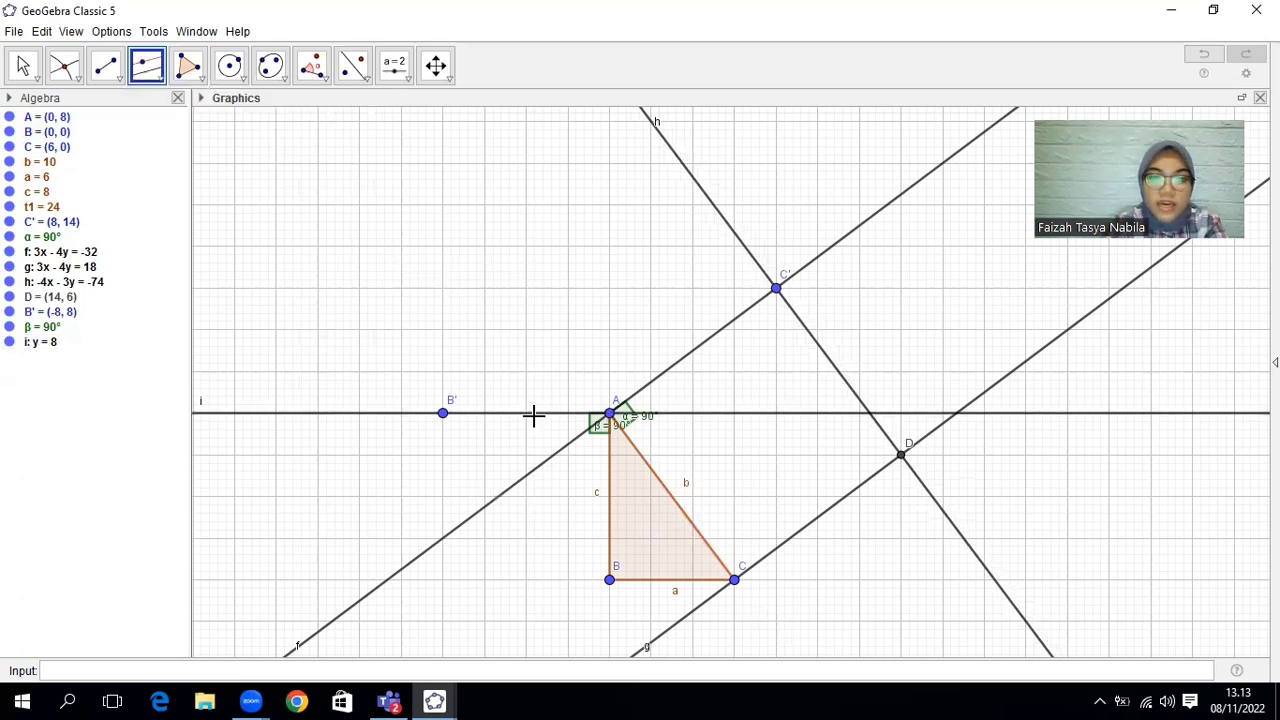
Draw a line through B parallel to line i, and a line through B' parallel to side c.
left_click(610, 581)
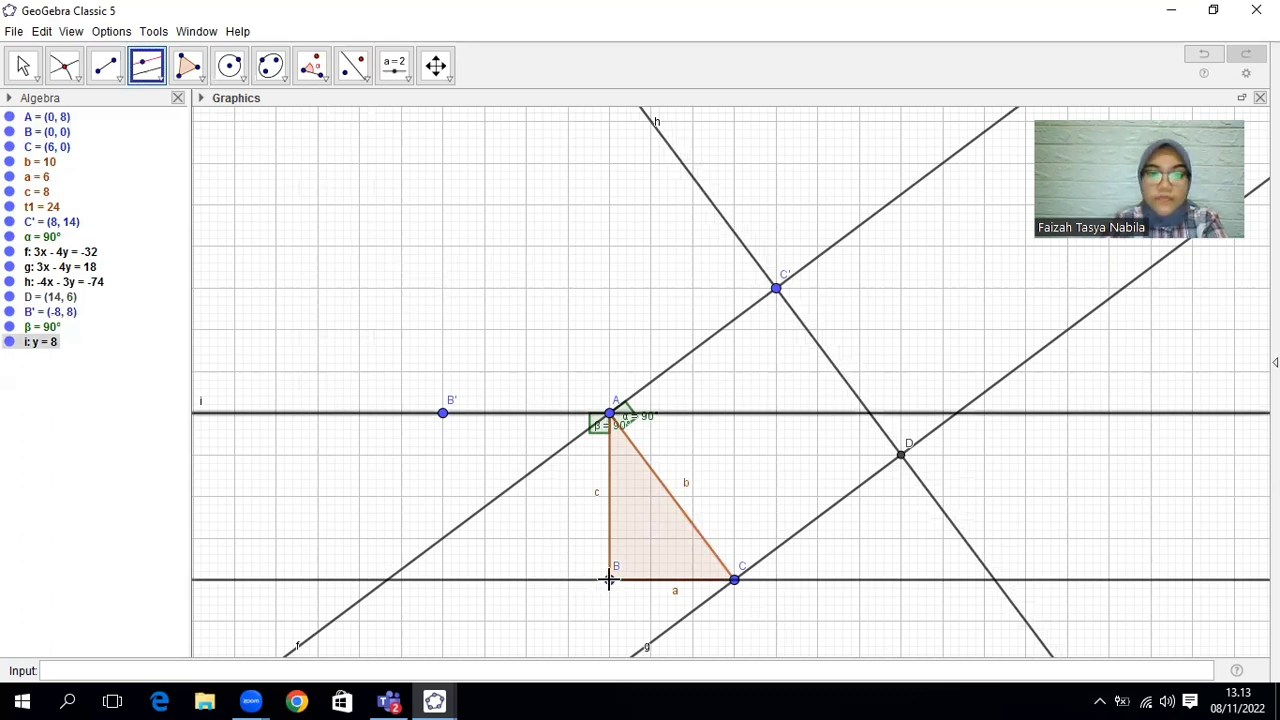
left_click(608, 503)
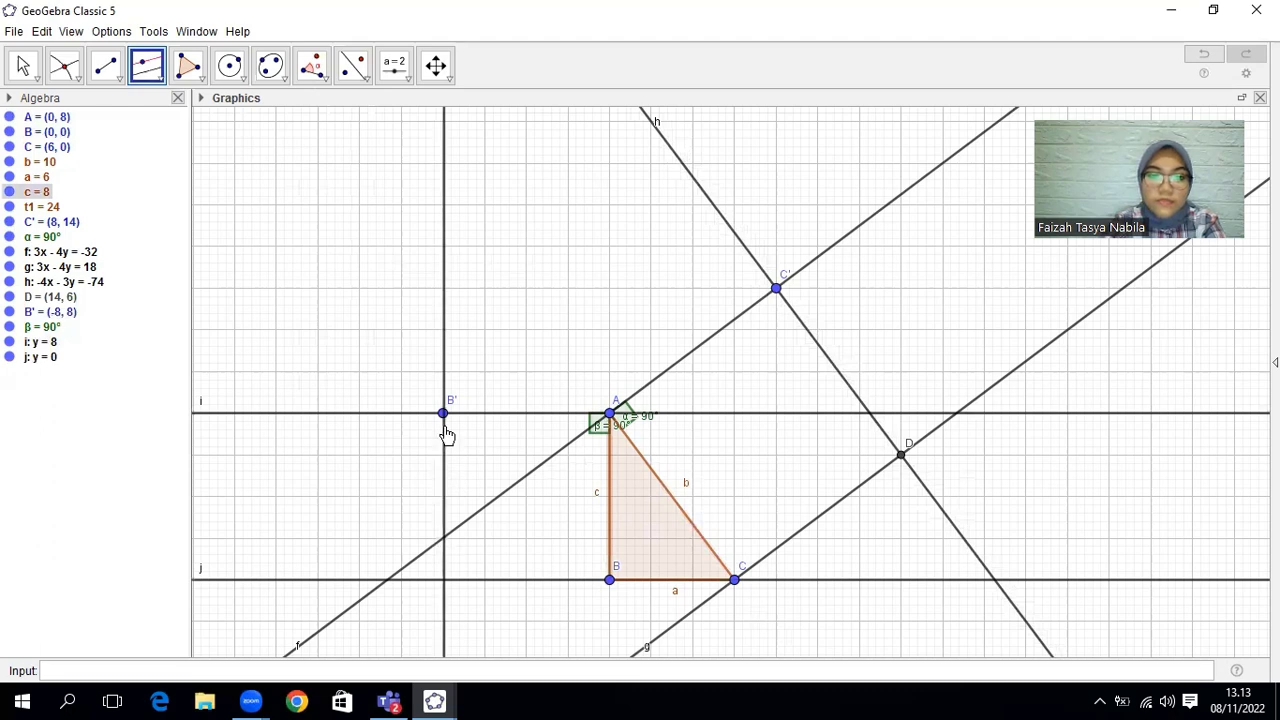
left_click(443, 413)
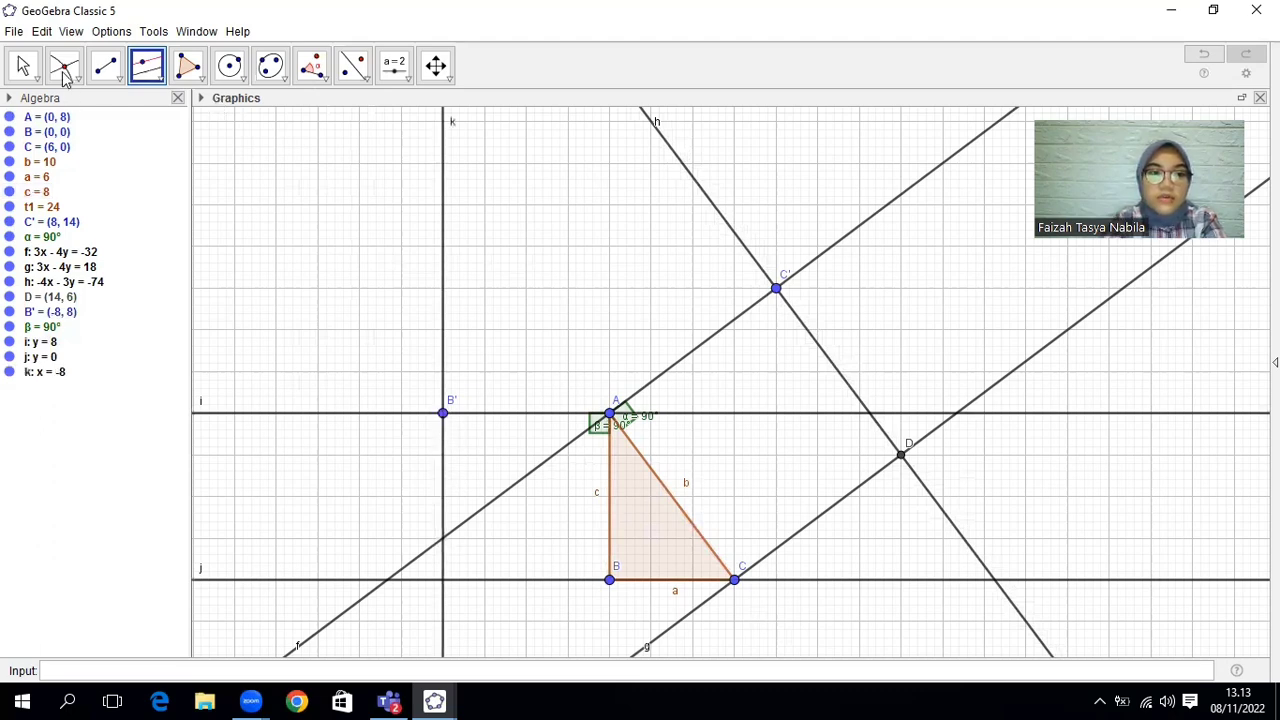
Mark the intersection point of line k through B' and line j through B.
left_click(63, 76)
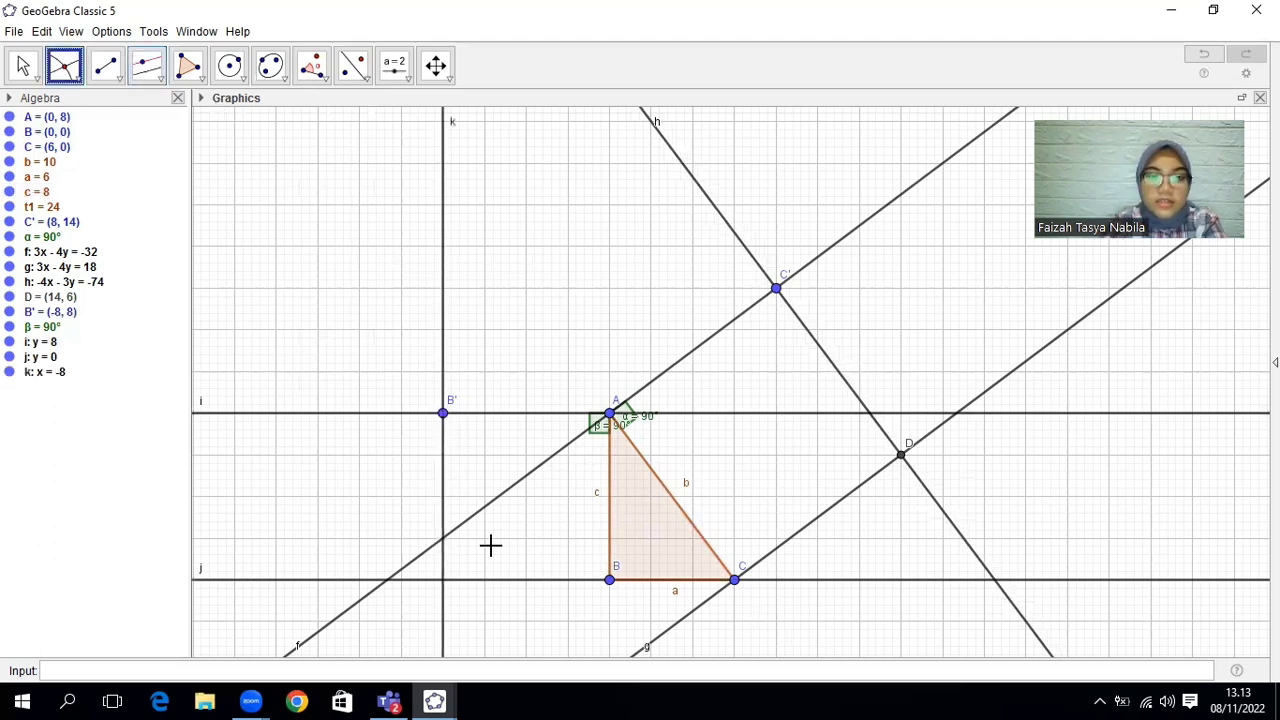
left_click(444, 510)
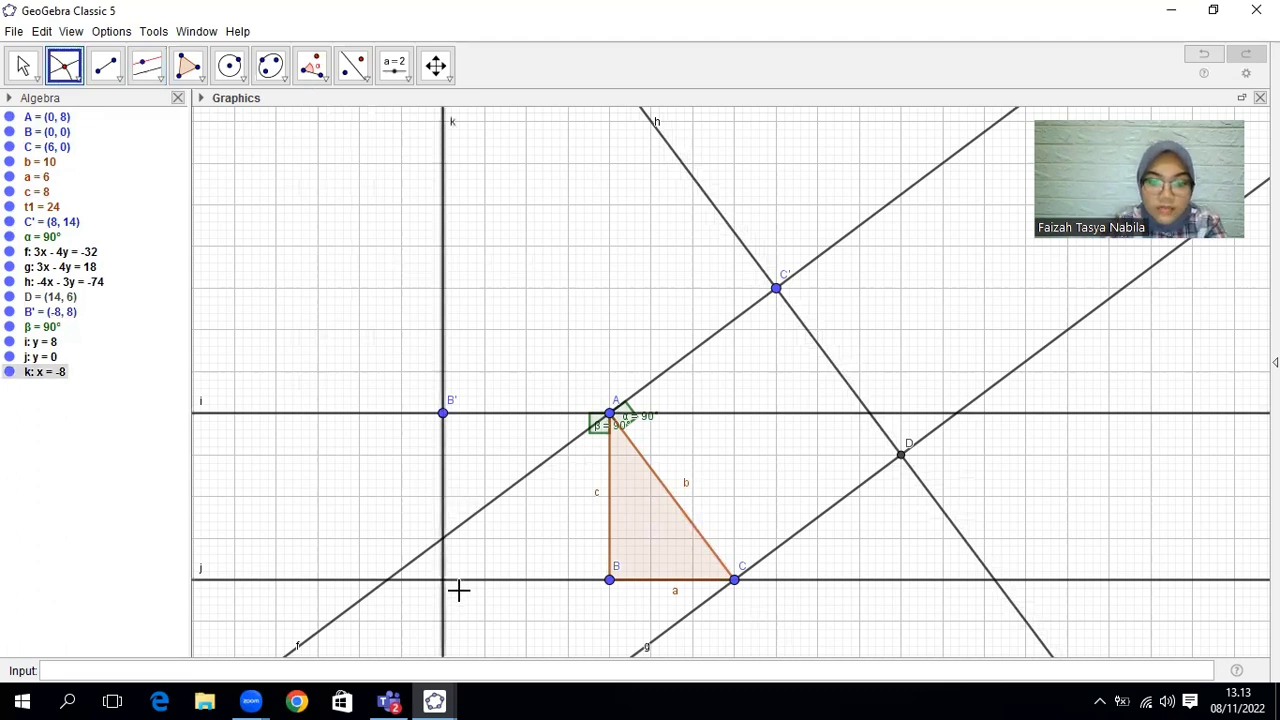
left_click(447, 580)
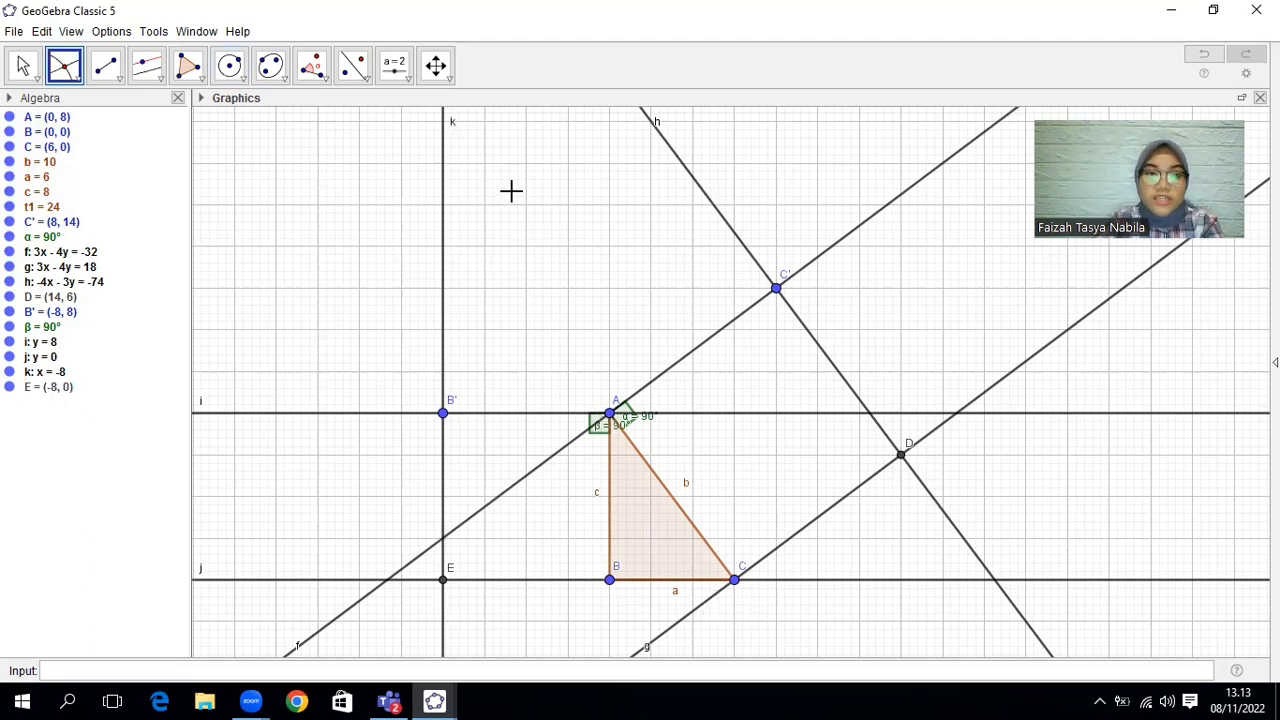
Try a 90° clockwise Angle with Given Size at vertex C starting from point B, and undo it.
left_click(436, 65)
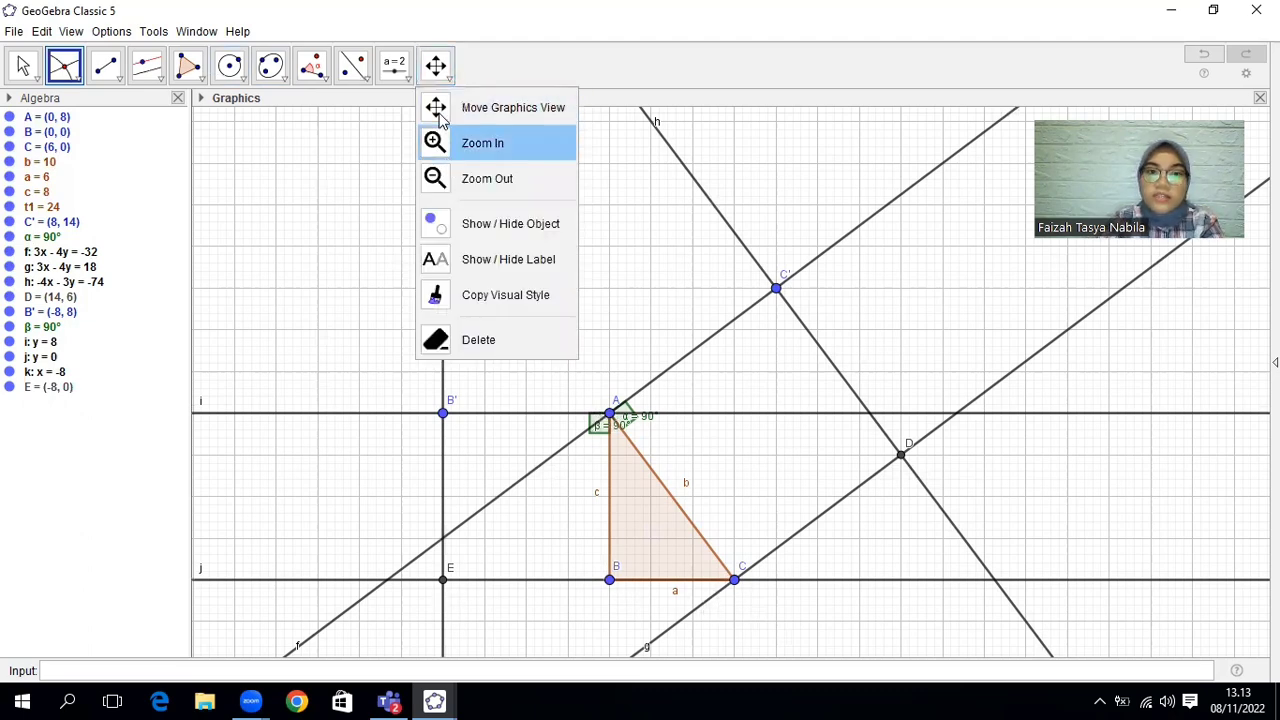
left_click(441, 115)
left_click_drag(663, 300, 659, 218)
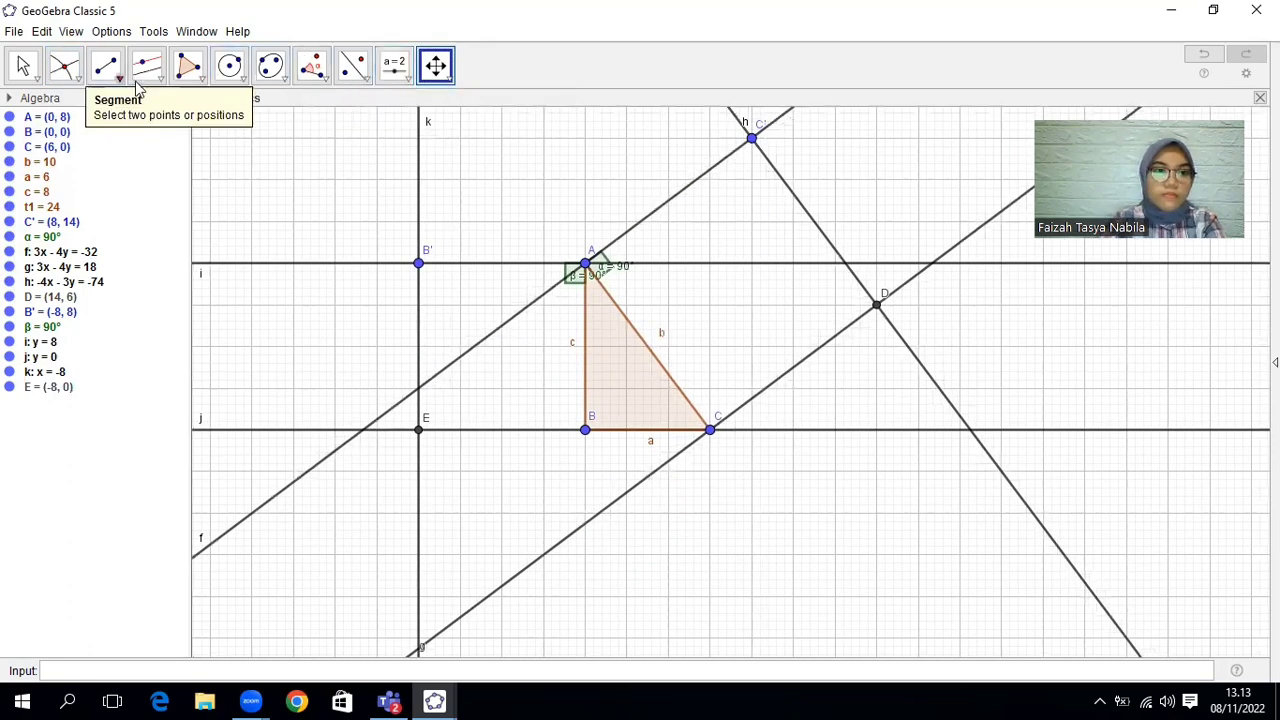
left_click(324, 80)
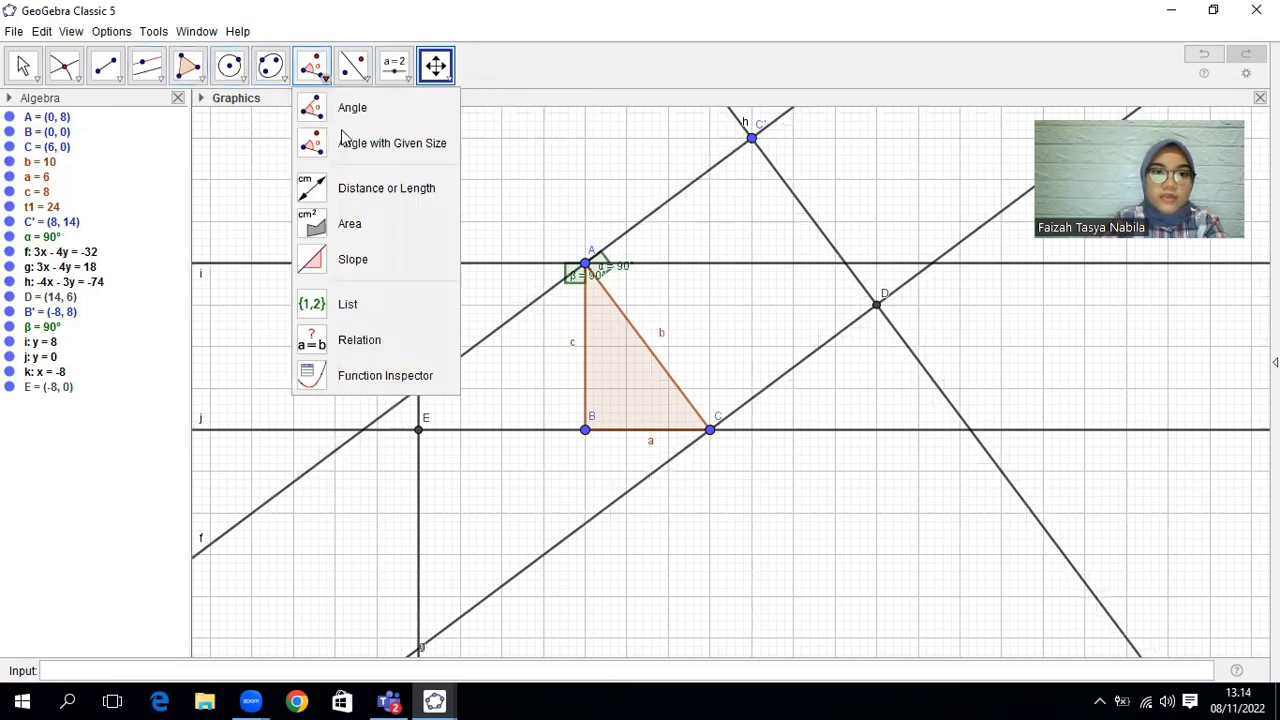
left_click(348, 146)
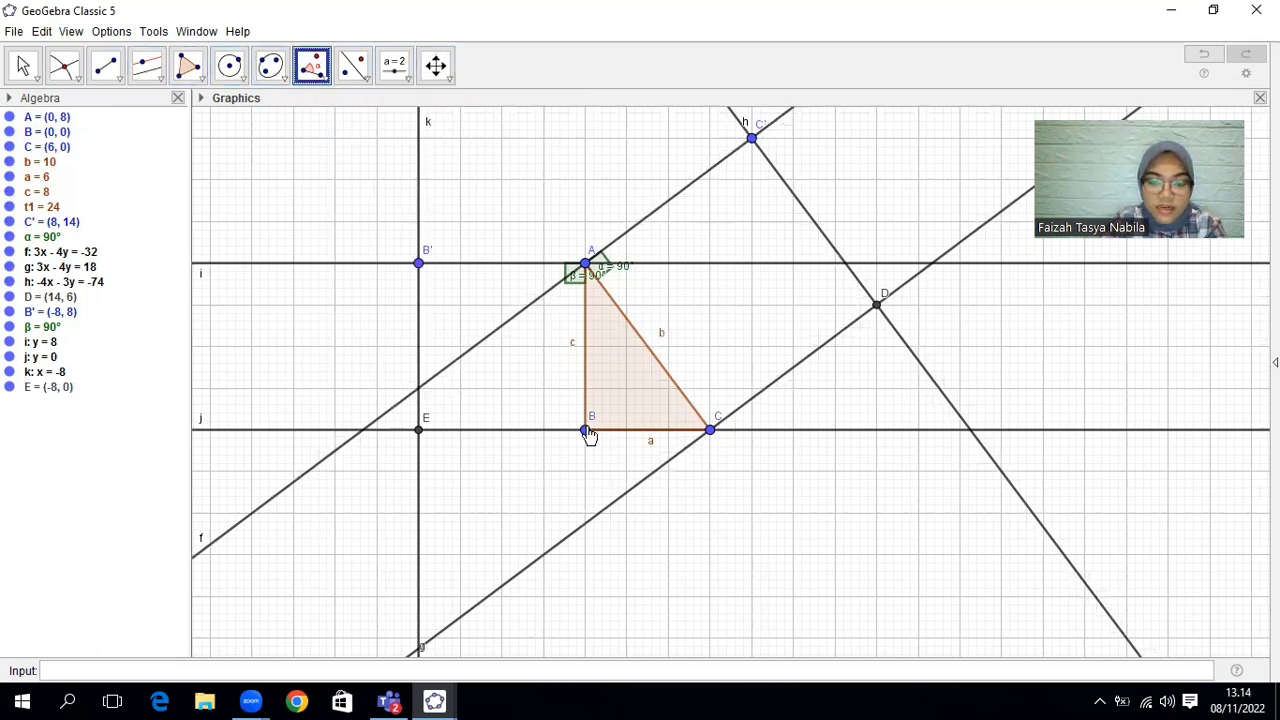
left_click(587, 431)
left_click(709, 429)
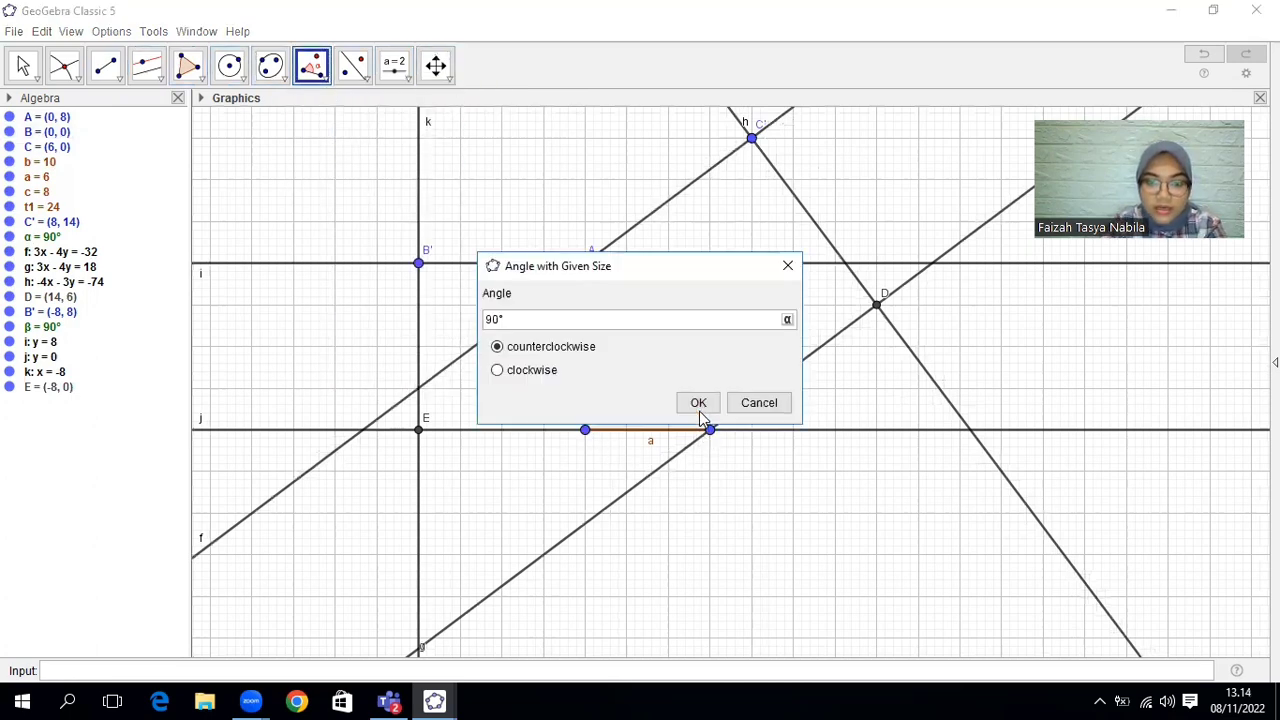
left_click(542, 370)
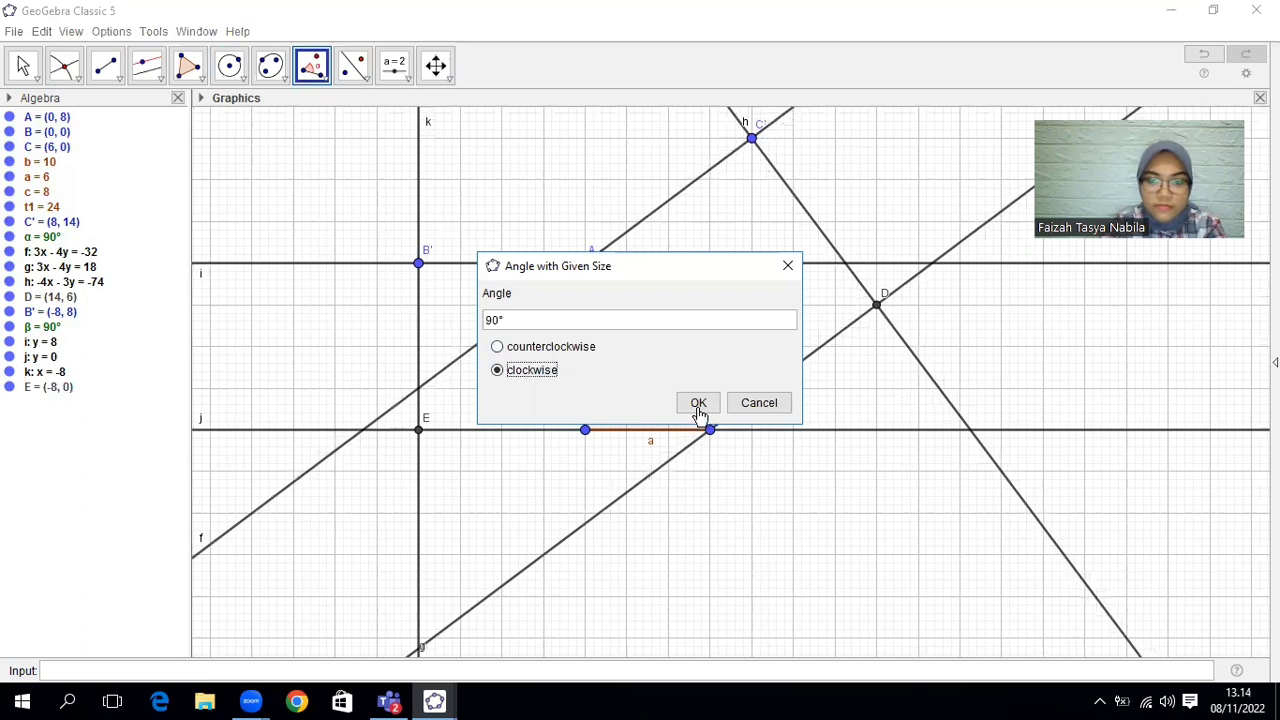
key("Return")
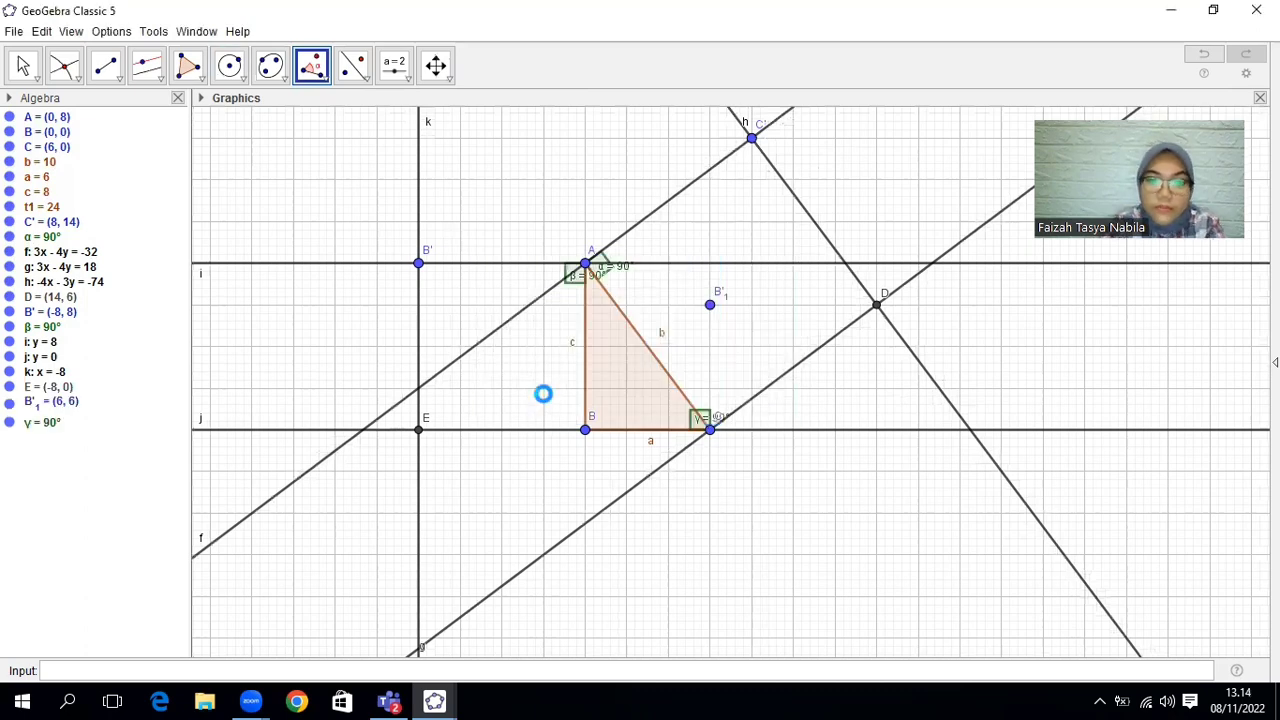
key("ctrl+z")
Create a 90° clockwise Angle with Given Size at vertex B, starting from point C.
left_click(710, 430)
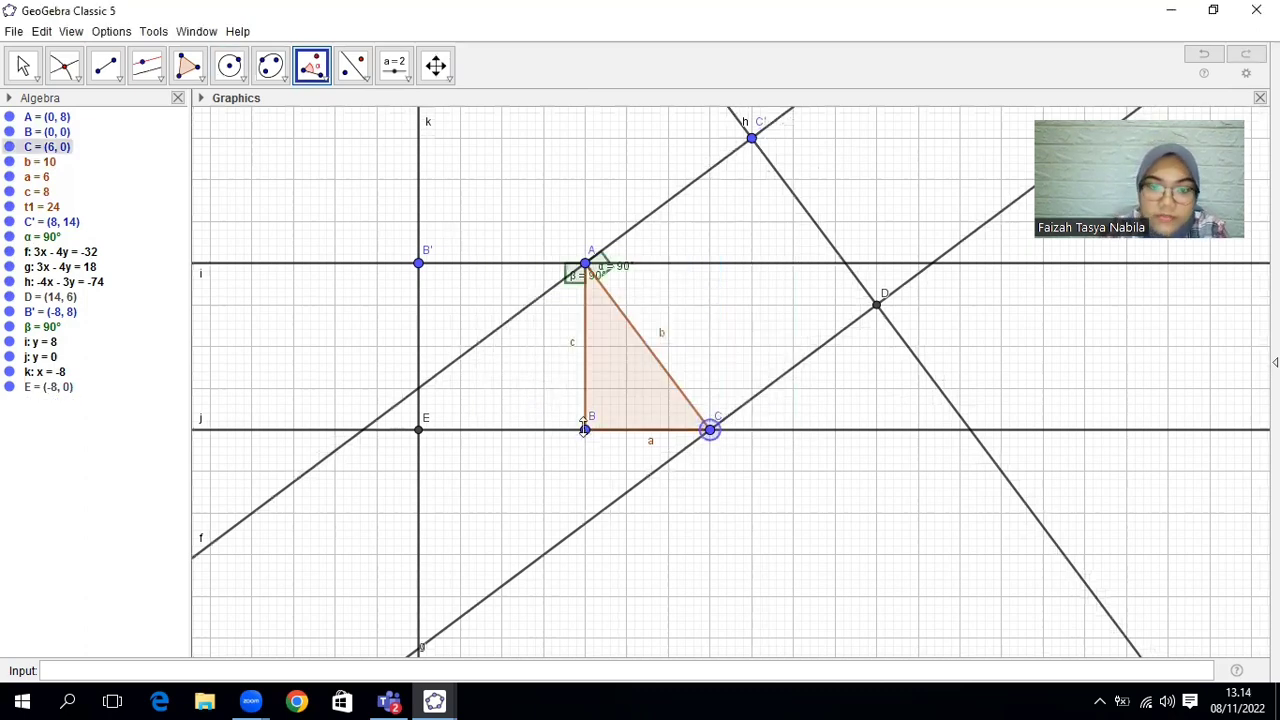
left_click(585, 429)
left_click(531, 370)
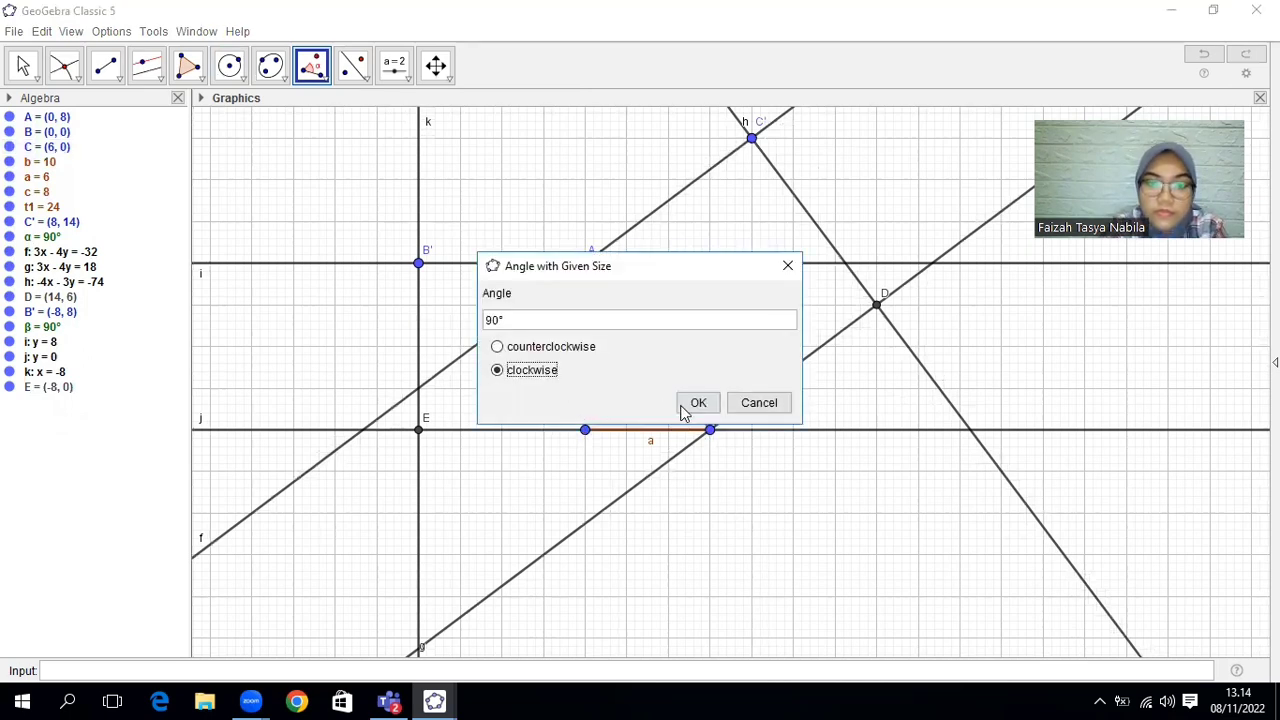
left_click(697, 403)
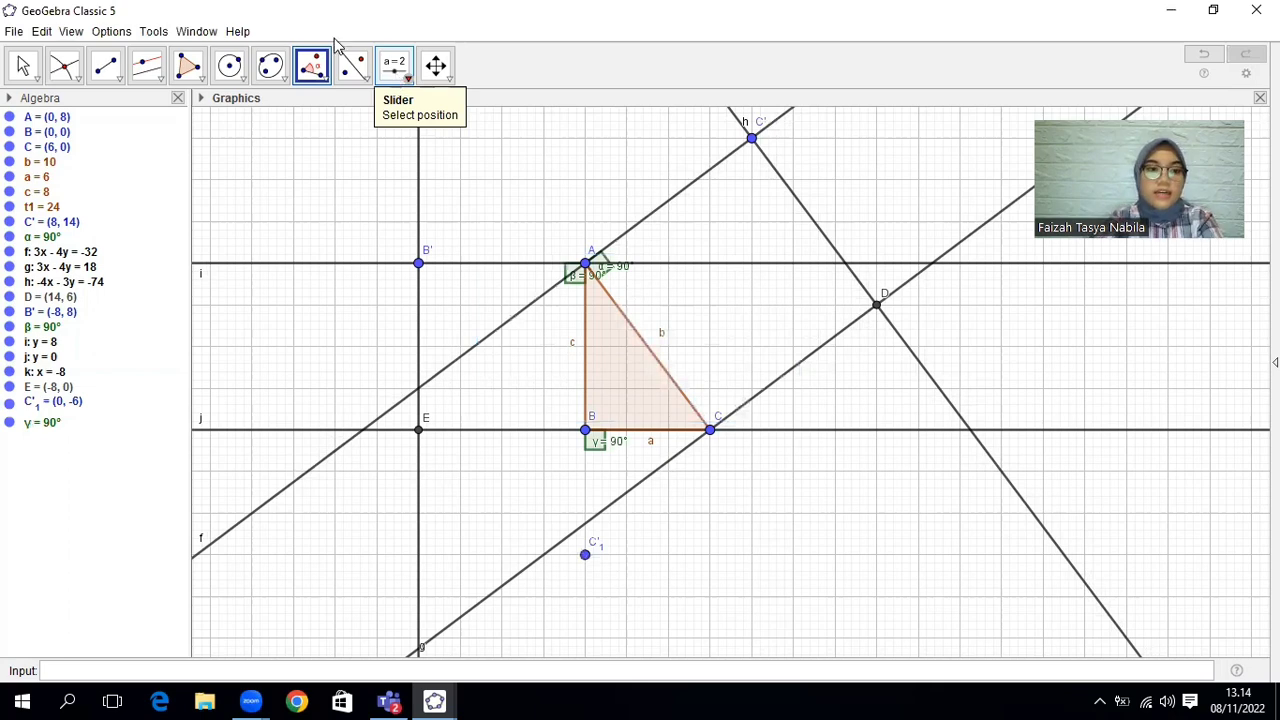
Draw a perpendicular line to side a through vertex B.
left_click(160, 92)
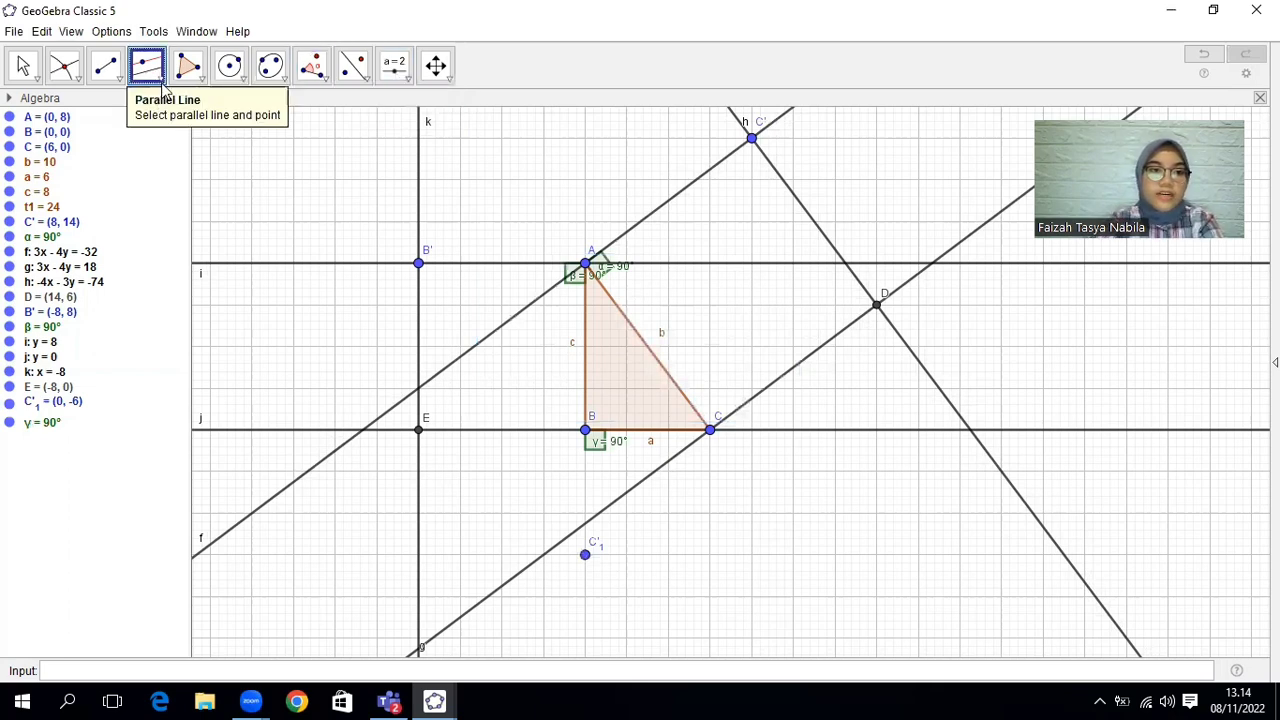
left_click(160, 88)
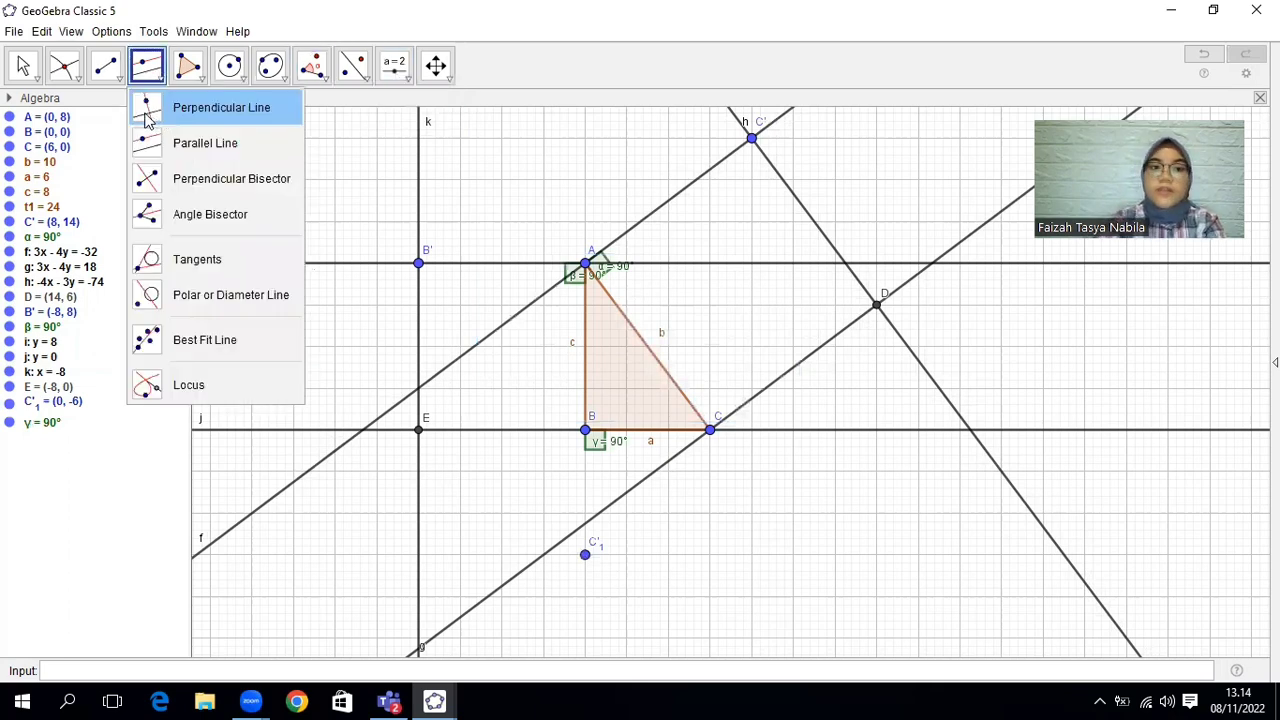
left_click(146, 118)
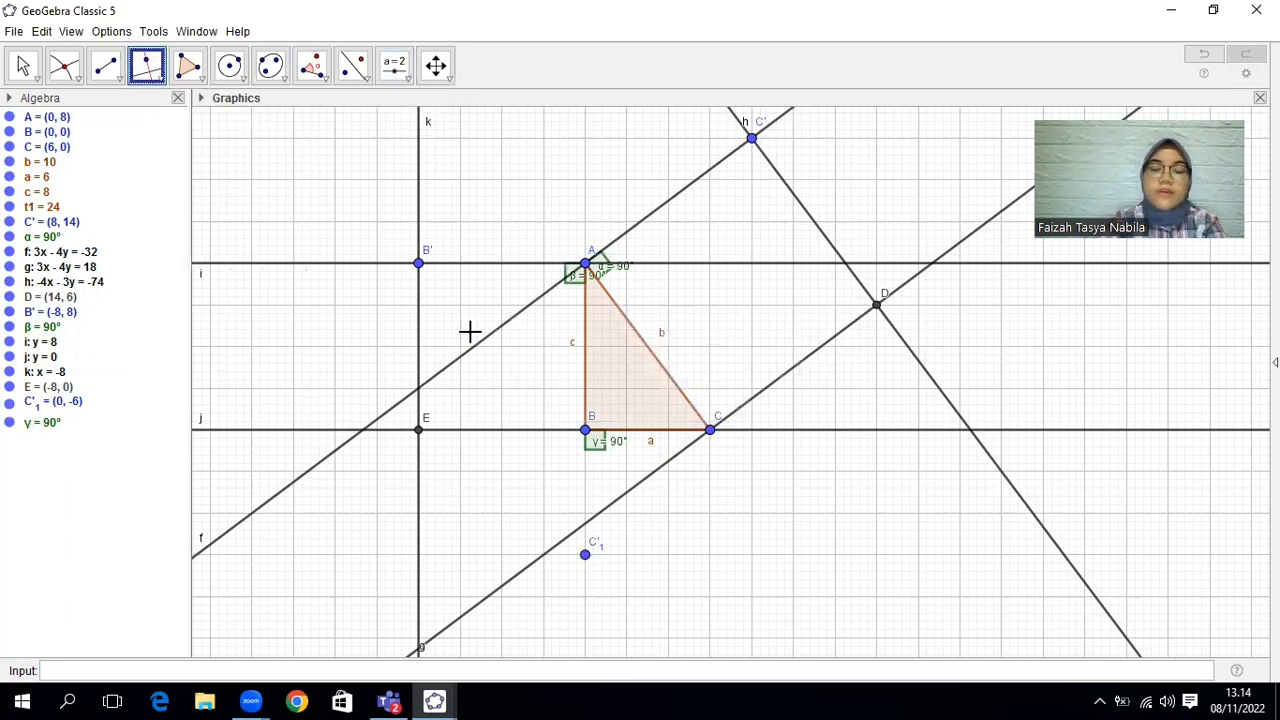
left_click(632, 429)
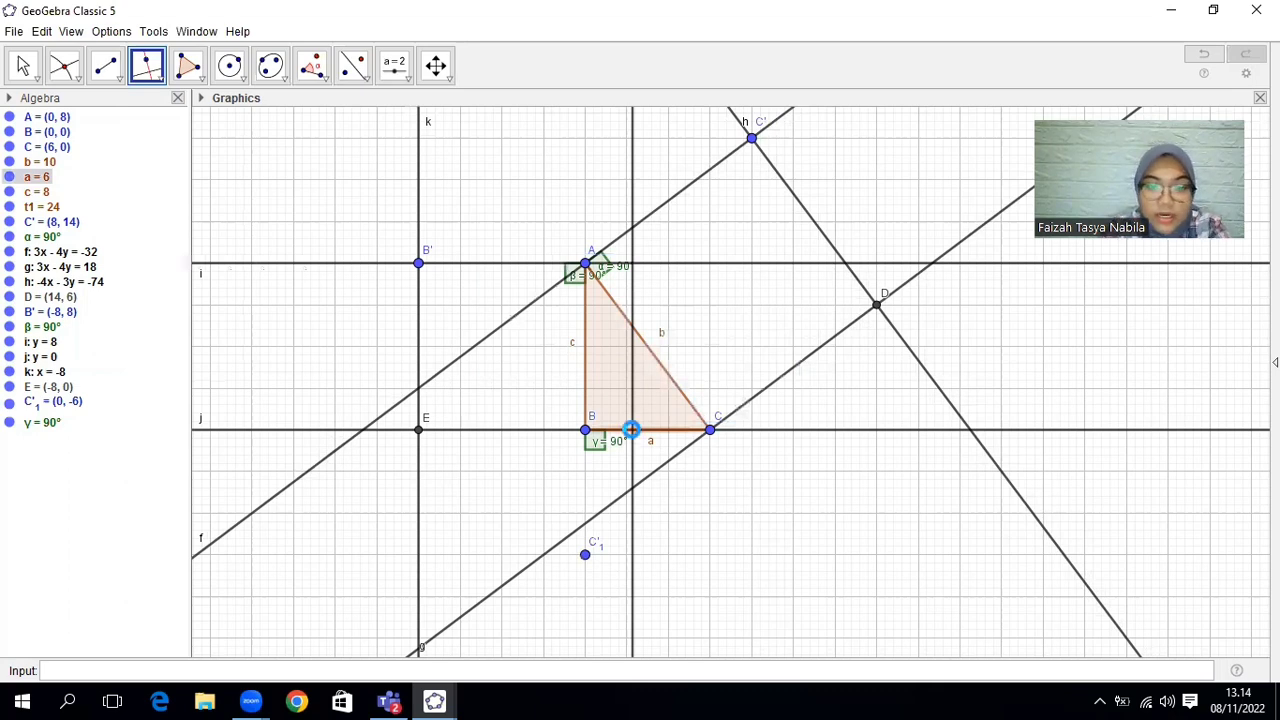
key("Escape")
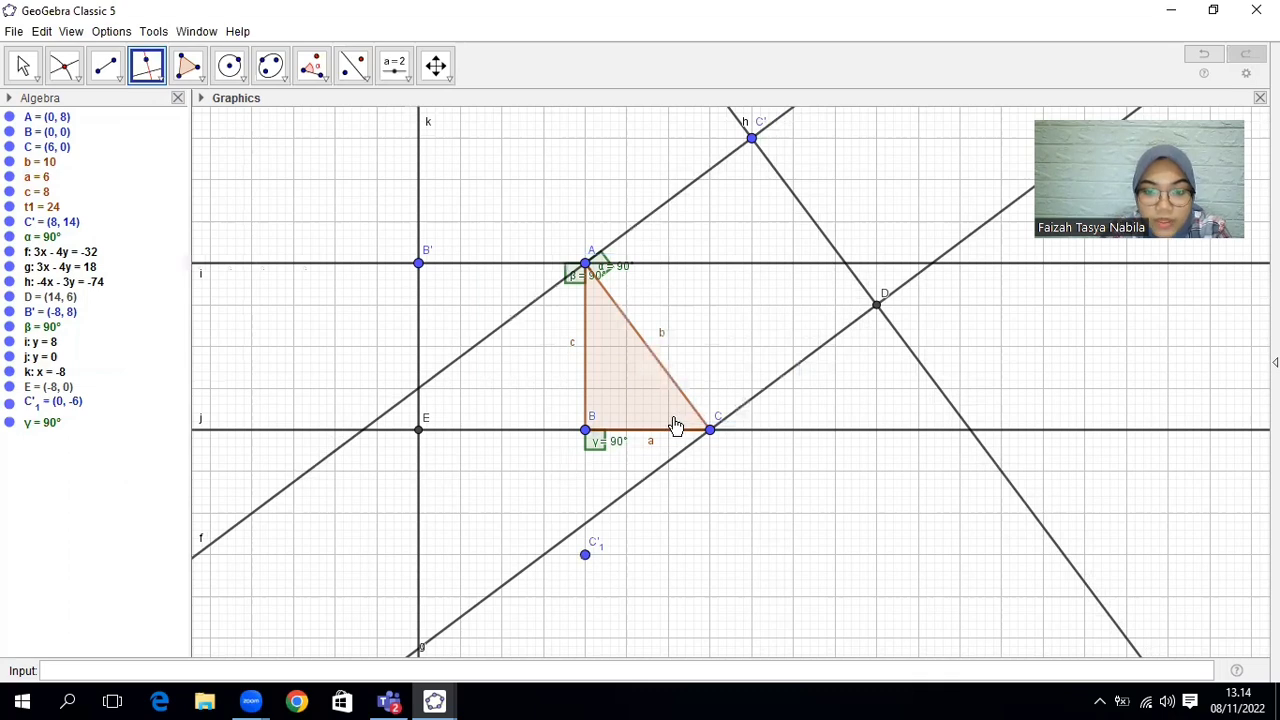
left_click(619, 431)
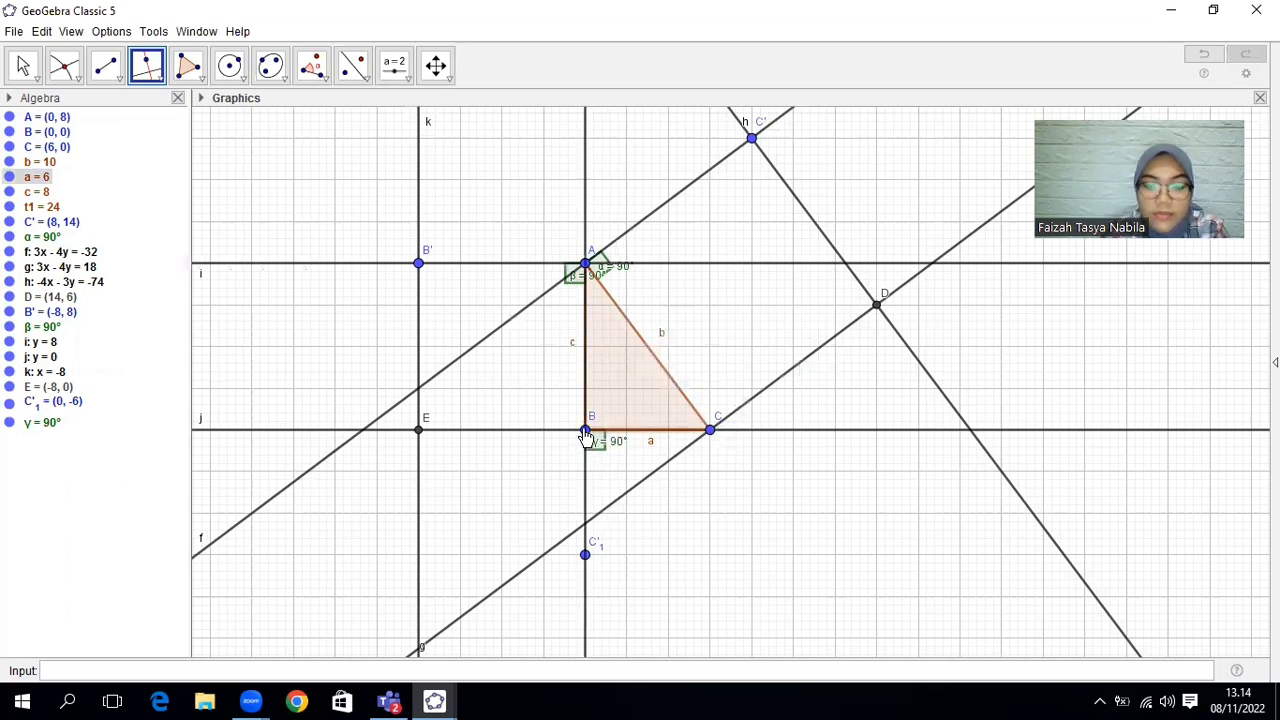
left_click(585, 432)
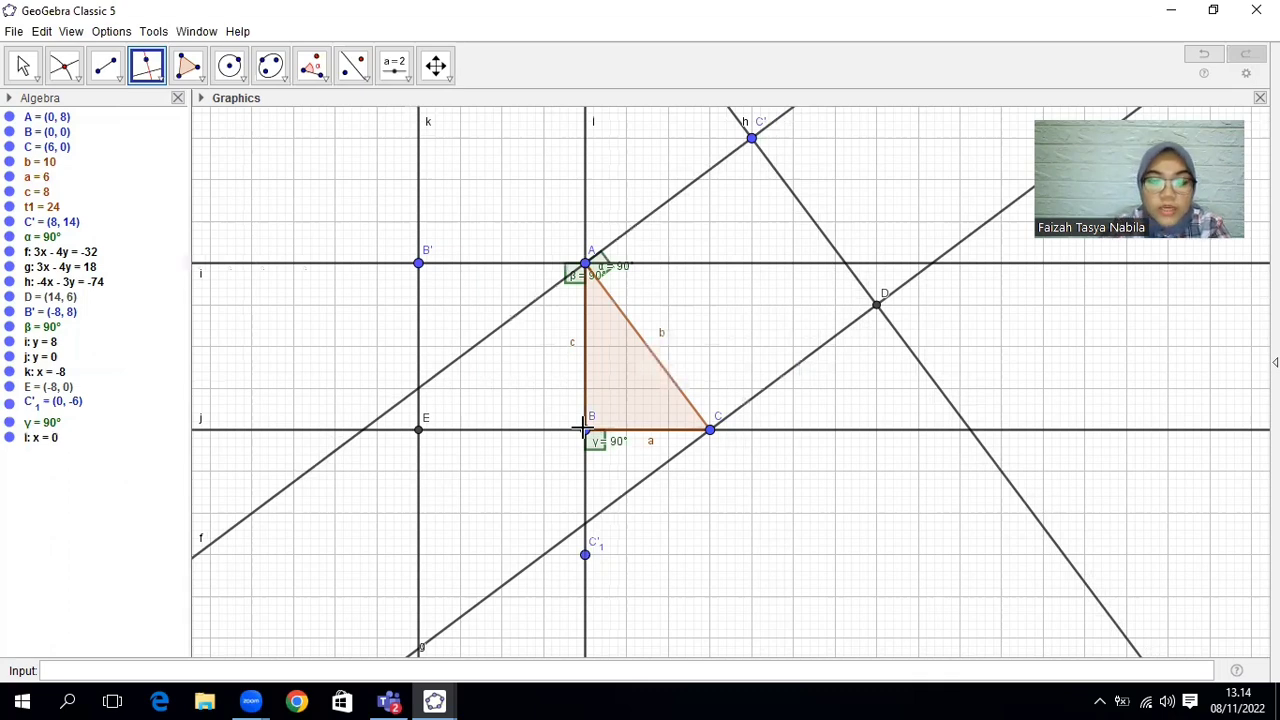
Draw a line through C parallel to line l, and a line through C'₁ parallel to side a.
left_click(150, 72)
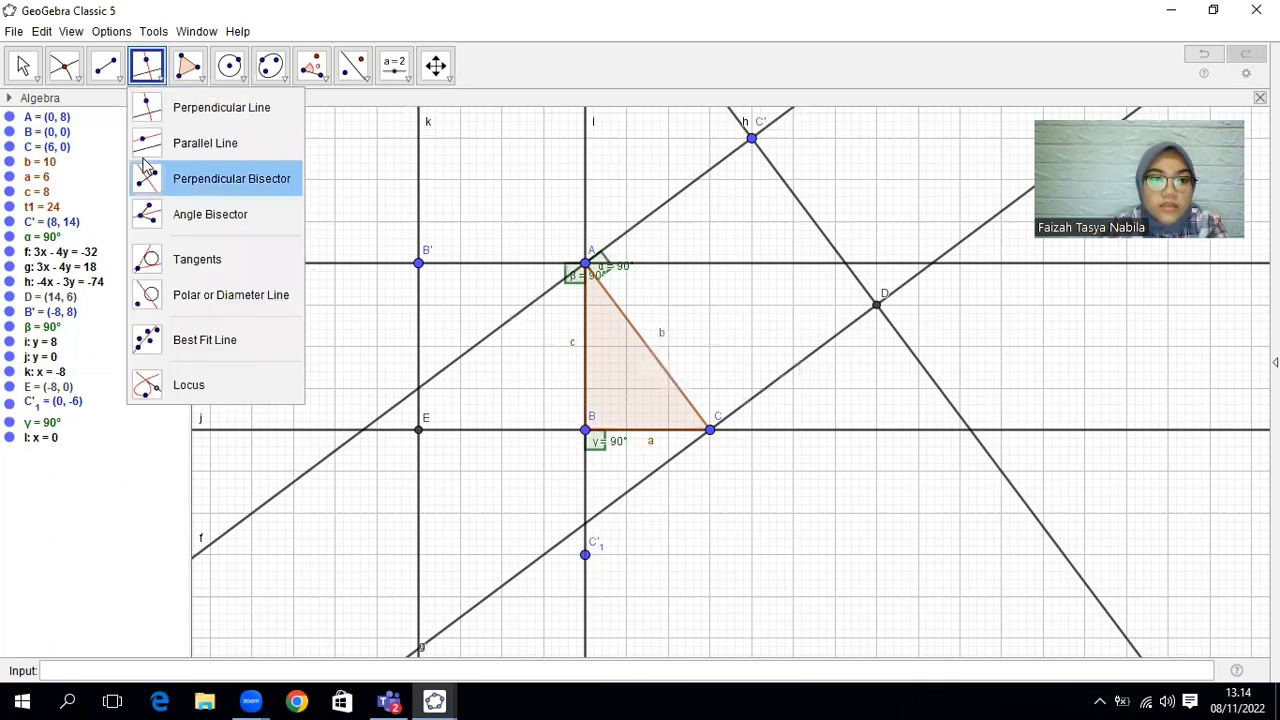
left_click(145, 146)
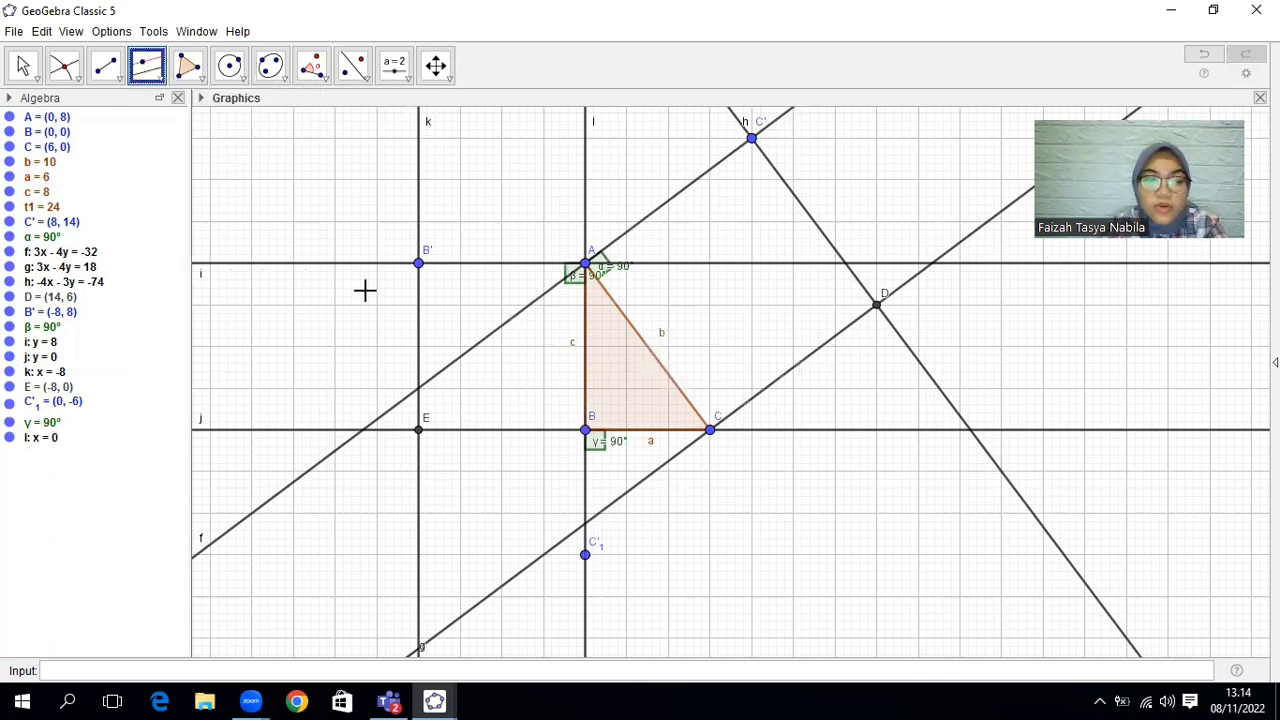
left_click(588, 512)
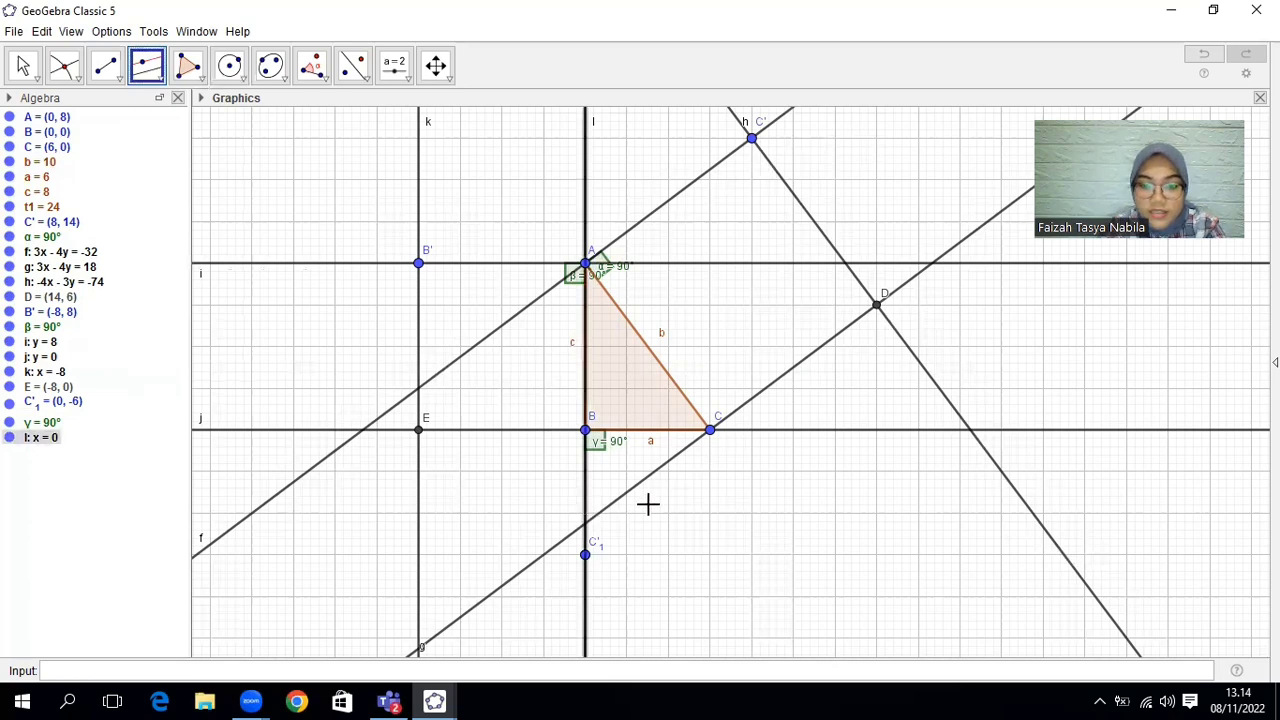
left_click(709, 430)
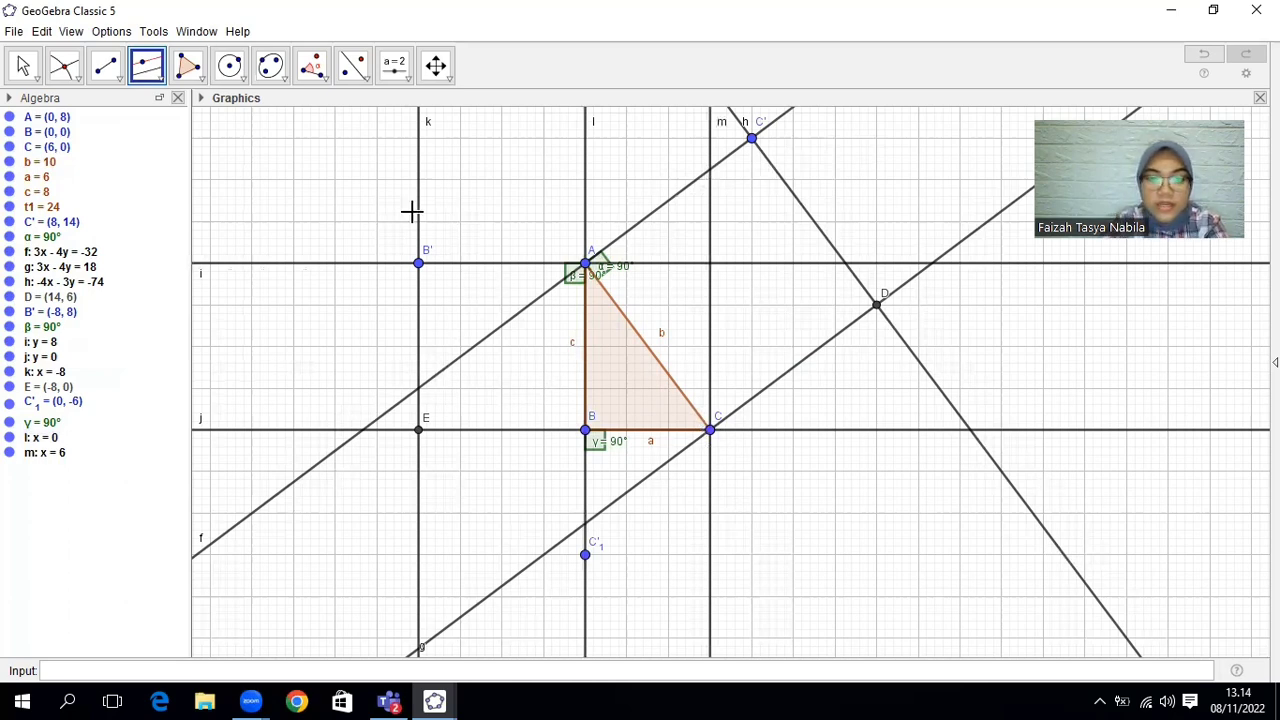
left_click(652, 436)
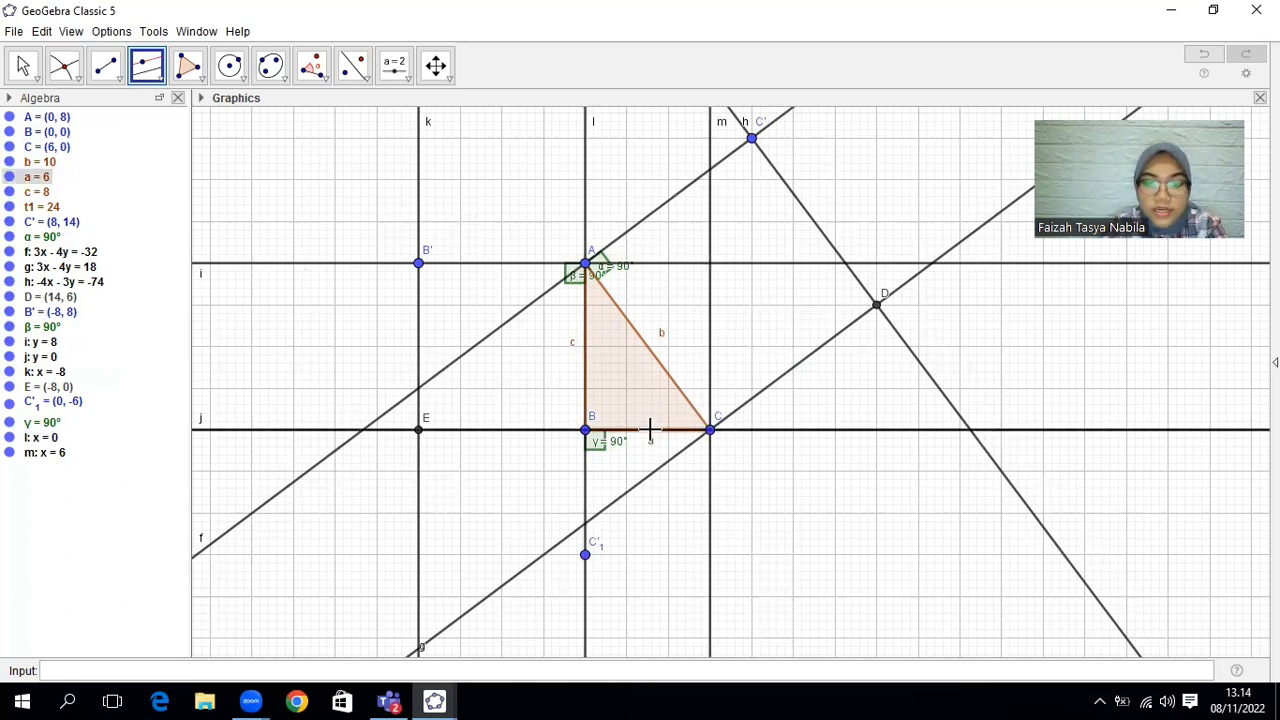
left_click(585, 555)
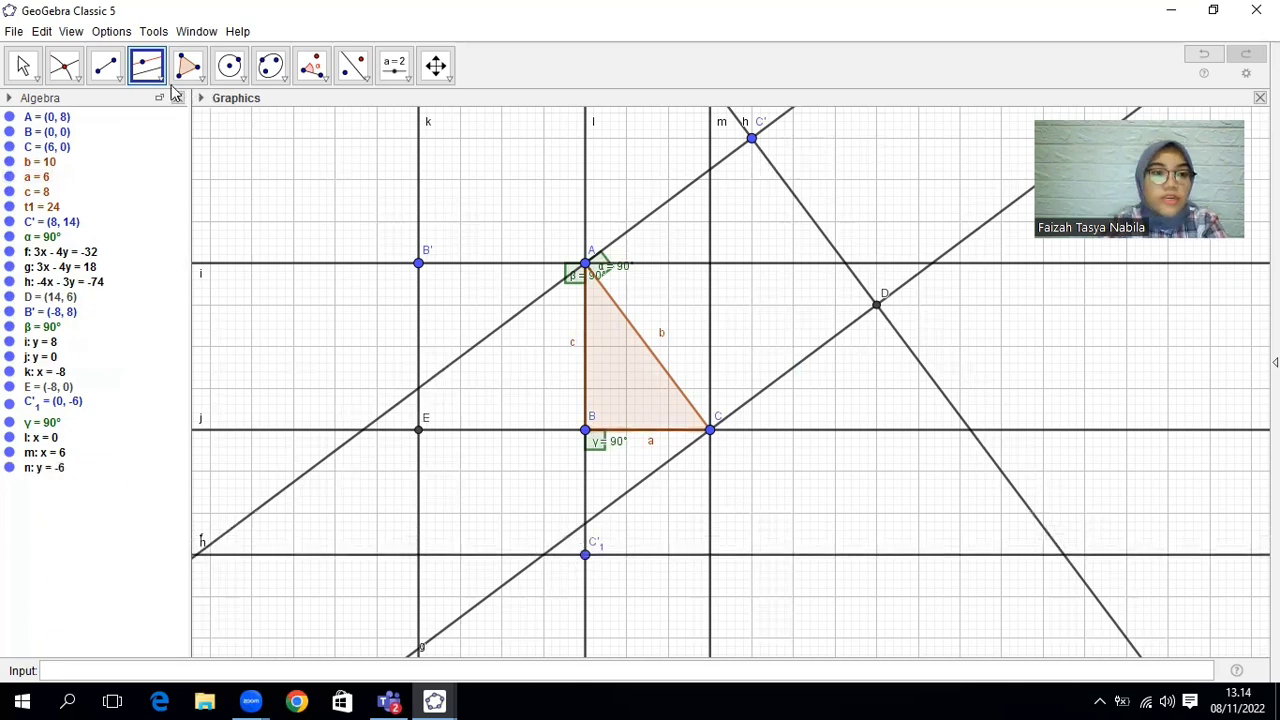
Mark the intersection point of line n through C'₁ and line m through C.
left_click(63, 65)
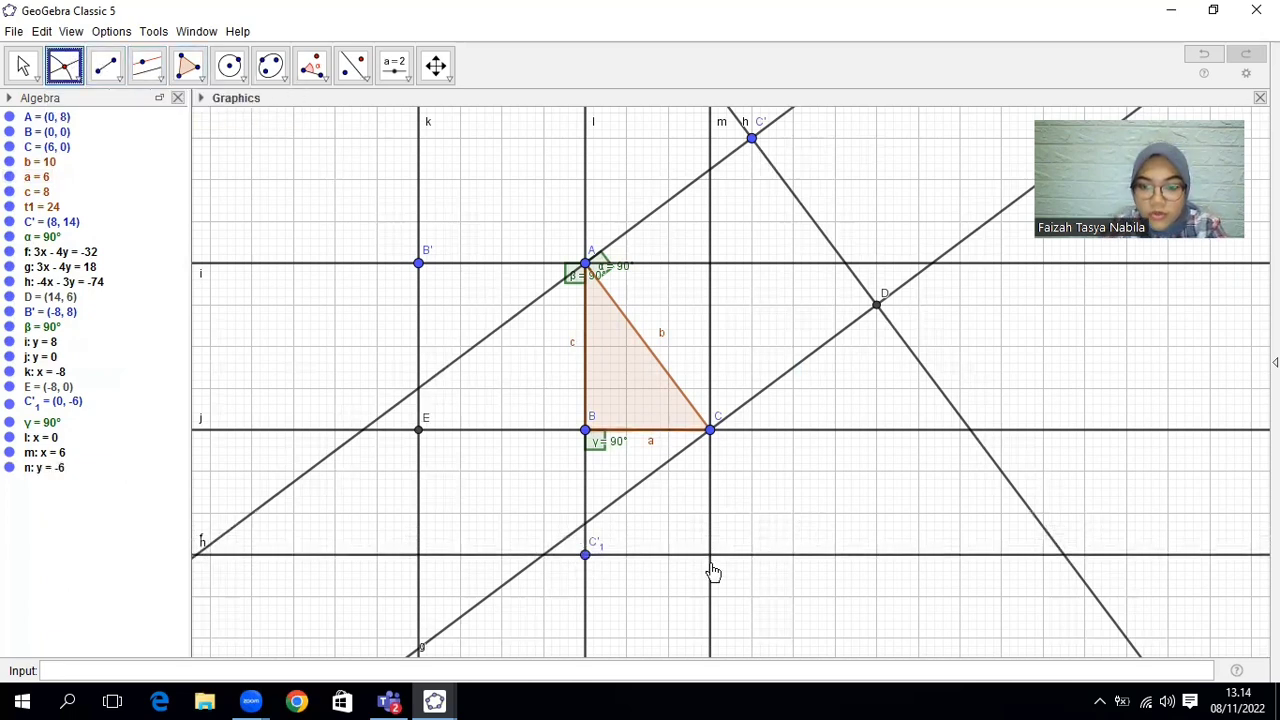
left_click(670, 555)
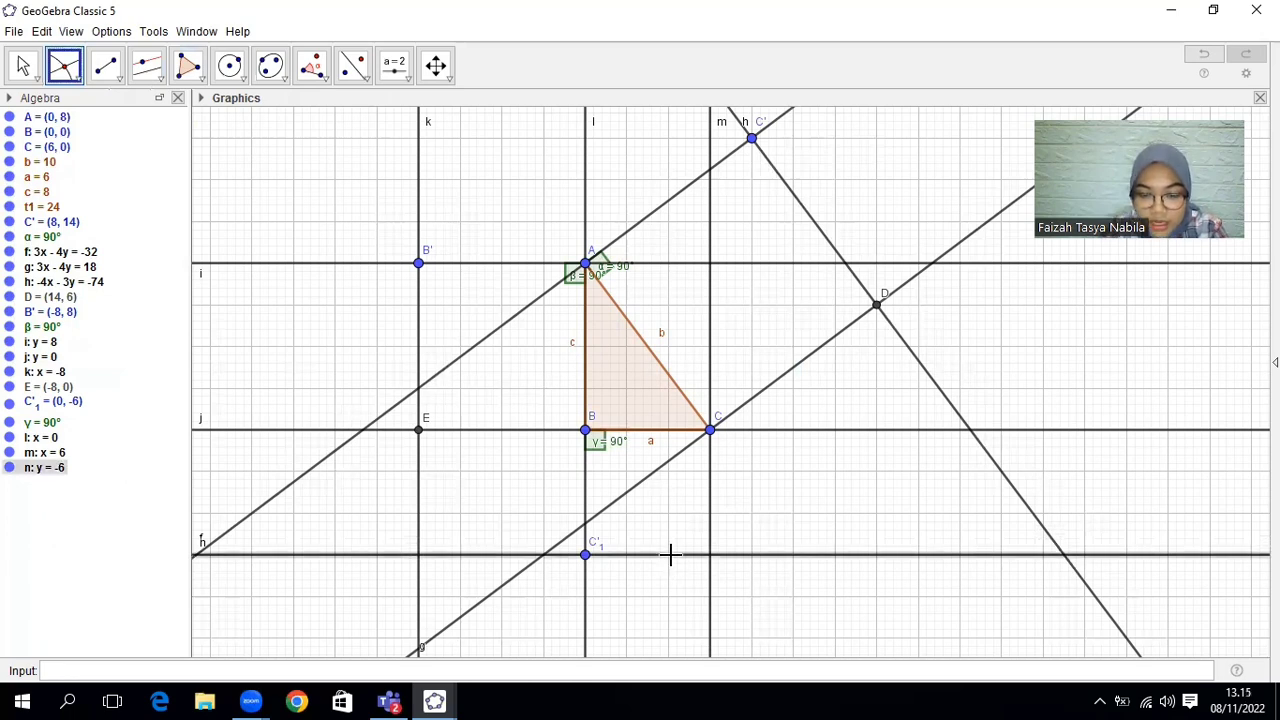
left_click(710, 505)
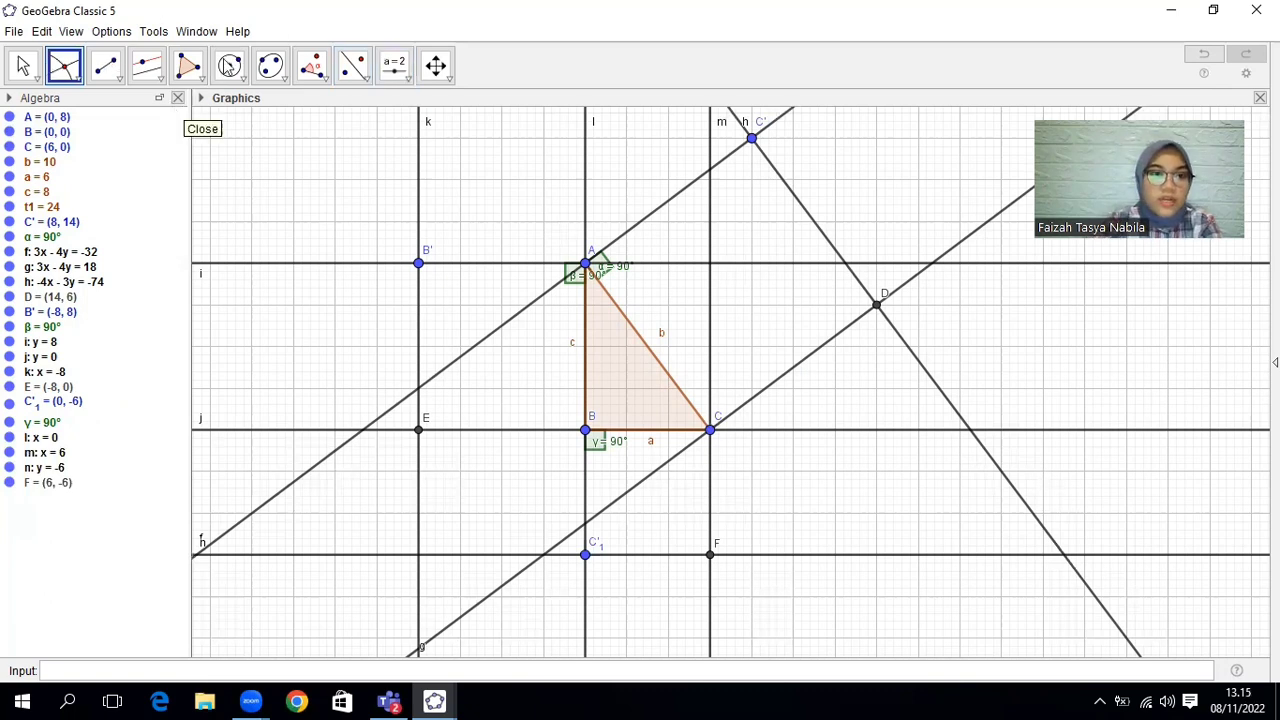
Draw the square polygon on leg AB through points A, B', E and B.
left_click(188, 66)
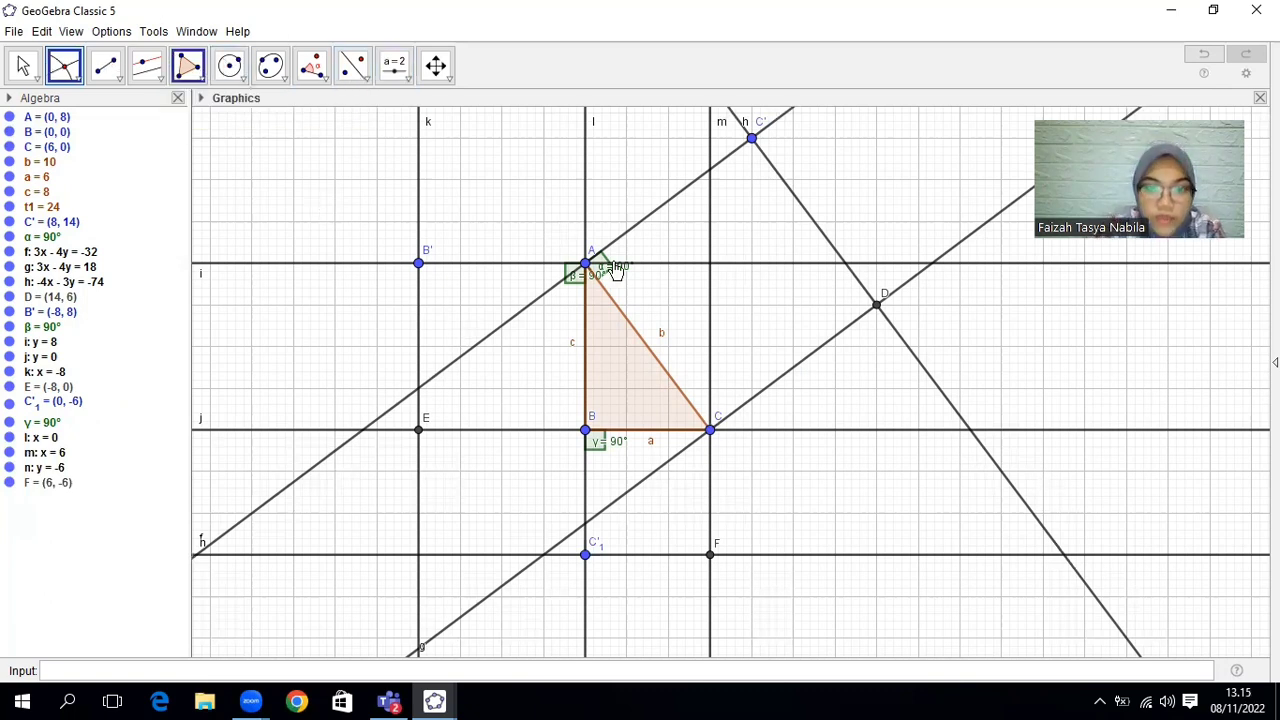
left_click(584, 264)
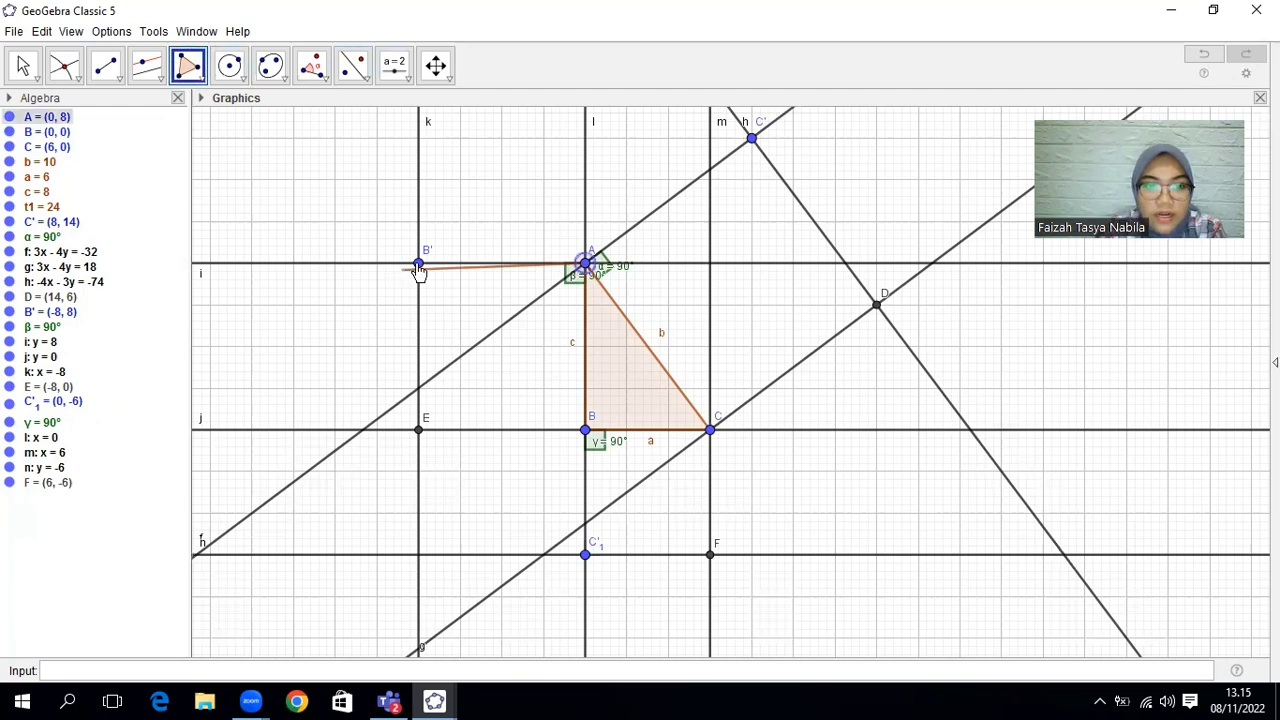
left_click(418, 263)
left_click(419, 429)
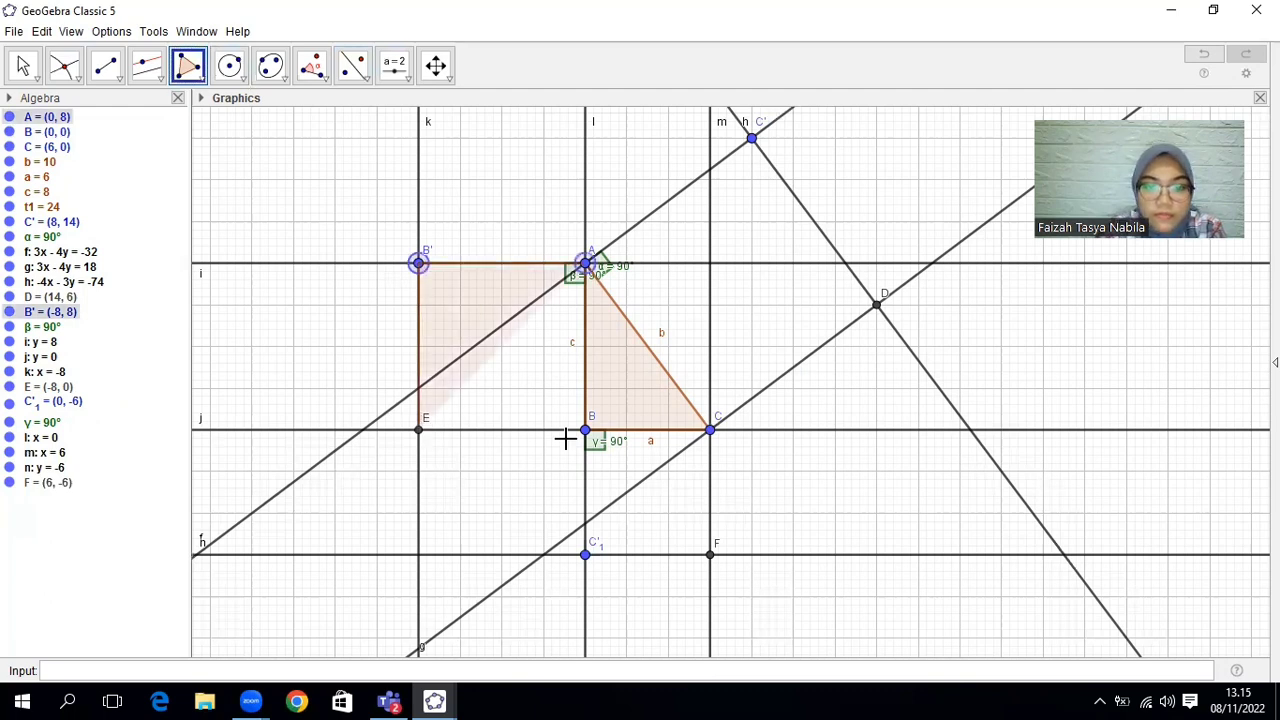
left_click(586, 431)
left_click(586, 263)
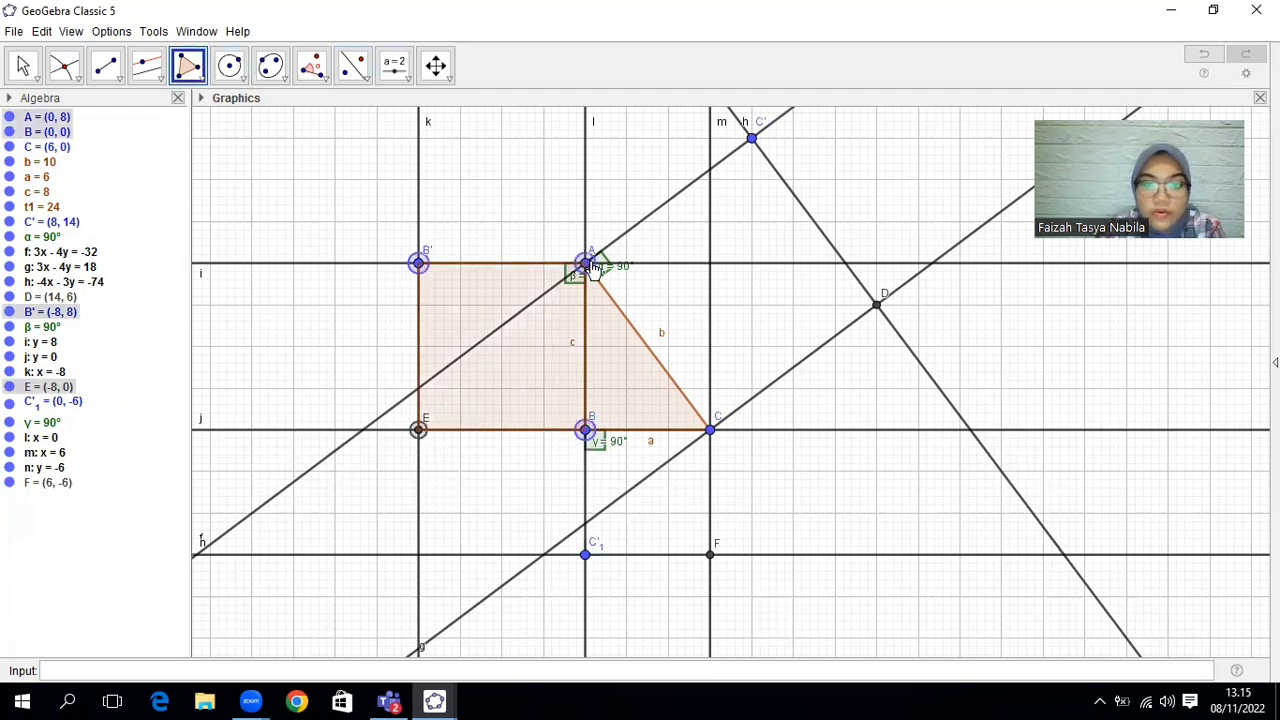
Draw the square polygon on hypotenuse AC through points C', A, C and D.
left_click(751, 137)
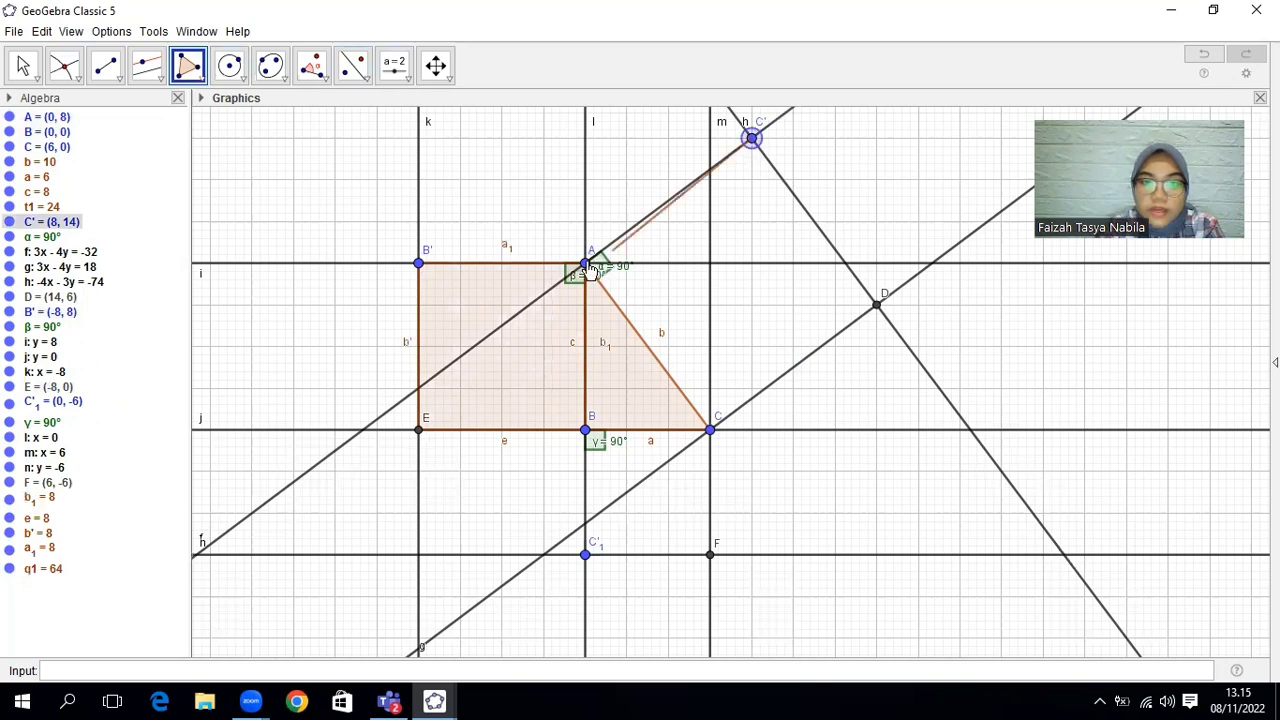
left_click(585, 263)
left_click(710, 430)
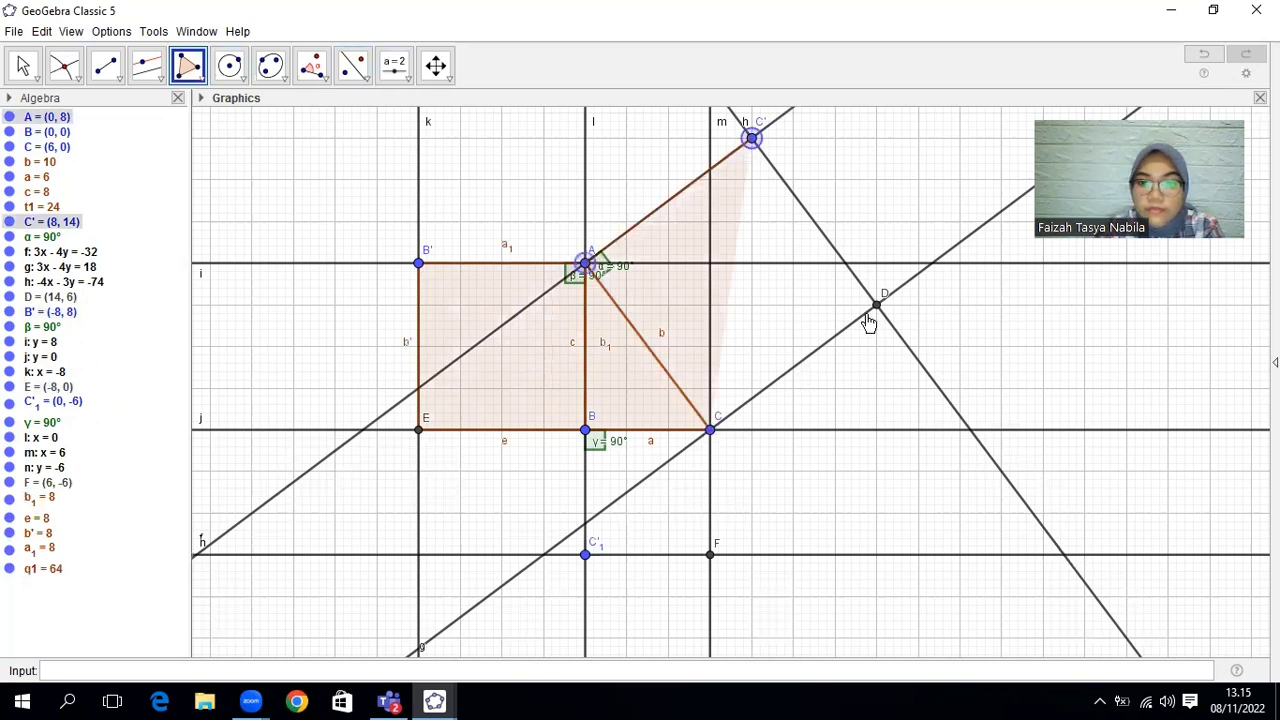
left_click(876, 305)
left_click(751, 137)
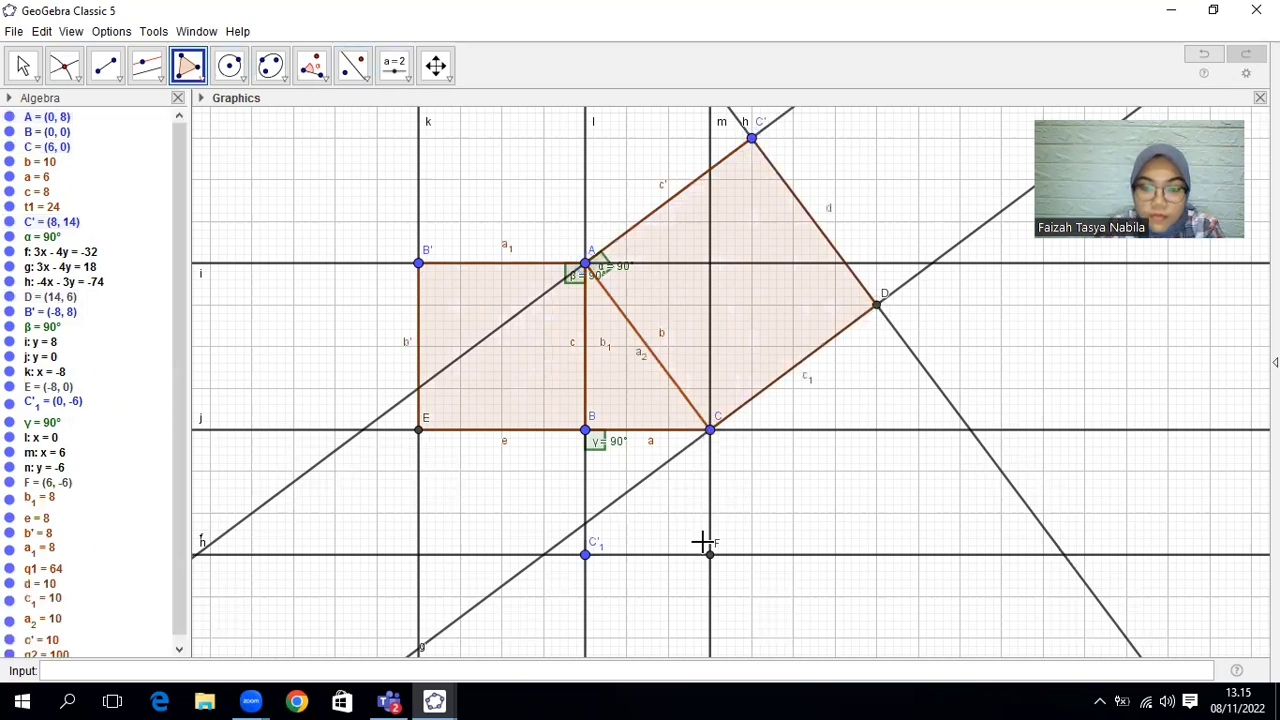
Draw the square polygon on leg BC through points C, F, C'₁ and B.
left_click(710, 431)
left_click(711, 556)
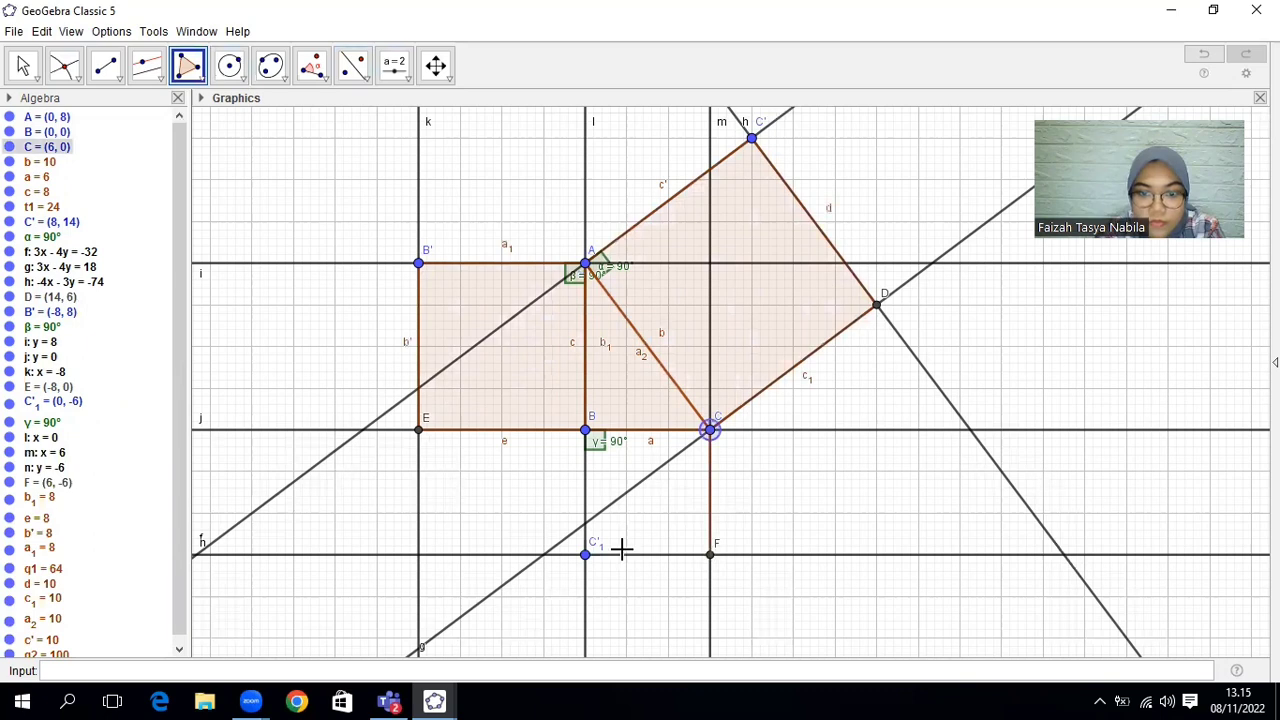
left_click(586, 553)
left_click(586, 431)
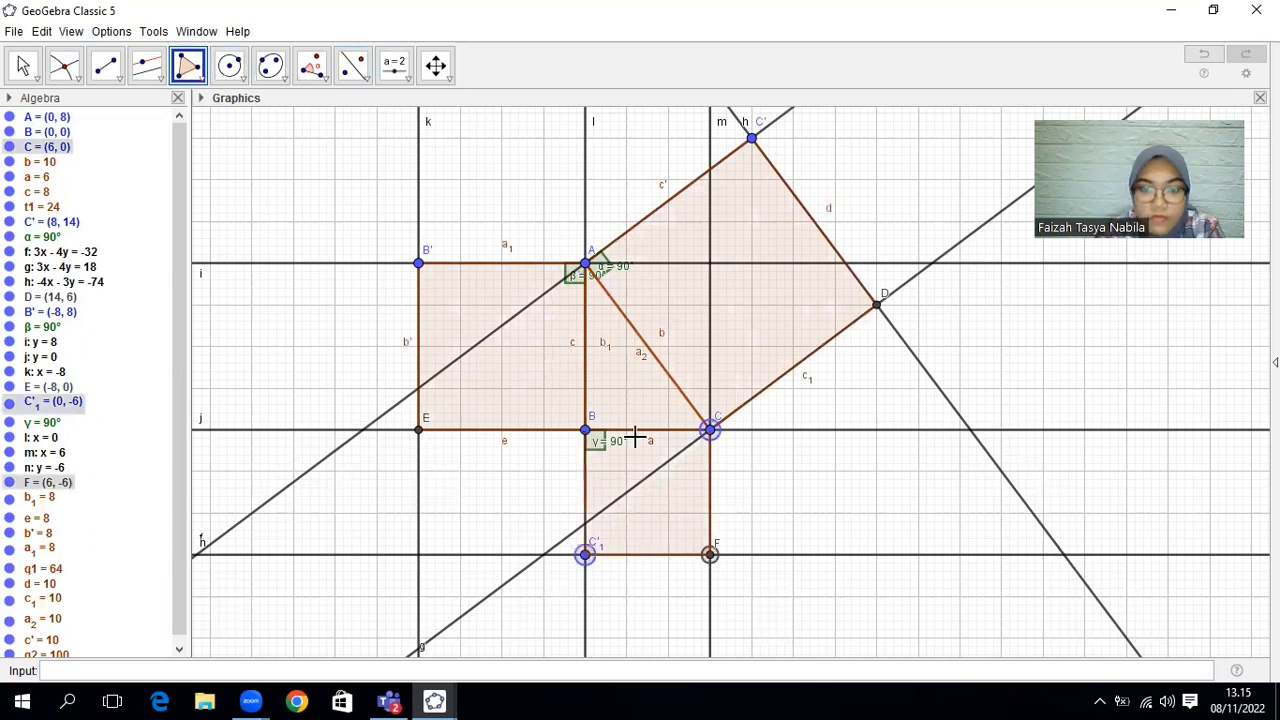
left_click(710, 431)
left_click(710, 431)
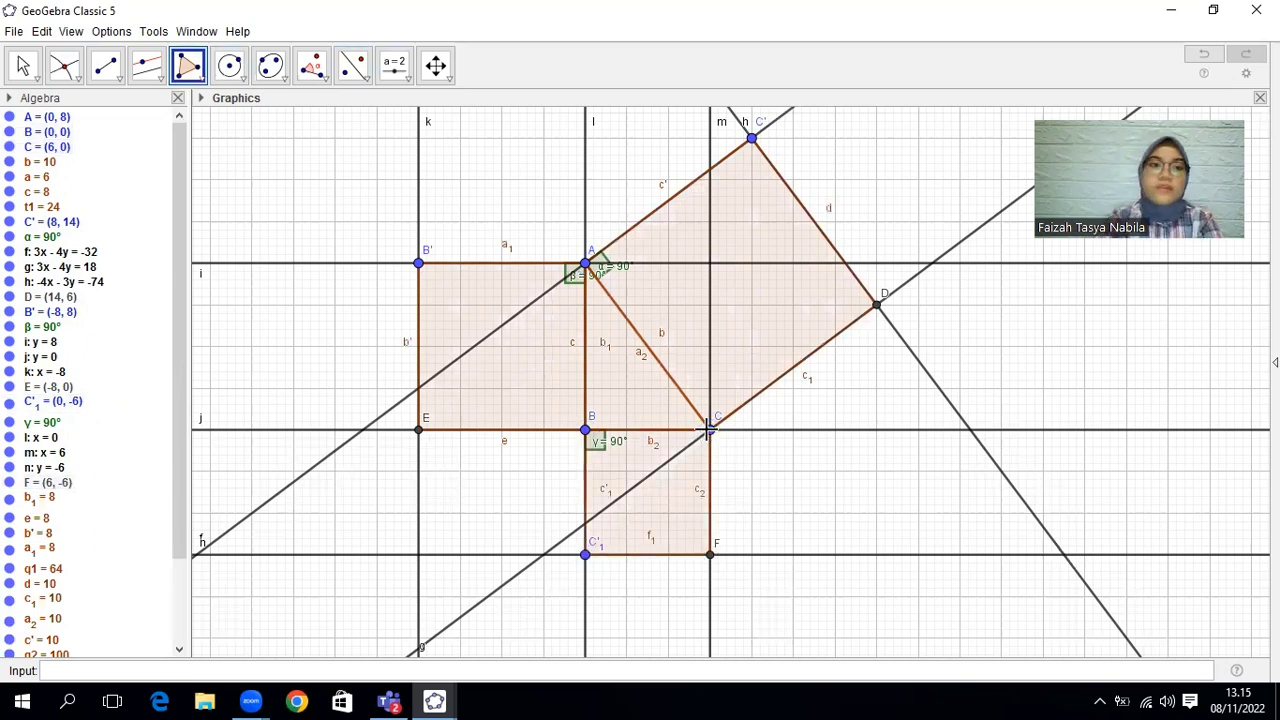
Hide construction lines i, k and l in the graphics view.
left_click(27, 67)
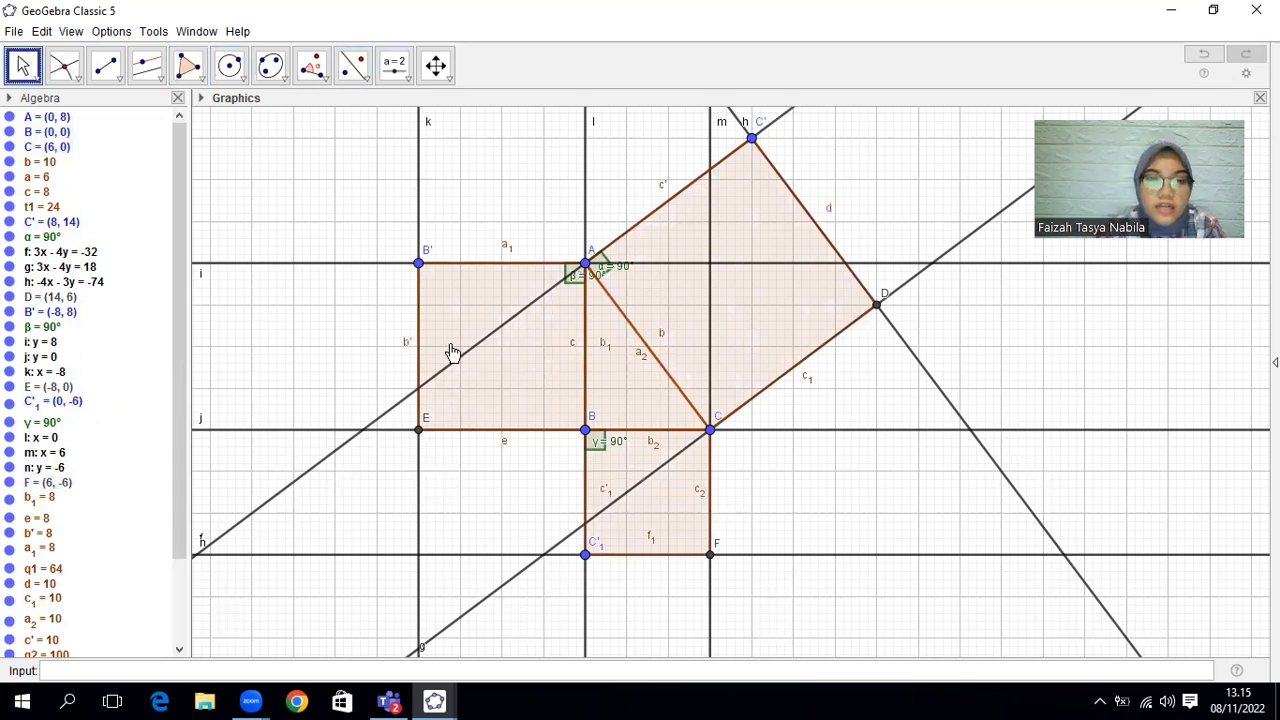
left_click(357, 273)
right_click(356, 264)
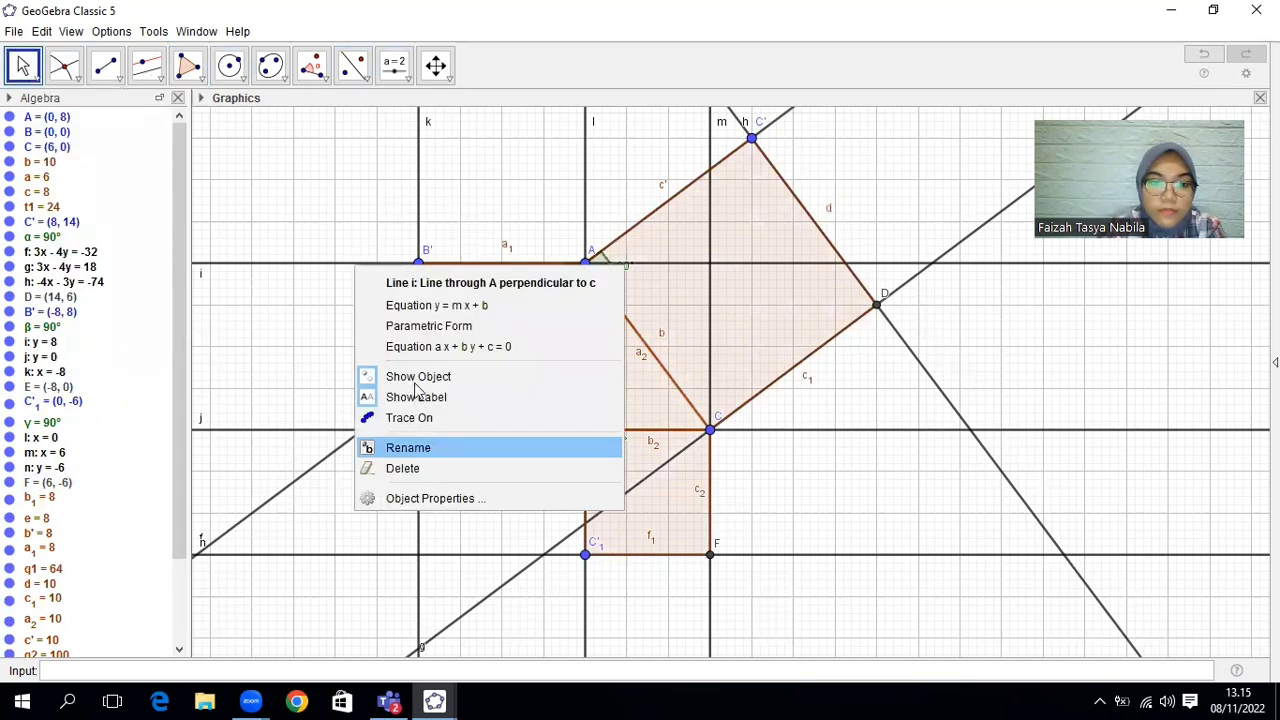
left_click(412, 375)
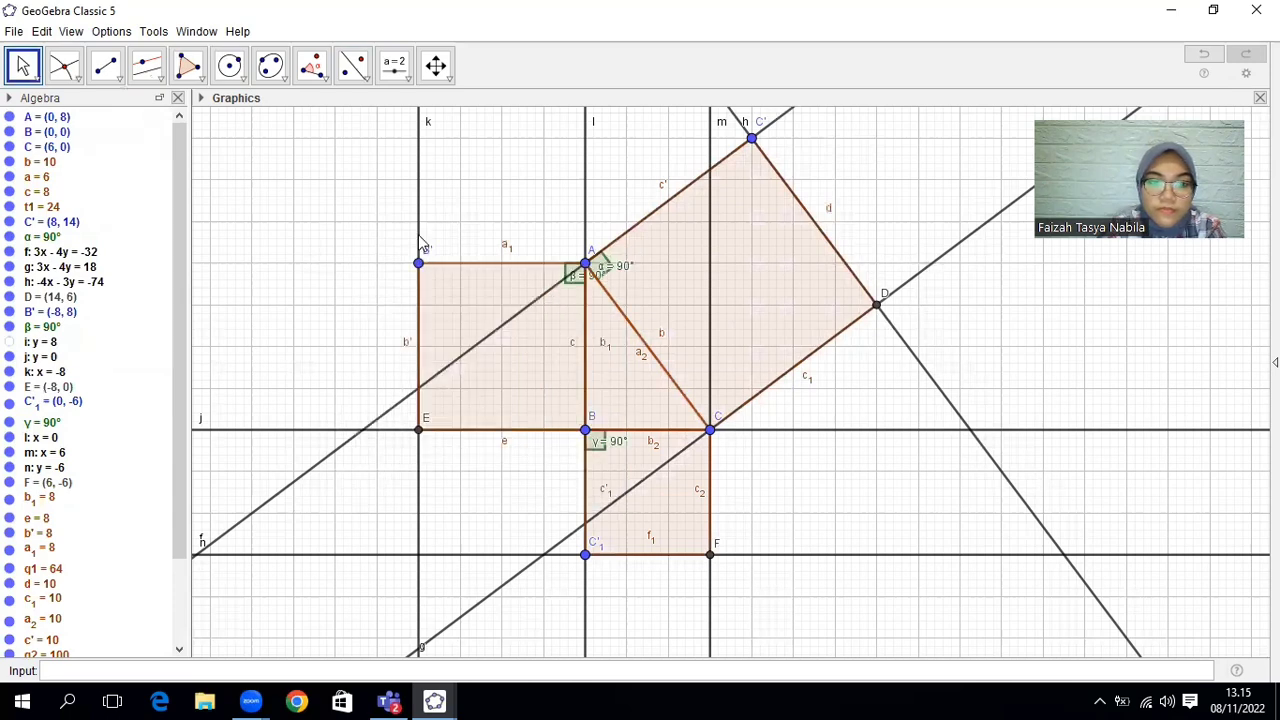
right_click(419, 240)
left_click(476, 348)
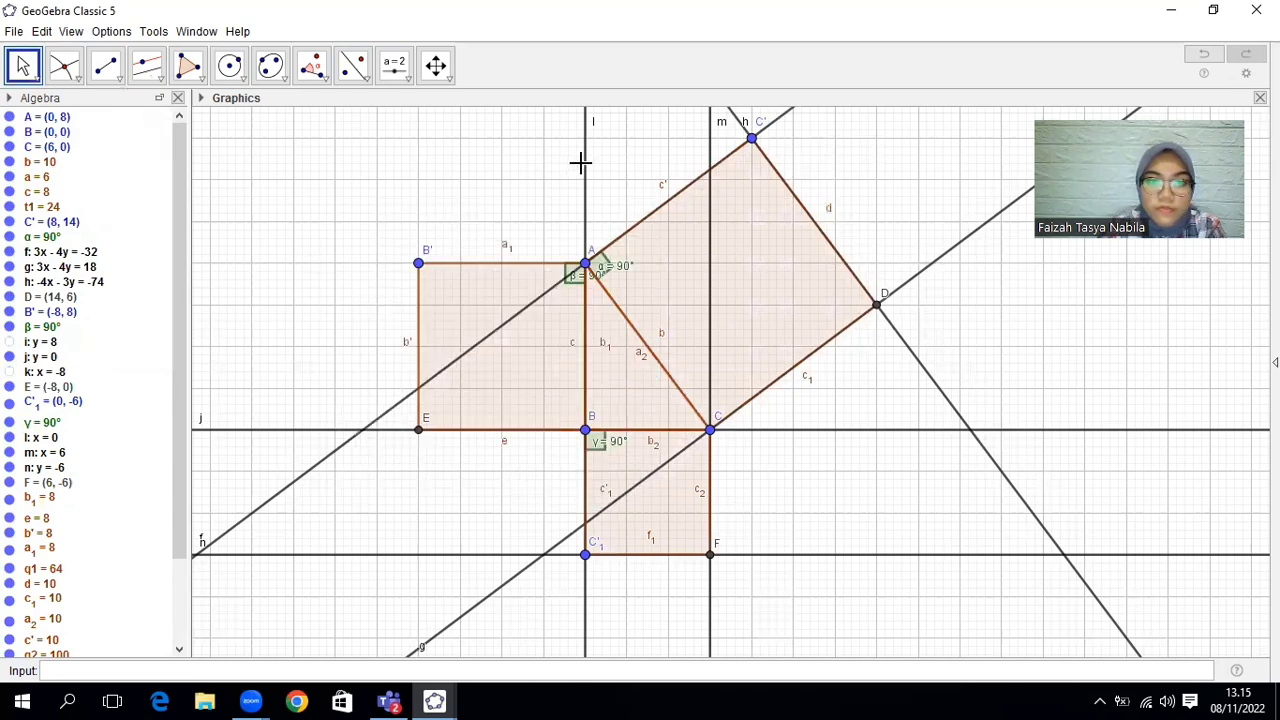
right_click(586, 167)
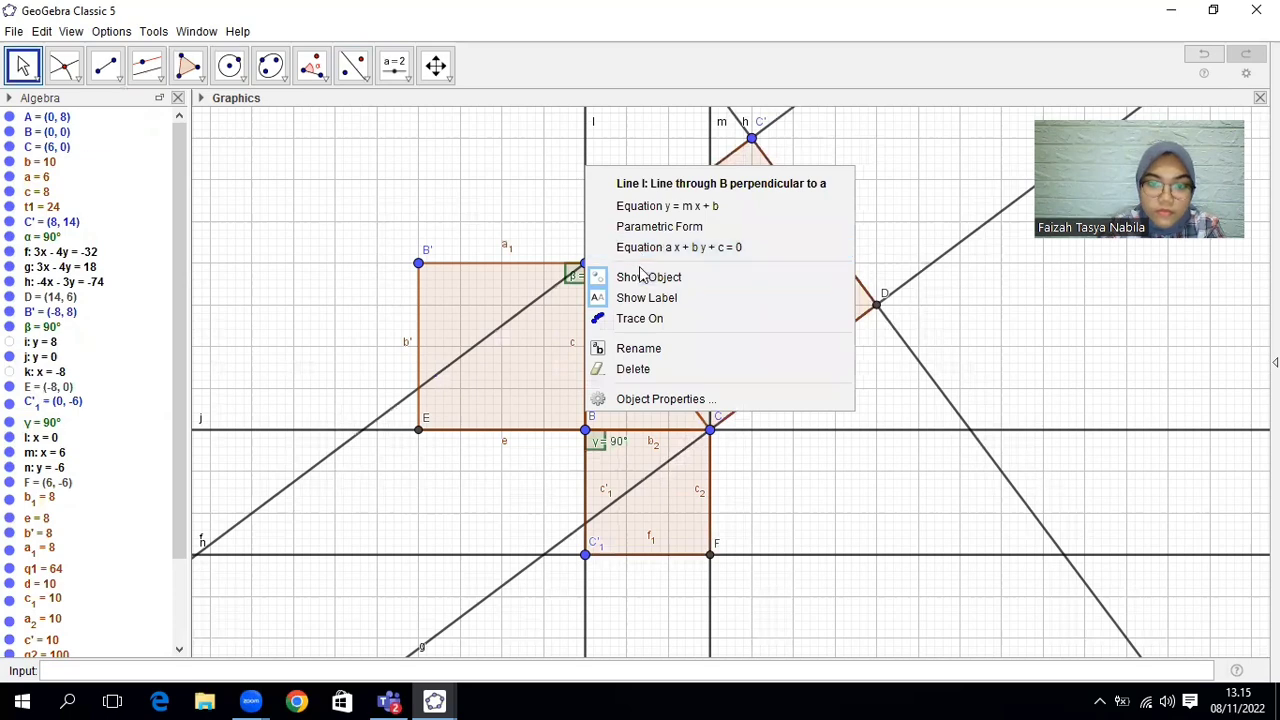
left_click(644, 277)
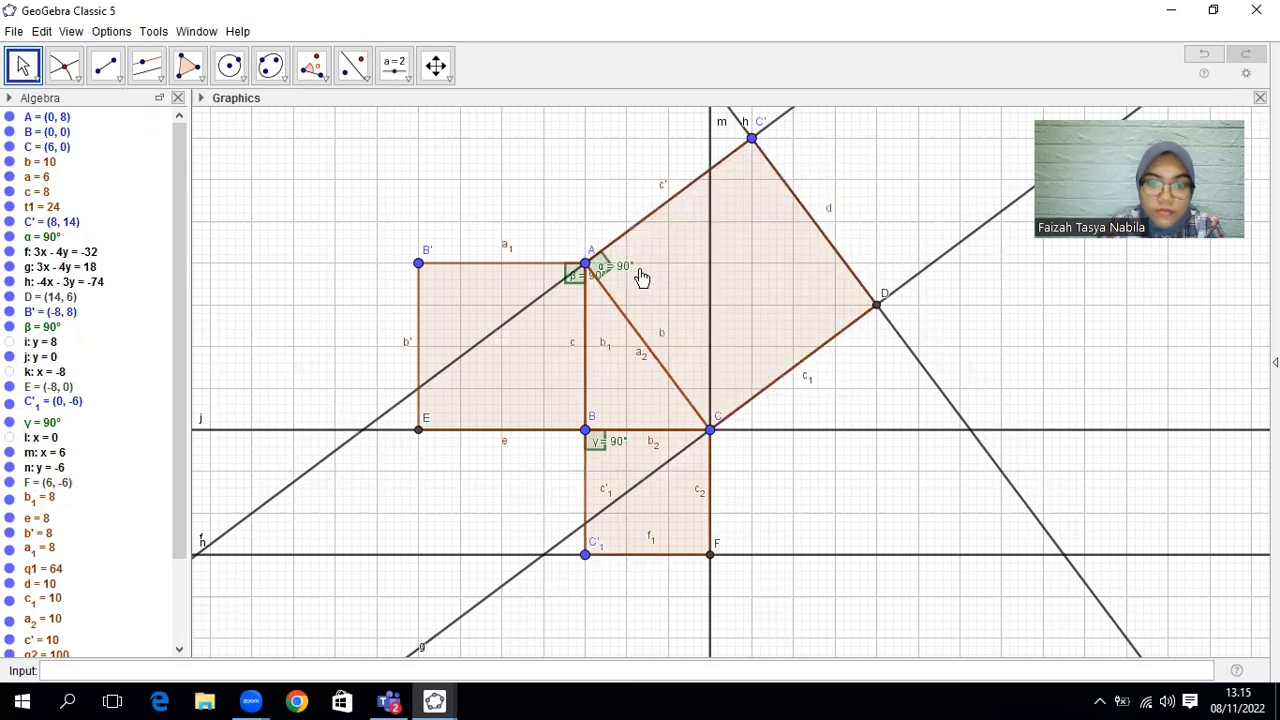
Hide construction lines m, h and f in the graphics view.
right_click(711, 129)
left_click(748, 246)
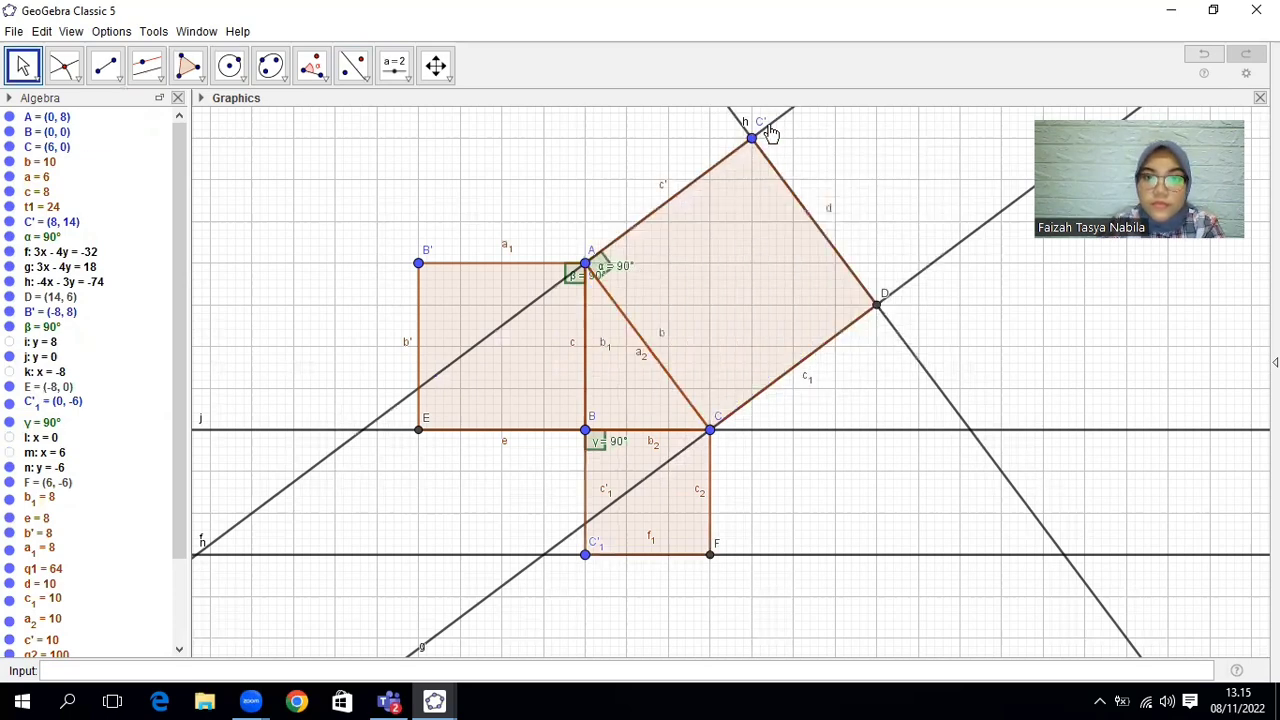
right_click(741, 124)
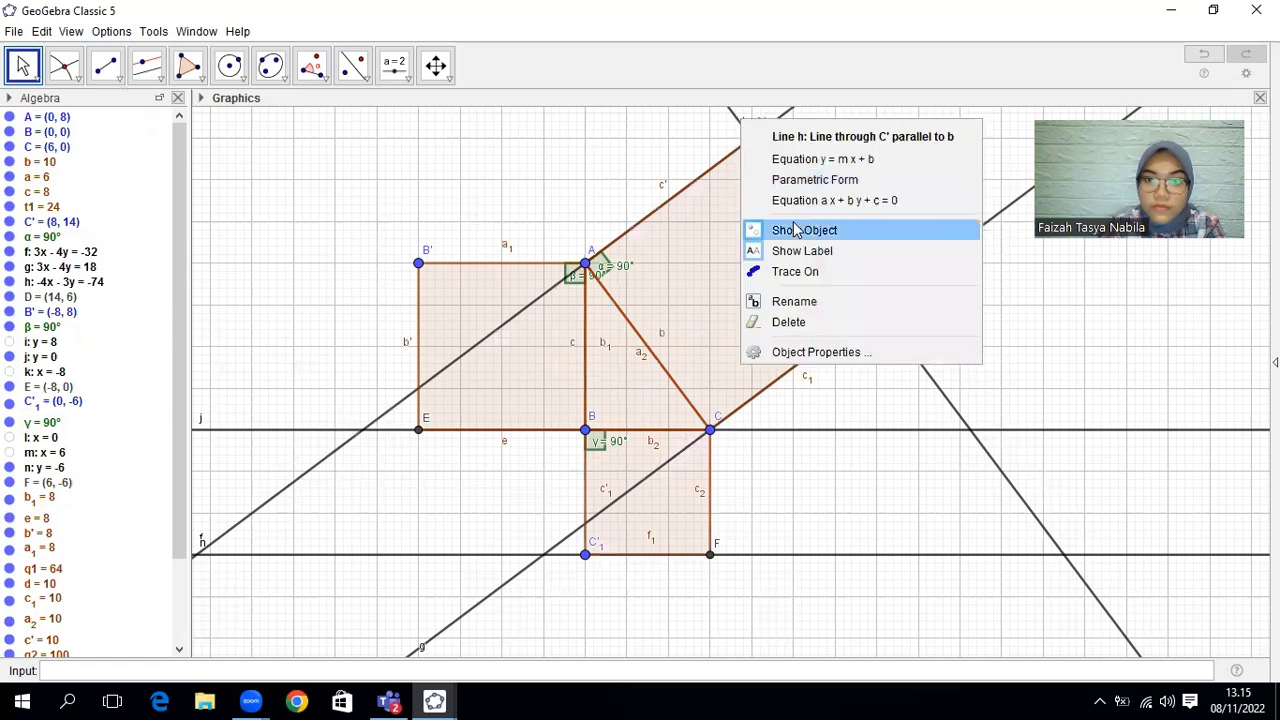
left_click(795, 232)
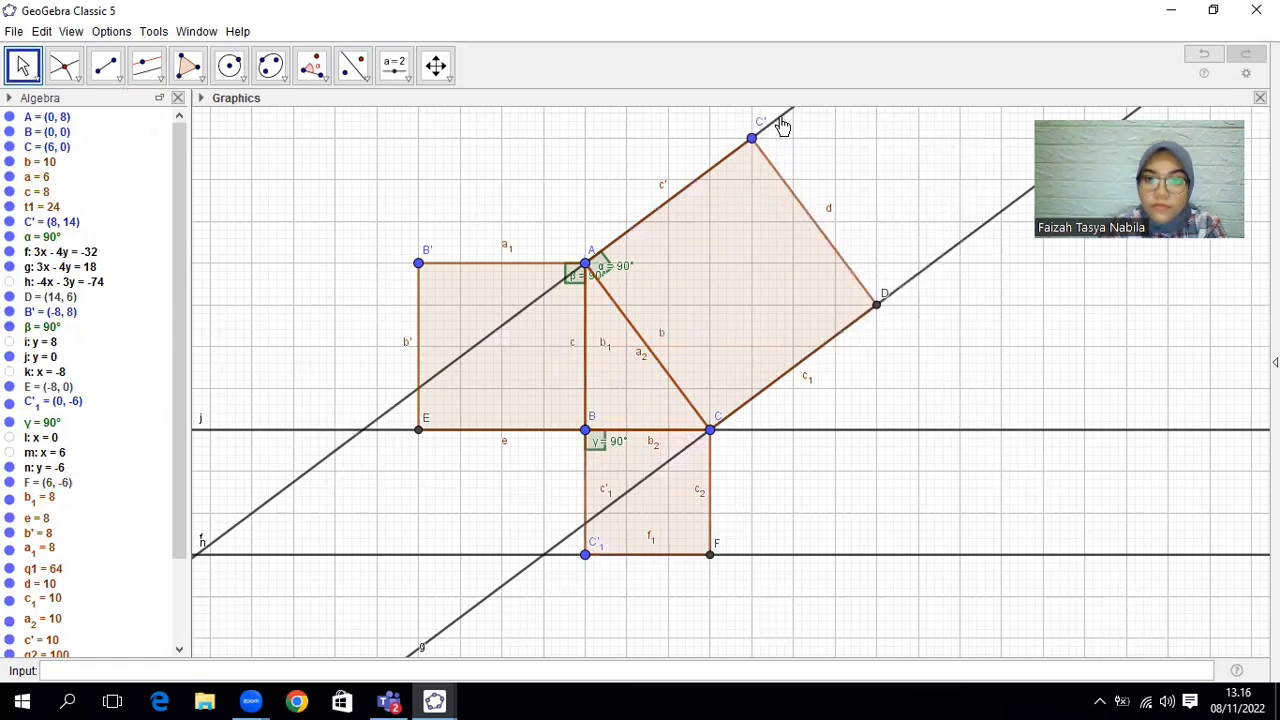
right_click(783, 126)
left_click(848, 232)
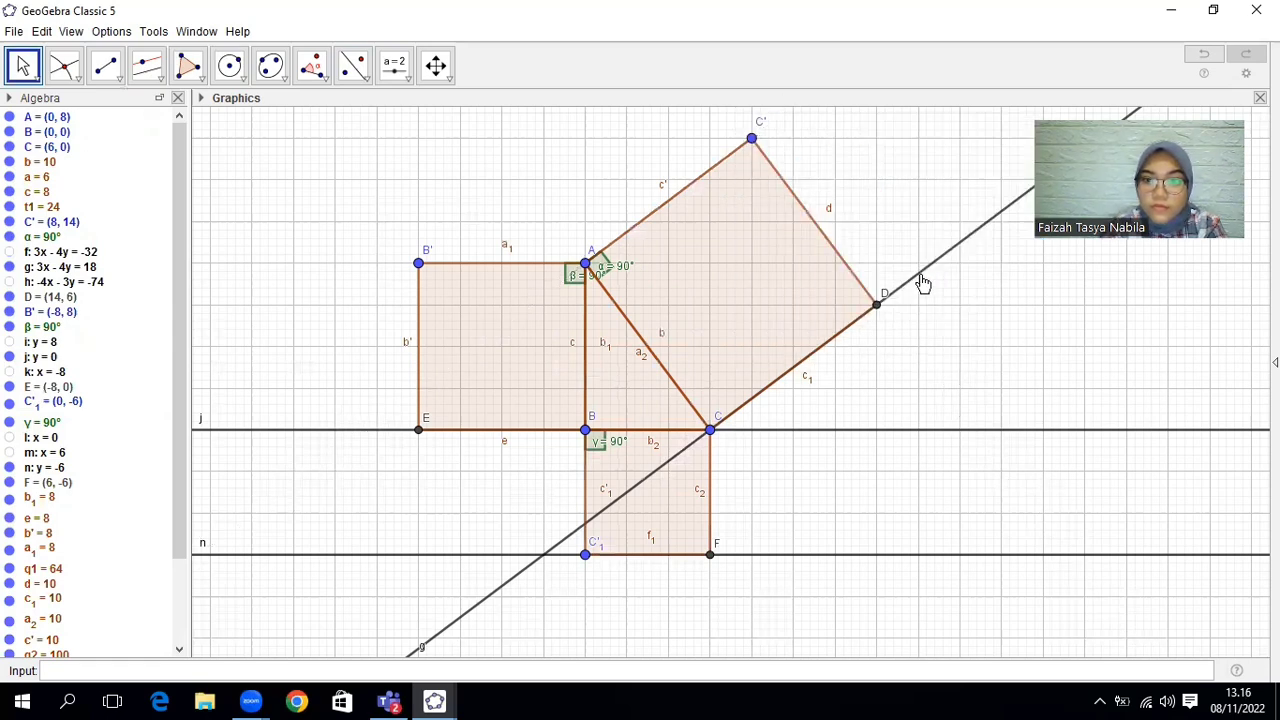
Hide the remaining construction lines g, j and n so only the triangle and its squares are shown.
right_click(917, 279)
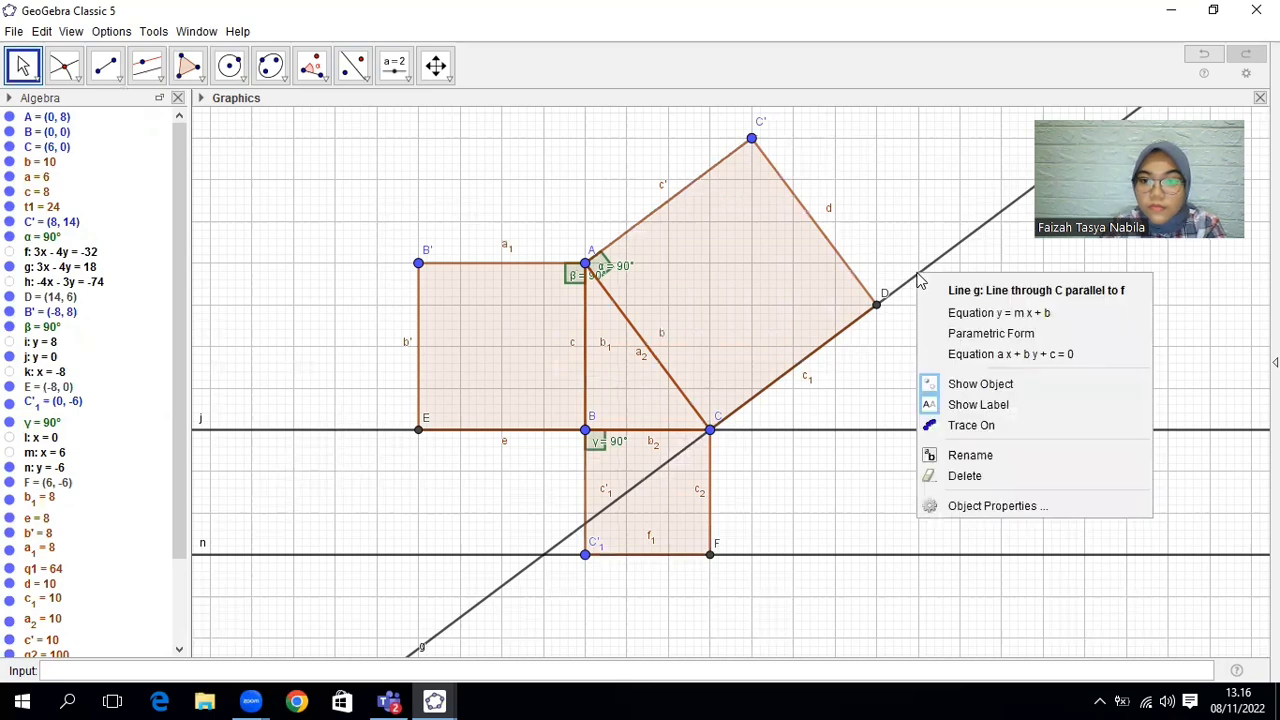
left_click(978, 386)
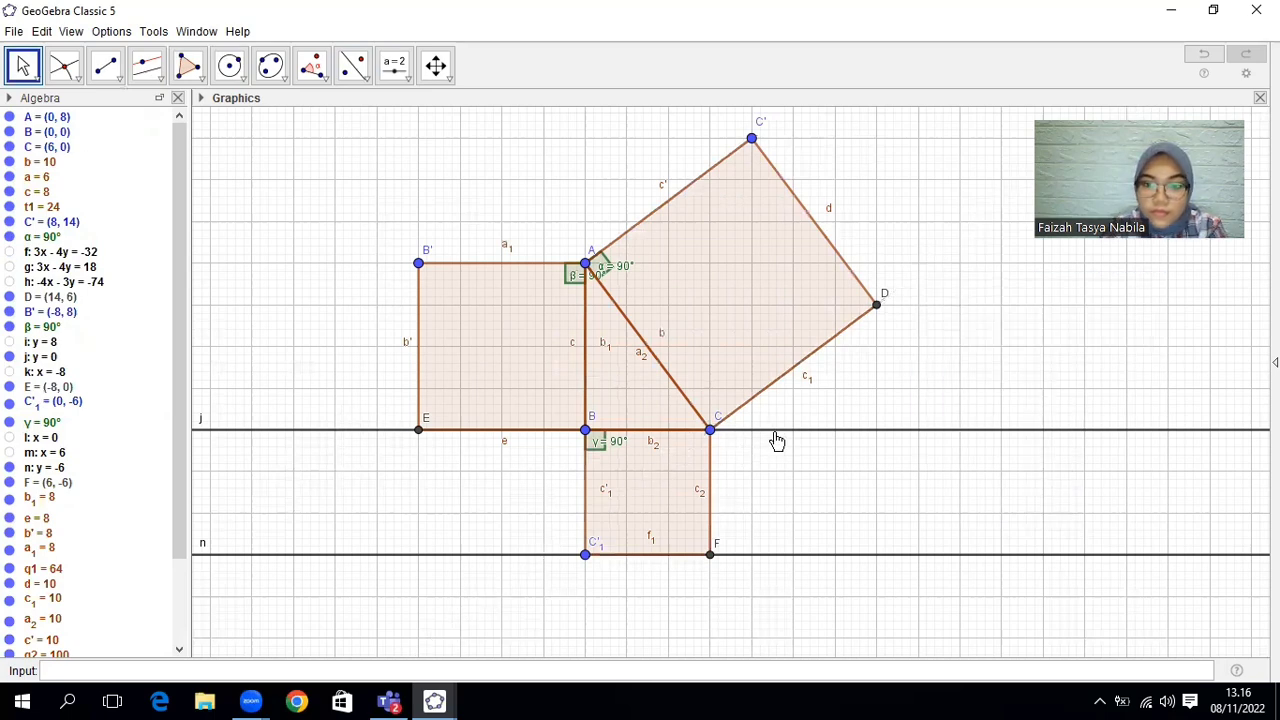
right_click(777, 438)
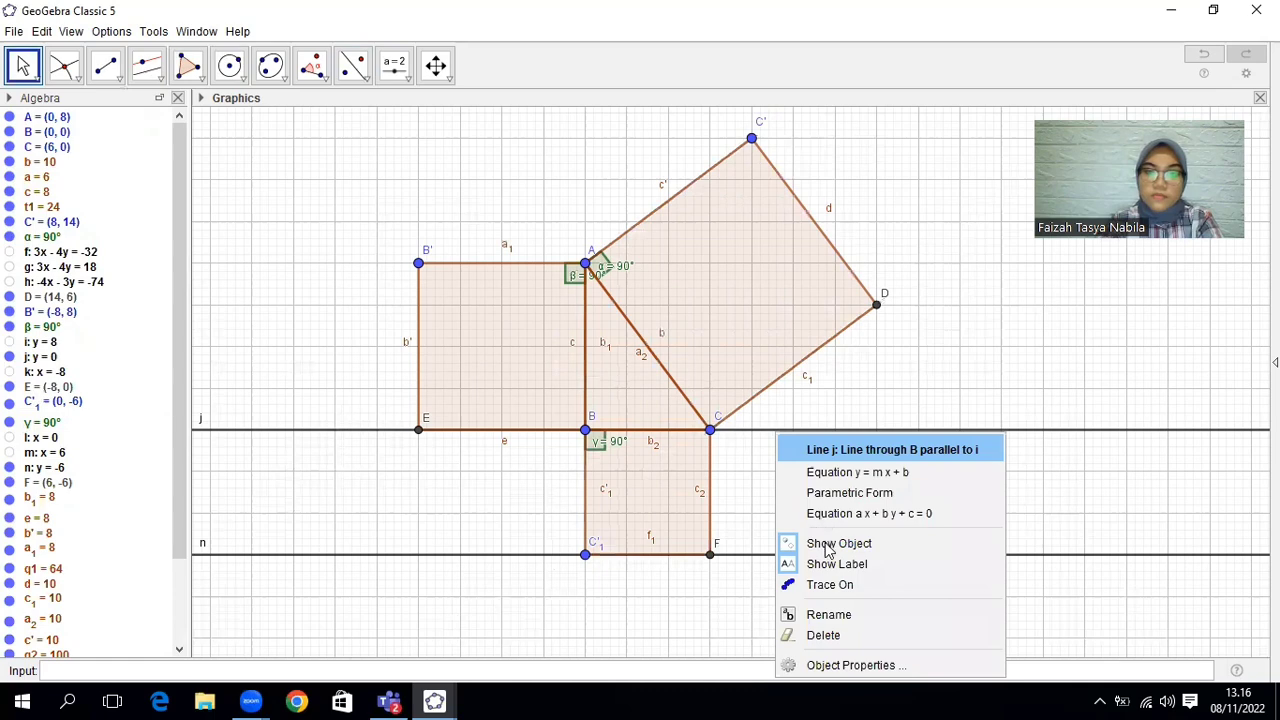
left_click(832, 541)
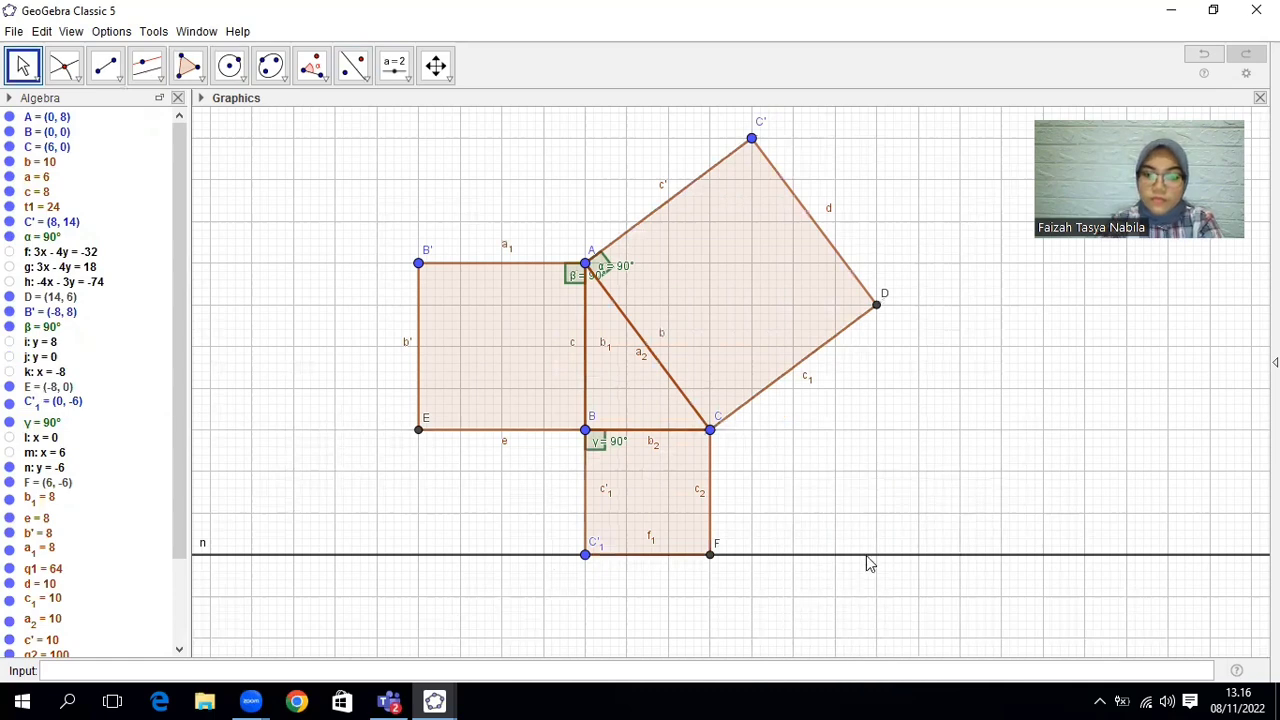
right_click(840, 557)
left_click(870, 584)
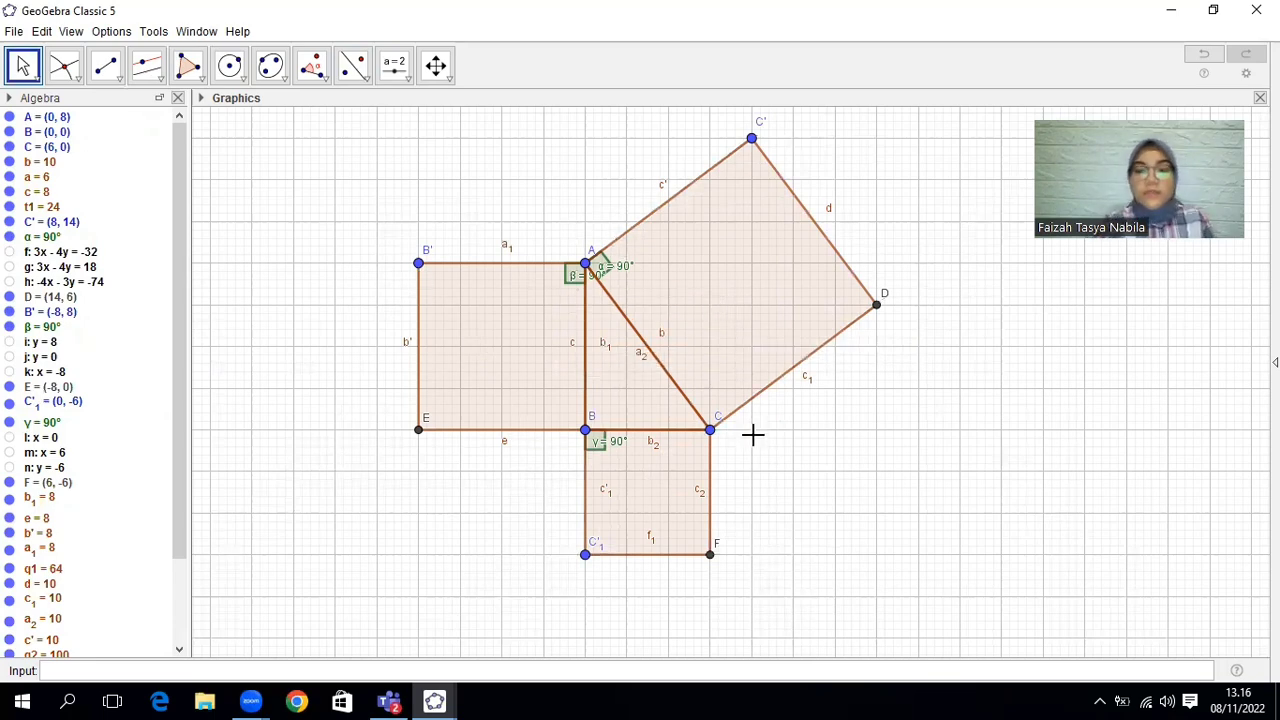
Add area labels to the three squares AB'EB, C'ACD and CFC'₁B with the Area tool.
left_click(324, 70)
left_click(345, 226)
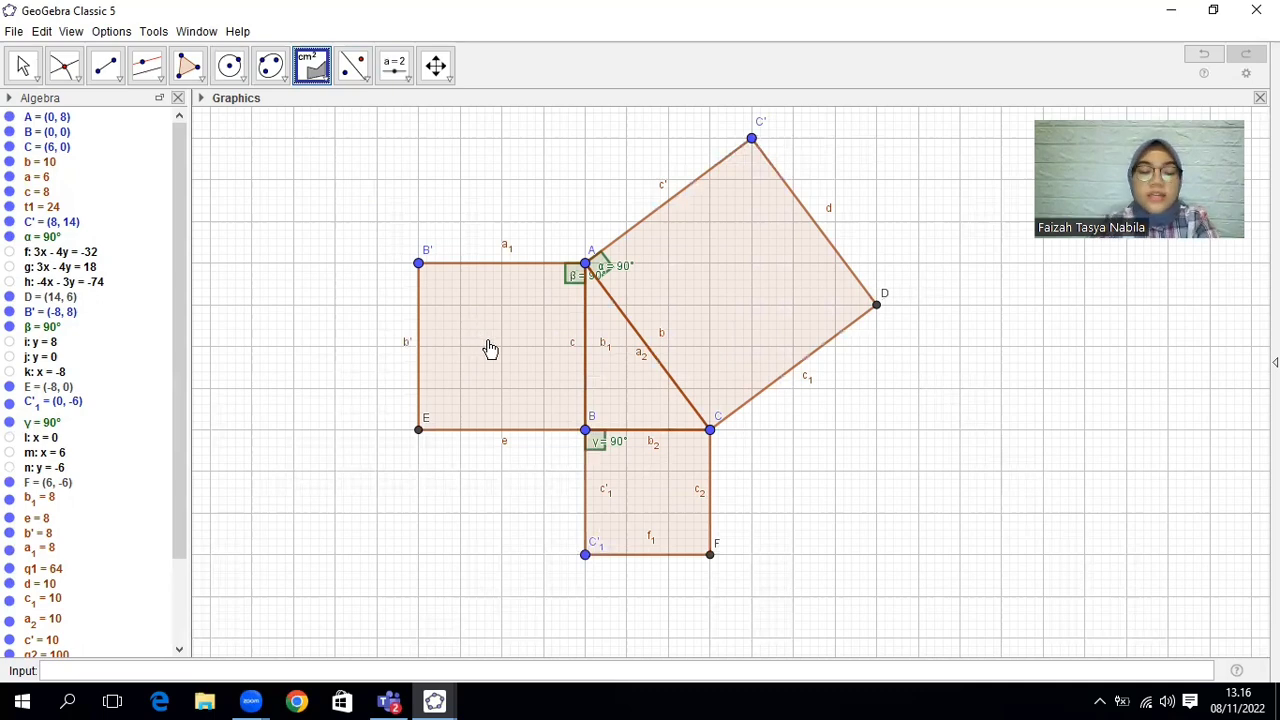
left_click(489, 343)
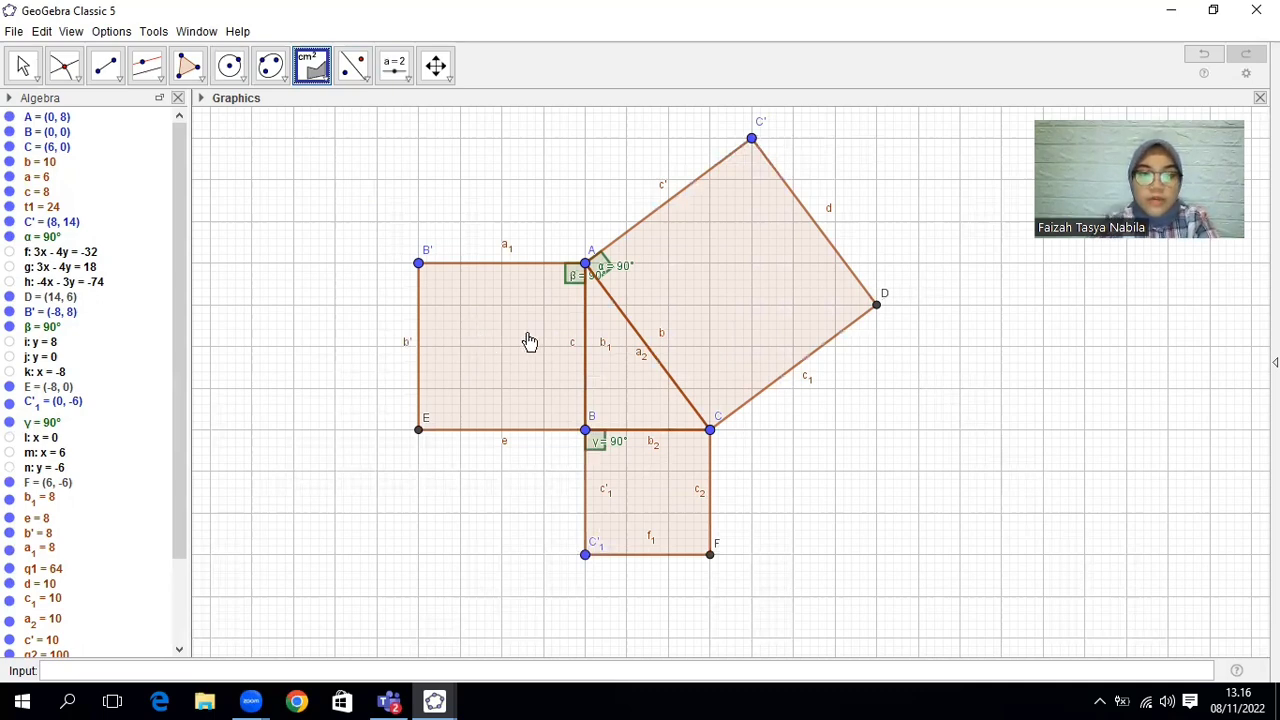
left_click(729, 274)
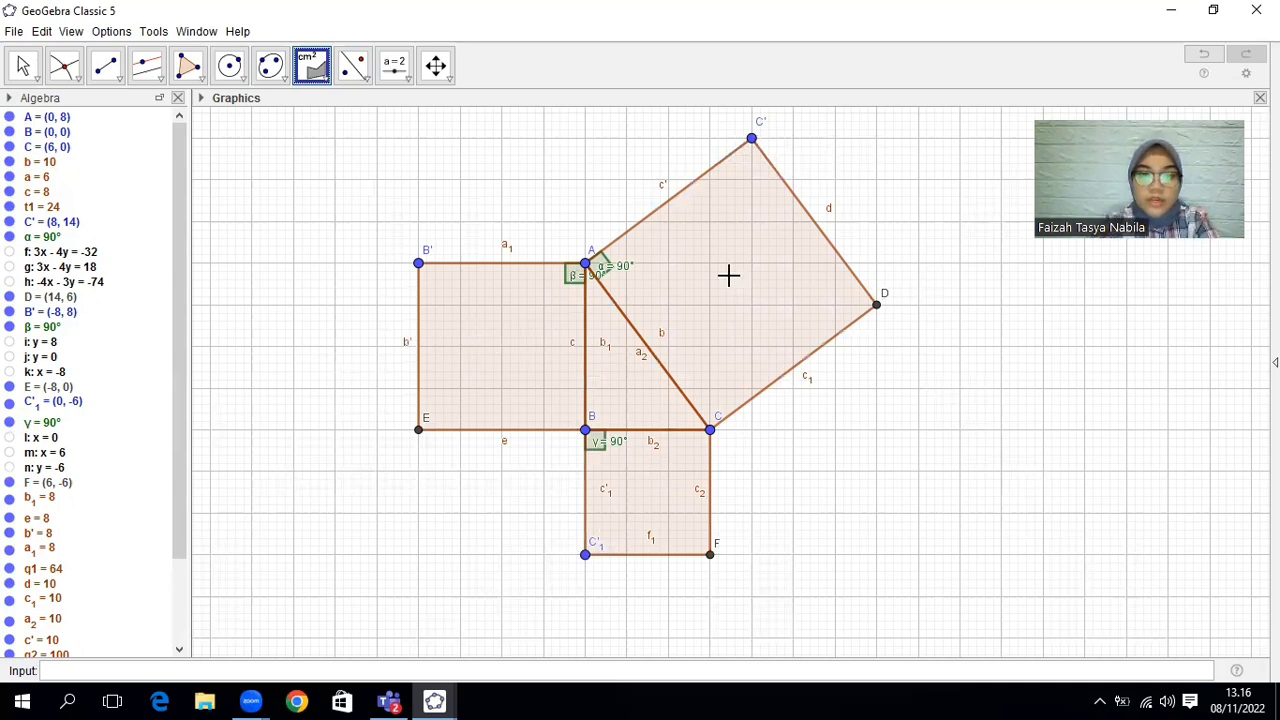
left_click(641, 478)
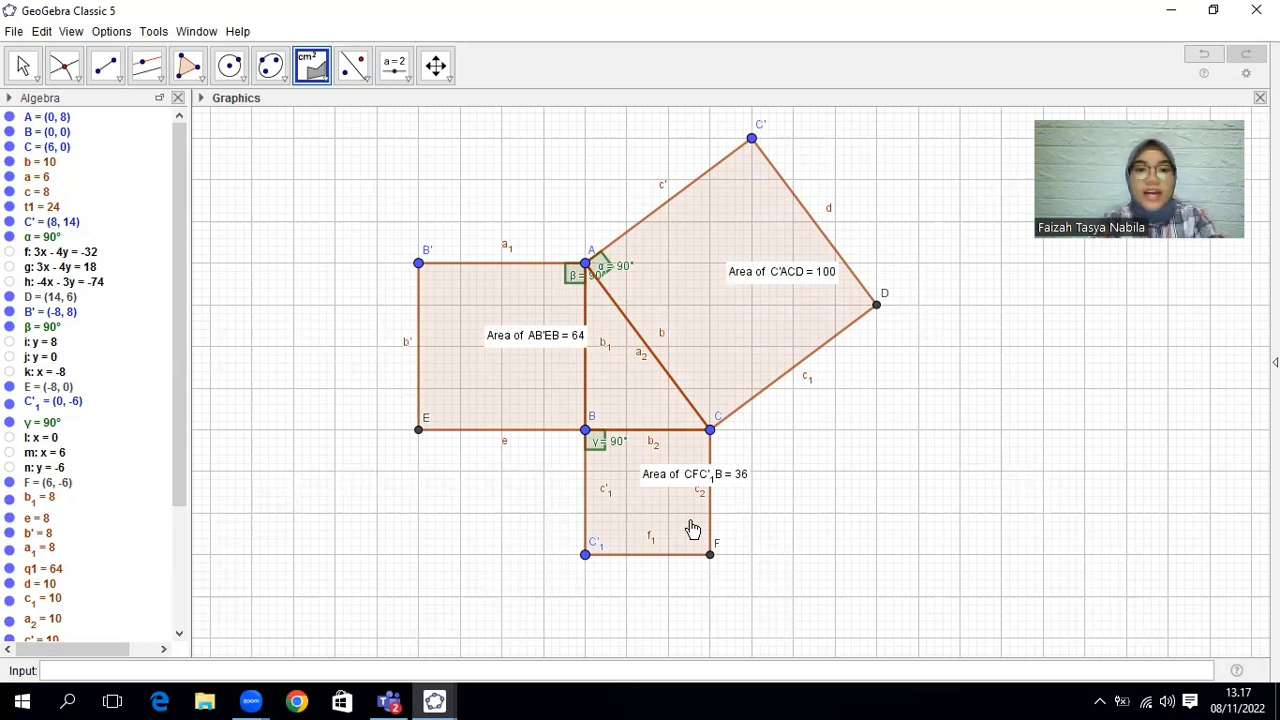
Switch to the other, blank GeoGebra window and show the coordinate axes in its graphics view.
mouse_move(434, 700)
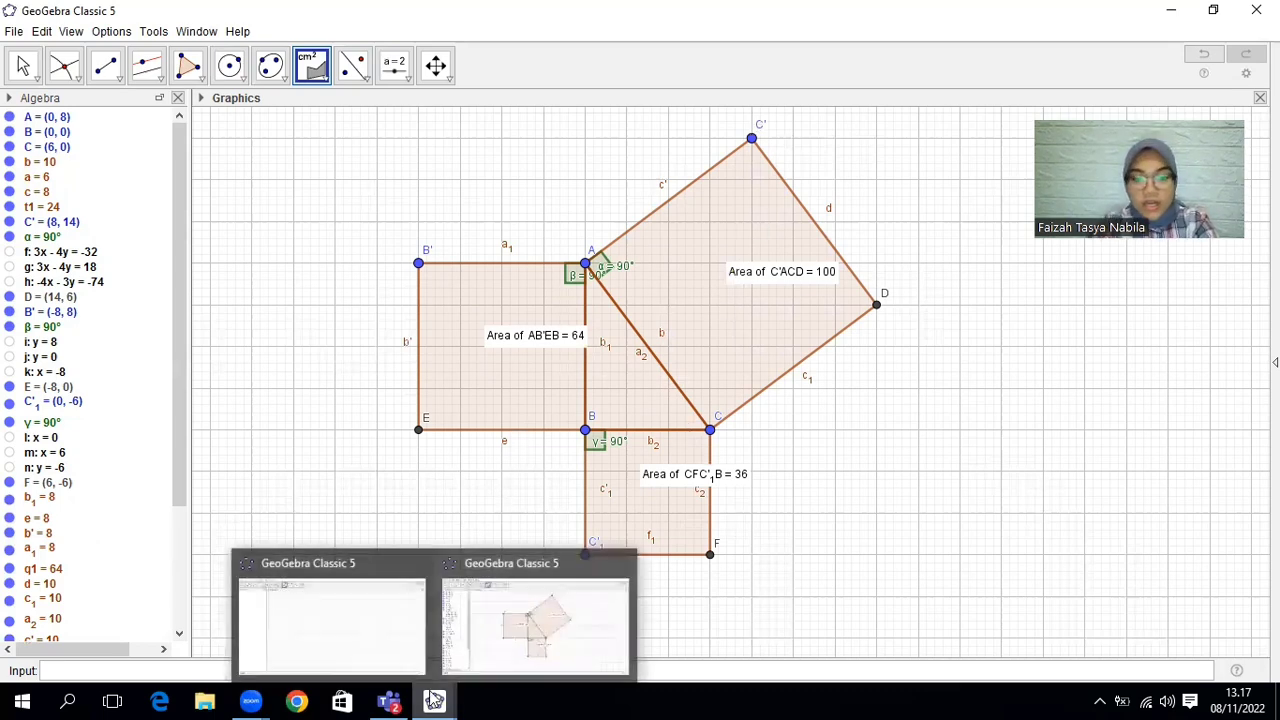
left_click(363, 630)
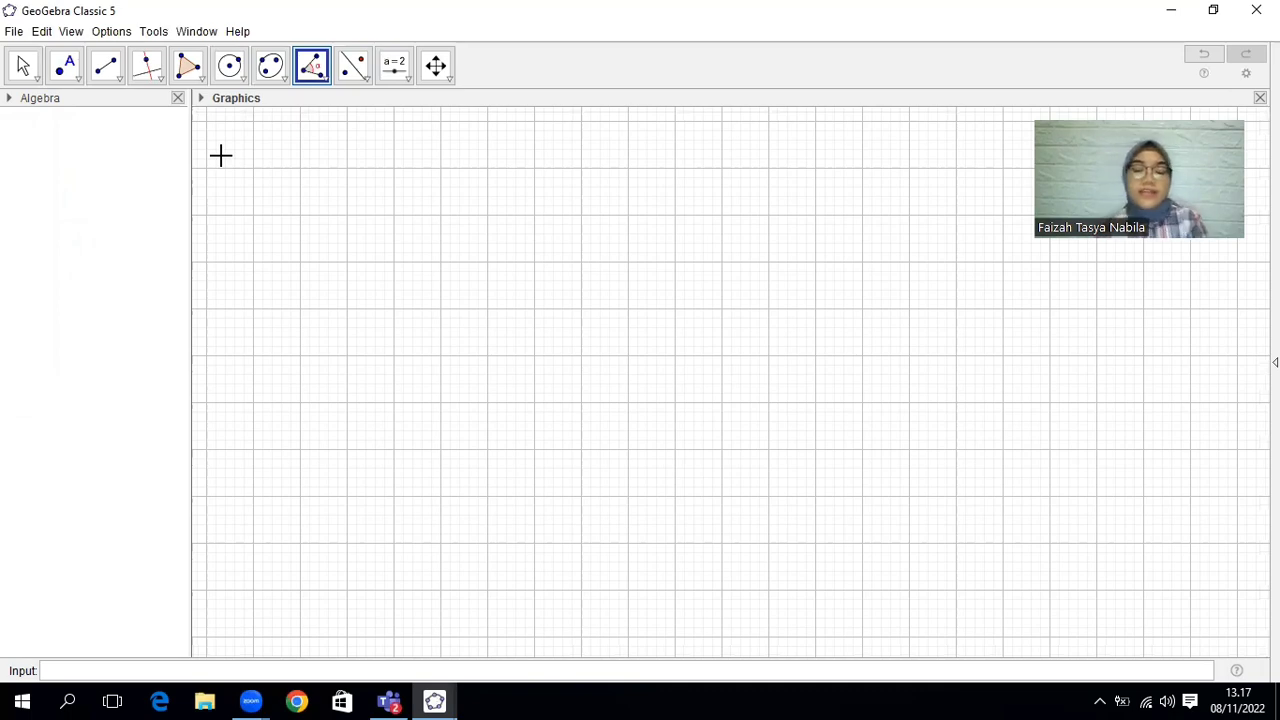
left_click(66, 72)
left_click(66, 72)
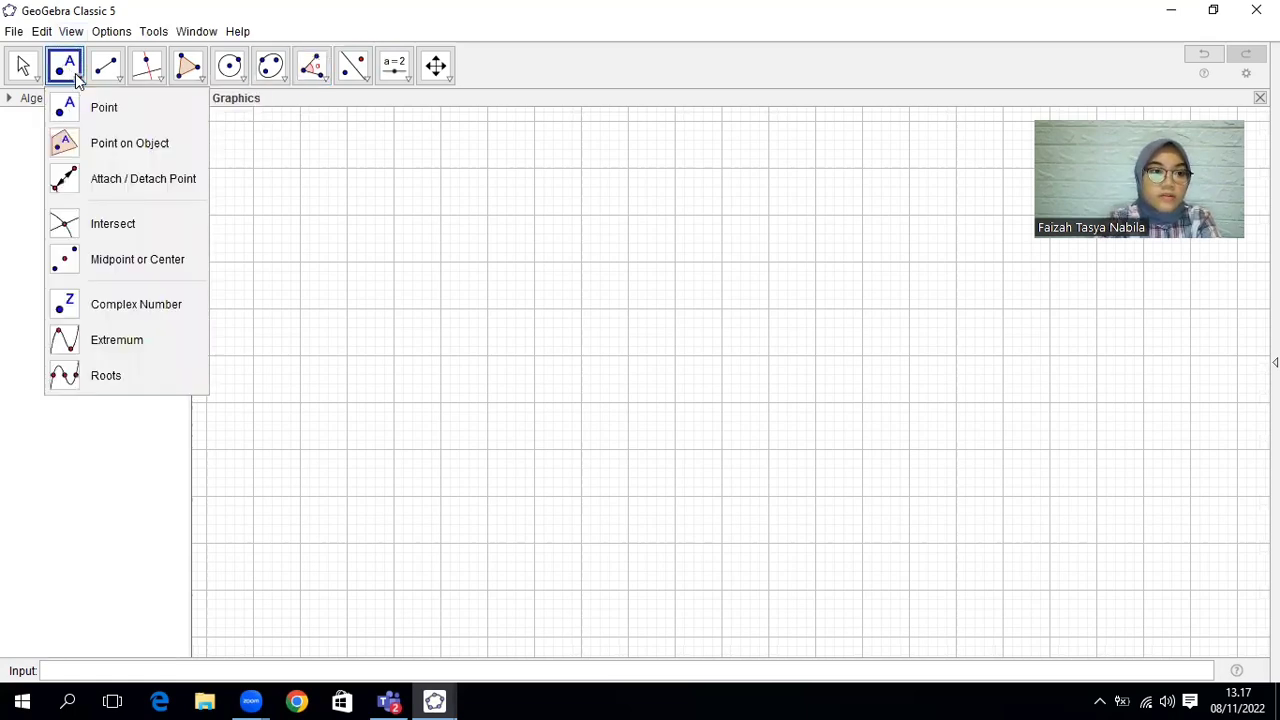
left_click(23, 66)
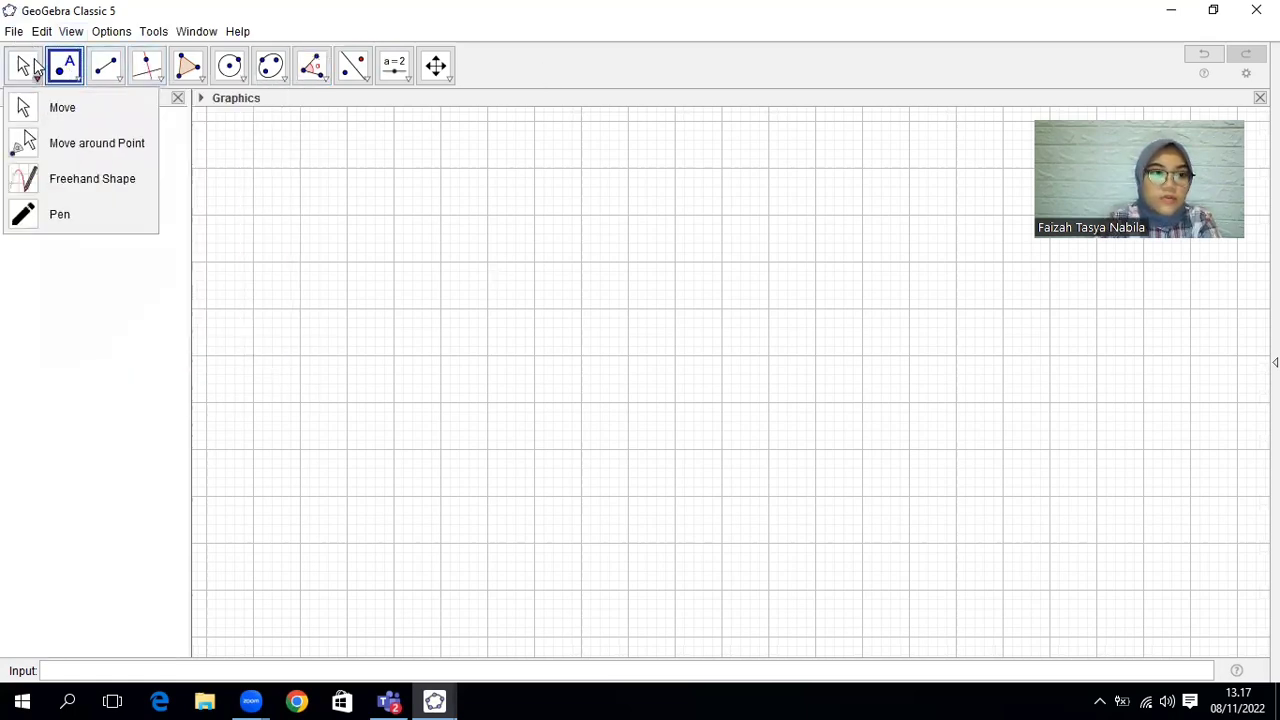
right_click(620, 271)
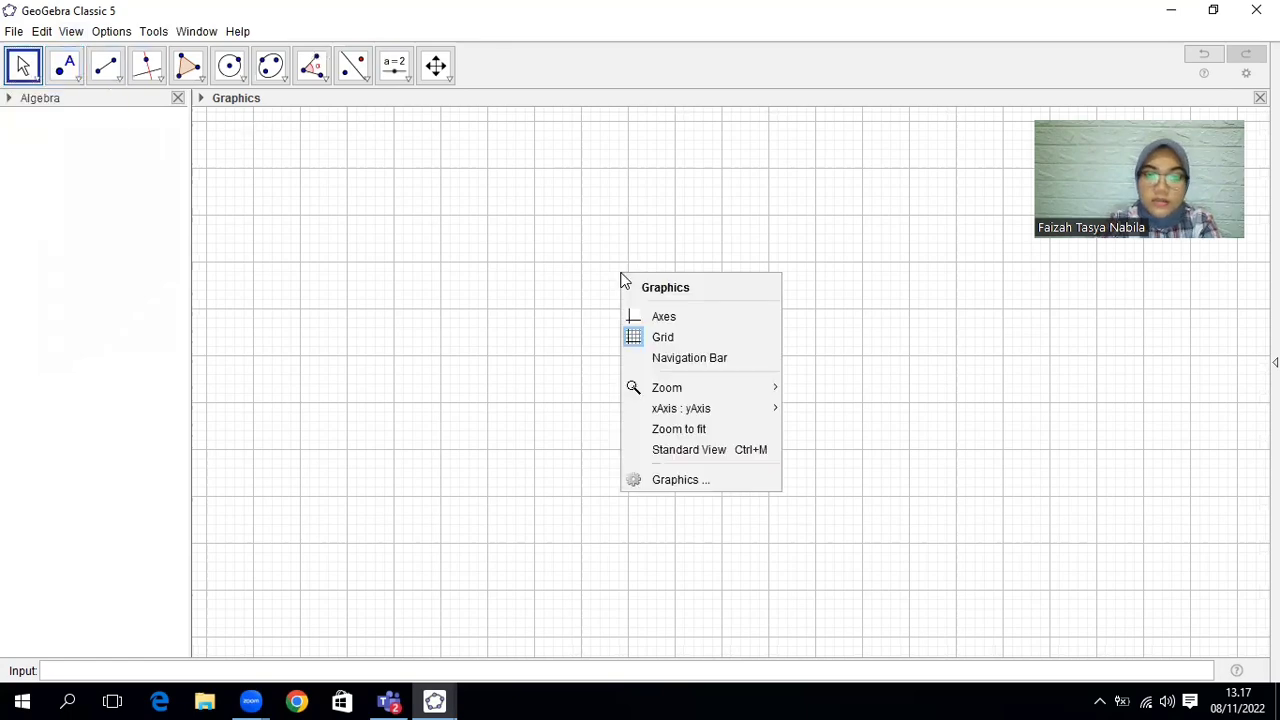
left_click(703, 315)
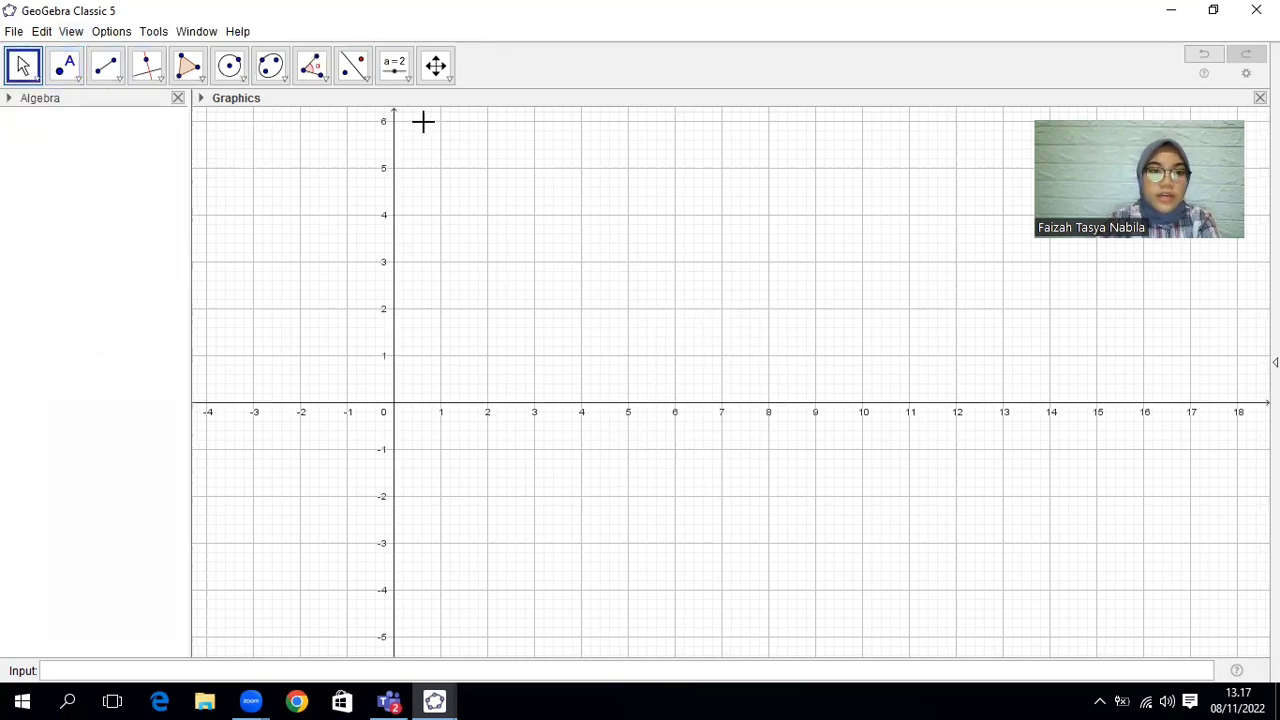
Place point A at (4, 1) in the graphics view.
left_click(64, 72)
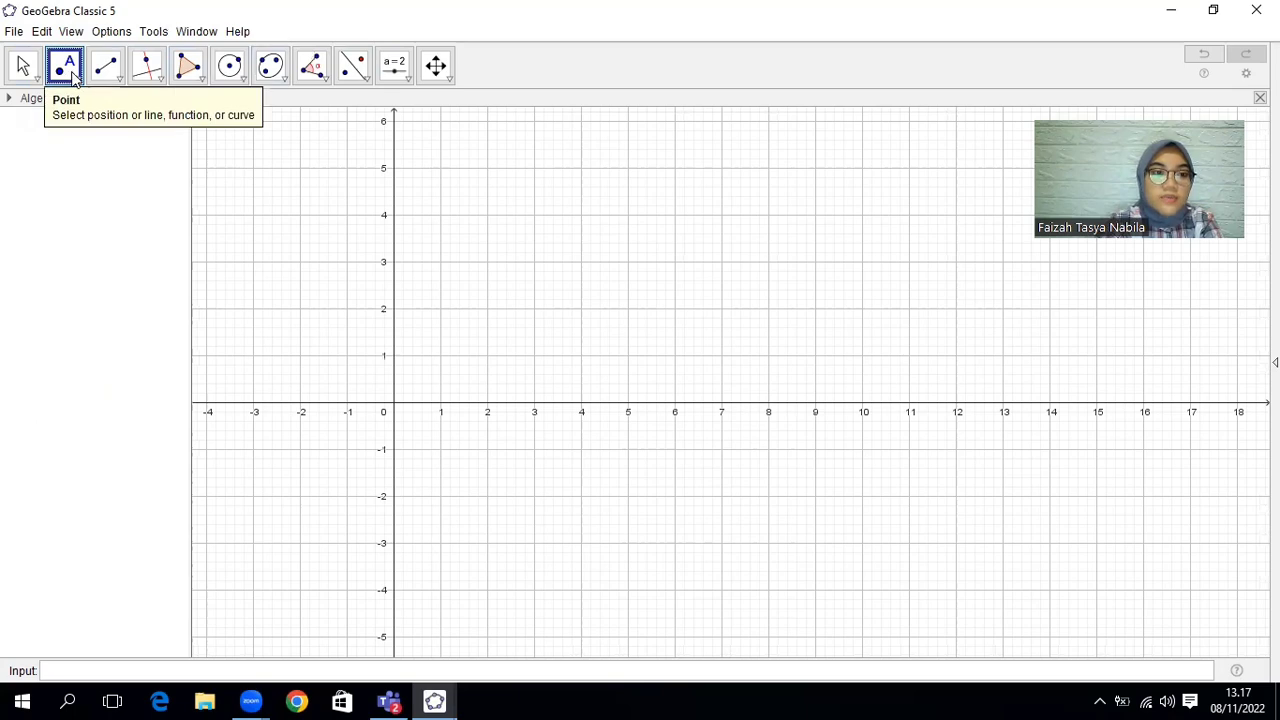
left_click(74, 79)
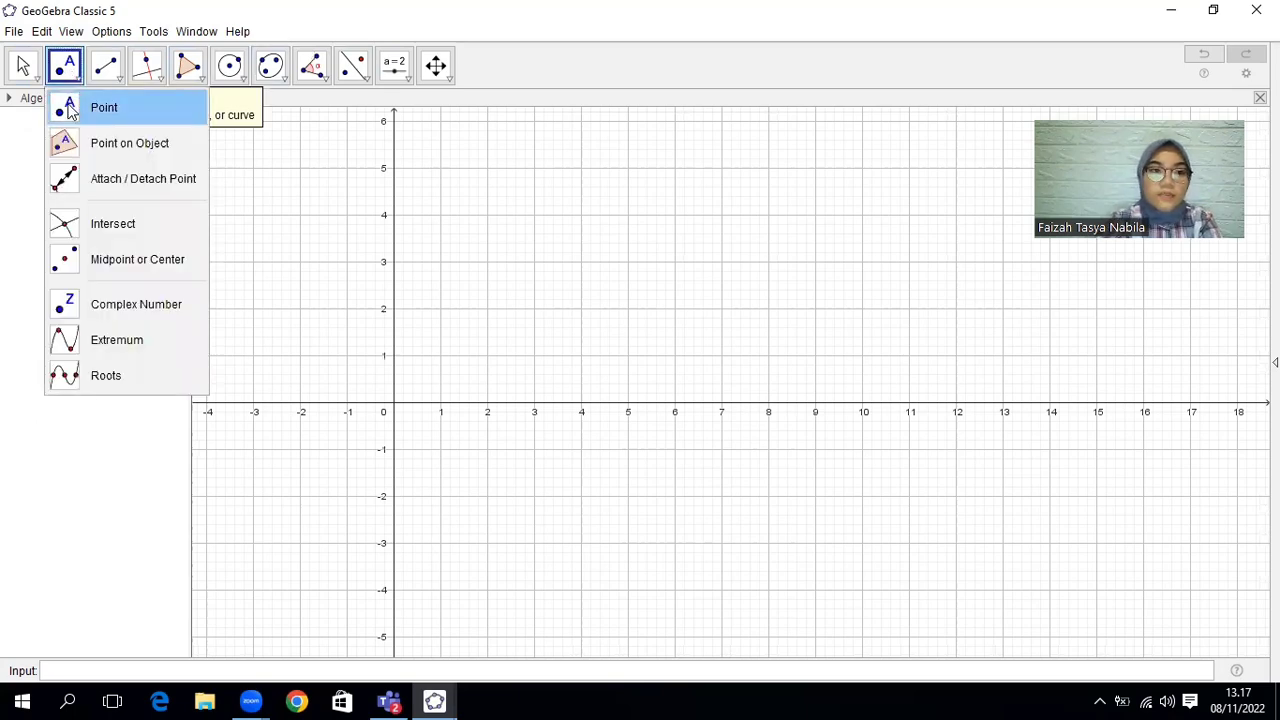
left_click(70, 112)
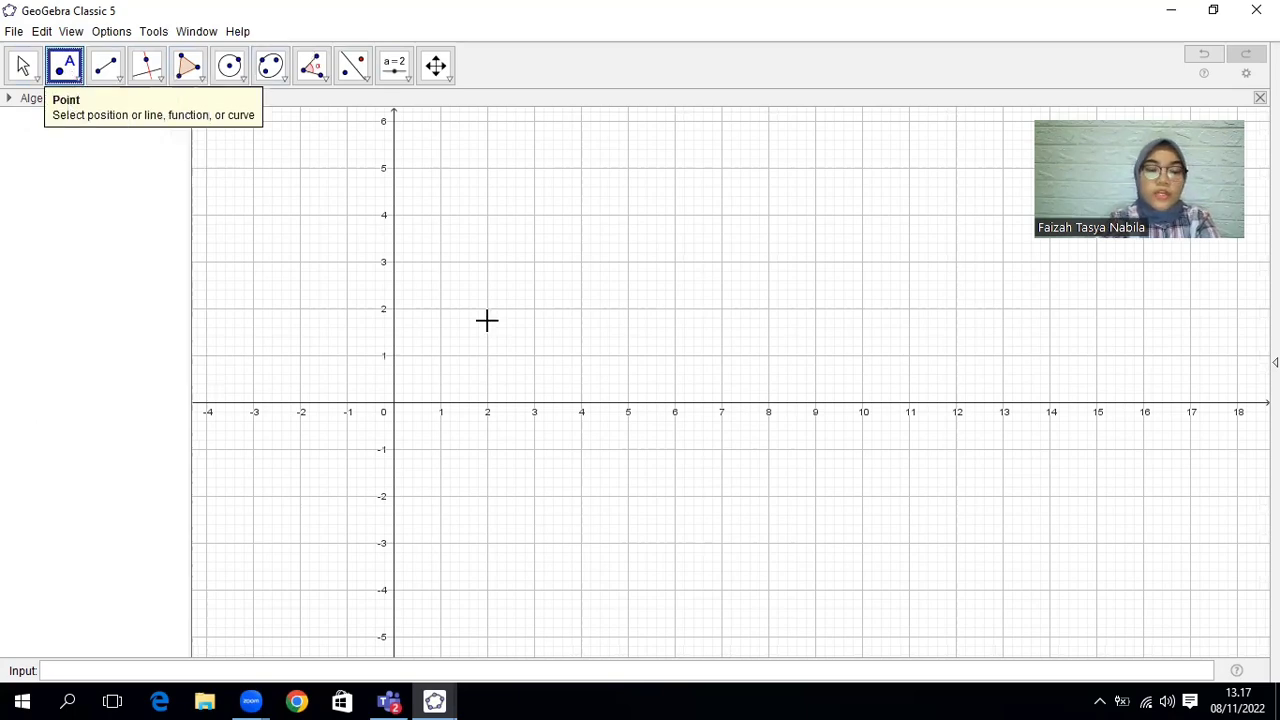
left_click(581, 355)
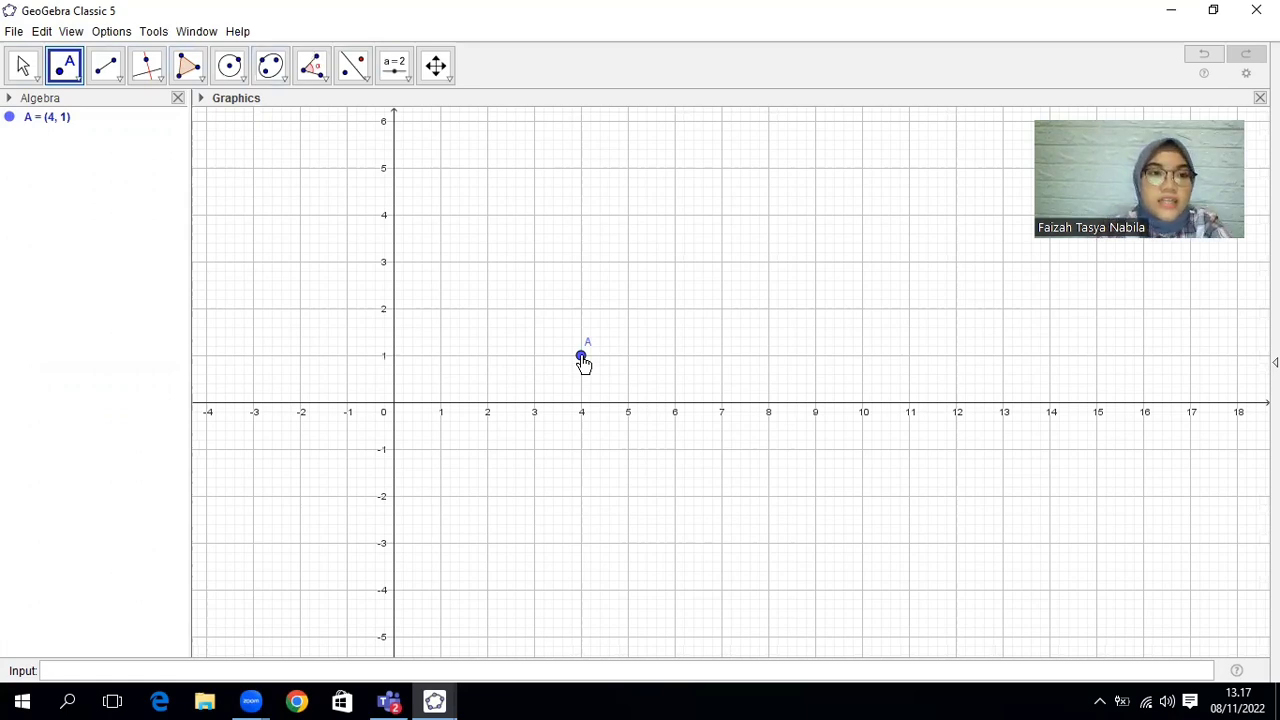
Draw a circle centred at A that passes through a new point B at (6, -1).
left_click(243, 80)
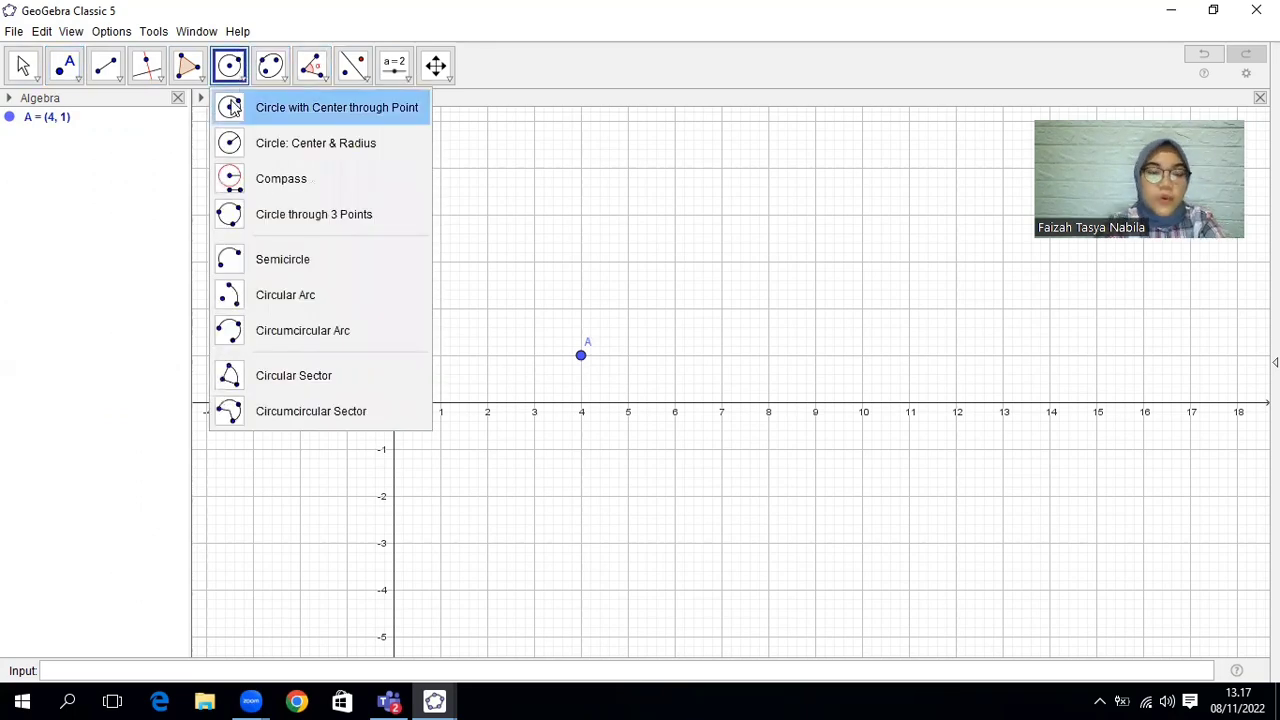
left_click(231, 106)
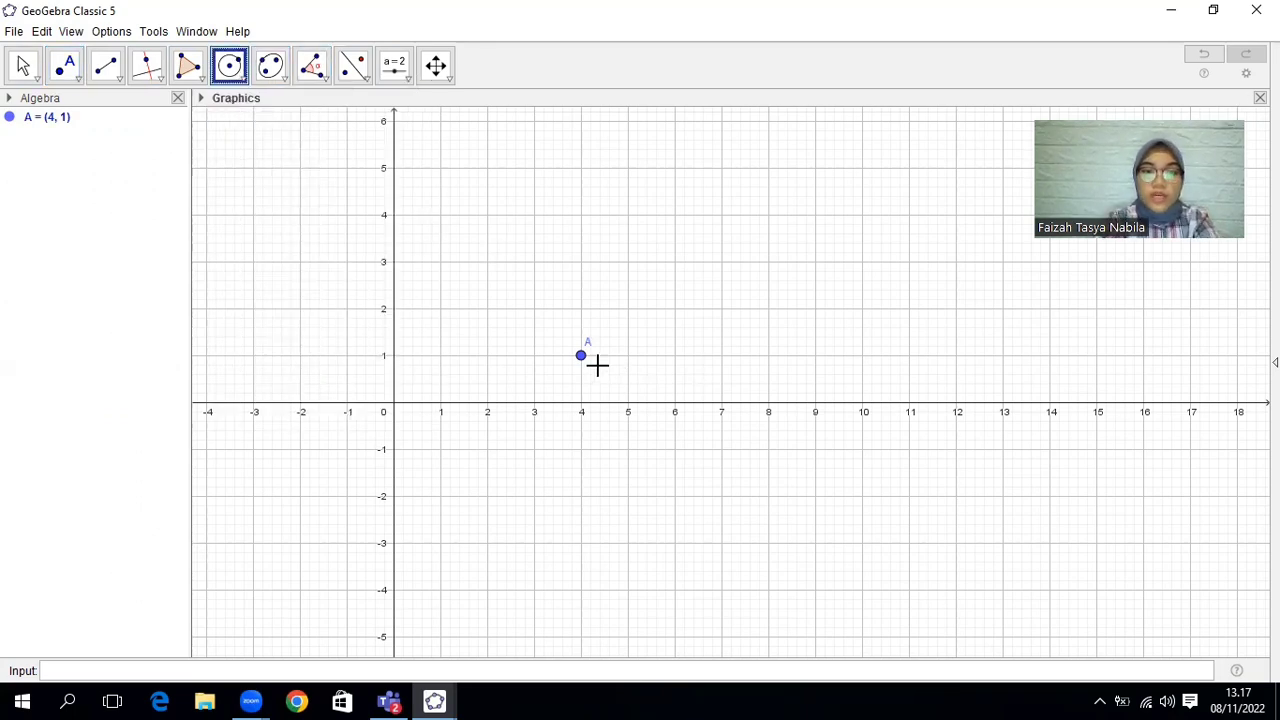
left_click(581, 355)
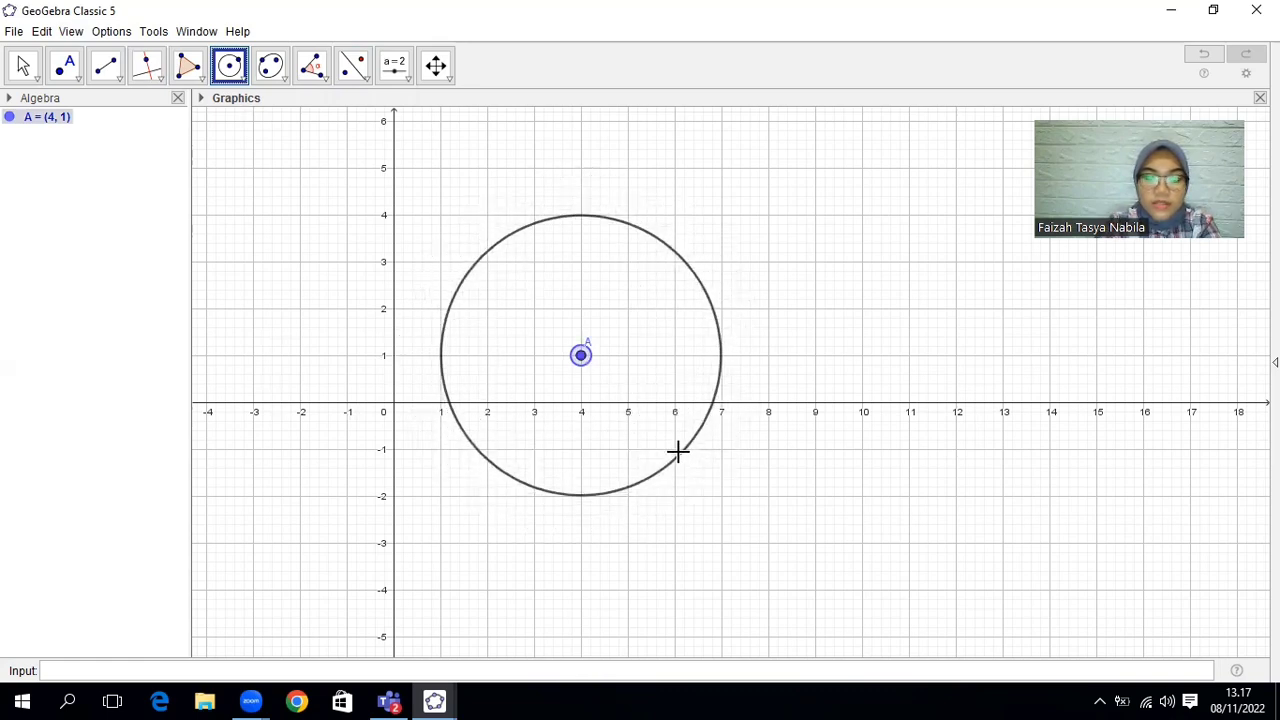
left_click(675, 449)
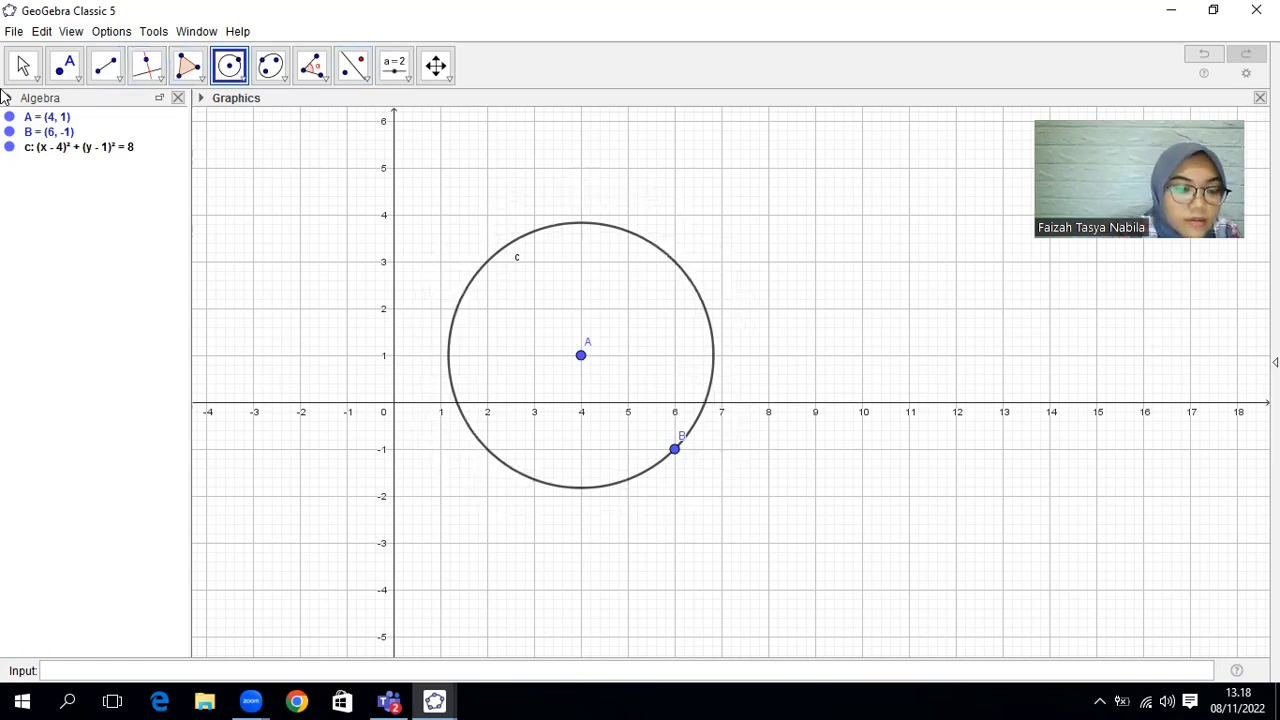
Place points C at about (1.45, 2.22) and D at about (4.41, 3.8) on the circle.
left_click(67, 72)
left_click(70, 74)
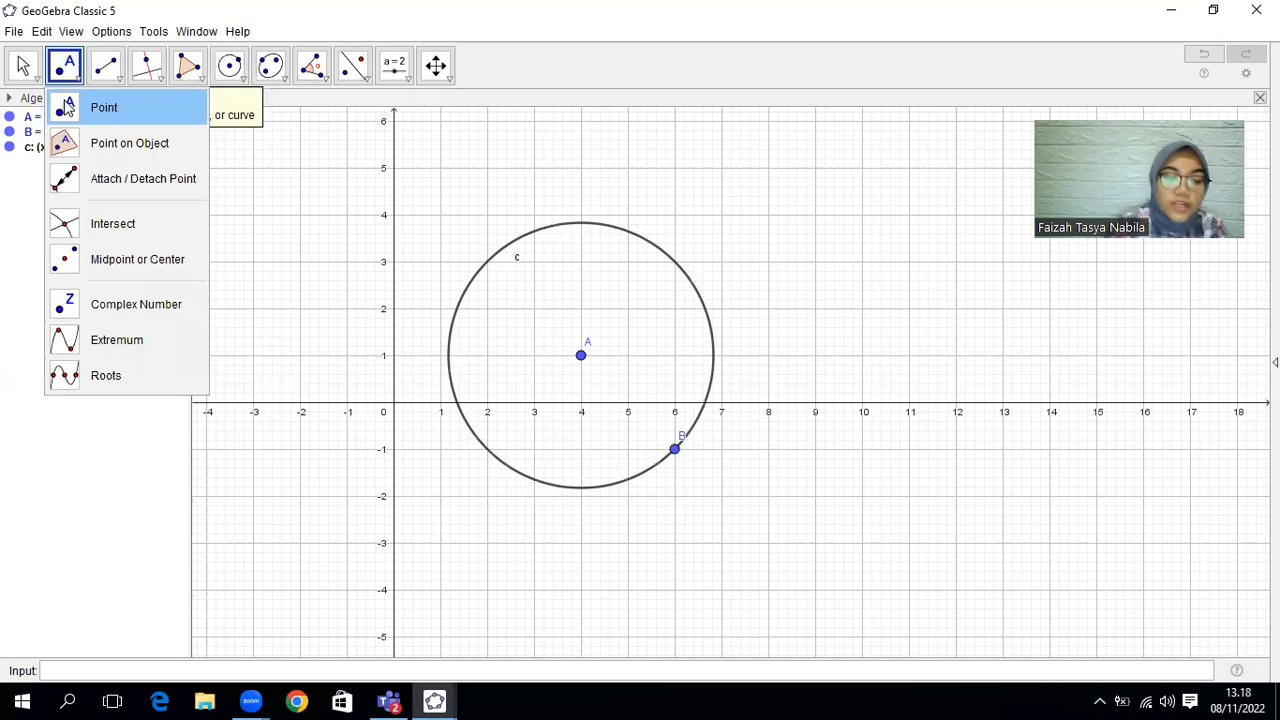
left_click(66, 108)
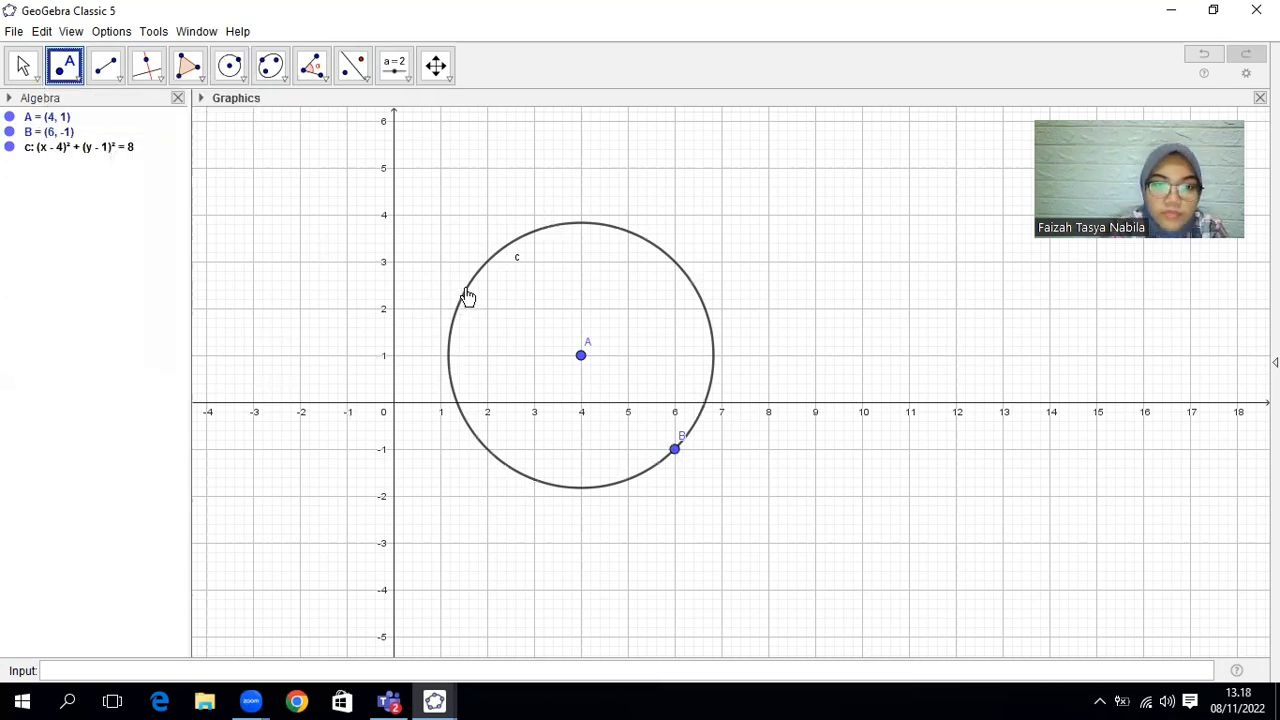
left_click(461, 298)
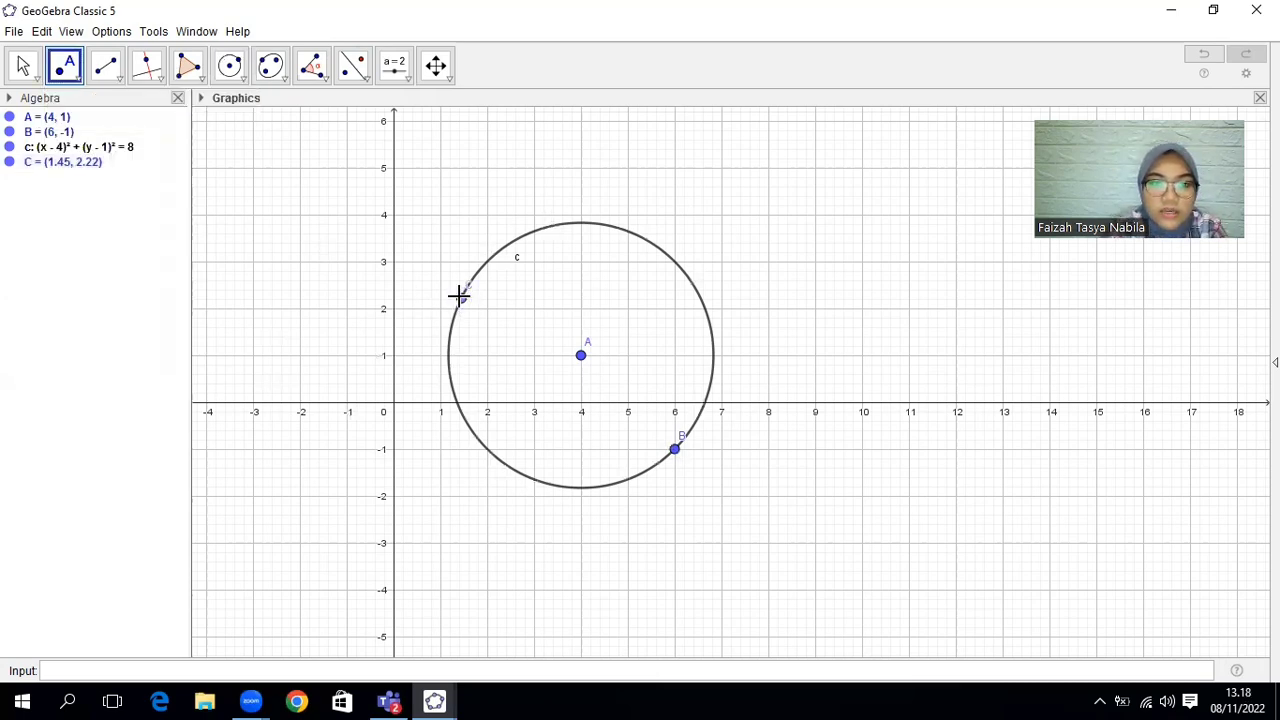
left_click(599, 223)
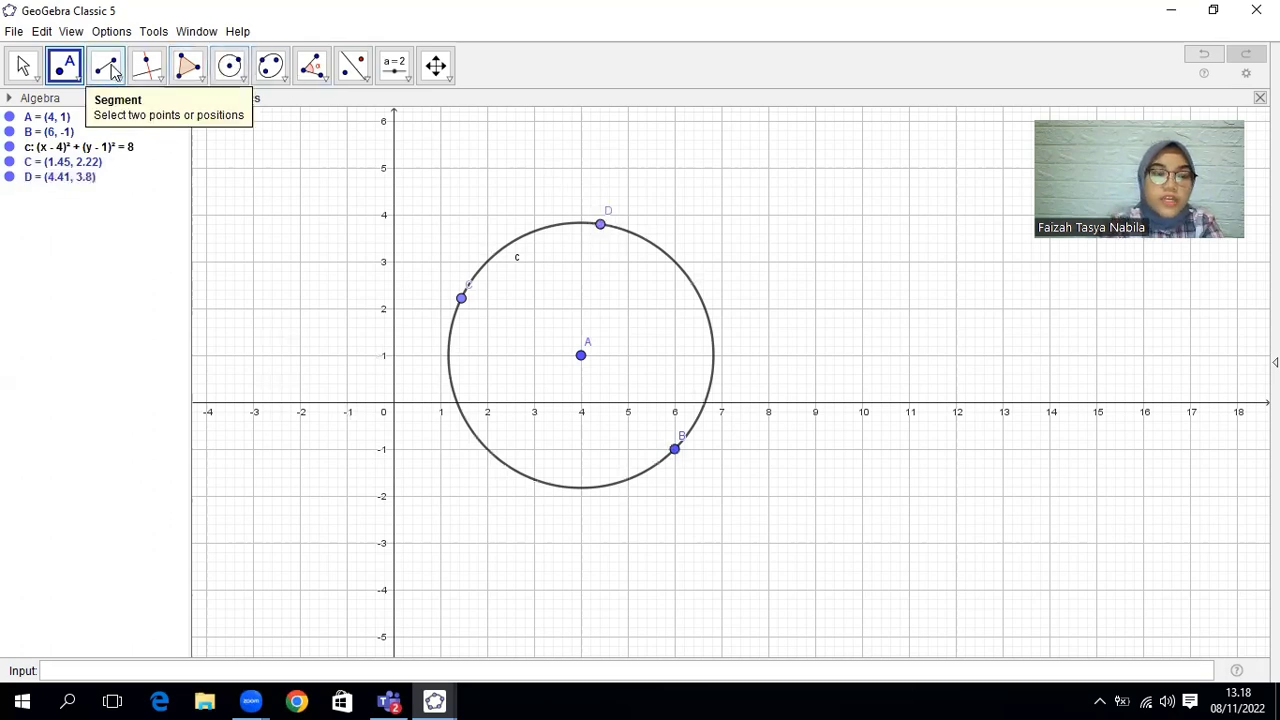
Draw radius segments from C to centre A and from D to centre A.
left_click(112, 76)
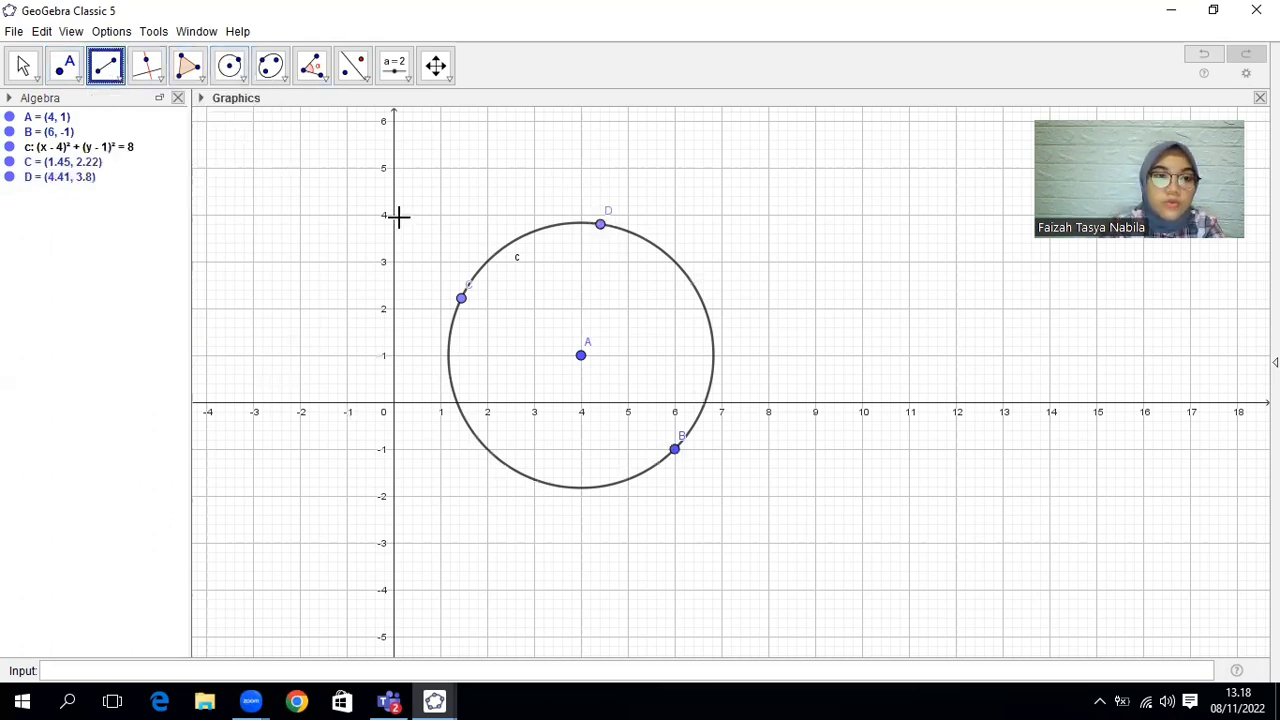
left_click(460, 299)
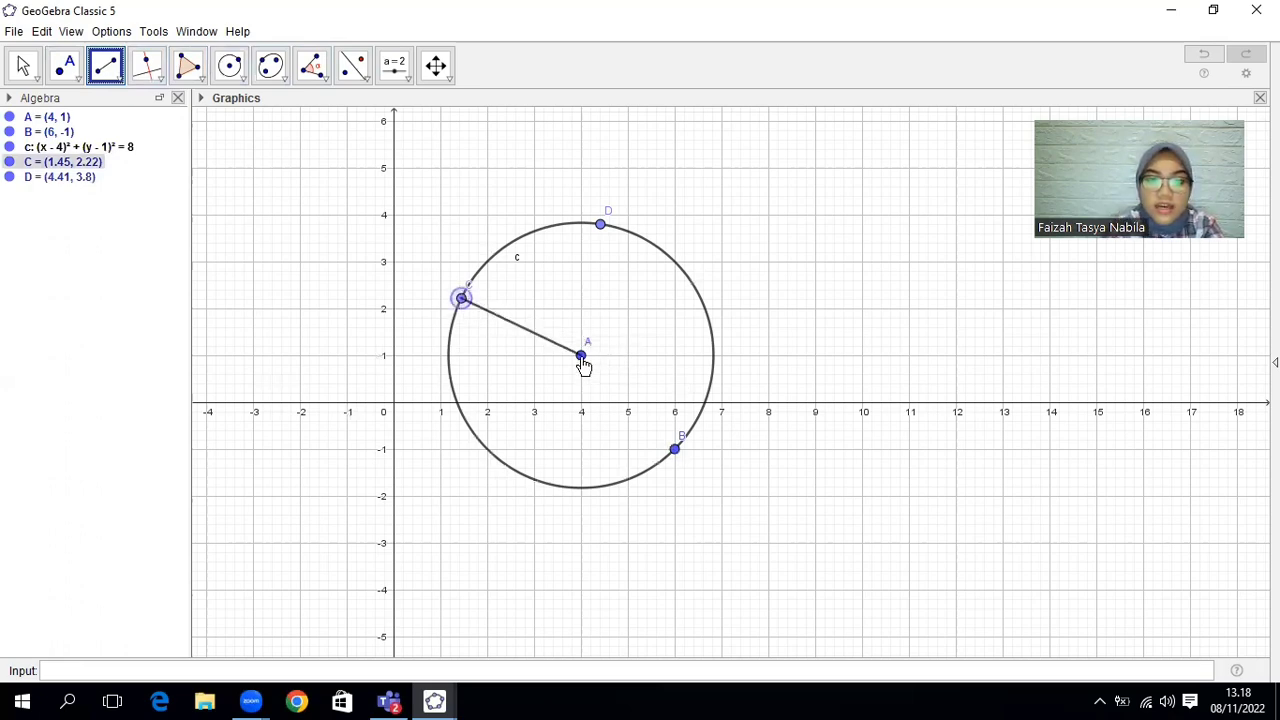
left_click(581, 355)
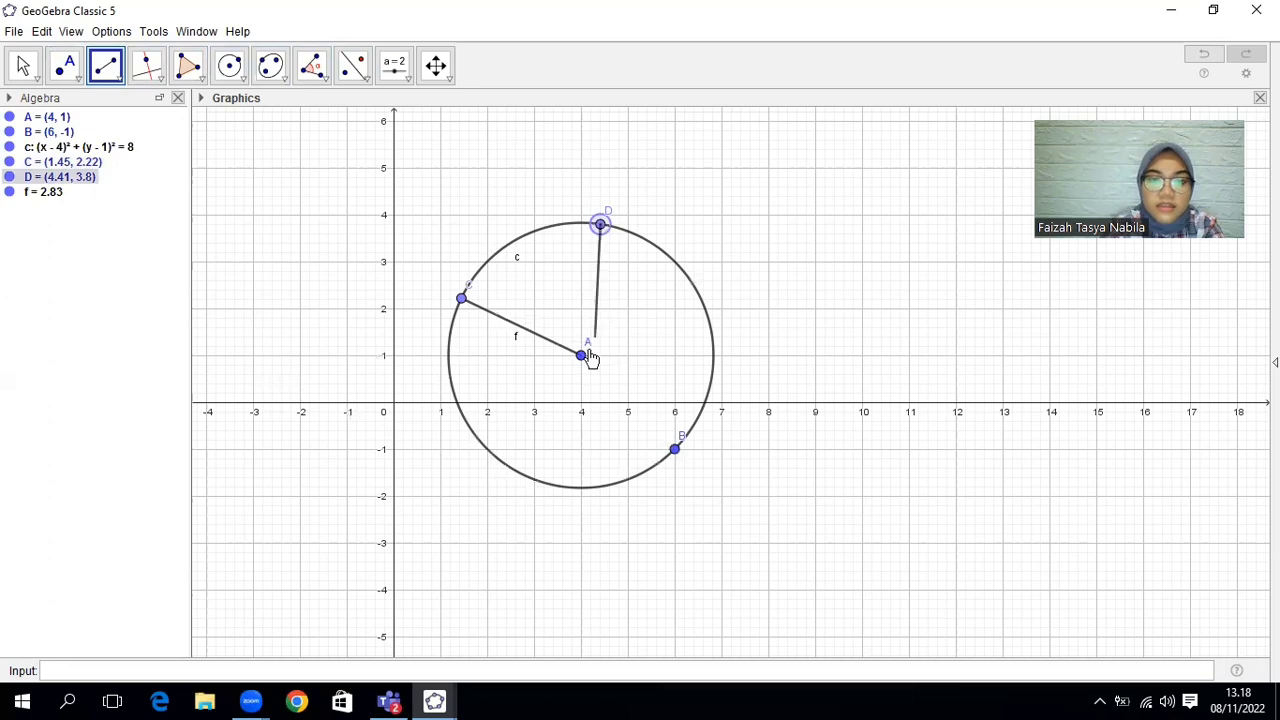
left_click(581, 355)
Draw chord segments joining C to B and D to B inside the circle.
left_click(461, 300)
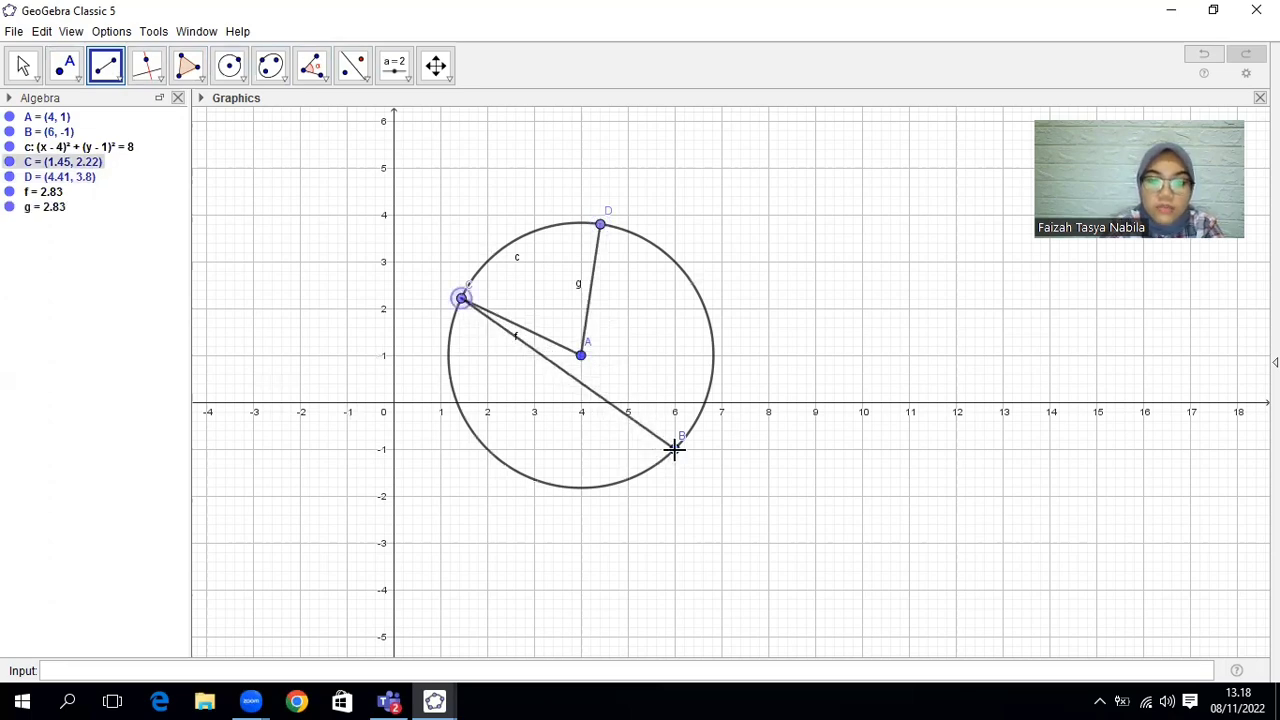
left_click(675, 449)
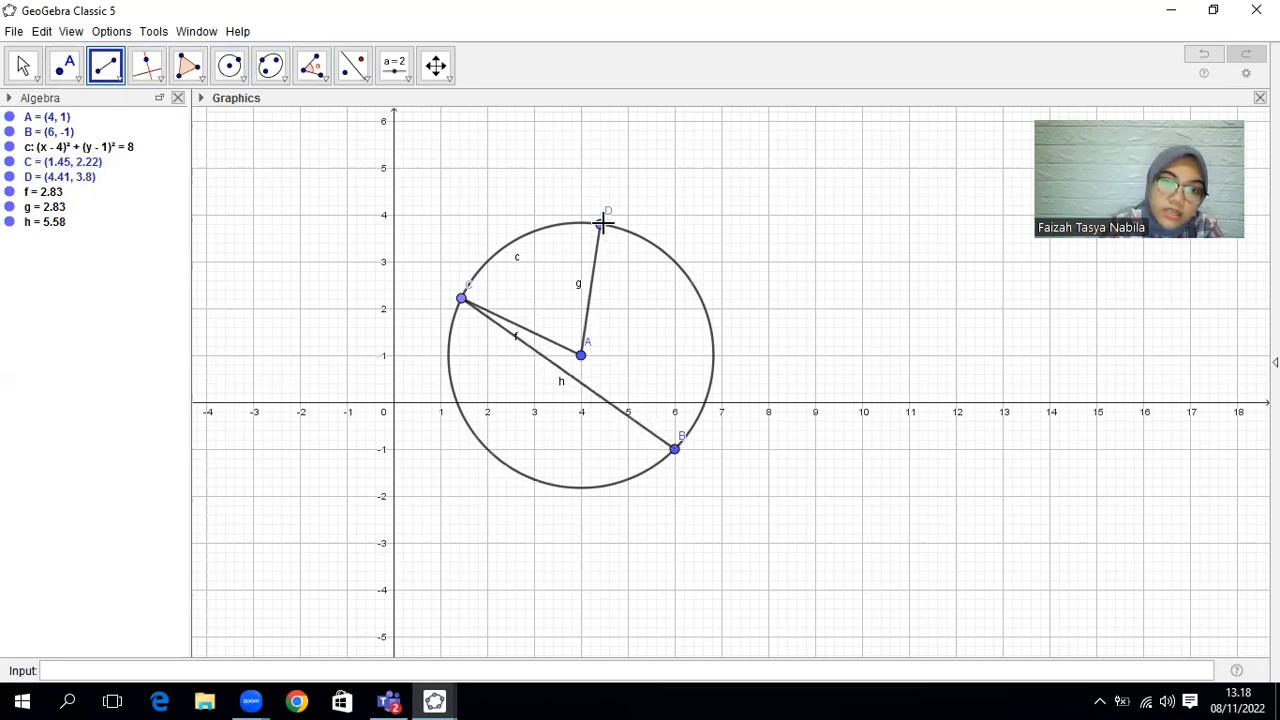
left_click(601, 226)
left_click(675, 449)
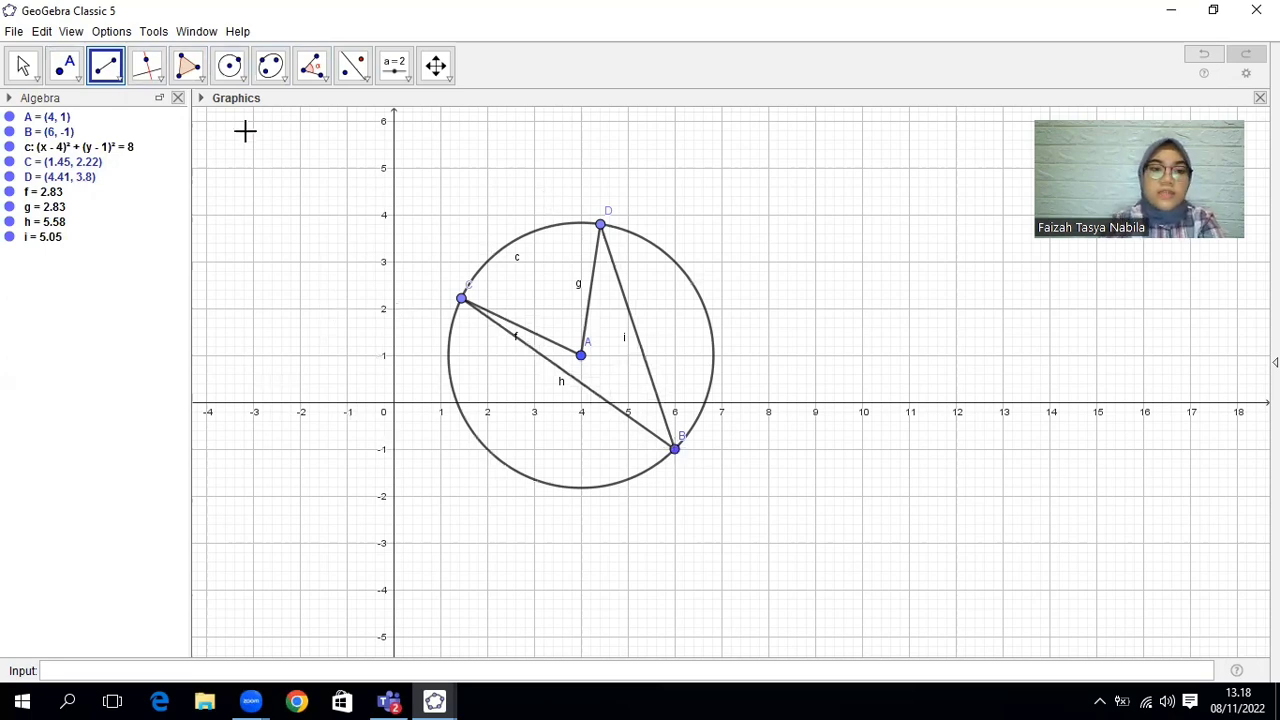
Mark the central angle DAC at centre A and the inscribed angle DBC at B with the Angle tool.
left_click(322, 80)
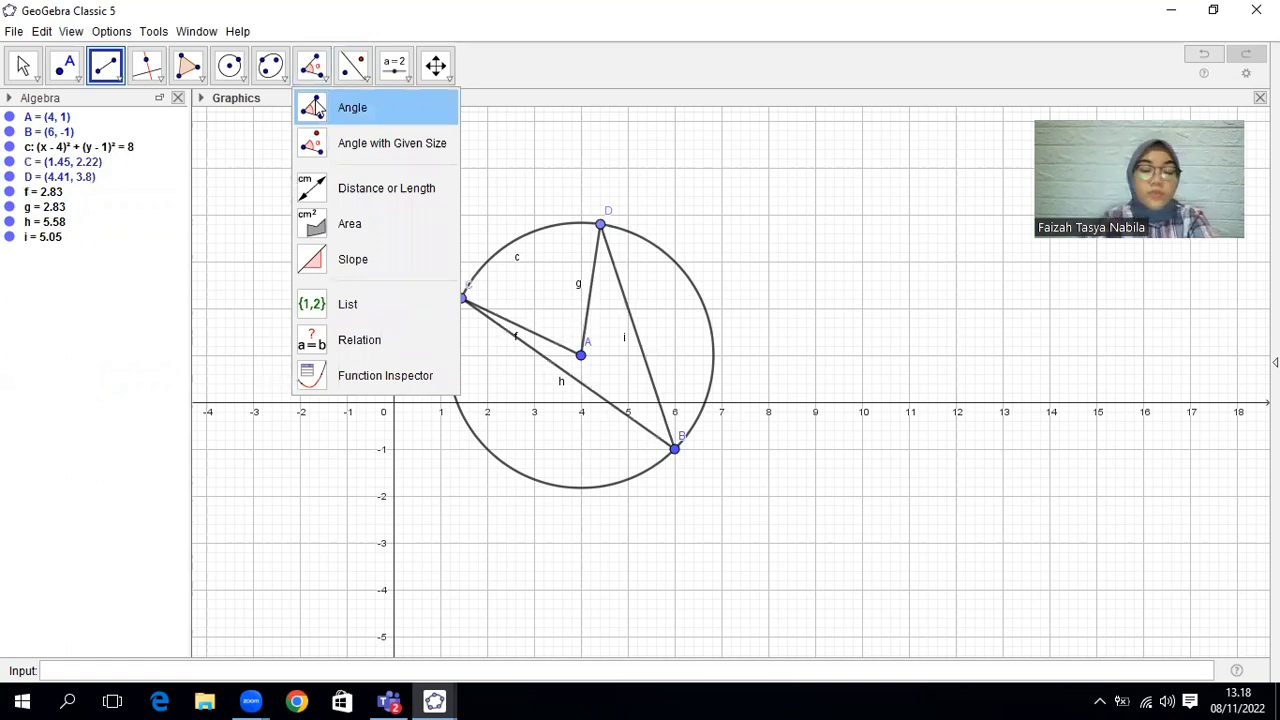
left_click(314, 107)
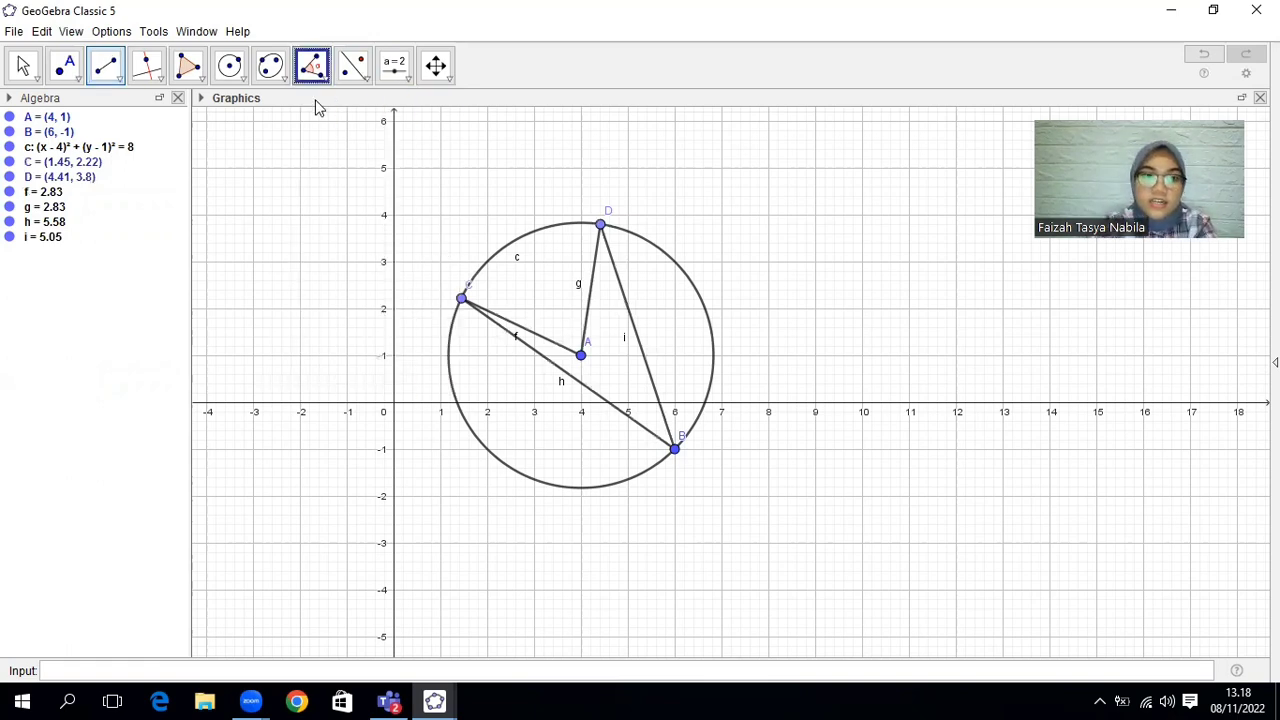
left_click(600, 226)
left_click(581, 357)
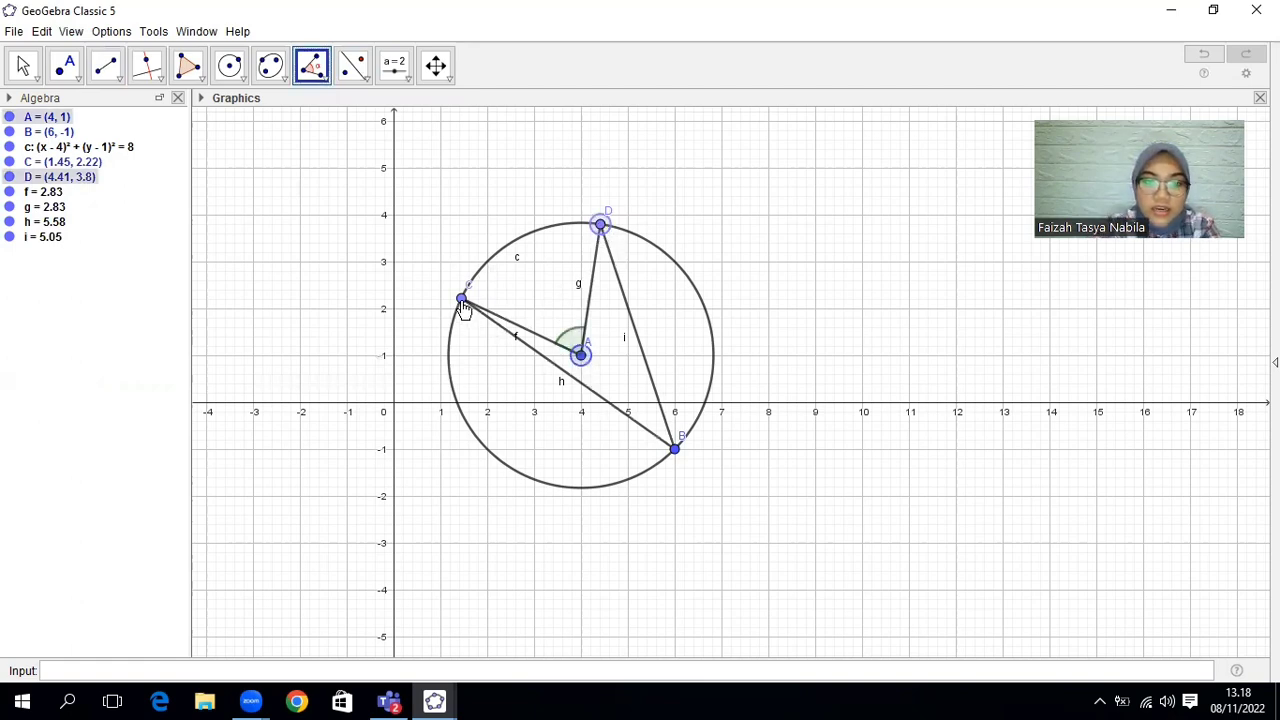
left_click(461, 299)
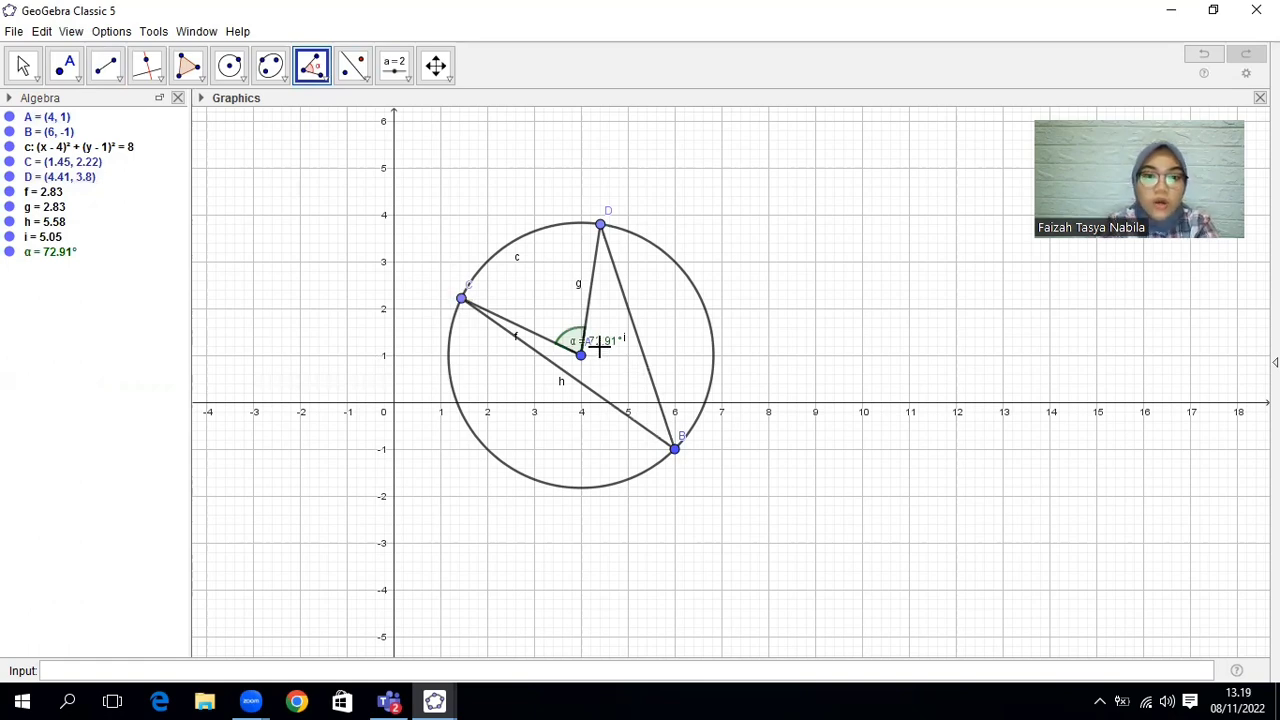
left_click(600, 224)
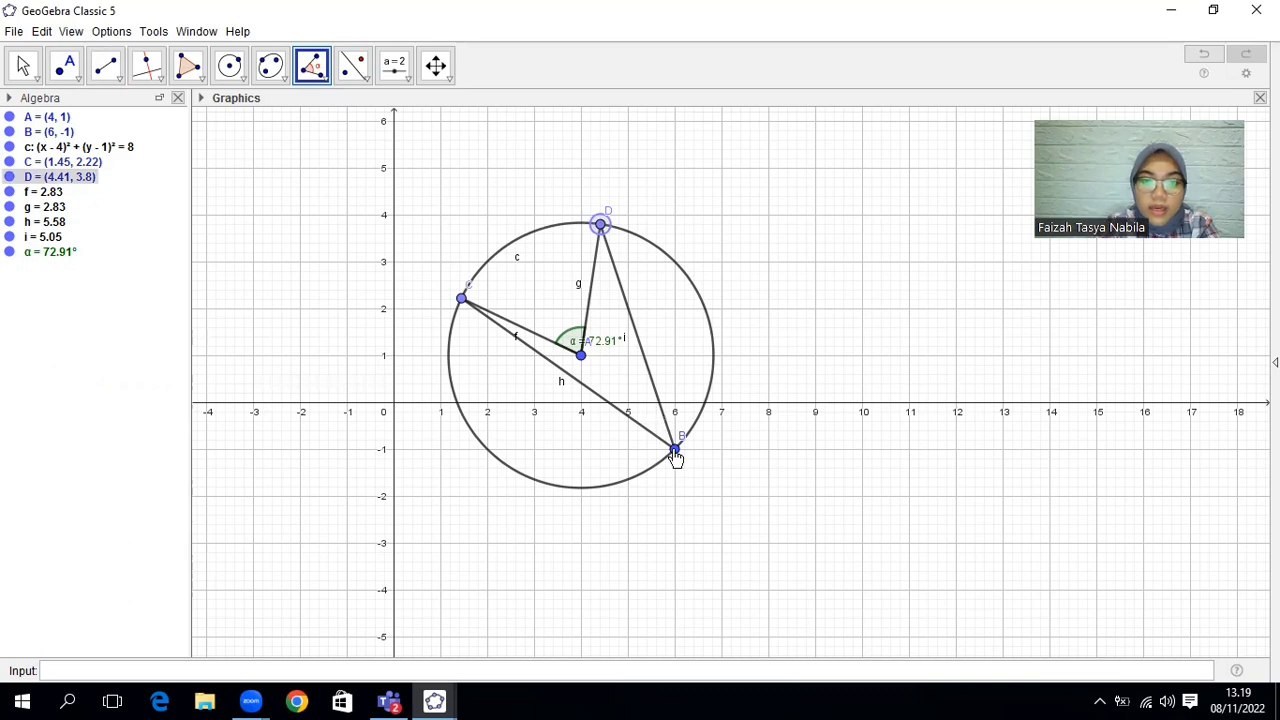
left_click(675, 449)
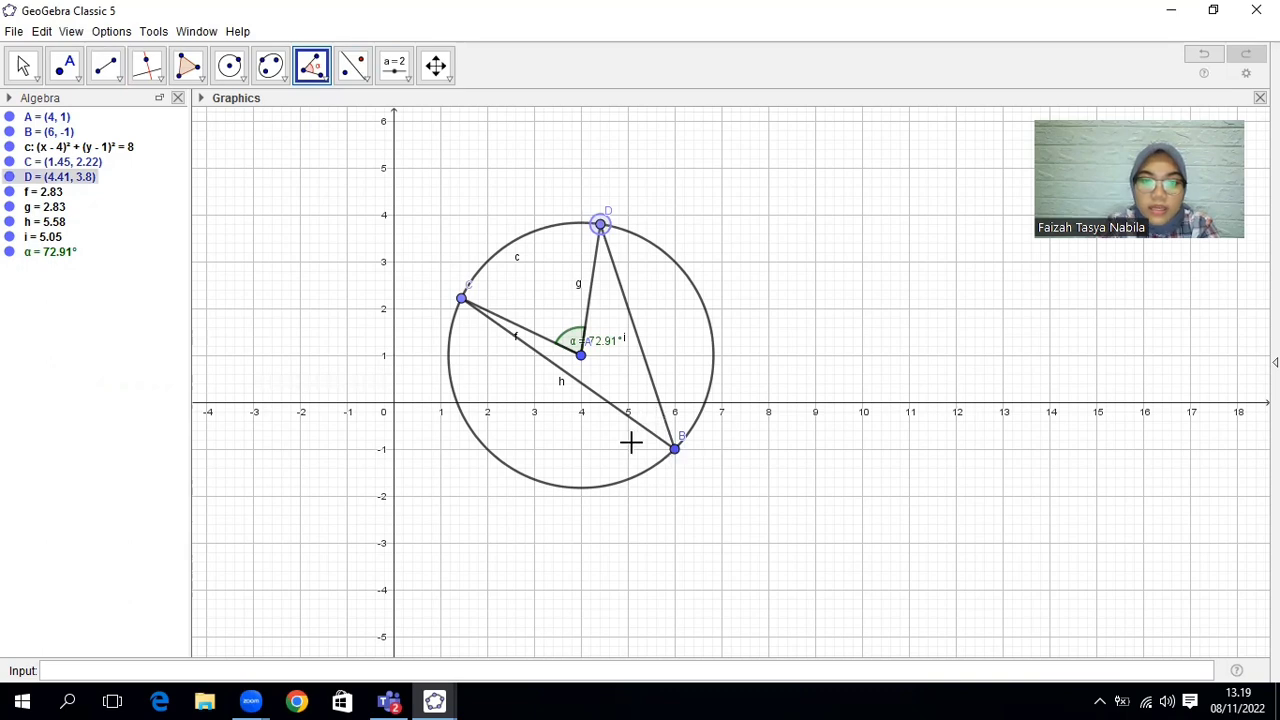
left_click(457, 298)
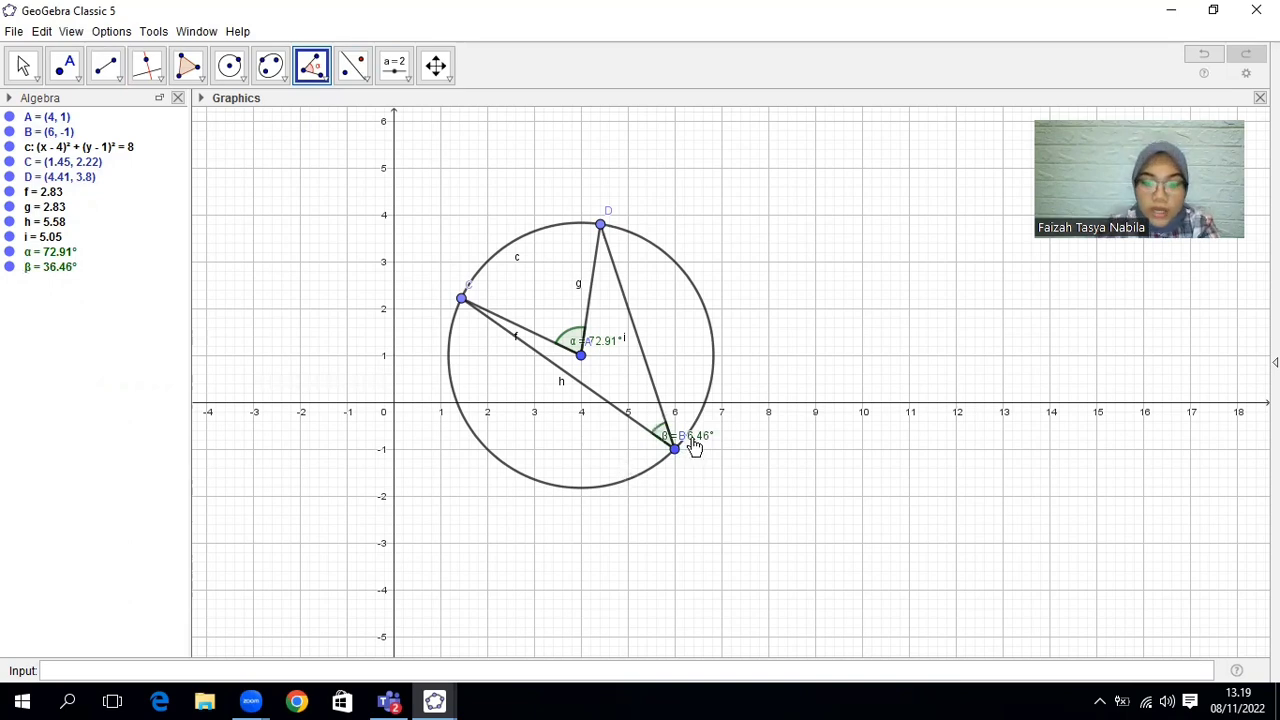
Shift the value labels of the angles at A and B slightly away from the point names.
left_click(25, 66)
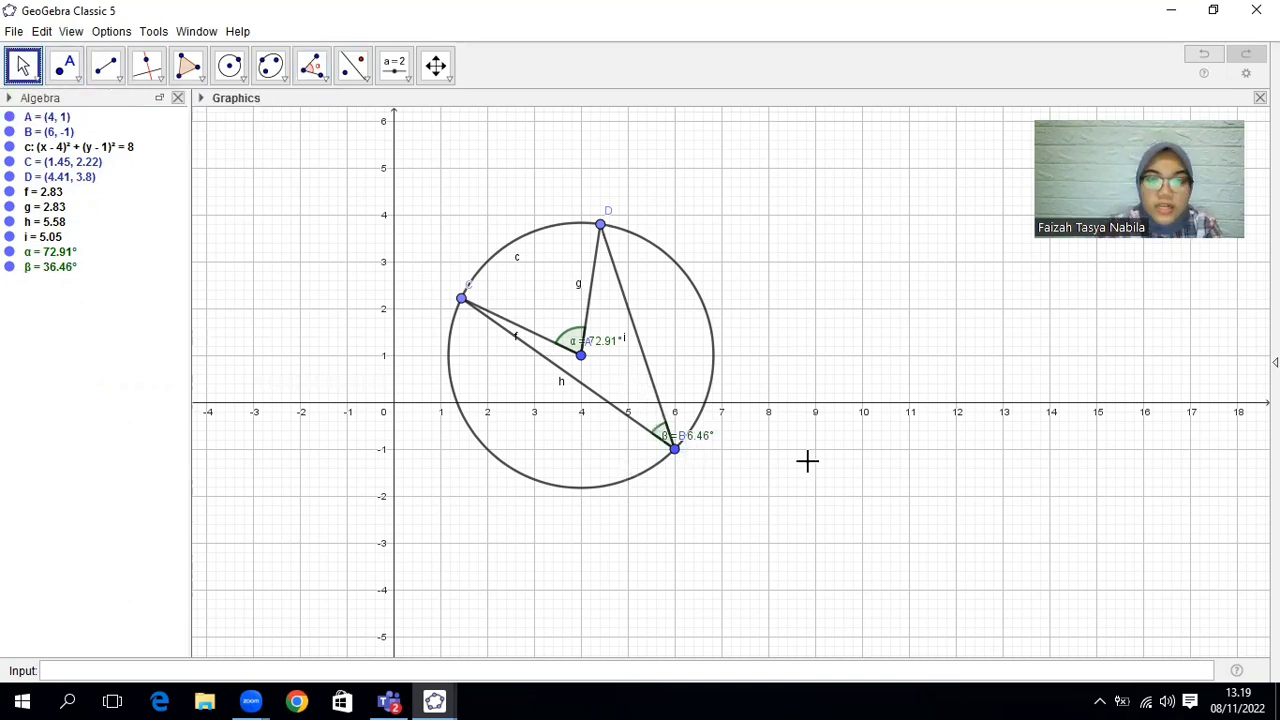
left_click_drag(616, 345, 616, 346)
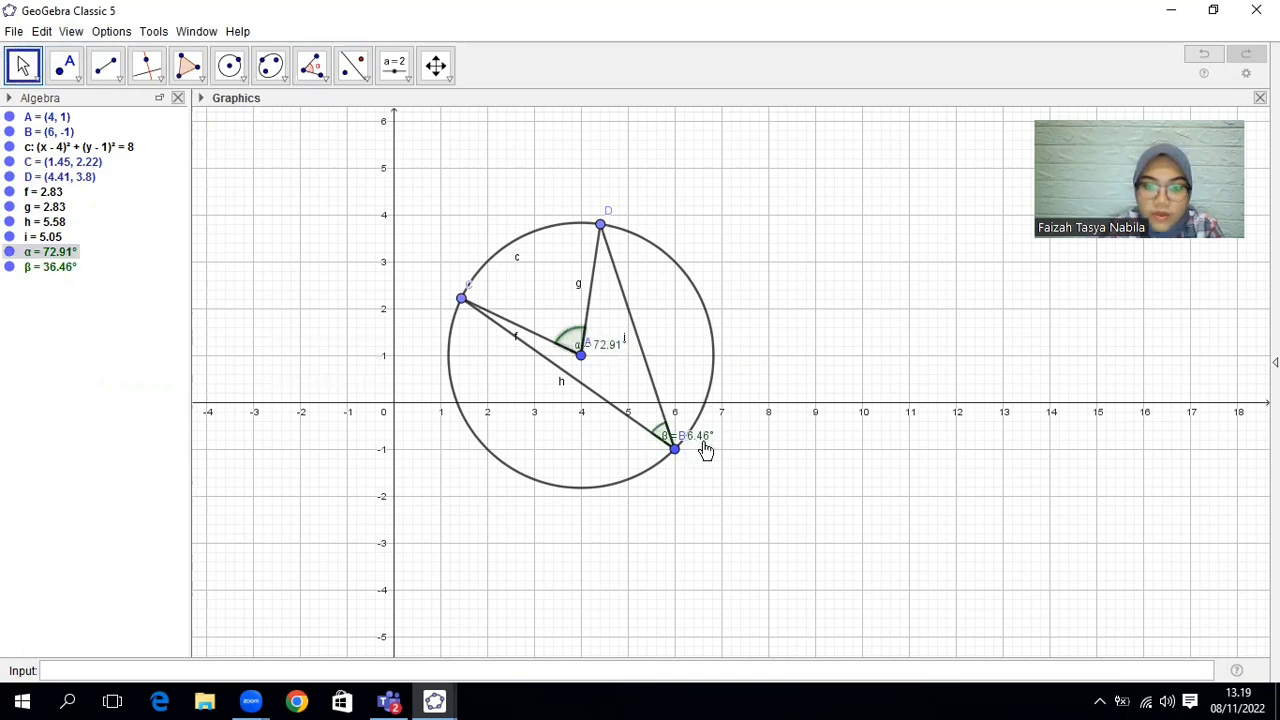
mouse_move(700, 443)
left_mouse_down()
mouse_move(710, 451)
mouse_move(688, 431)
left_mouse_up()
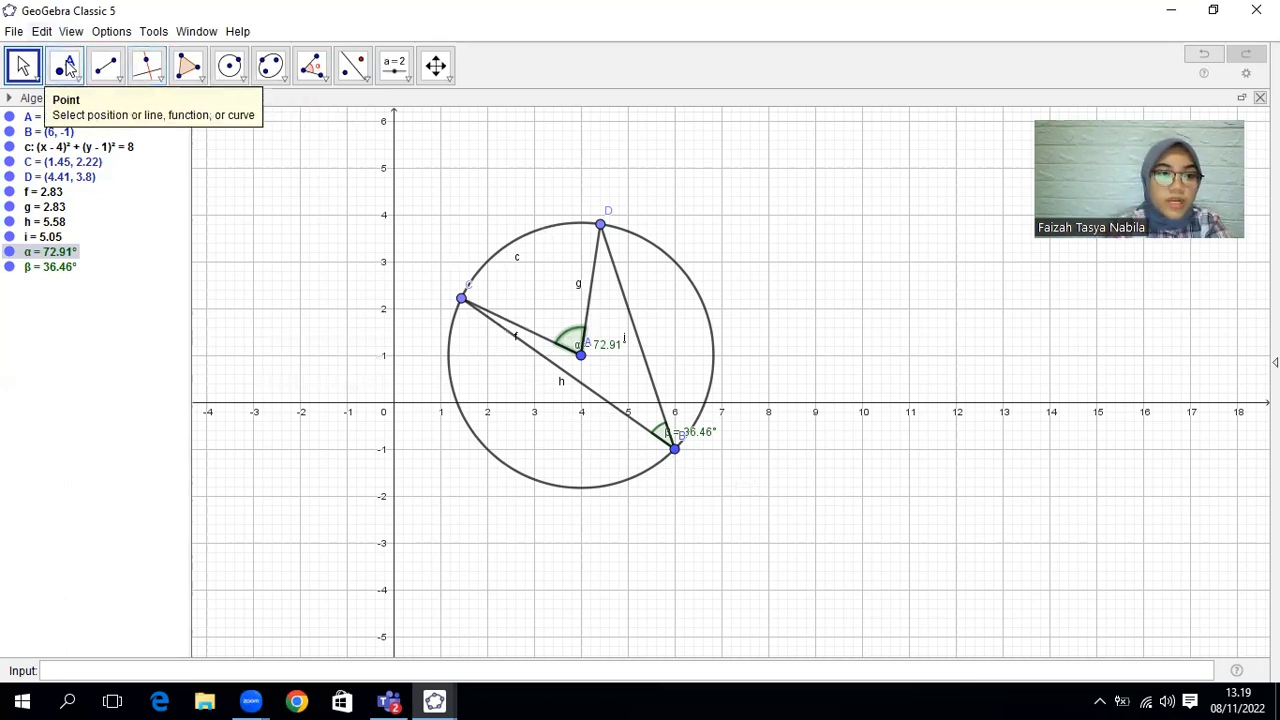
Place points E at (2, -1) and F at about (4.58, -1.77) on the lower part of the circle.
left_click(66, 66)
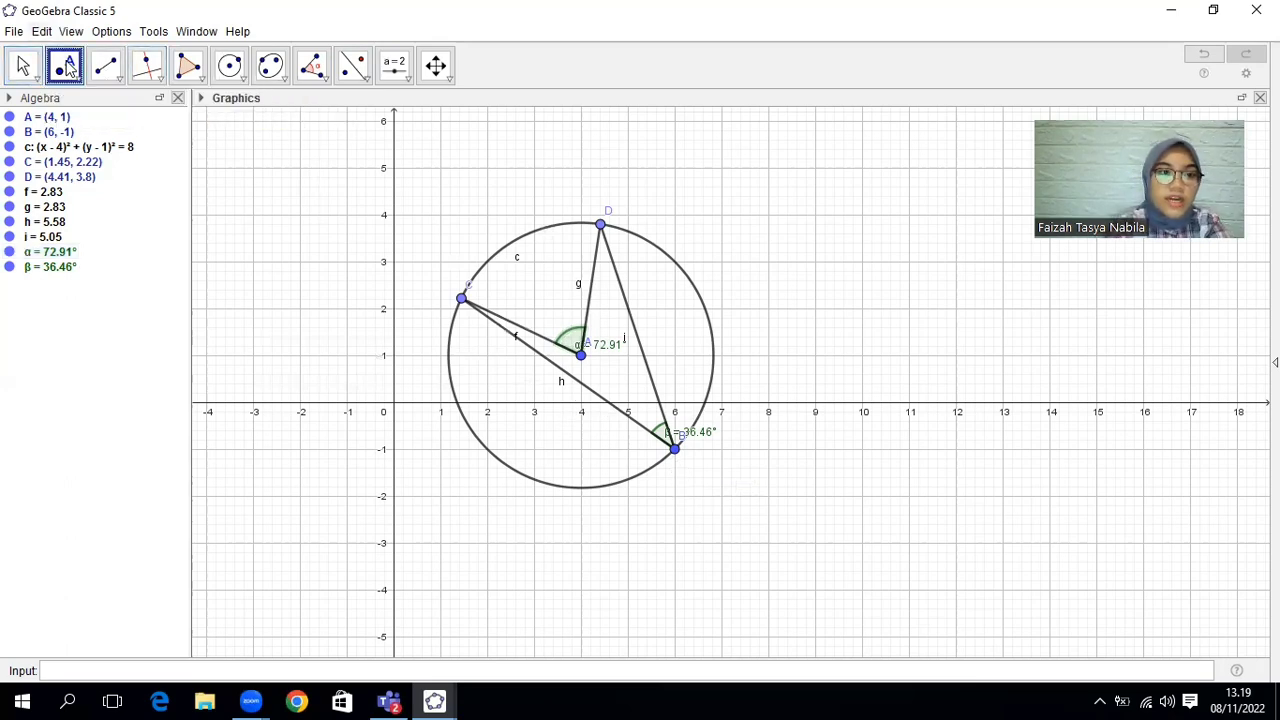
left_click(487, 449)
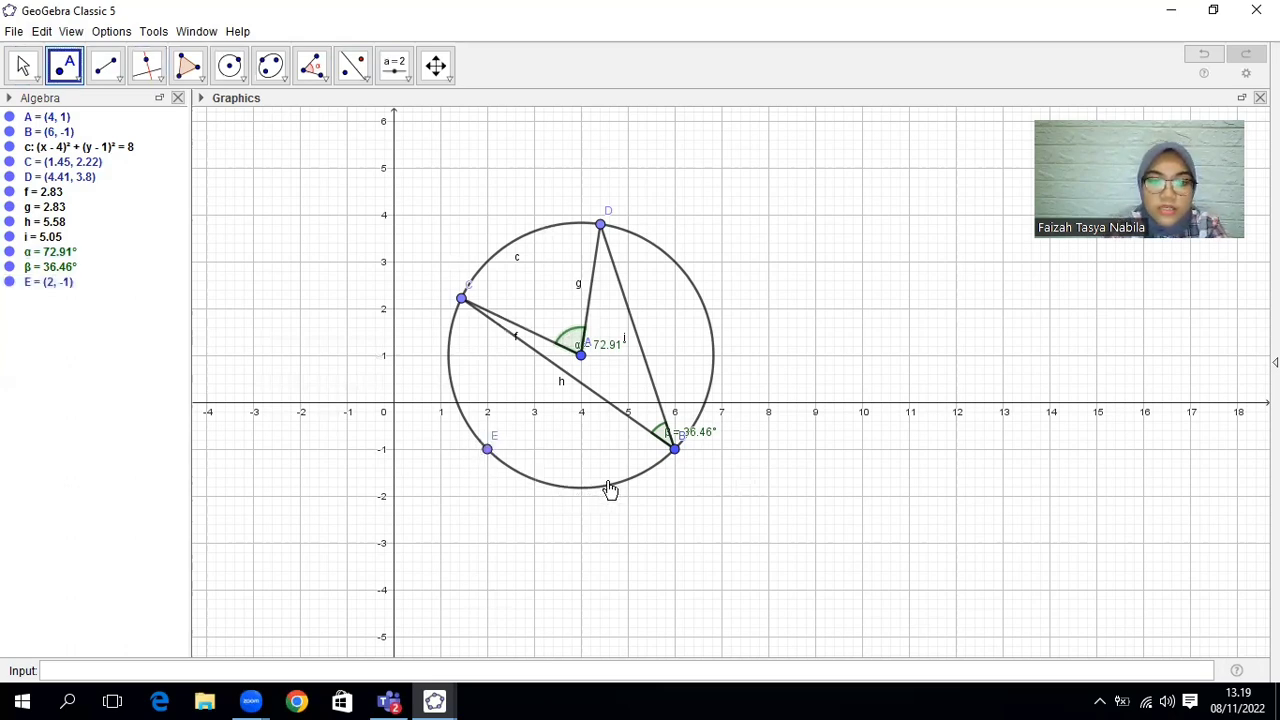
left_click(609, 487)
Draw chord segments from C to E and from E to D.
left_click(110, 64)
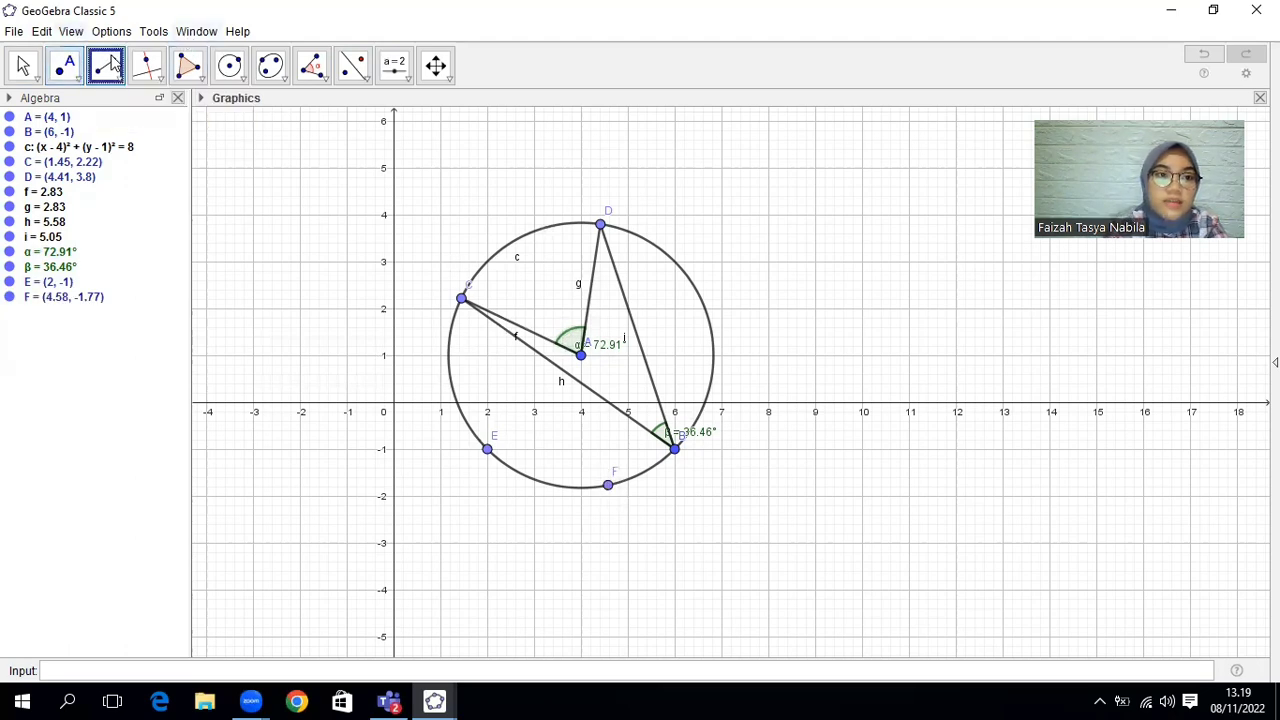
left_click(461, 300)
left_click(487, 449)
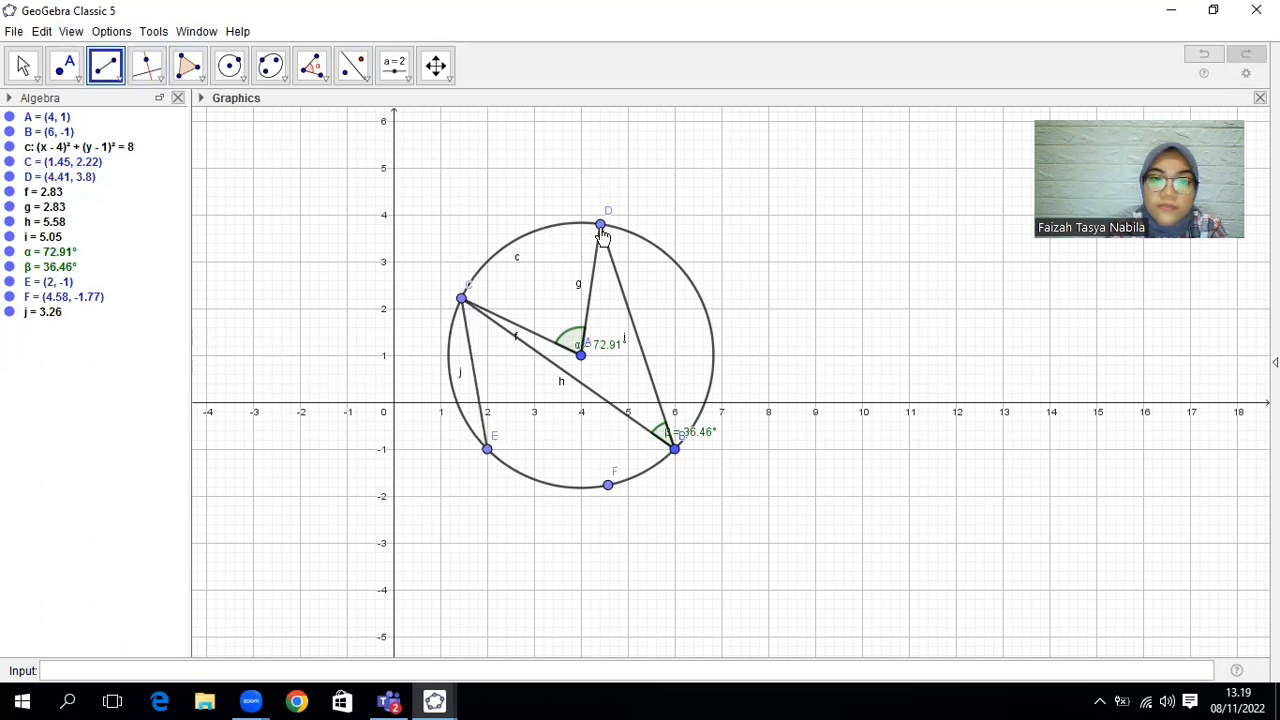
left_click(487, 449)
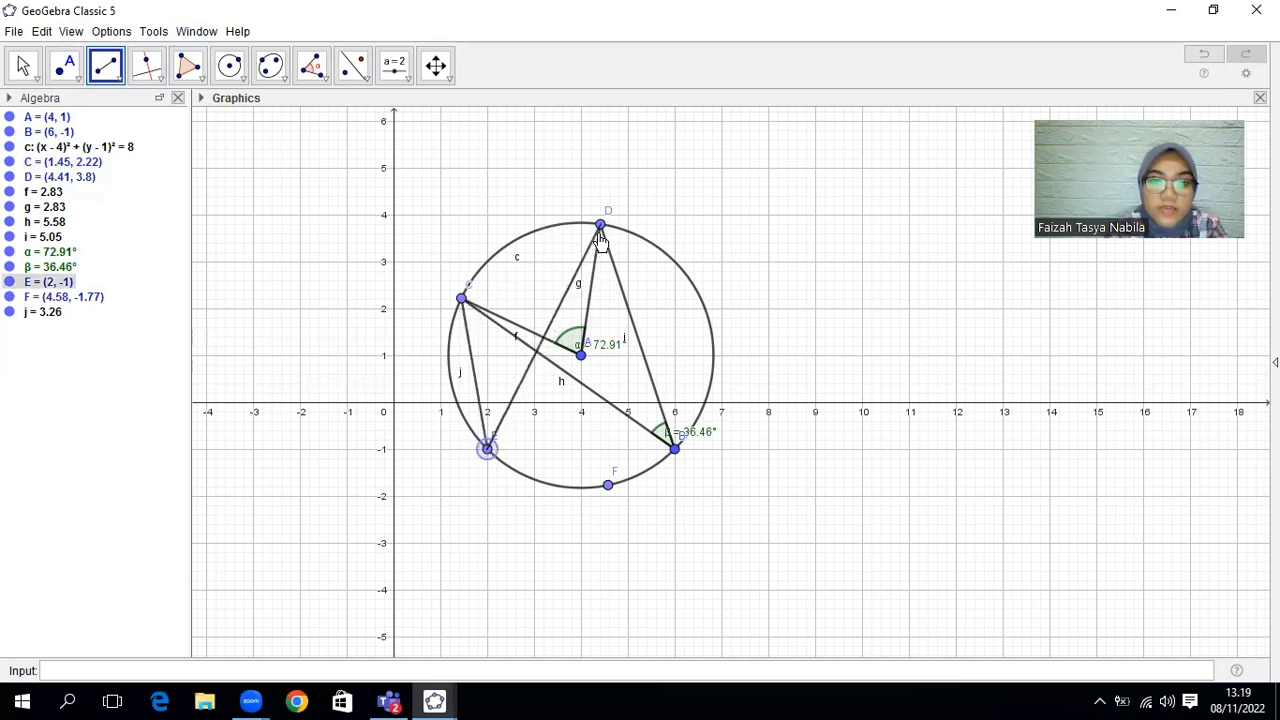
left_click(601, 229)
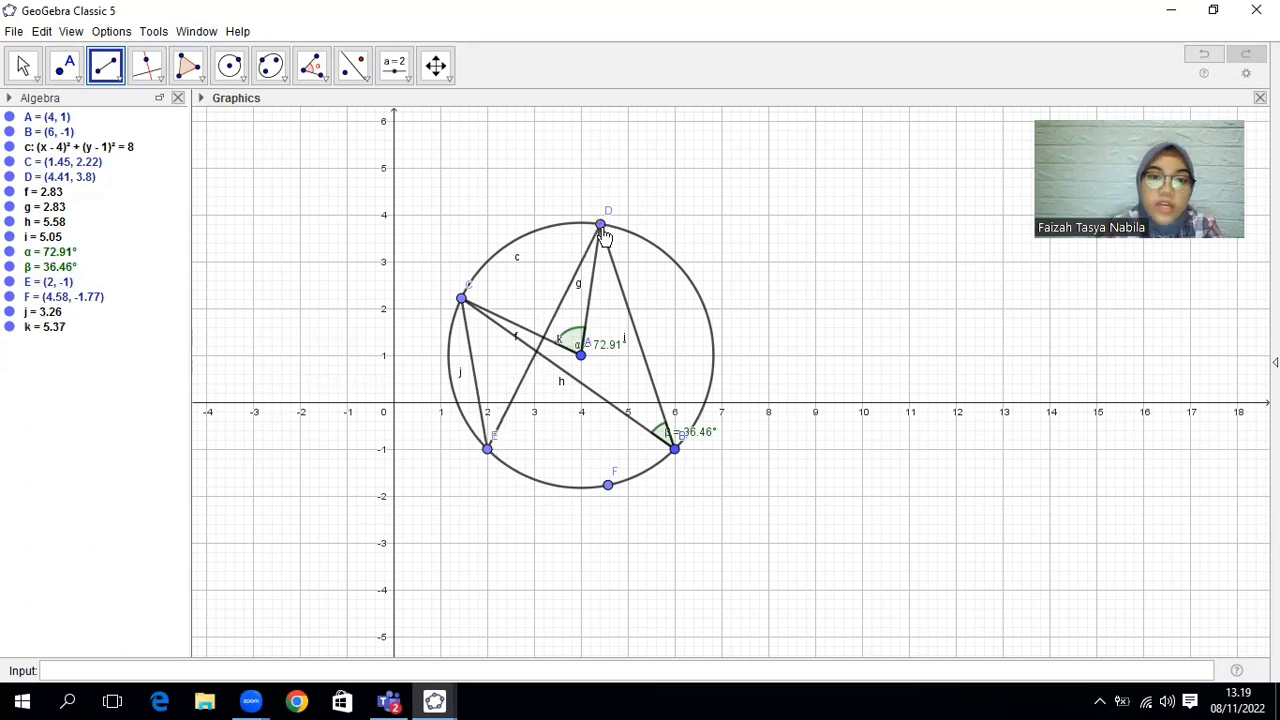
Draw chord segments from D to F and from F to C.
left_click(601, 226)
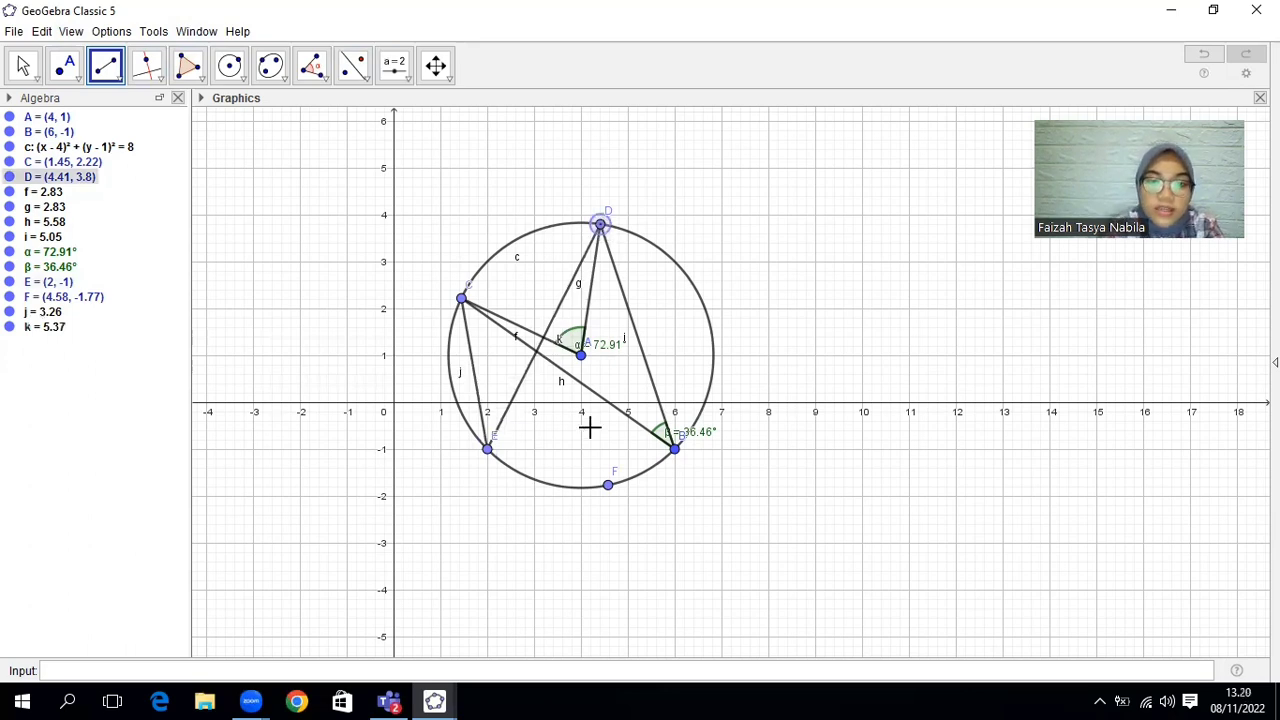
left_click(606, 484)
left_click(607, 485)
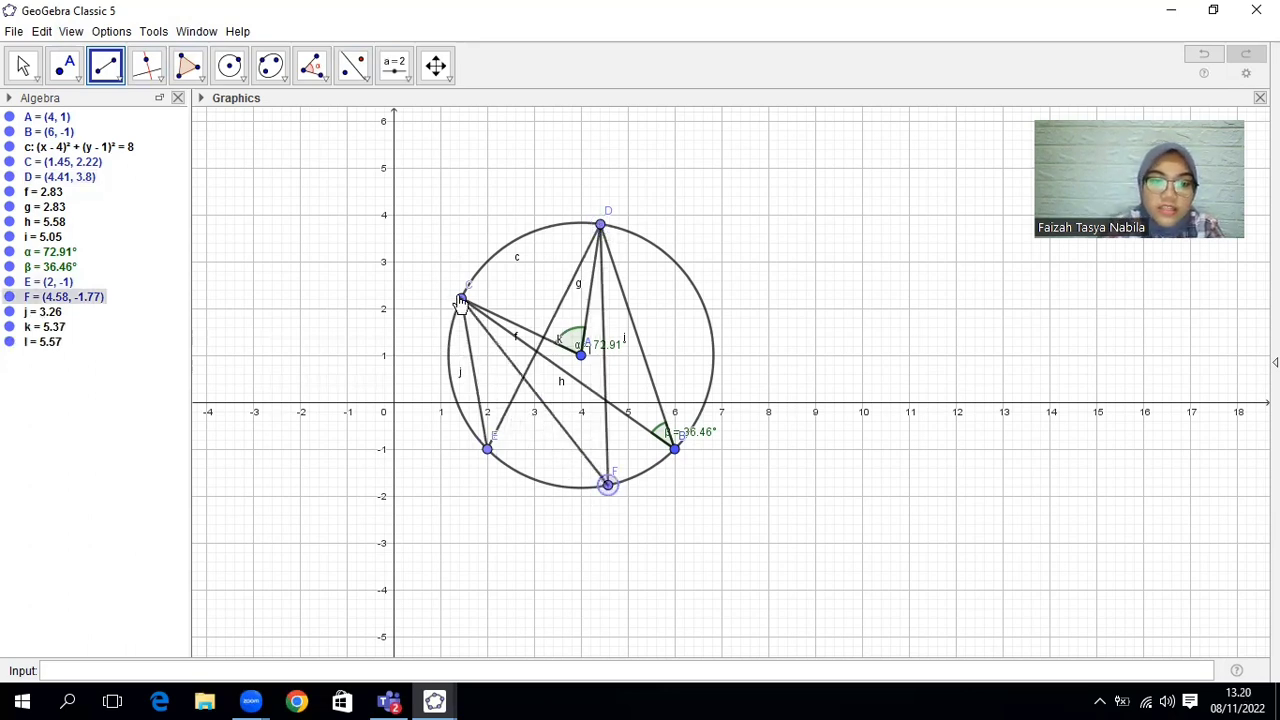
left_click(461, 300)
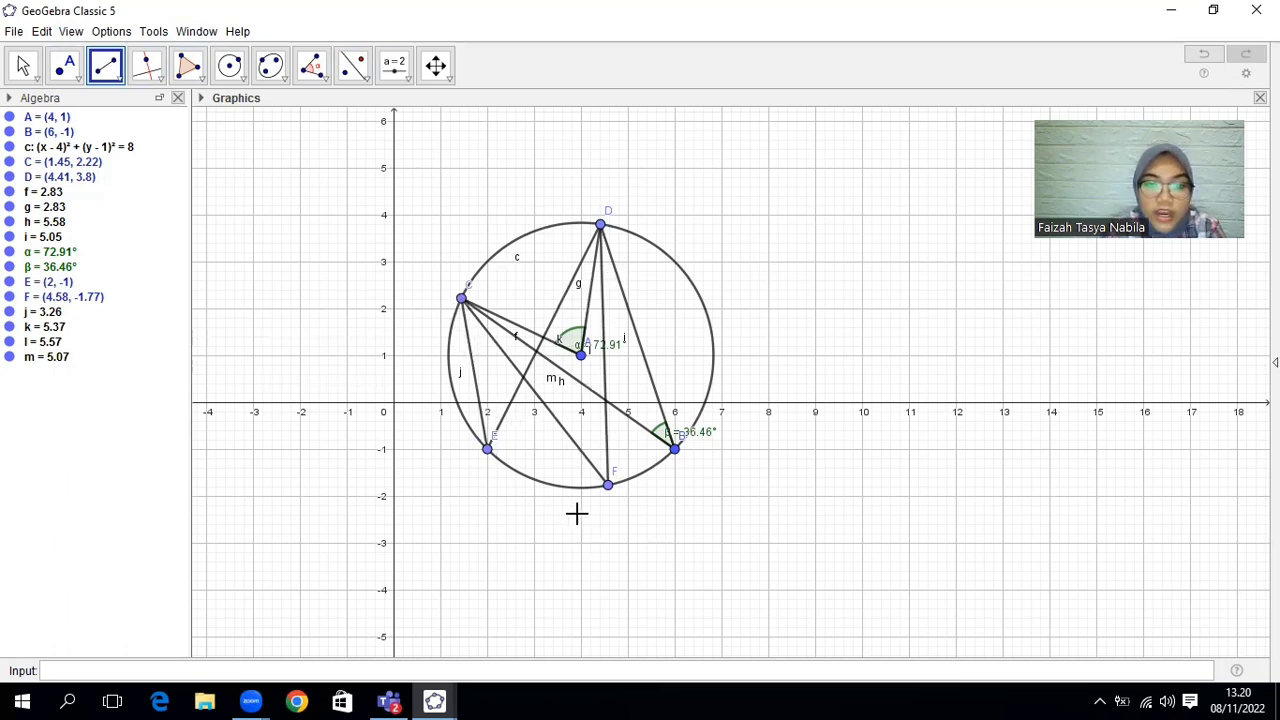
Mark the inscribed angles DEC at E and DFC at F with the Angle tool.
left_click(322, 72)
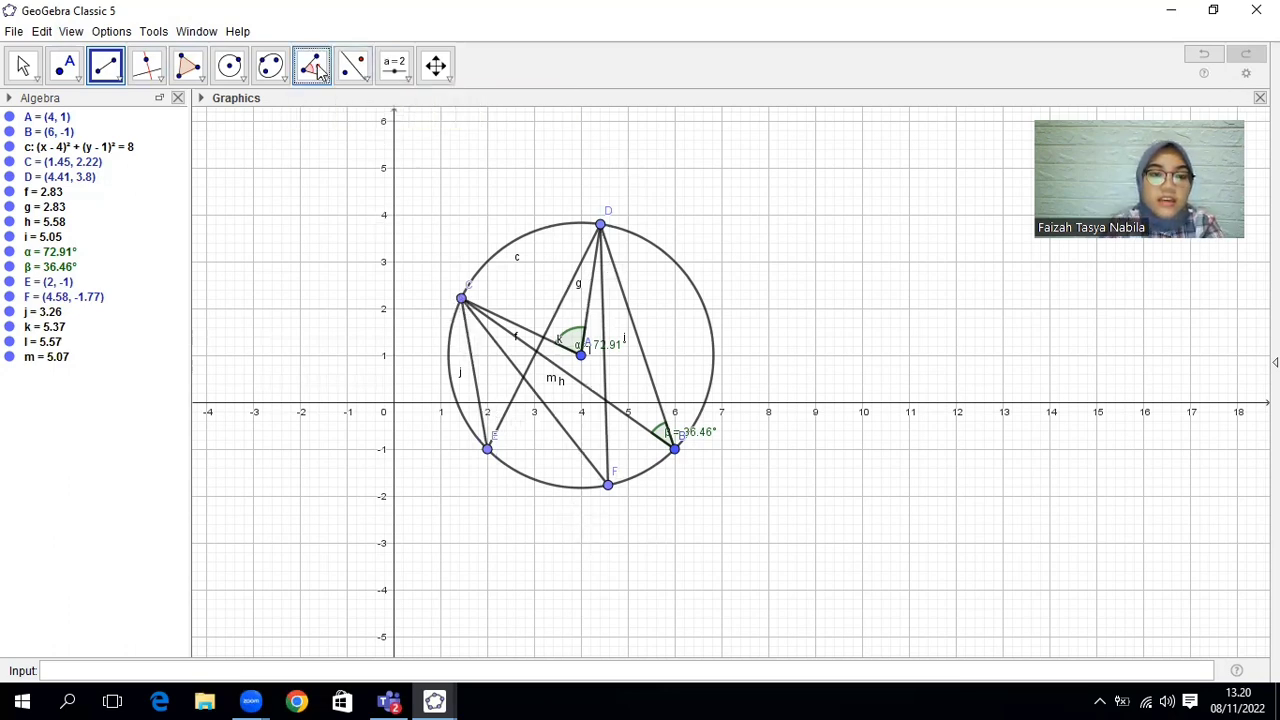
left_click(600, 226)
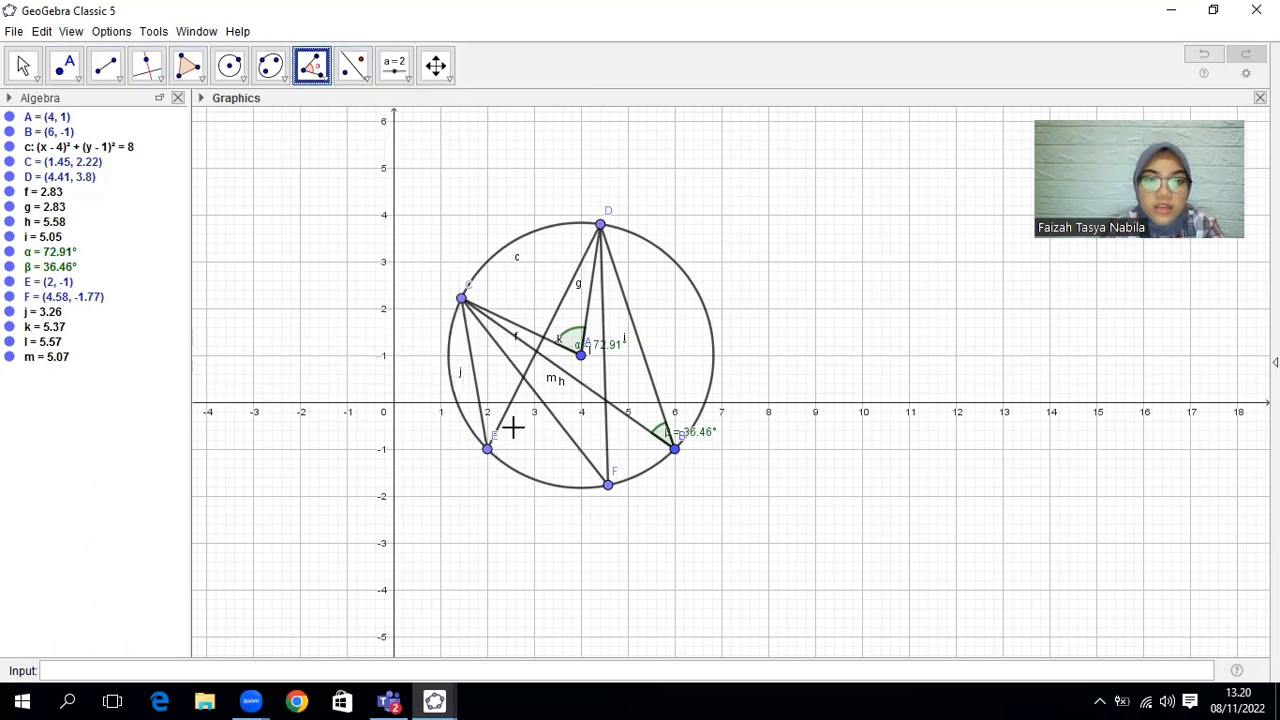
left_click(487, 446)
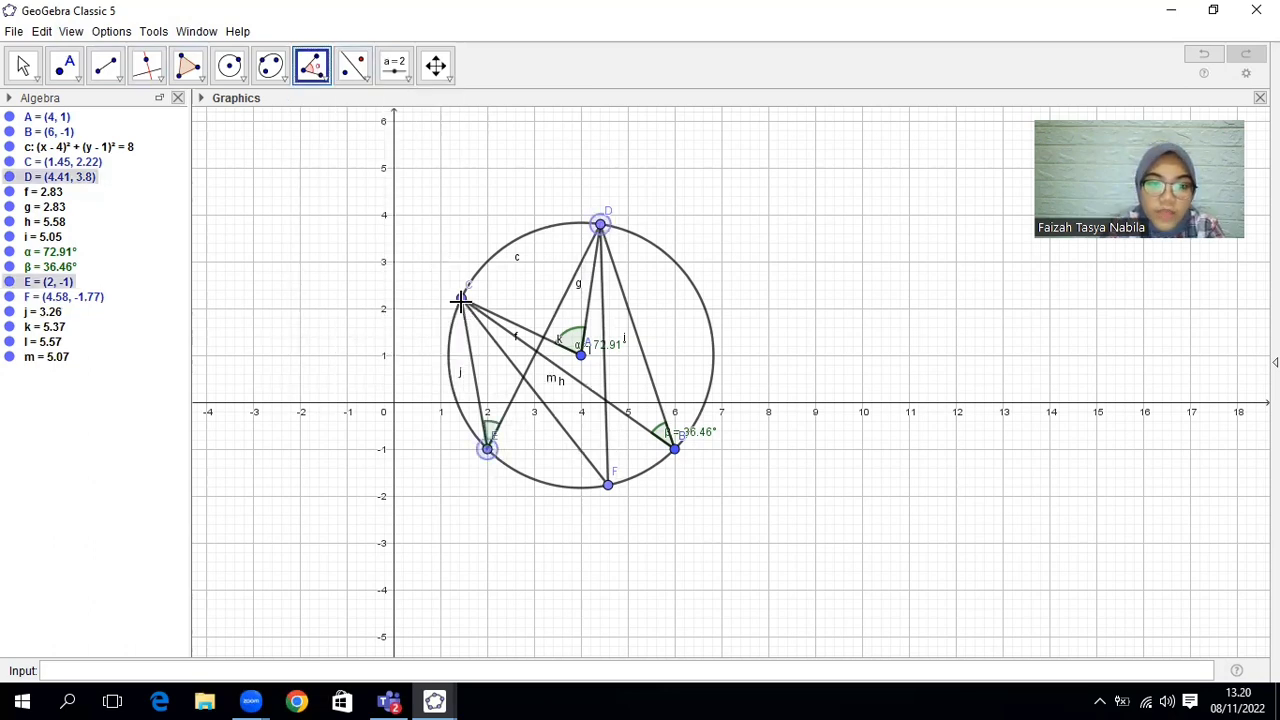
left_click(460, 300)
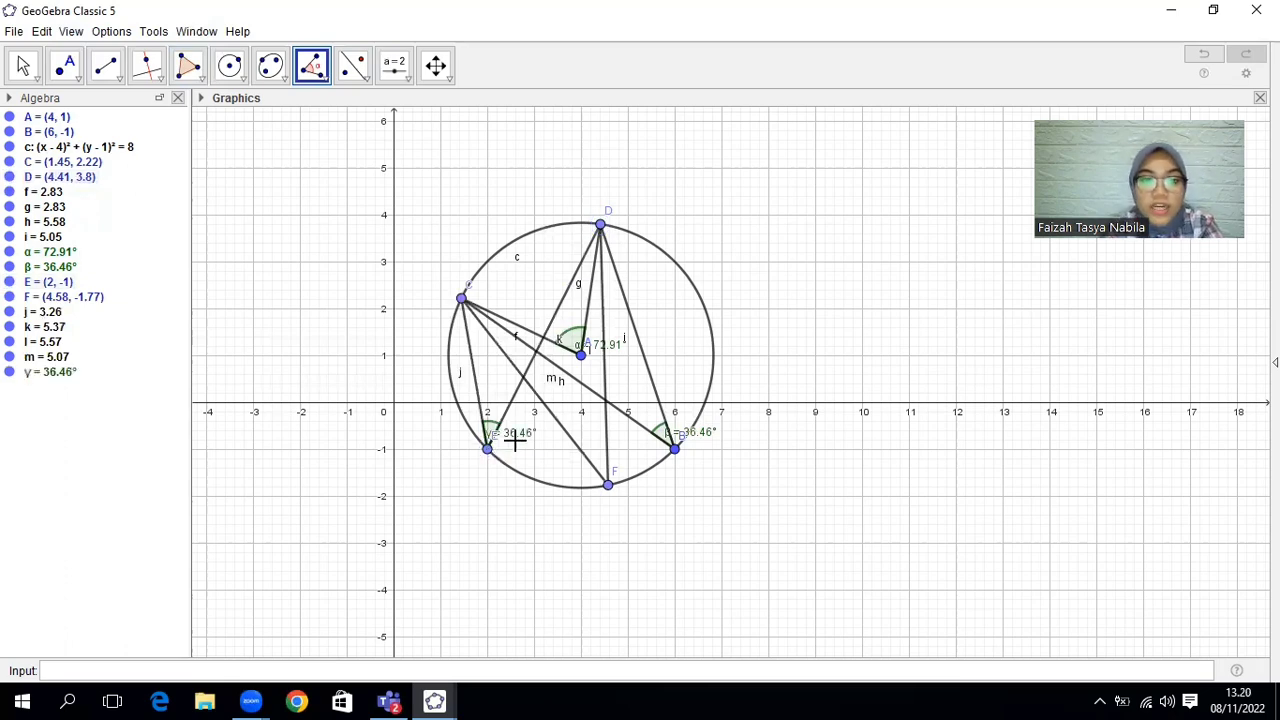
left_click(602, 228)
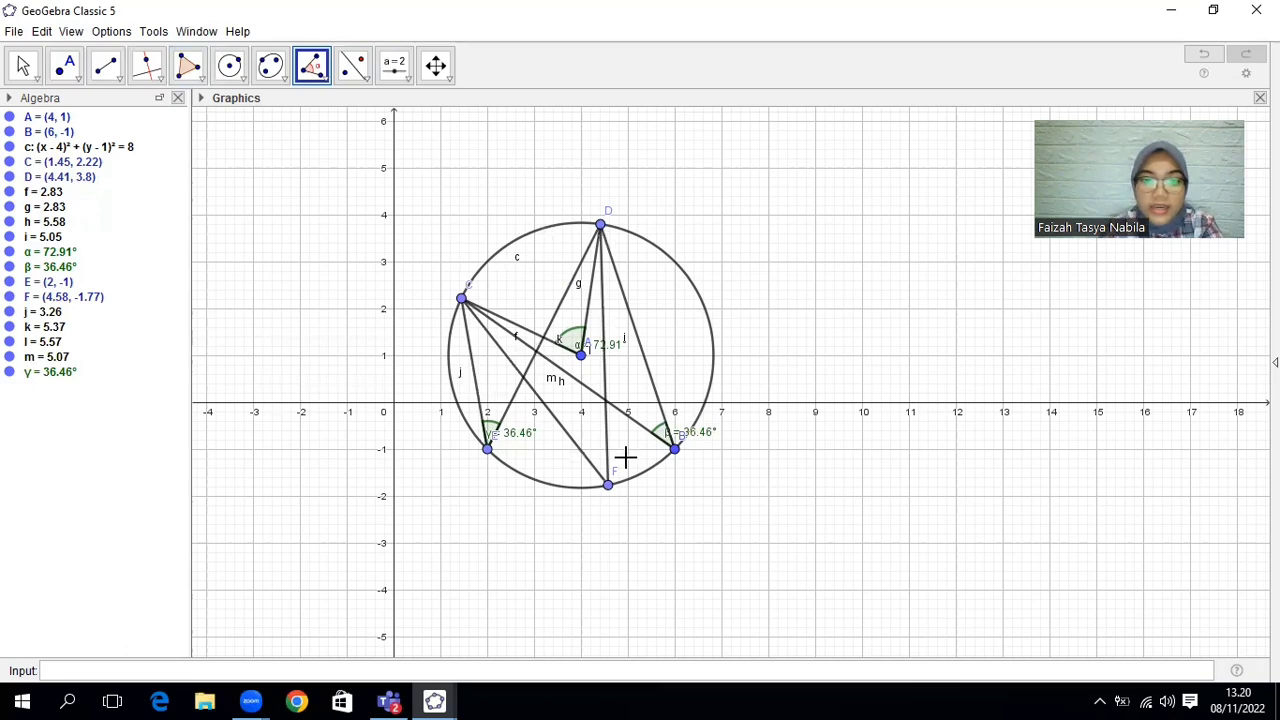
left_click(610, 488)
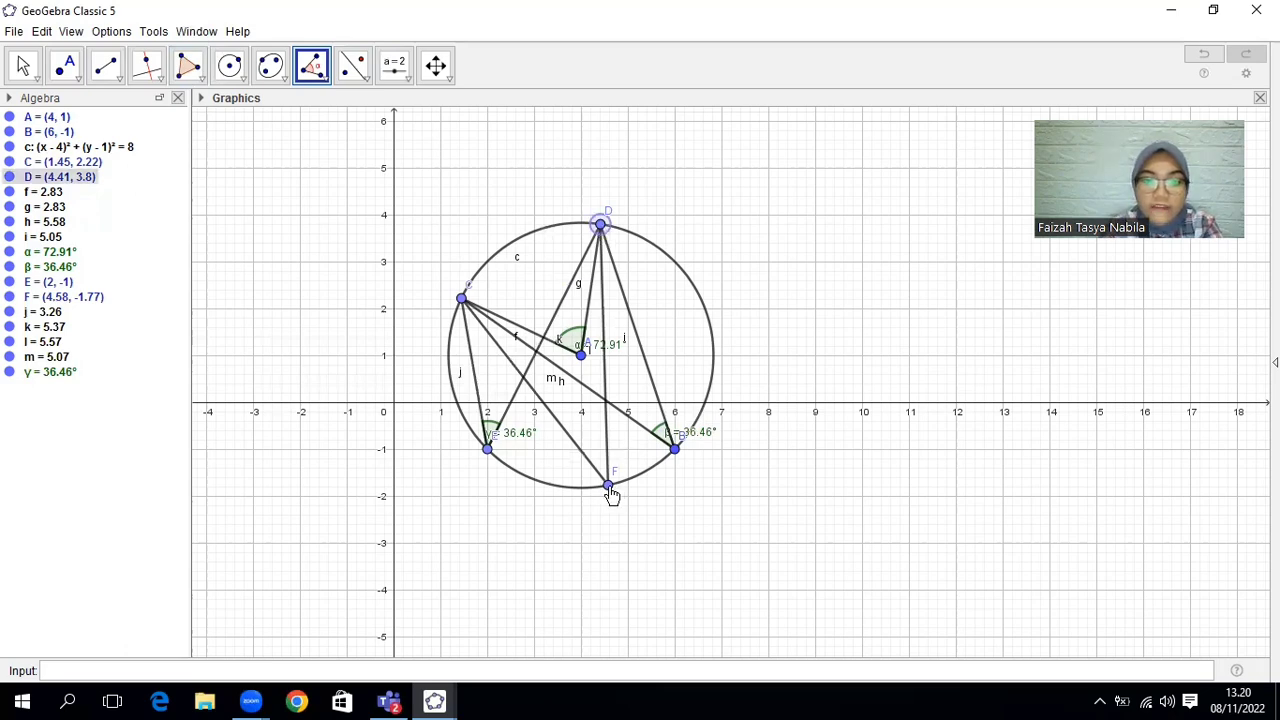
left_click(462, 298)
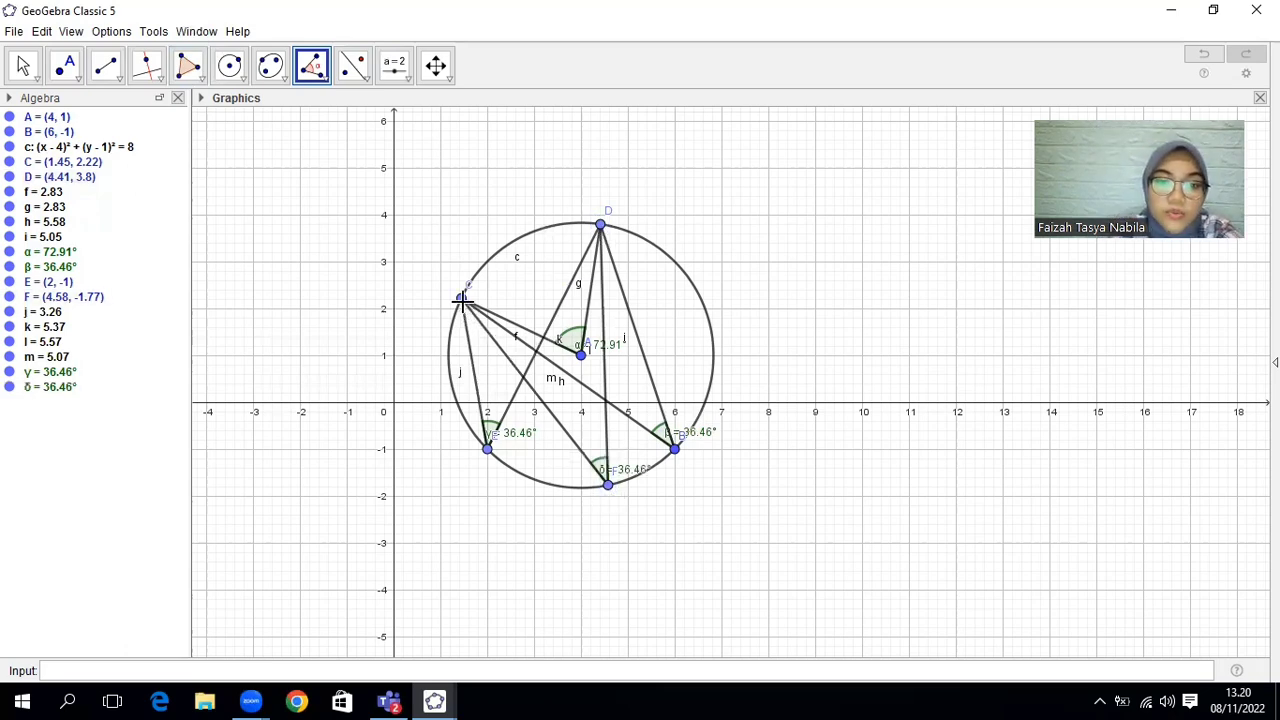
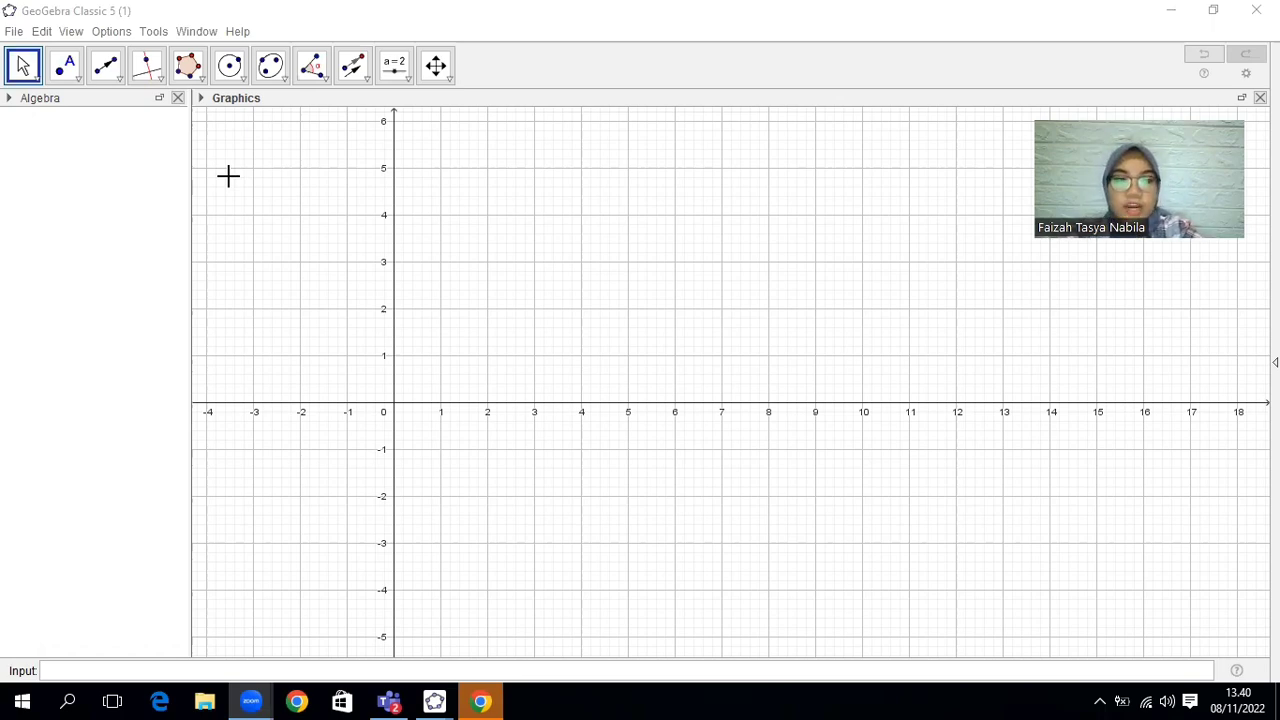
In the empty construction, draw a regular polygon with 4 vertices on the base from A (3, 1) to B (6, 1).
left_click(193, 64)
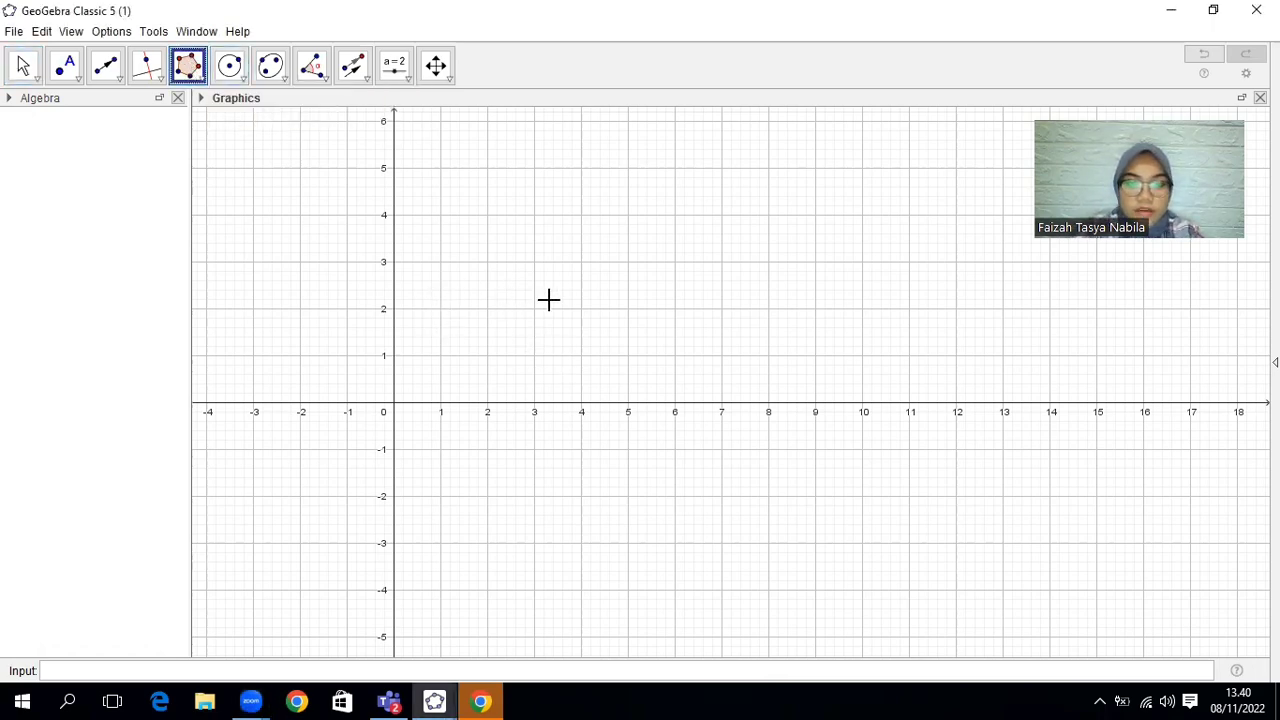
left_click(534, 355)
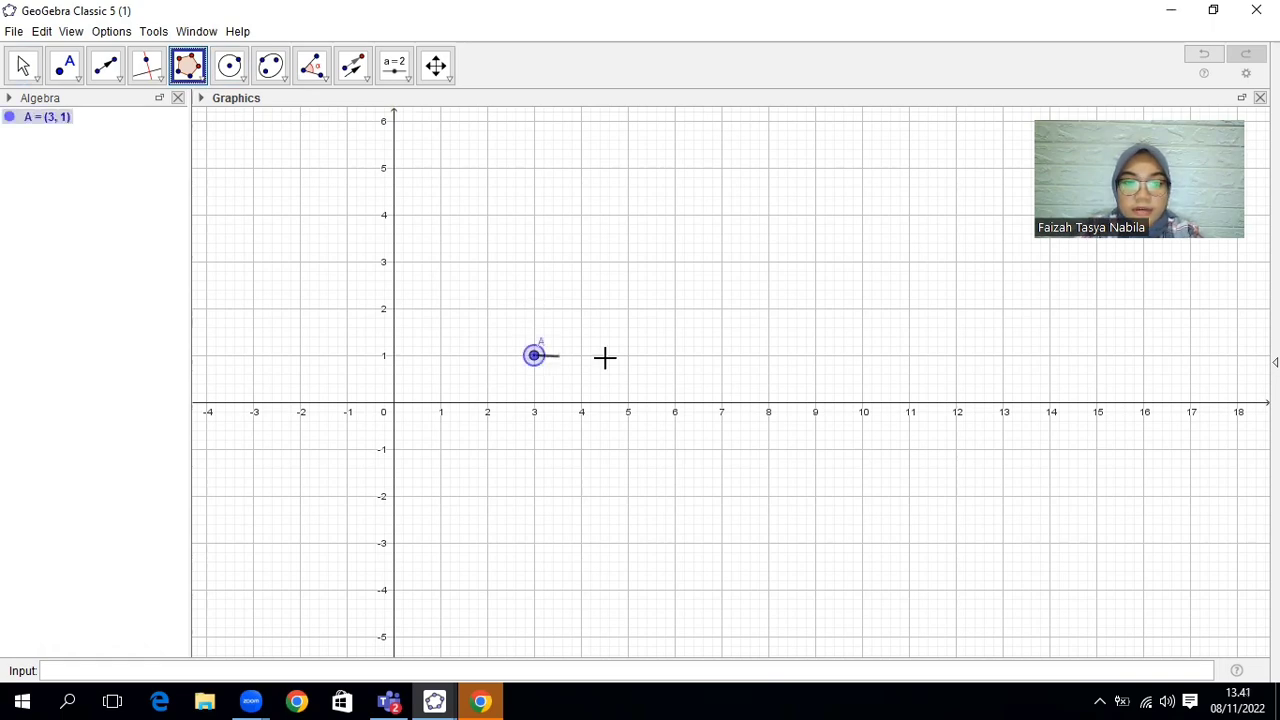
left_click(674, 355)
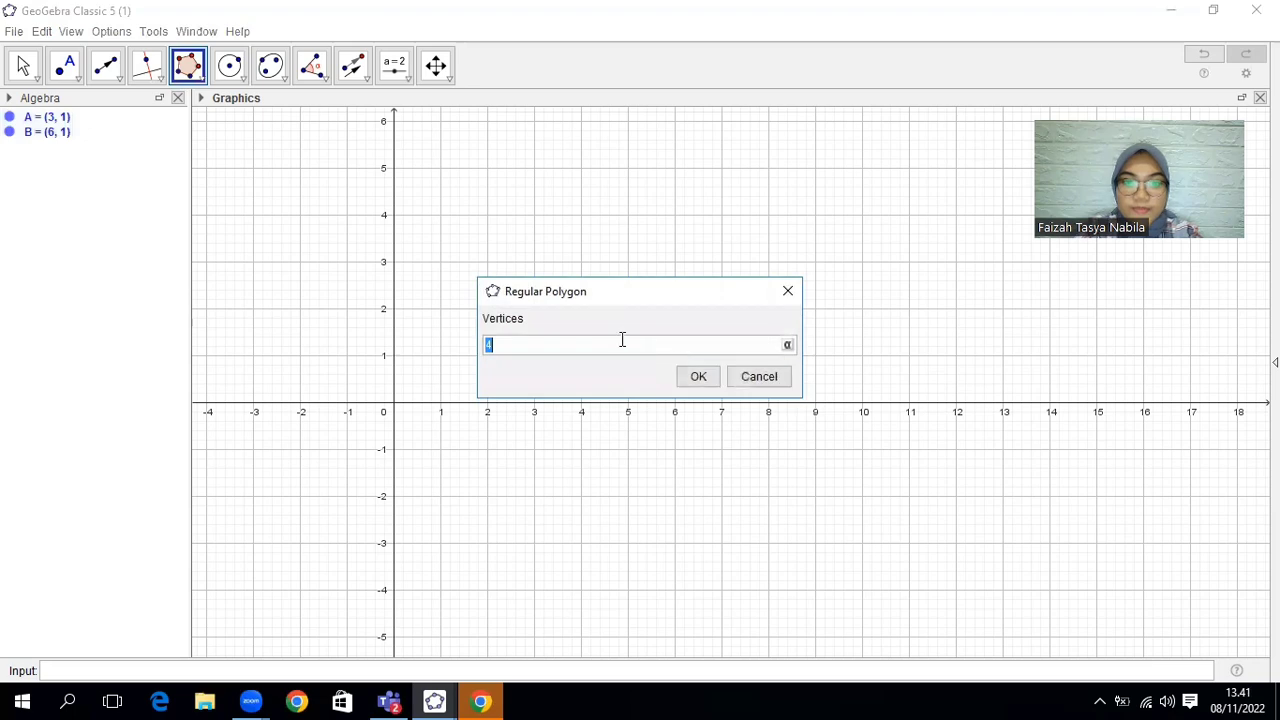
left_click(702, 380)
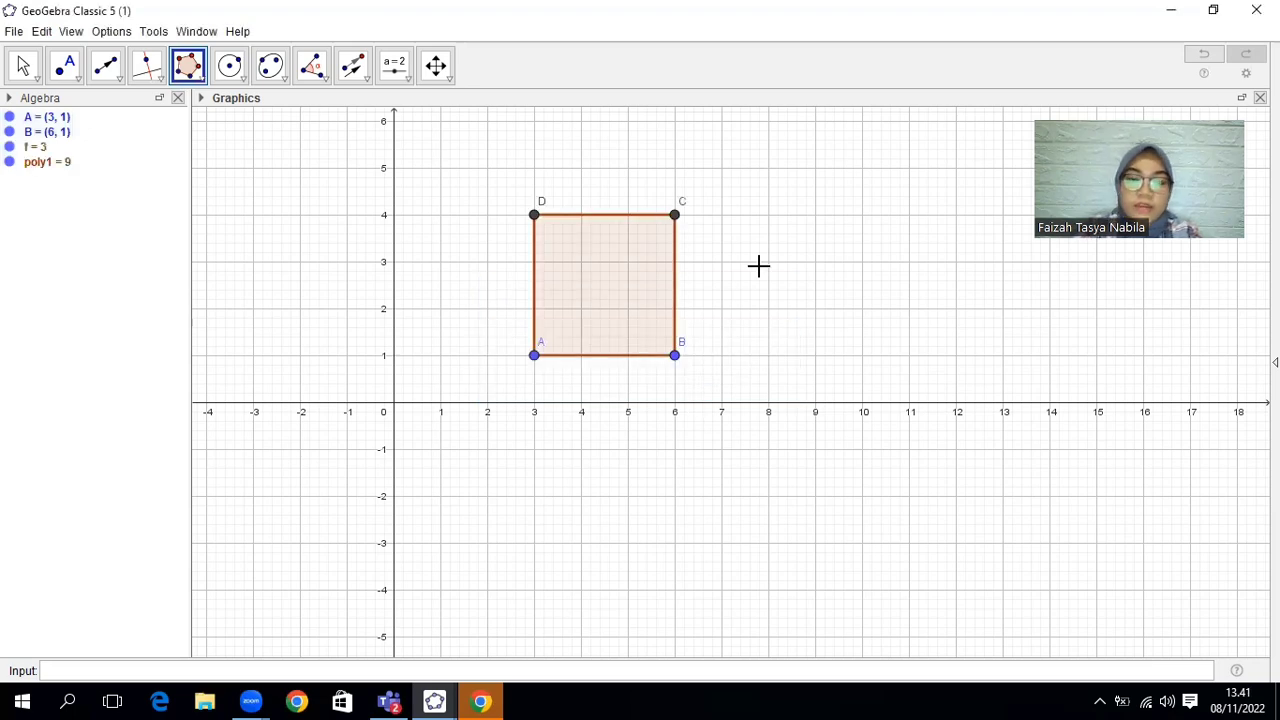
Draw a vector from point E (7, 1) to point F (11, 2) beside the square.
left_click(117, 82)
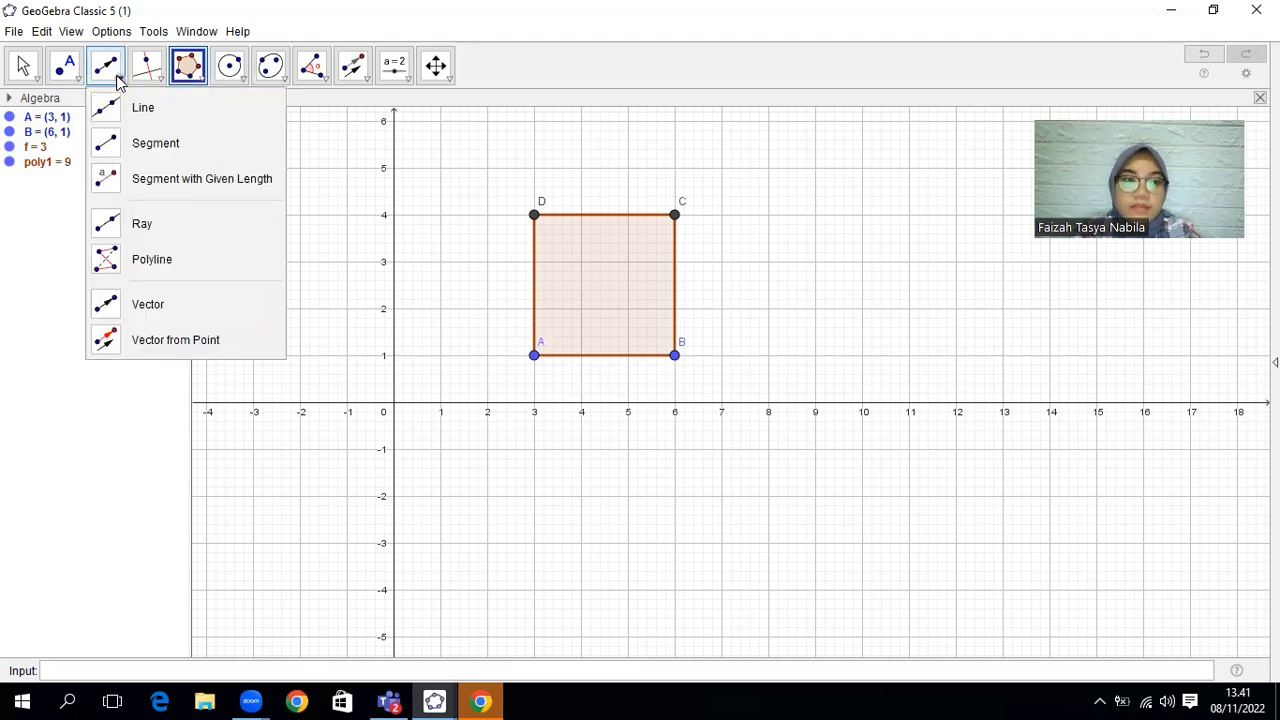
left_click(113, 305)
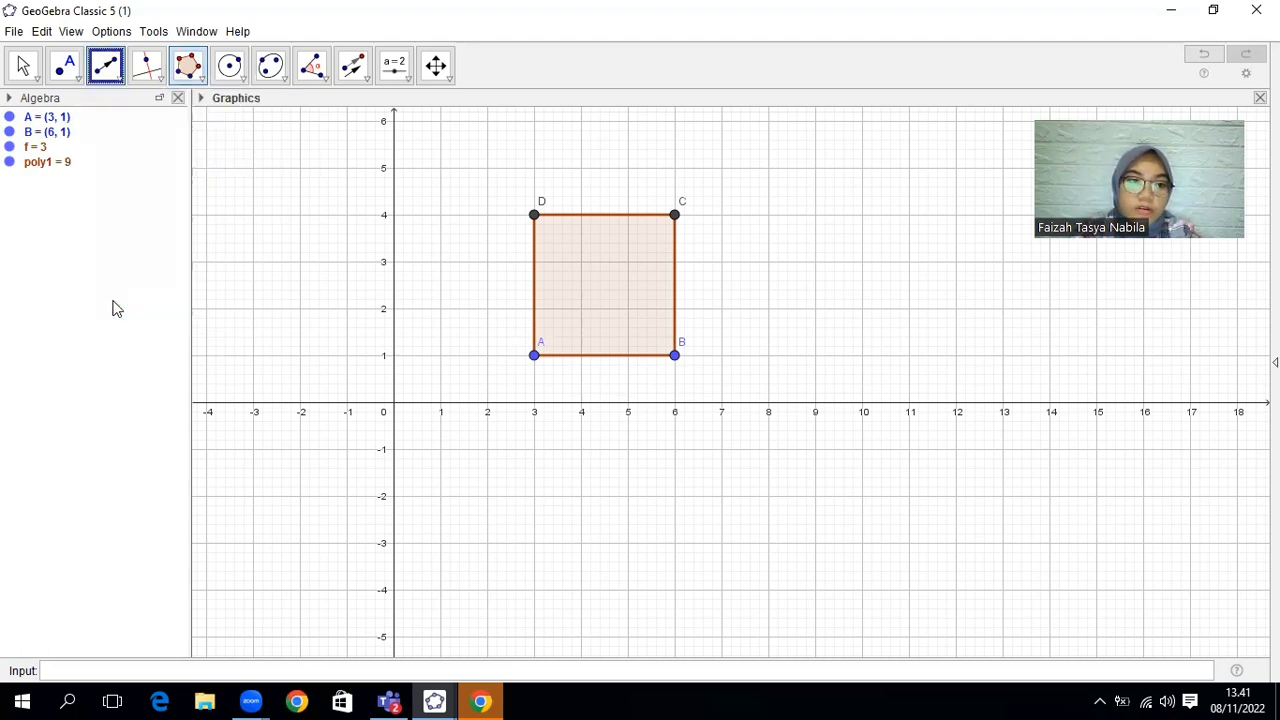
left_click(721, 355)
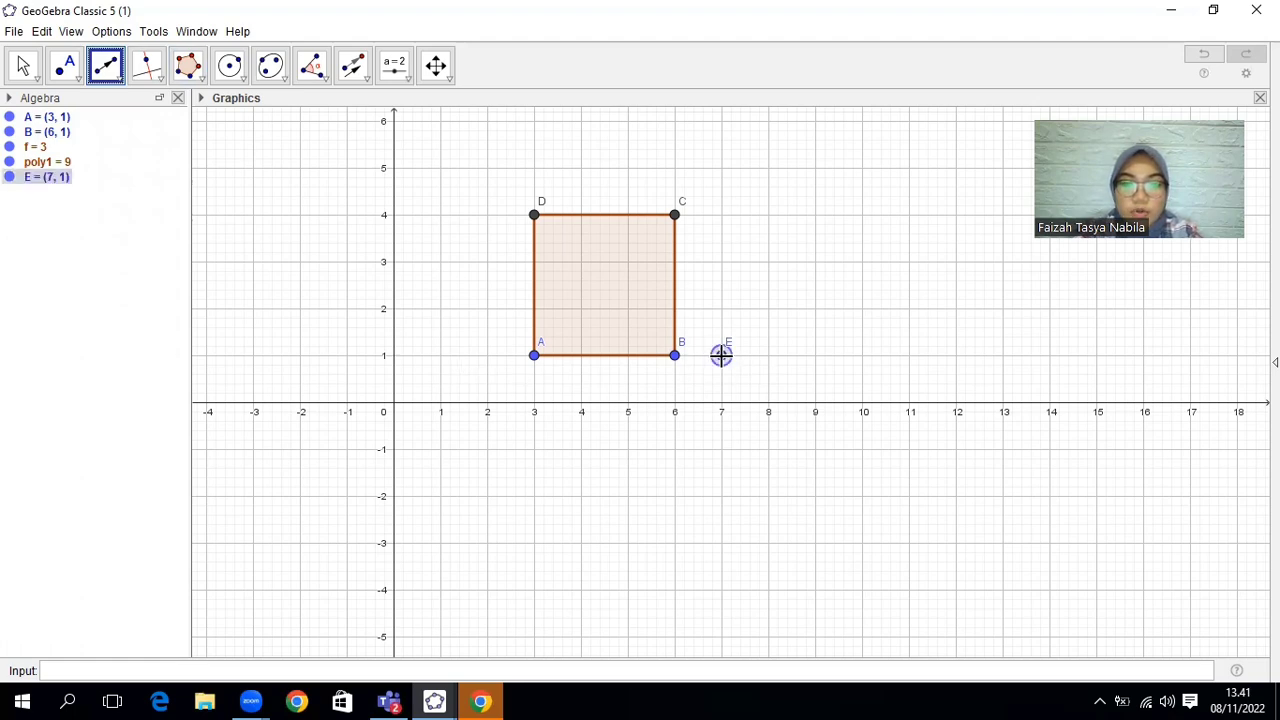
left_click(909, 309)
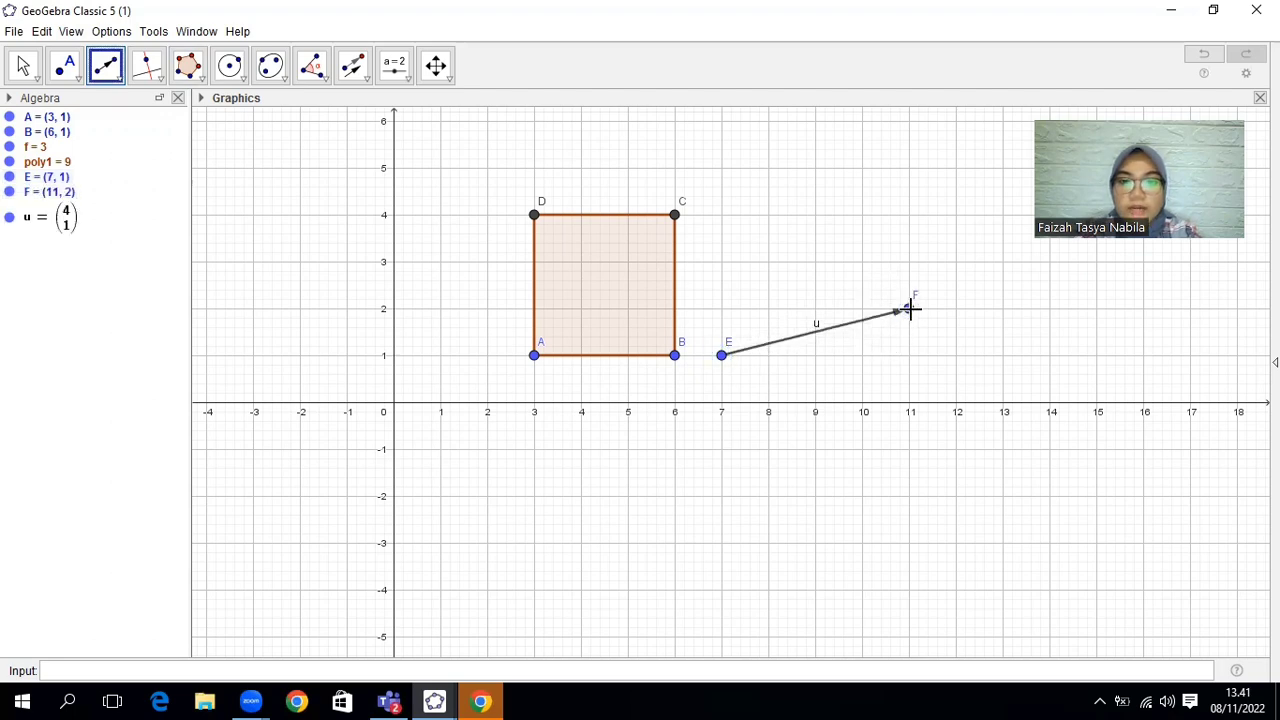
Translate the square ABCD by the vector from E to F with the Translate by Vector tool.
left_click(352, 68)
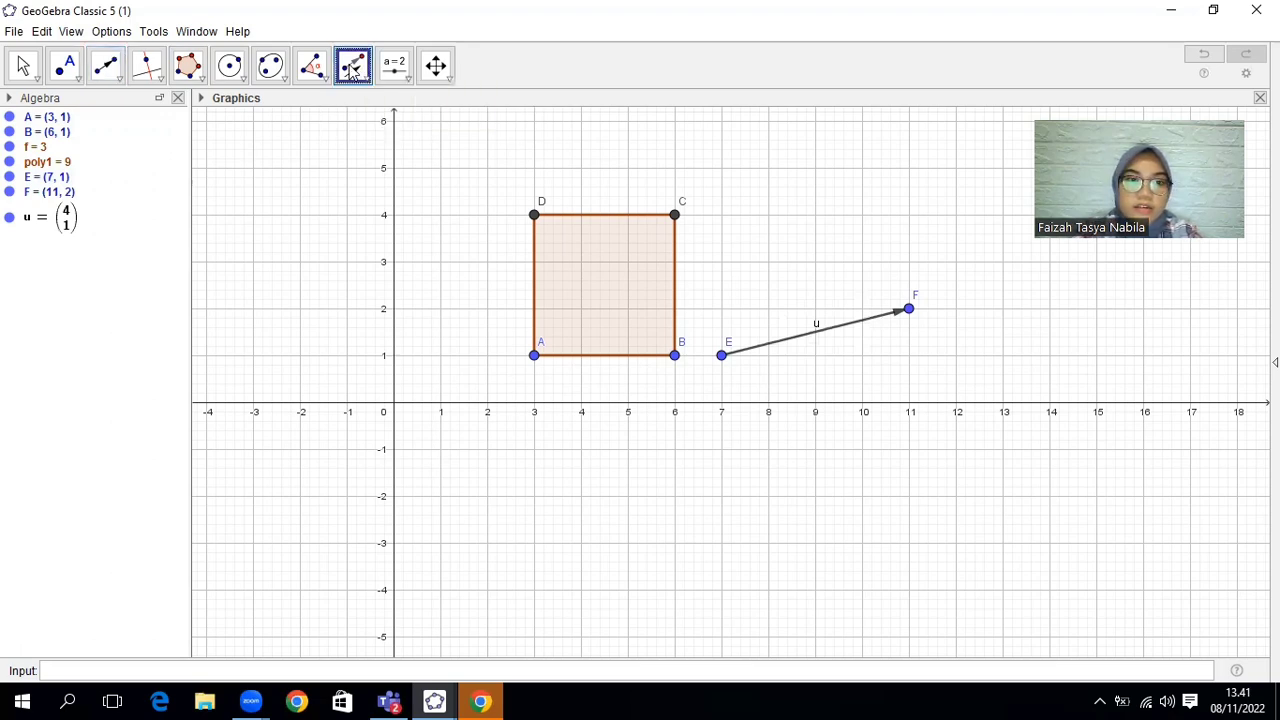
left_click(610, 292)
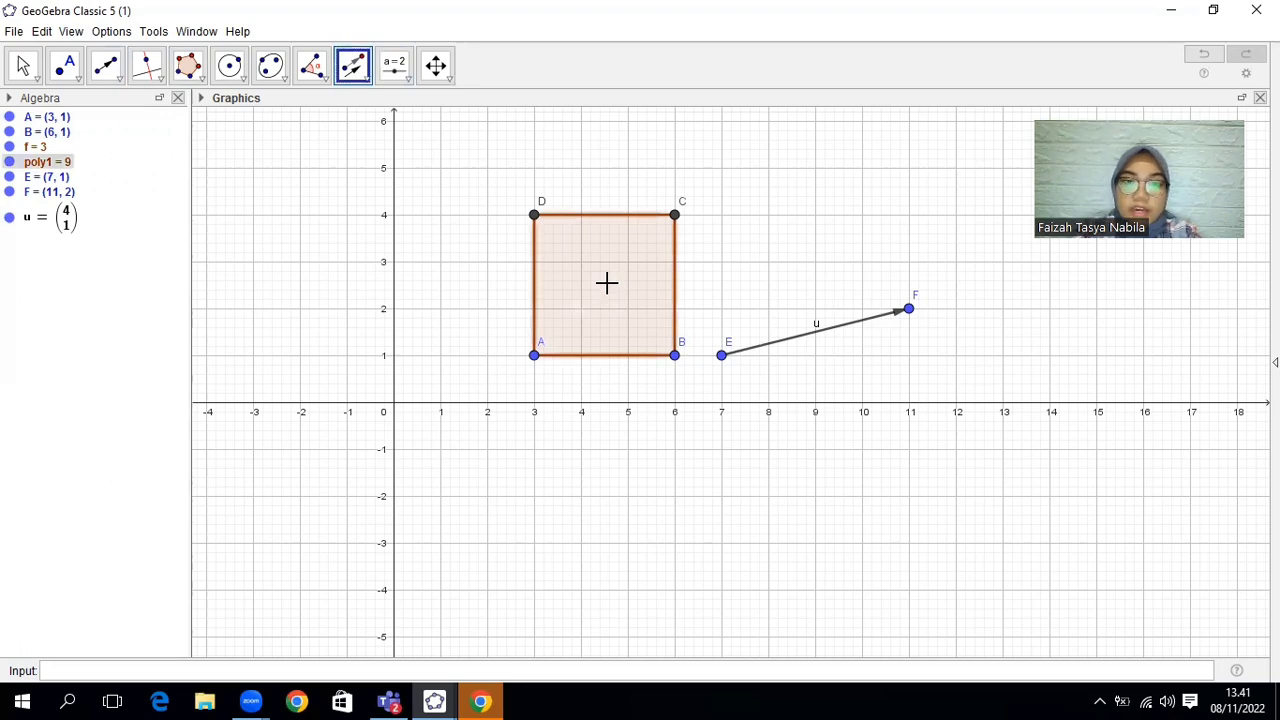
left_click(817, 330)
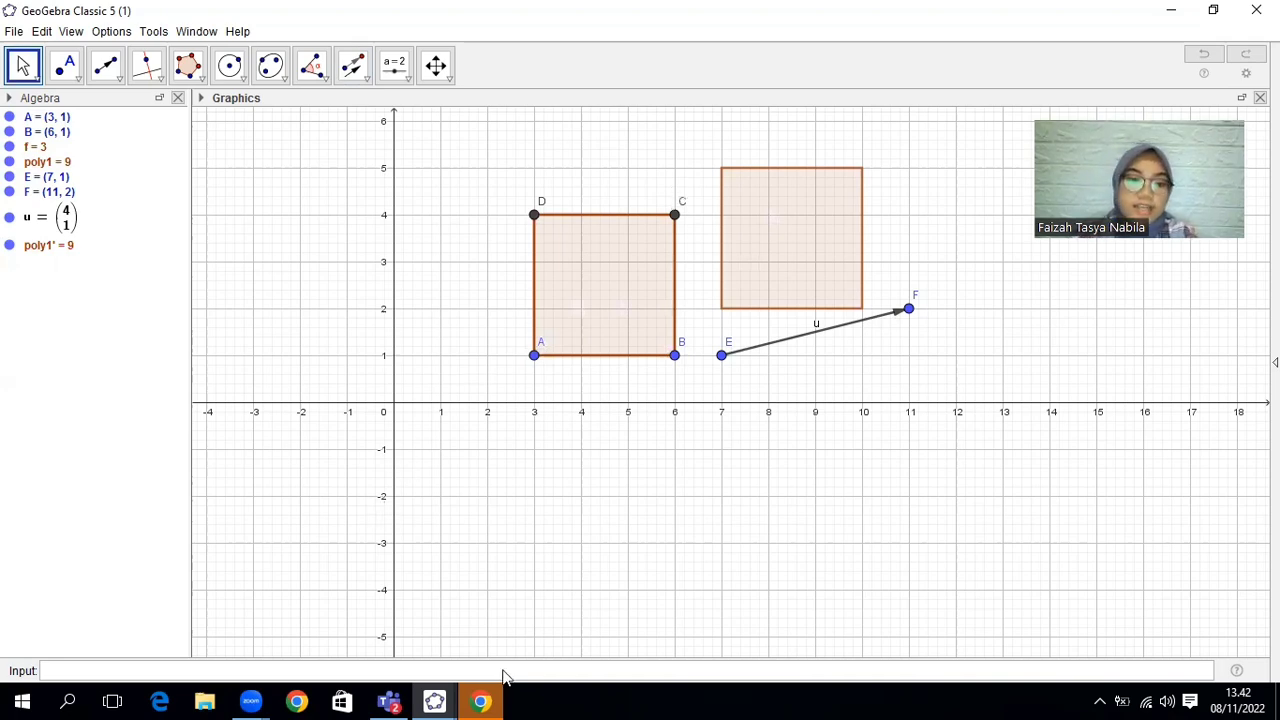
Switch to the empty second GeoGebra Classic 5 window.
mouse_move(434, 700)
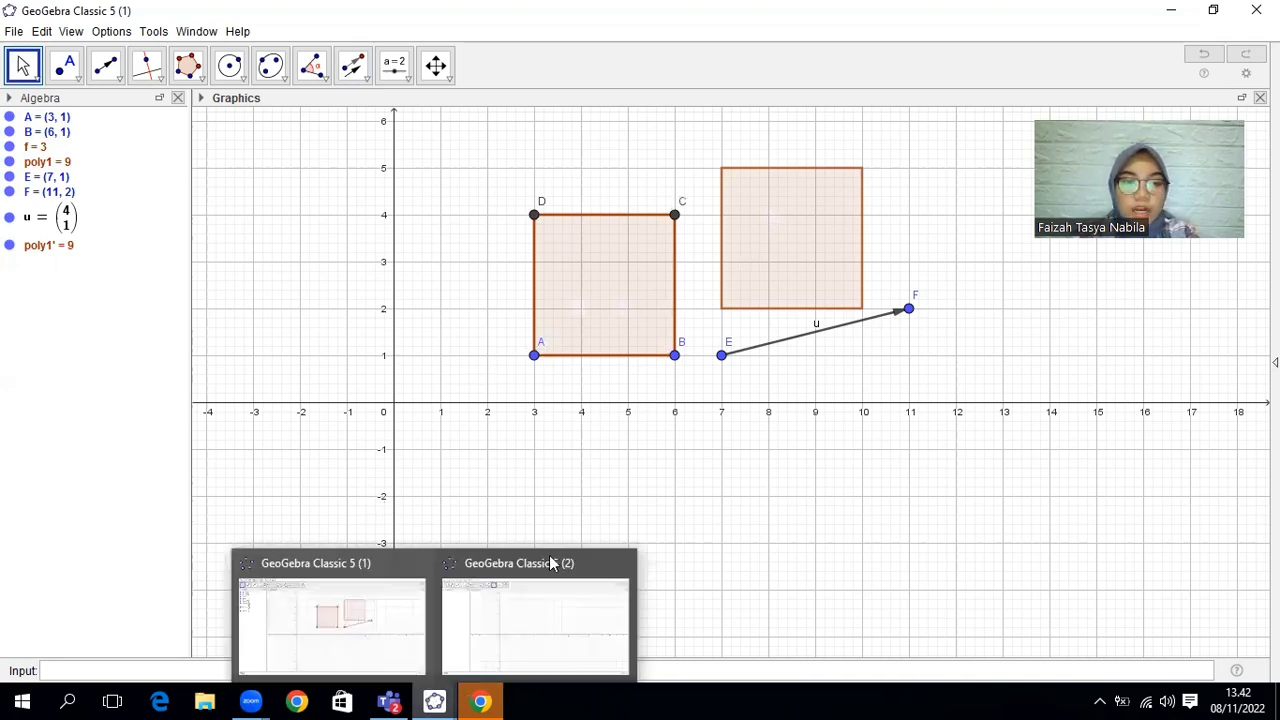
In the empty second GeoGebra window, add the text "Pencerminan titik terhadap sumbu-x dan y" and move it just above y = 5.
left_click(533, 609)
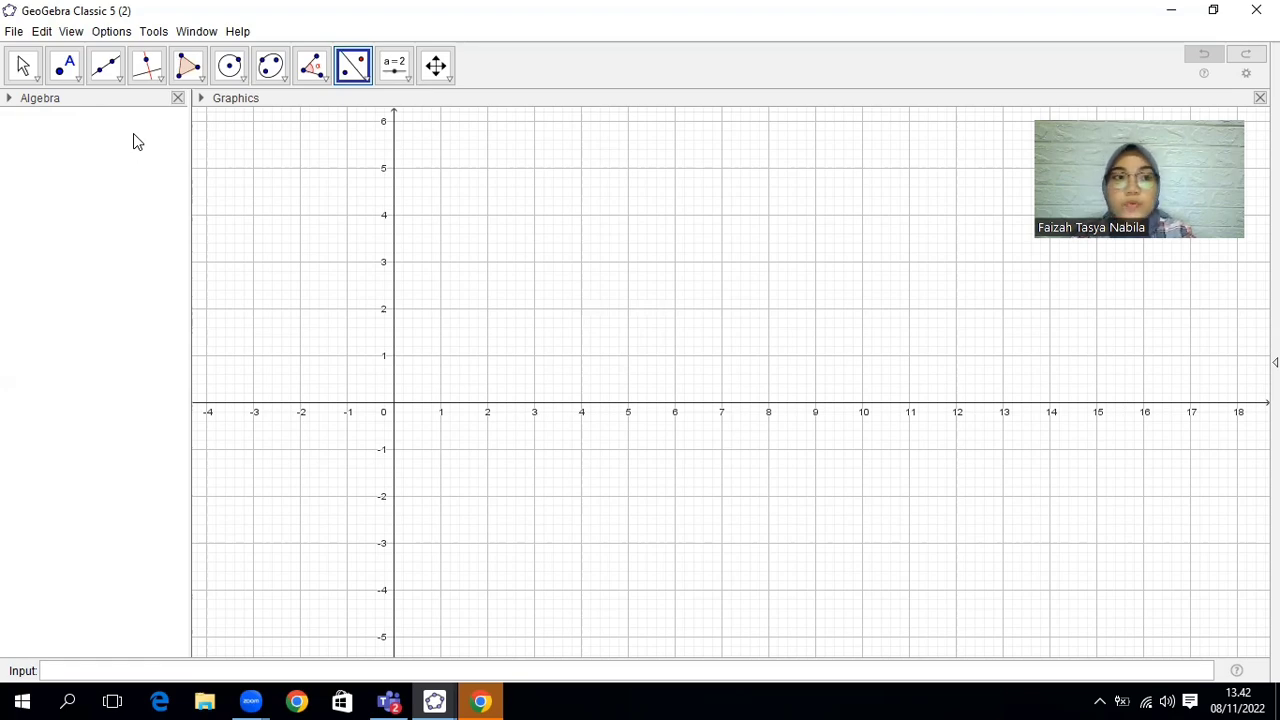
left_click(397, 65)
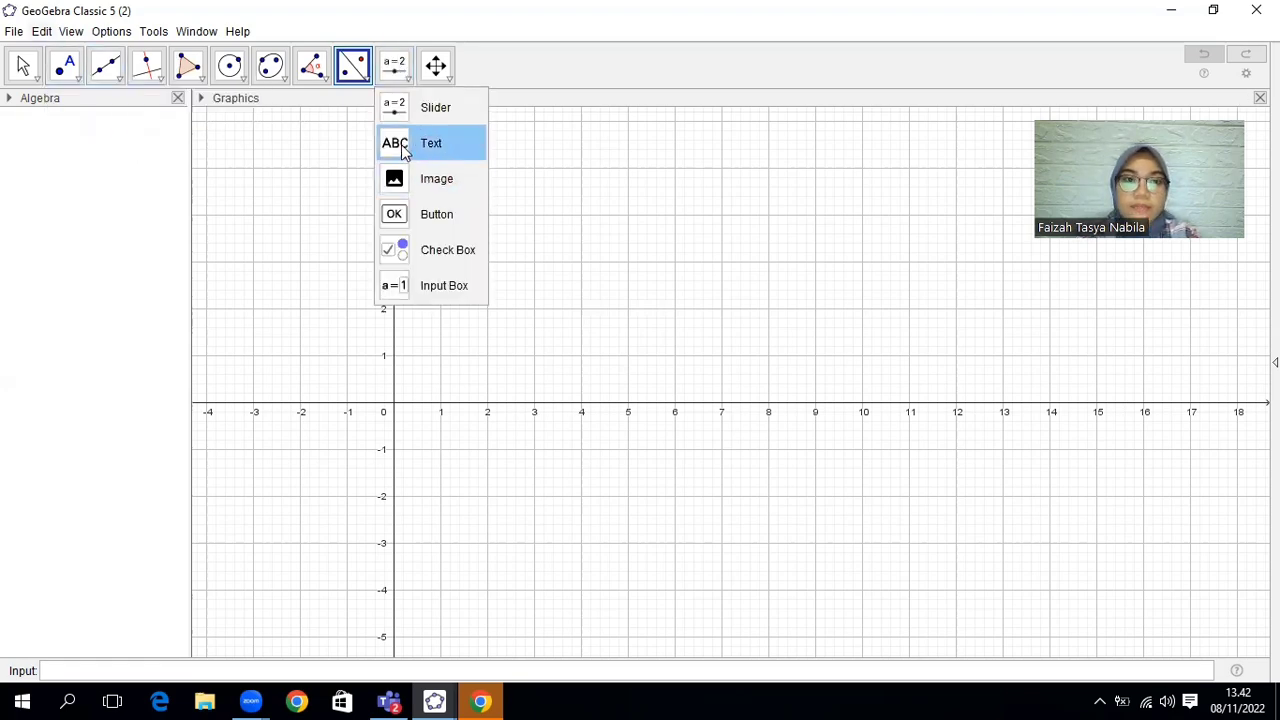
left_click(398, 145)
left_click(453, 176)
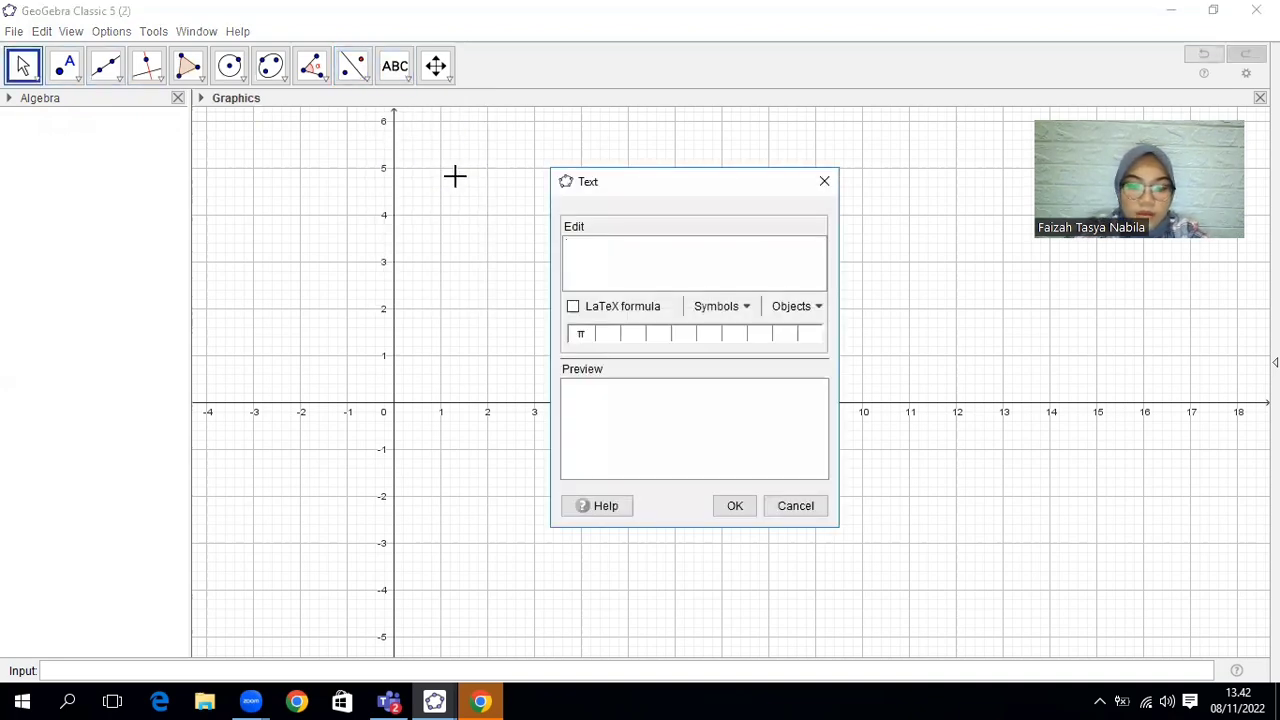
type("Pencer")
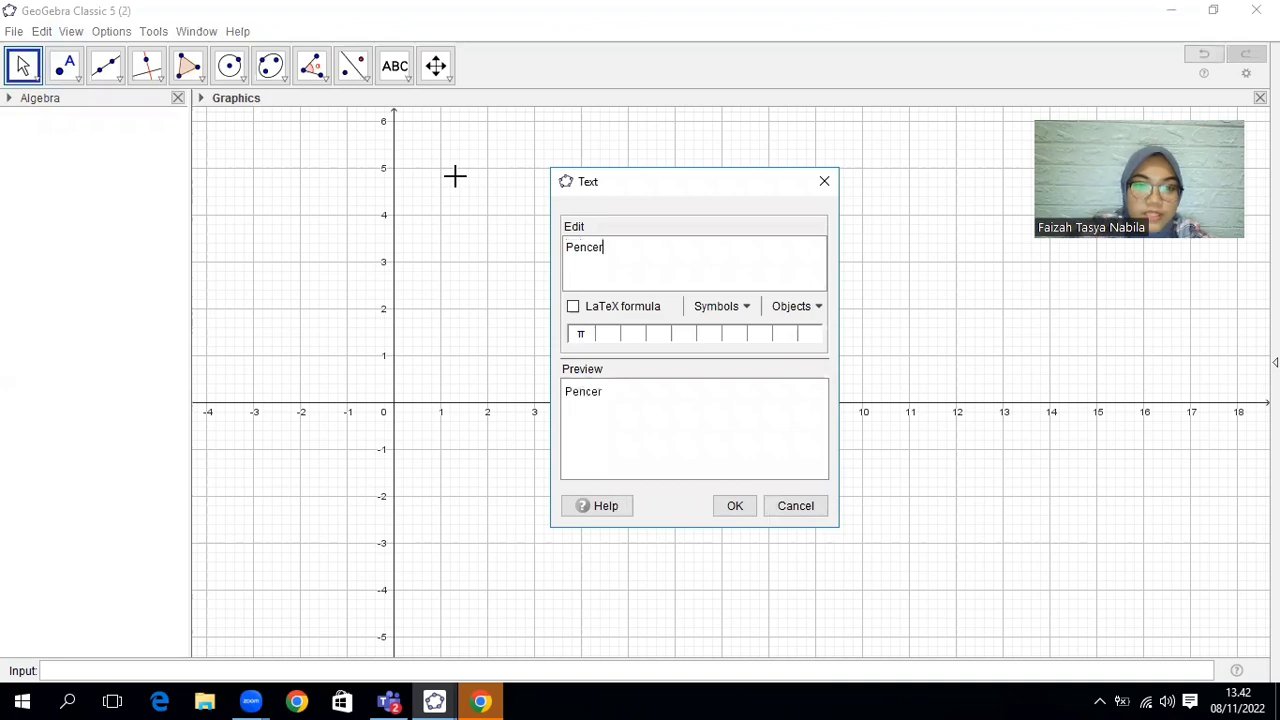
type("minan t")
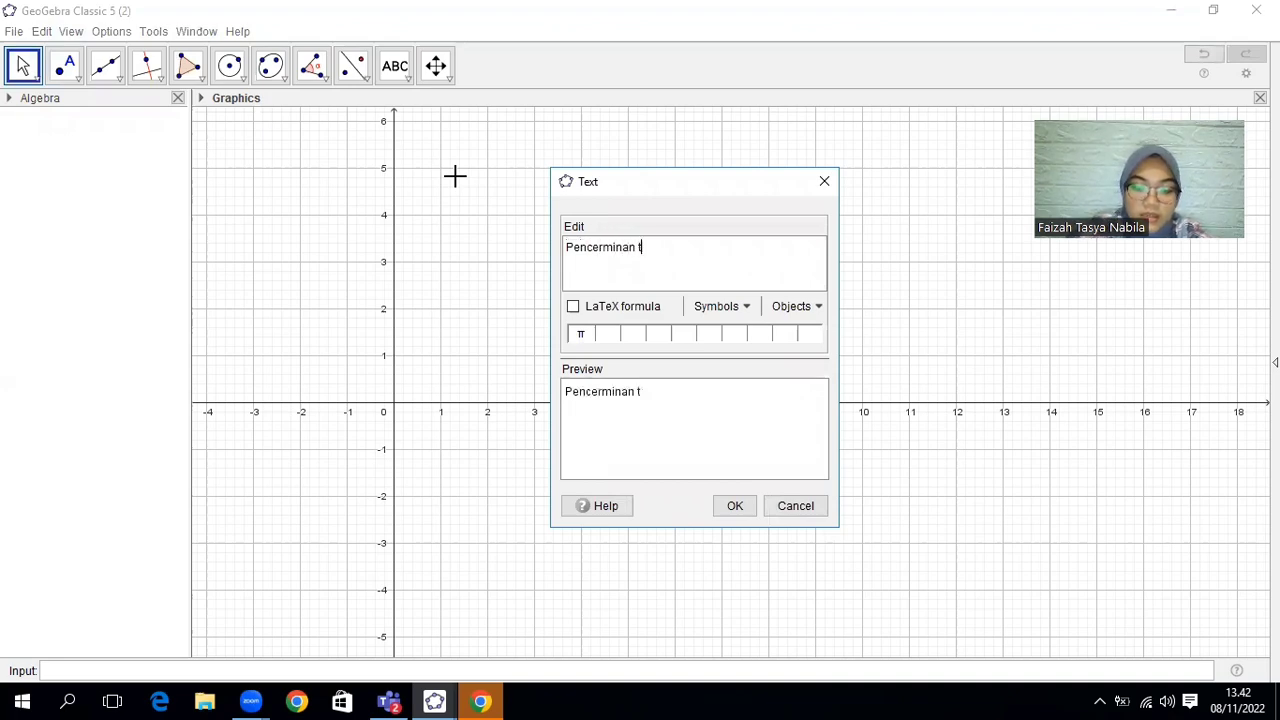
type("itik ter")
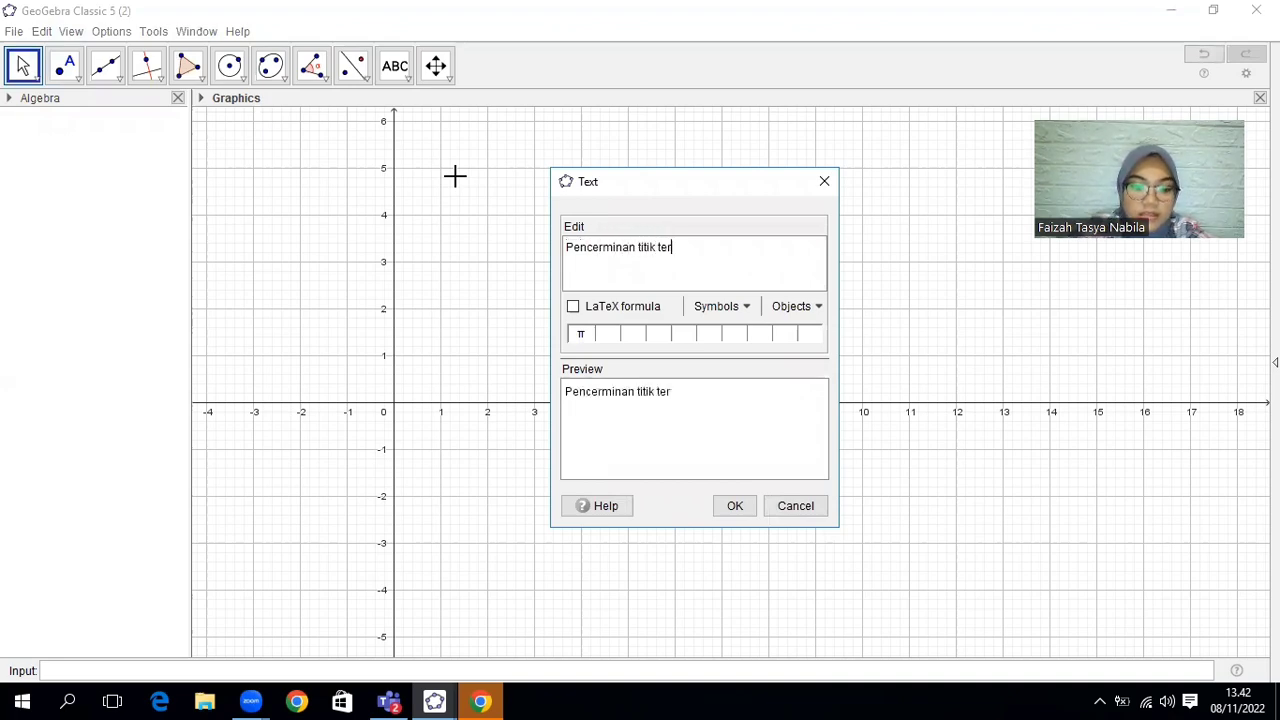
type("hadap sum")
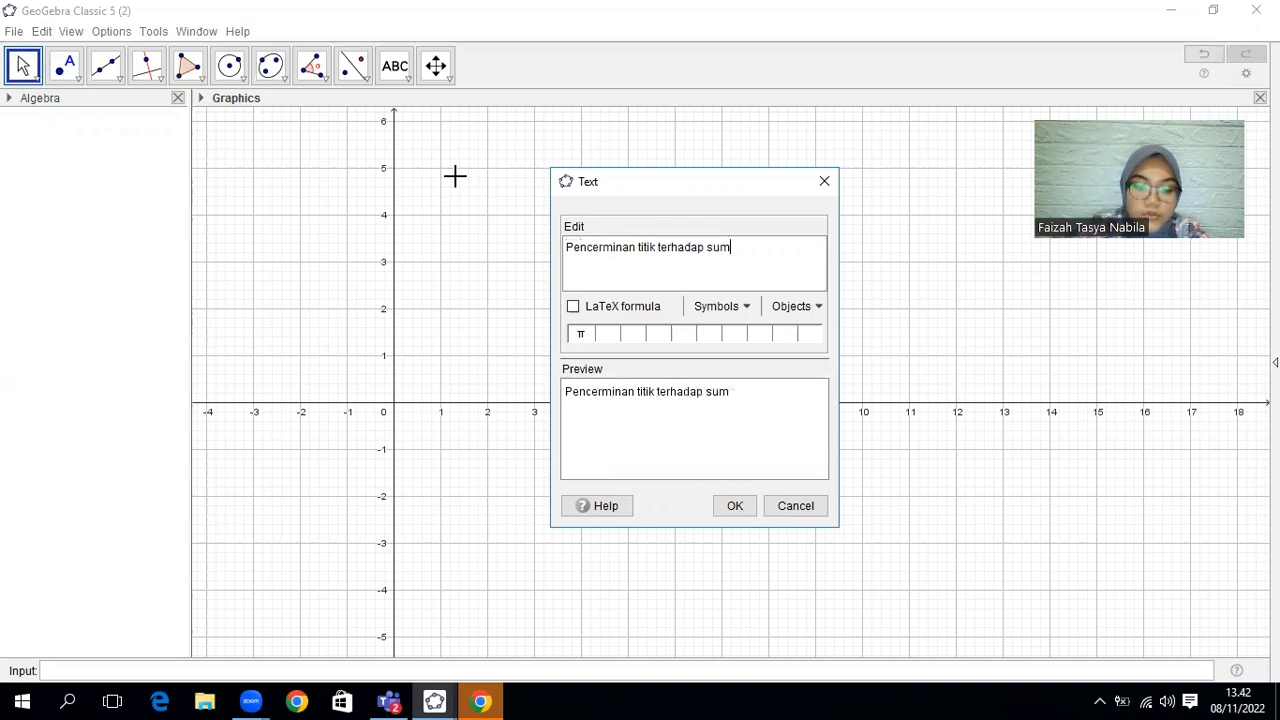
type("bu")
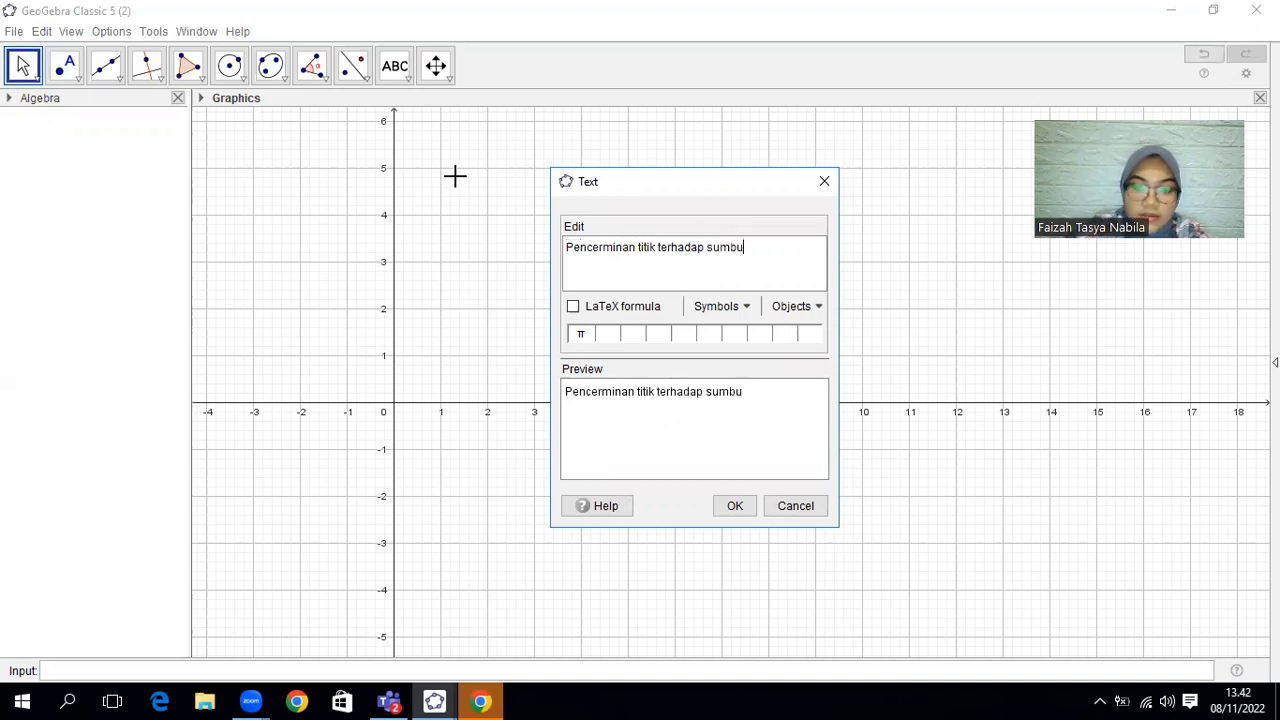
type("-x dan y")
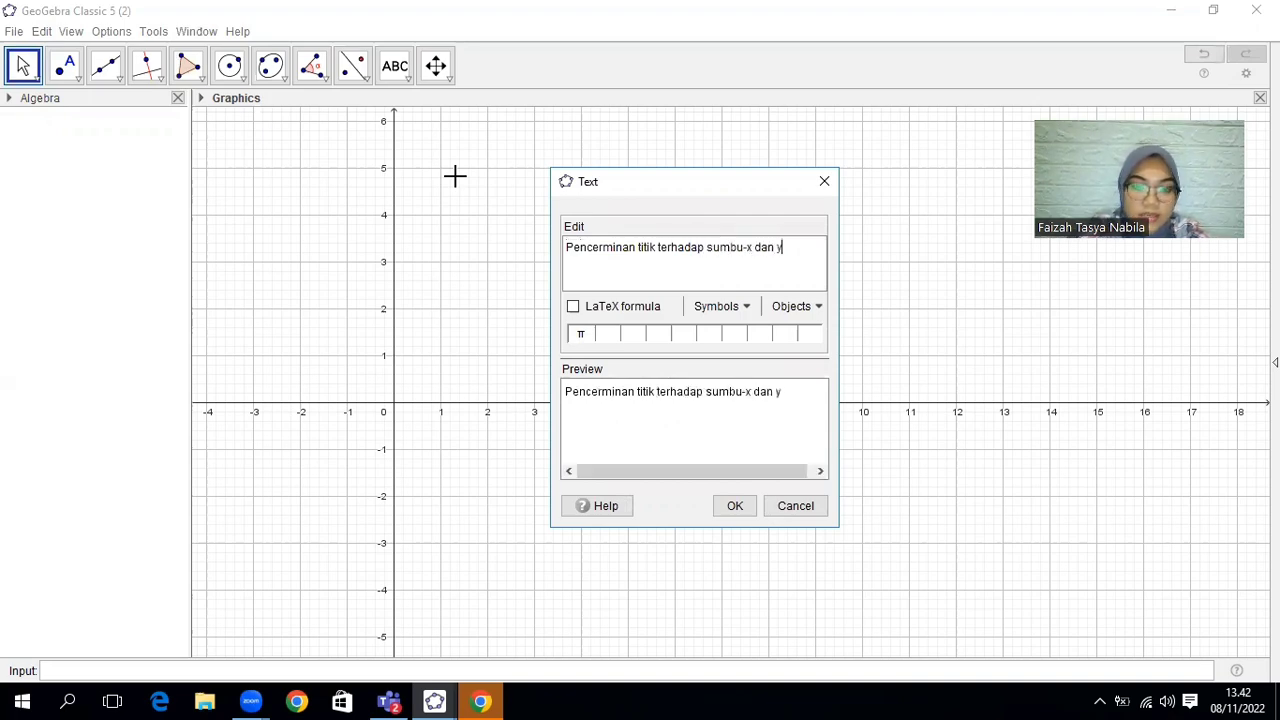
left_click(733, 507)
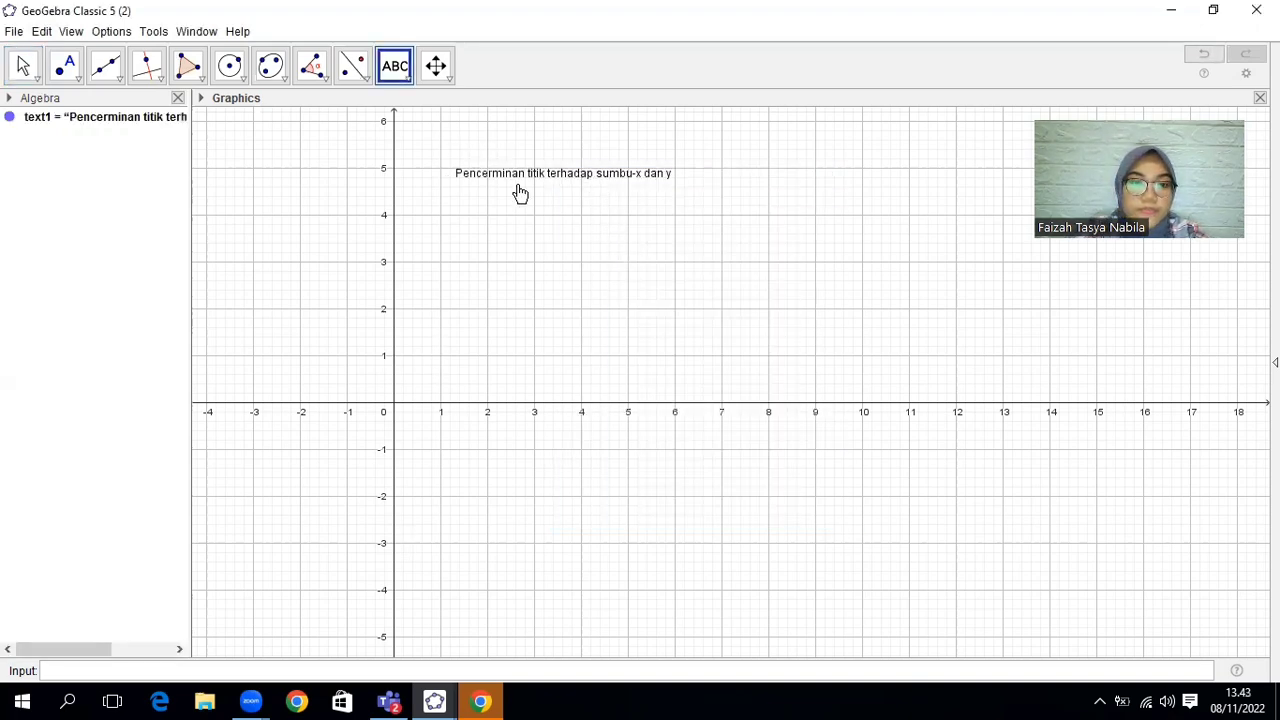
left_click(23, 66)
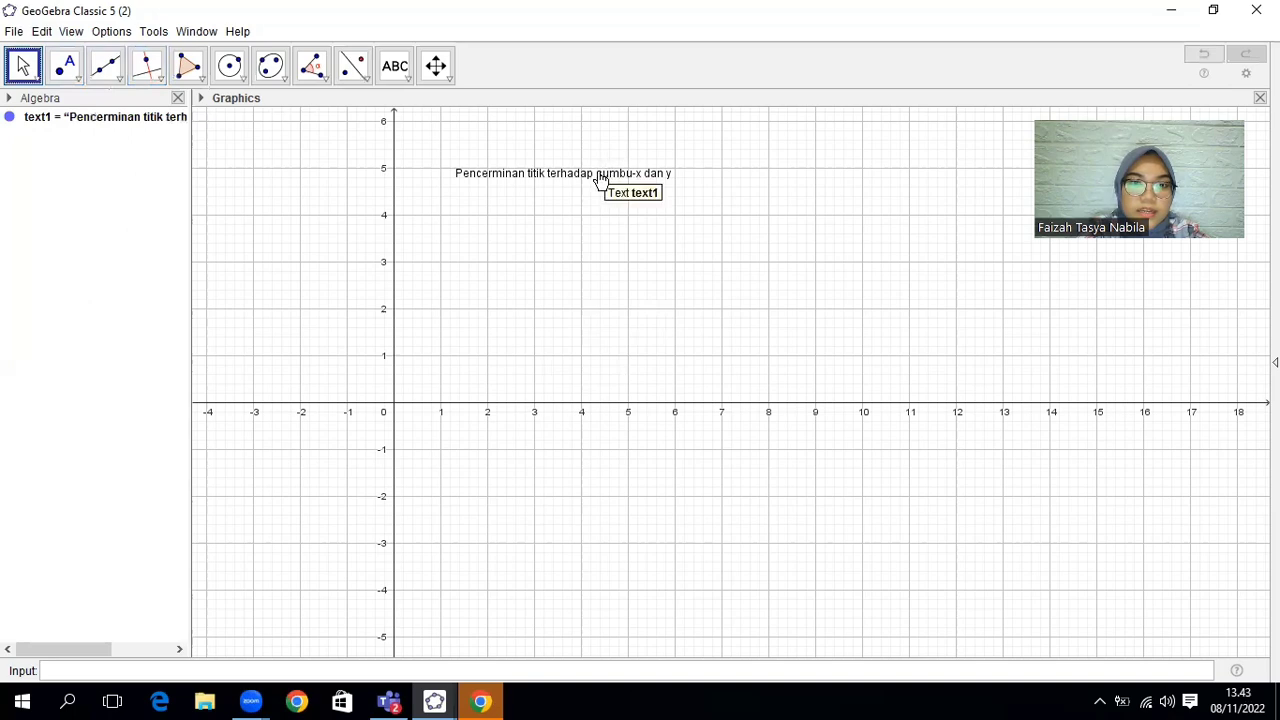
left_click_drag(600, 180, 600, 154)
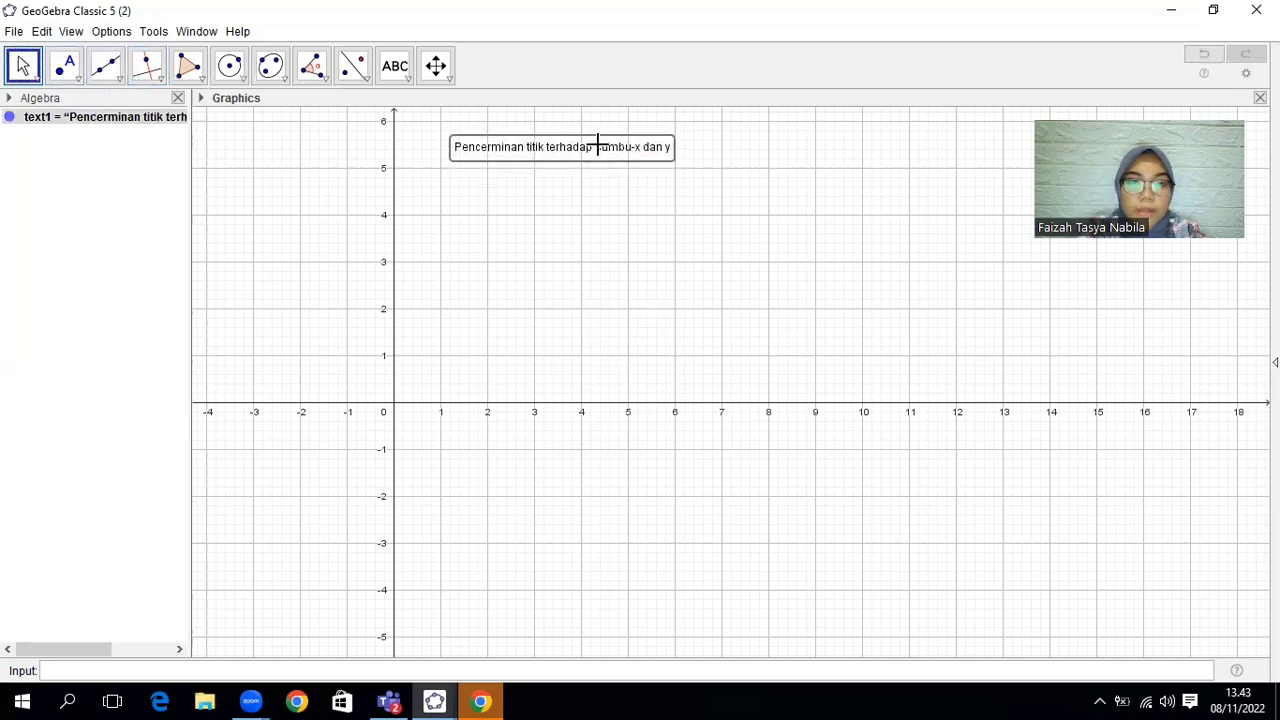
Plot a point at (2, 1) in the graphics view.
left_click(66, 70)
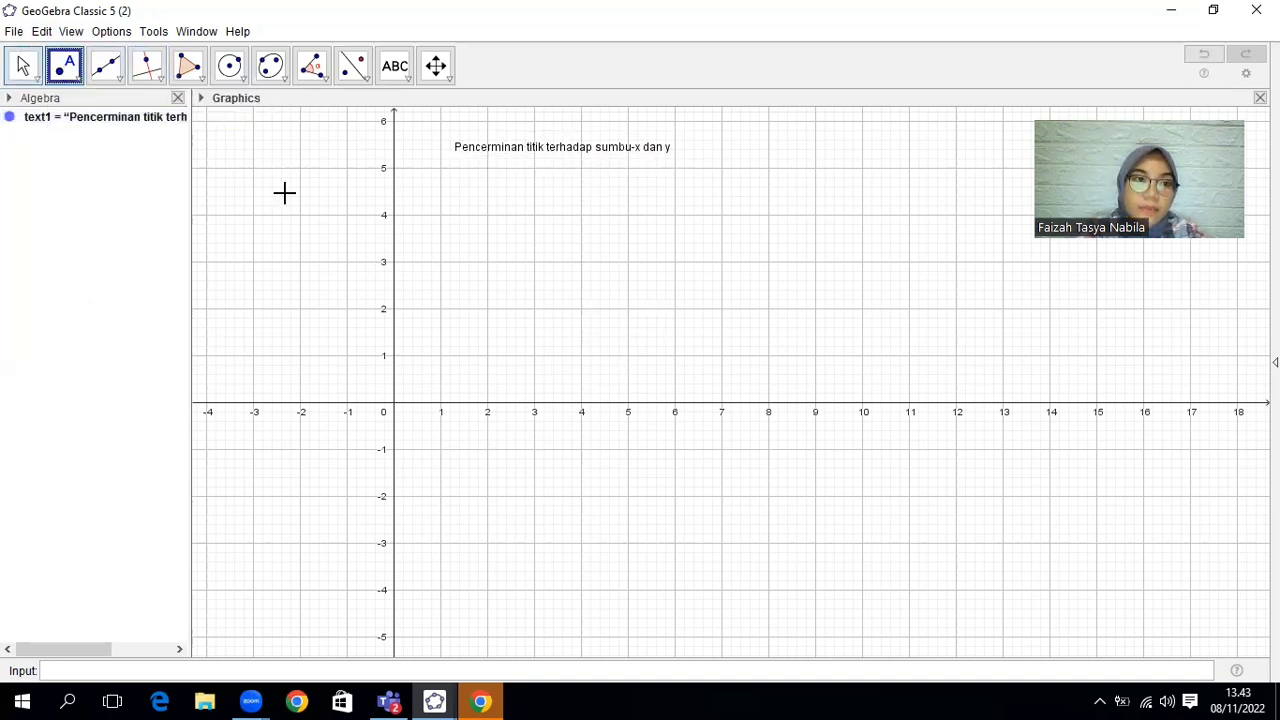
left_click(487, 354)
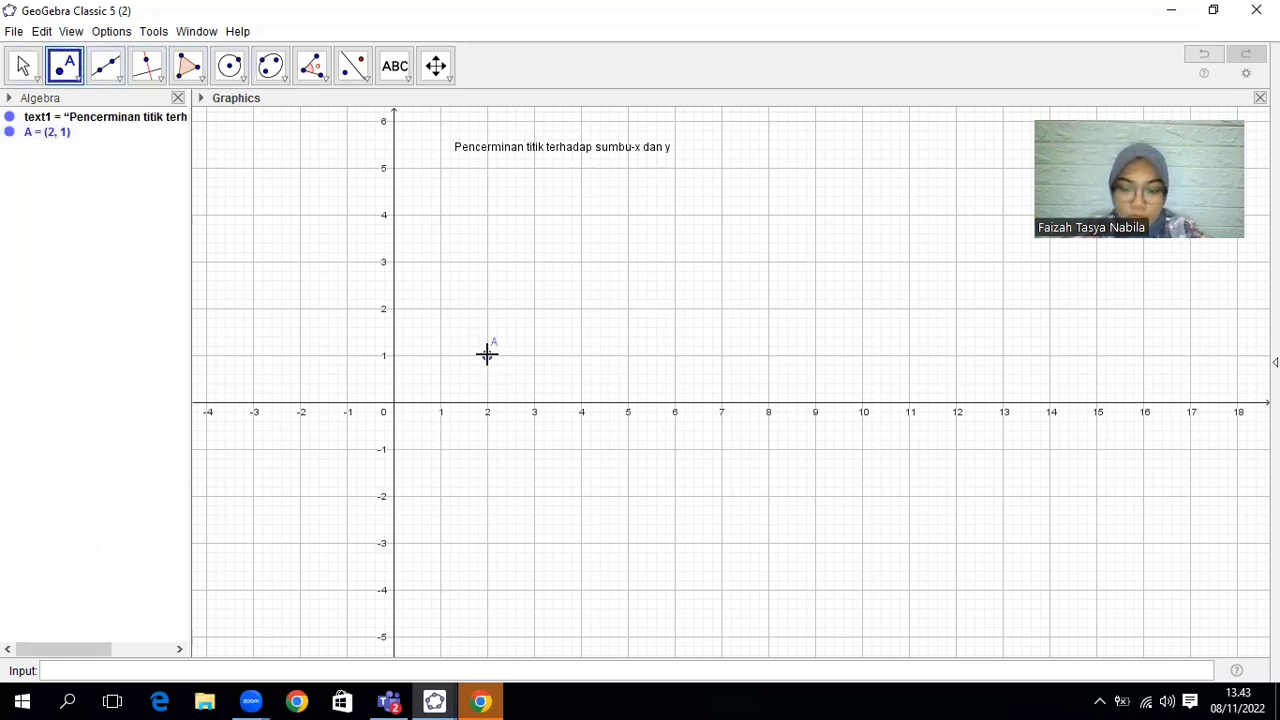
Reflect point A about the x-axis and also about the y-axis with Reflect about Line.
left_click(165, 79)
left_click(322, 80)
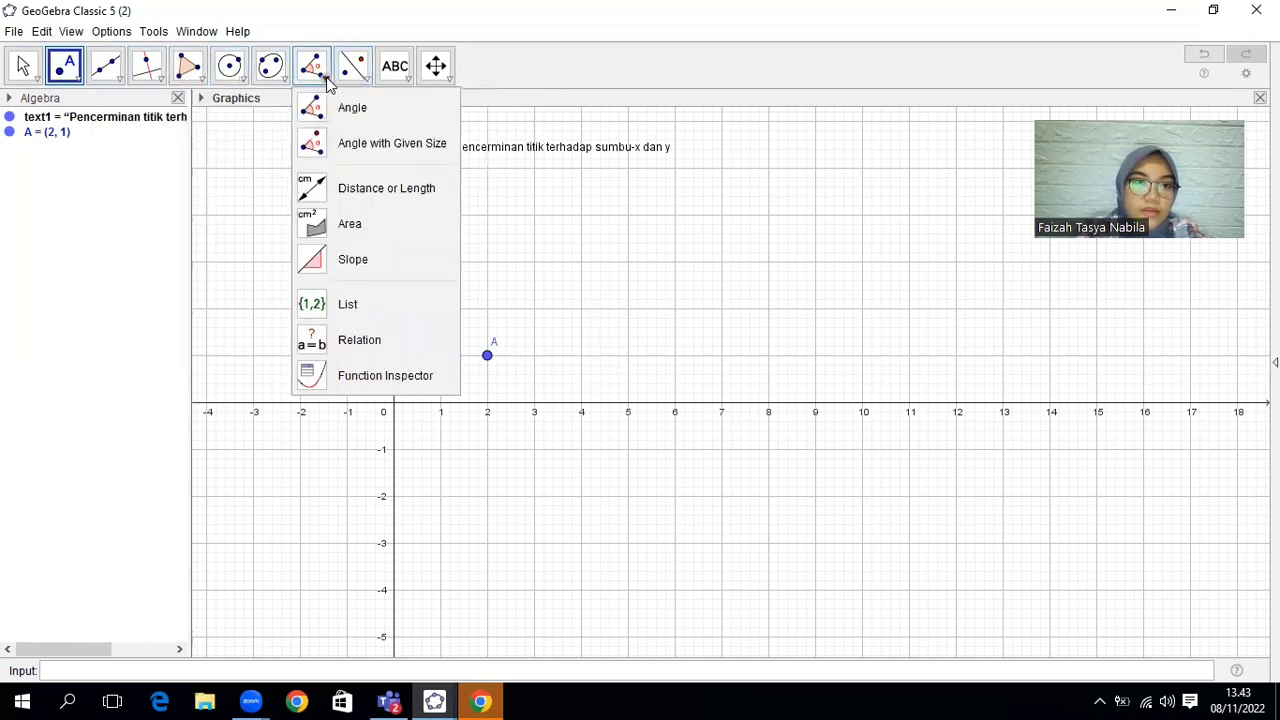
left_click(368, 82)
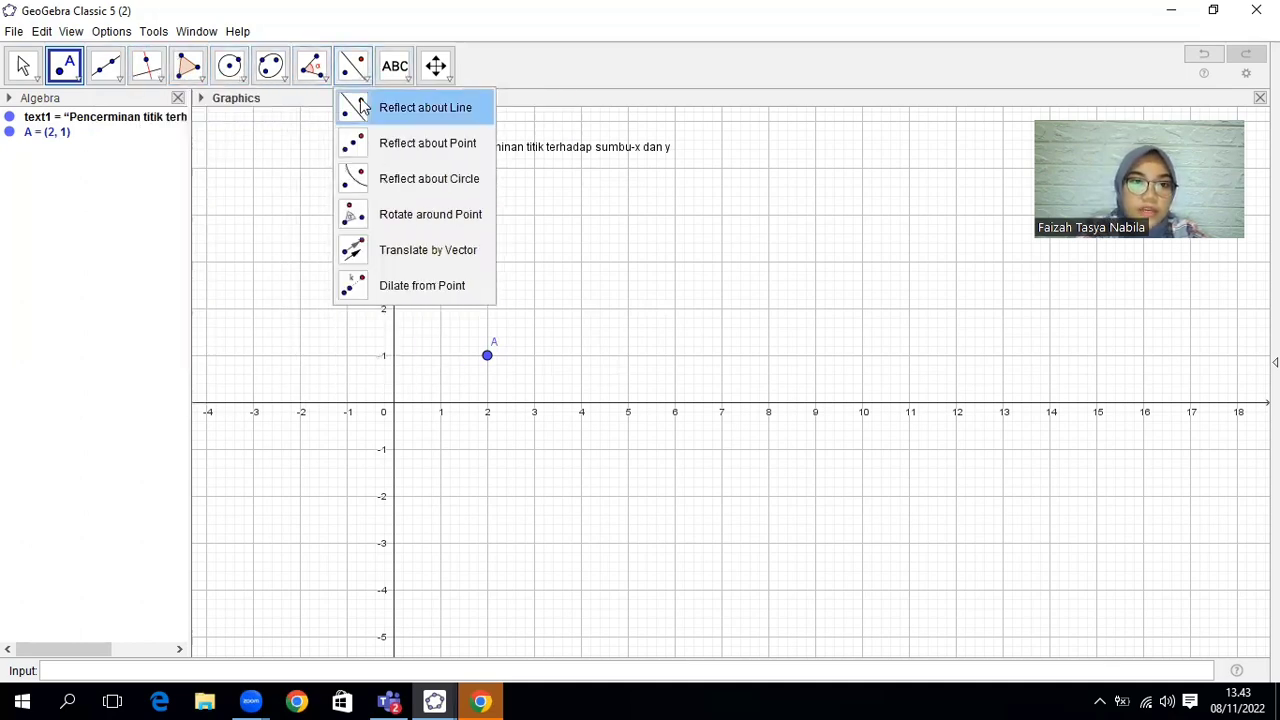
left_click(360, 108)
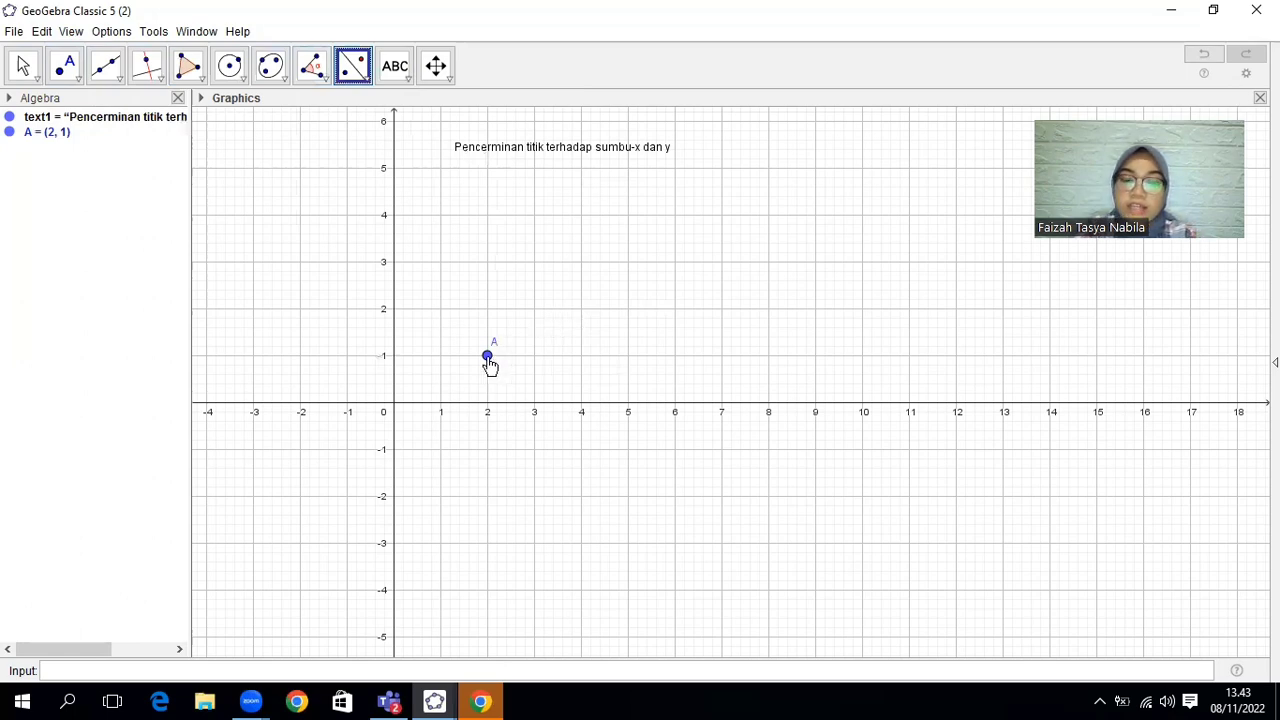
left_click(487, 357)
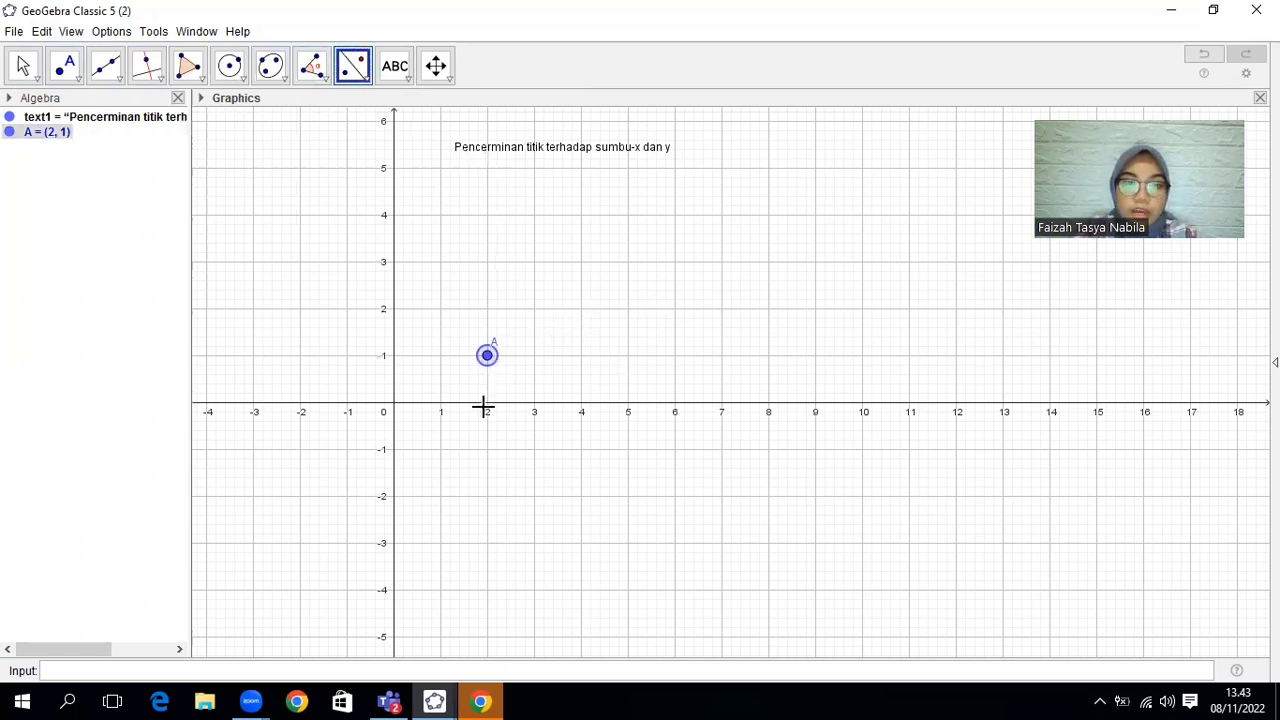
left_click(485, 410)
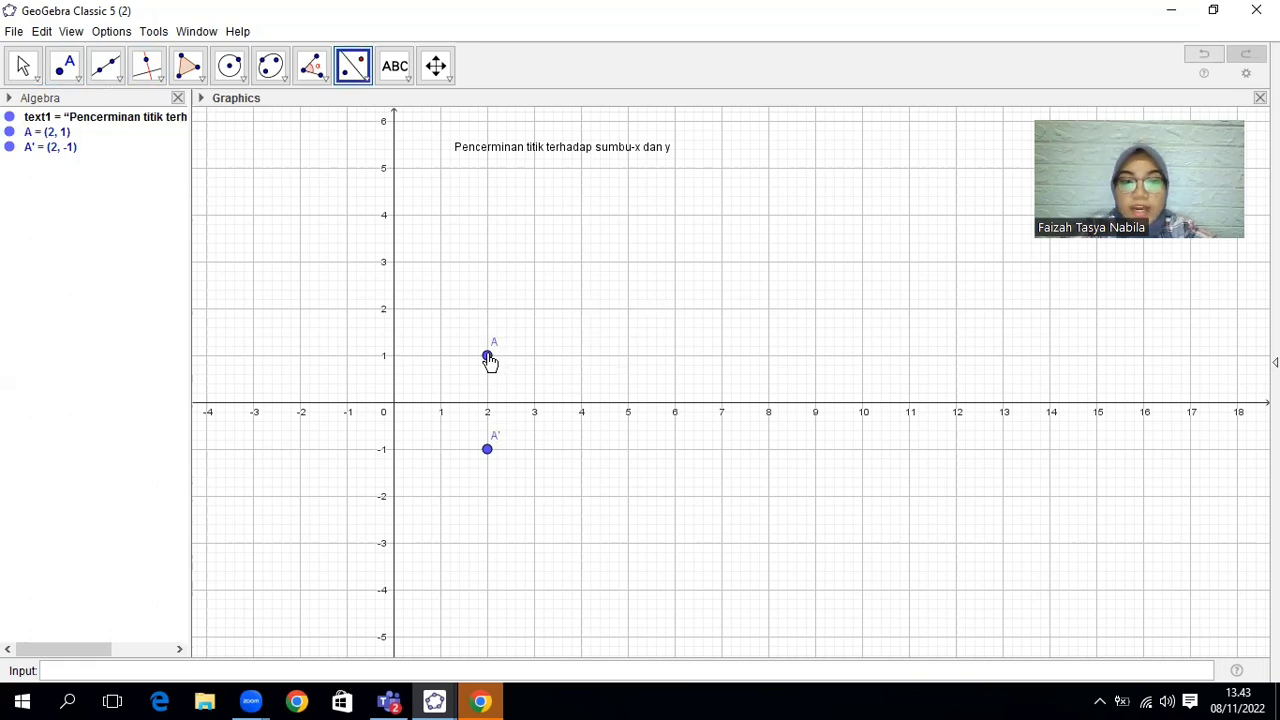
left_click(487, 358)
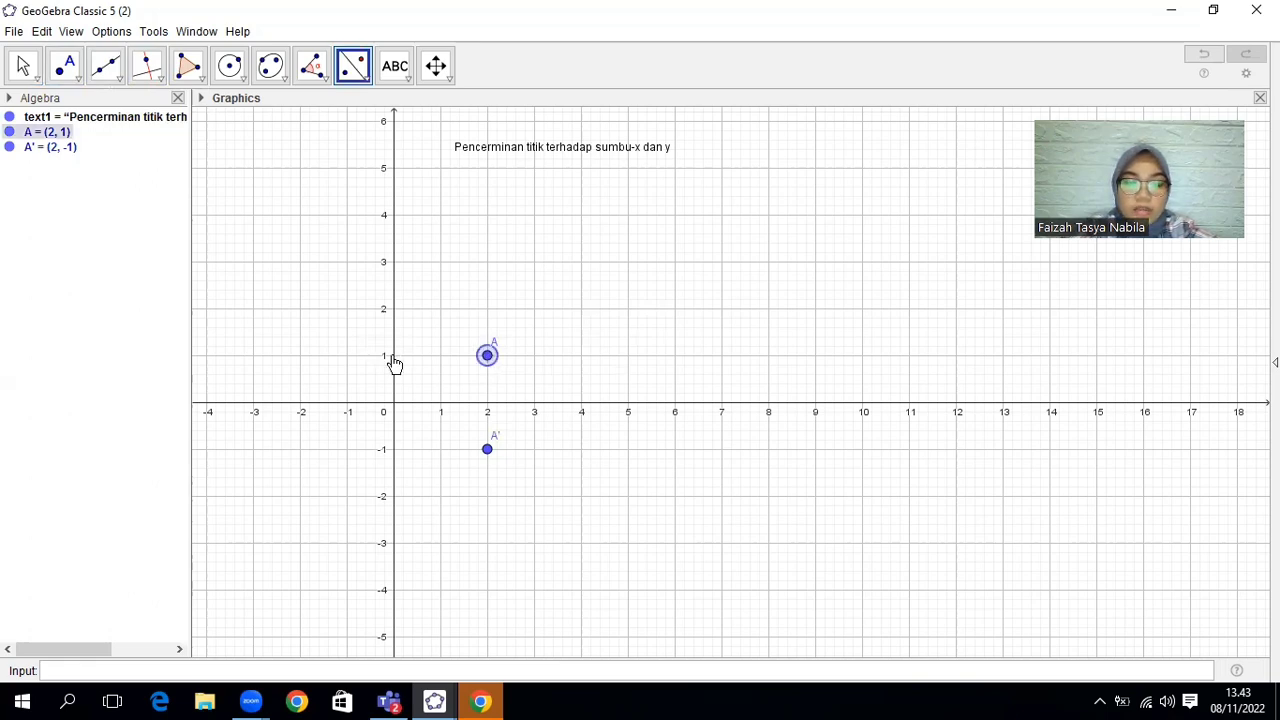
left_click(393, 357)
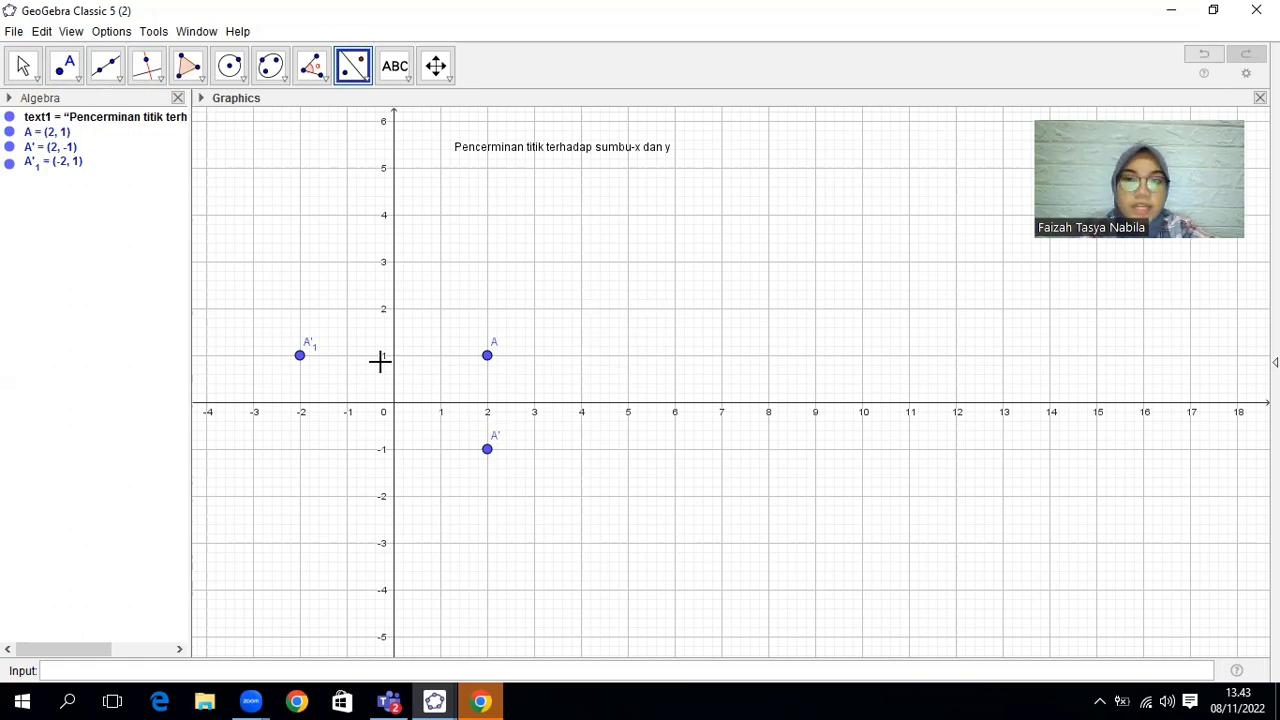
Undo both reflections and the plotted point A, keeping only the title text.
key("ctrl+z")
key("ctrl+z")
key("ctrl+z")
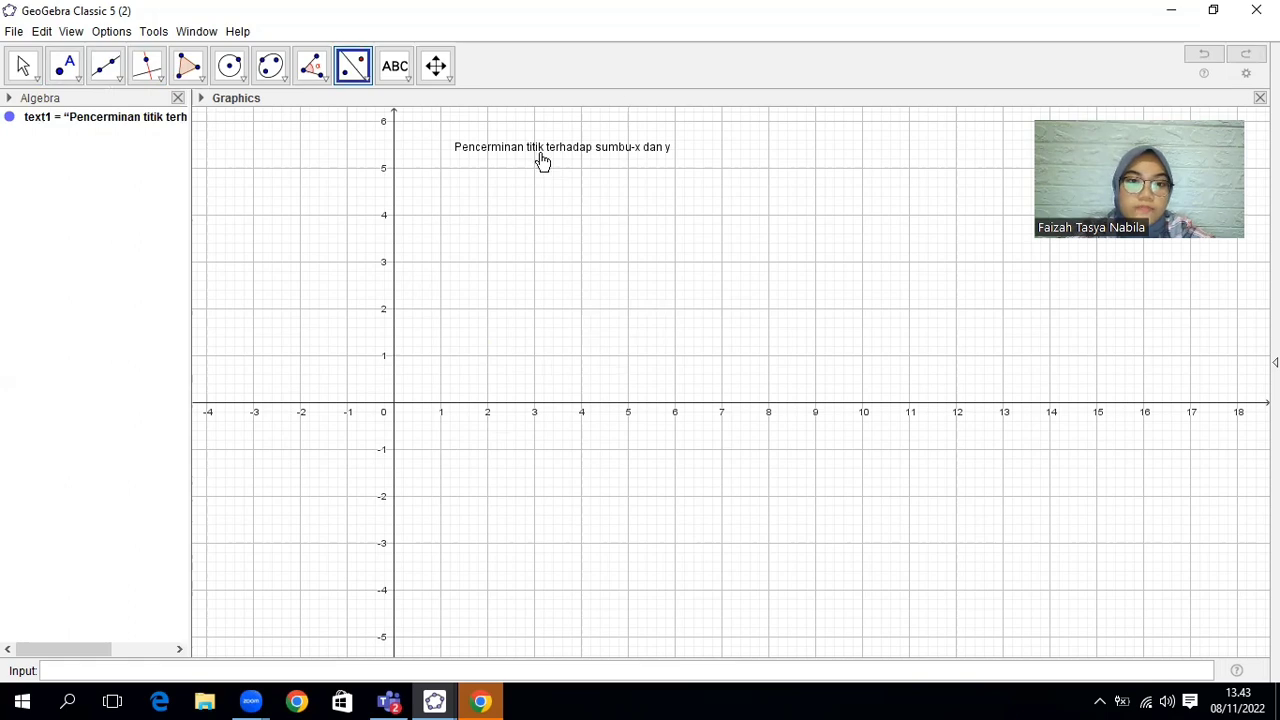
Edit the title text to read "Pencerminan garis terhadap sumbu-x dan y".
left_click(23, 66)
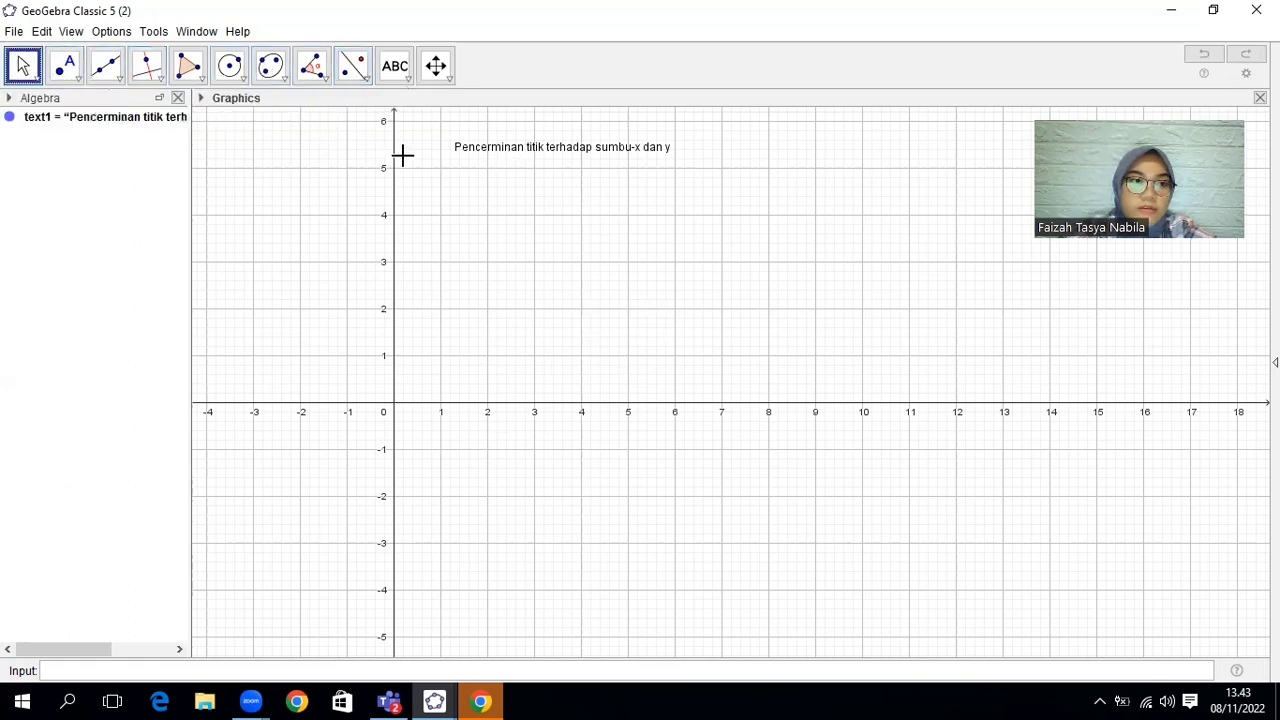
left_click(503, 150)
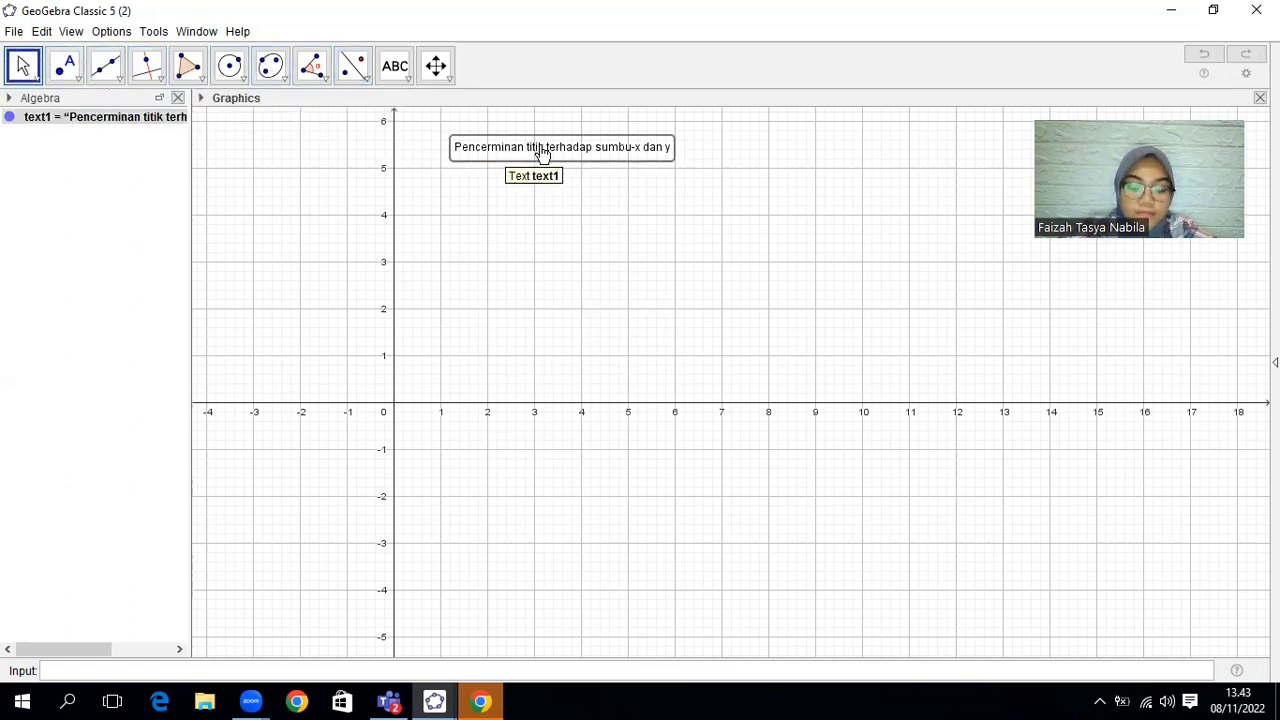
right_click(541, 153)
left_click(614, 277)
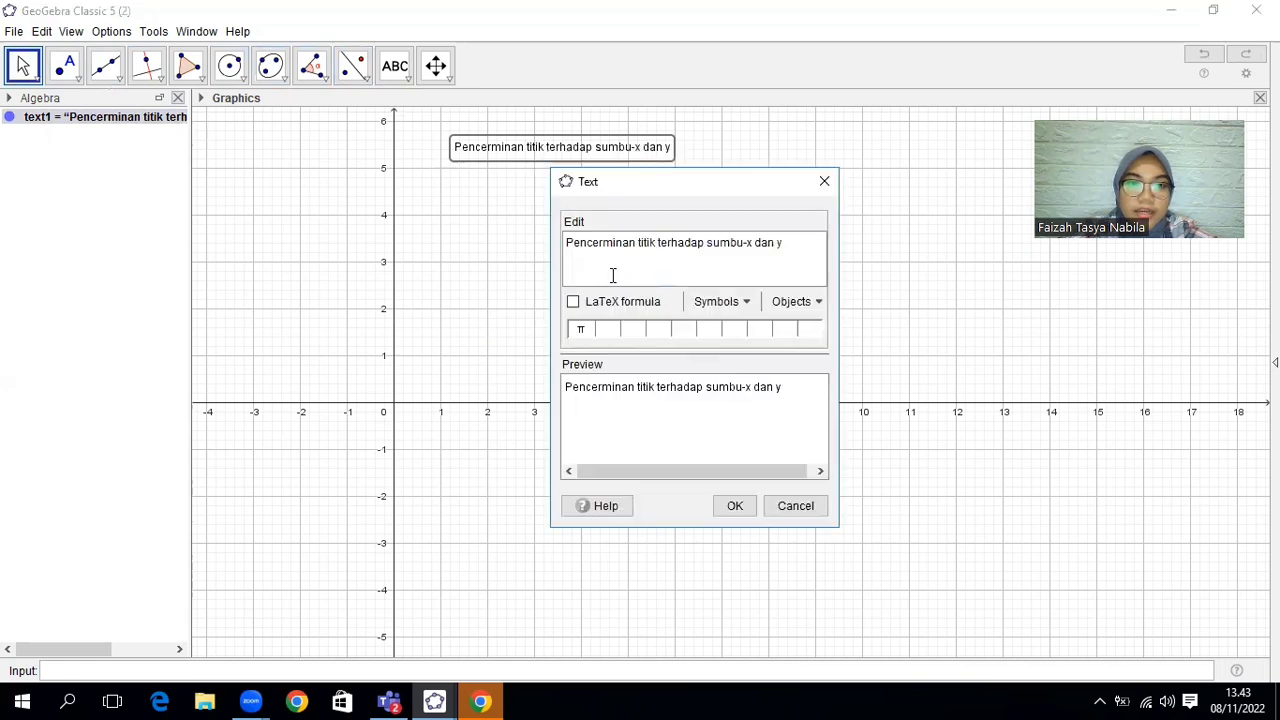
left_click(656, 249)
key("BackSpace")
key("BackSpace")
key("BackSpace")
key("BackSpace")
key("BackSpace")
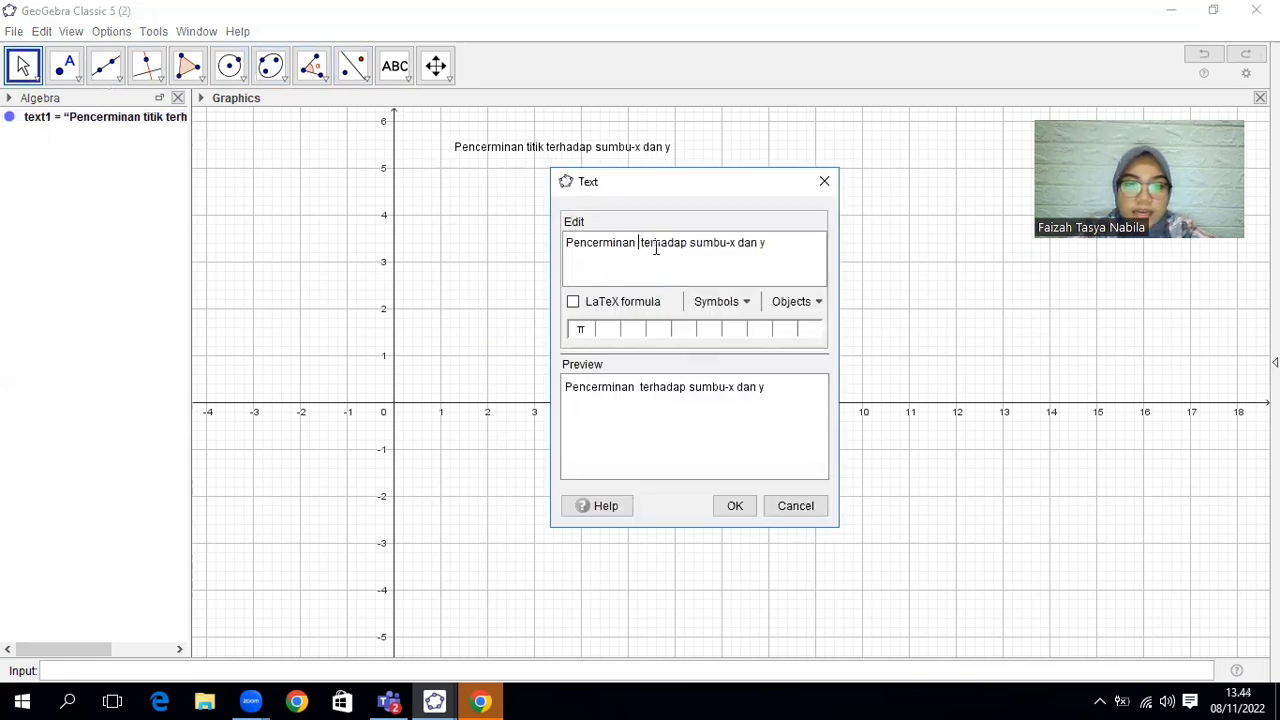
type("gr")
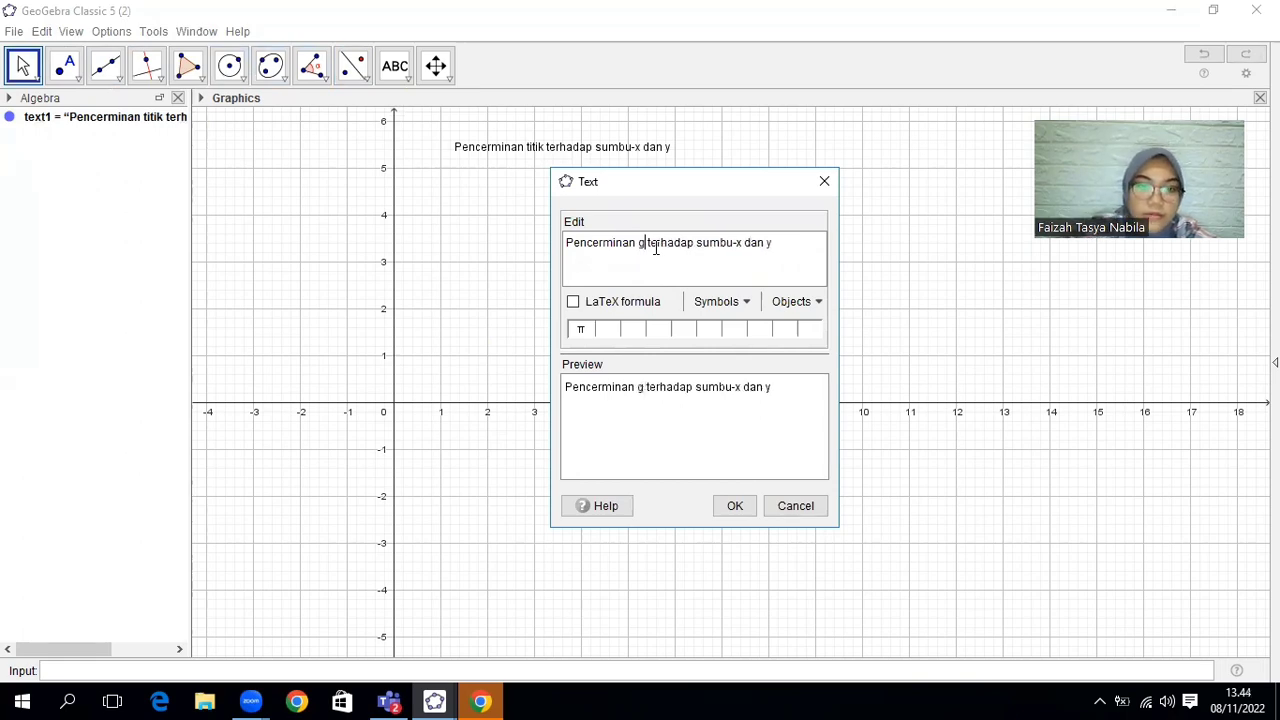
key("BackSpace")
type("ar")
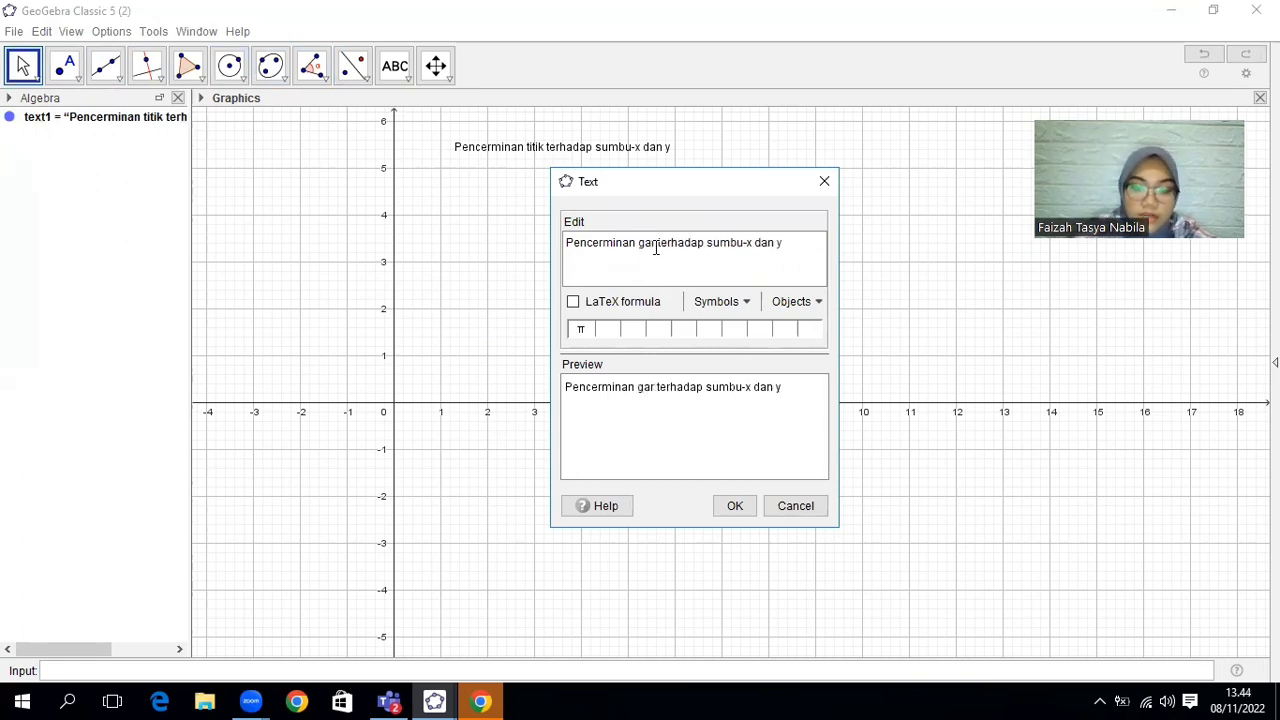
type("is")
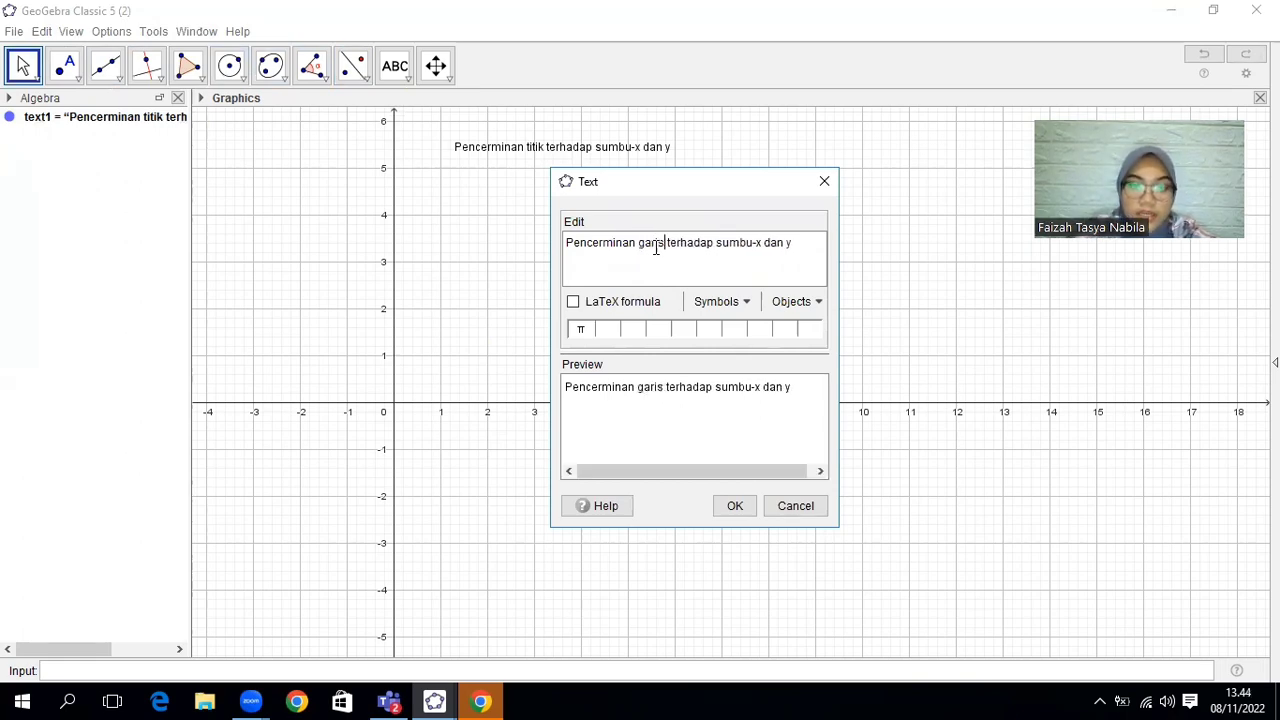
left_click(738, 506)
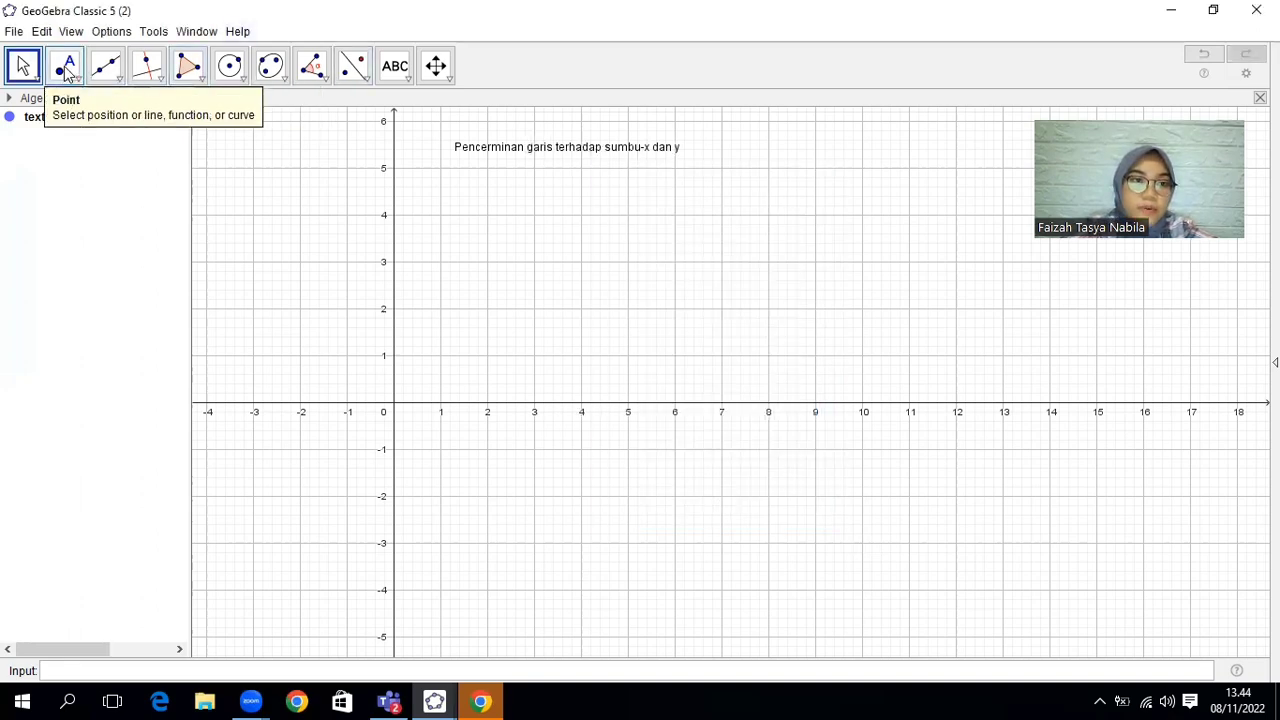
Plot two points at (2, 1) and (5, 2) as the endpoints for a line segment.
left_click(64, 68)
left_click(487, 355)
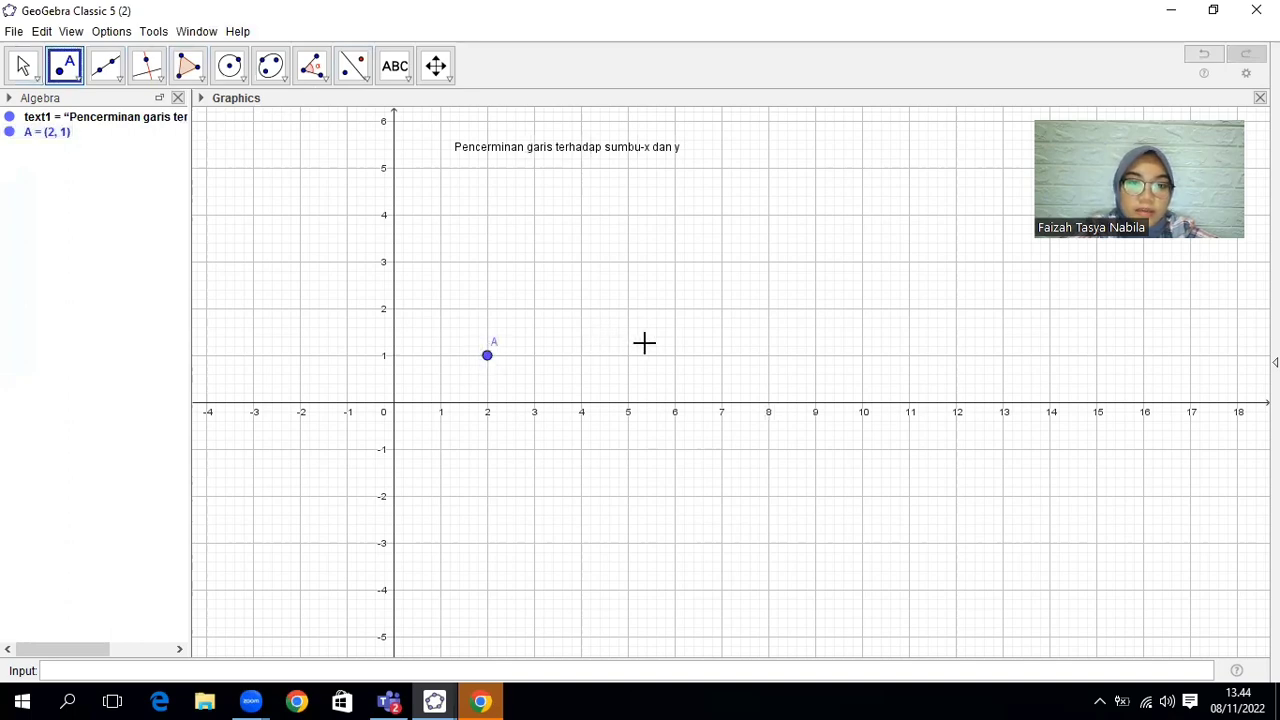
left_click(628, 308)
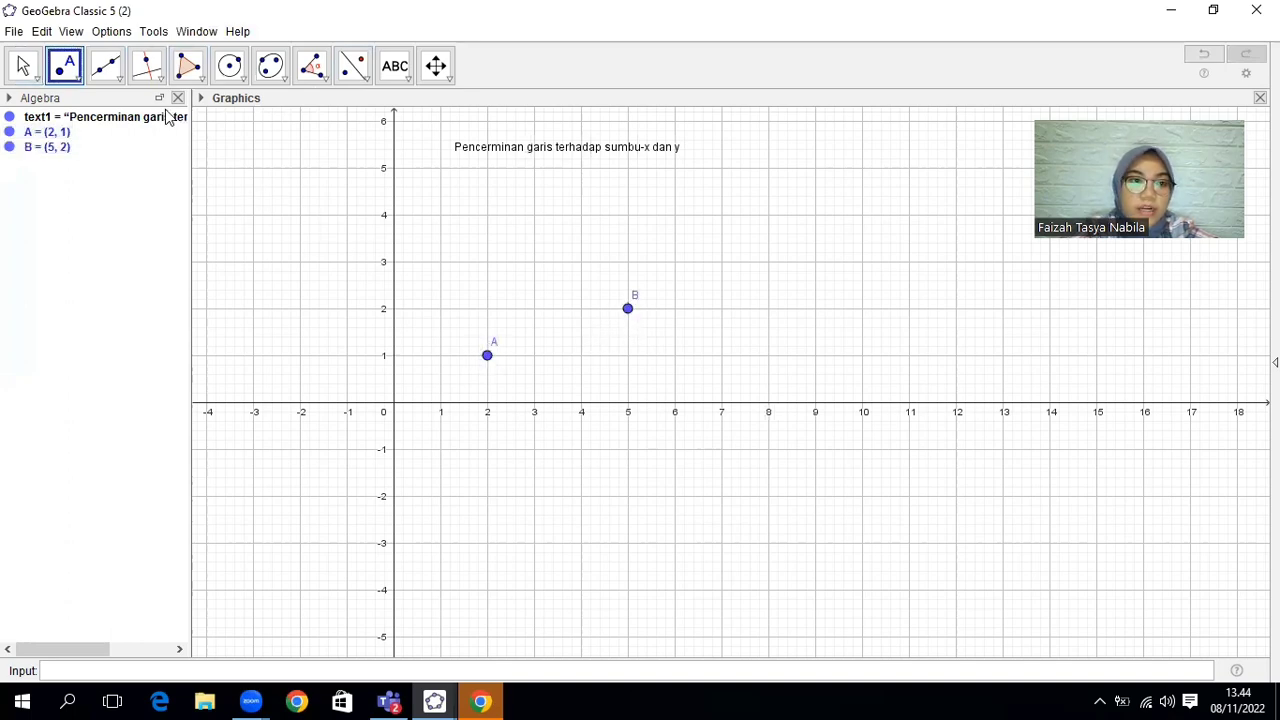
Draw a segment connecting points A and B.
left_click(120, 78)
left_click(118, 146)
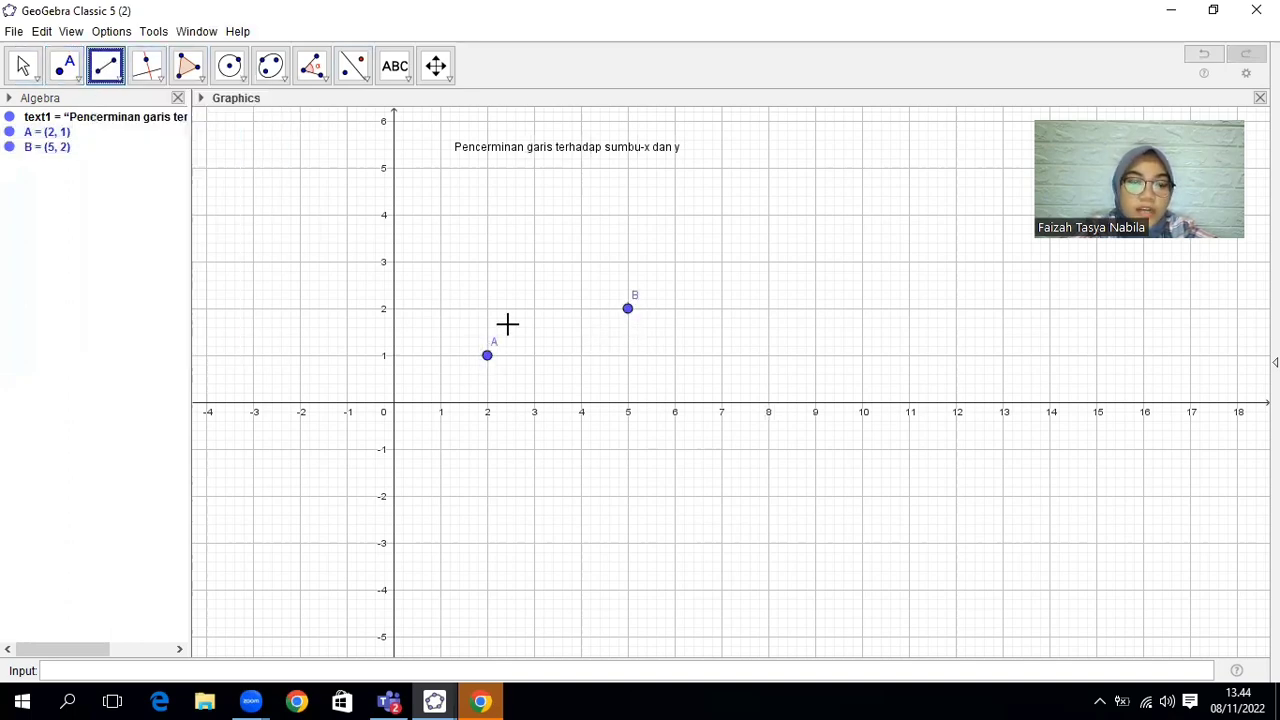
left_click(627, 309)
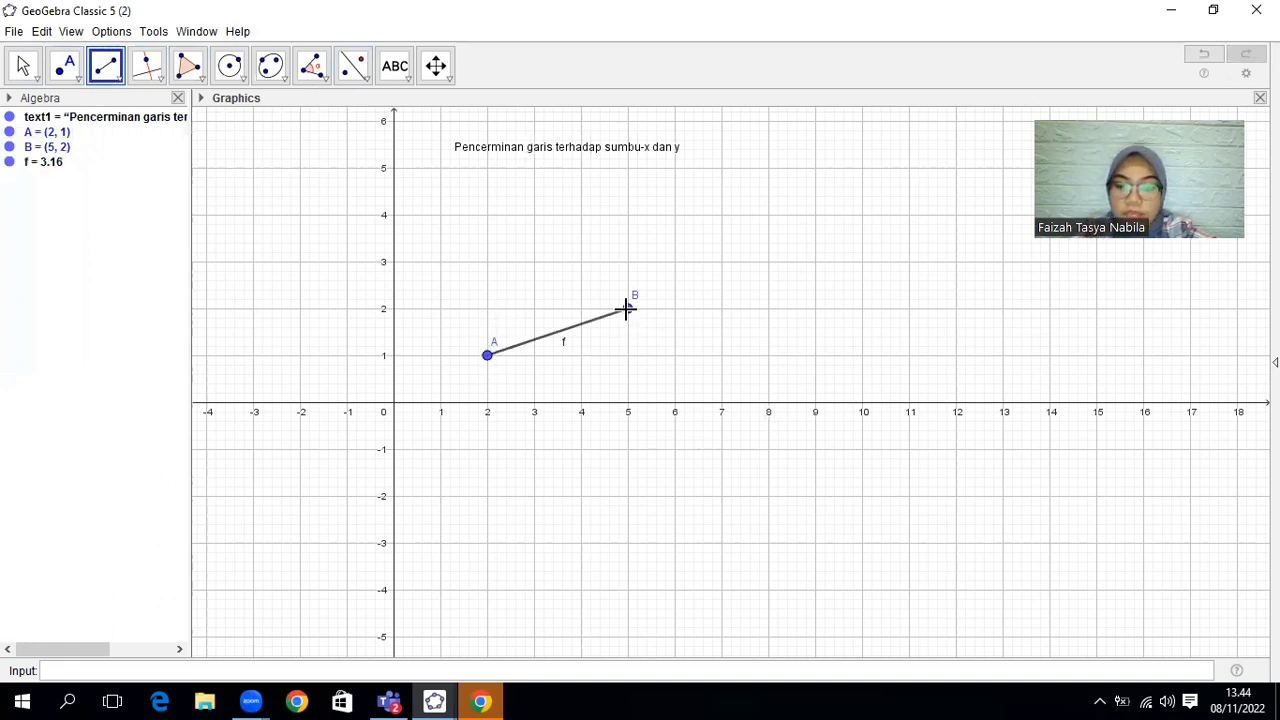
Reflect the segment between points A and B about the x-axis, and also reflect the original segment about the y-axis.
left_click(356, 68)
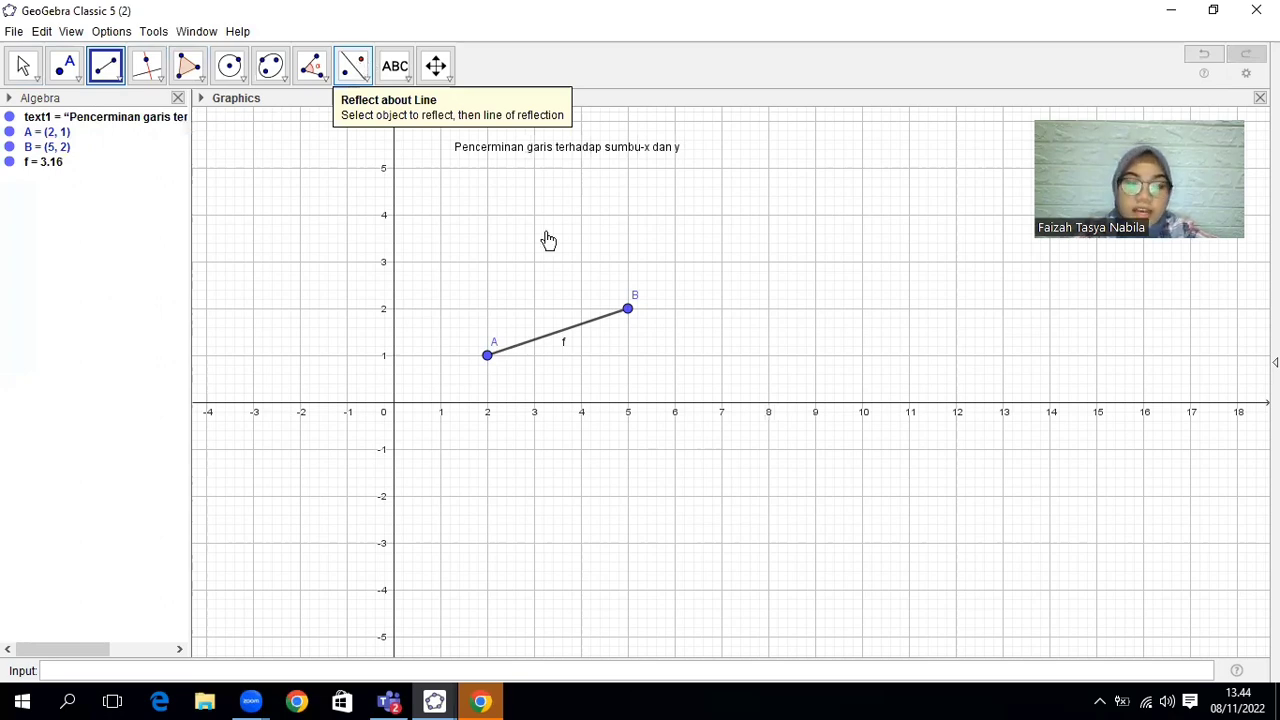
left_click(562, 330)
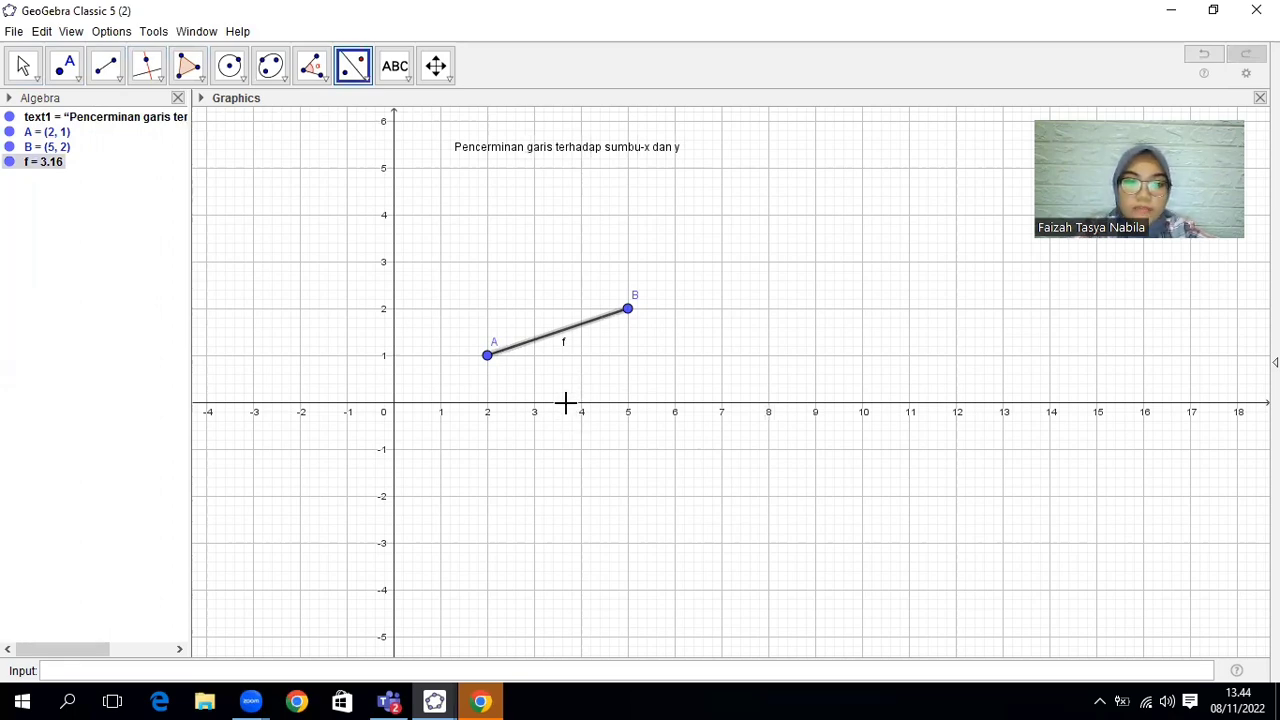
left_click(565, 403)
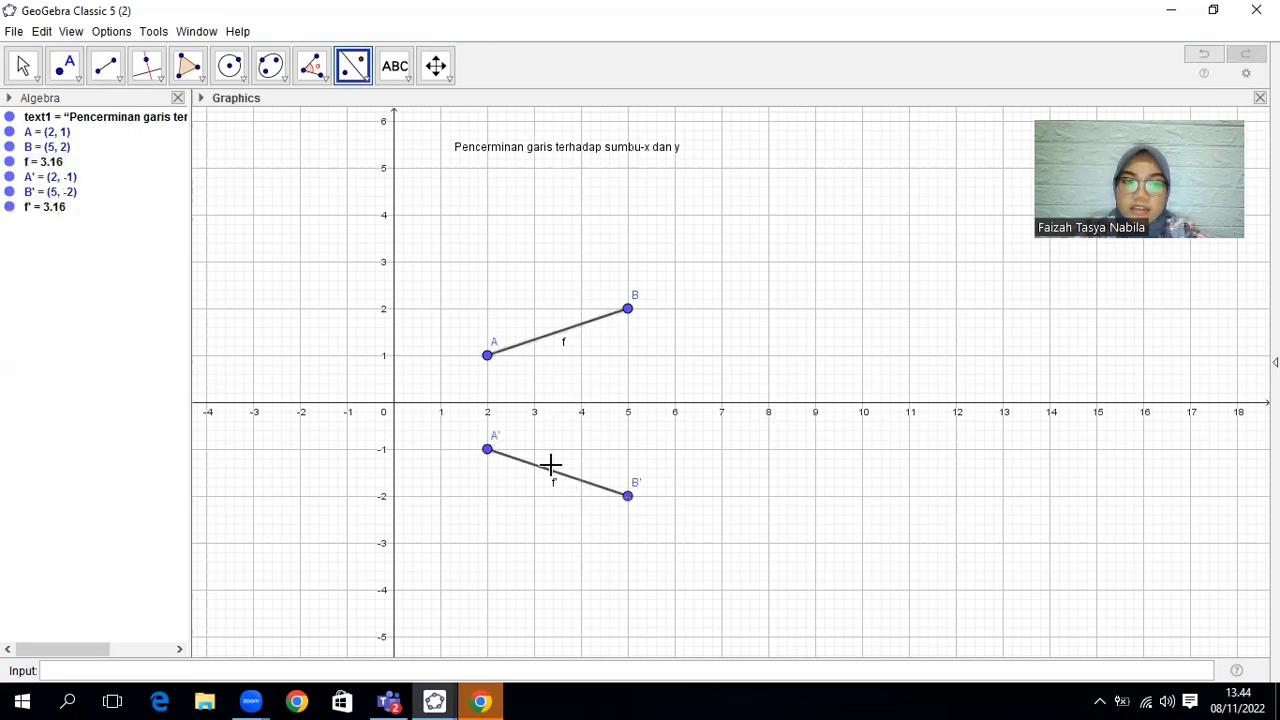
left_click(548, 336)
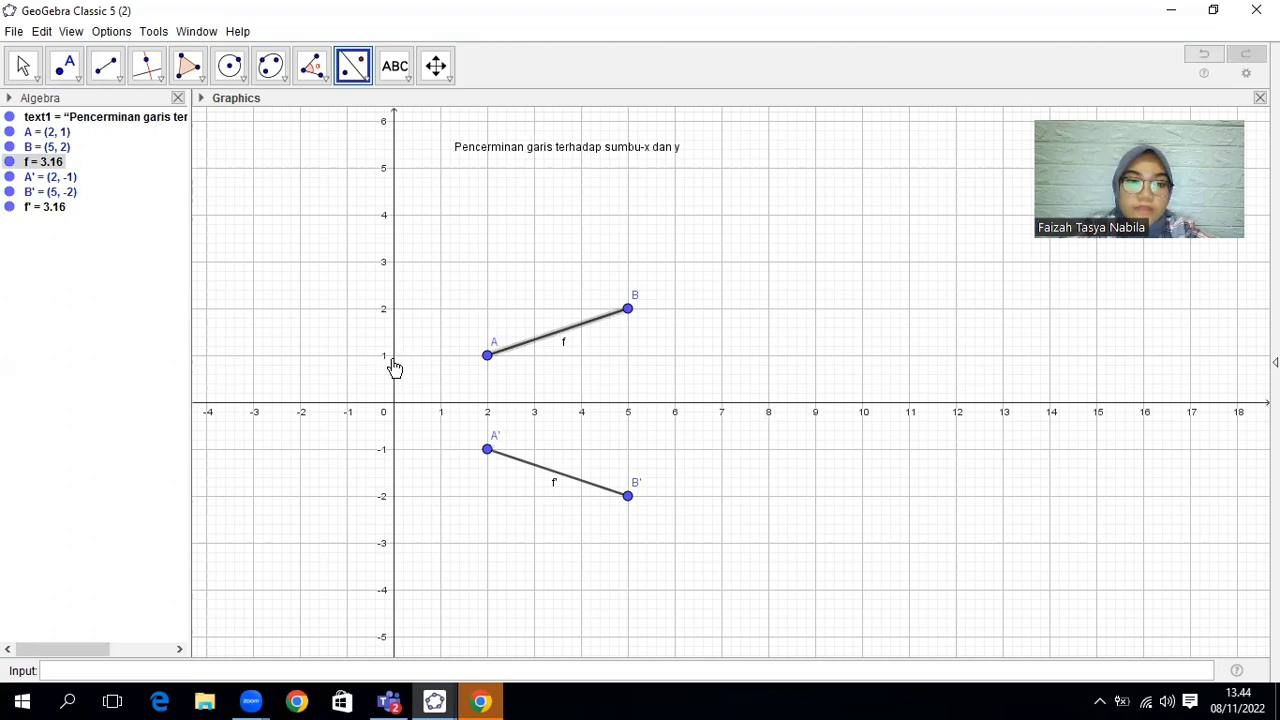
left_click(394, 368)
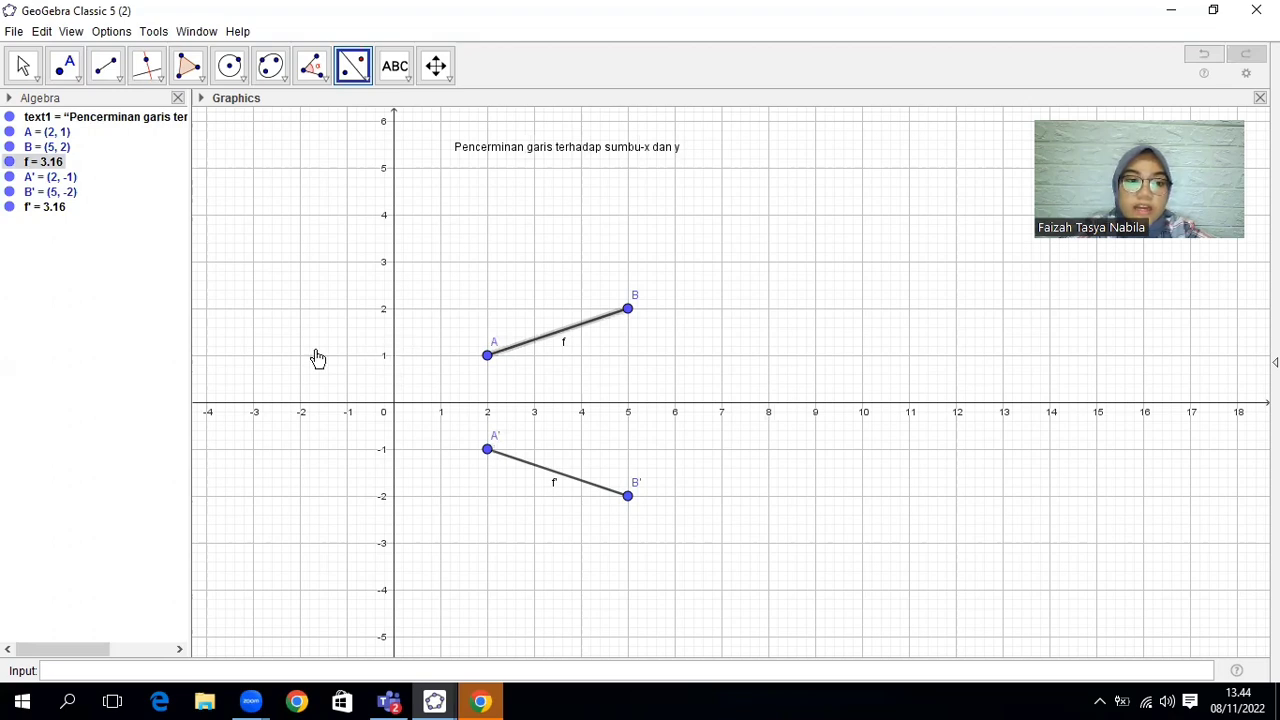
left_click(442, 80)
left_click_drag(427, 238, 515, 249)
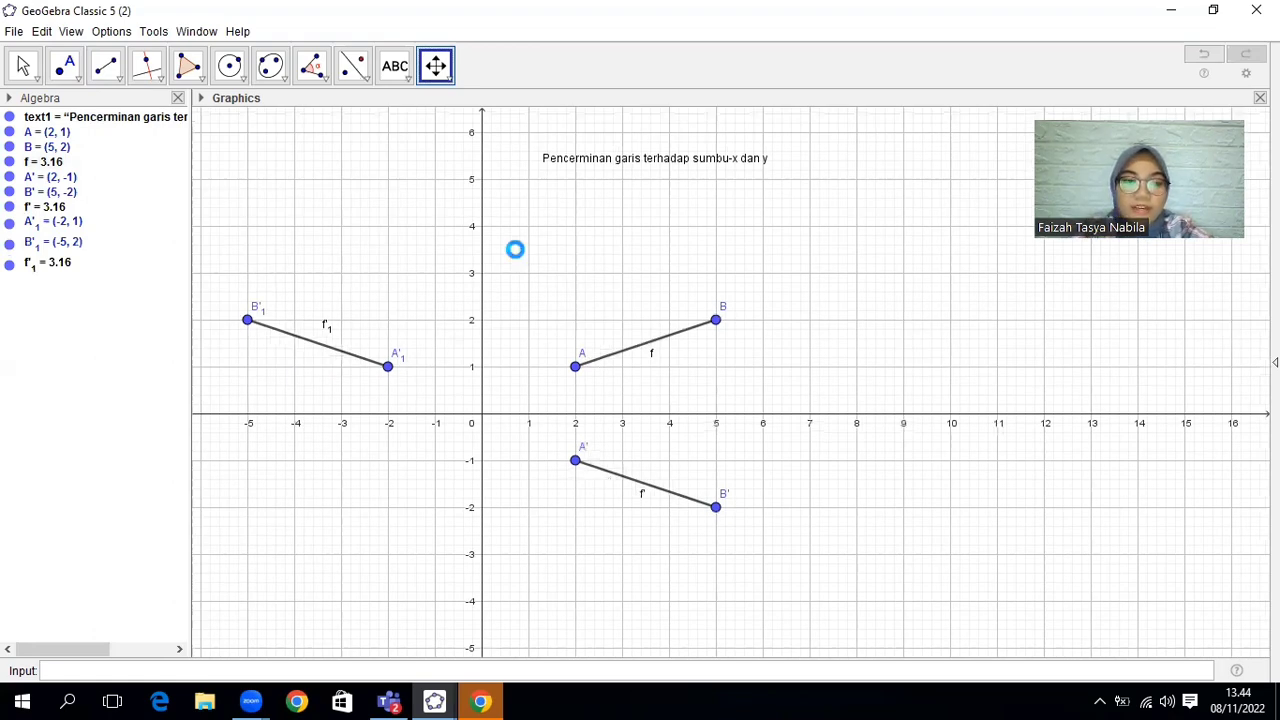
key("ctrl+z")
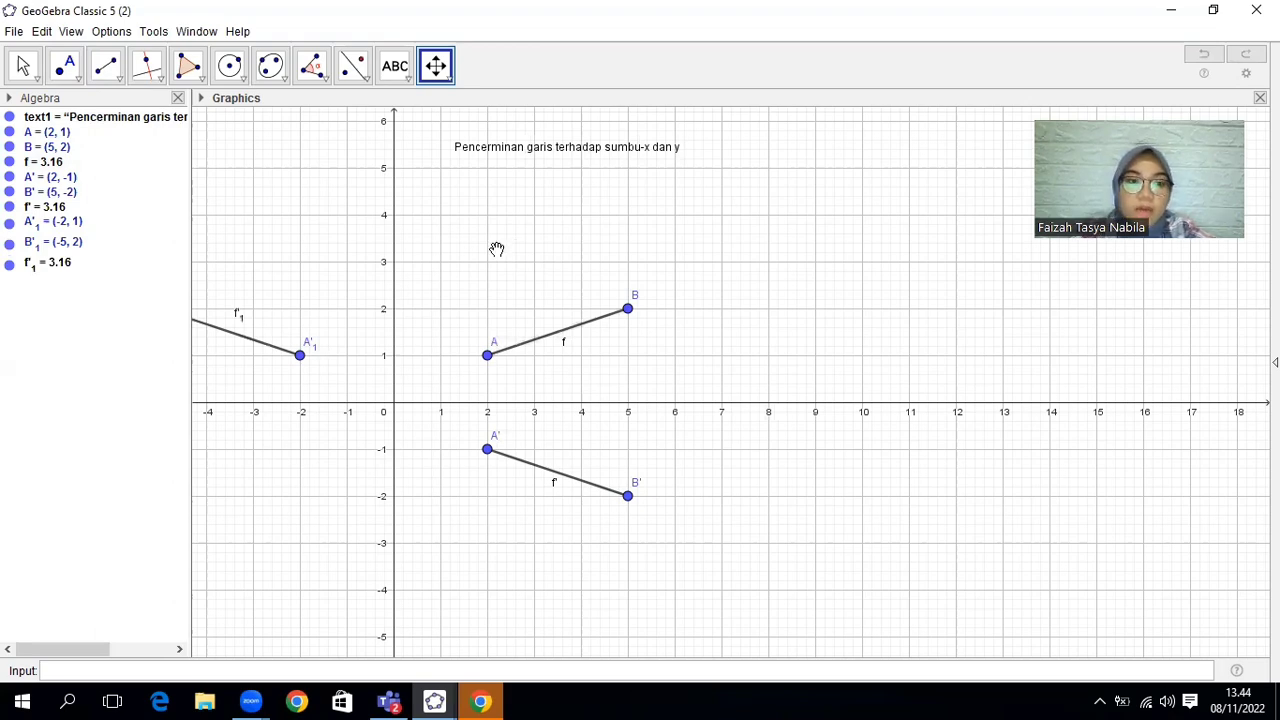
Delete points A and B together with the segments and reflected images that depend on them, keeping the title text.
right_click(487, 356)
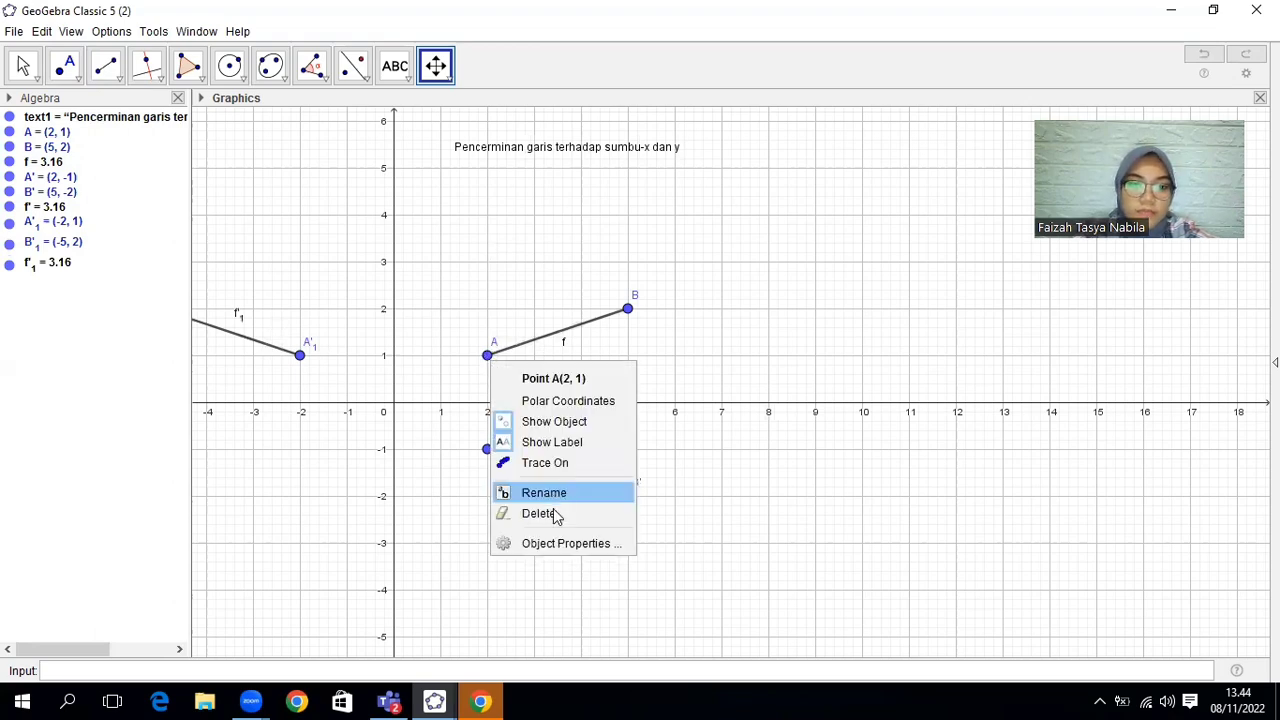
left_click(558, 514)
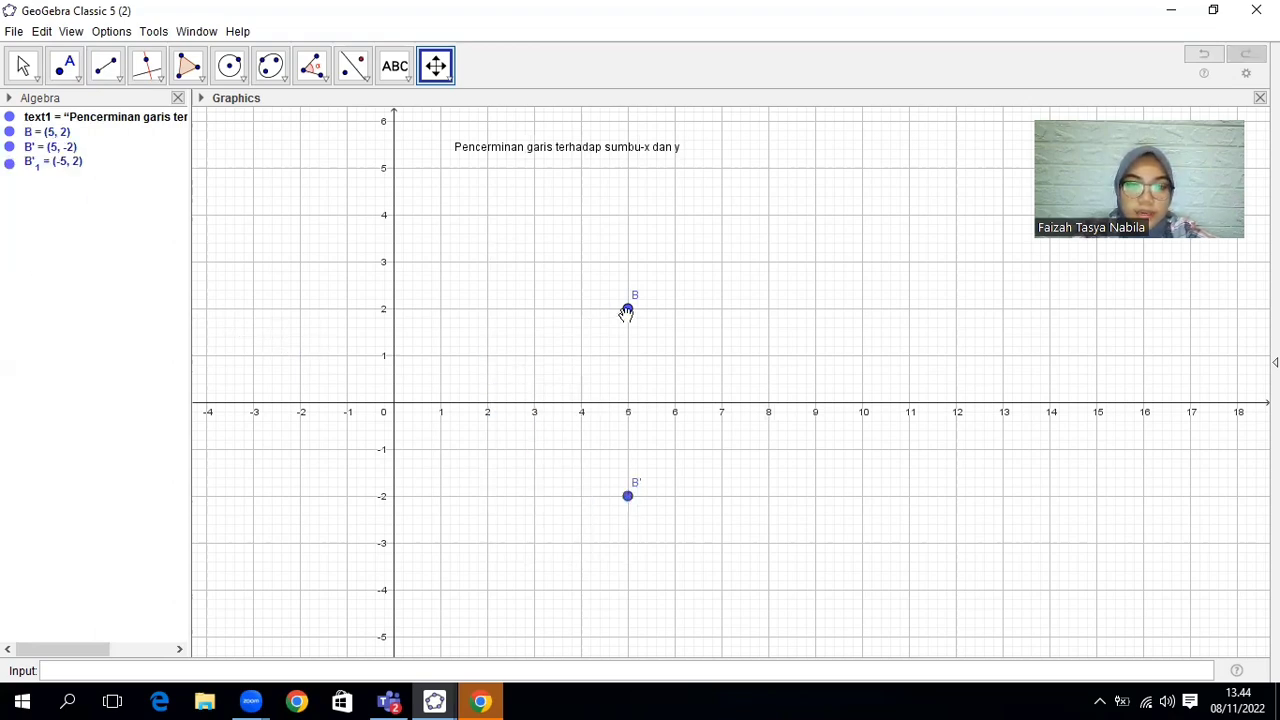
right_click(626, 311)
left_click(663, 467)
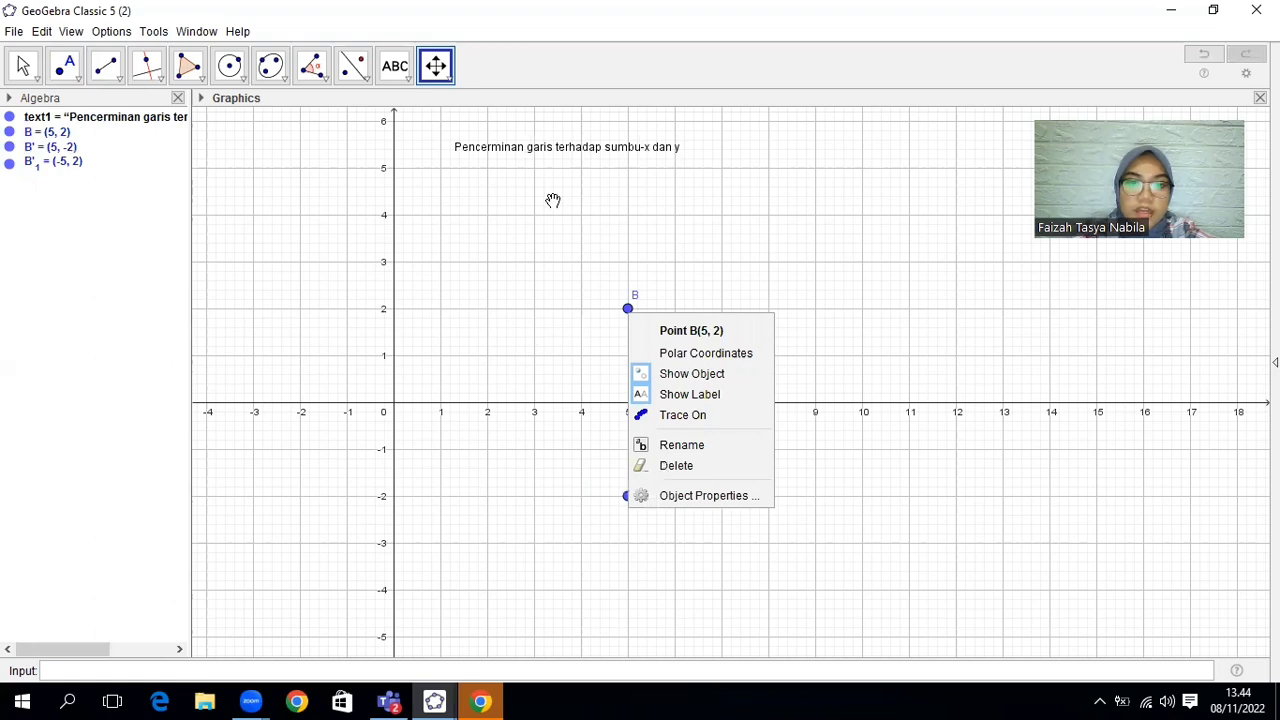
Edit the title text to read "Pencerminan bangun datar terhadap sumbu-x dan y".
right_click(513, 152)
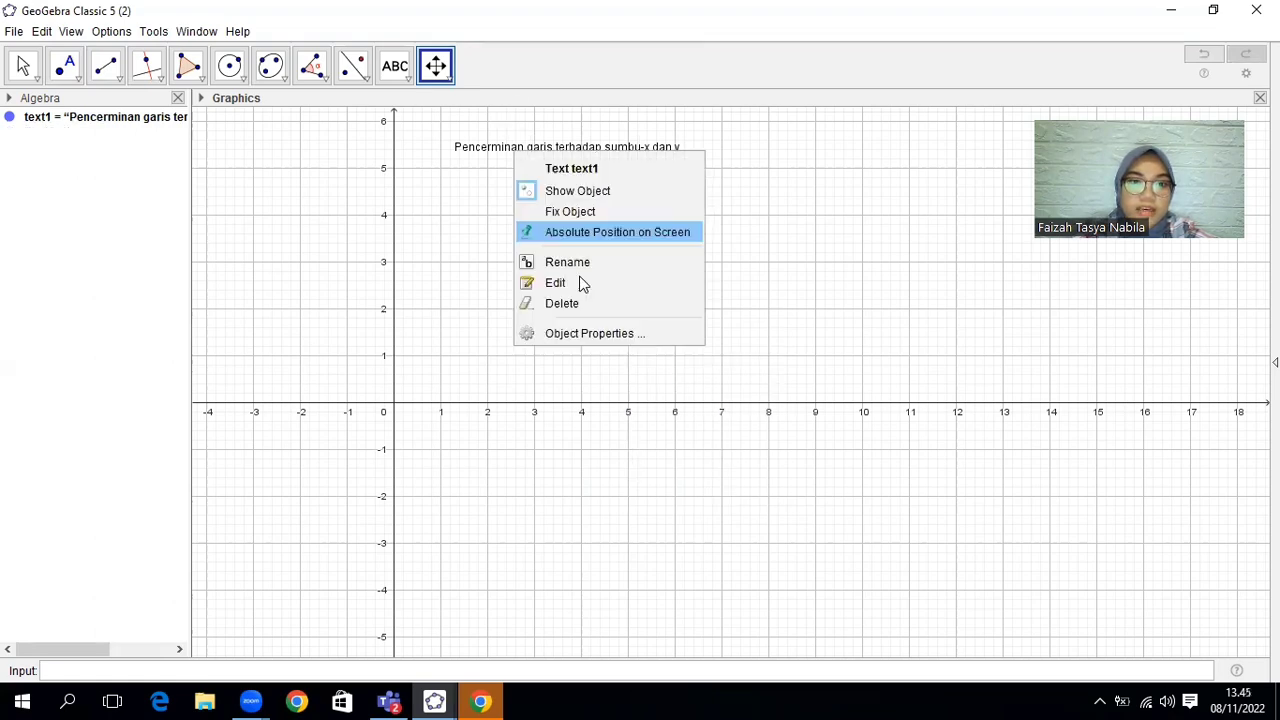
left_click(580, 279)
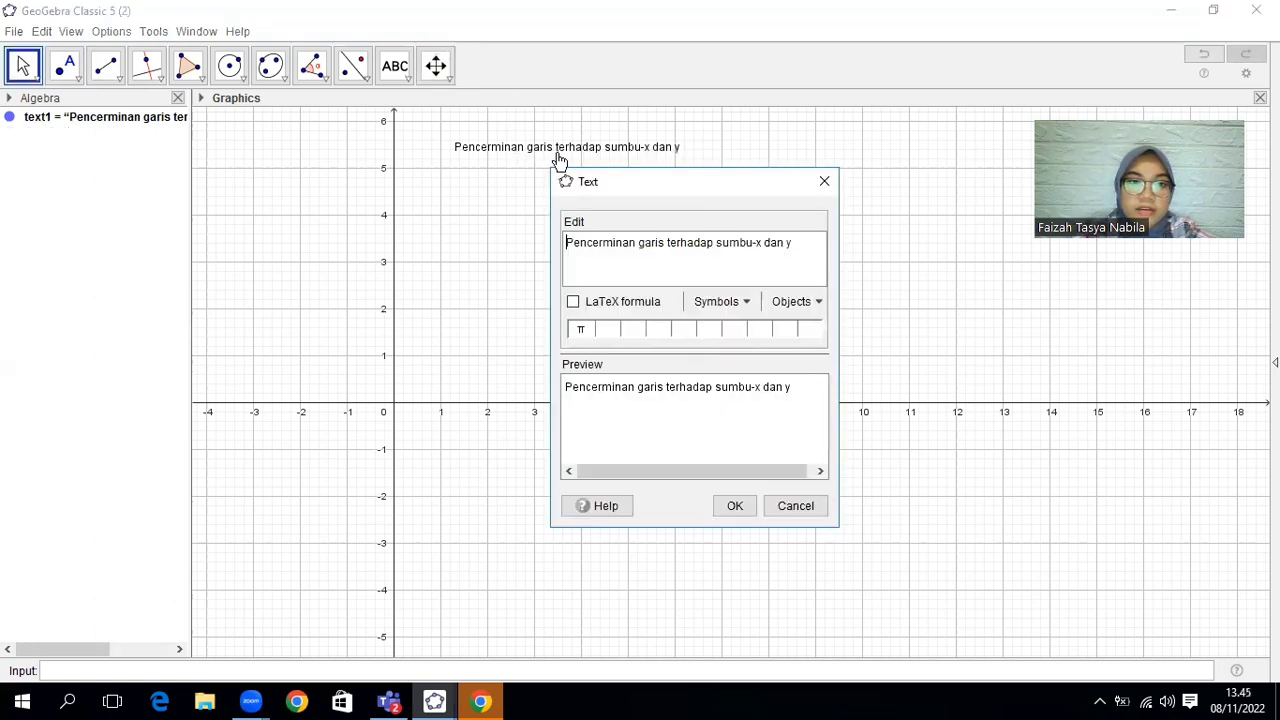
left_click(665, 242)
key("BackSpace")
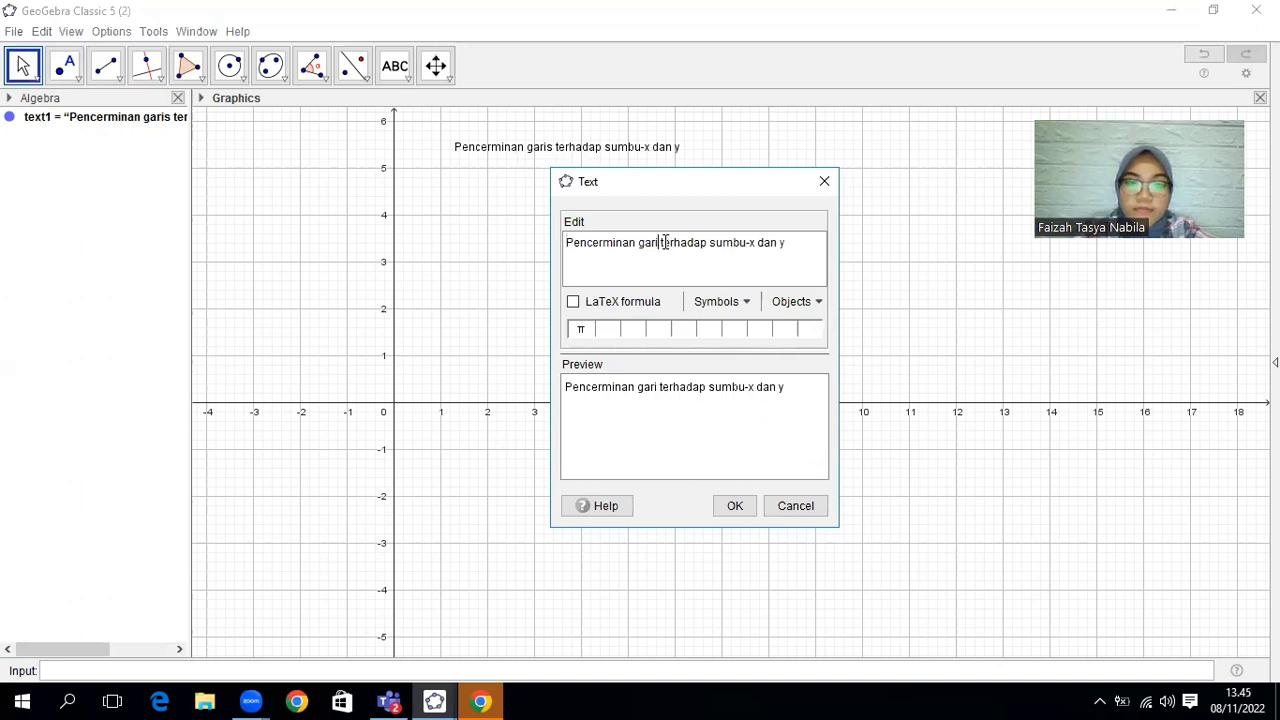
key("BackSpace")
key("BackSpace")
key("BackSpace")
key("BackSpace")
type("bang")
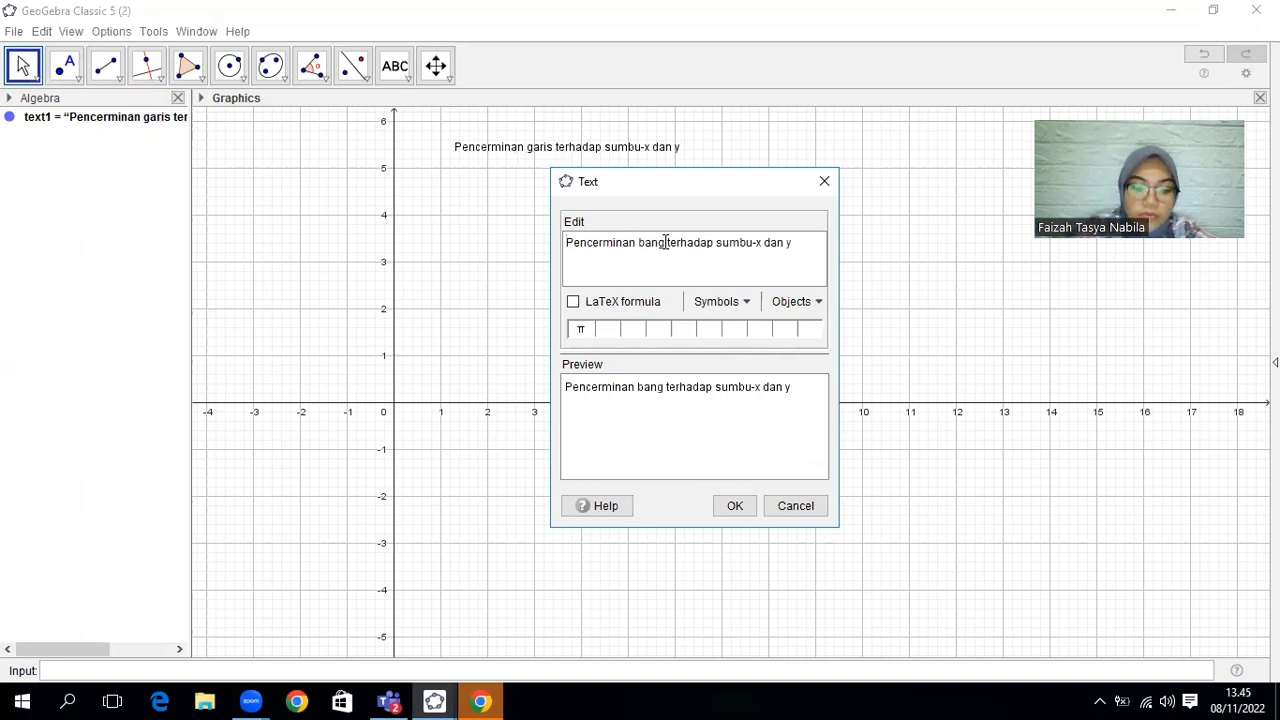
type("un datar")
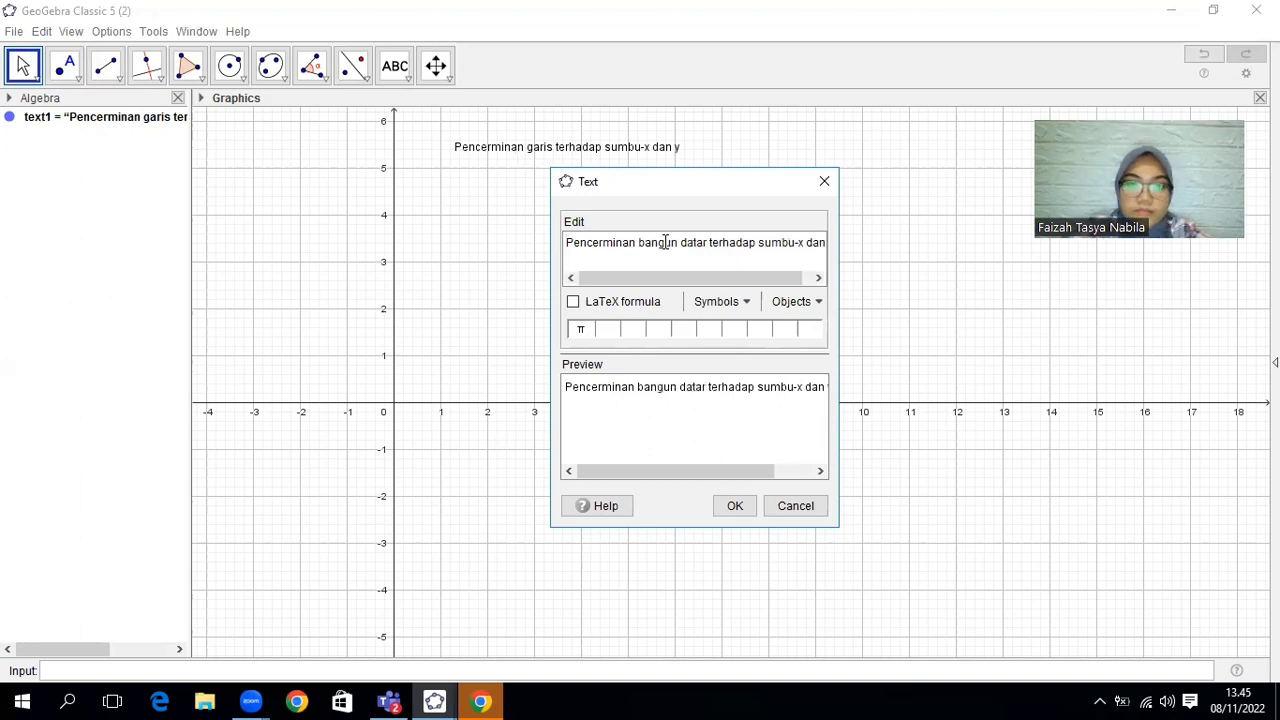
left_click(736, 505)
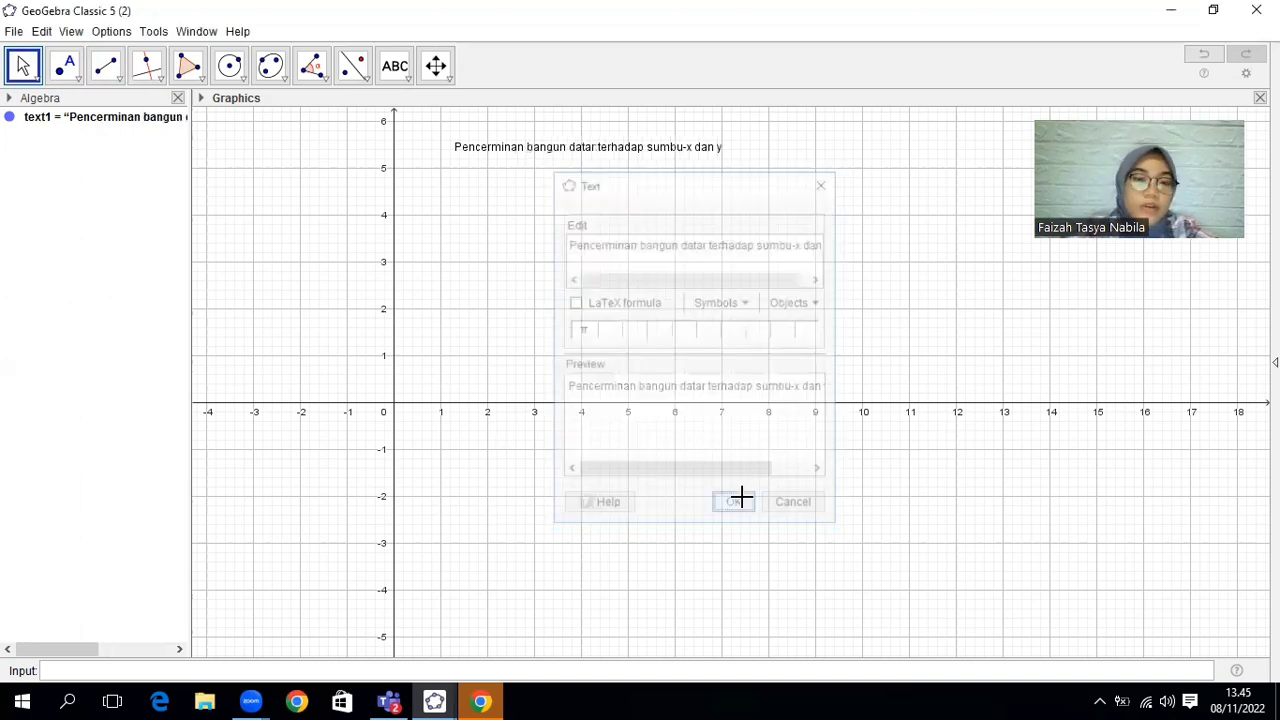
Draw a triangle with the Polygon tool using vertices at (2, 3), (2, 1) and (4, 1).
left_click(191, 64)
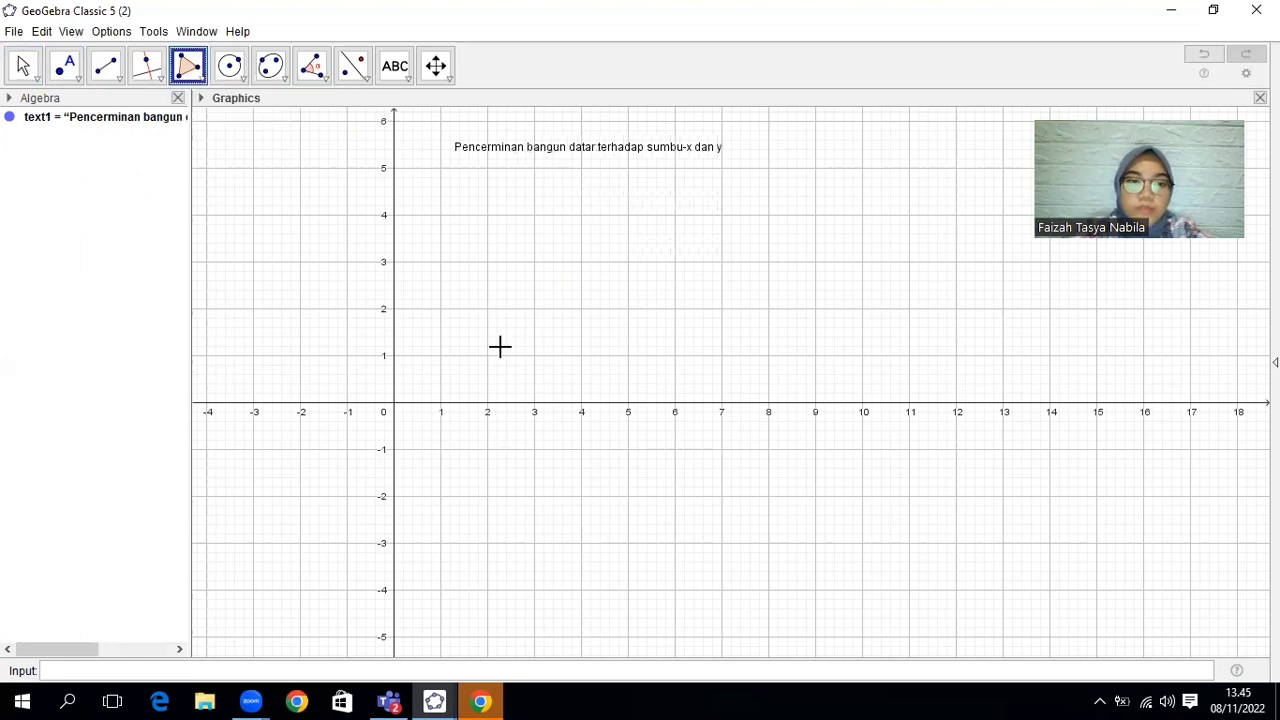
left_click(487, 262)
left_click(487, 355)
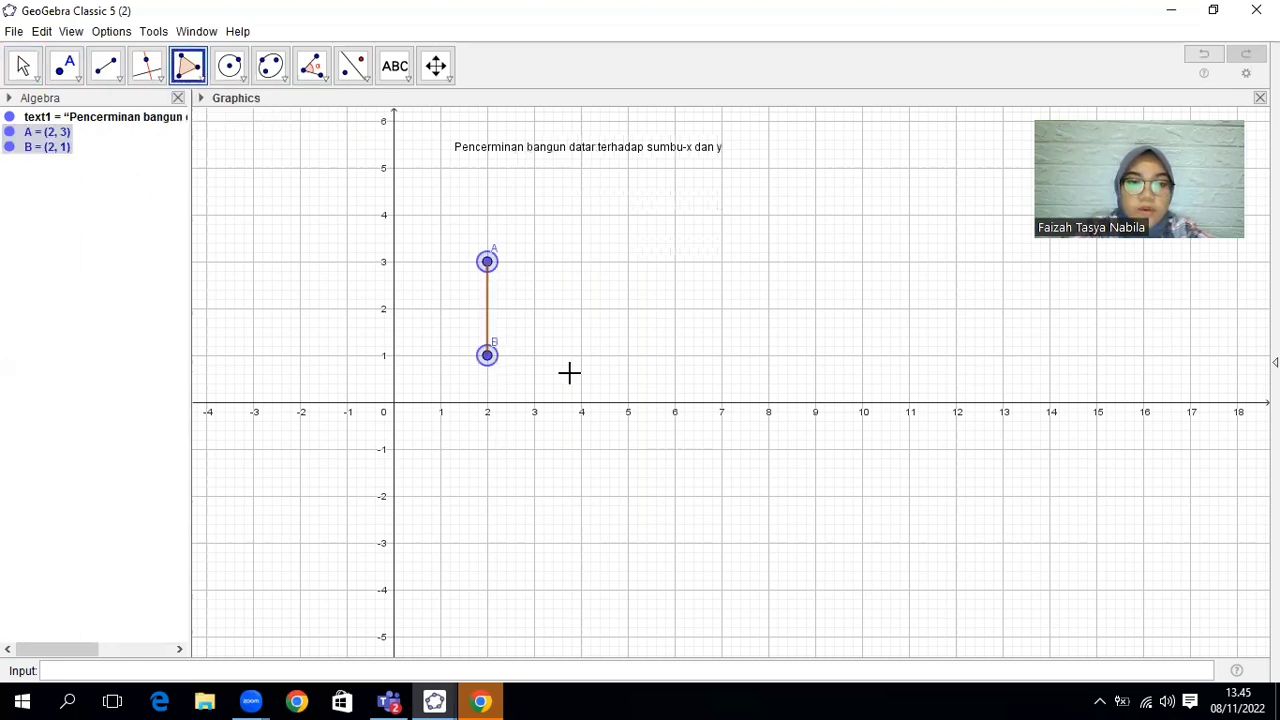
left_click(582, 356)
left_click(487, 261)
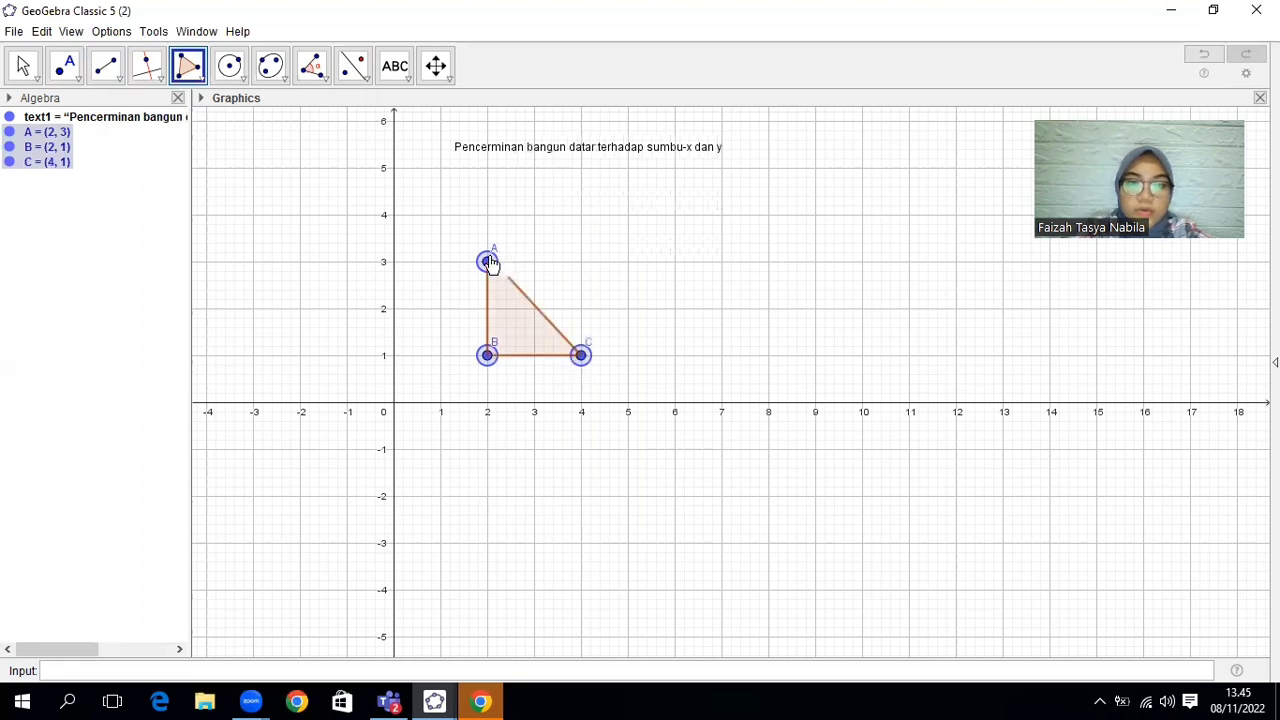
left_click(487, 261)
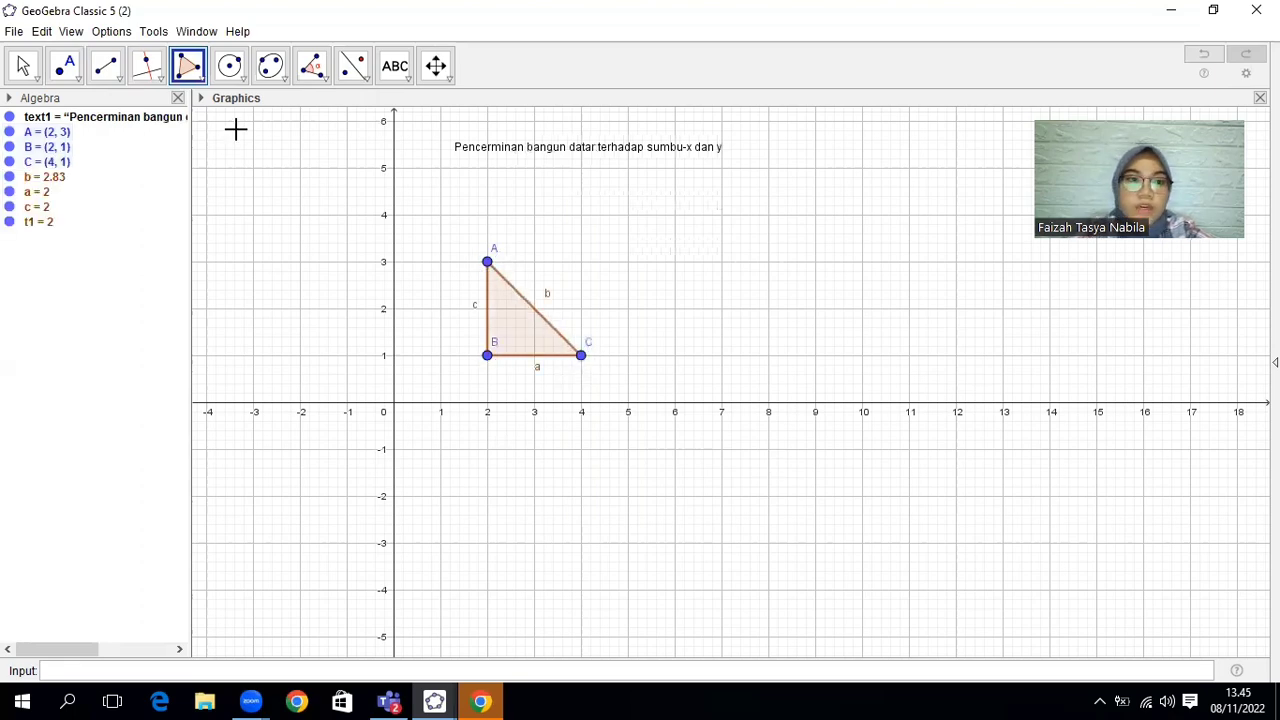
Reflect the triangle about the x-axis, and also reflect the original triangle about the y-axis.
left_click(355, 67)
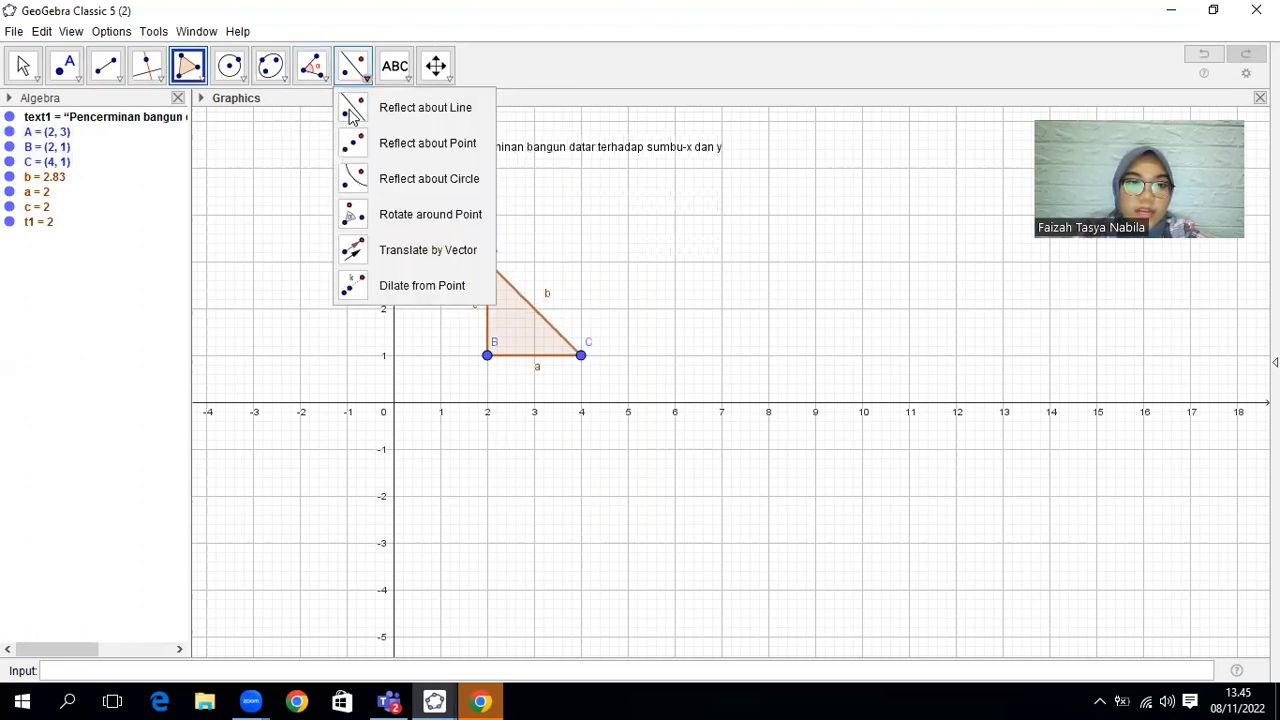
left_click(348, 107)
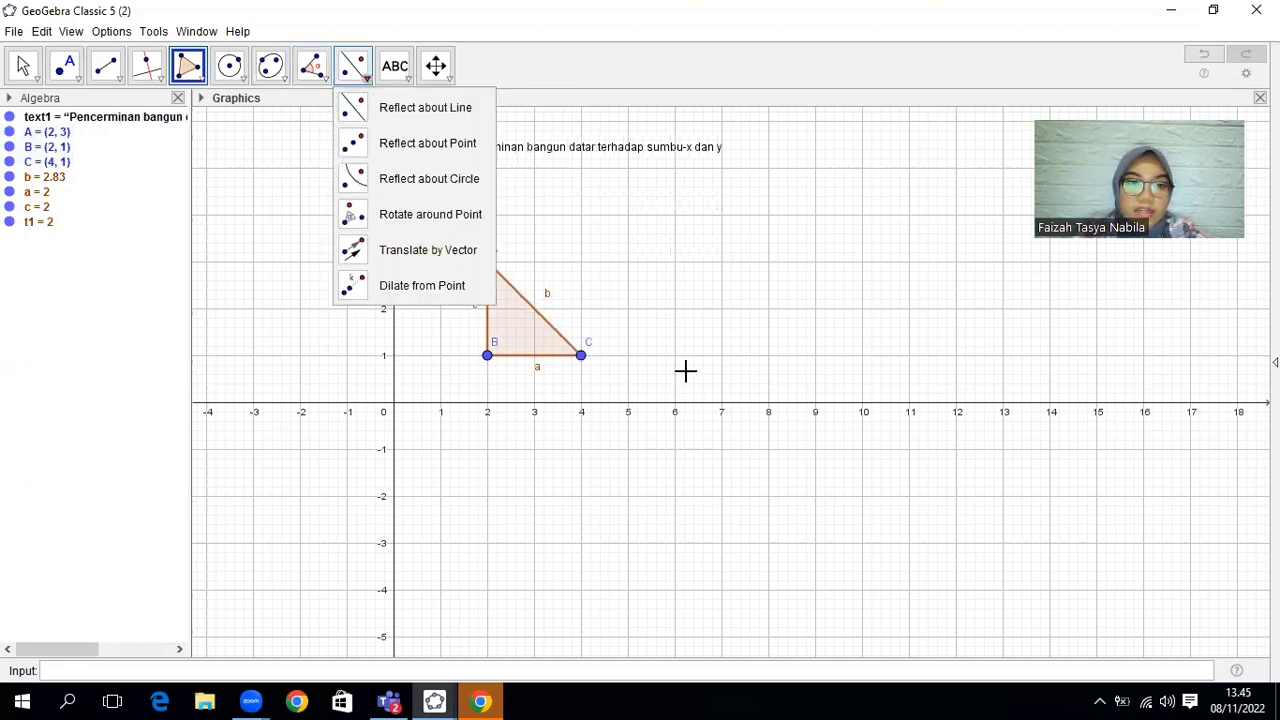
left_click(518, 328)
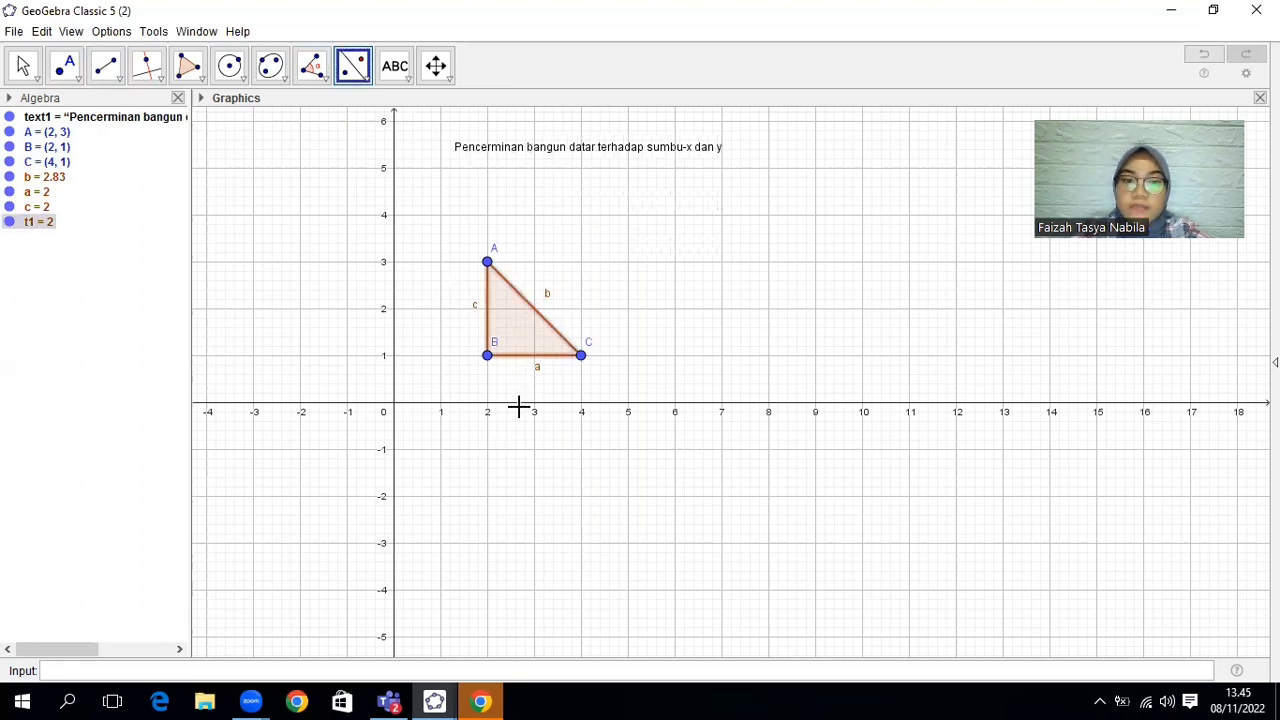
left_click(518, 404)
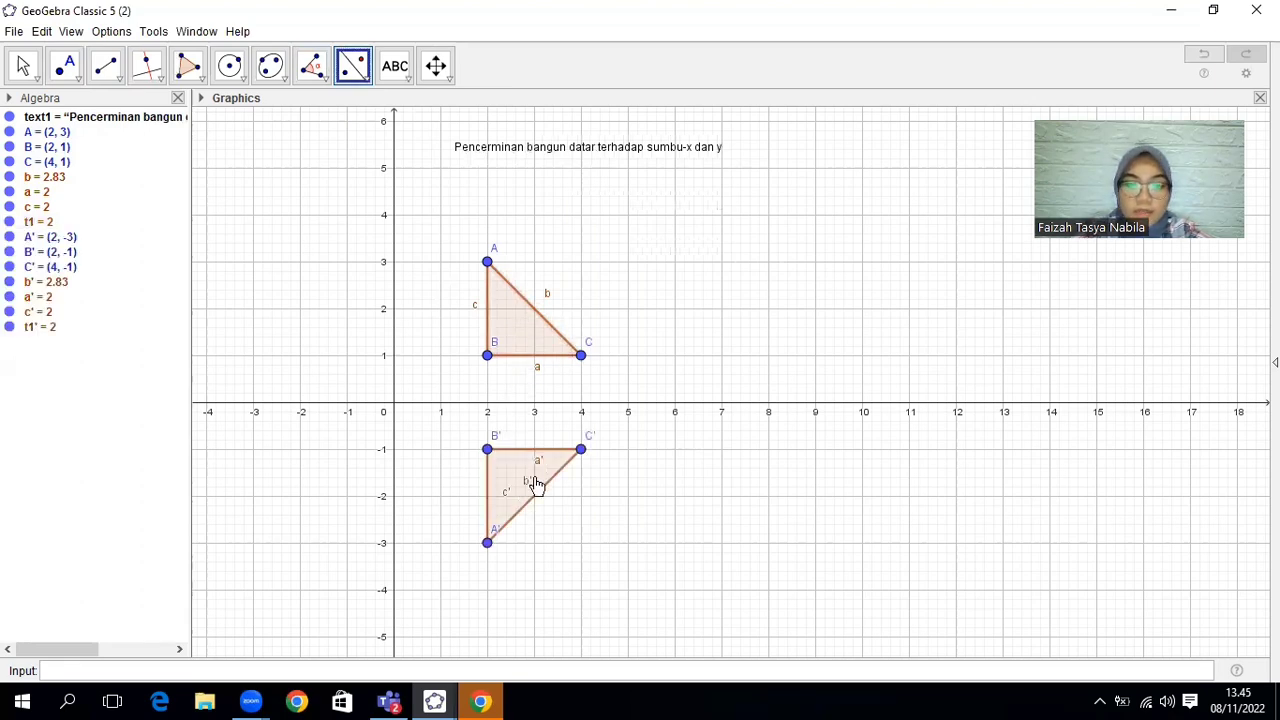
left_click(520, 350)
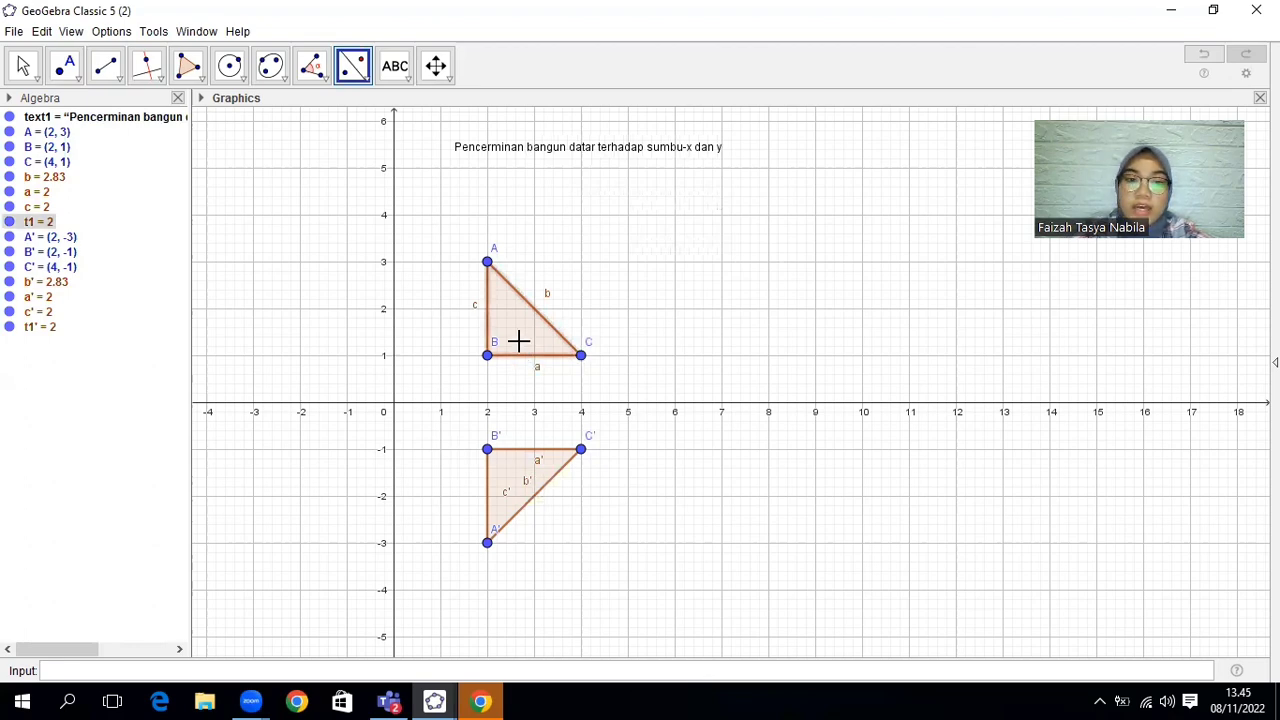
left_click(395, 312)
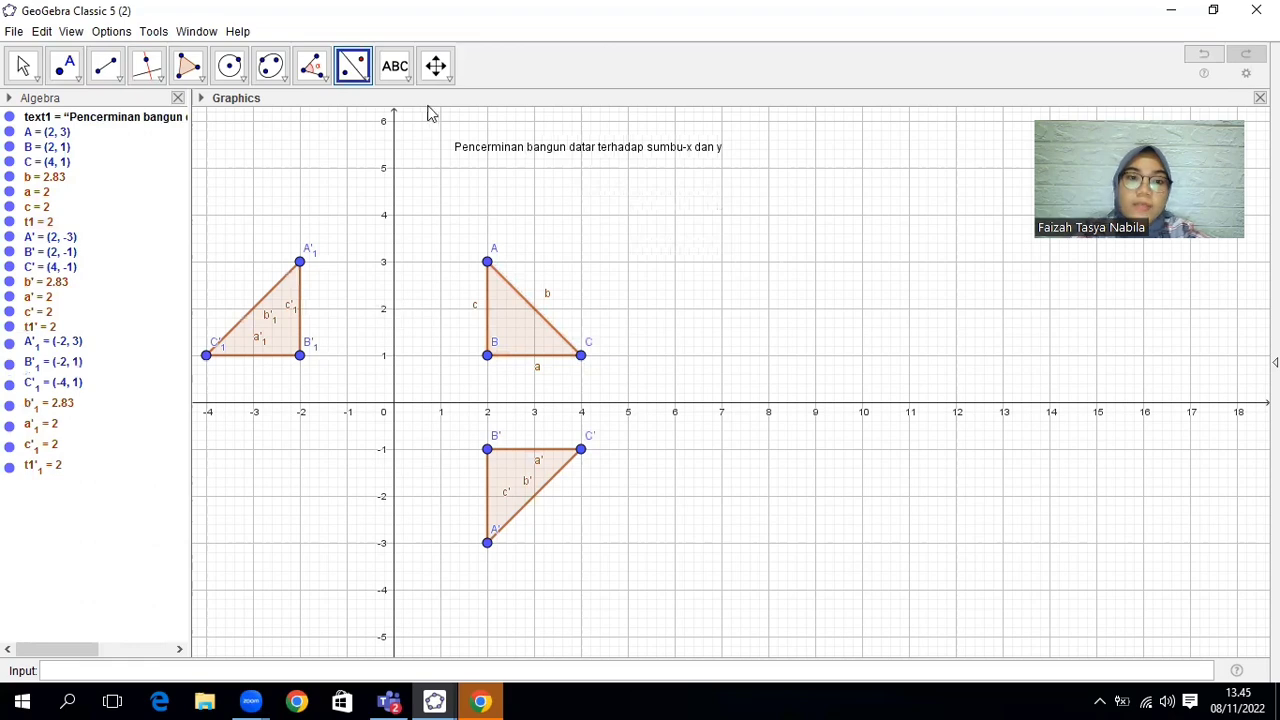
left_click(435, 66)
left_click_drag(415, 244, 501, 234)
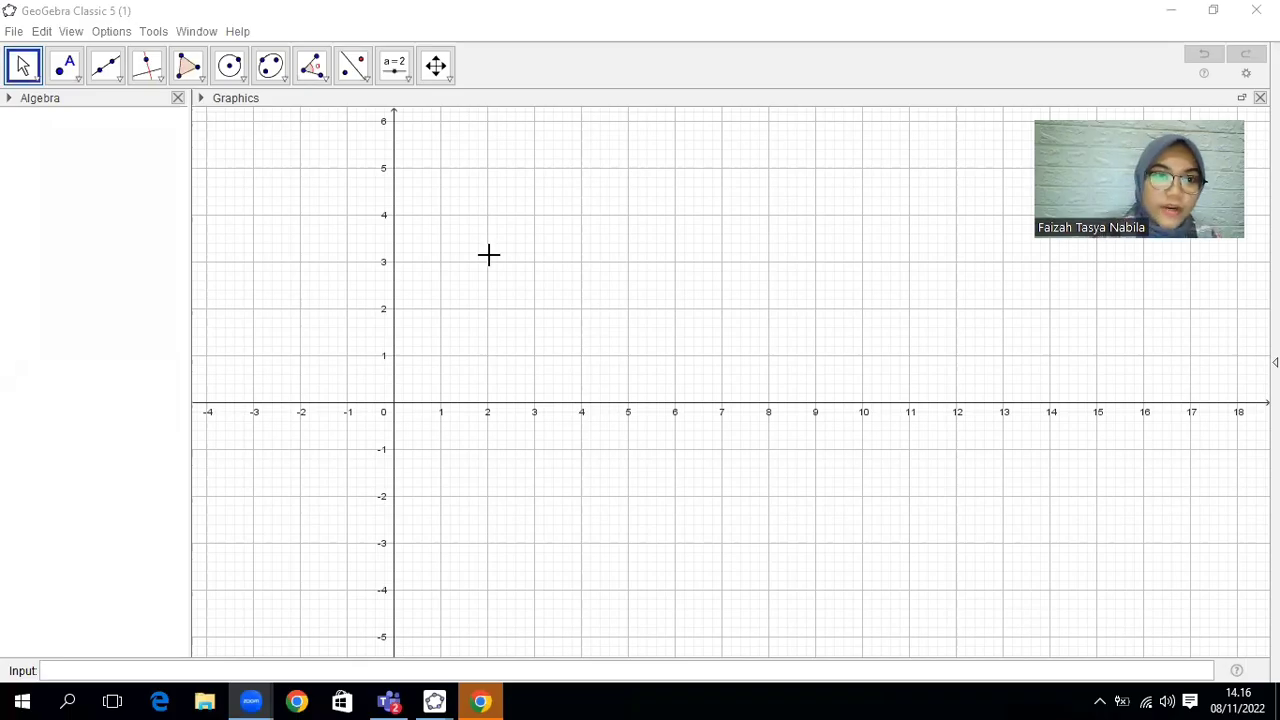
Draw a trapezoid in the empty construction with the Polygon tool using vertices at (4, 2), (3, 0), (8, 0) and (7, 2).
left_click(444, 78)
left_click_drag(463, 314, 442, 341)
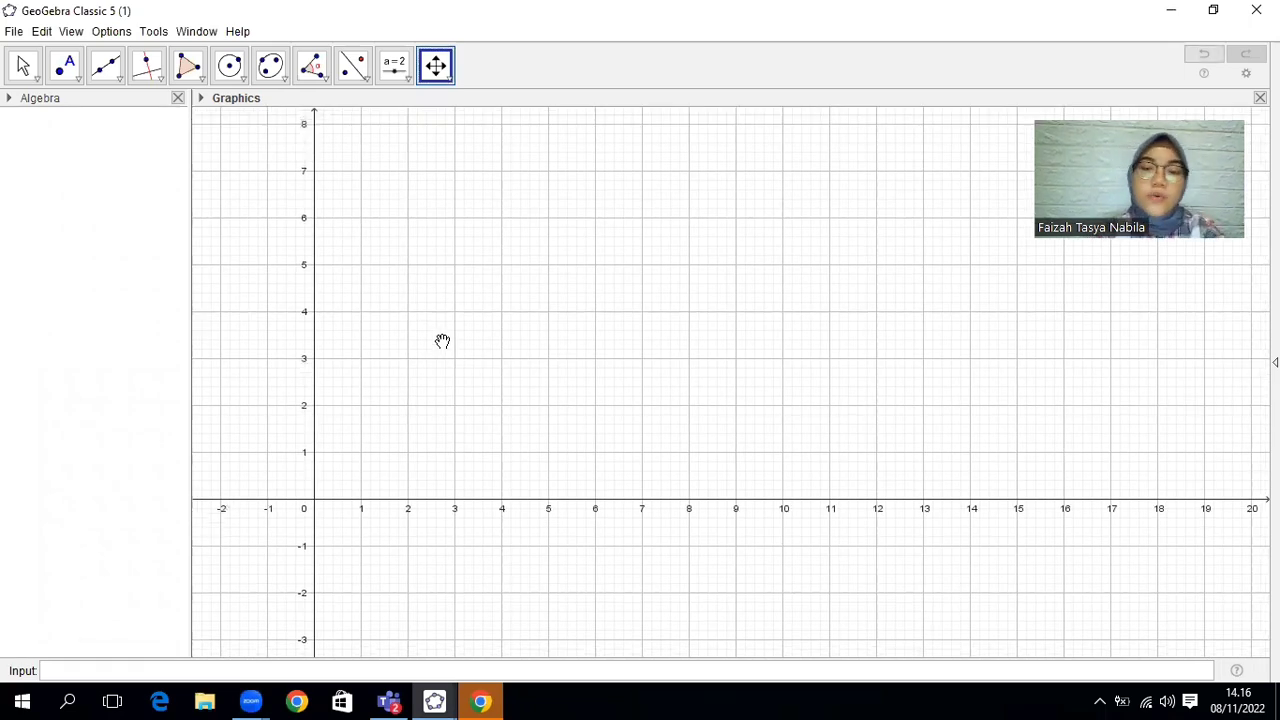
left_click(186, 77)
left_click(199, 84)
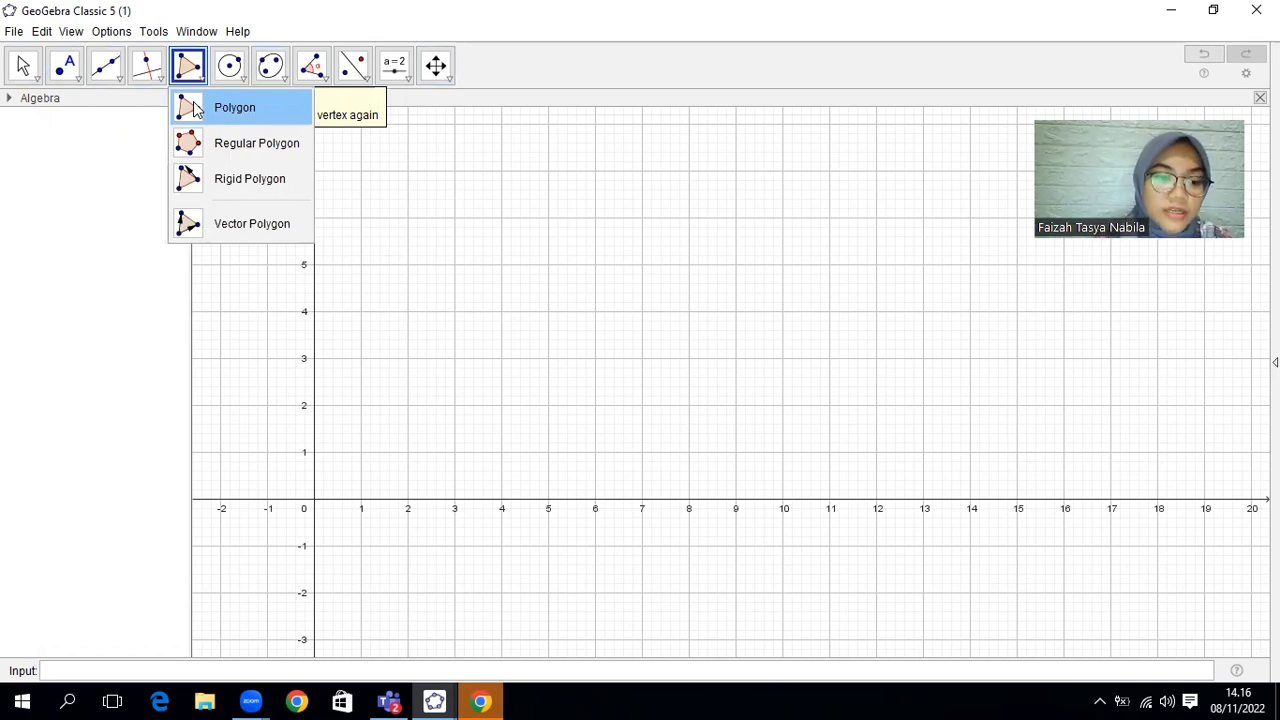
left_click(196, 109)
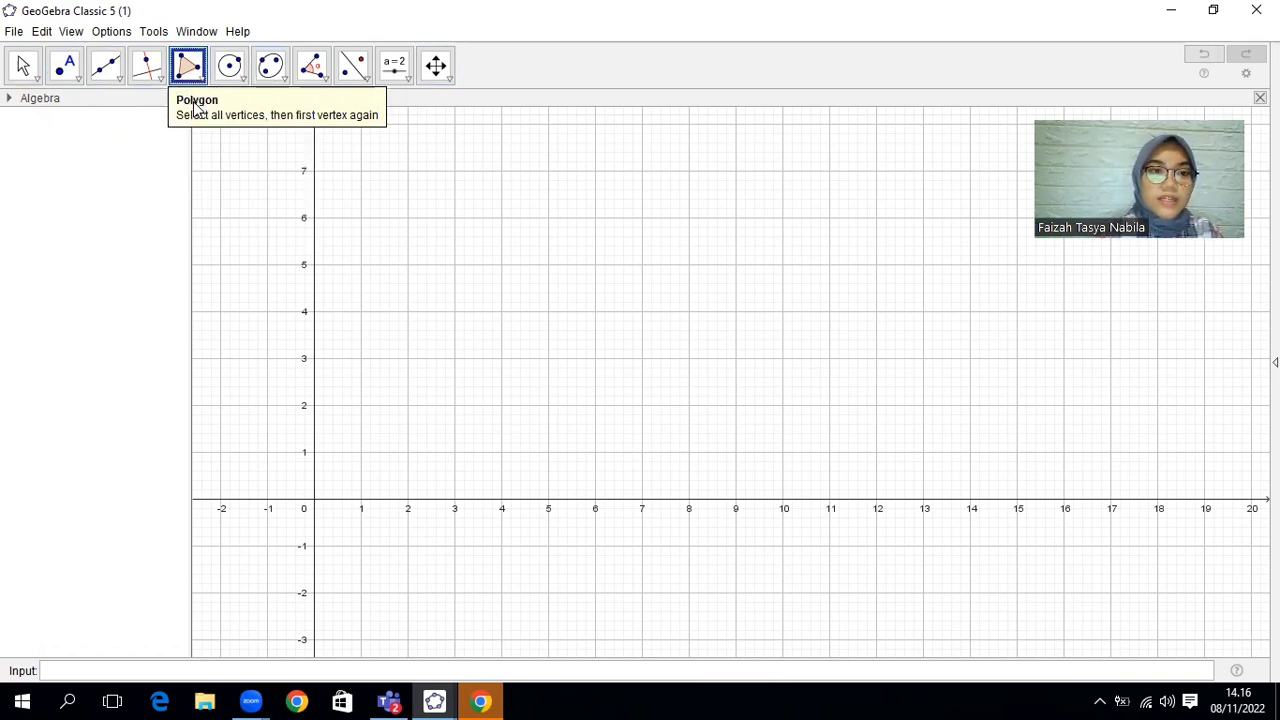
left_click(502, 405)
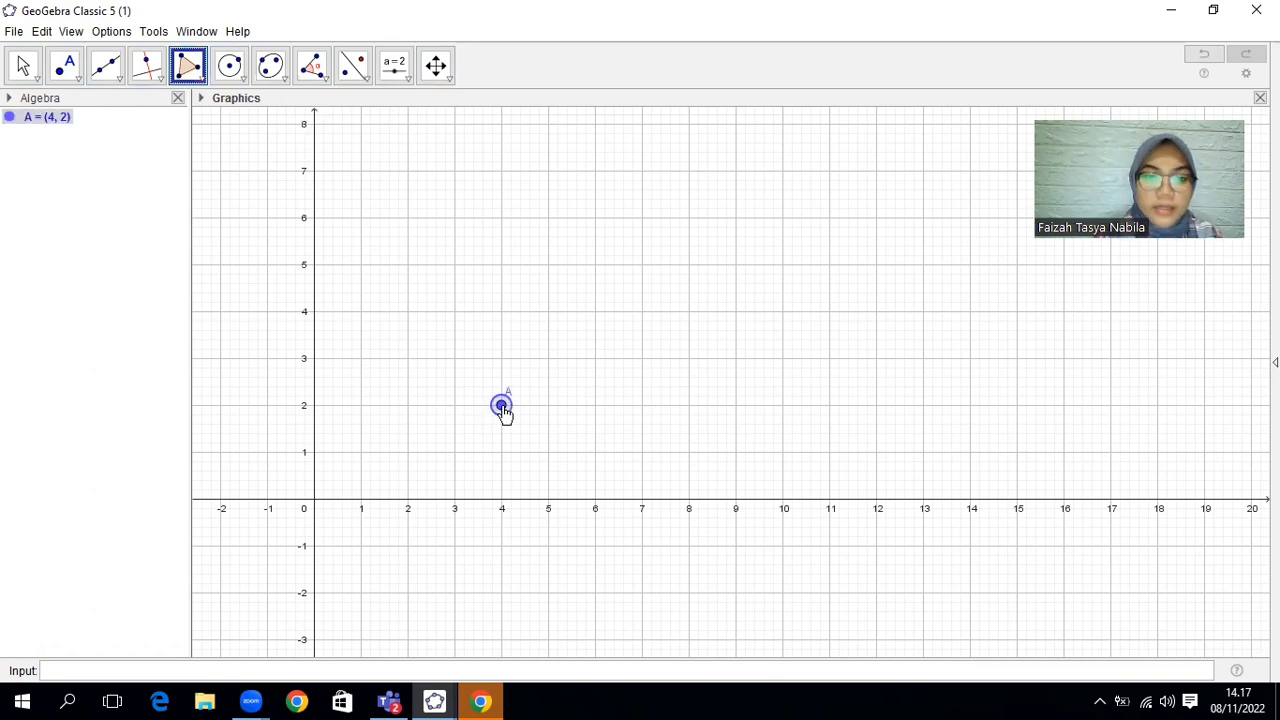
left_click(455, 500)
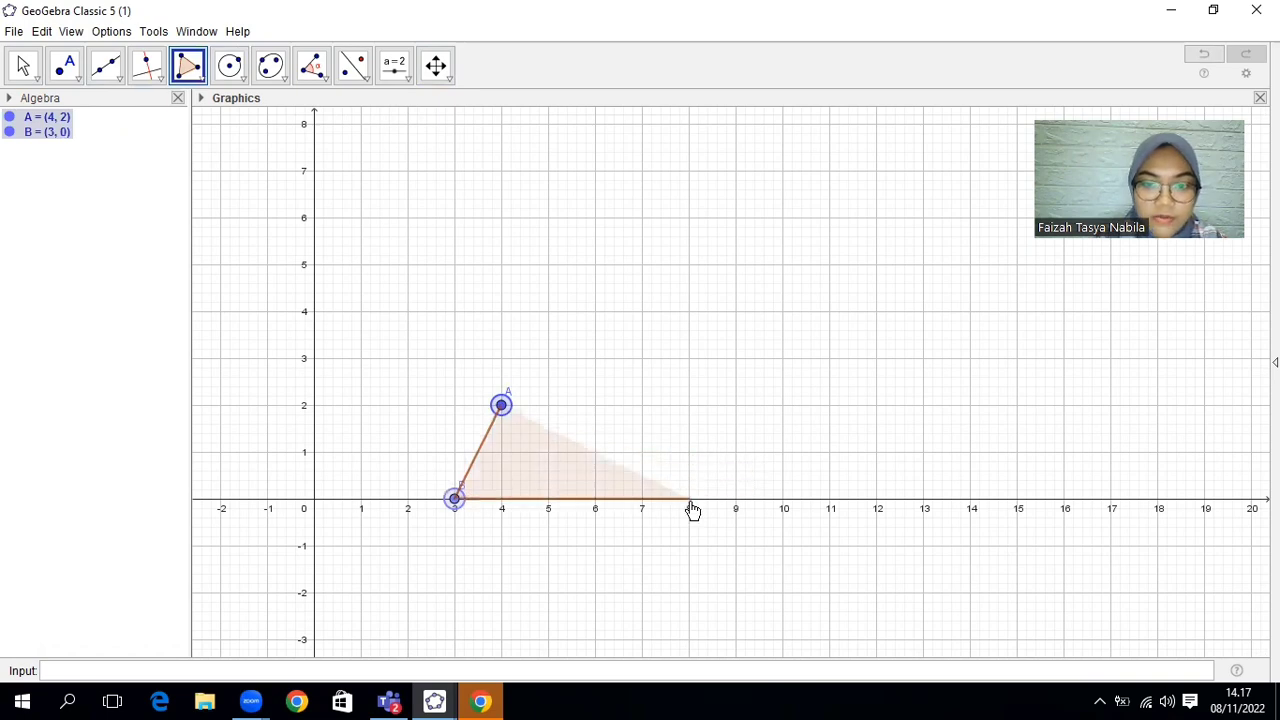
left_click(689, 499)
left_click(641, 405)
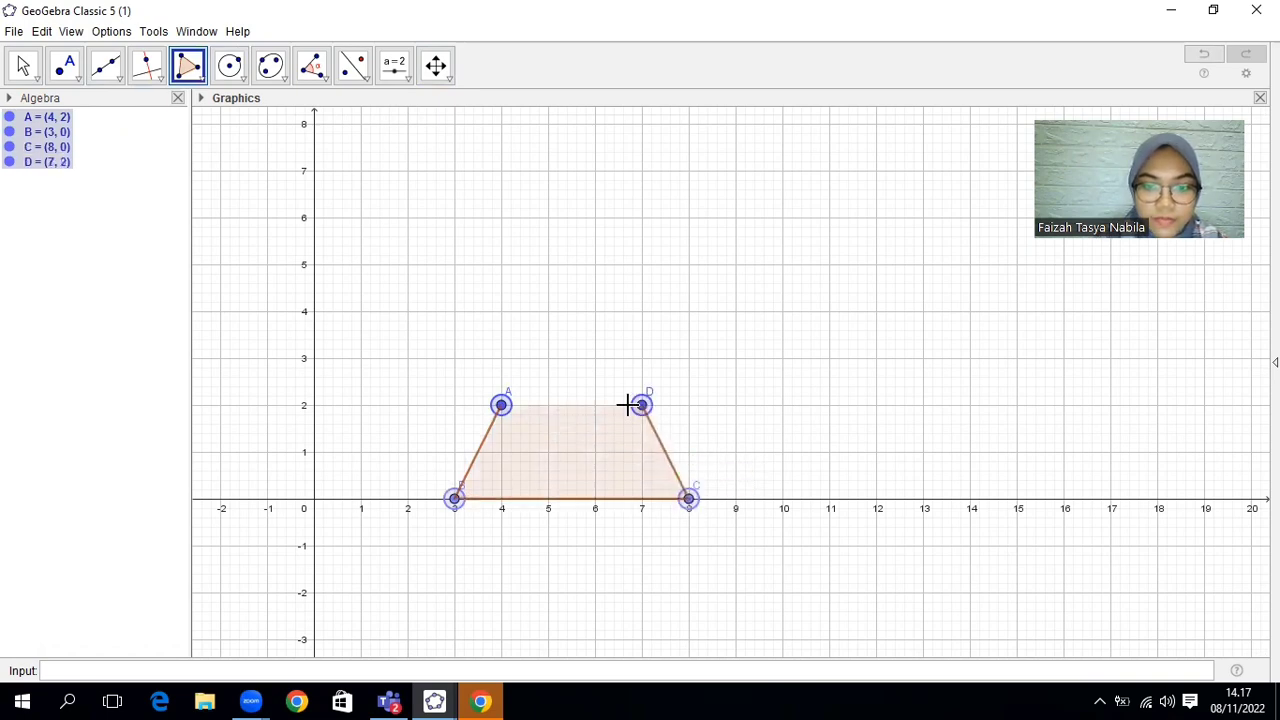
left_click(501, 404)
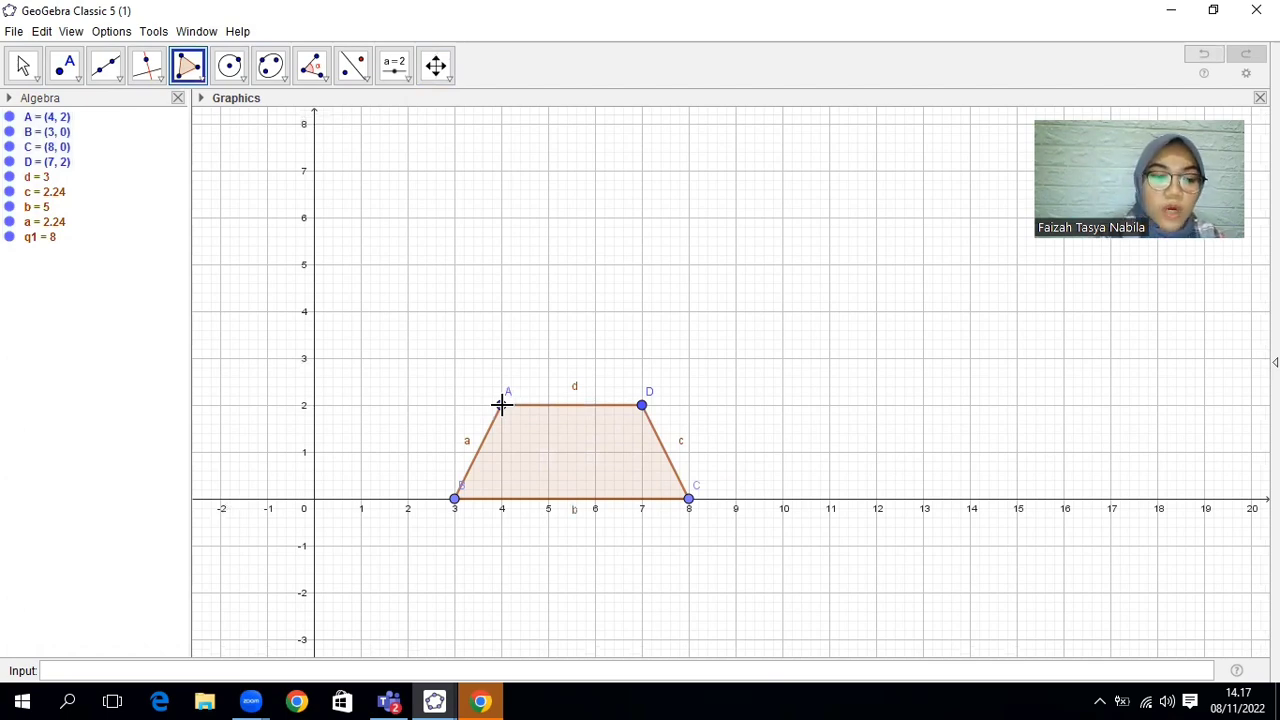
left_click(501, 404)
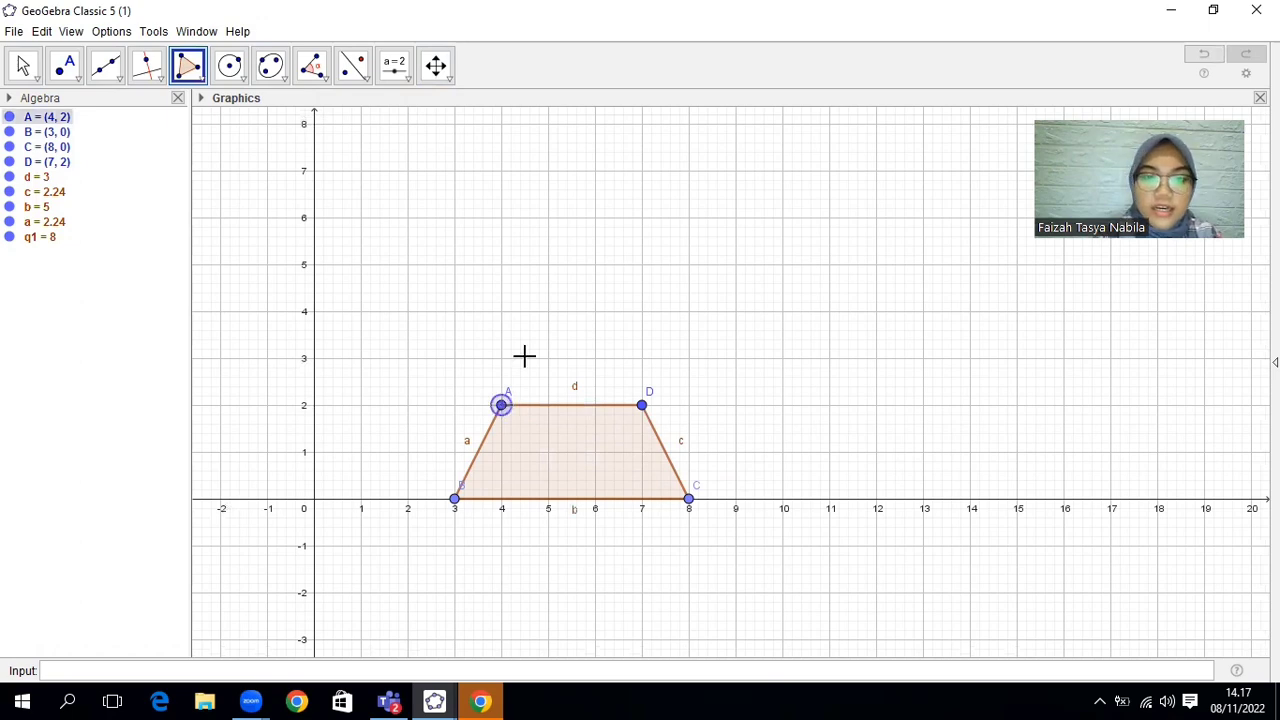
Complete a triangle above the trapezoid's upper edge with the Polygon tool, using A, (5, 4) and (5, 2) as vertices.
left_click(548, 311)
left_click(548, 405)
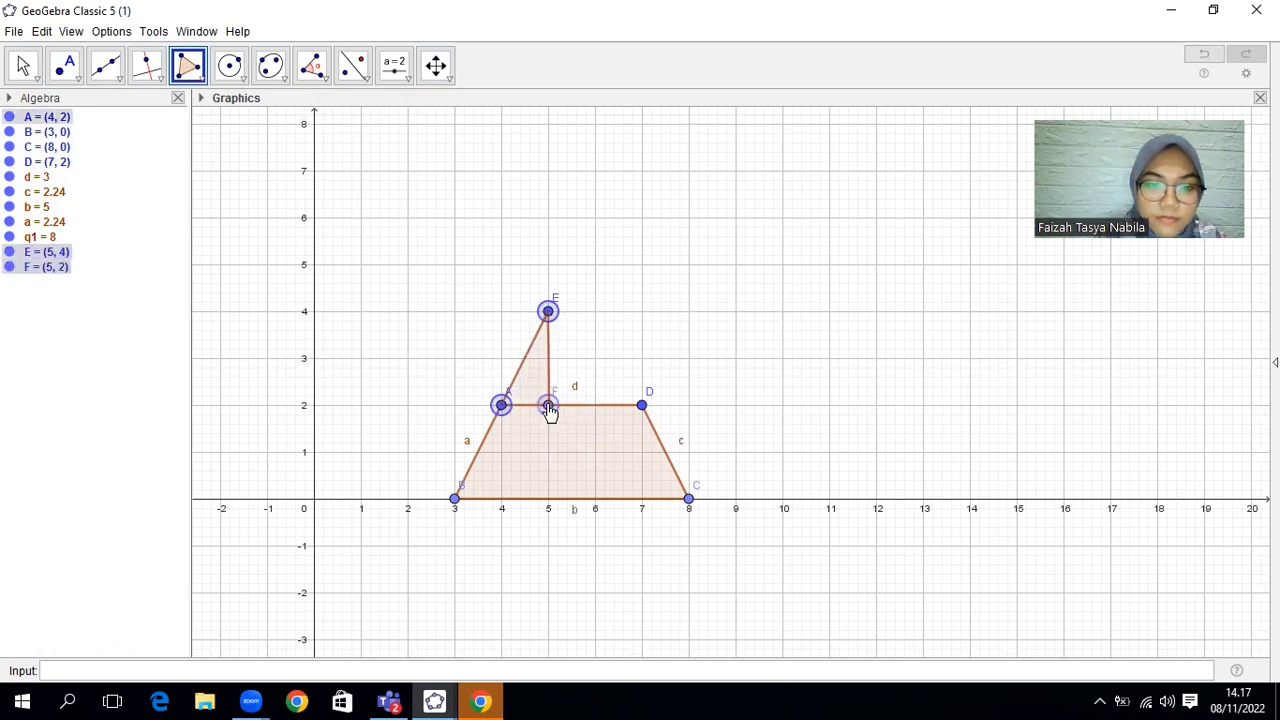
left_click(501, 404)
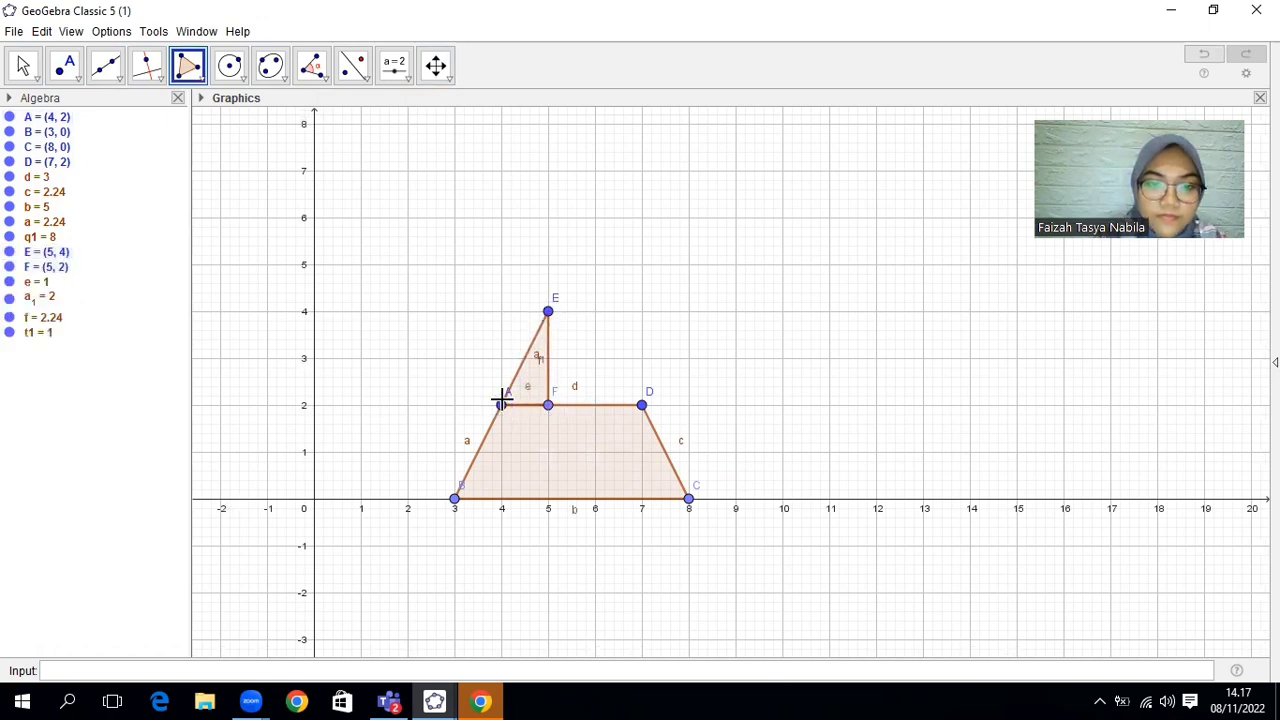
Draw a quadrilateral beside the triangle with the Polygon tool, using vertices at (5, 4), (6, 4), (7, 2) and (5, 2).
left_click(548, 311)
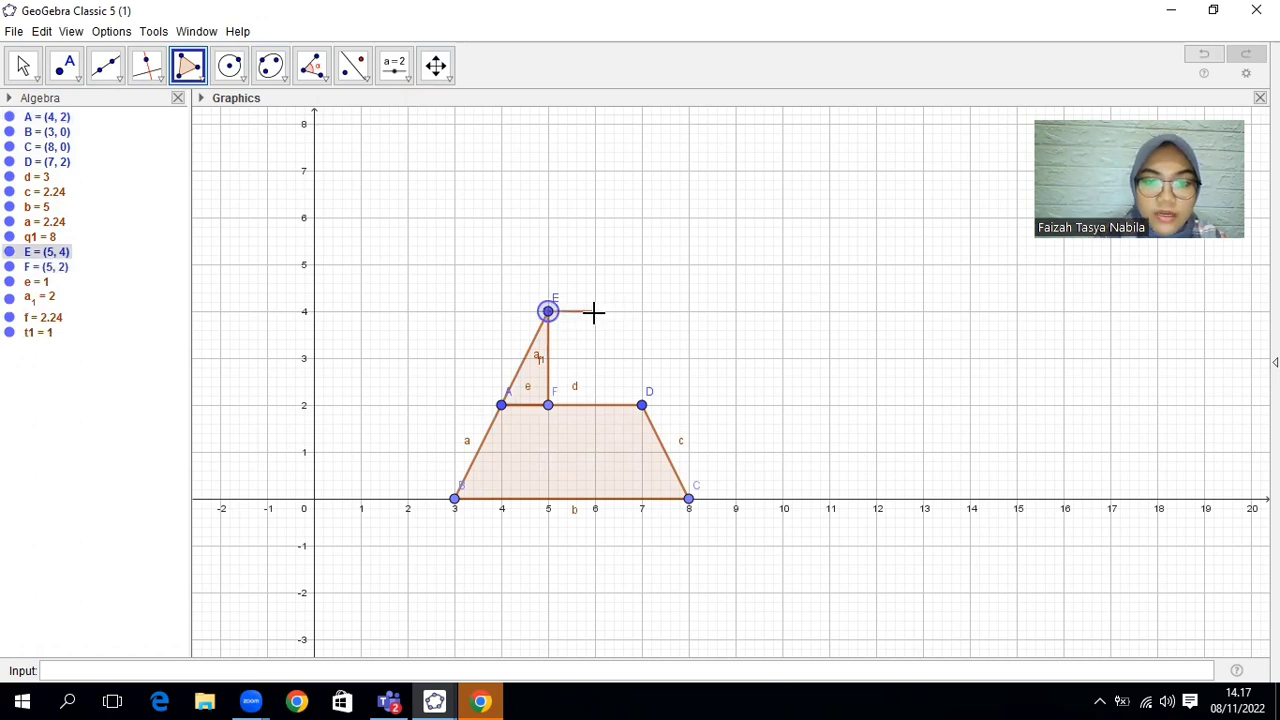
left_click(595, 311)
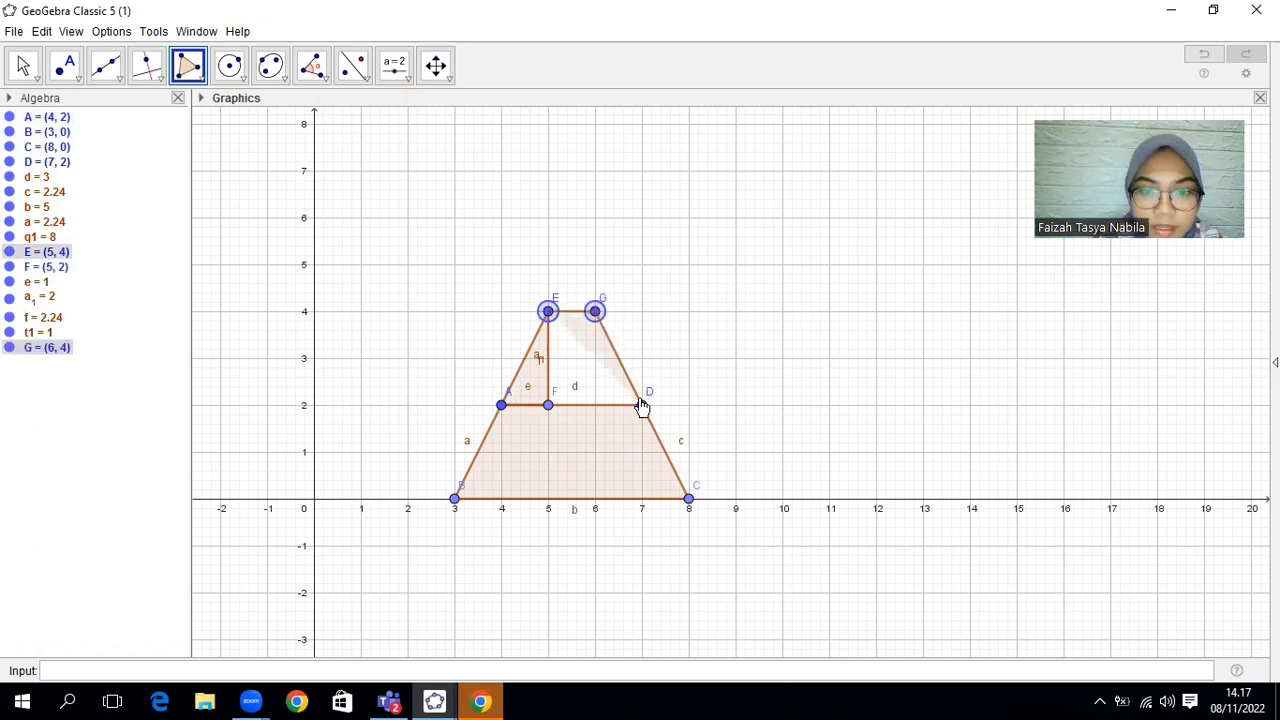
left_click(641, 405)
left_click(548, 405)
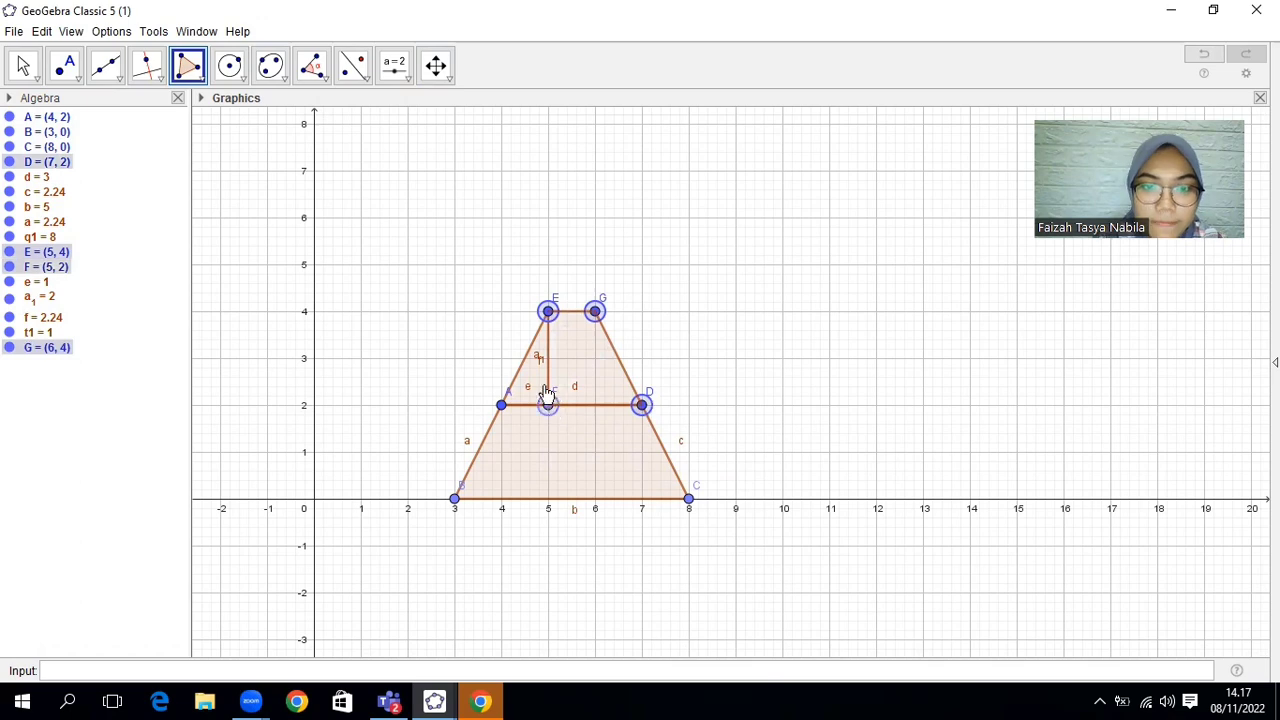
left_click(548, 311)
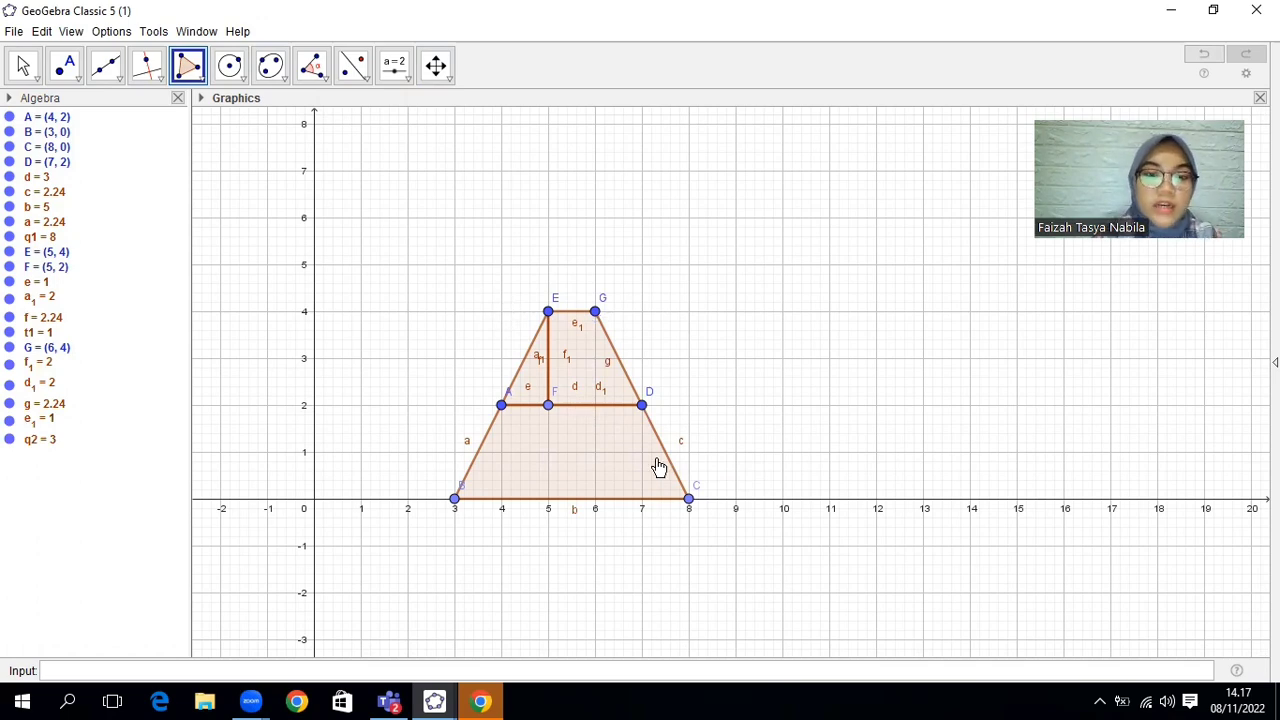
Hide the label of segment AB on the slanted side of the large trapezoid.
left_click(20, 67)
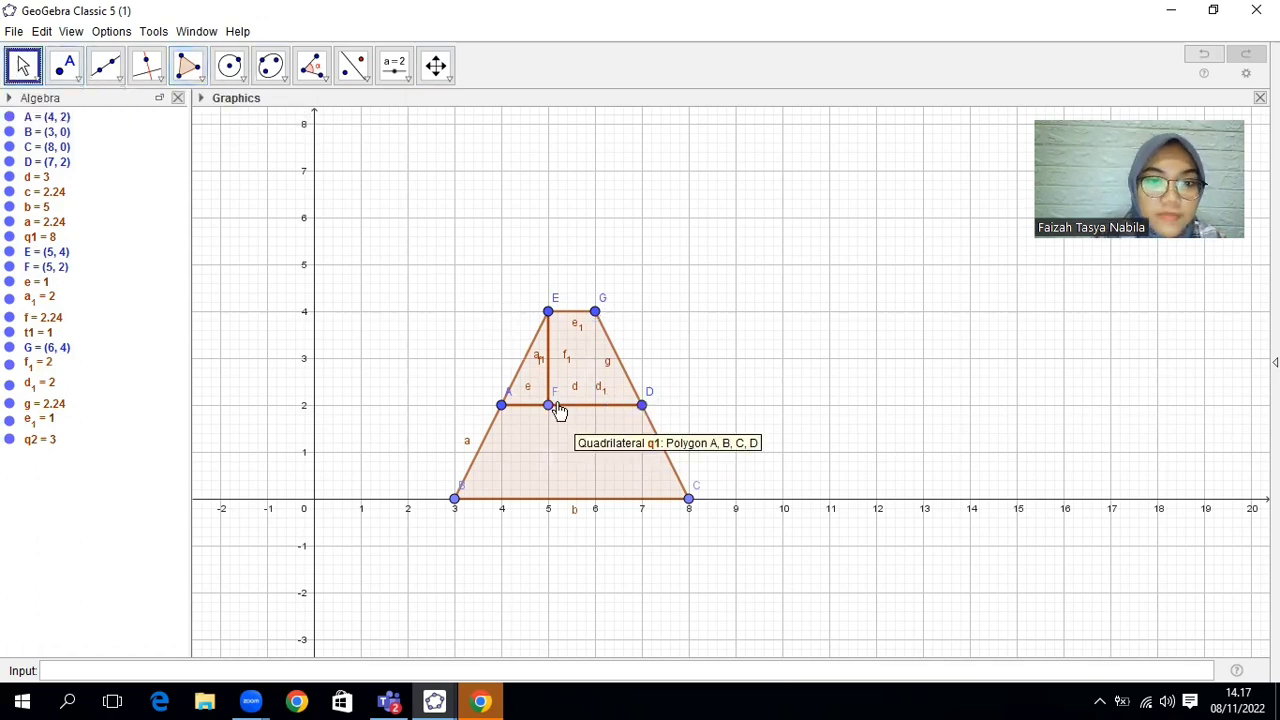
left_click_drag(514, 378, 512, 422)
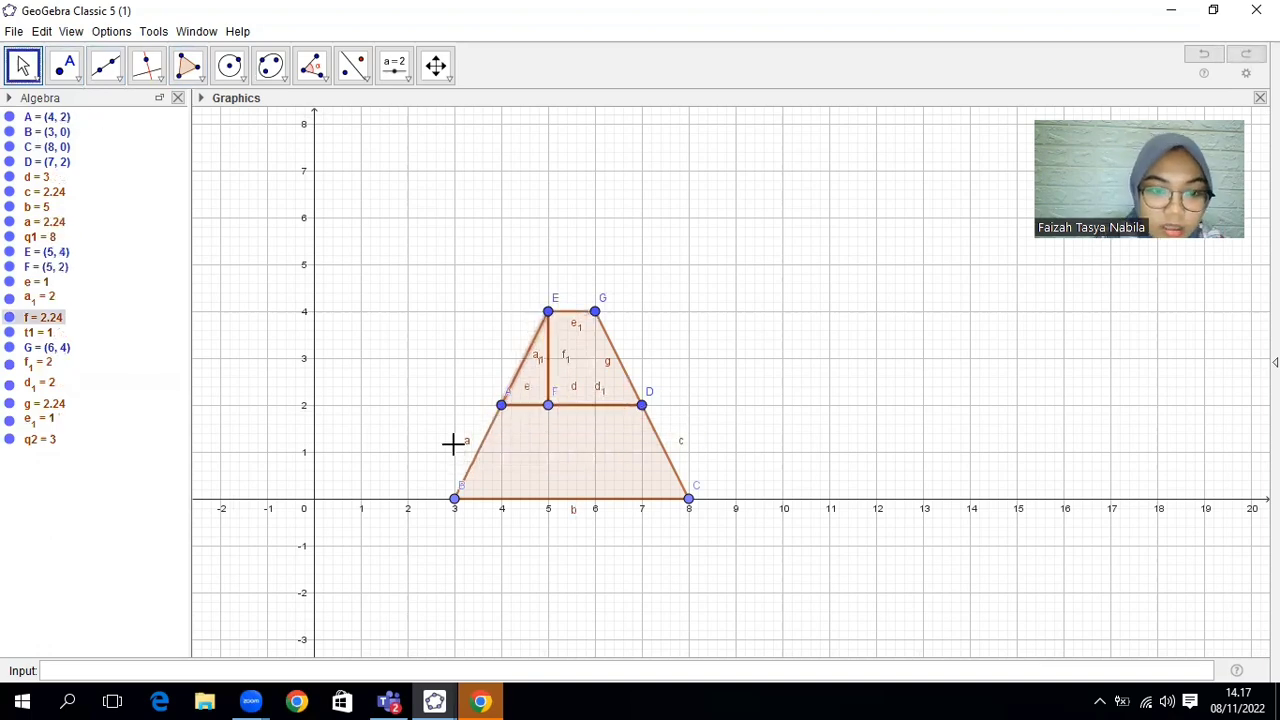
right_click(467, 443)
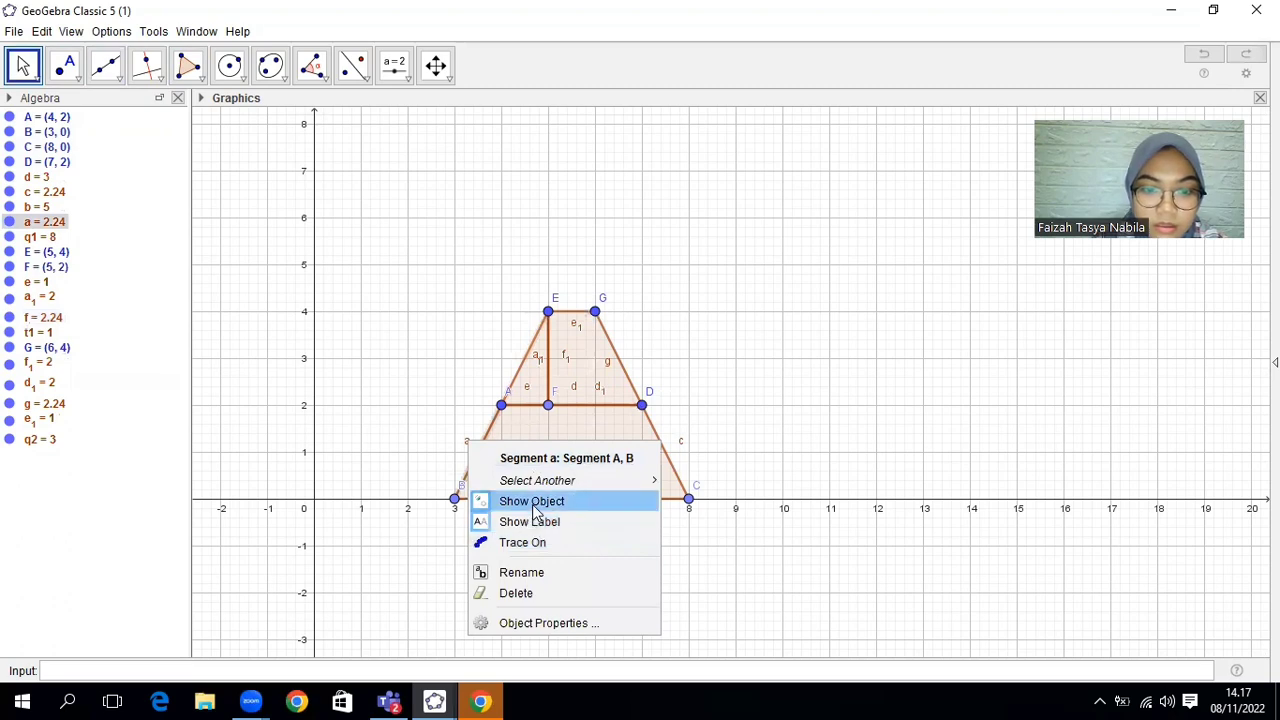
left_click(533, 502)
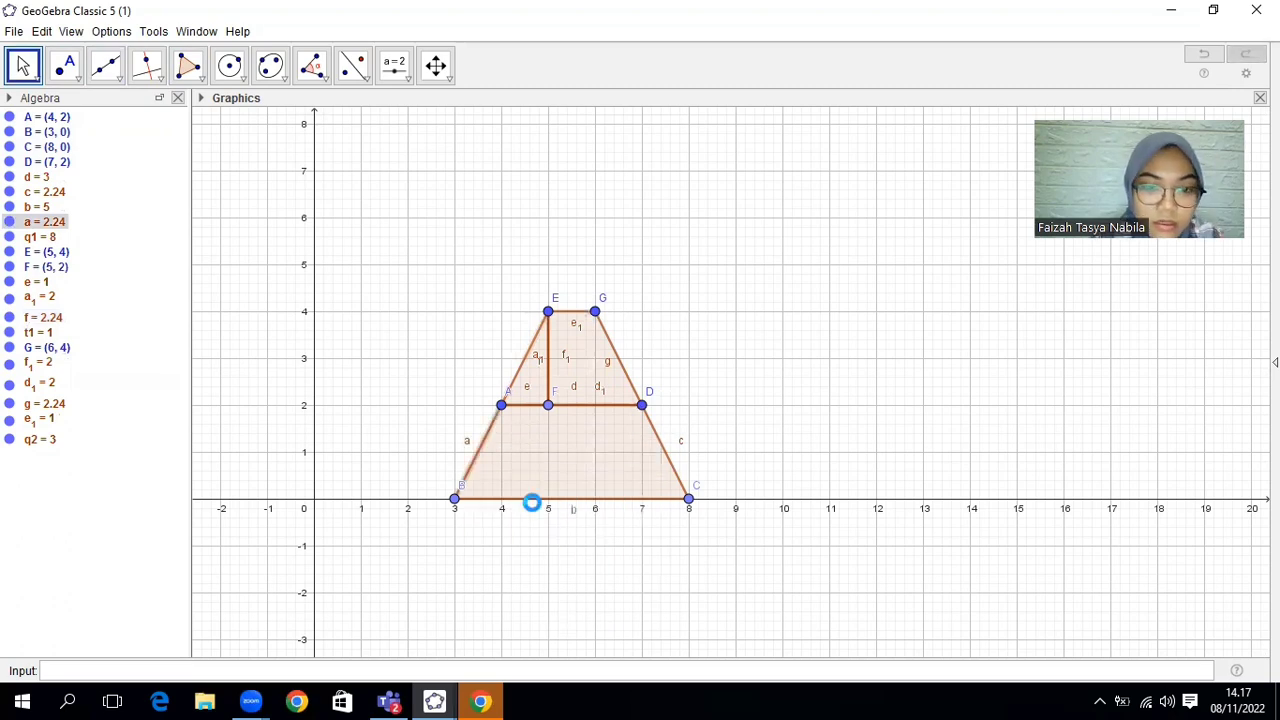
right_click(477, 470)
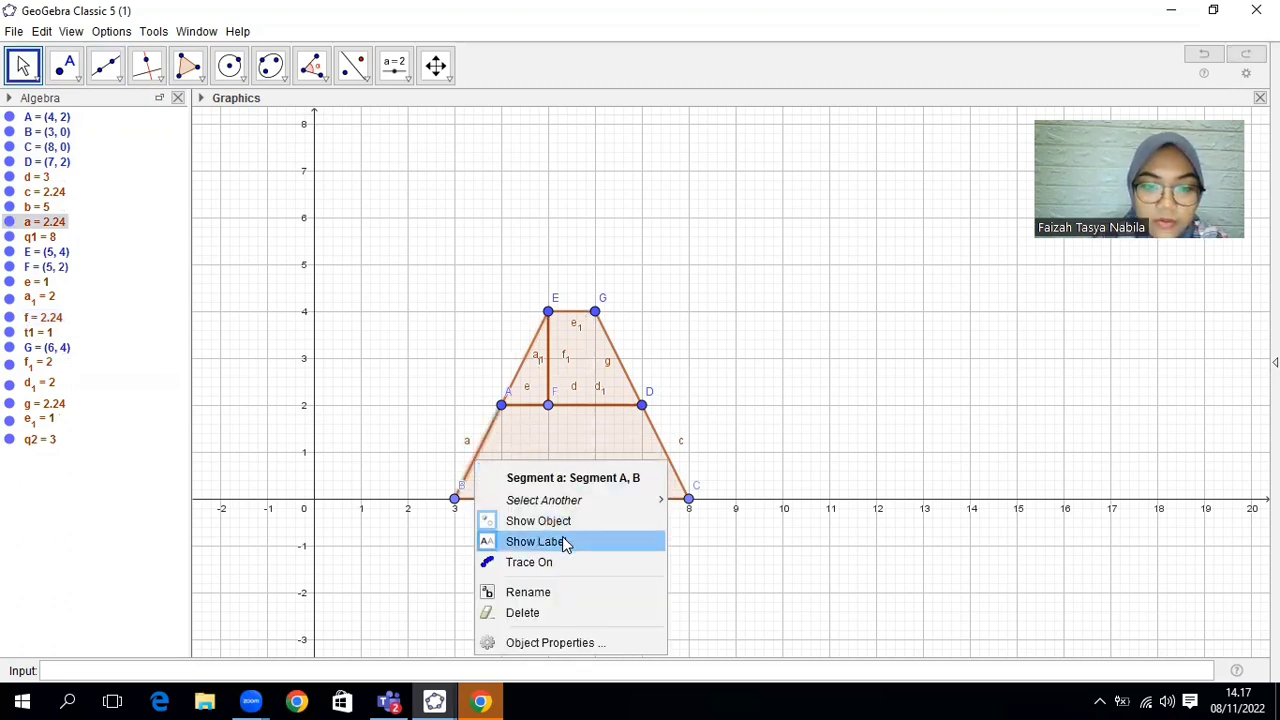
left_click(562, 541)
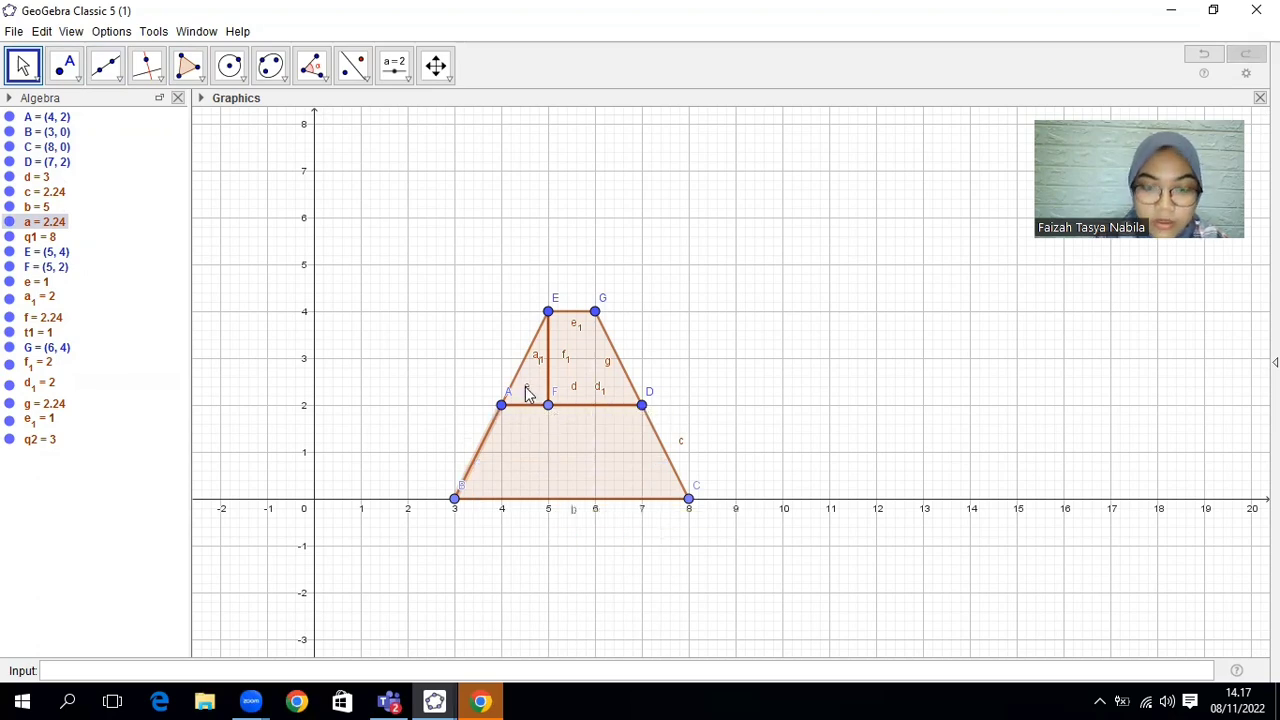
Hide the label d on the large trapezoid's upper edge and the labels of the triangle's sides EF, FA and AE.
right_click(527, 392)
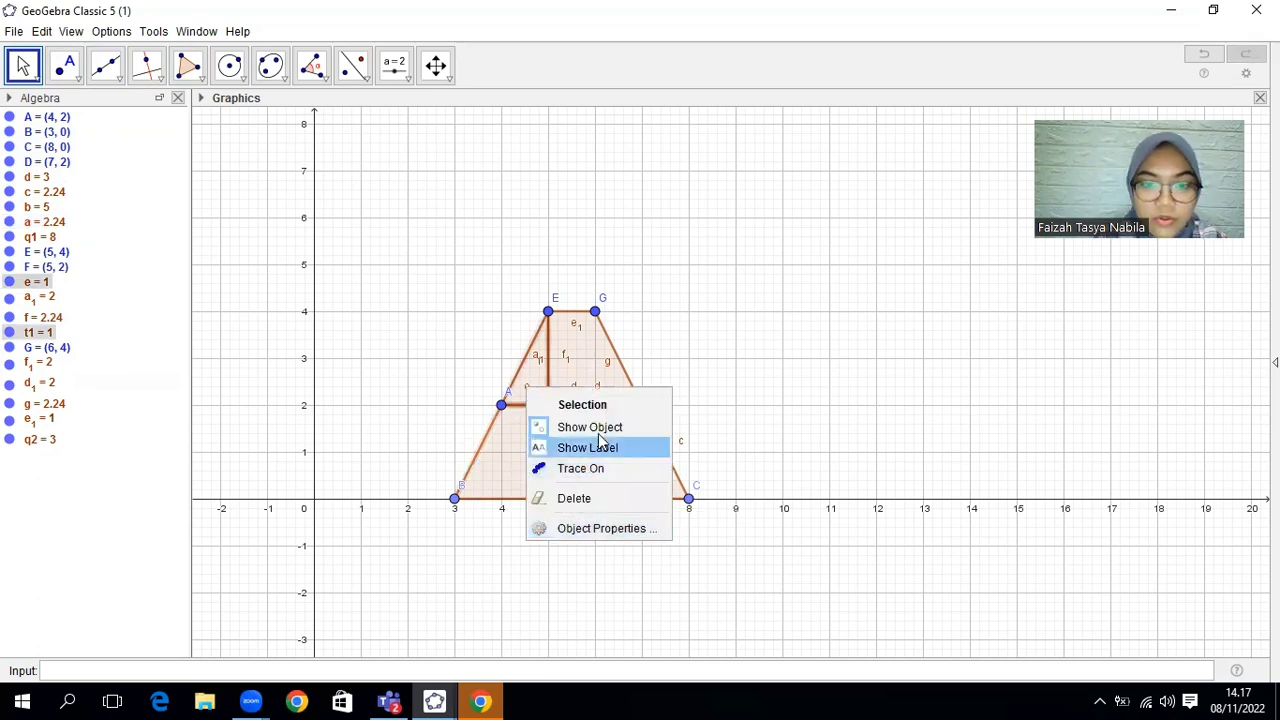
left_click(760, 410)
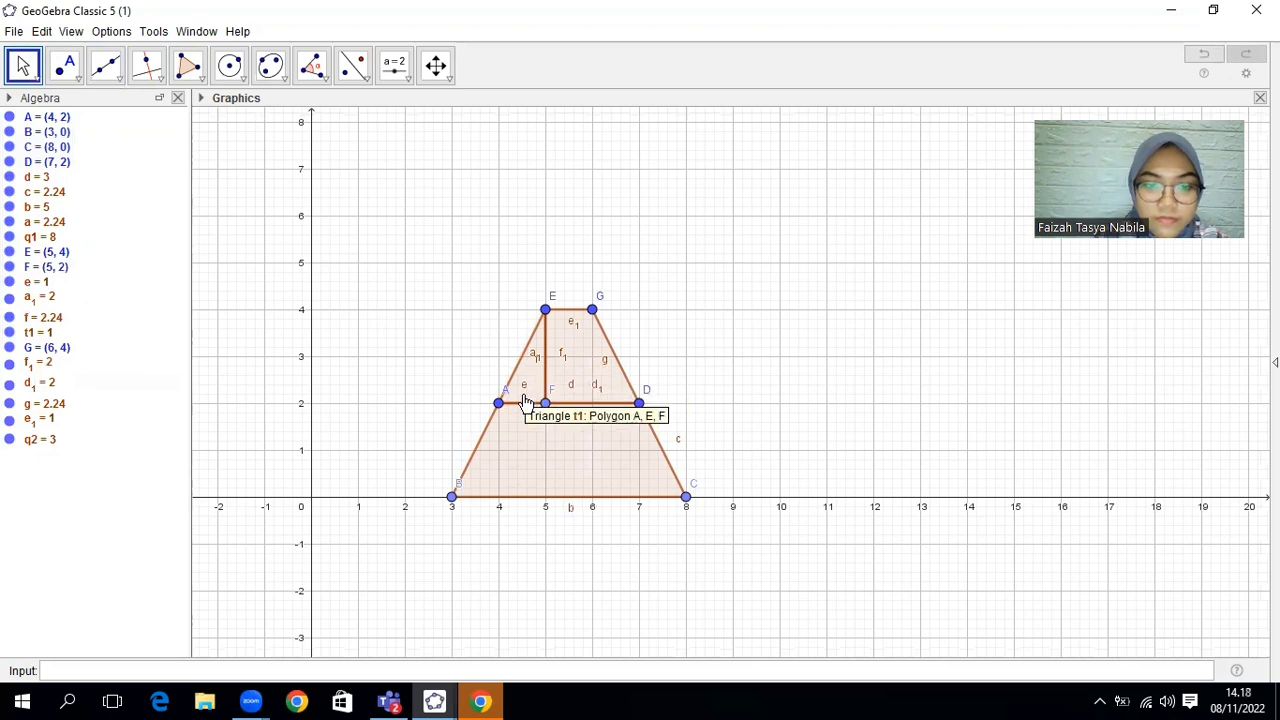
right_click(522, 403)
left_click(612, 485)
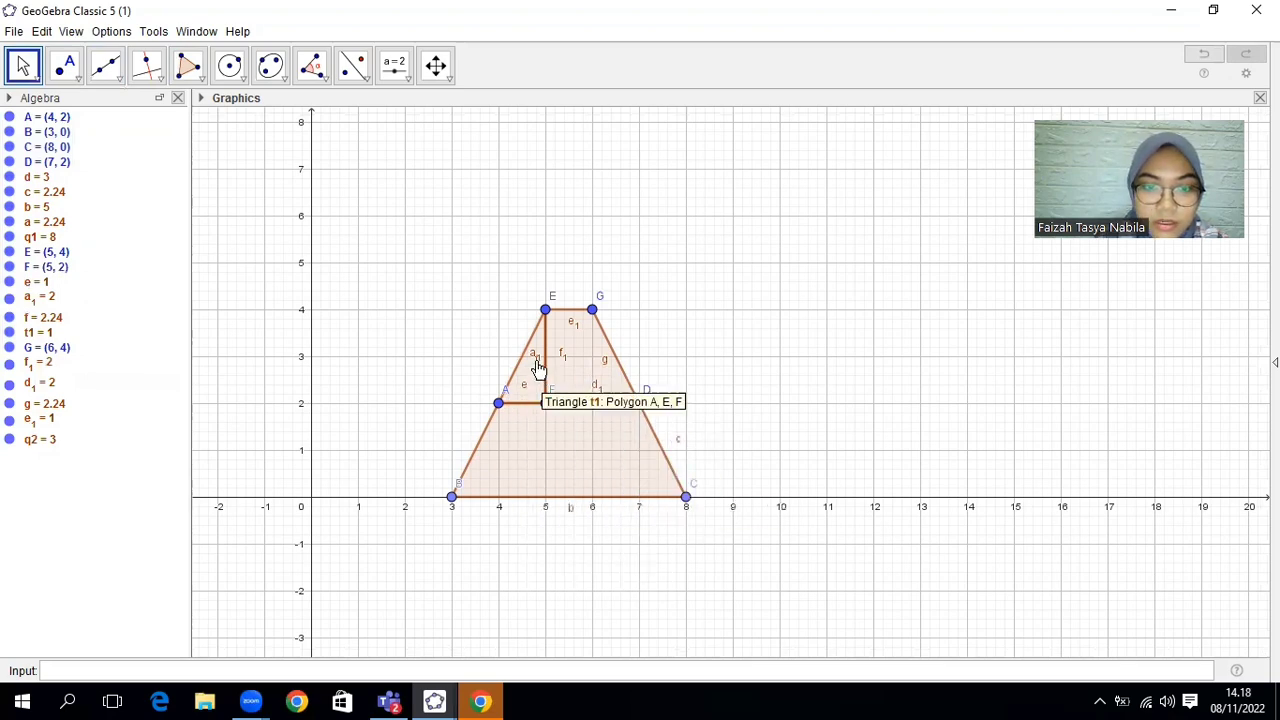
right_click(545, 365)
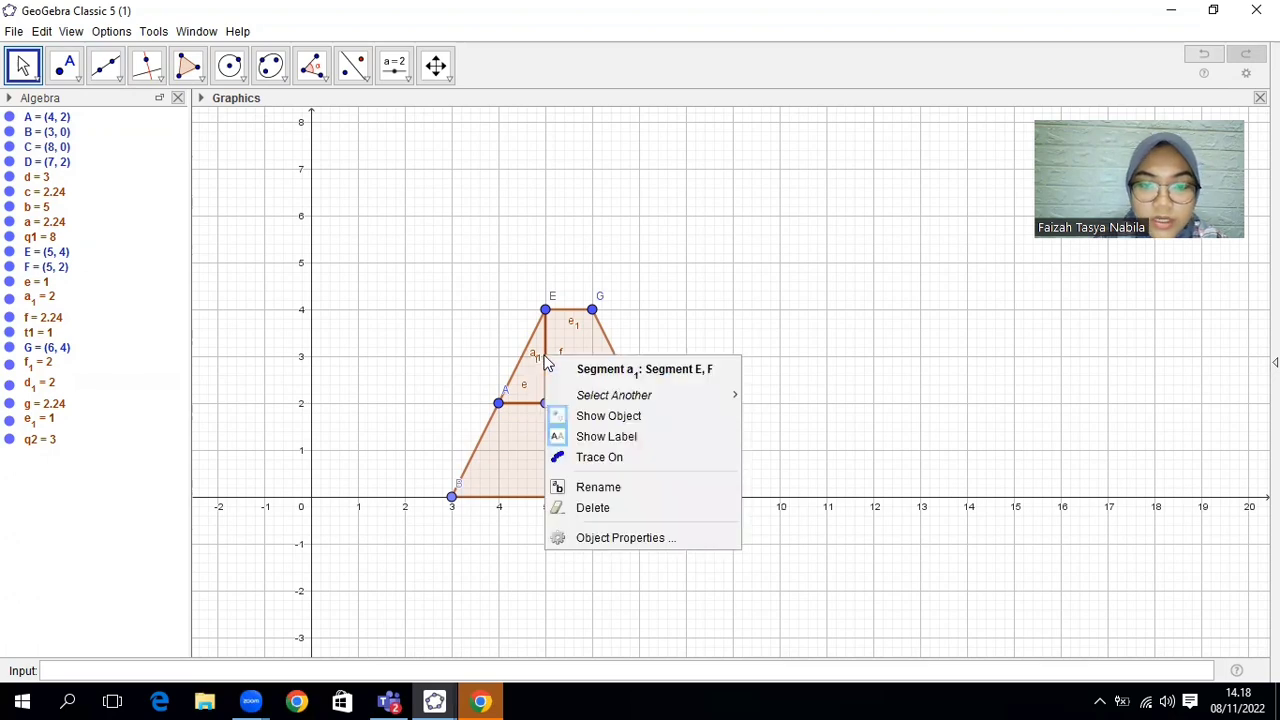
left_click(609, 436)
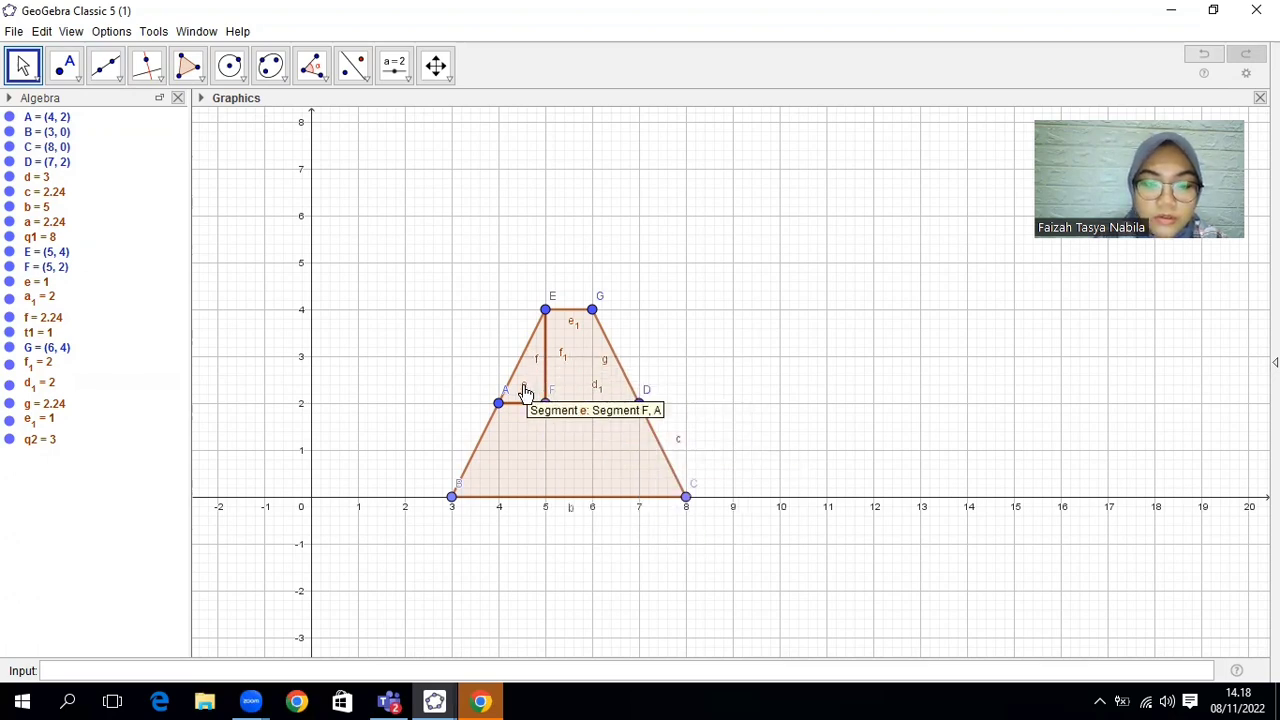
right_click(525, 392)
left_click(596, 466)
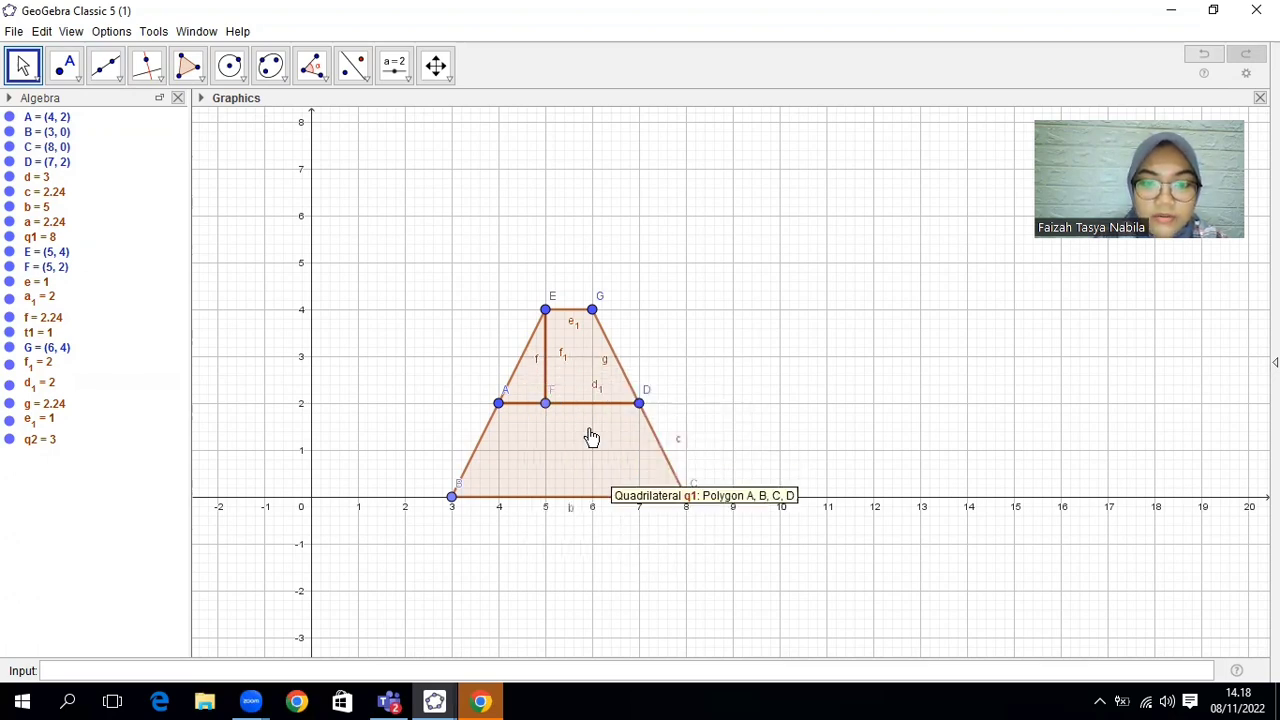
right_click(538, 358)
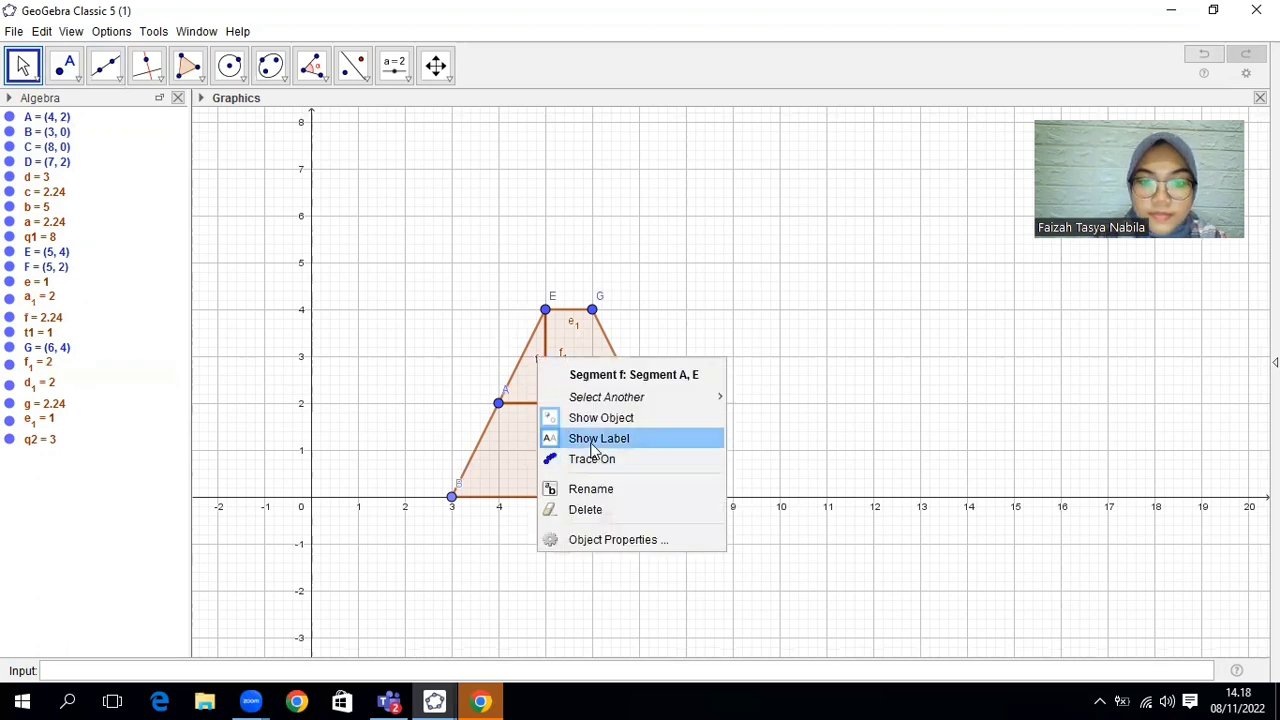
left_click(593, 442)
Hide the labels of the upper quadrilateral's four sides FE, EG, GD and DF.
right_click(562, 354)
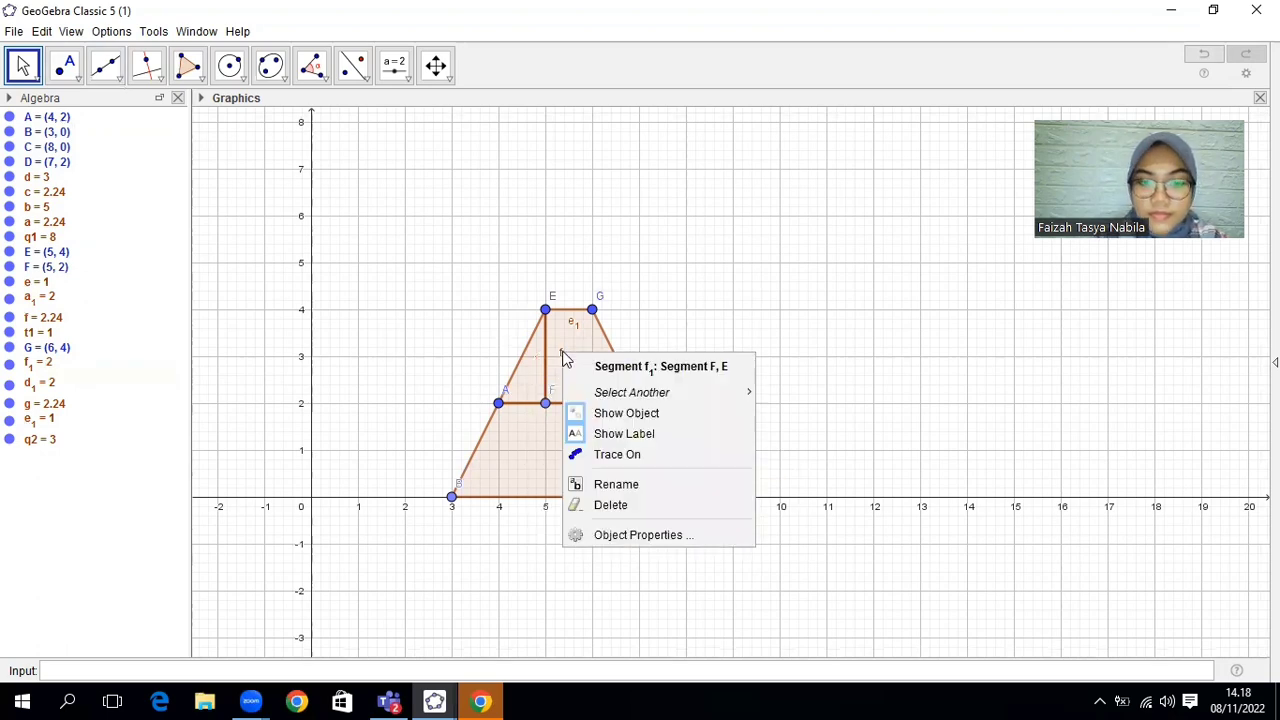
left_click(650, 437)
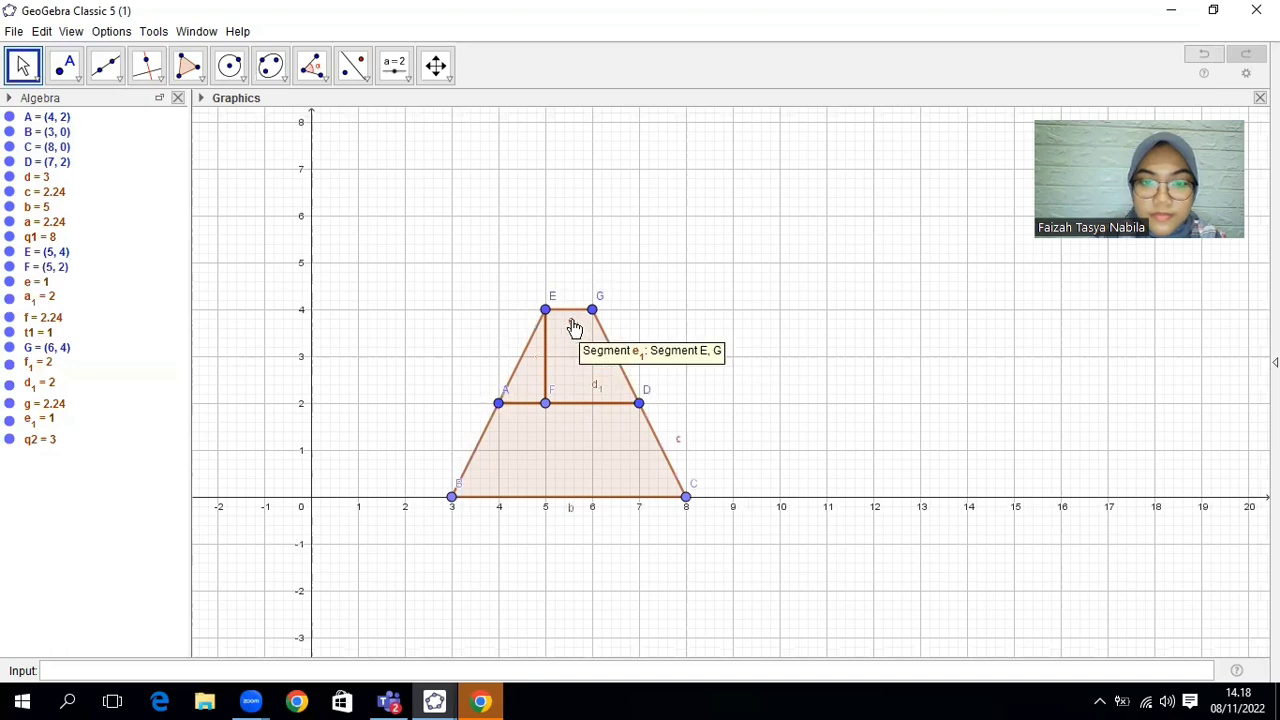
right_click(574, 330)
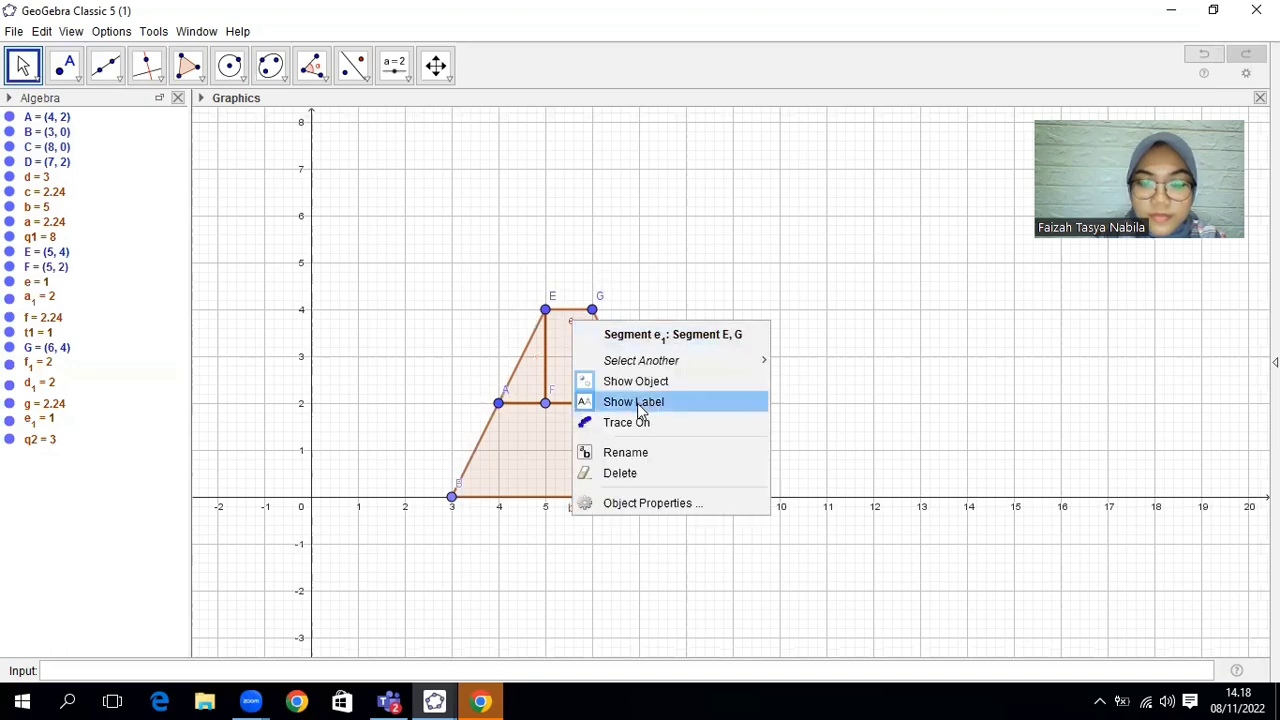
left_click(640, 408)
right_click(608, 366)
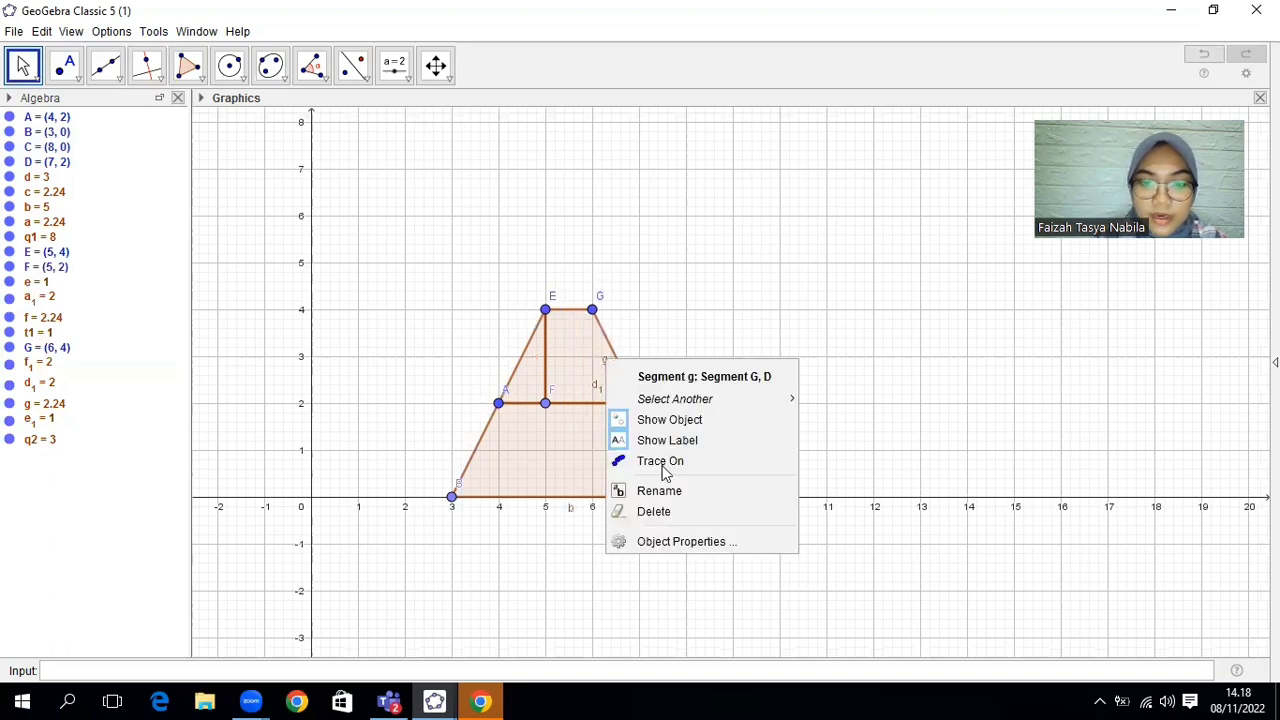
left_click(660, 436)
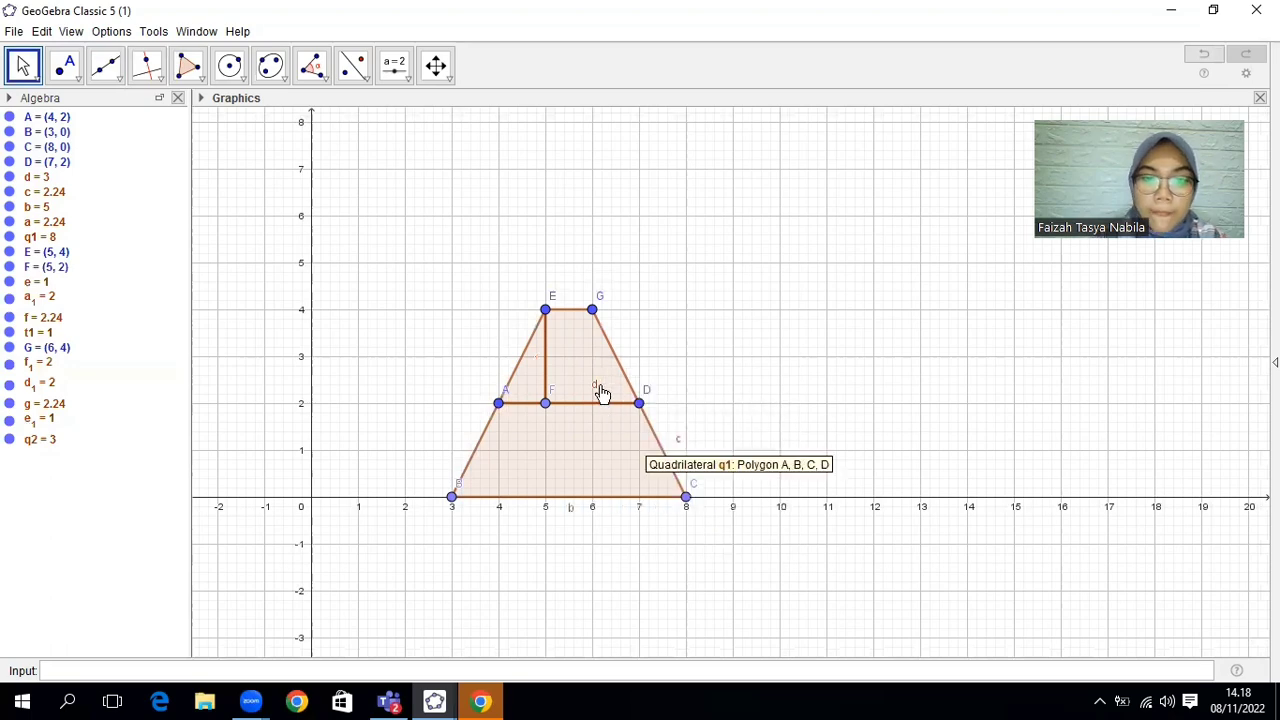
right_click(598, 389)
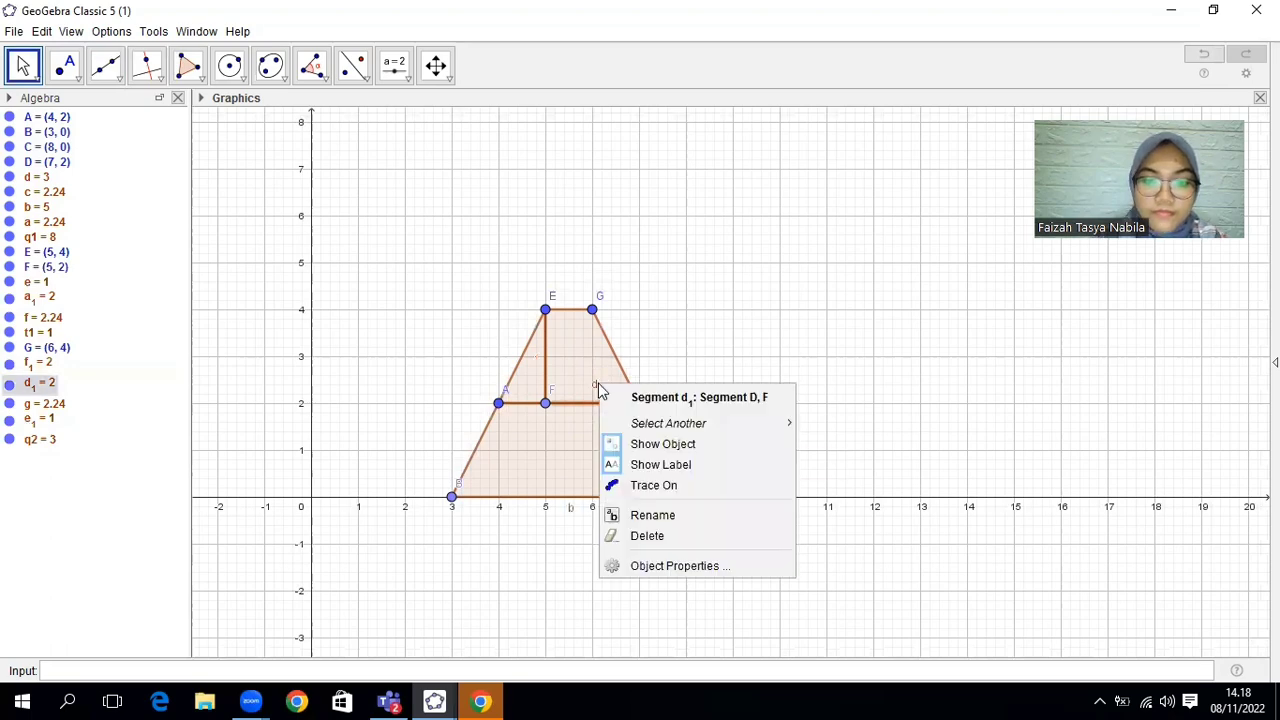
left_click(645, 464)
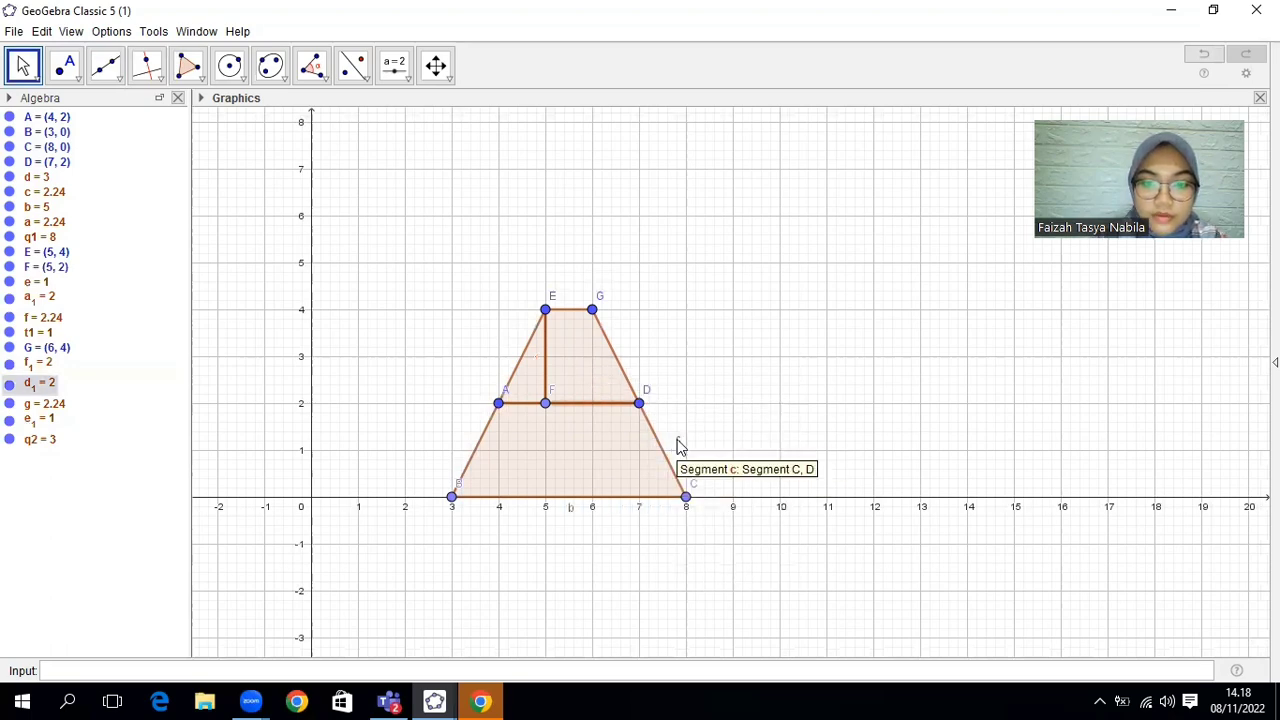
Hide the labels of the large trapezoid's side CD and its base BC.
right_click(678, 446)
left_click(738, 522)
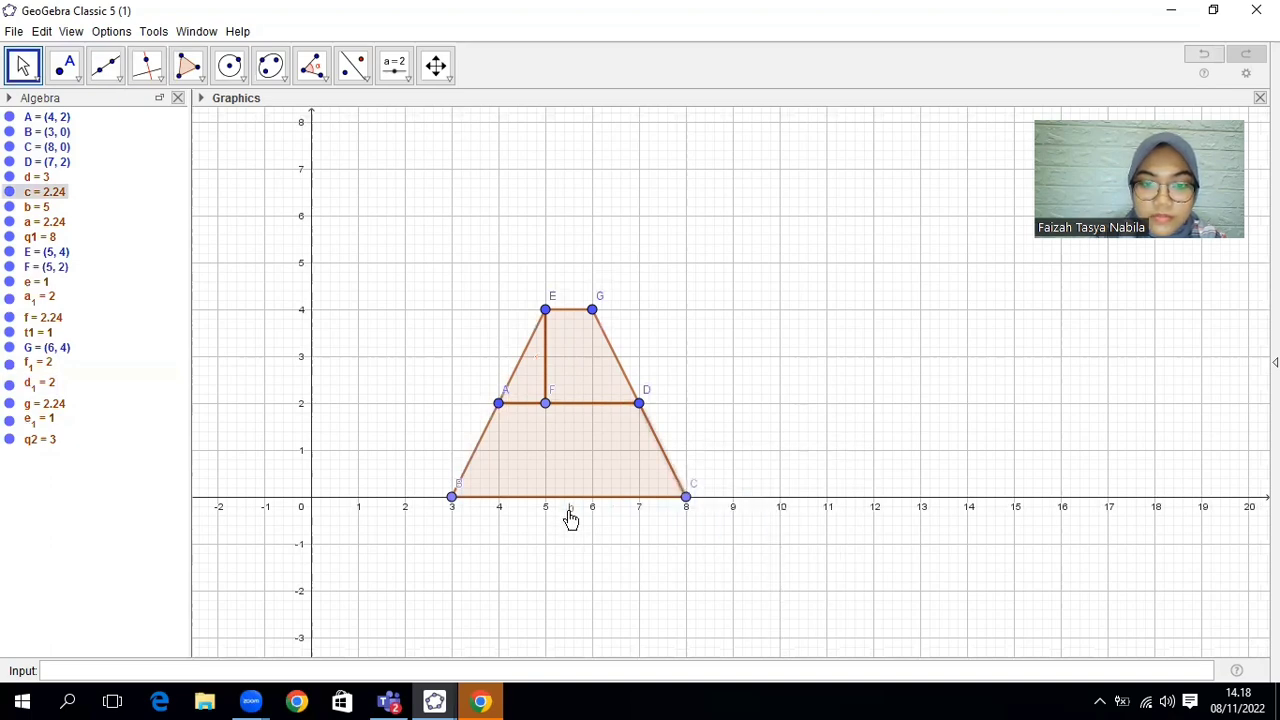
right_click(571, 518)
left_click(660, 591)
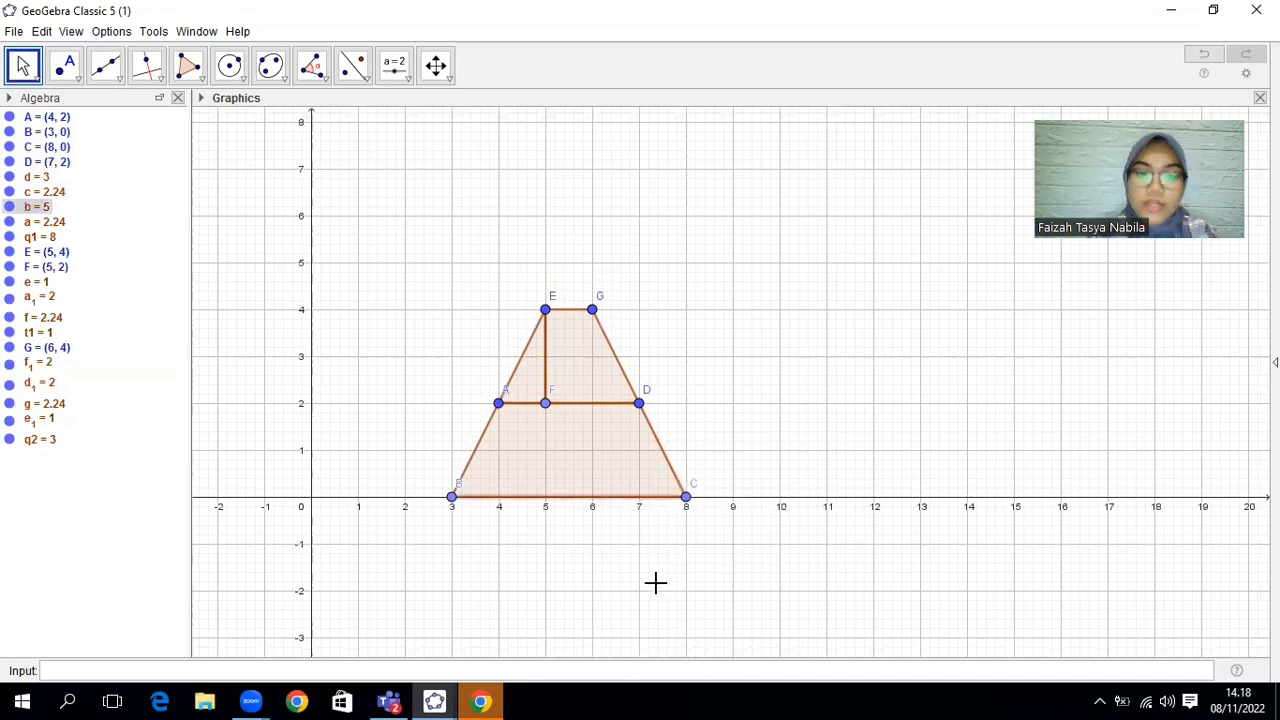
Set the colour of triangle AEF to pink (#FF99FF) with an opacity of 100.
right_click(531, 381)
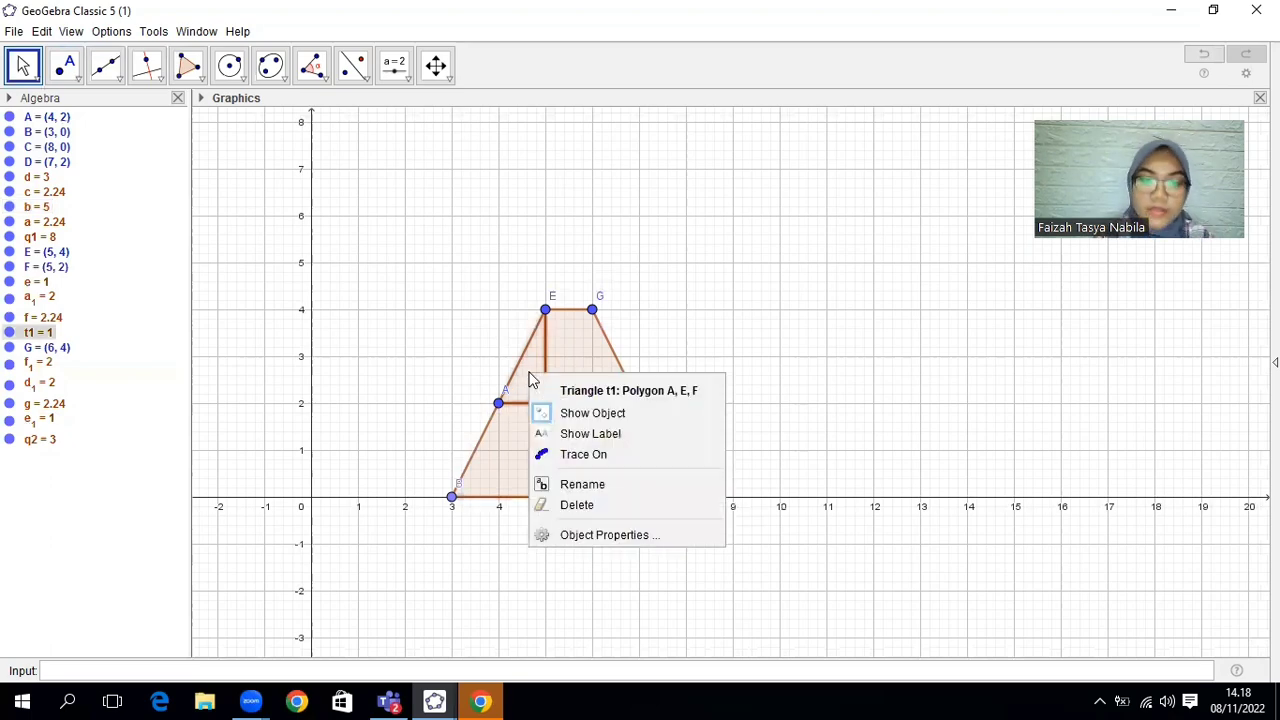
left_click(615, 534)
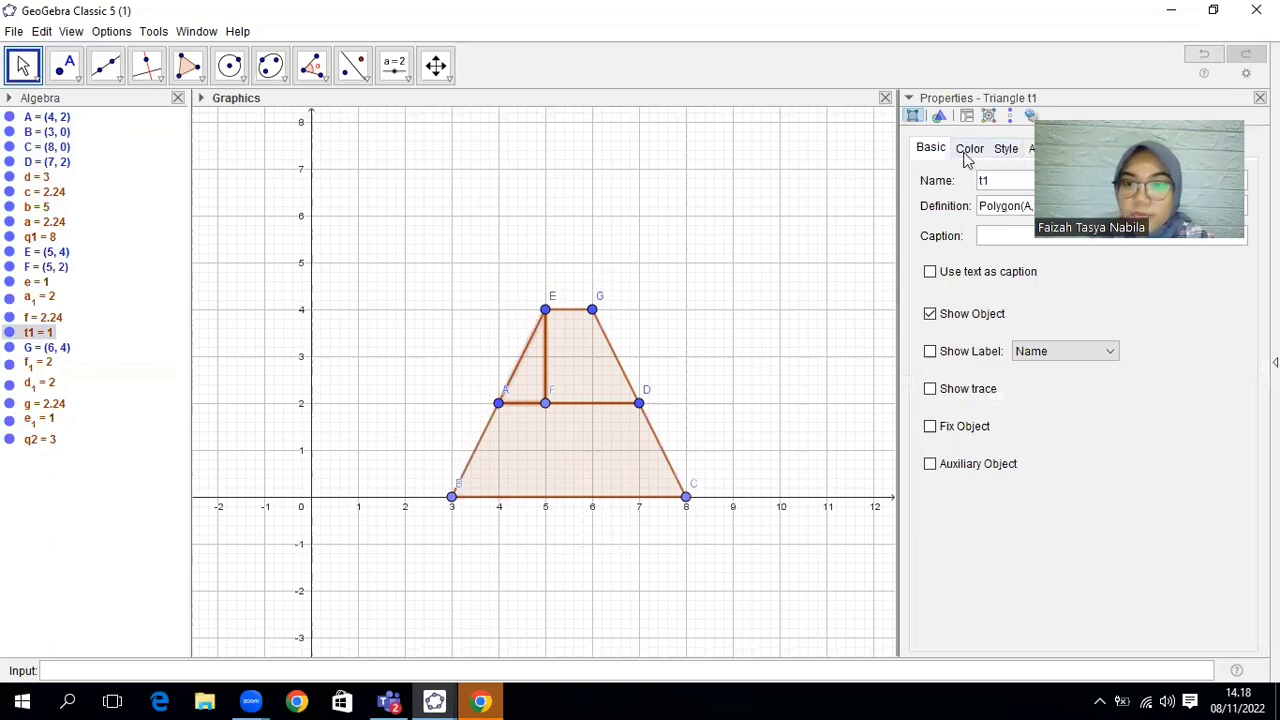
left_click(968, 150)
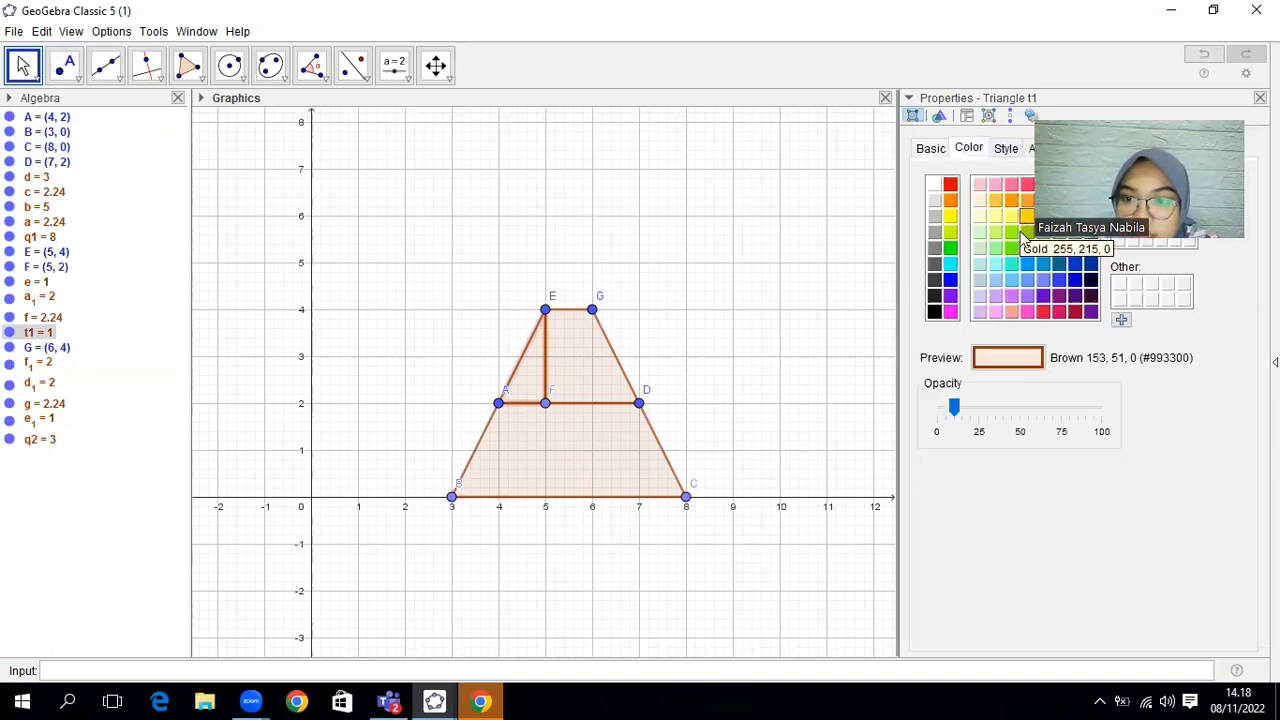
left_click(997, 315)
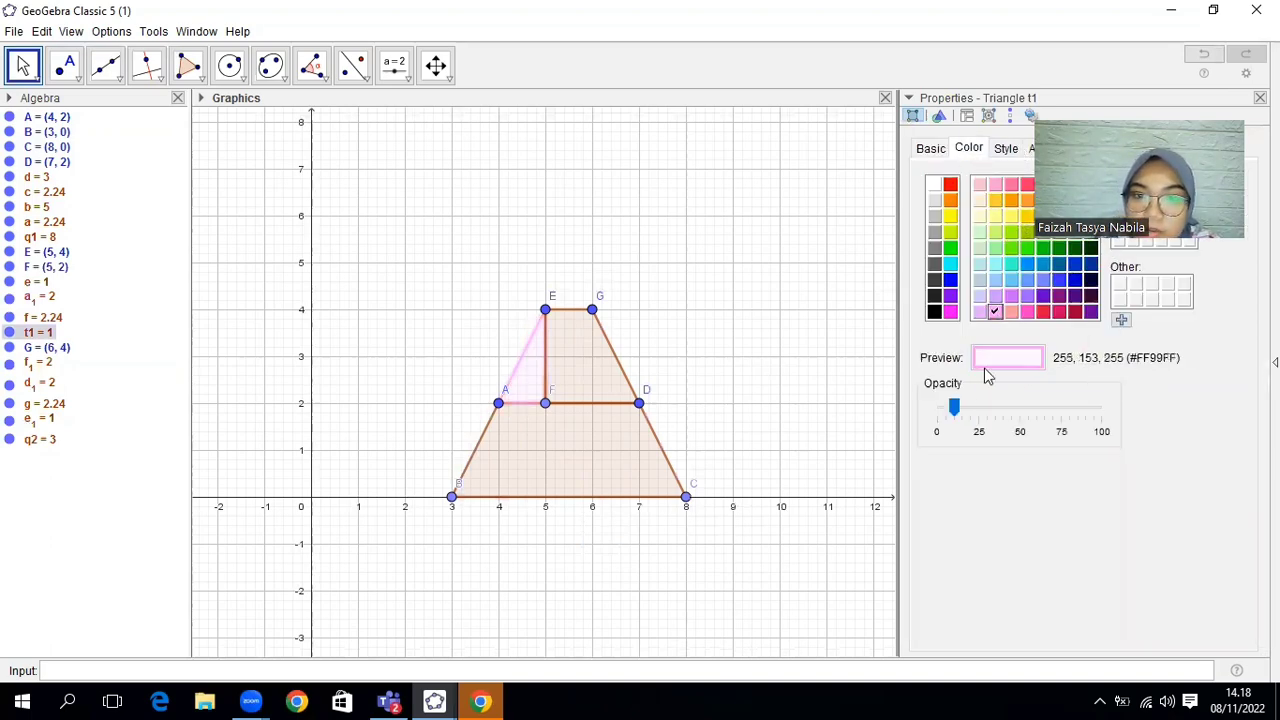
left_click(1108, 406)
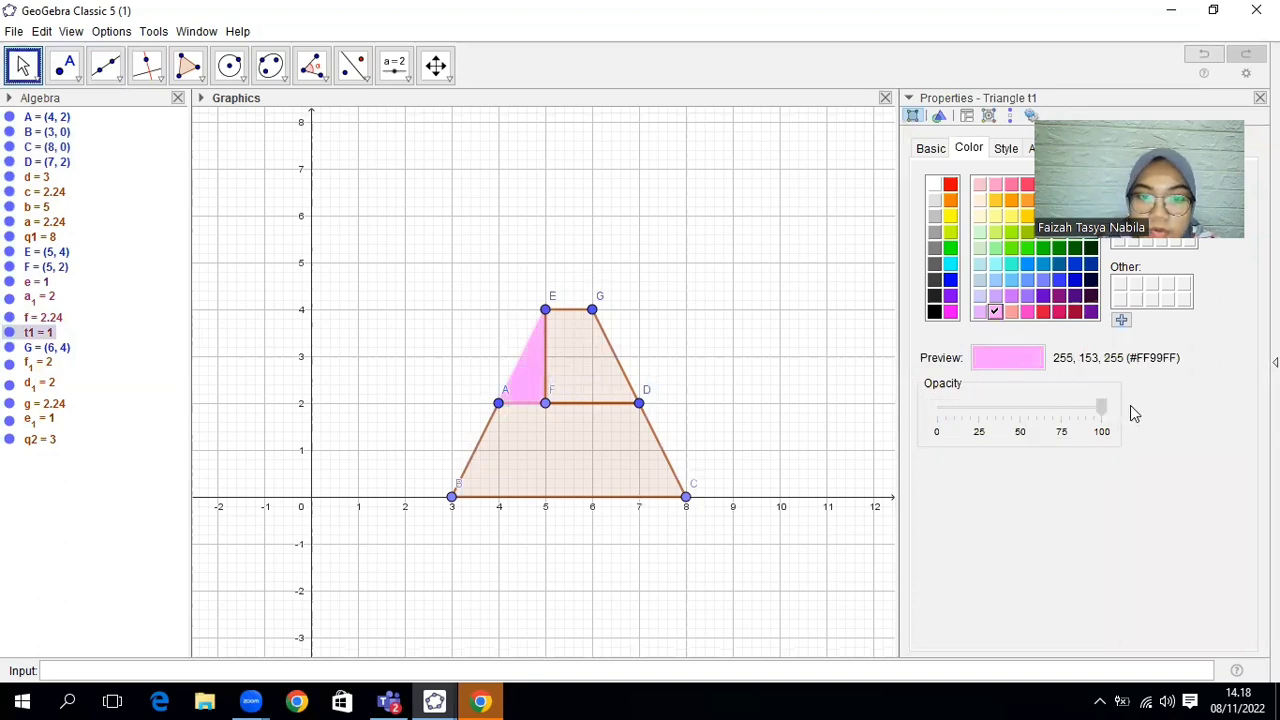
Set the colour of the quadrilateral's side segment FE to light green (#99FF99).
right_click(597, 365)
left_click(552, 350)
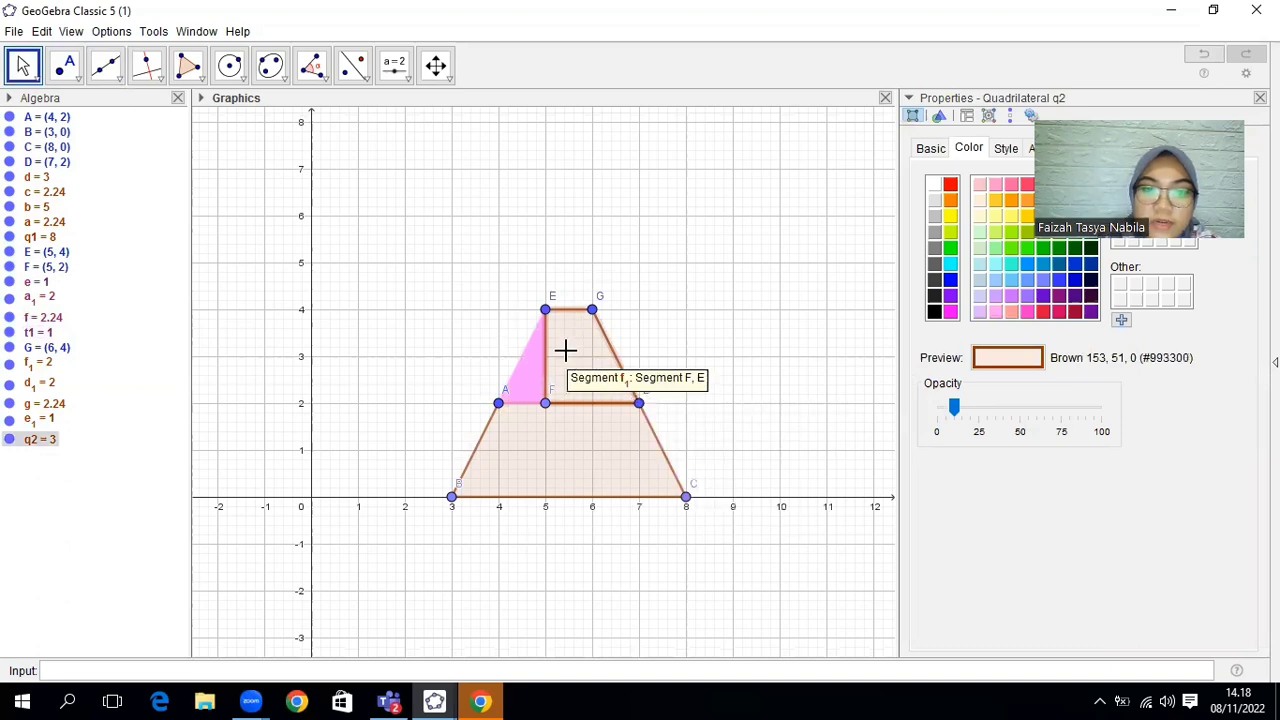
left_click(995, 253)
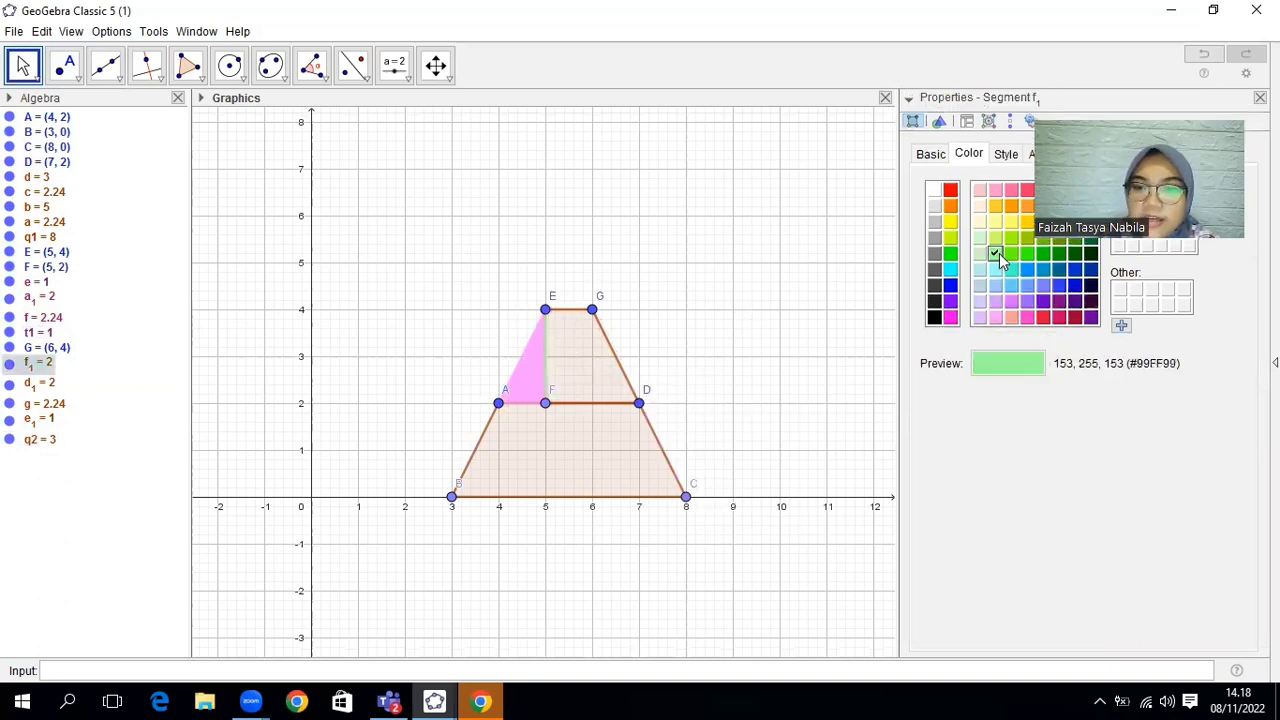
Undo the green colour changes made to the quadrilateral's side segment FE.
left_click(1011, 253)
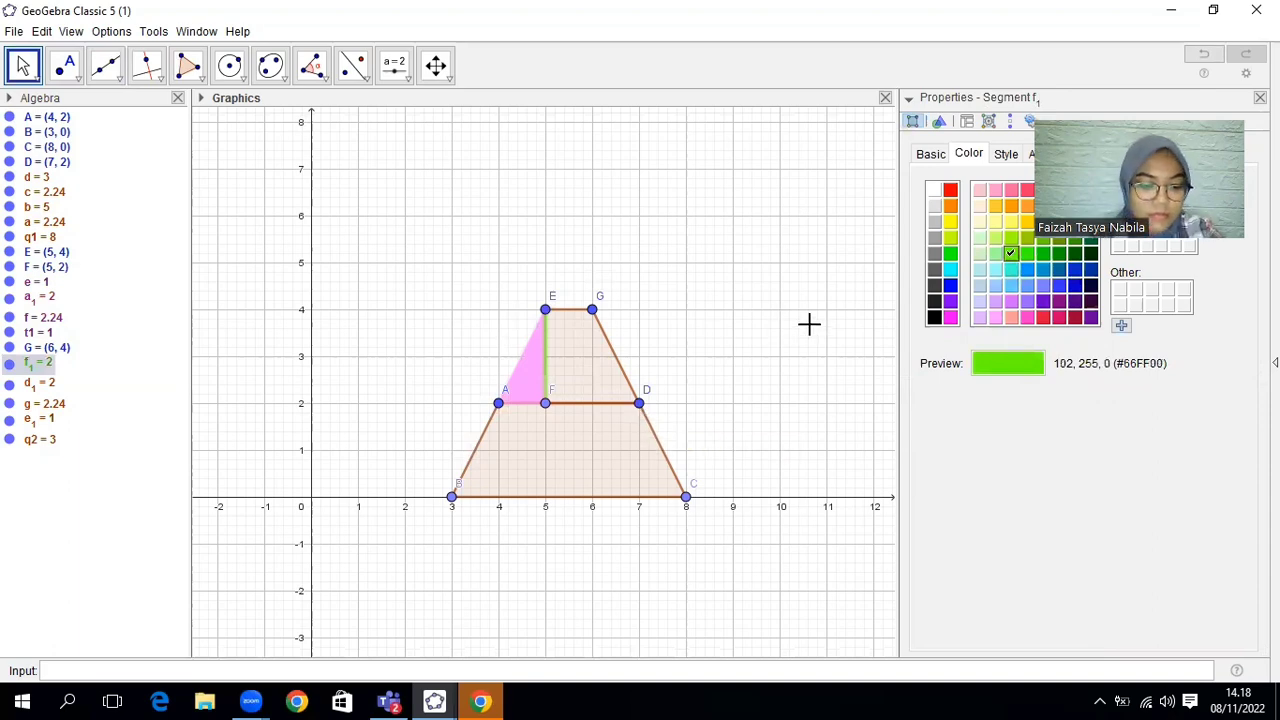
key("ctrl+z")
key("ctrl+z")
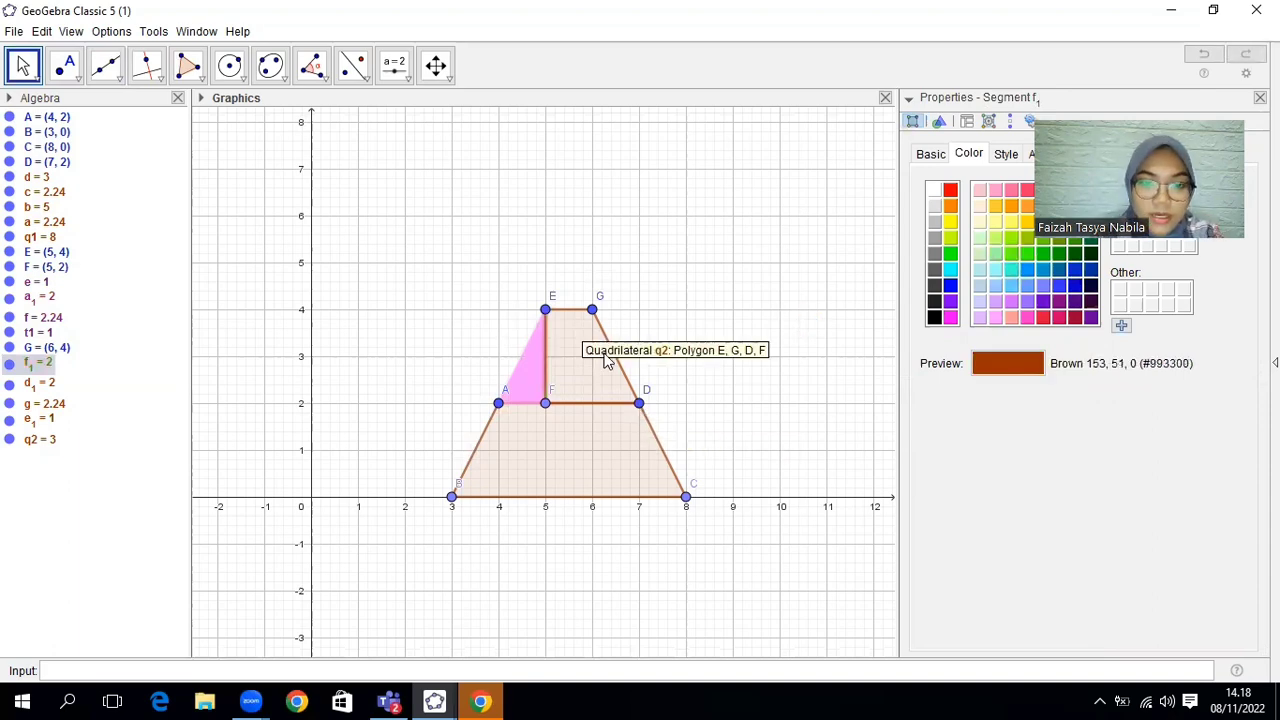
Set the colour of quadrilateral EGDF to bright green (#66FF00) with an opacity of 100.
left_click(598, 362)
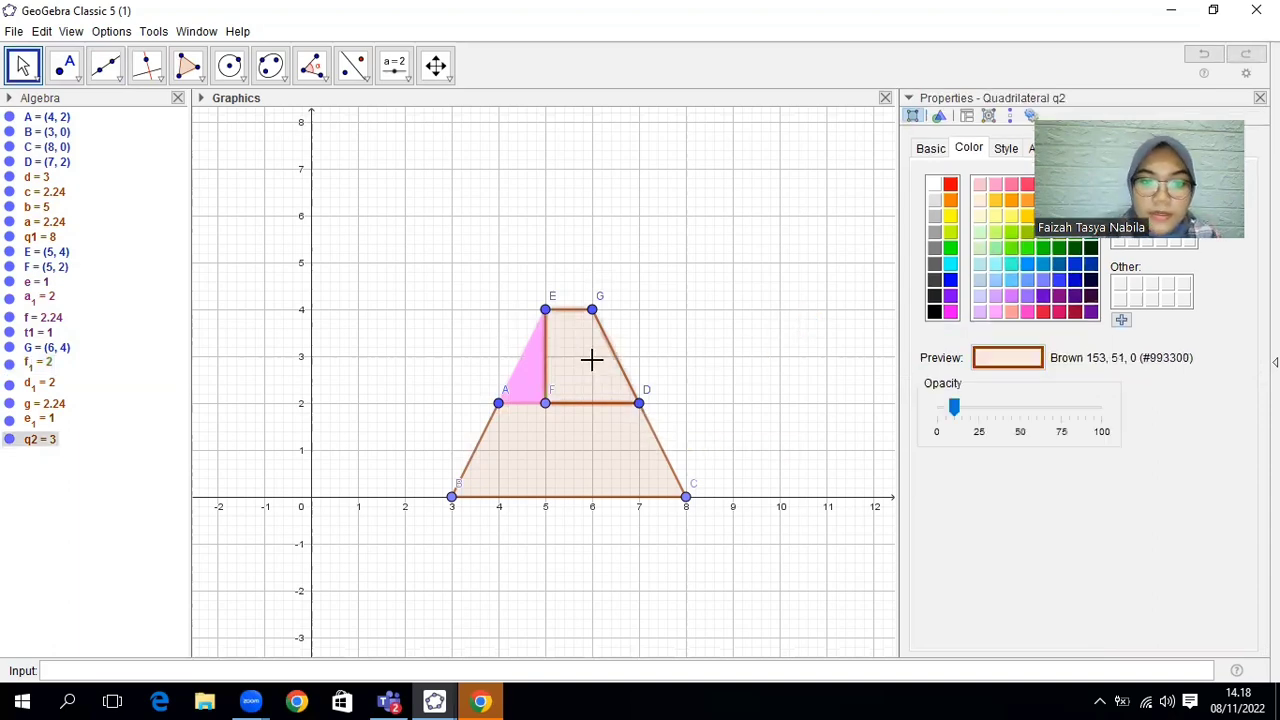
left_click(1011, 248)
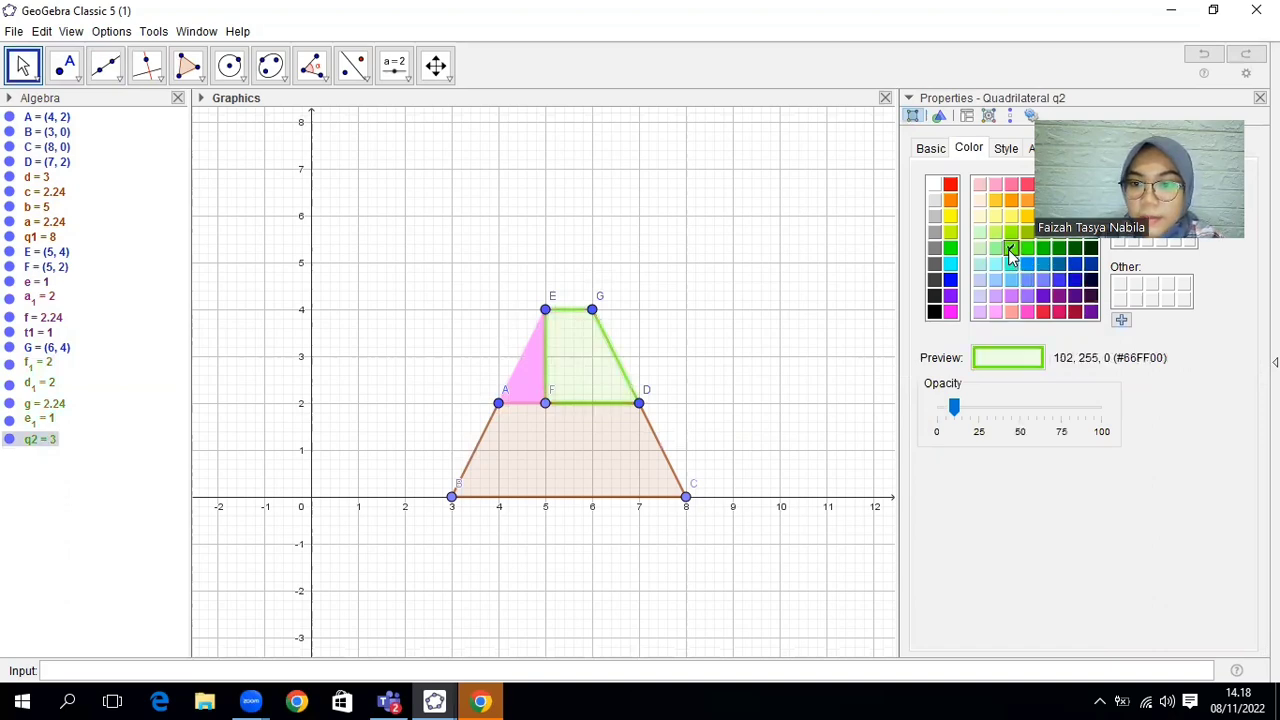
left_click_drag(953, 408, 1120, 420)
Set the colour of the large trapezoid ABCD to blue (#6699FF) with an opacity of 100 and close the properties.
left_click(648, 460)
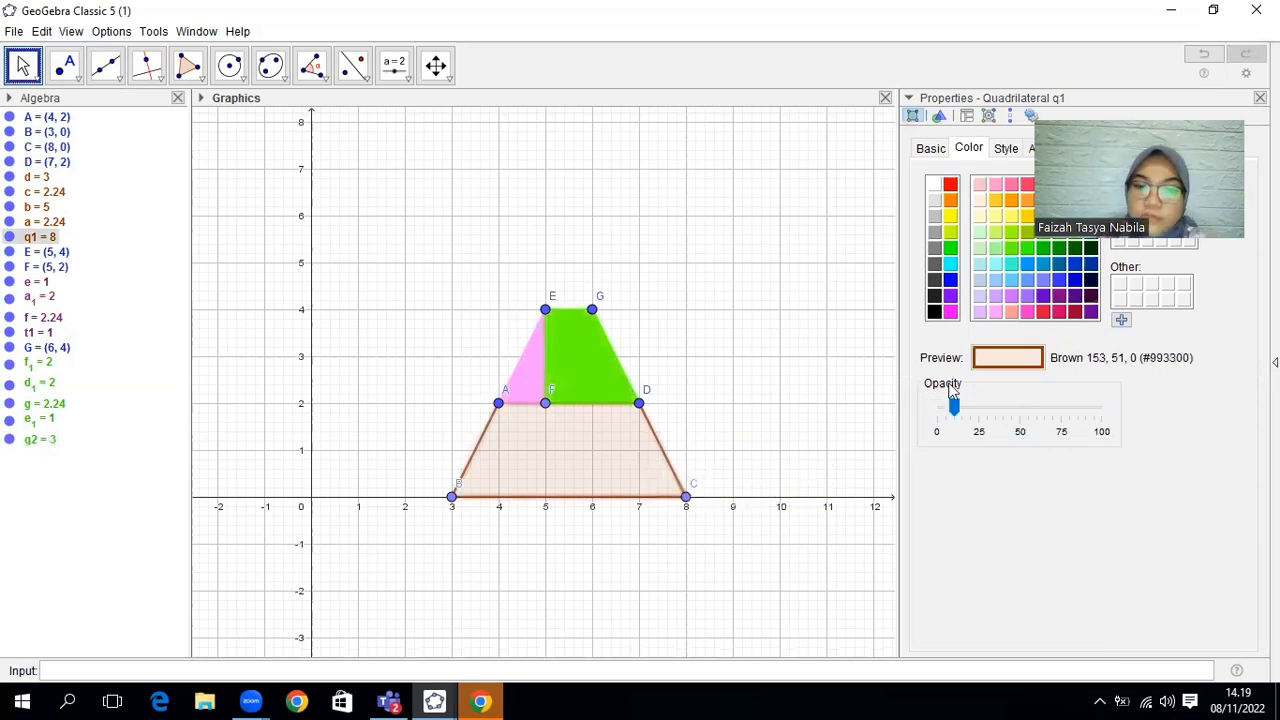
left_click(1028, 281)
left_click_drag(955, 407, 1165, 412)
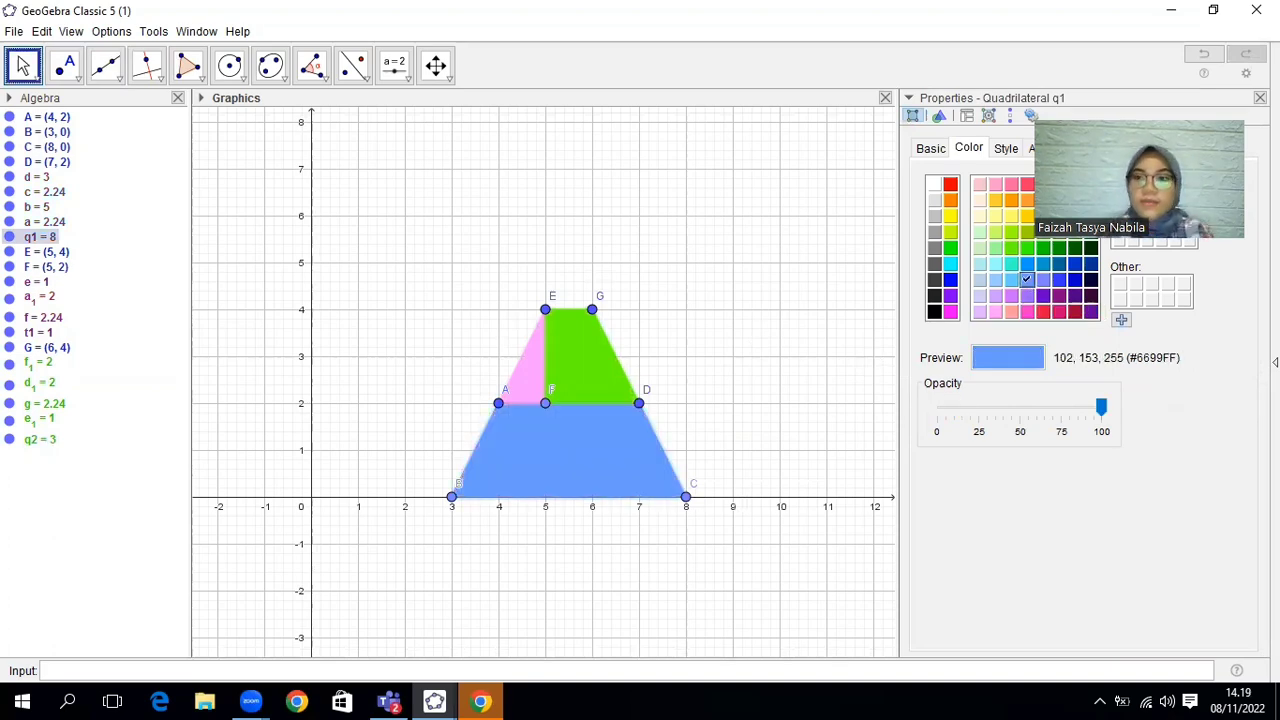
left_click(1260, 98)
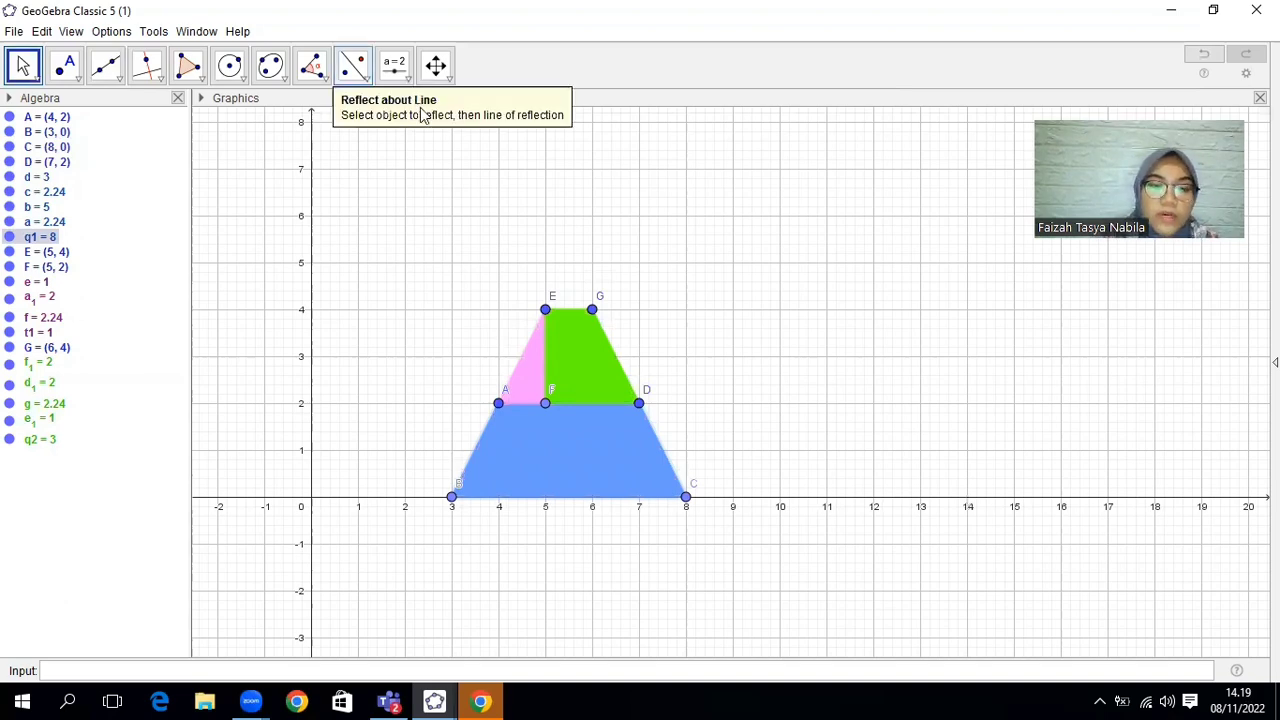
Create an angle slider named α in the empty area above the figure, keeping the 0° to 360° interval and 1° increment.
left_click(396, 68)
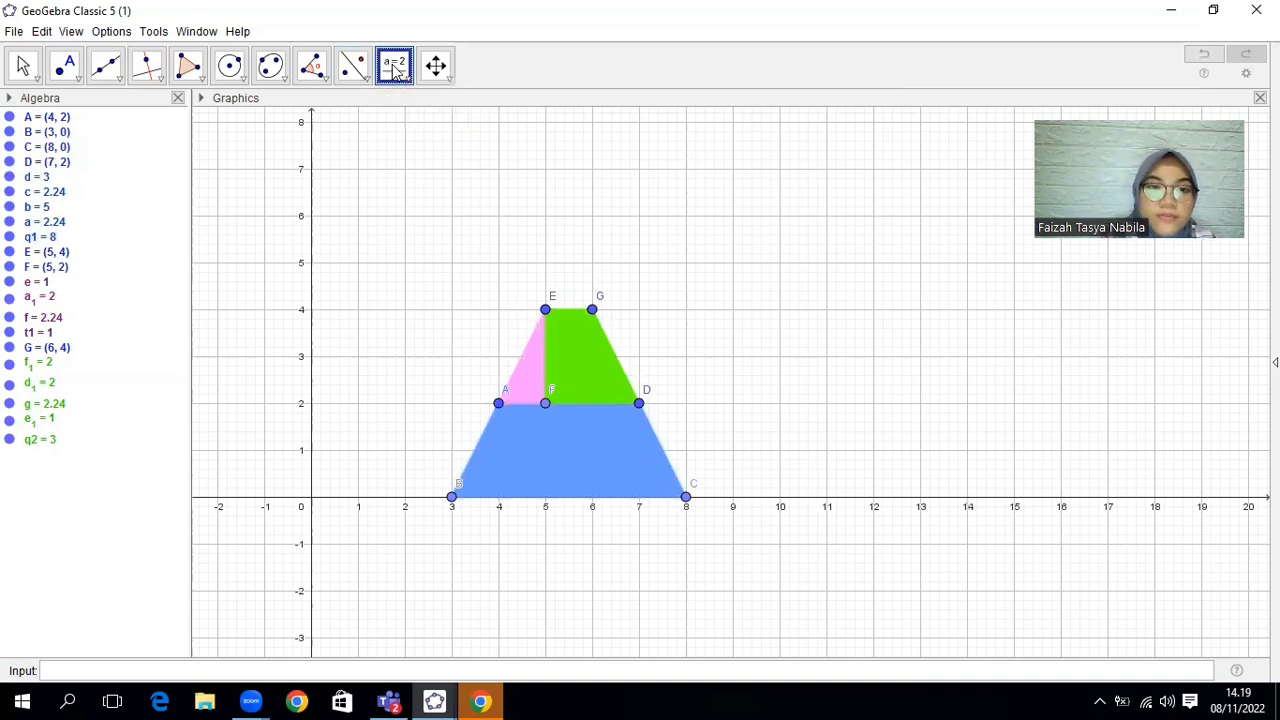
left_click(396, 68)
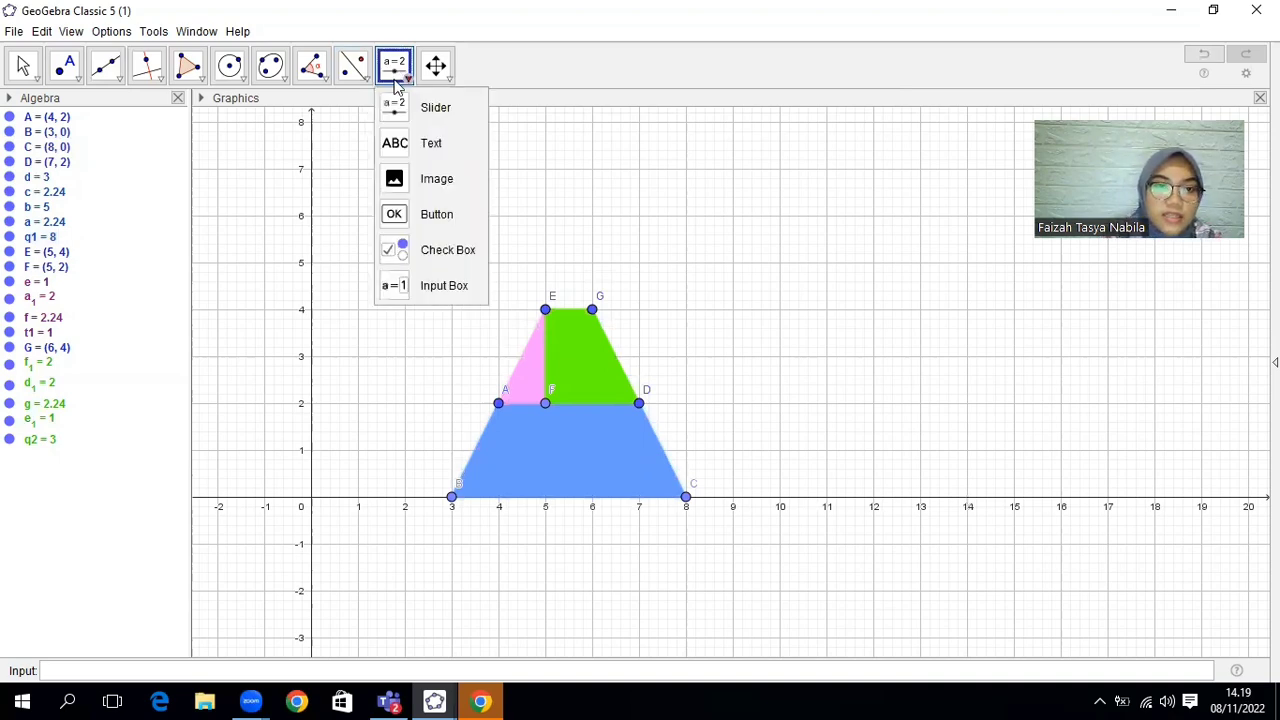
left_click(396, 110)
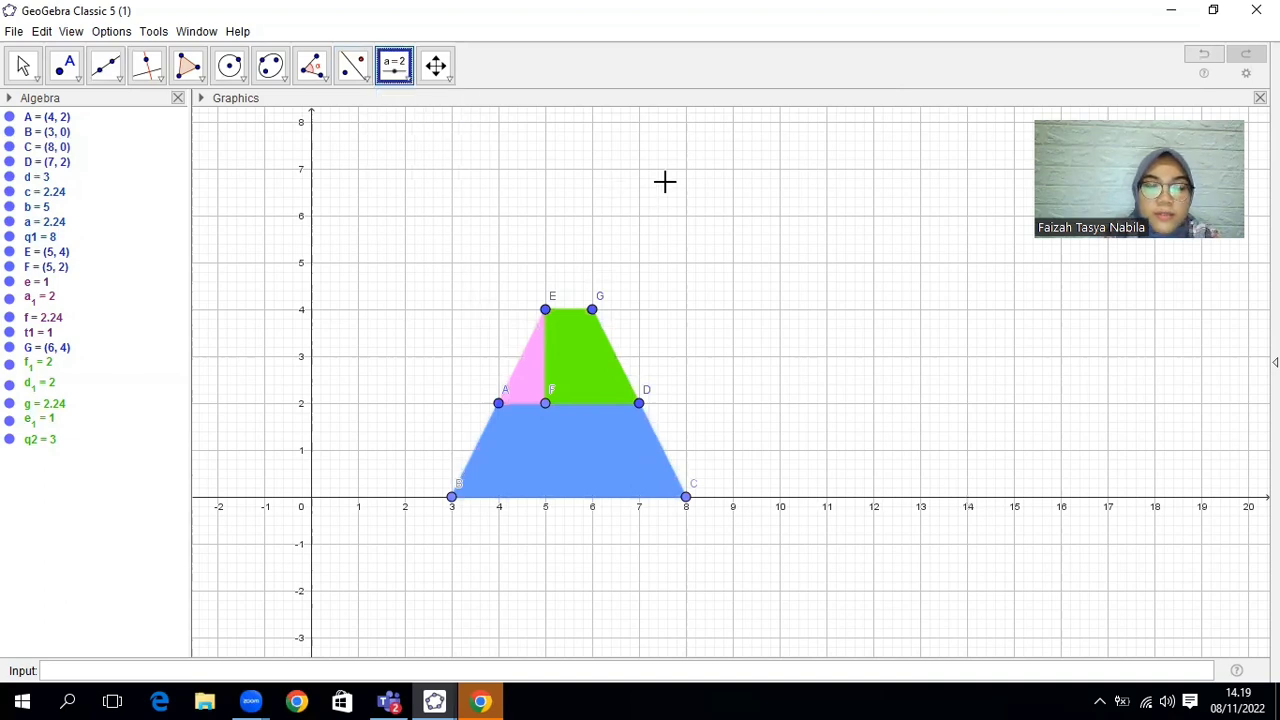
left_click(664, 183)
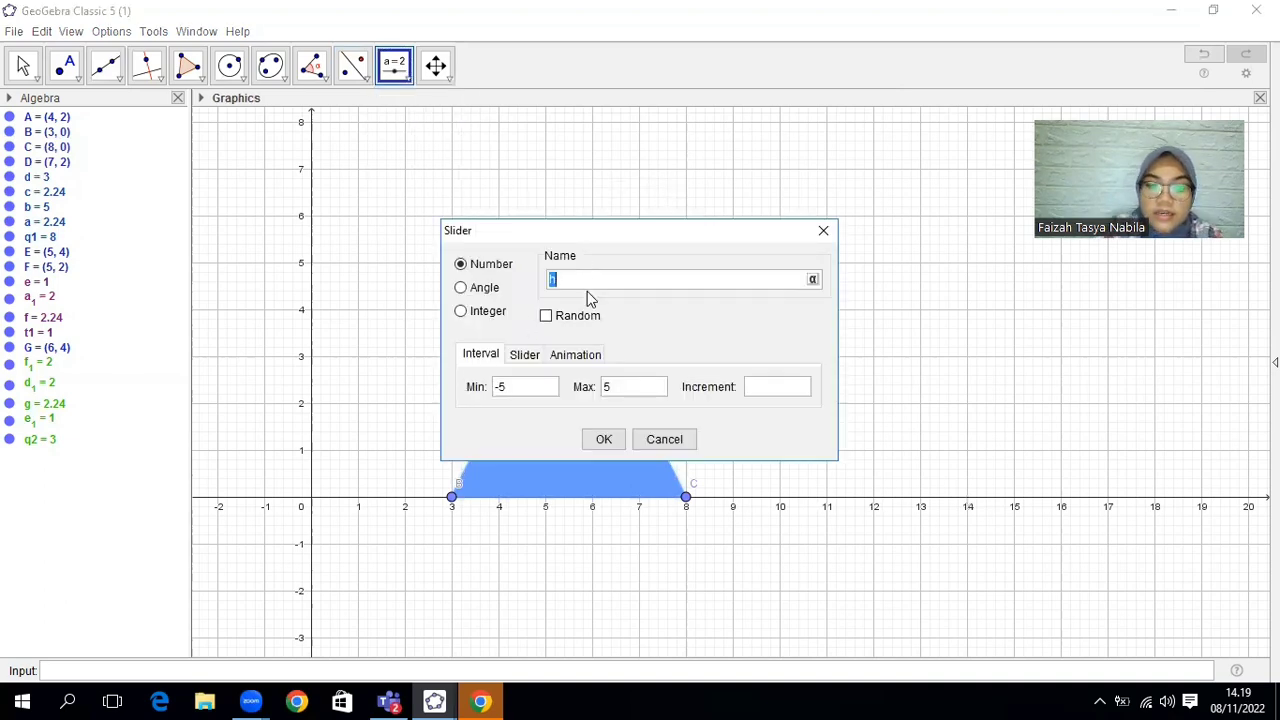
key("BackSpace")
left_click(813, 281)
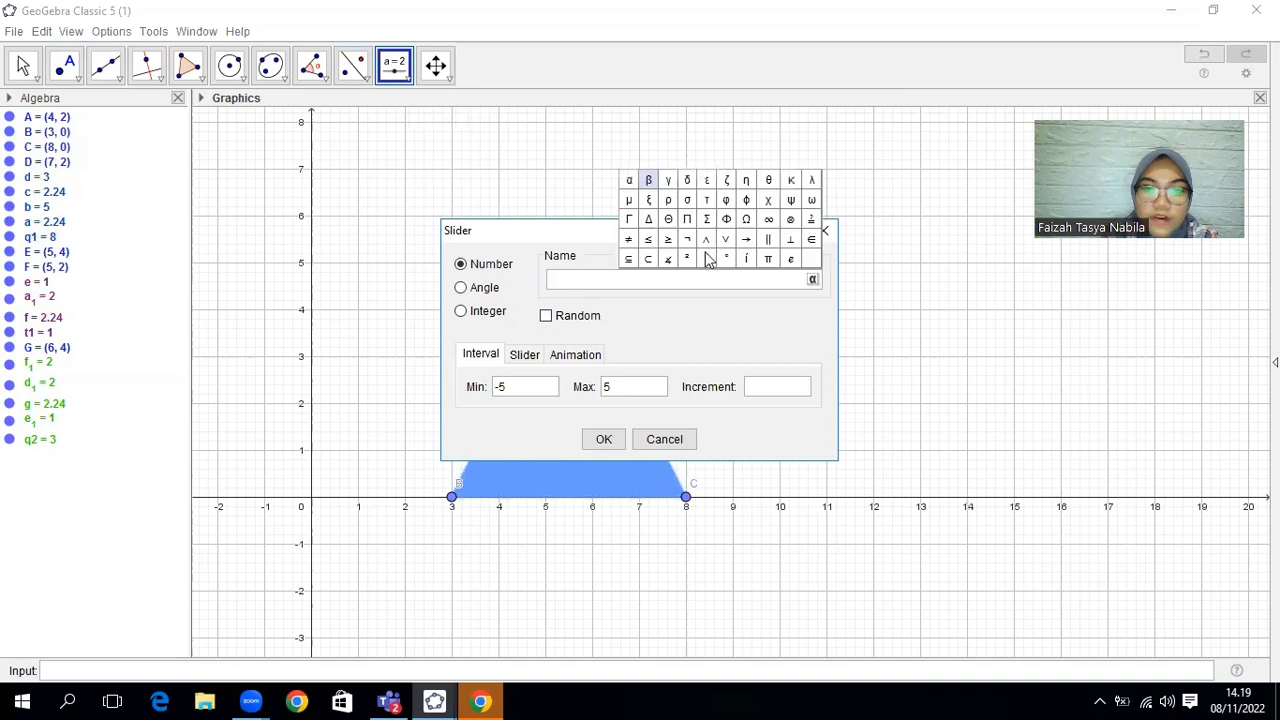
left_click(629, 179)
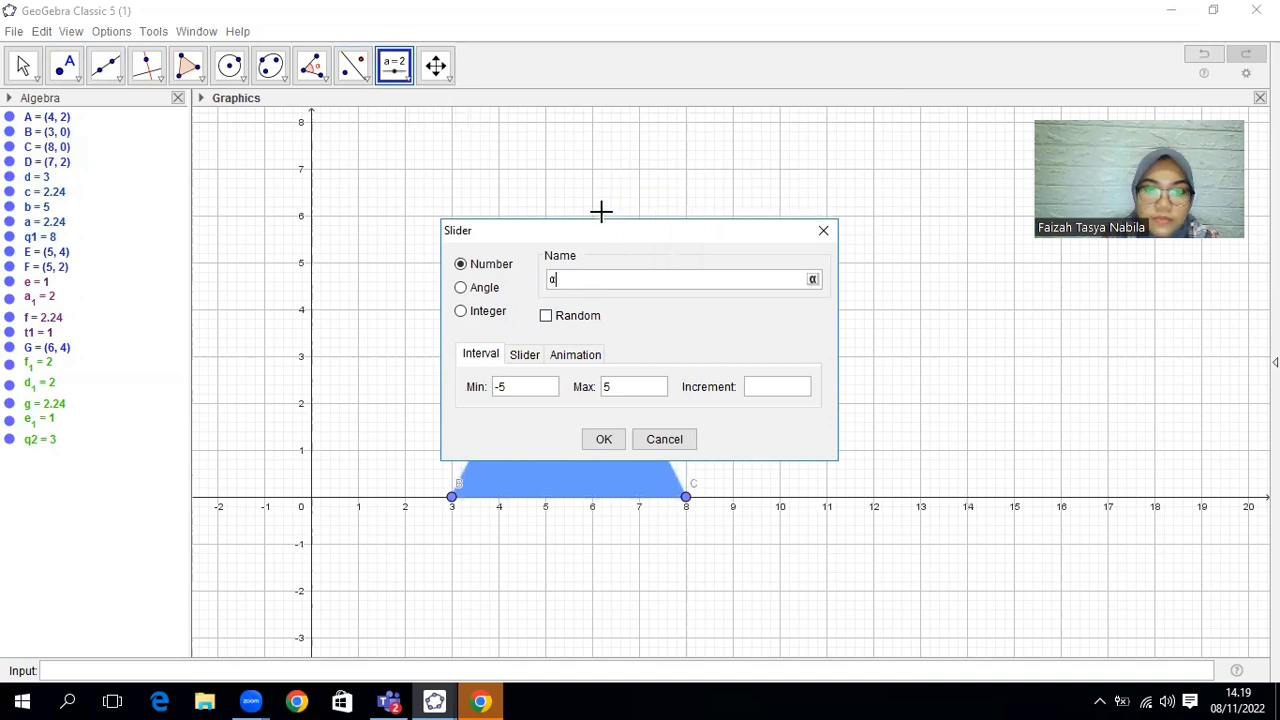
left_click(483, 287)
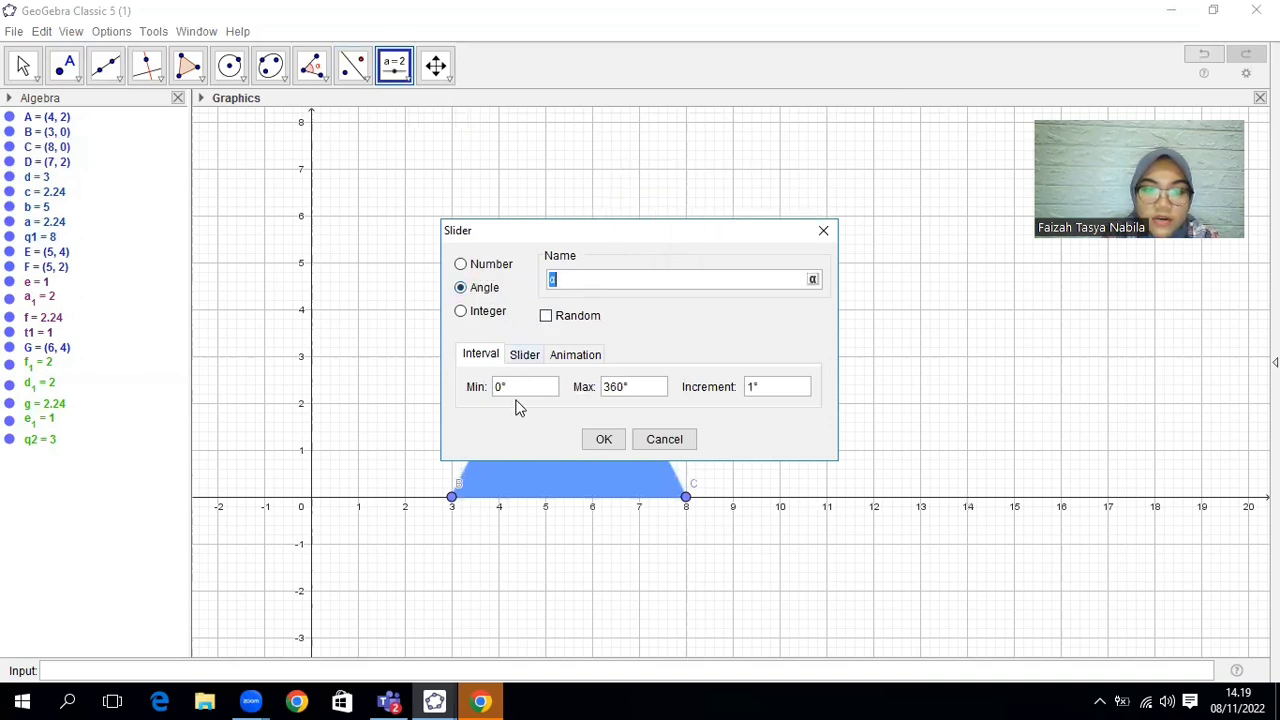
left_click(604, 440)
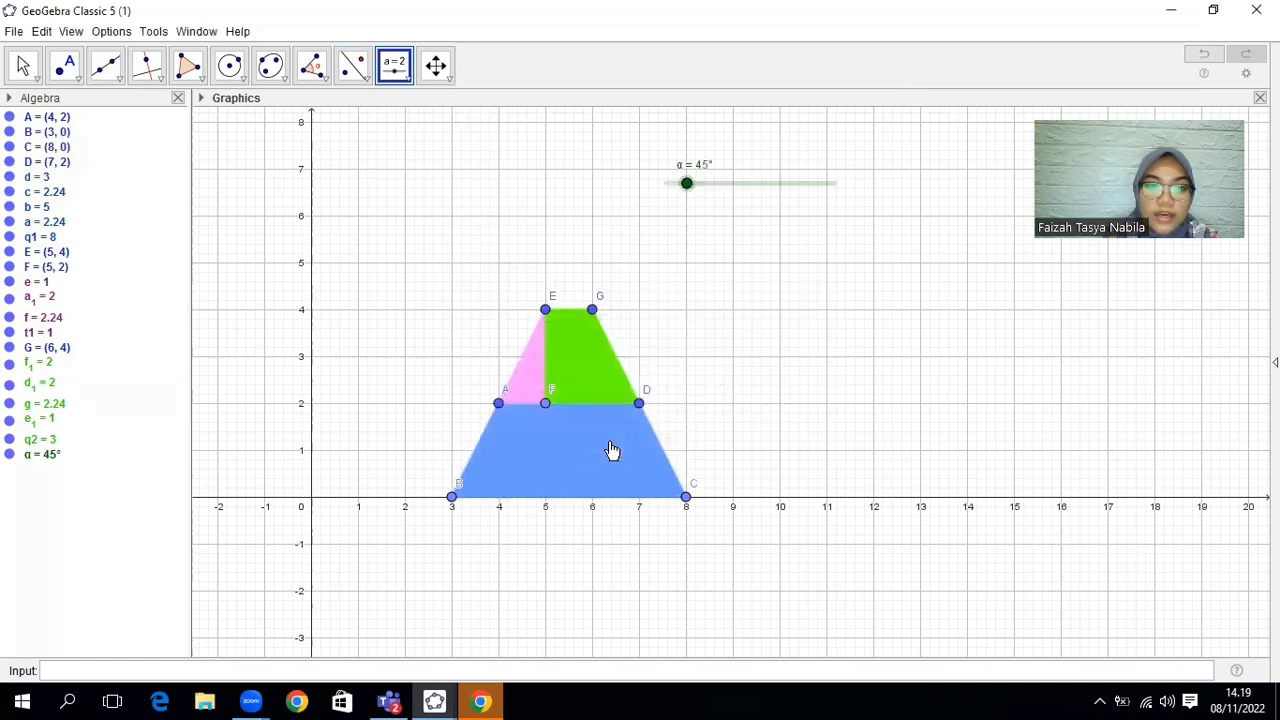
Create a second angle slider named β from 0° to 360° and align it directly below slider α.
left_click(686, 224)
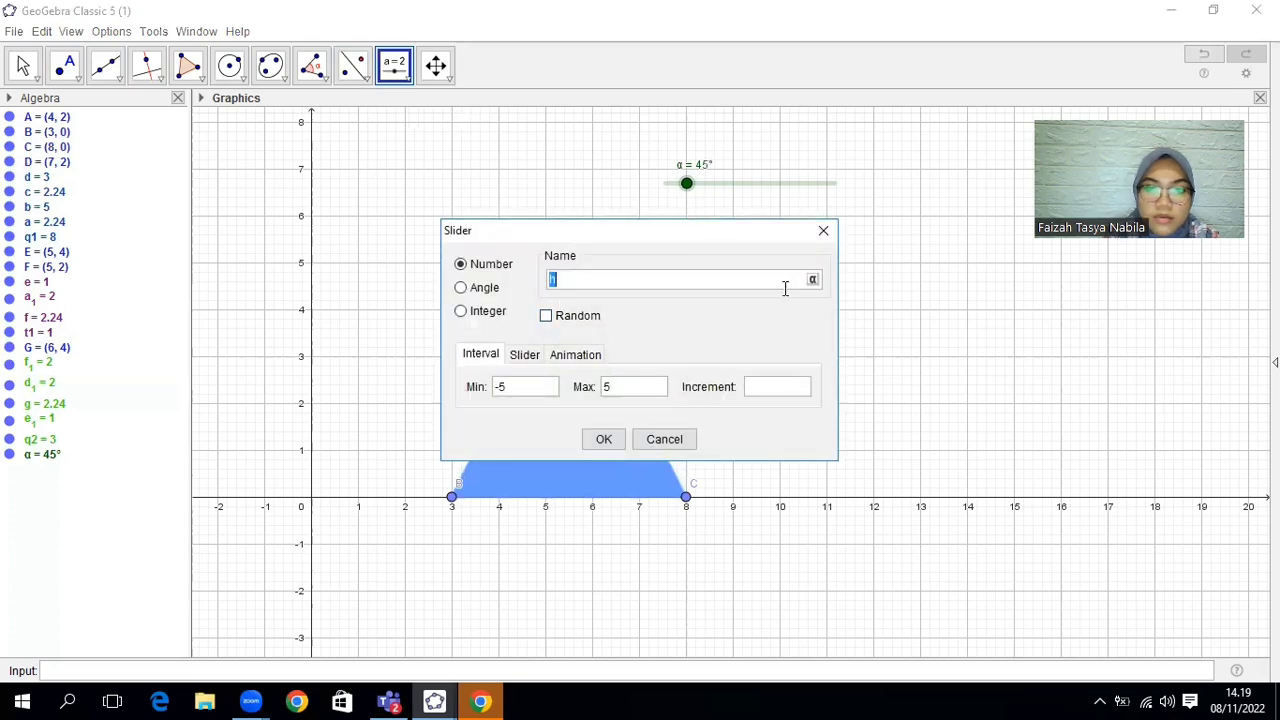
left_click(462, 288)
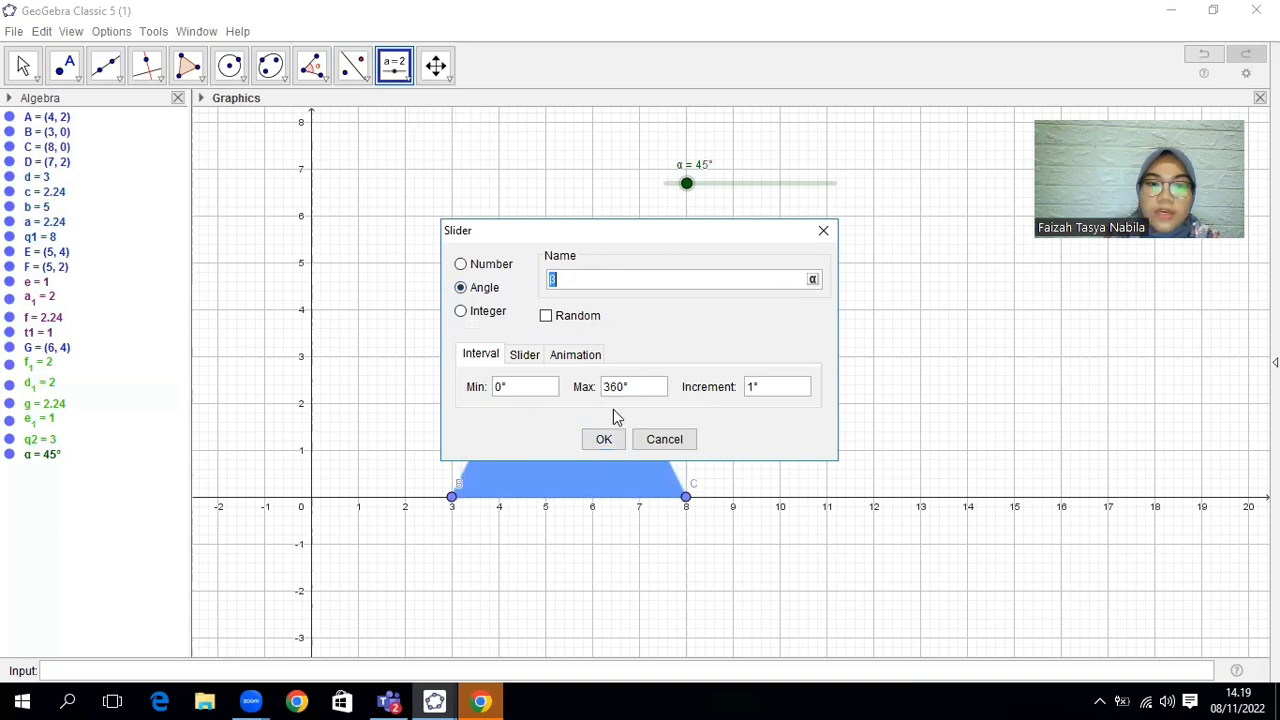
left_click(605, 440)
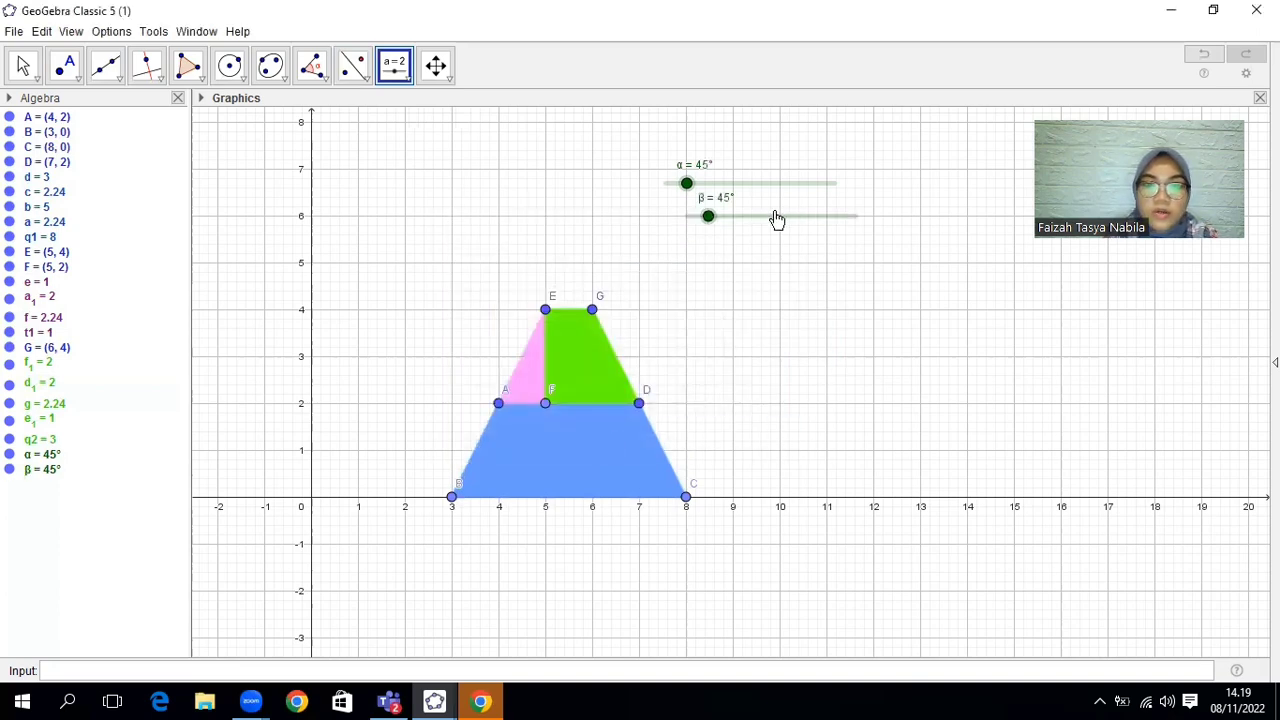
left_click_drag(793, 221, 766, 219)
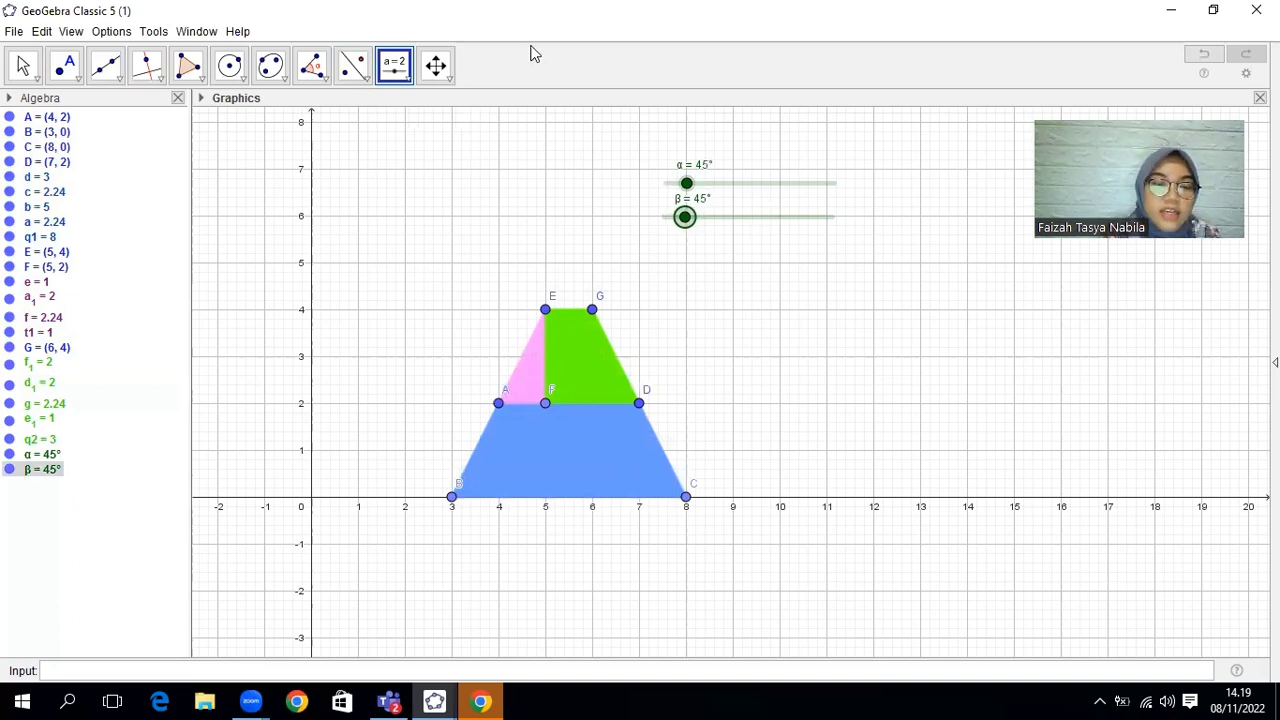
Rotate the pink triangle AEF around point A counterclockwise by angle α.
left_click(358, 74)
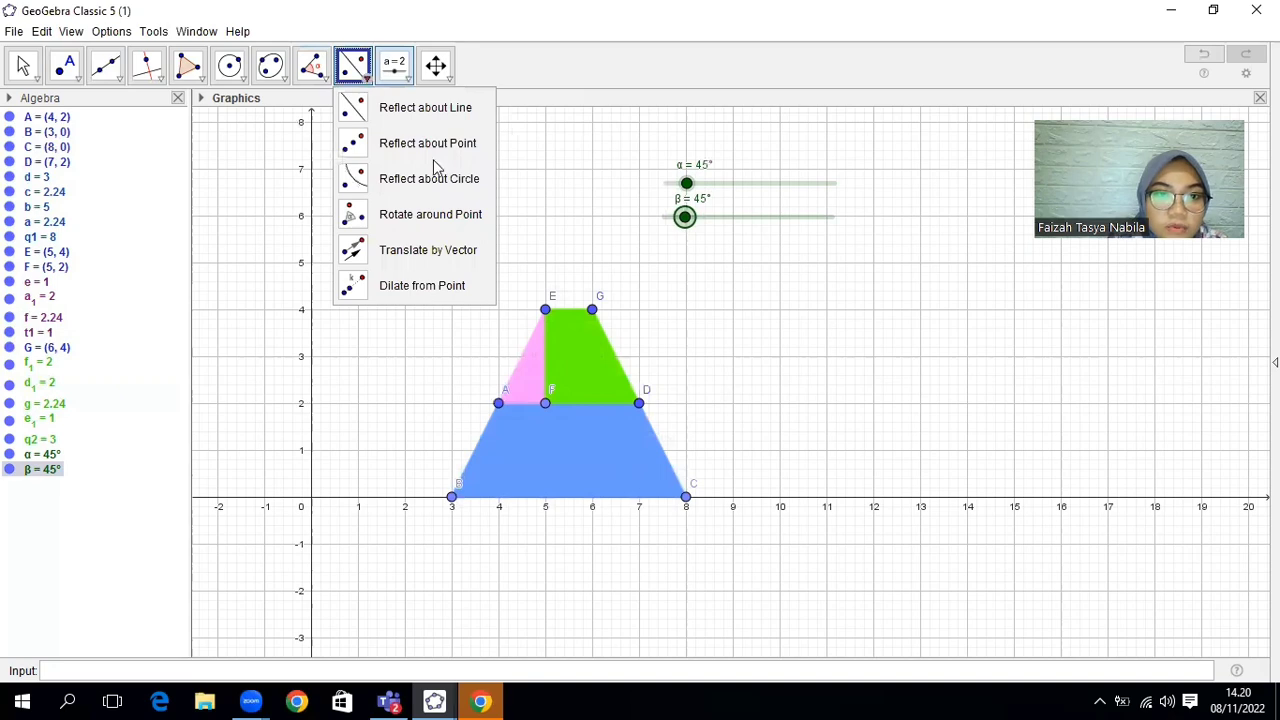
left_click(403, 220)
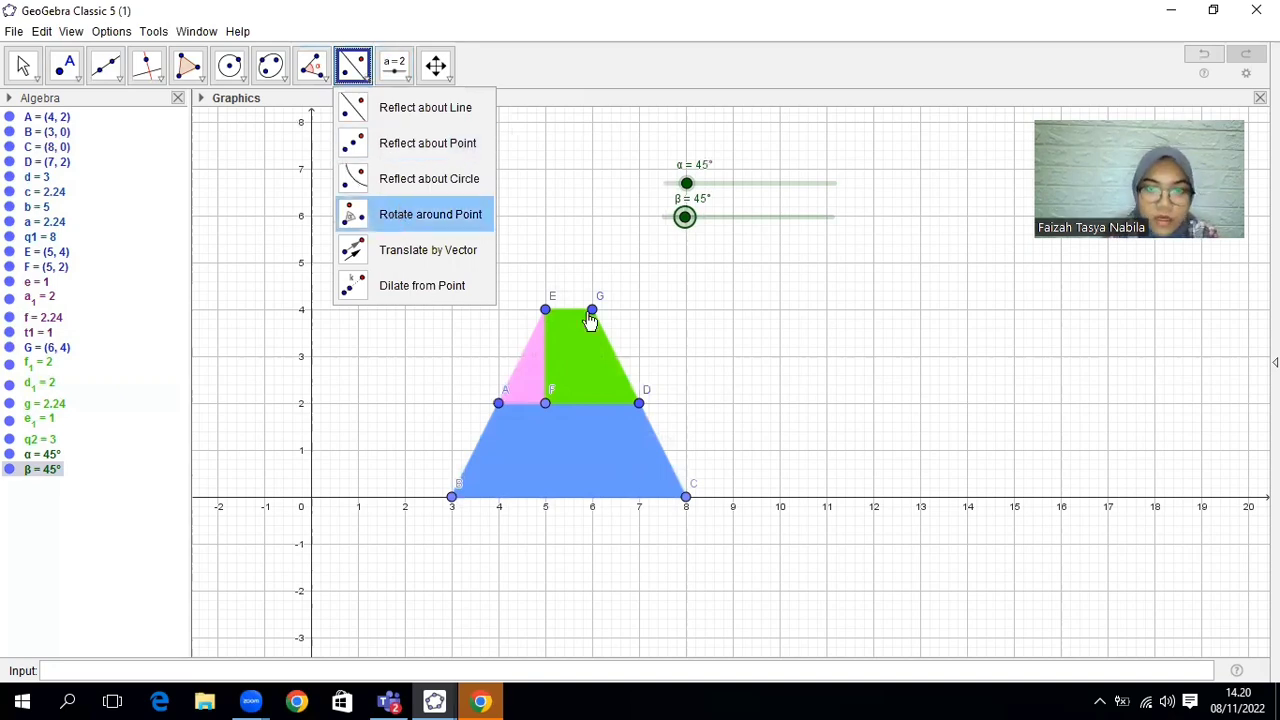
left_click(532, 378)
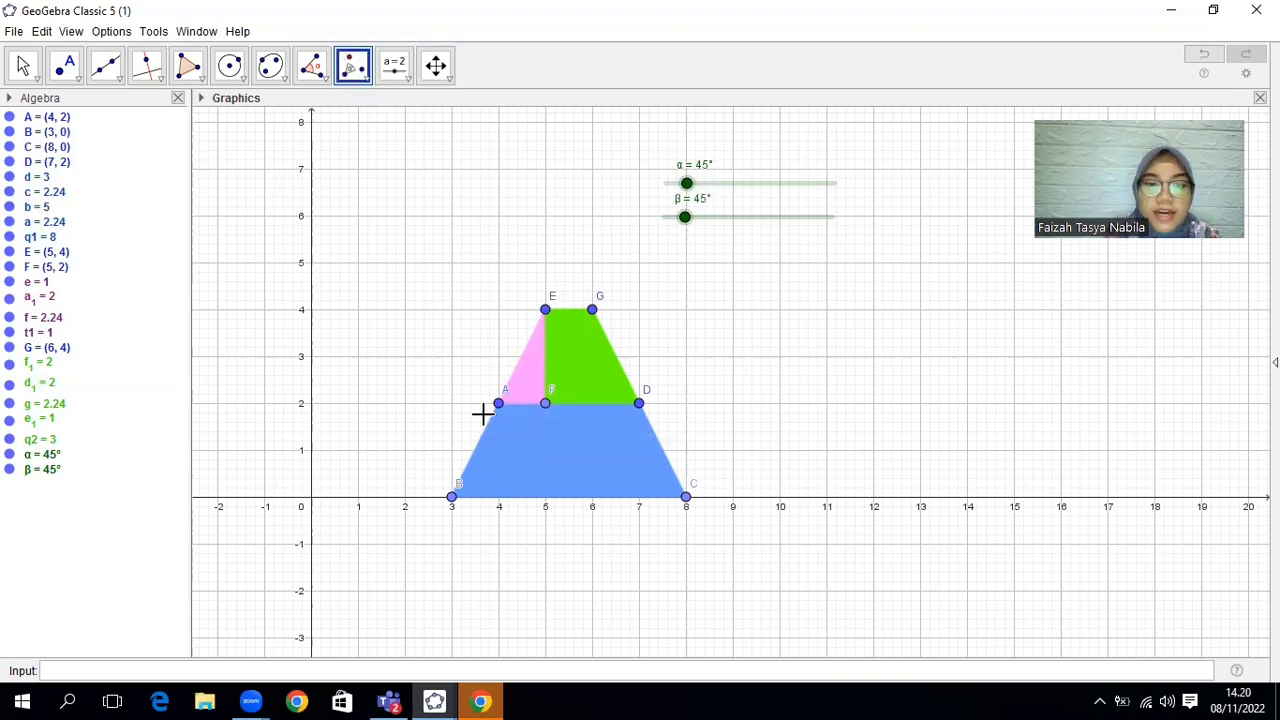
left_click(519, 314)
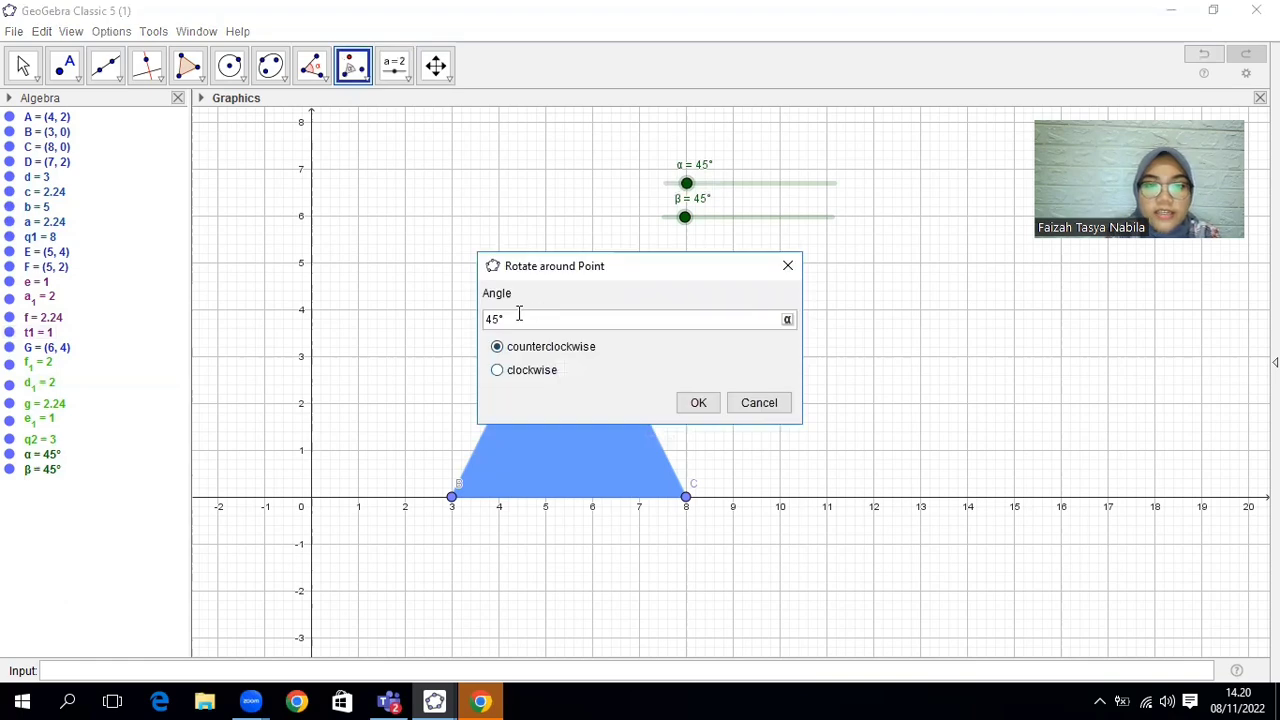
left_click(789, 320)
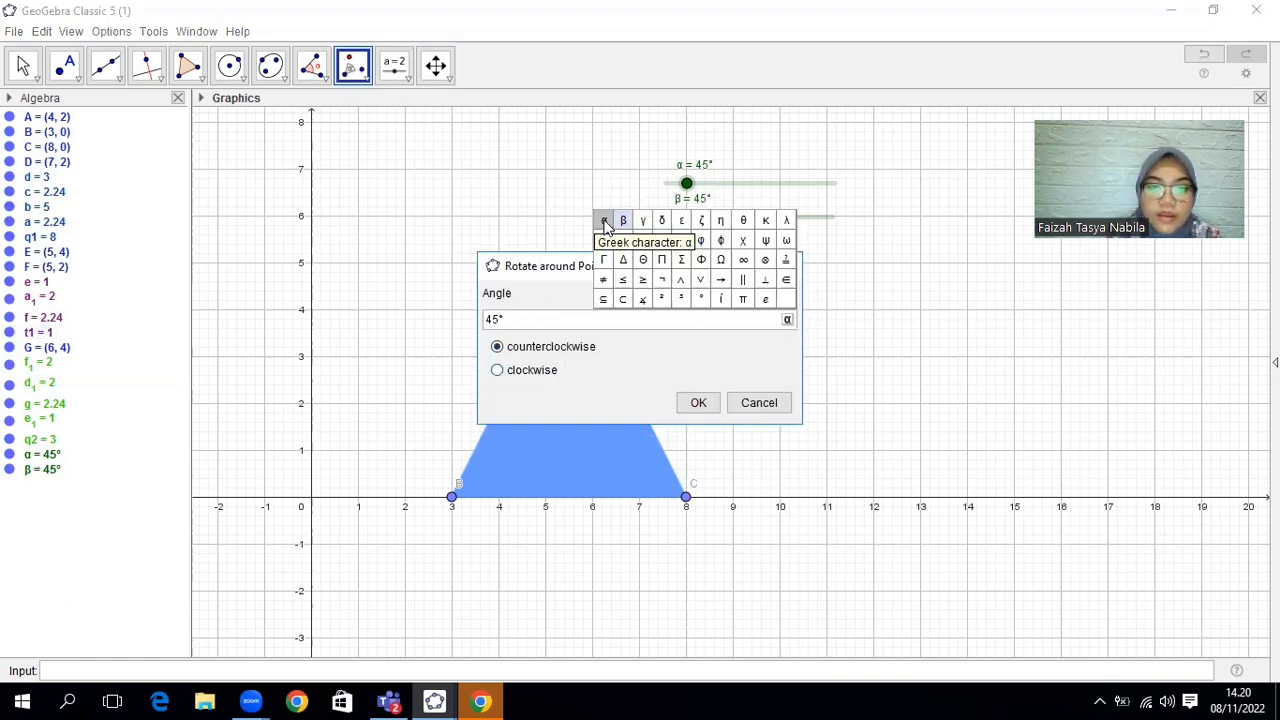
left_click(604, 221)
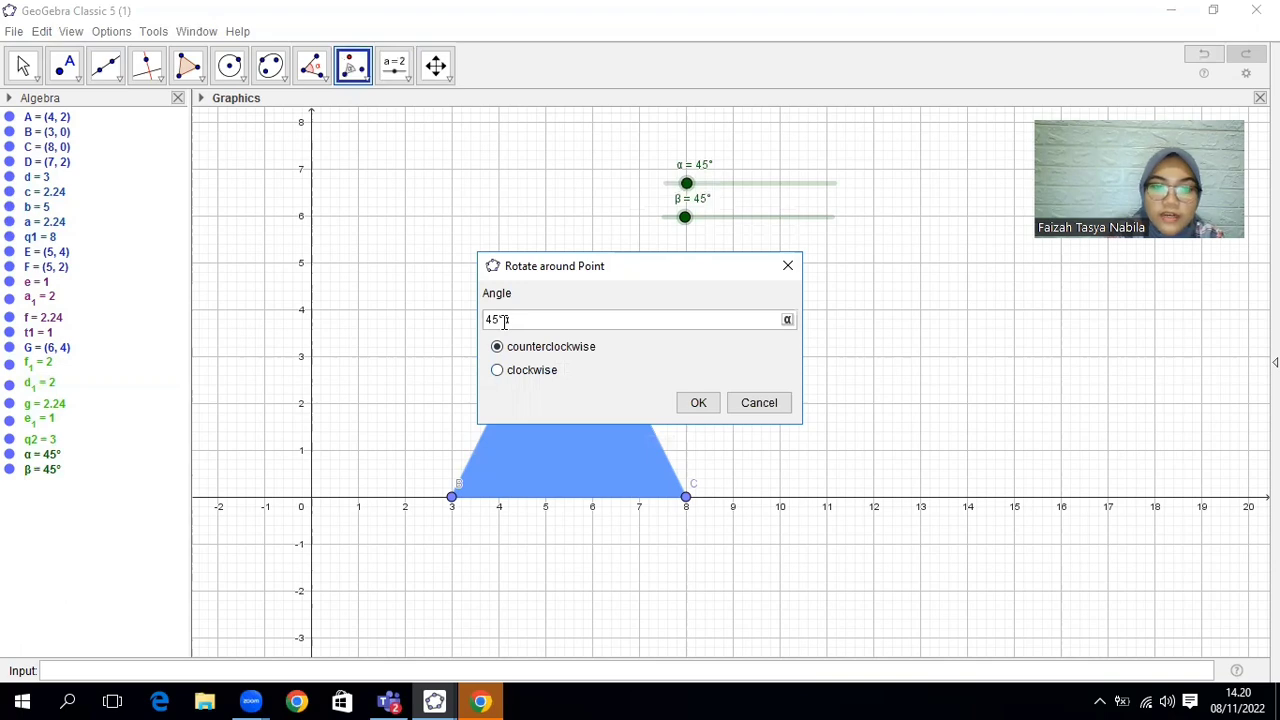
left_click(690, 401)
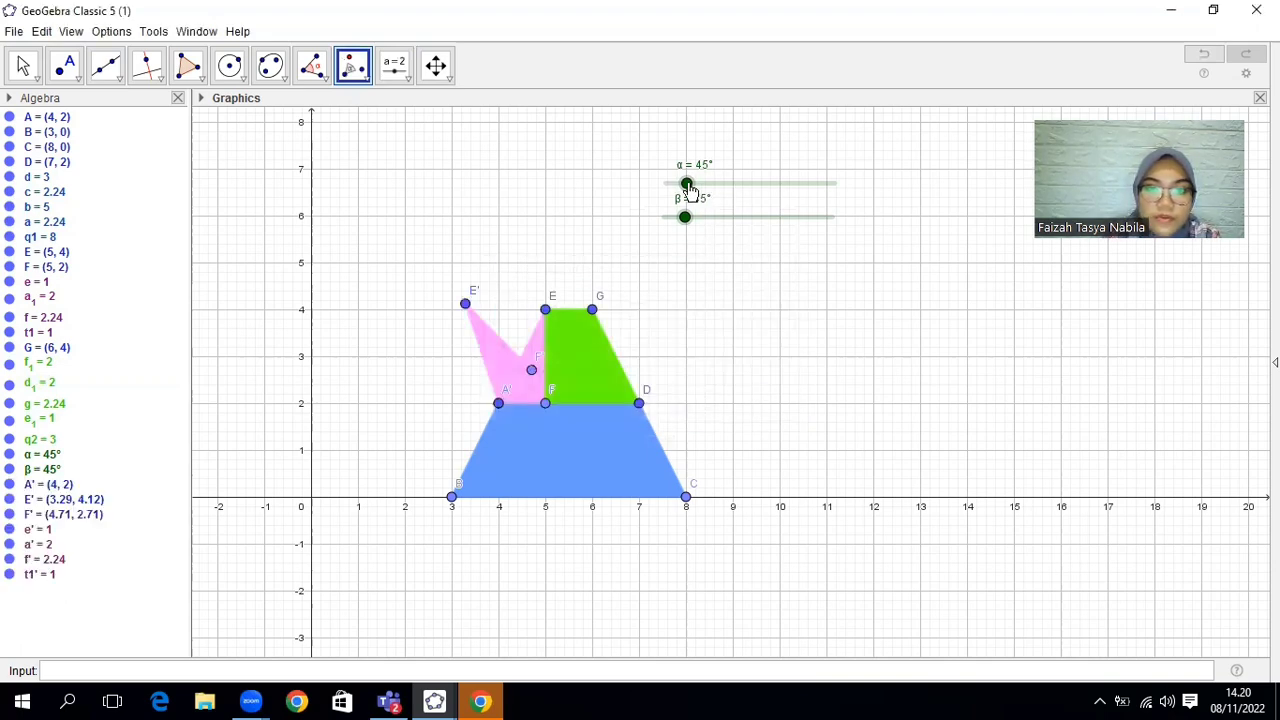
Set slider α to 180° and hide the original pink triangle AEF.
key("Escape")
left_click_drag(686, 184, 754, 207)
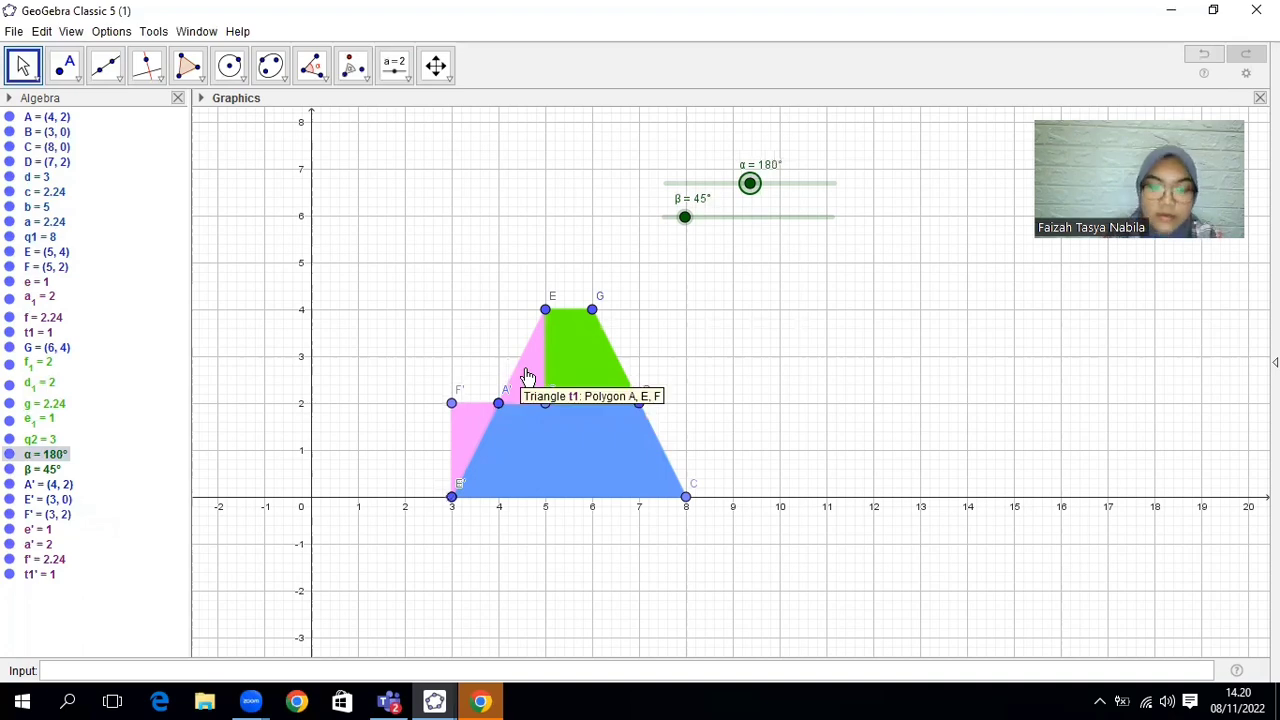
right_click(527, 372)
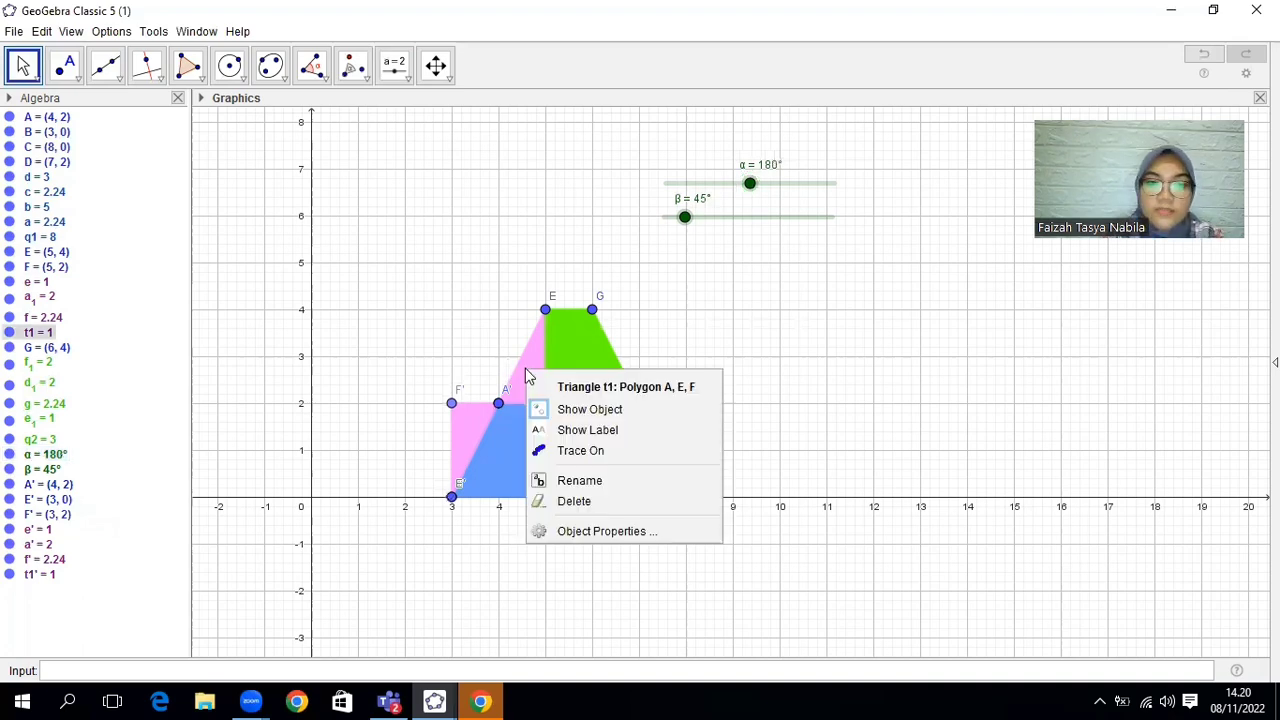
left_click(594, 414)
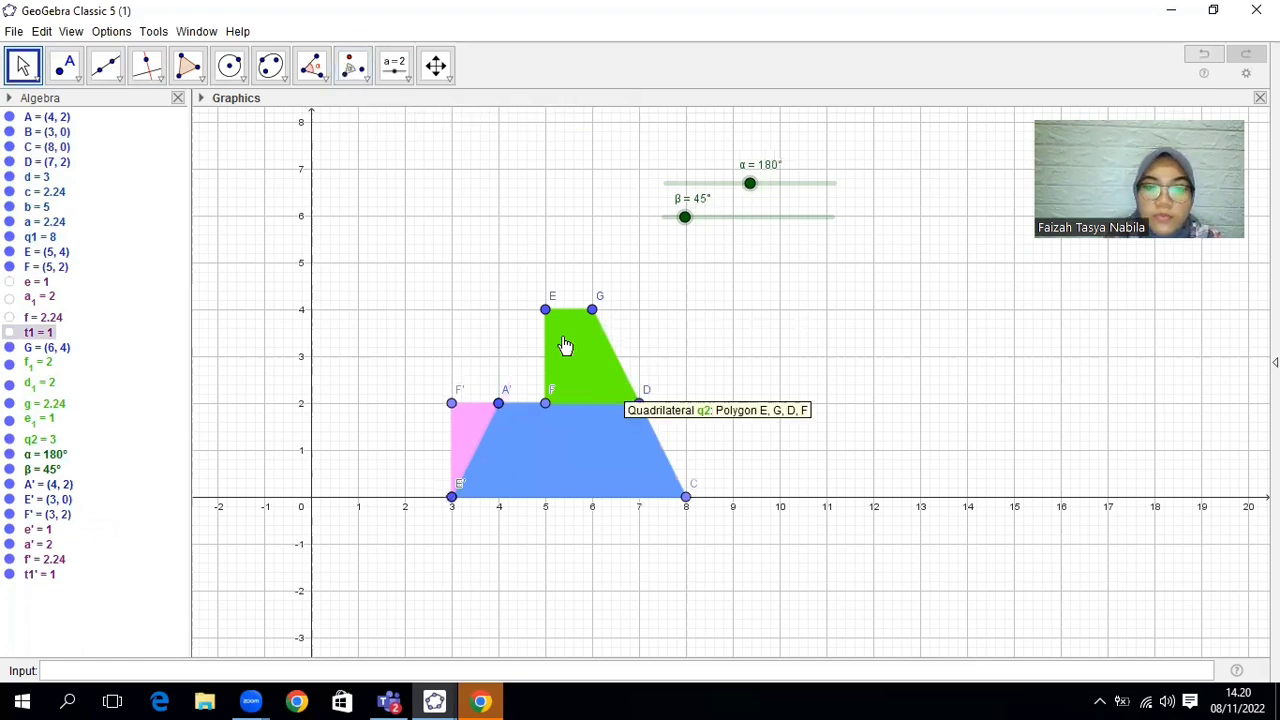
Rotate the green quadrilateral EGDF around point D clockwise by angle β.
left_click(358, 64)
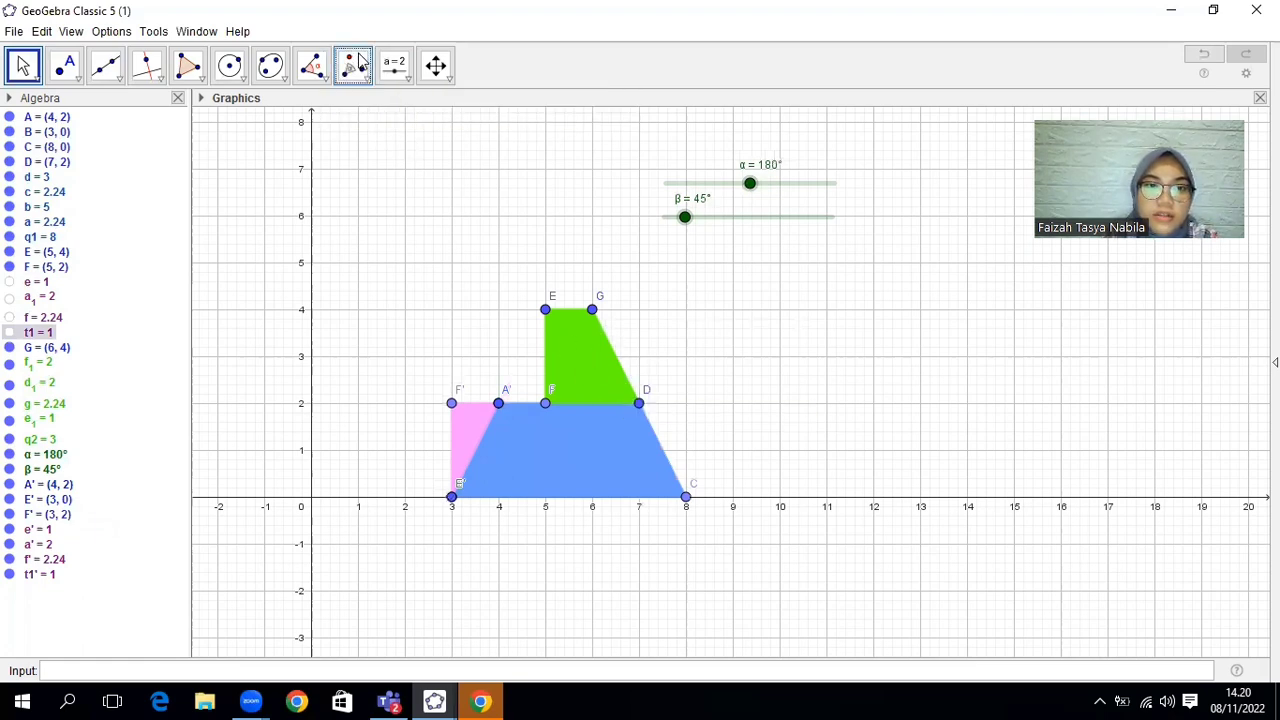
left_click(592, 355)
left_click(640, 405)
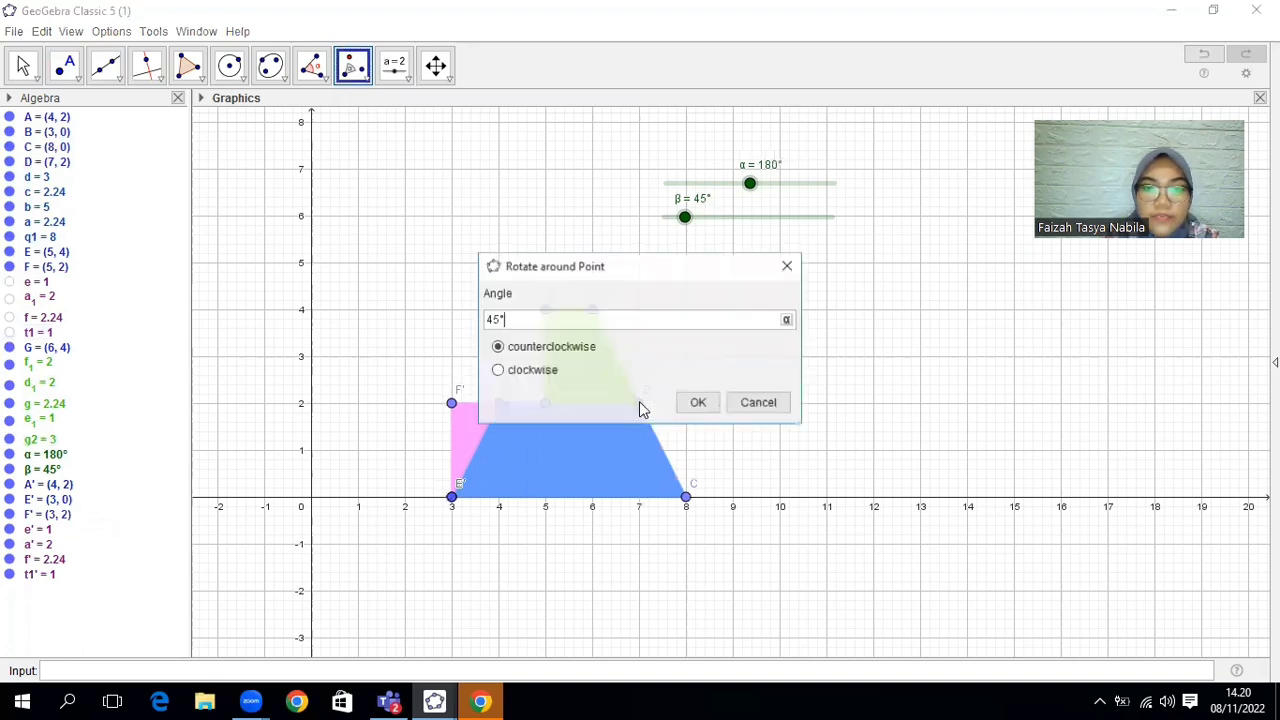
left_click(788, 320)
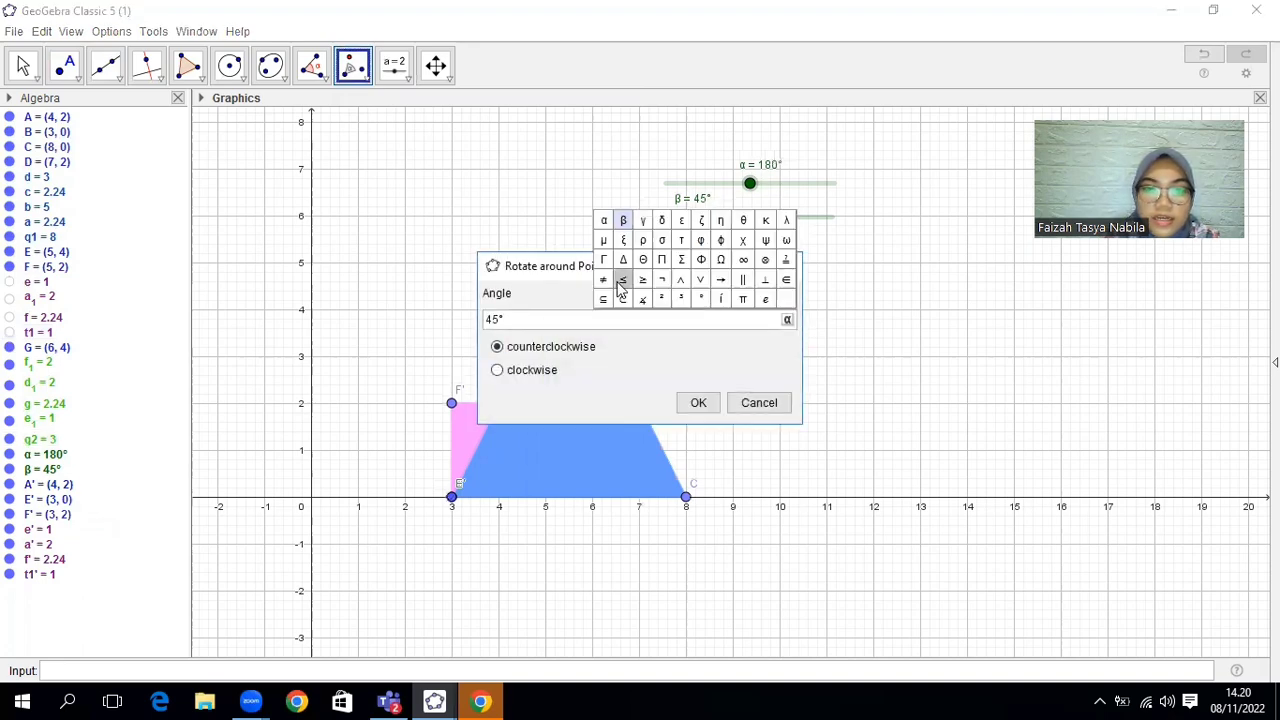
left_click(625, 218)
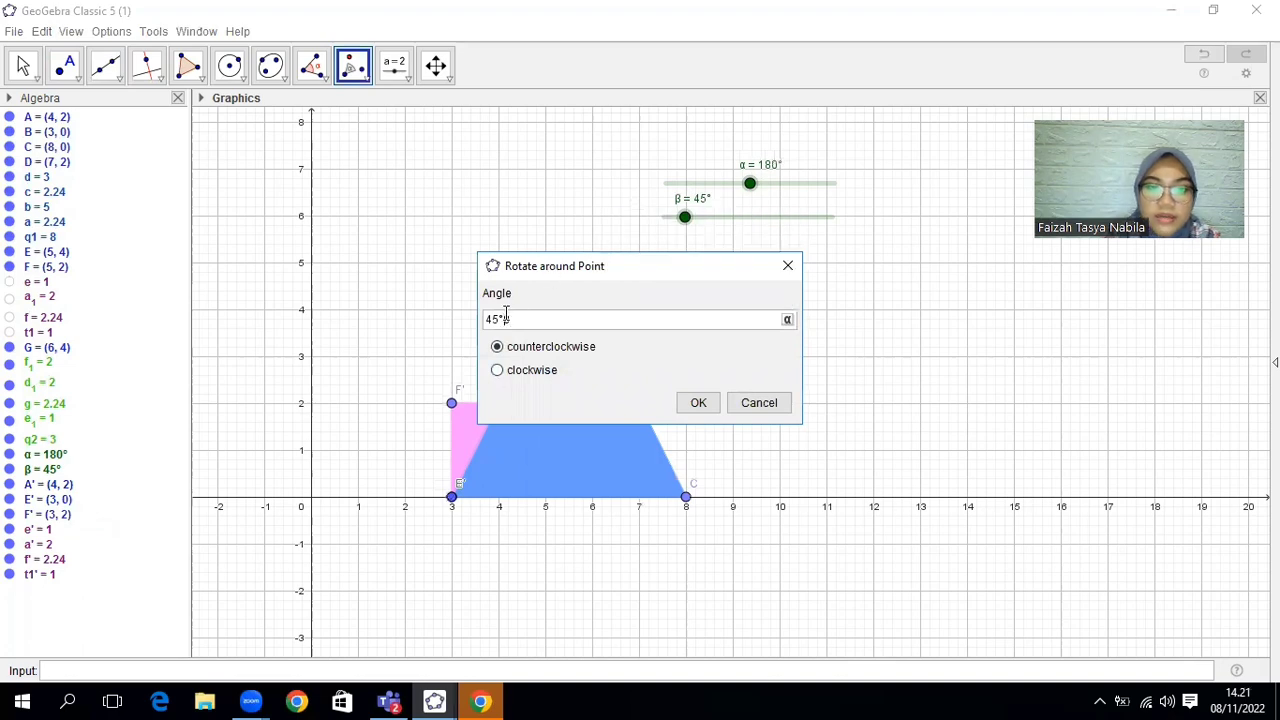
key("BackSpace")
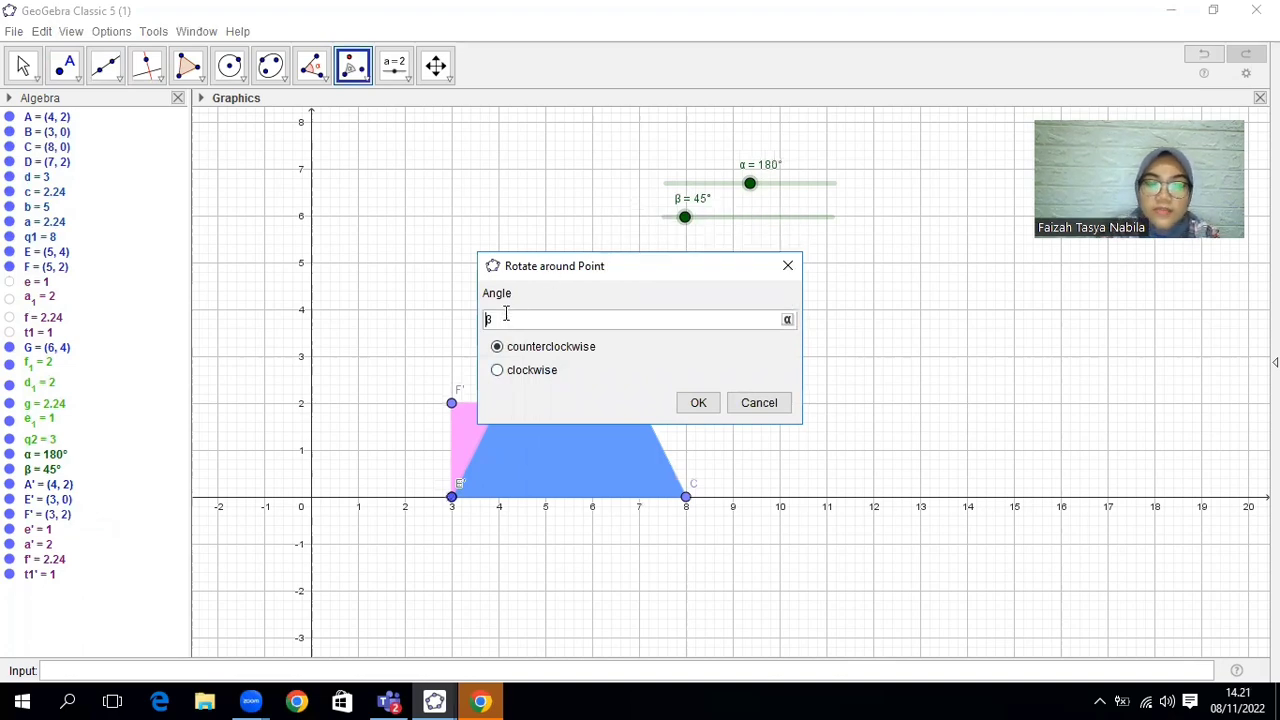
left_click(498, 370)
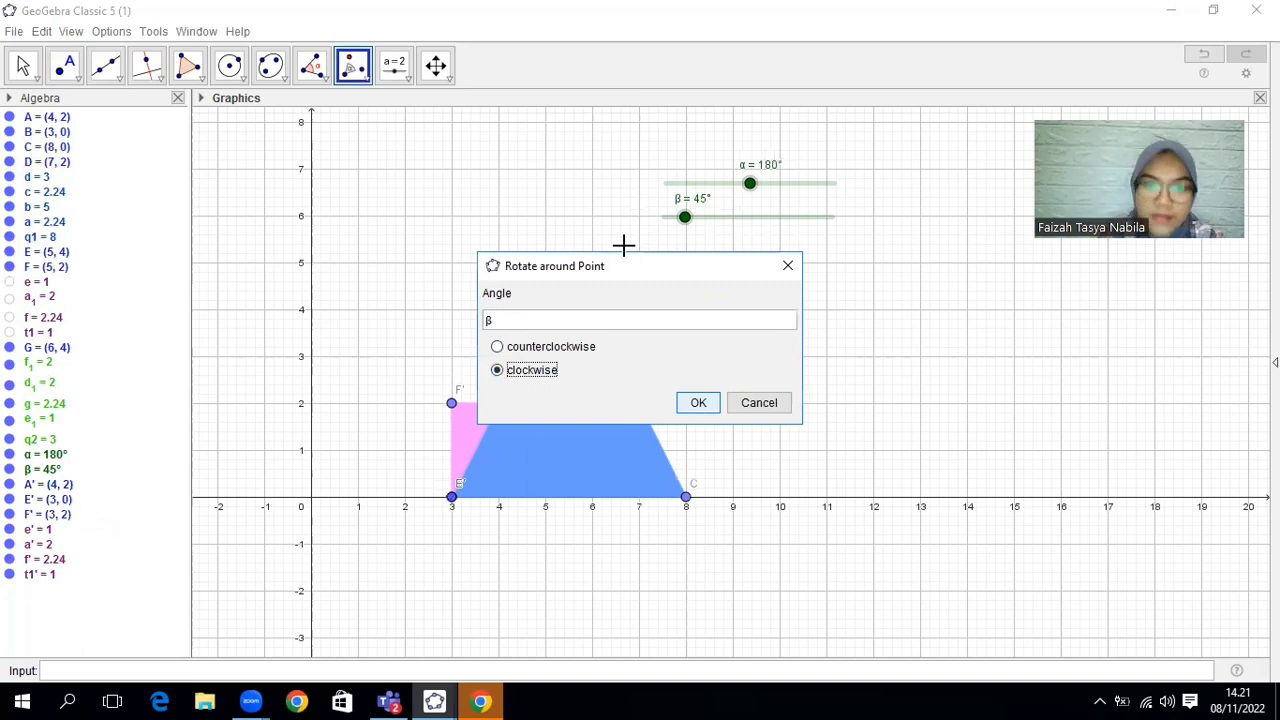
key("Return")
Set slider β to 180° and hide the original green quadrilateral EGDF.
left_click_drag(711, 220, 749, 240)
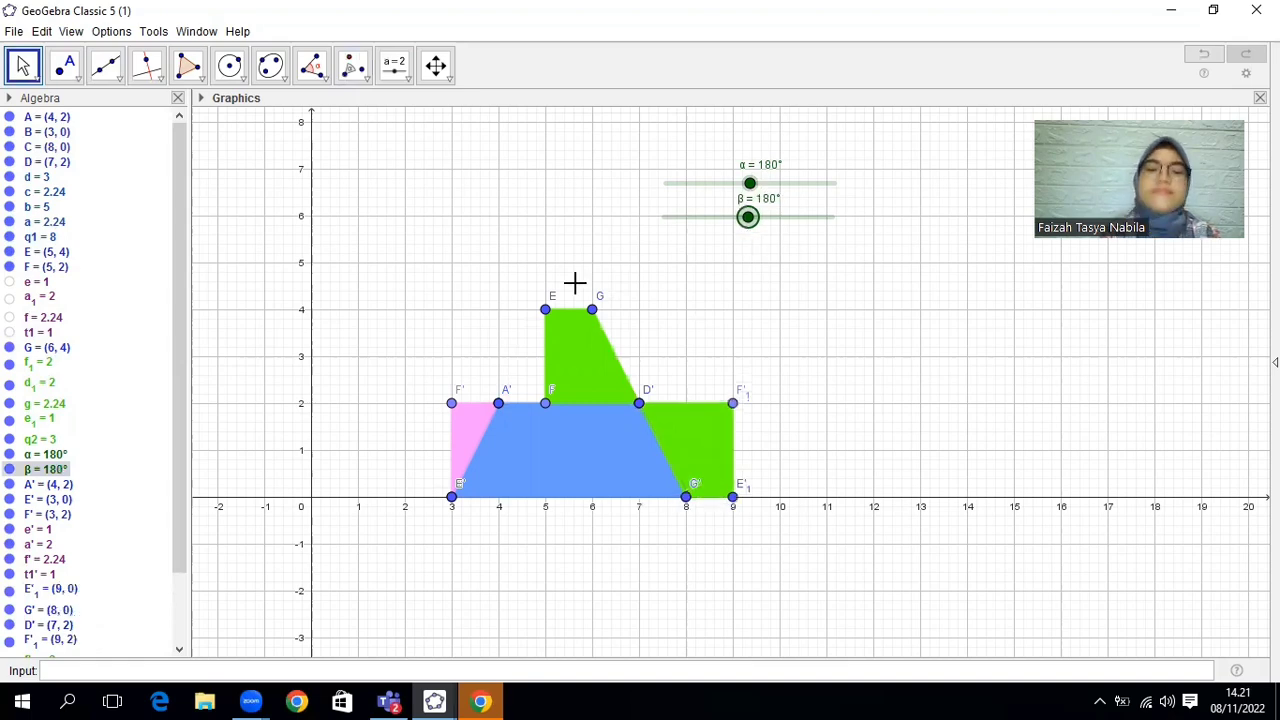
right_click(602, 356)
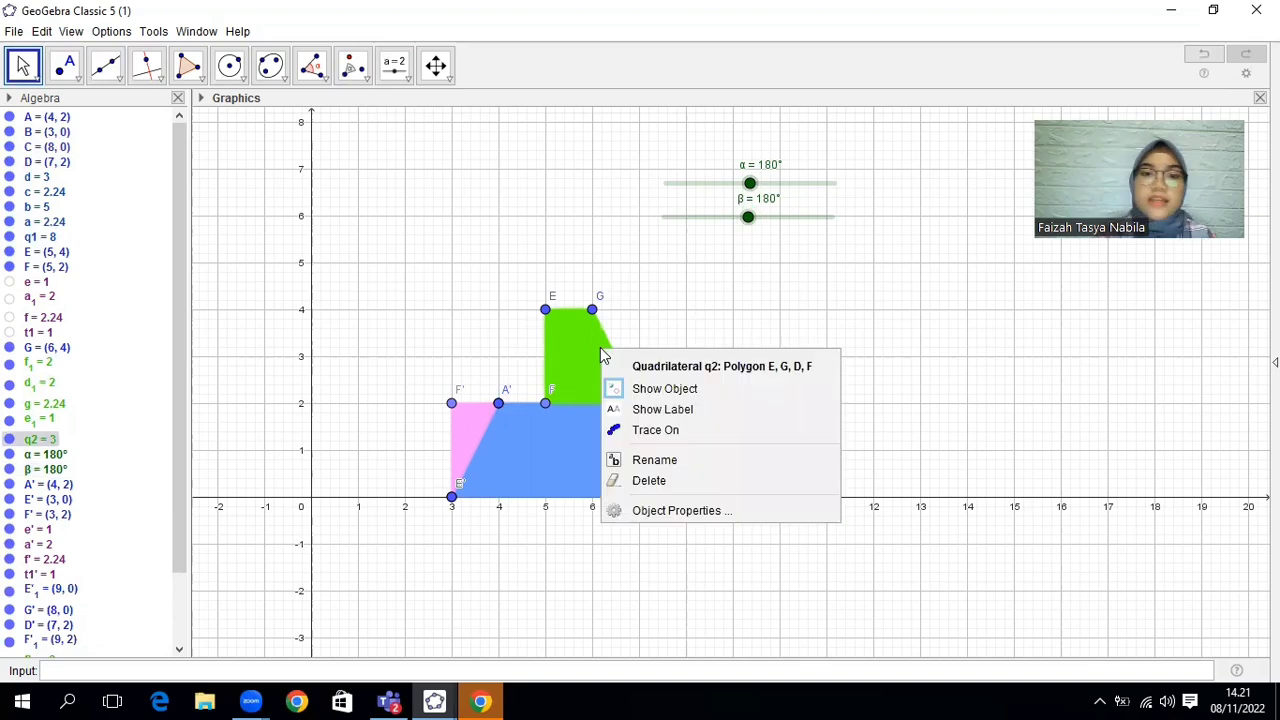
left_click(663, 389)
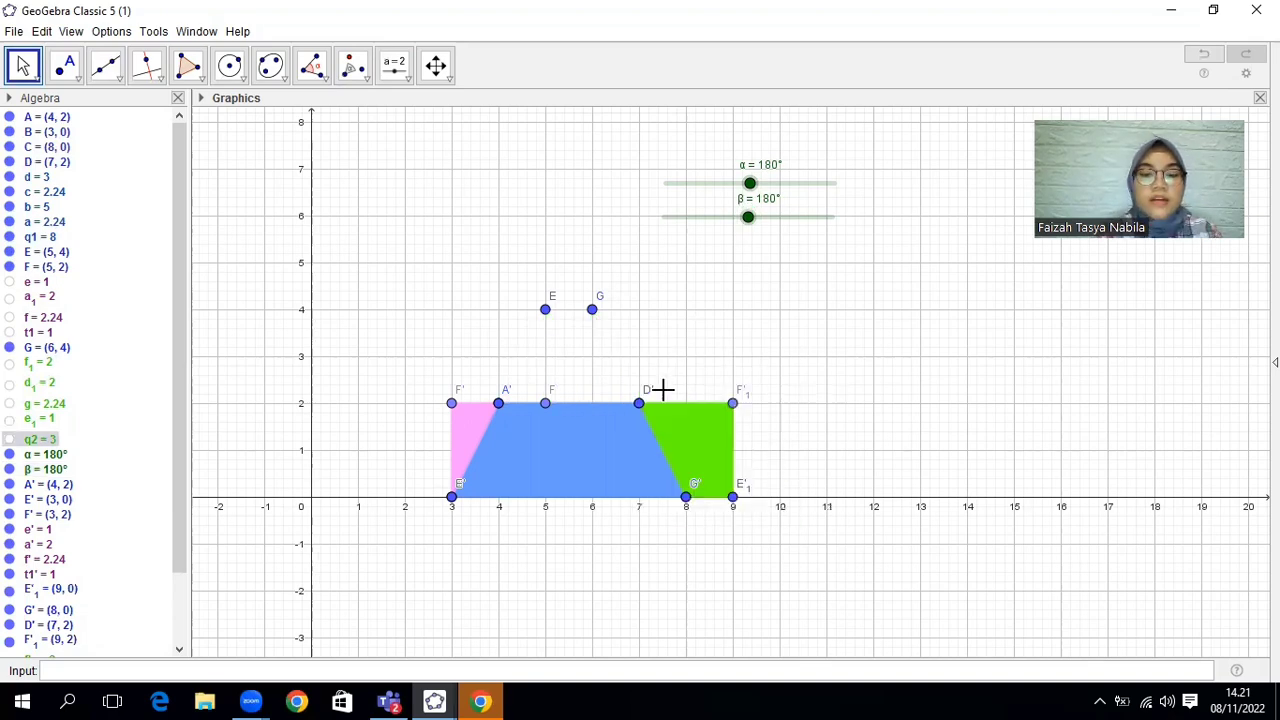
right_click(545, 309)
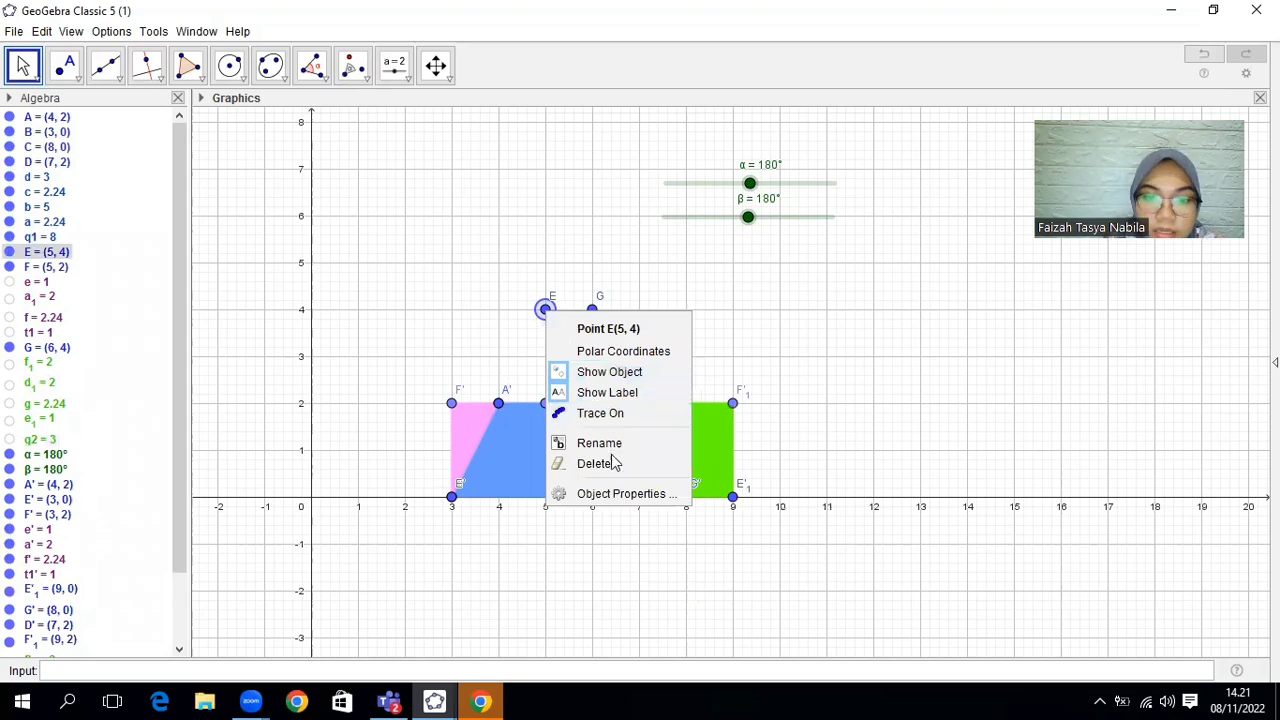
left_click(607, 465)
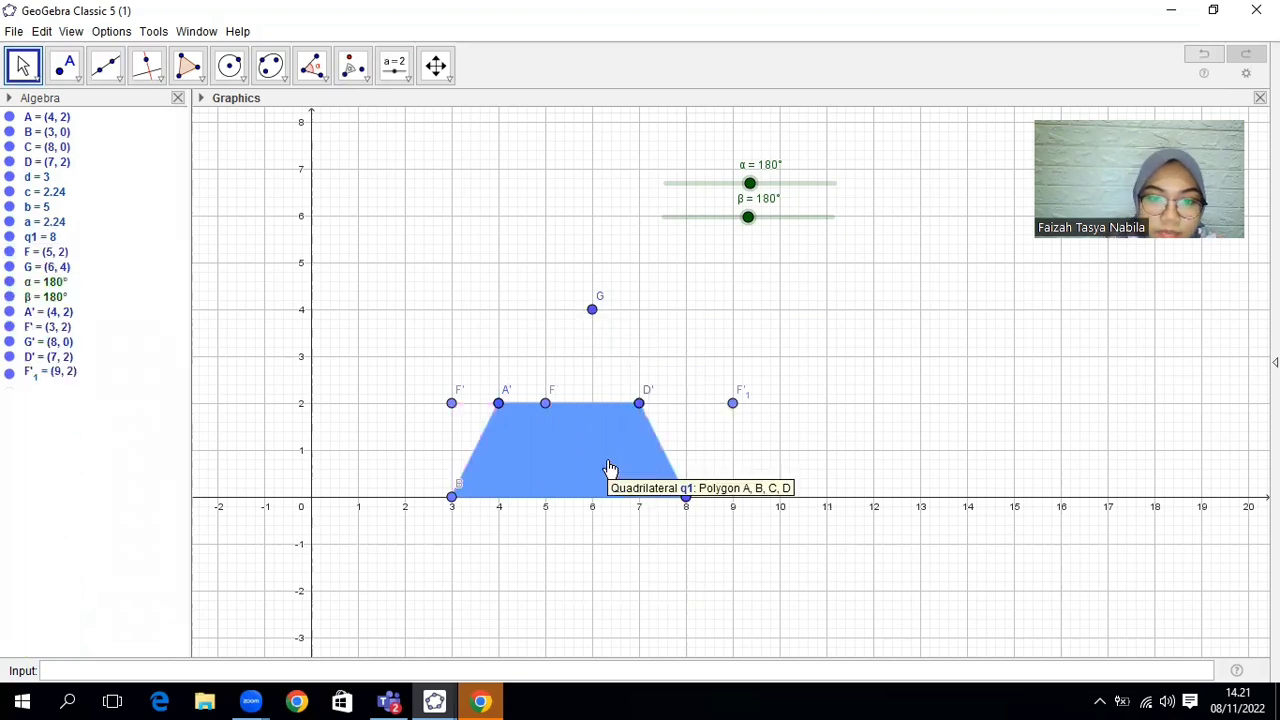
key("ctrl+z")
Hide the leftover points E and G above the trapezoid.
right_click(546, 312)
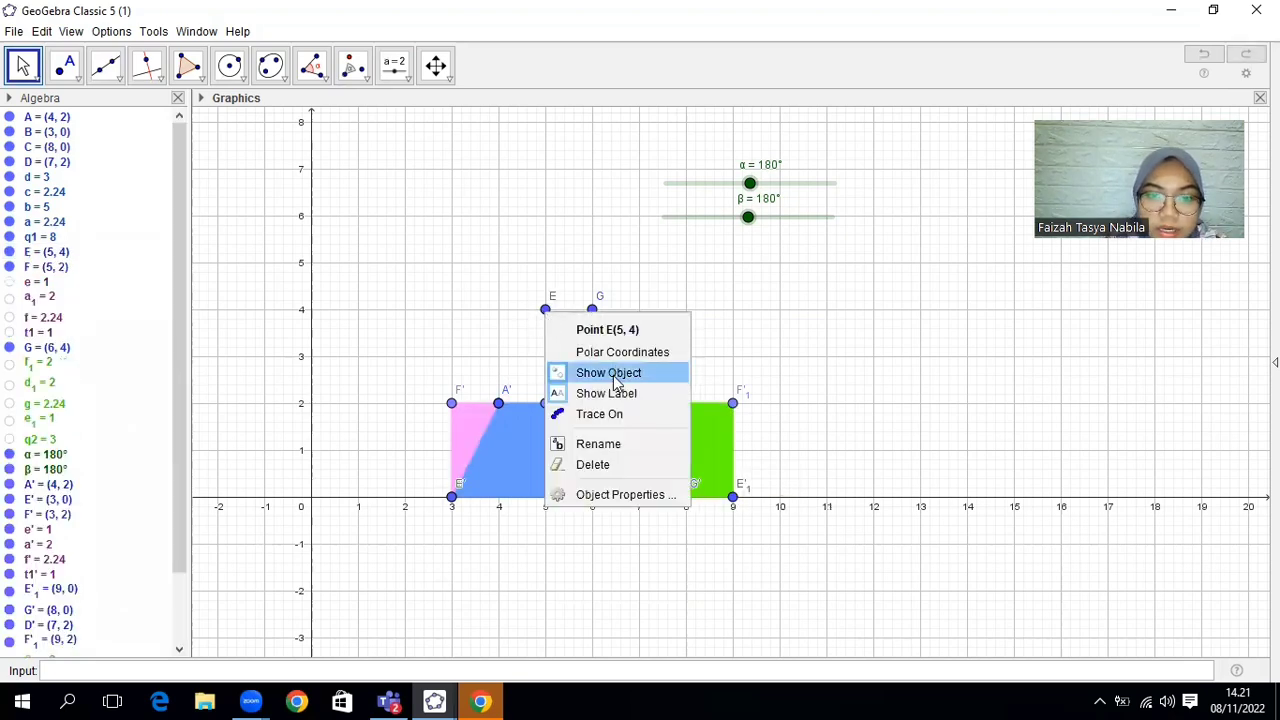
left_click(616, 373)
right_click(593, 311)
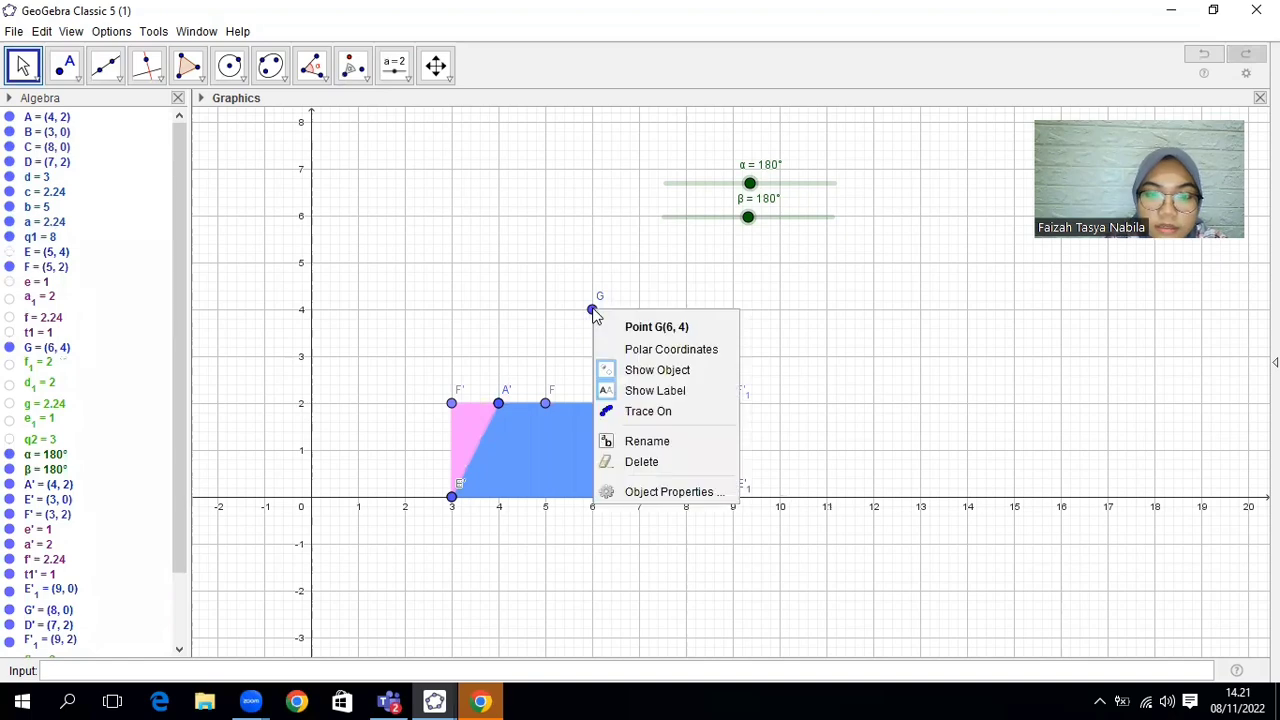
left_click(640, 369)
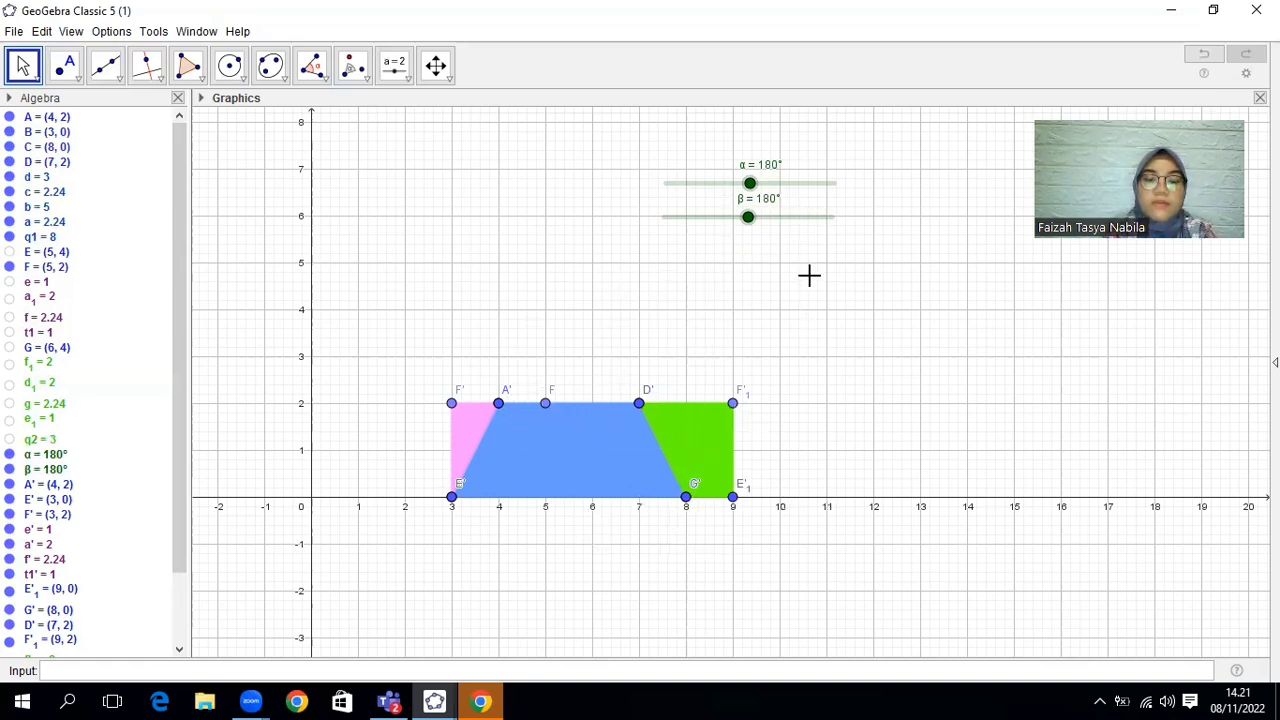
Return sliders β and α to 0° so the rotated pieces move back to their starting positions.
left_click_drag(749, 184, 749, 184)
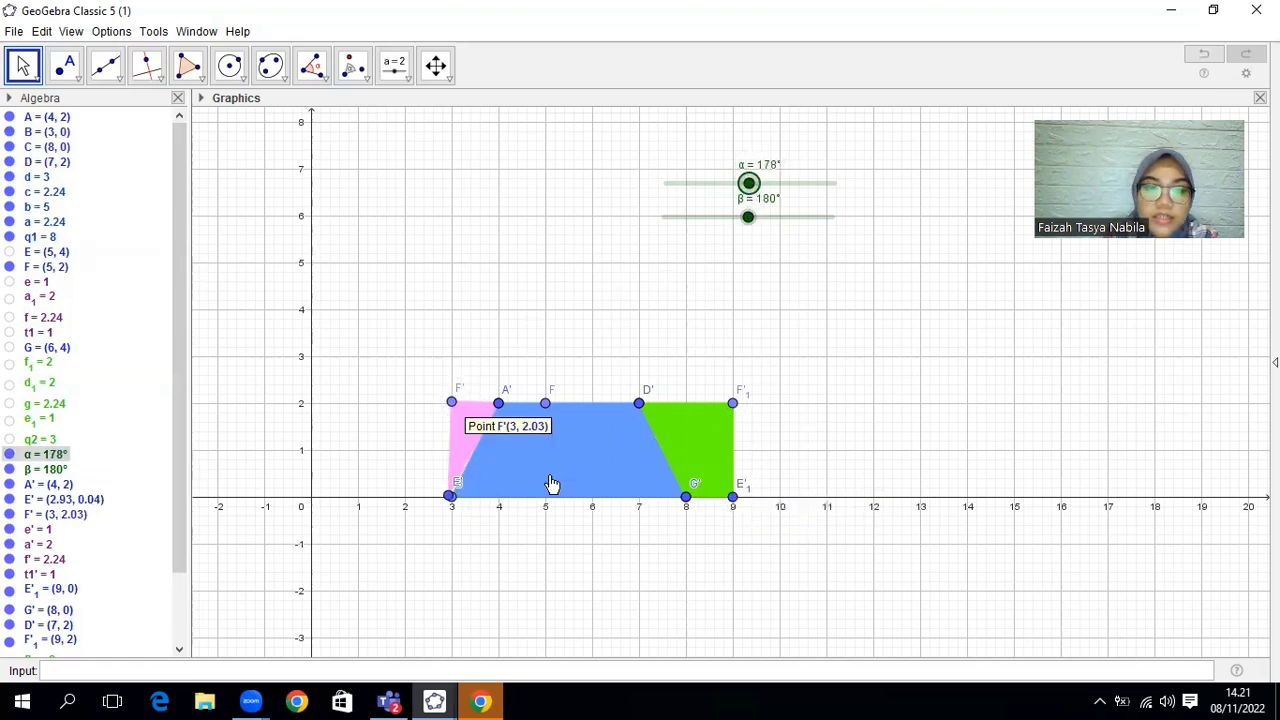
left_click_drag(746, 232, 666, 243)
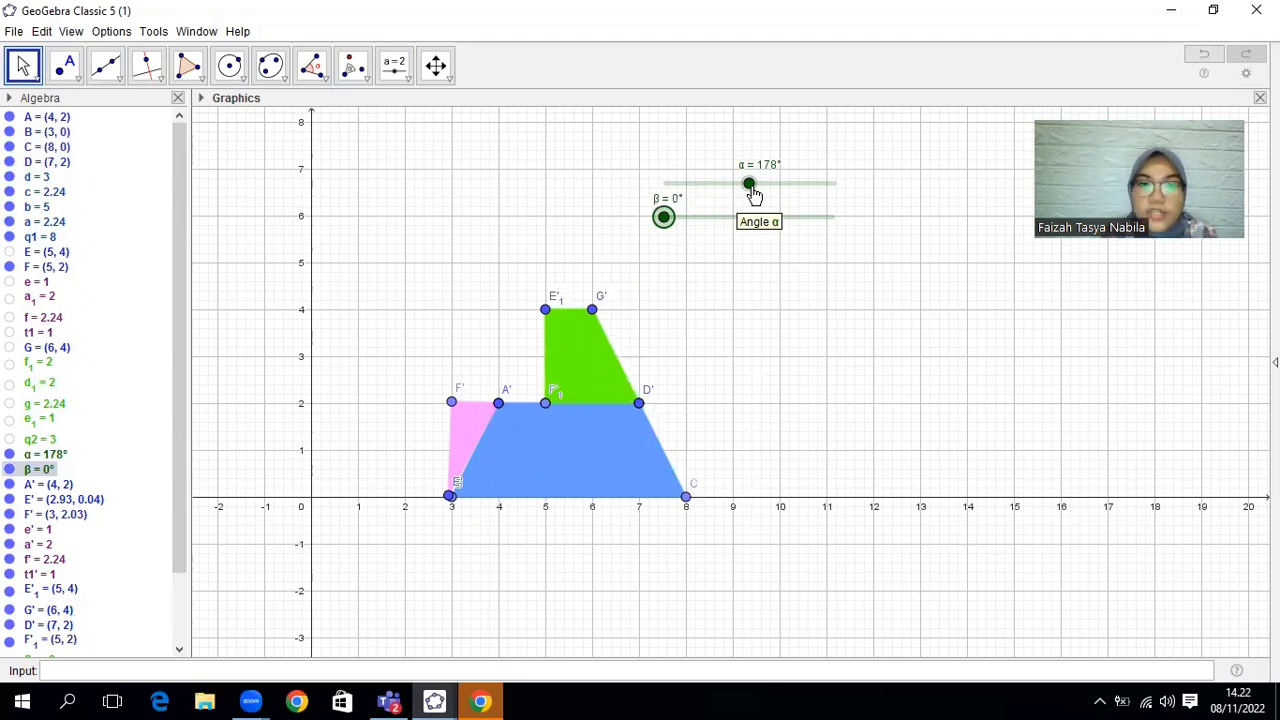
left_click_drag(752, 190, 666, 190)
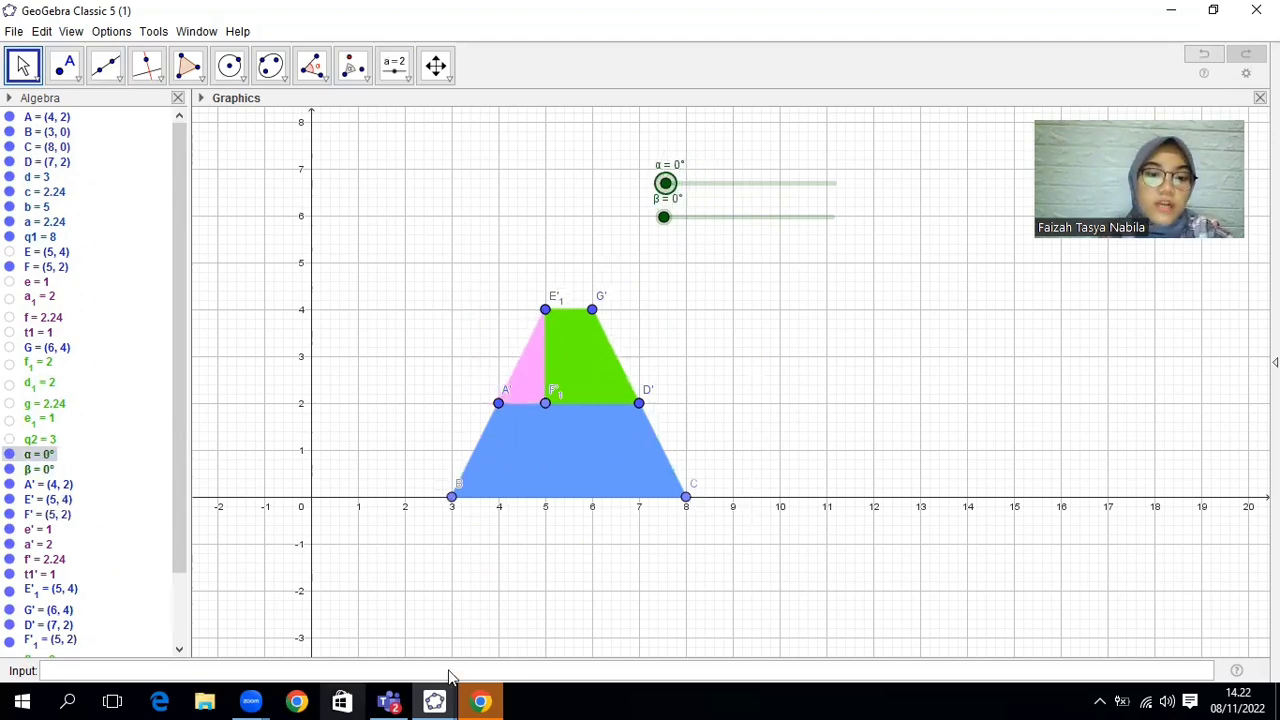
Switch to the empty GeoGebra Classic 5 (2) window and create a number slider a from -5 to 5 near the top of the graph.
mouse_move(440, 700)
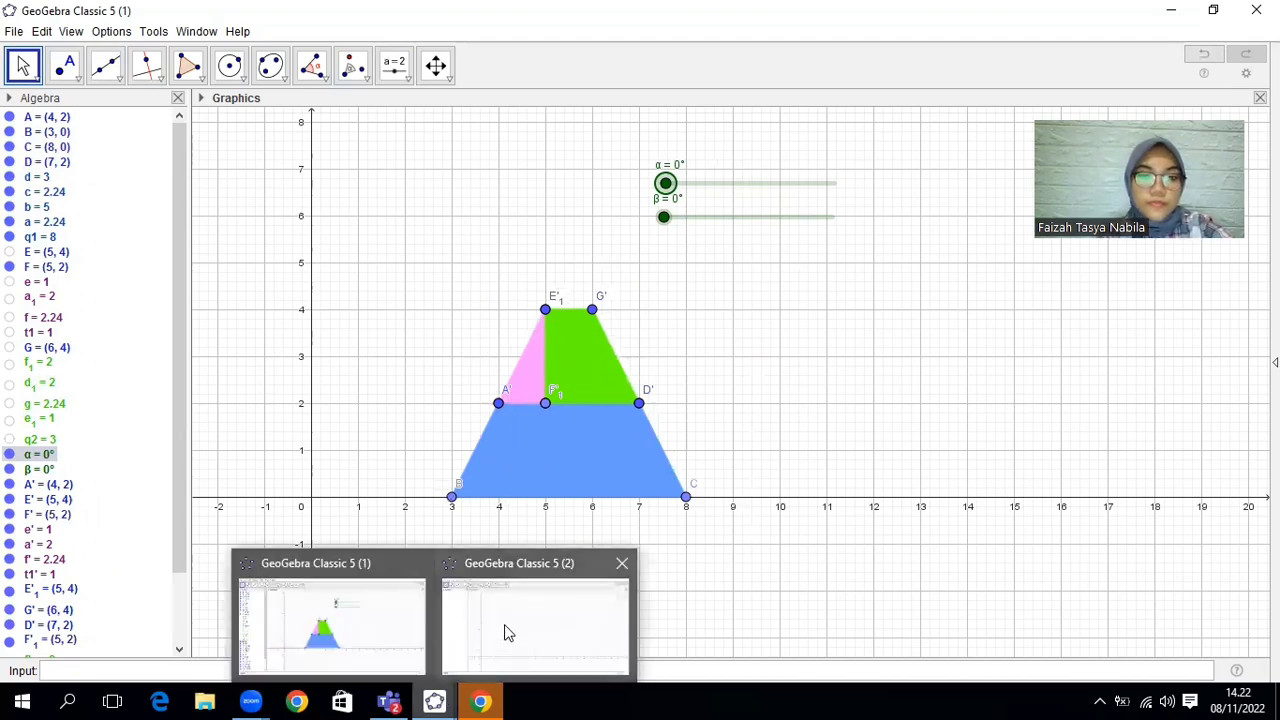
left_click(503, 632)
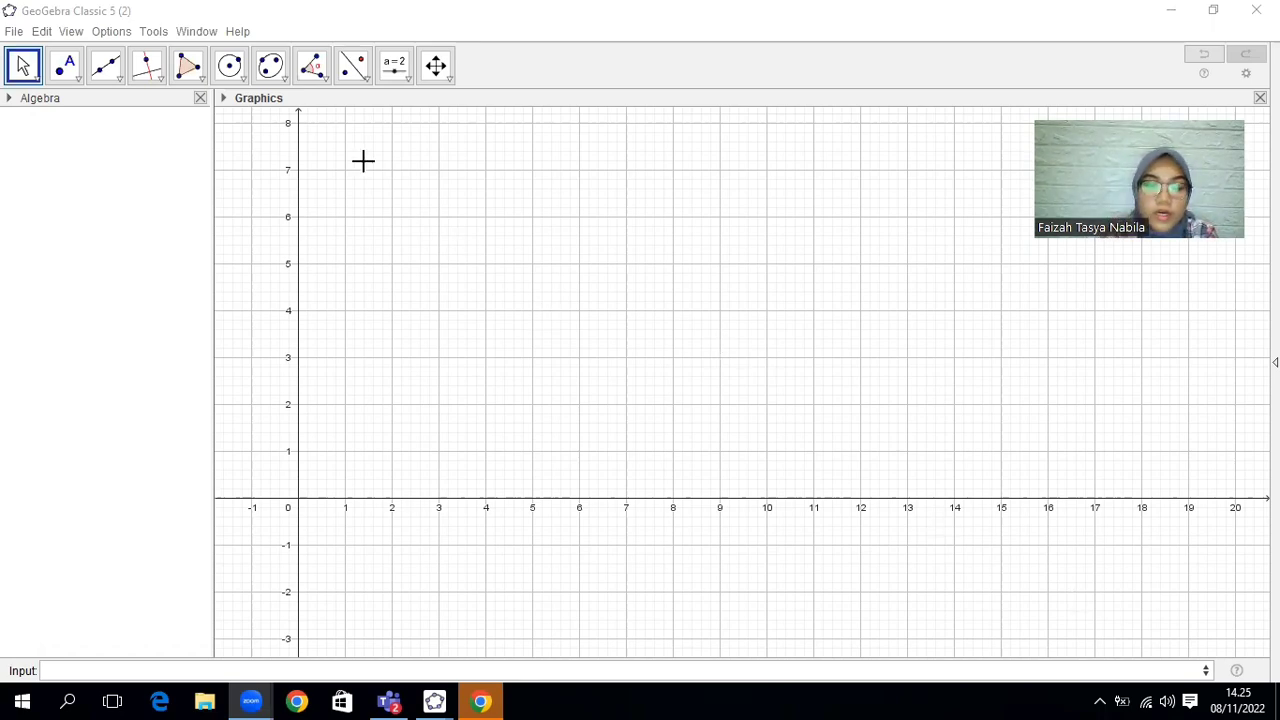
left_click(394, 66)
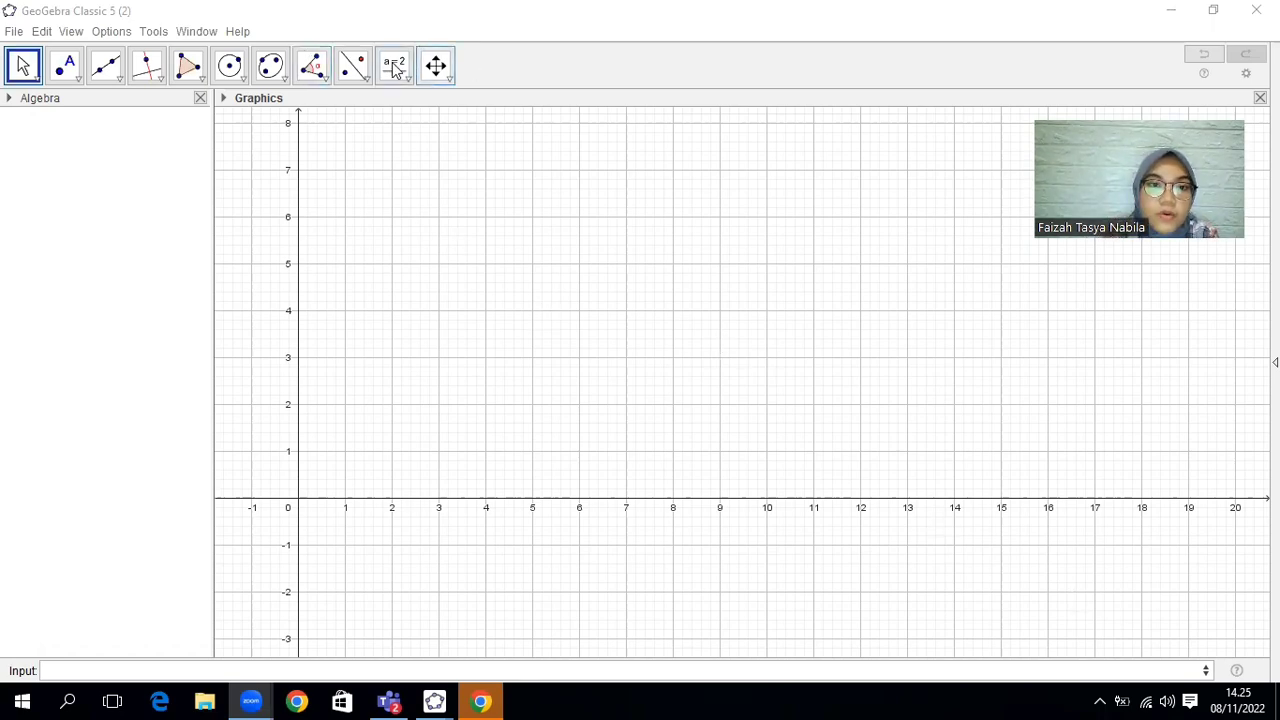
left_click(381, 152)
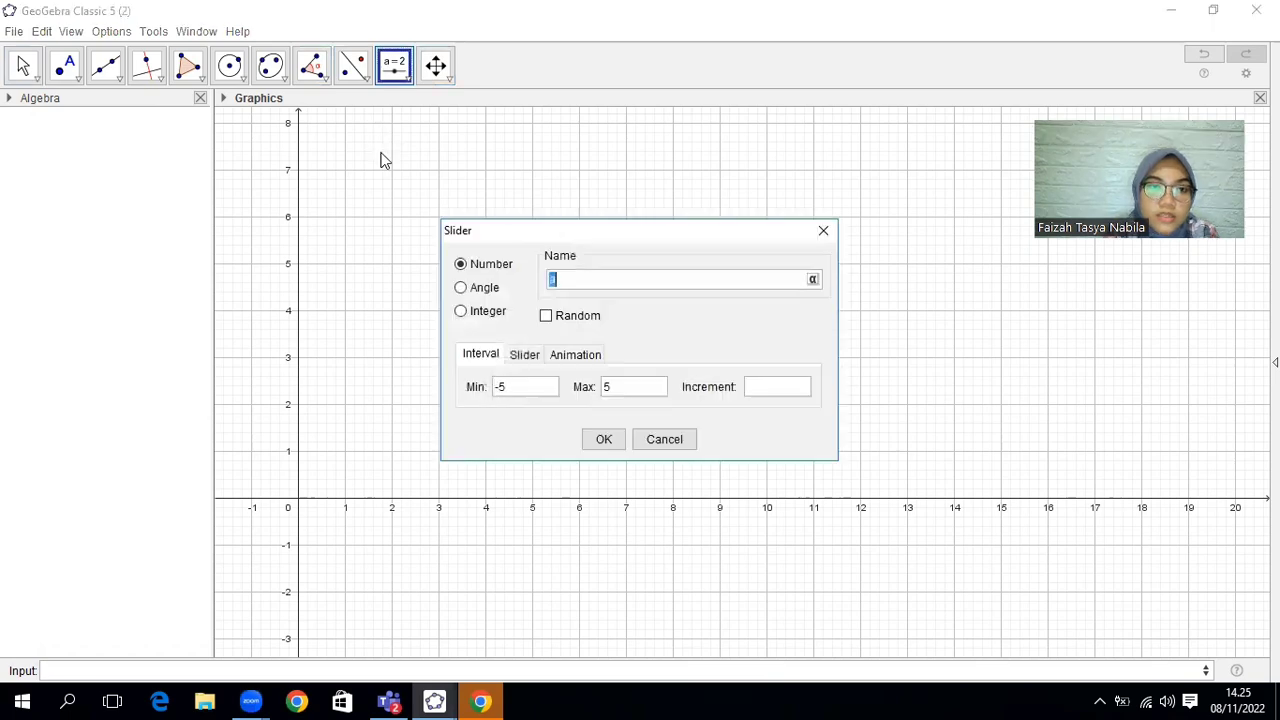
left_click(604, 441)
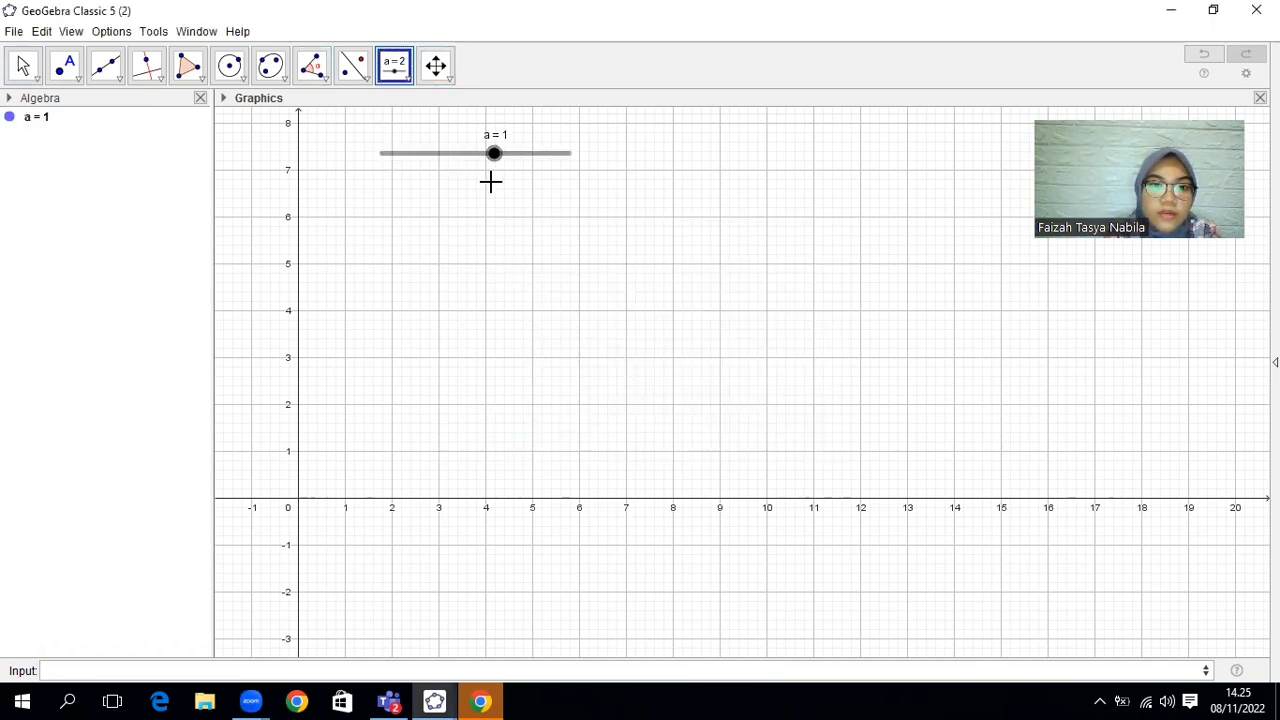
Create number sliders b and c from -5 to 5 and align them one under the other below slider a.
left_click(492, 181)
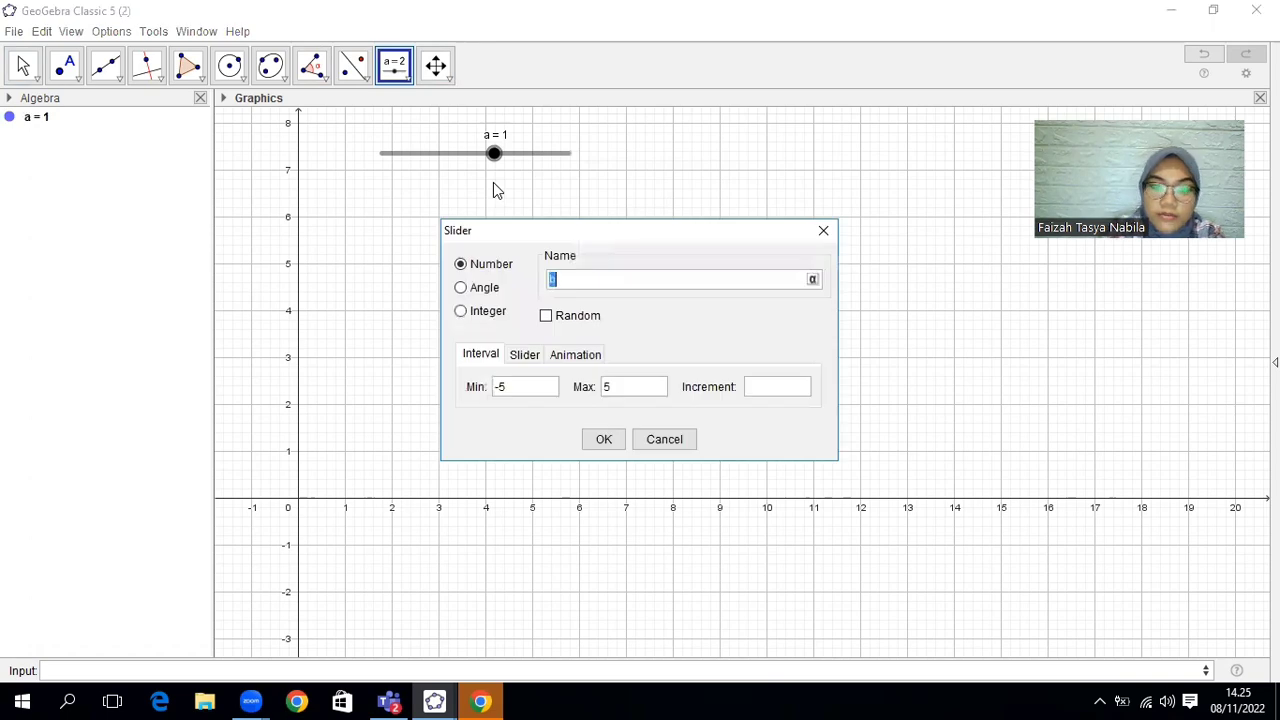
key("Return")
left_click_drag(580, 189, 473, 197)
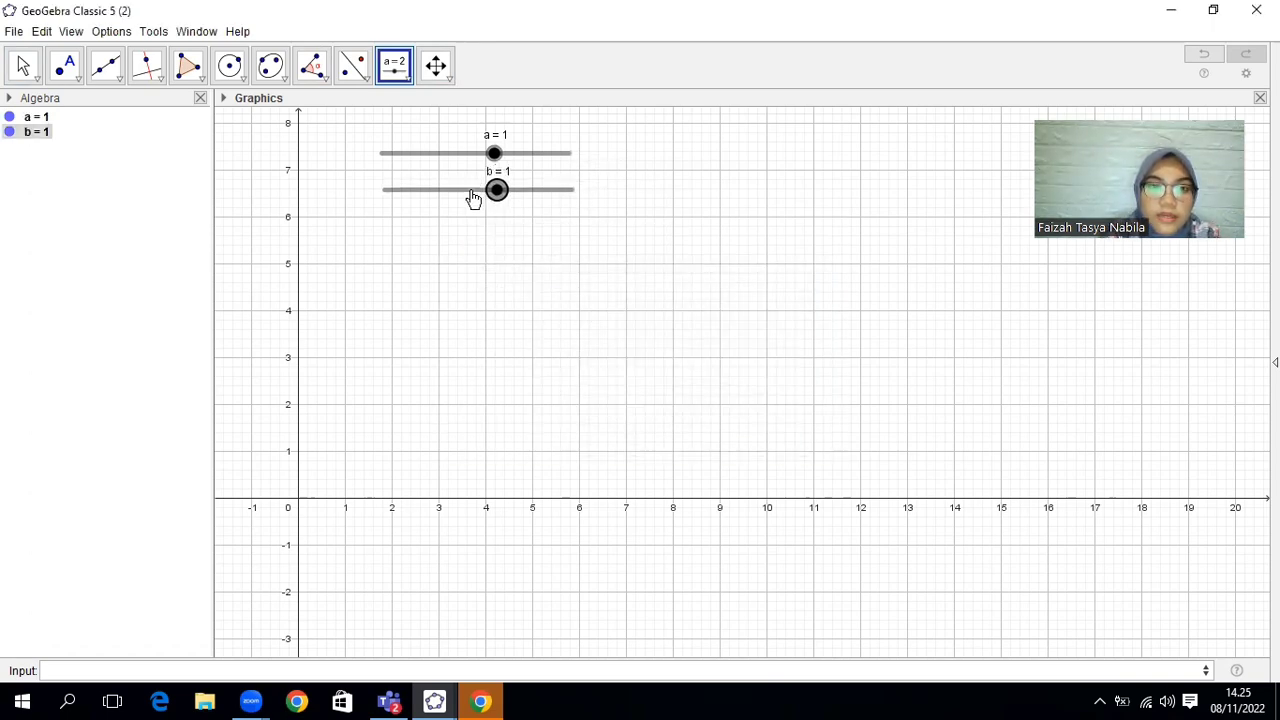
left_click(503, 234)
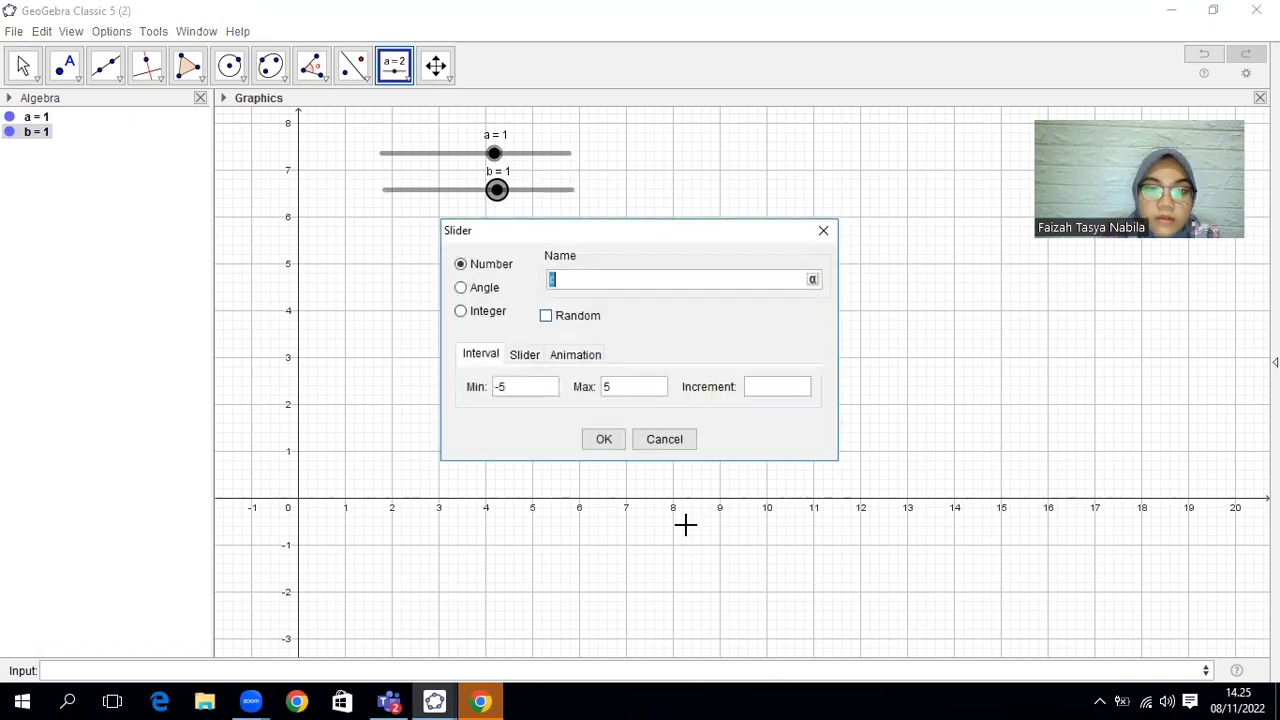
left_click(608, 439)
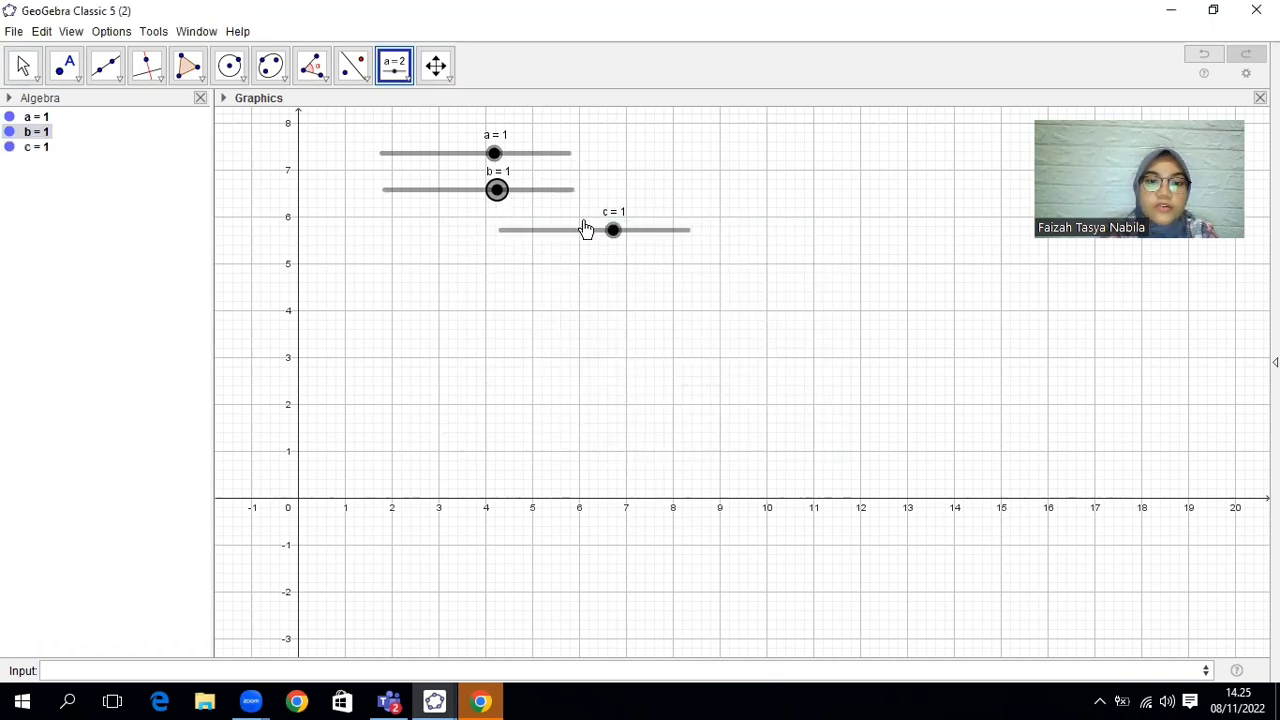
left_click_drag(537, 240, 466, 240)
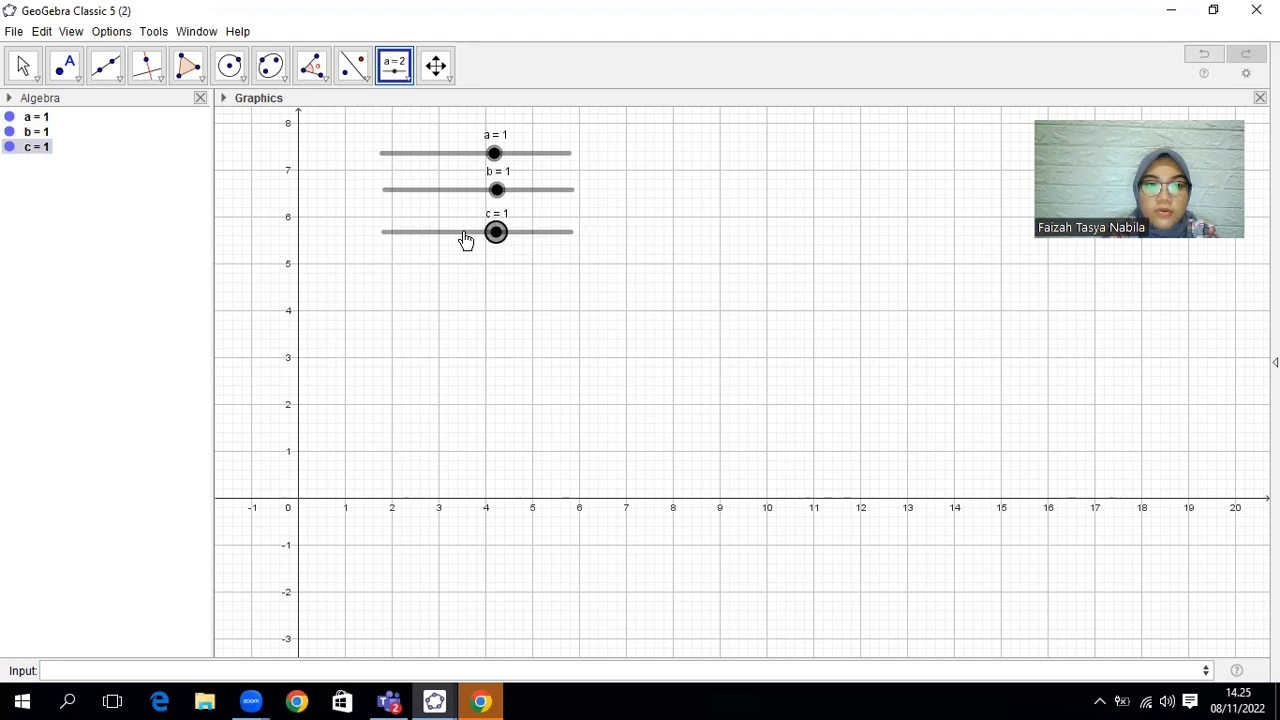
Create an angle slider α from 0° to 360° with a 1° increment beside the number sliders.
left_click(654, 176)
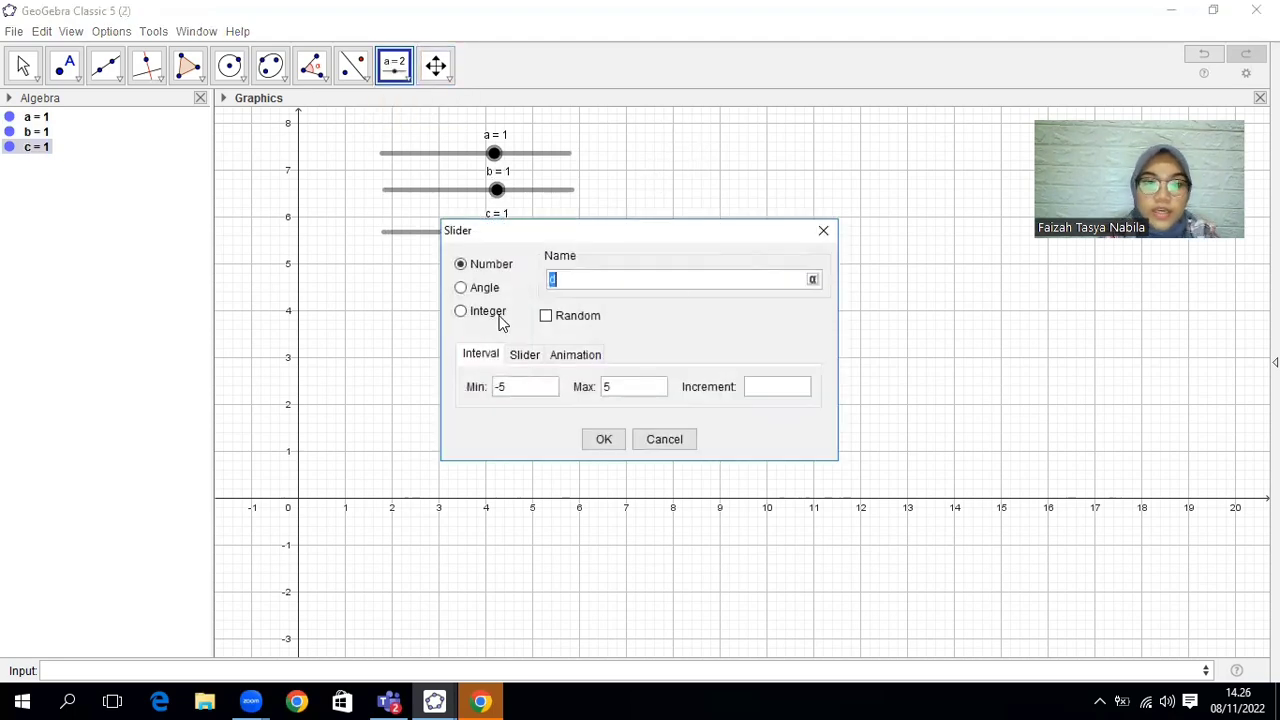
left_click(461, 289)
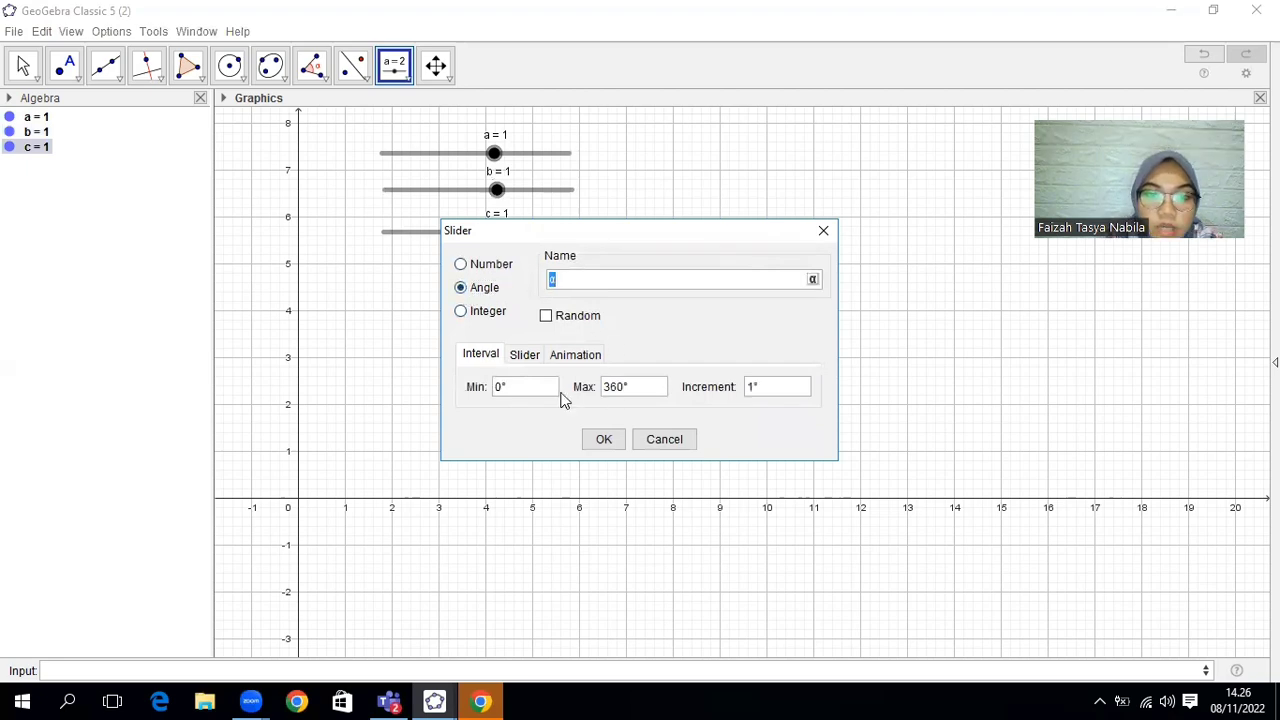
left_click(604, 440)
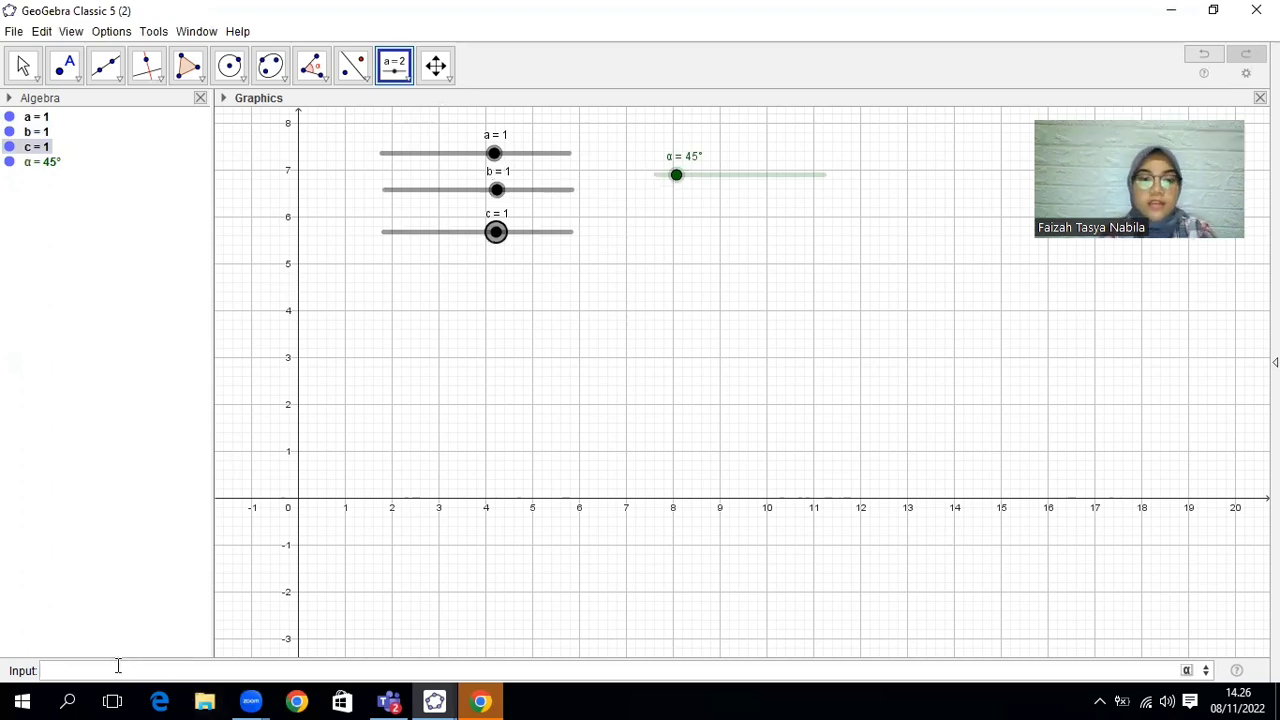
Enter the sine function y=a+b*sin(c(x-α)) so that its graph depends on all four sliders.
left_click(118, 665)
type("y=")
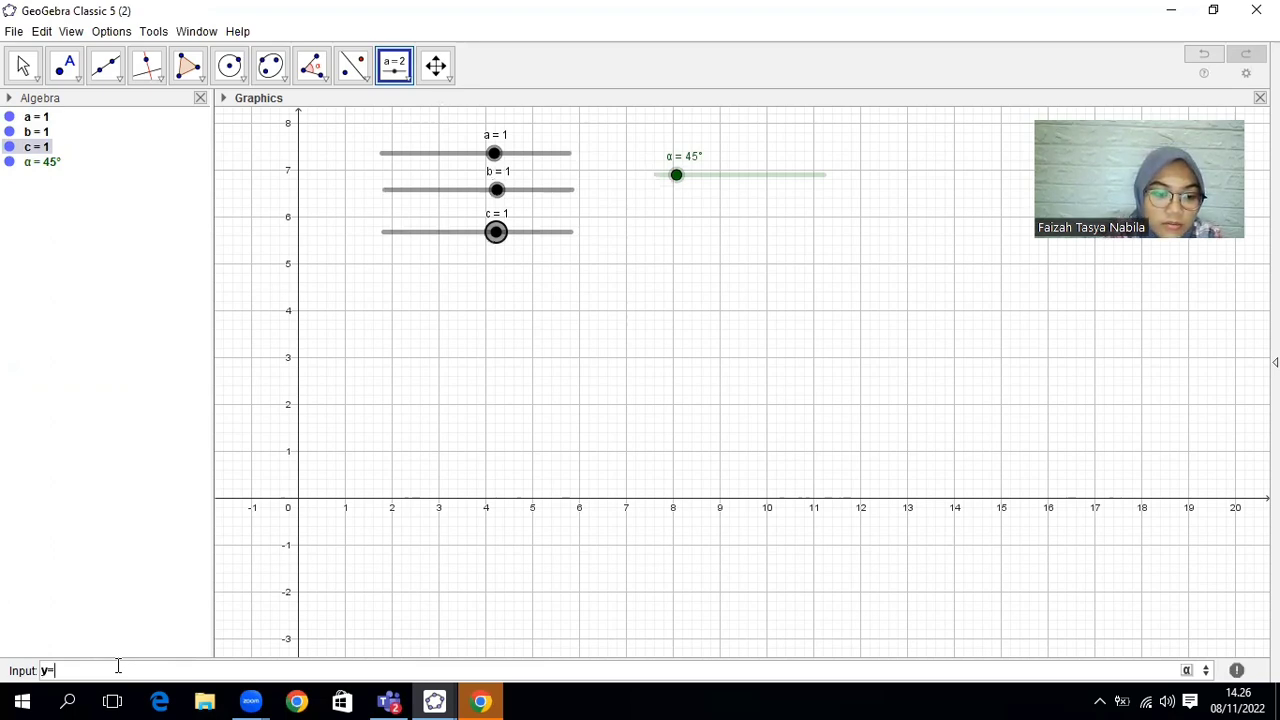
type("a+")
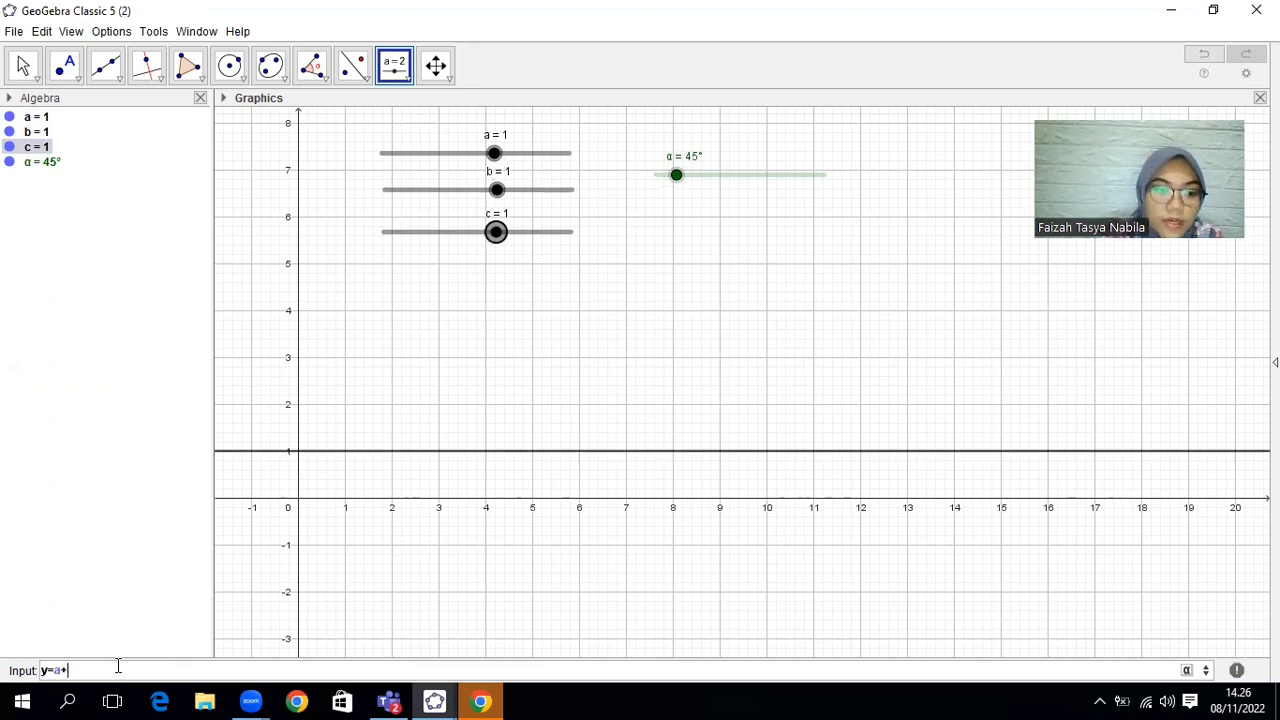
type("b*")
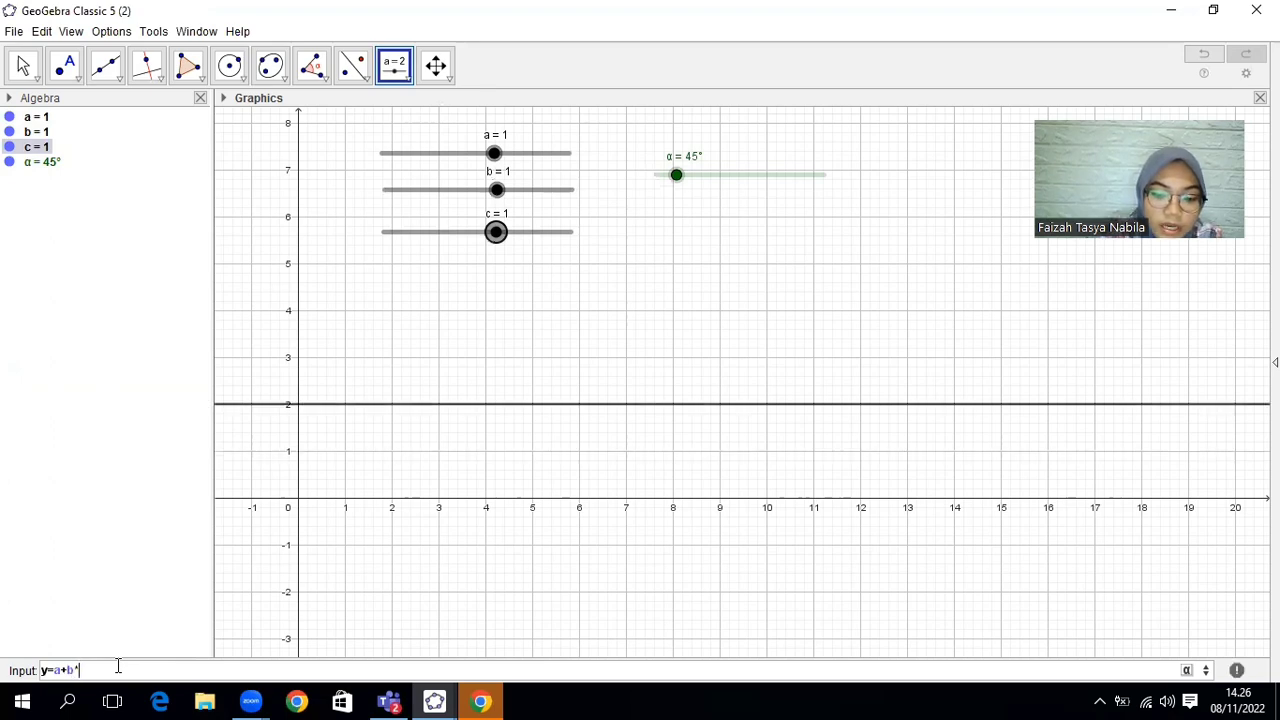
type("sin")
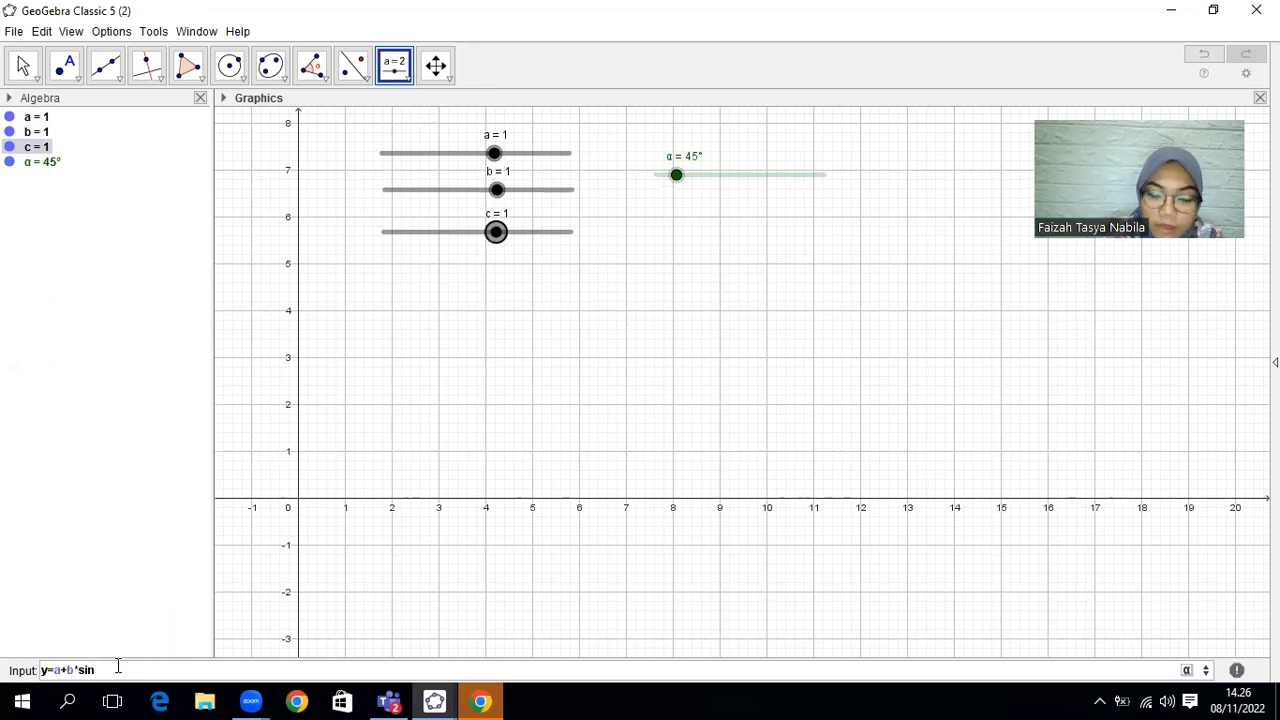
type("(c(")
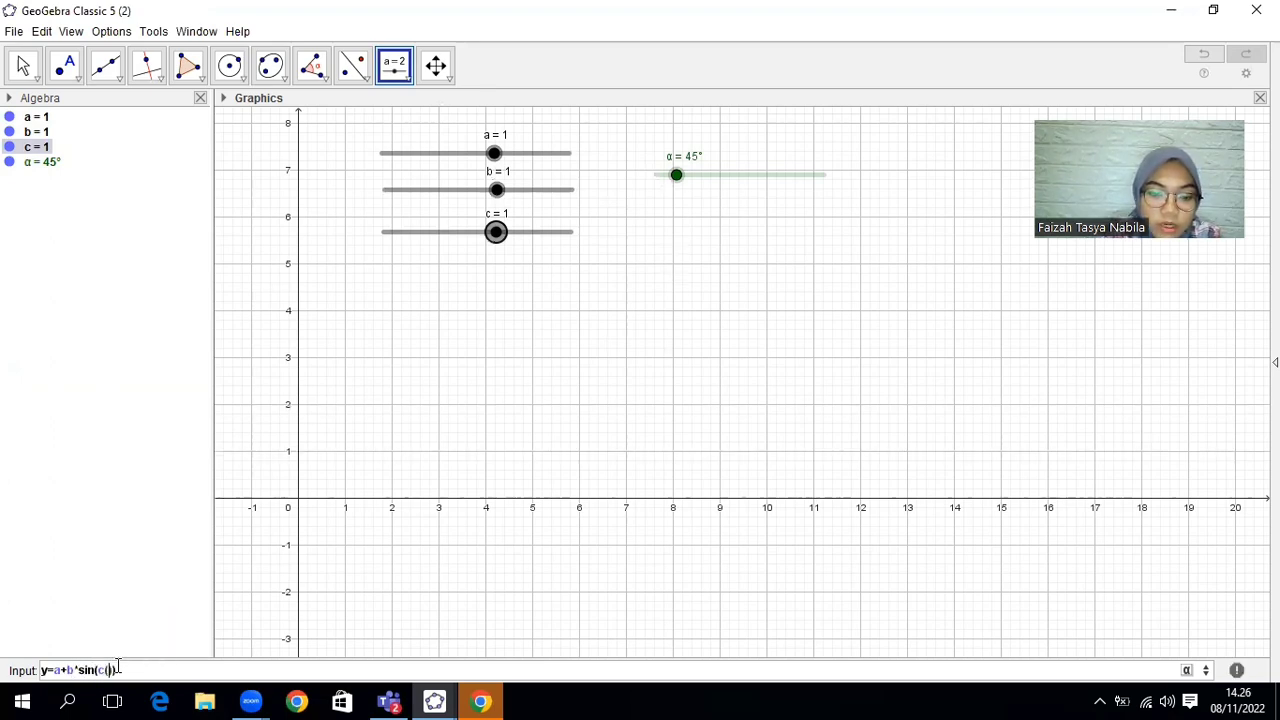
type("x-")
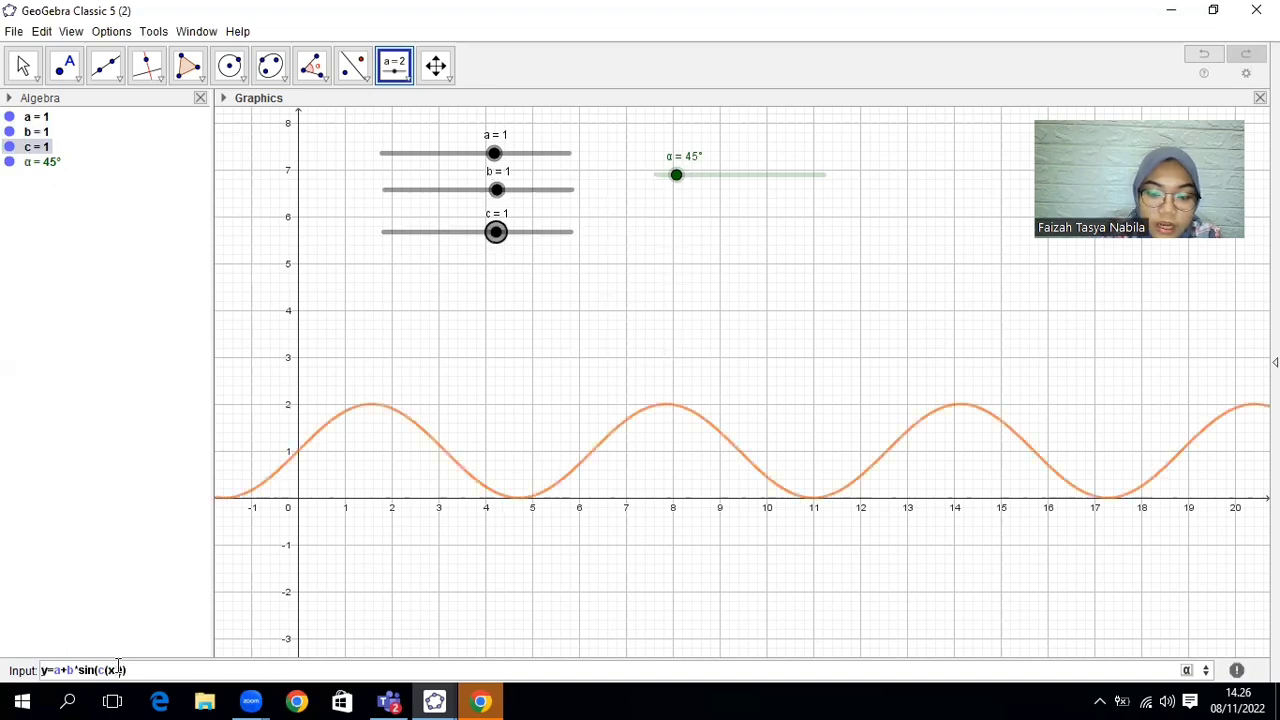
left_click(1187, 670)
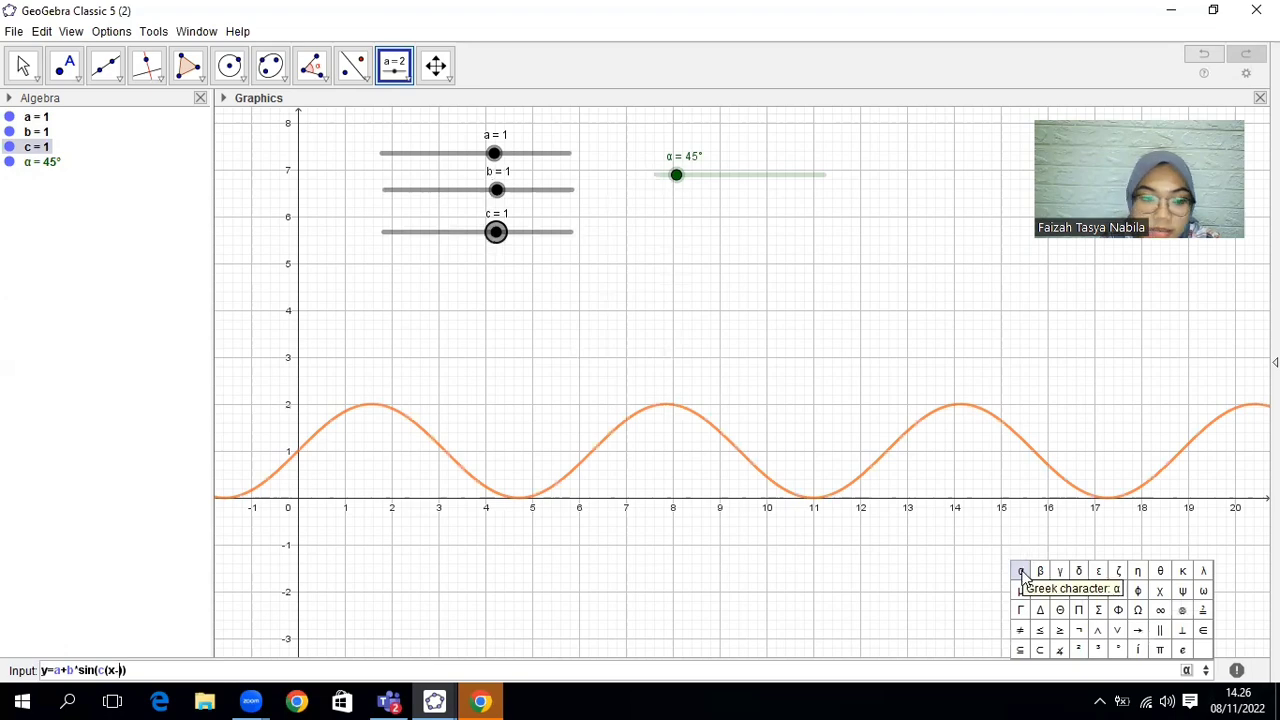
left_click(1020, 570)
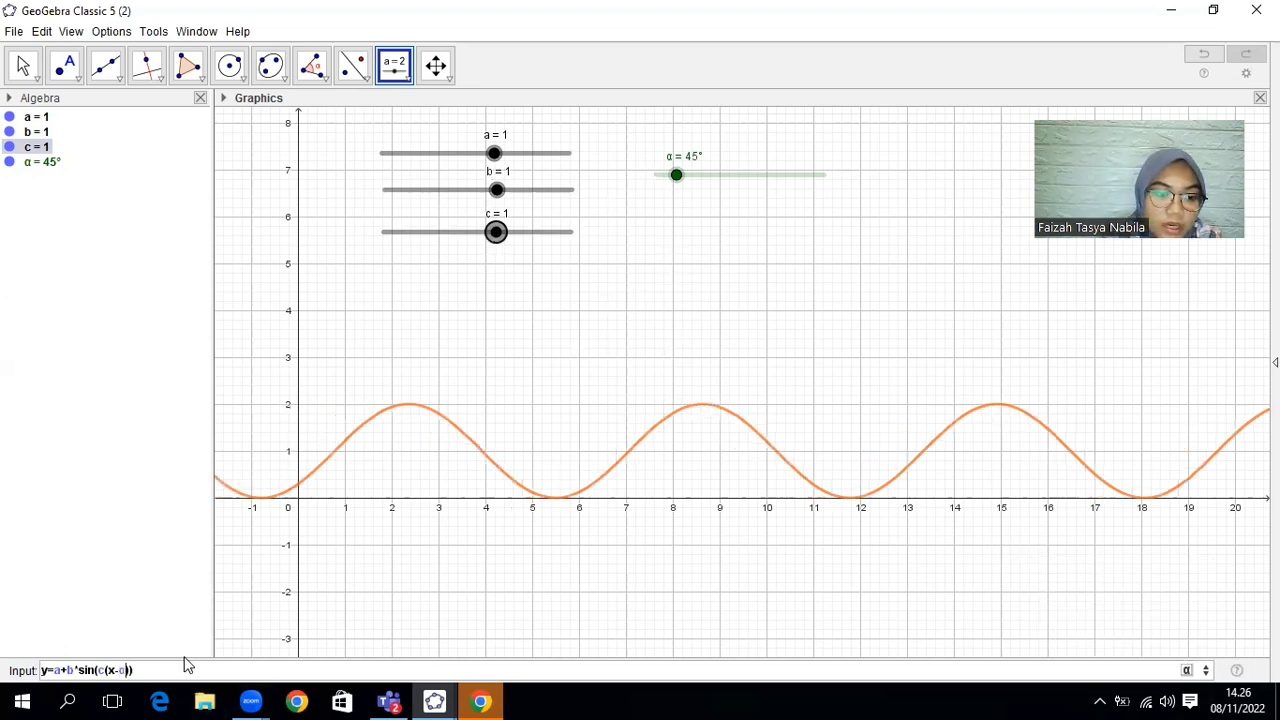
key("Return")
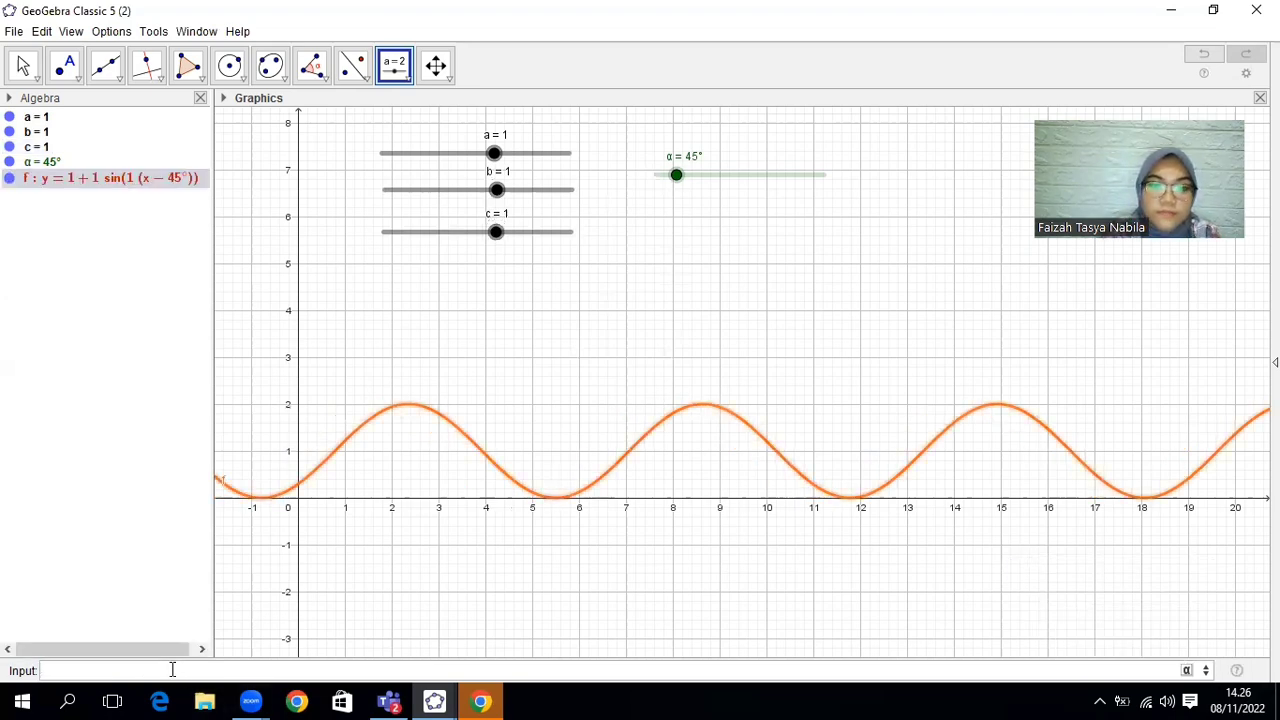
Set slider a to -0.5, b to 1.5 and c to 2.3, and increase the angle α to transform the sine curve.
mouse_move(494, 155)
left_mouse_down()
mouse_move(483, 153)
mouse_move(494, 153)
left_mouse_up()
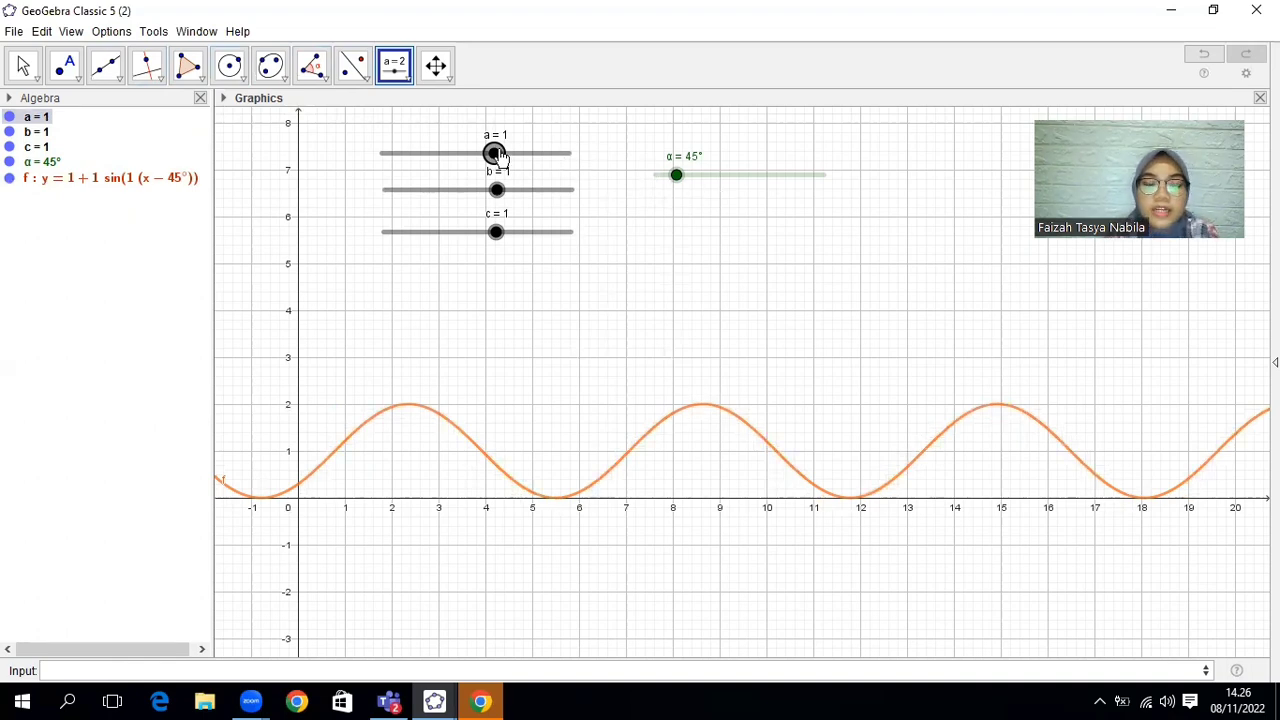
left_click_drag(497, 157, 467, 160)
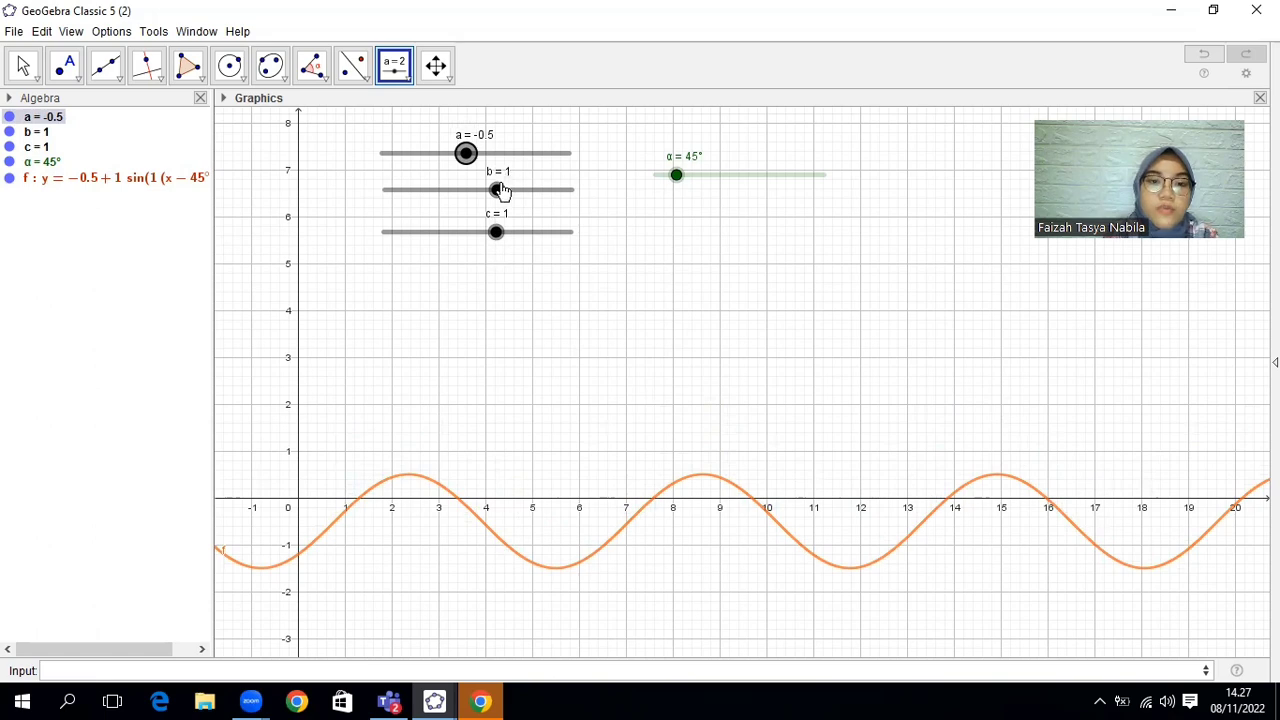
mouse_move(499, 196)
left_mouse_down()
mouse_move(540, 201)
mouse_move(507, 207)
left_mouse_up()
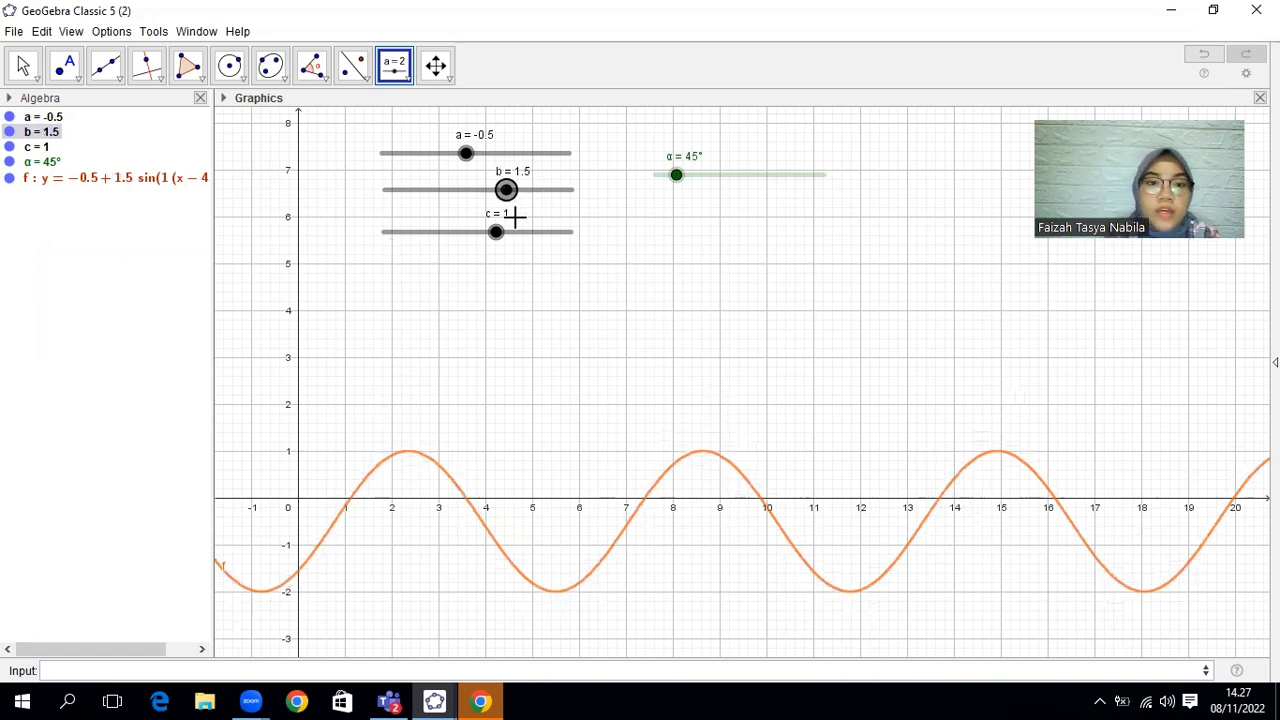
left_click_drag(495, 232, 521, 250)
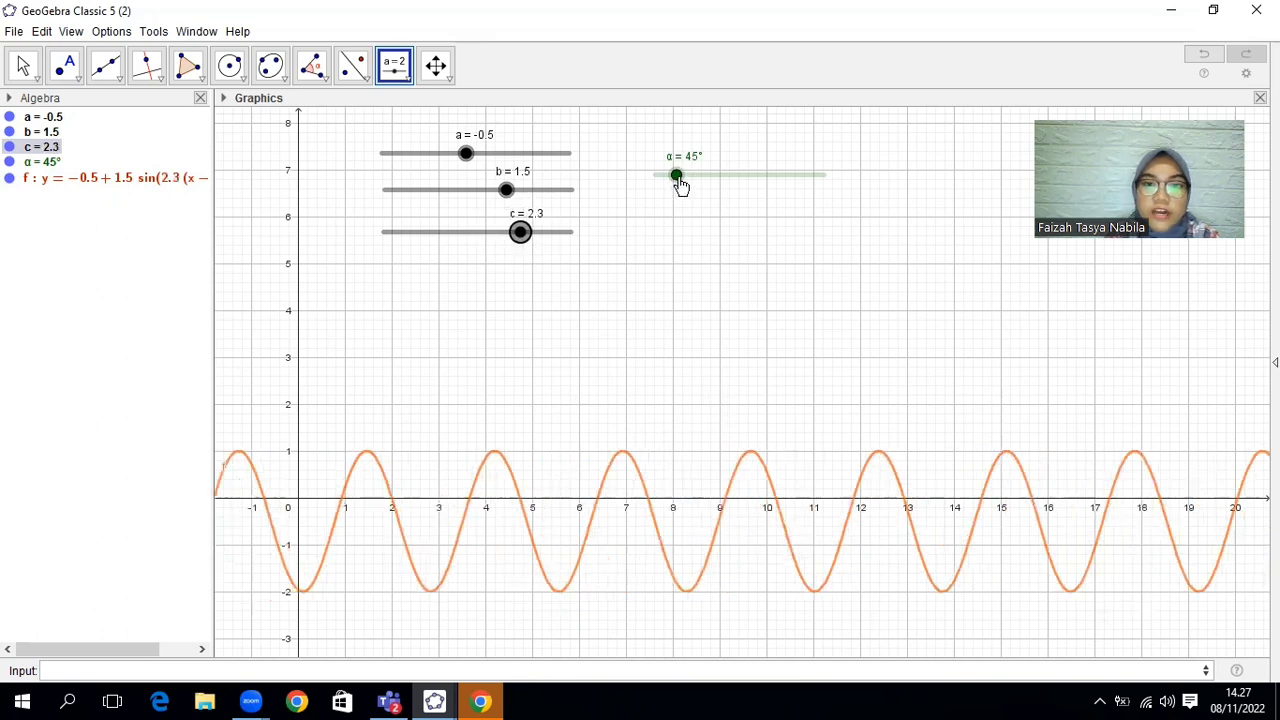
left_click_drag(680, 187, 731, 185)
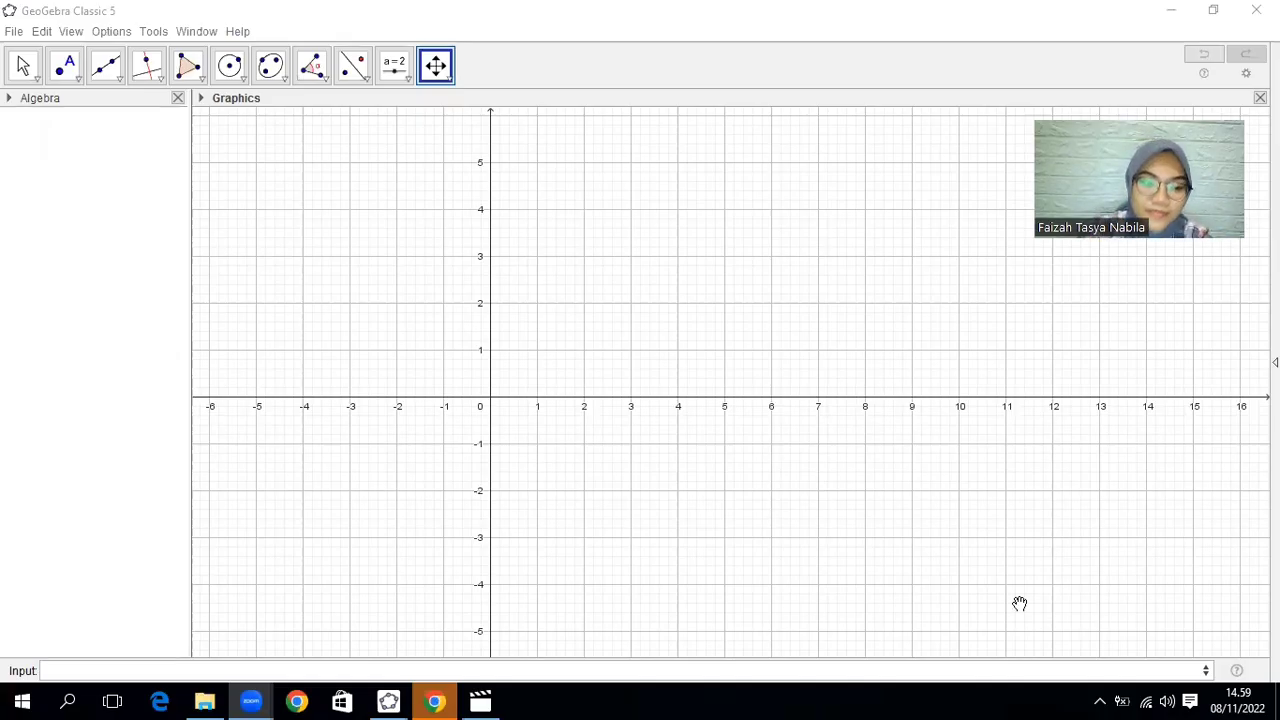
Plot the parabola y = x^2 +2x+1 in the empty GeoGebra Classic 5 window.
left_click(517, 671)
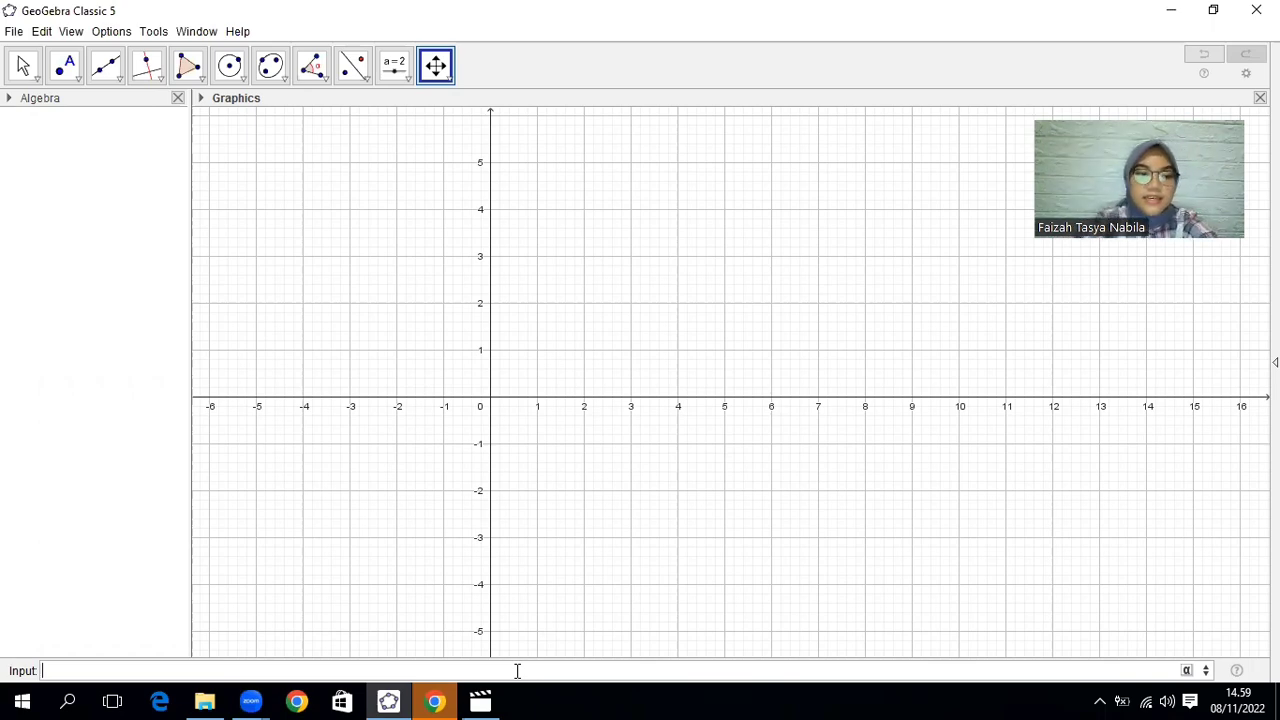
type("y")
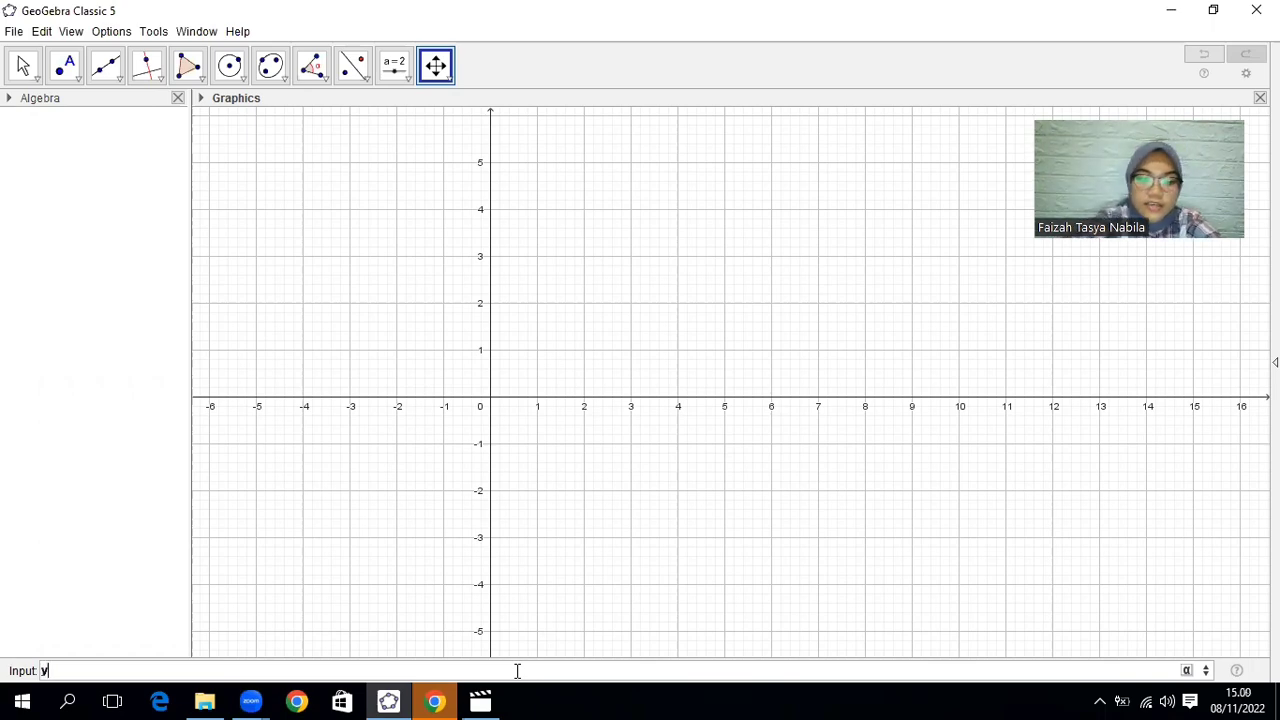
type(" = x^2")
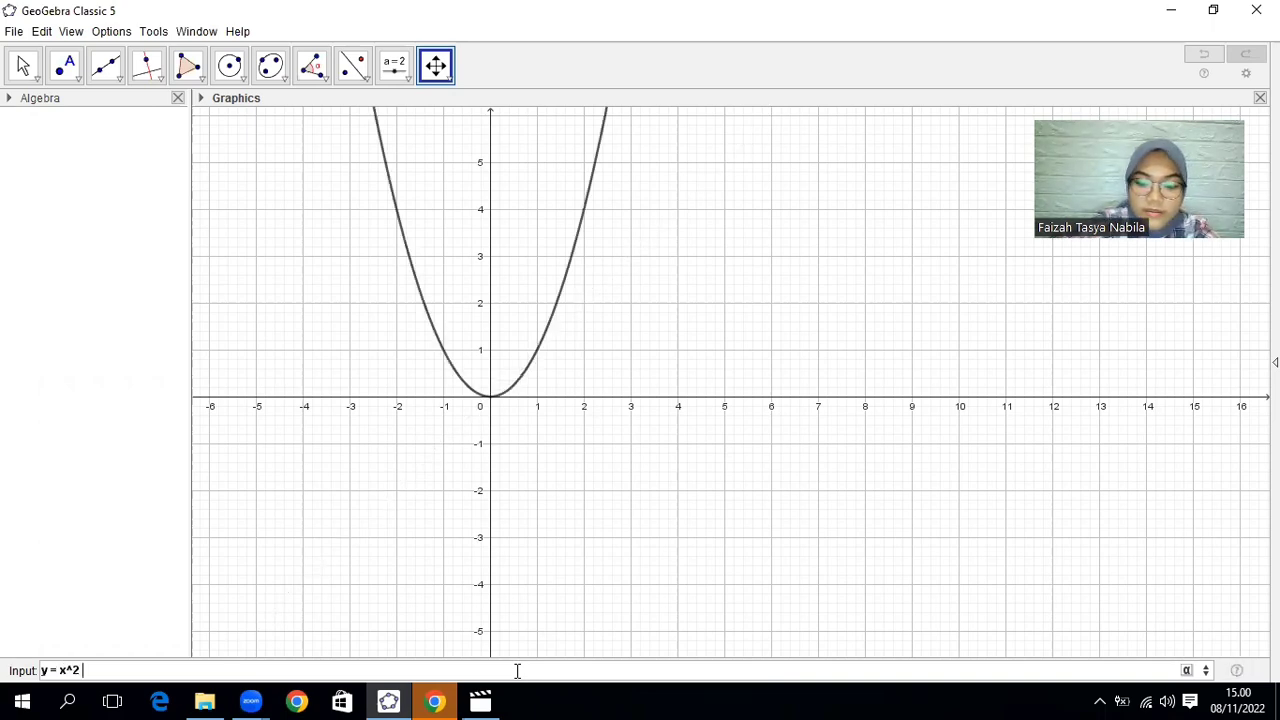
type(" +2x+")
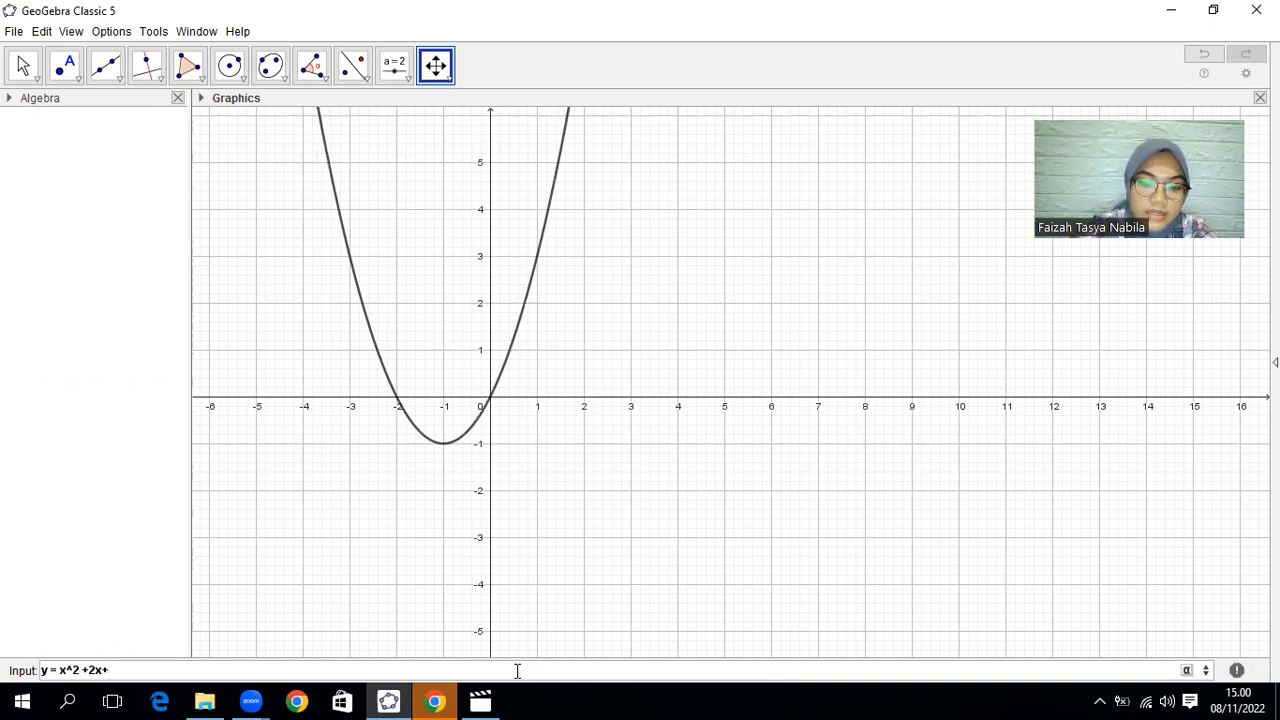
type("1")
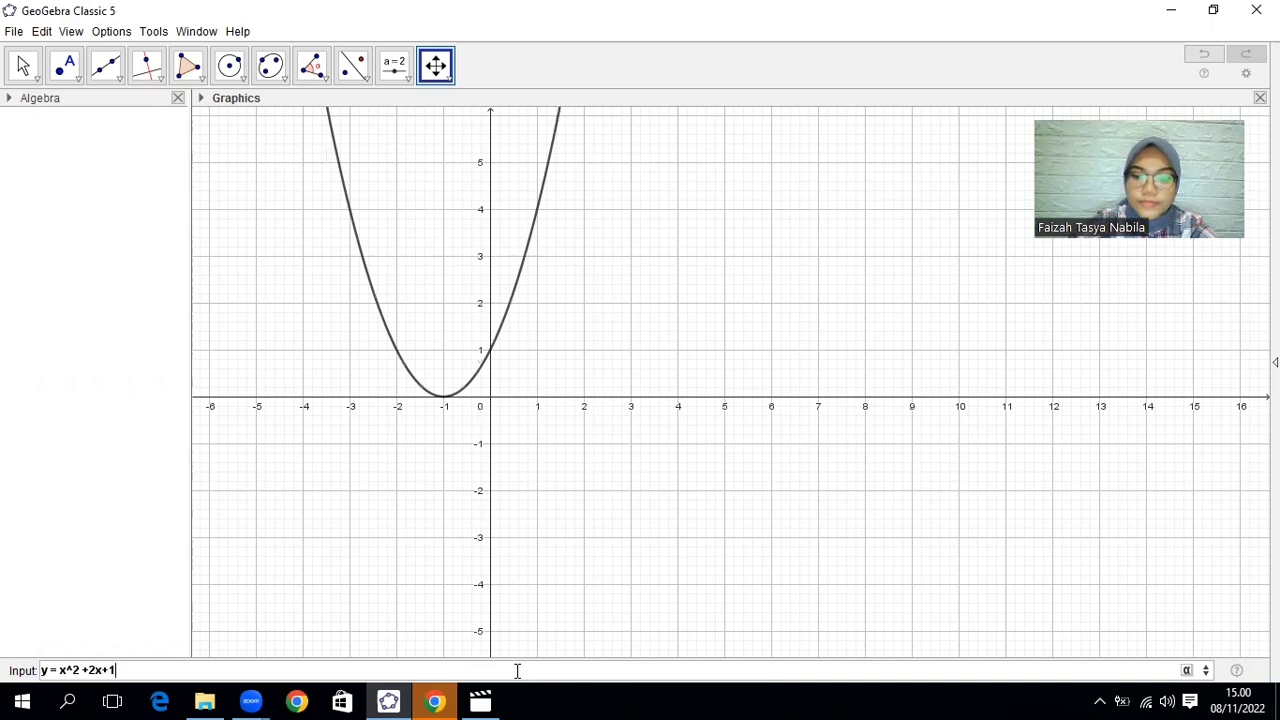
key("Return")
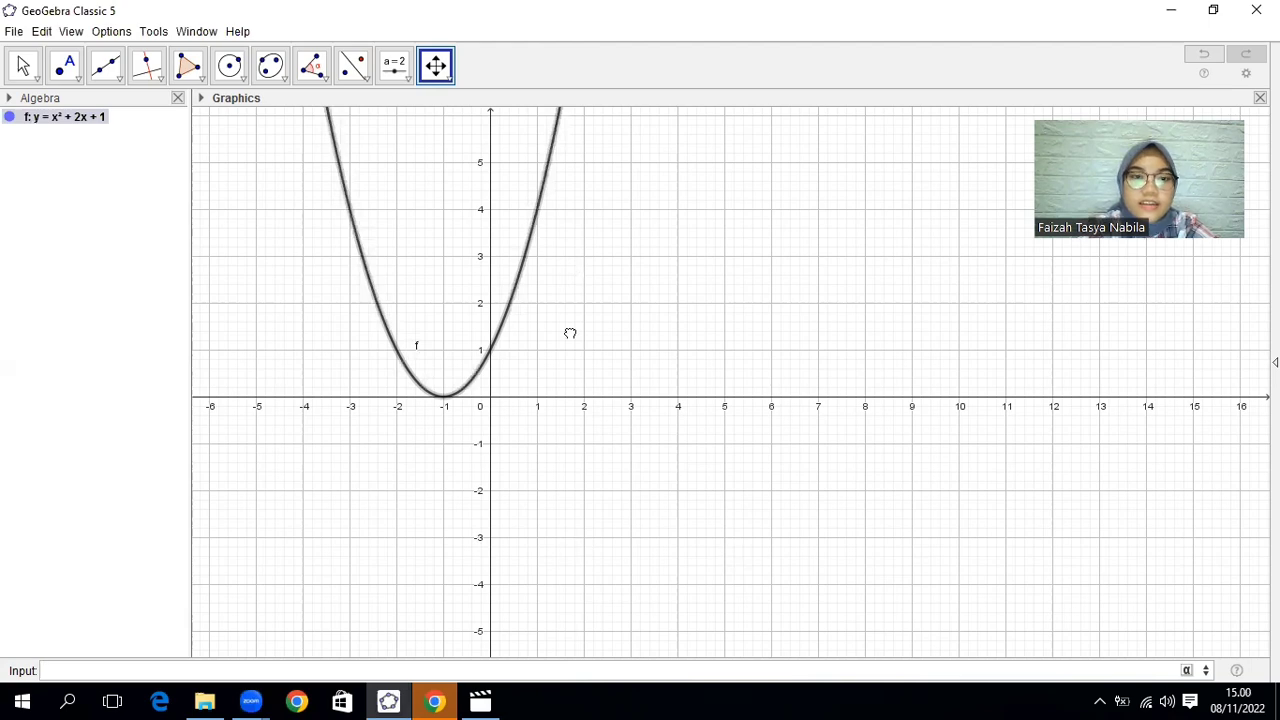
Write an Integral command for the parabola f with start x-value 0 and end x-value 2.
left_click_drag(570, 333, 570, 372)
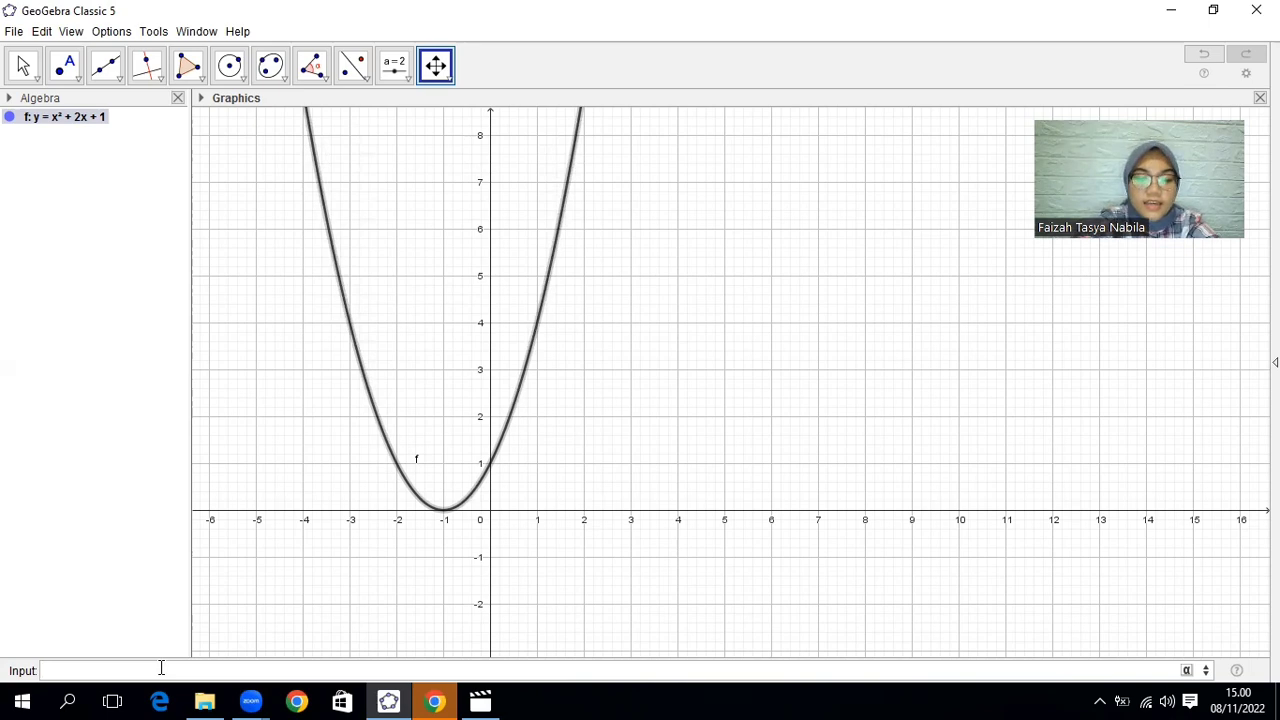
type("integr")
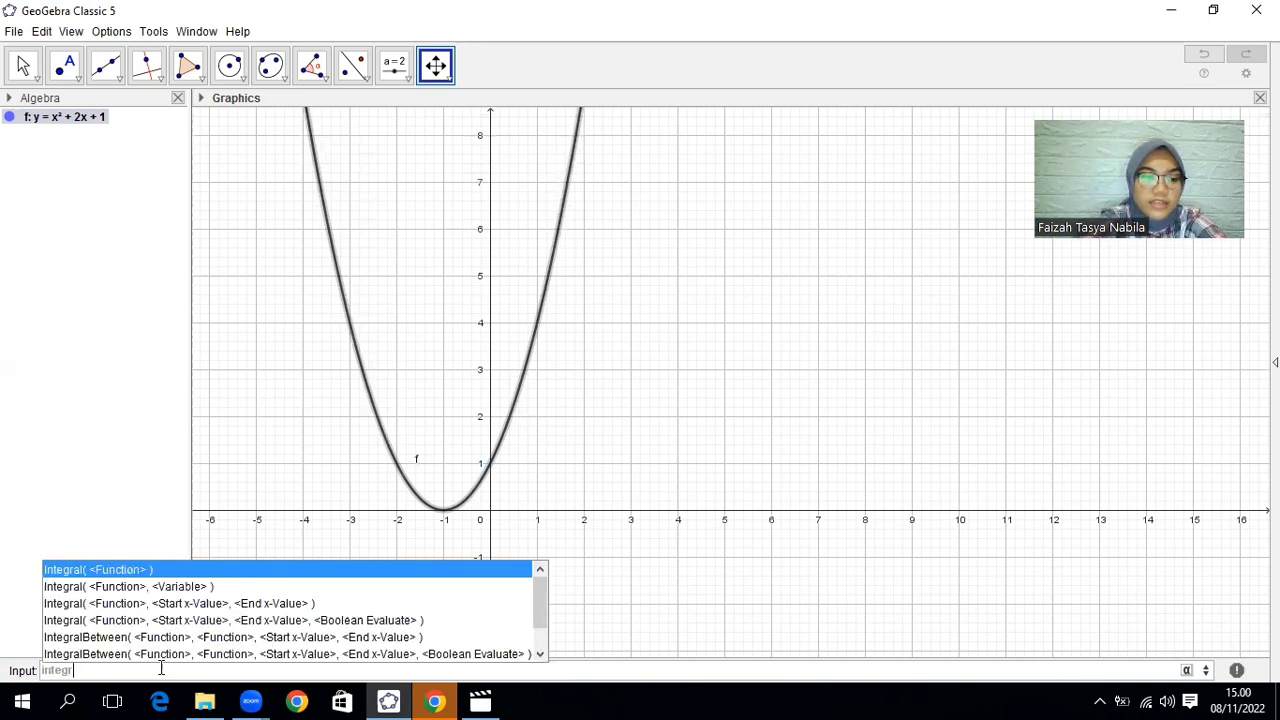
type("al(")
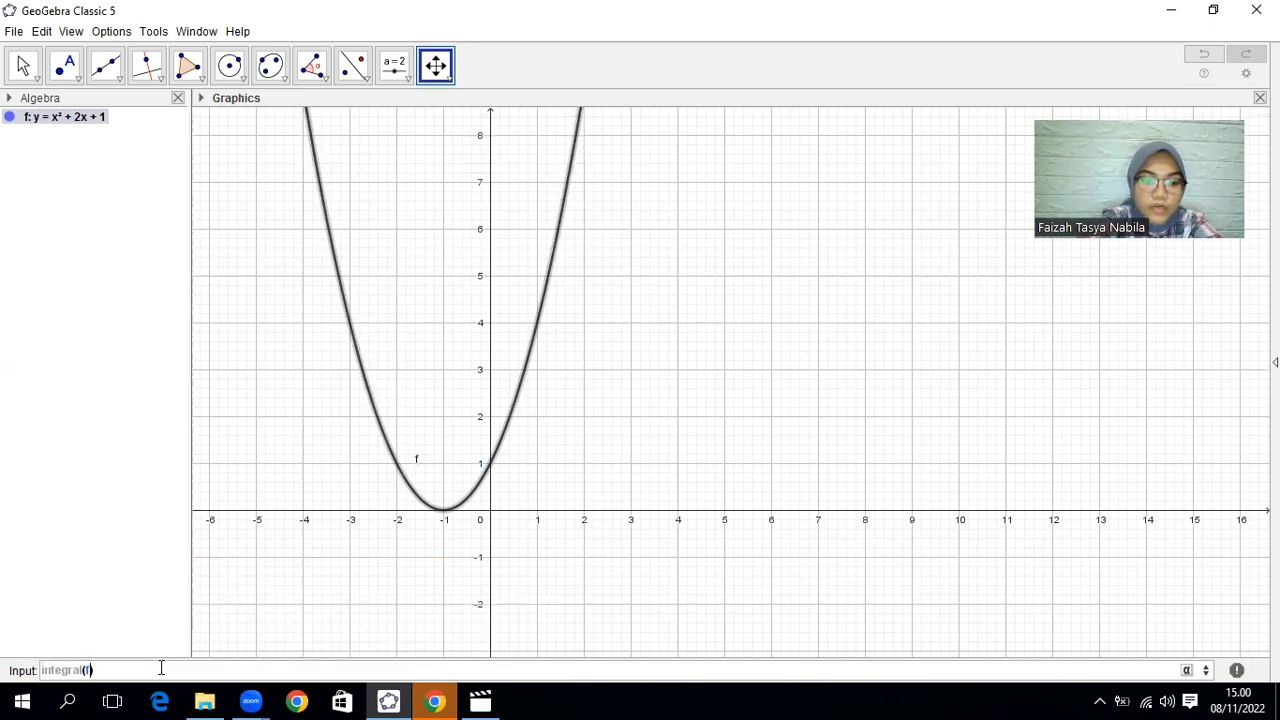
type("f")
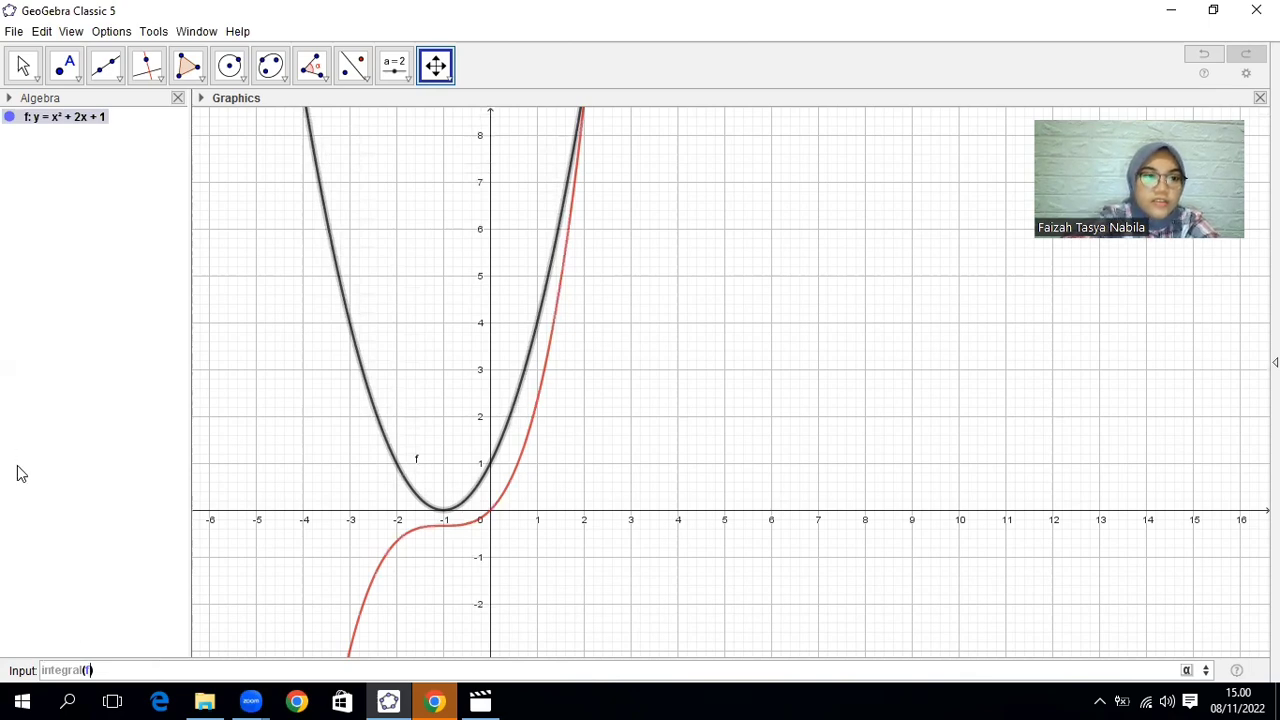
type(",")
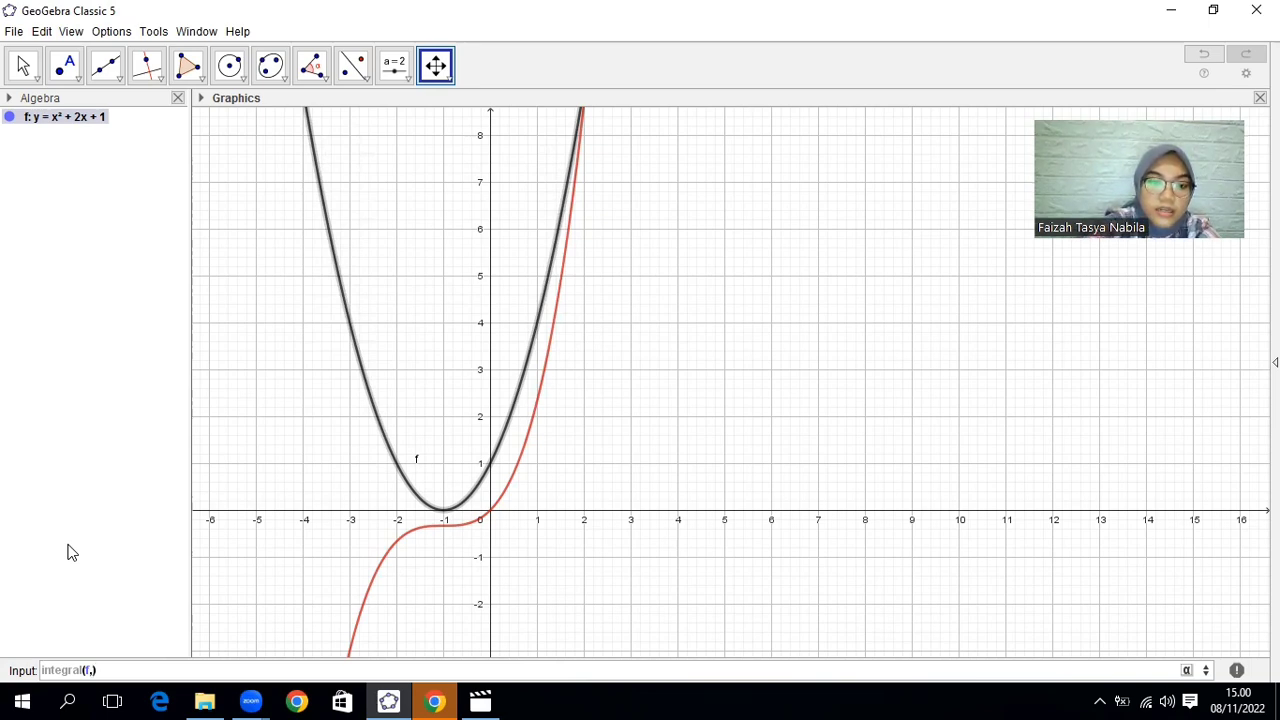
type("0")
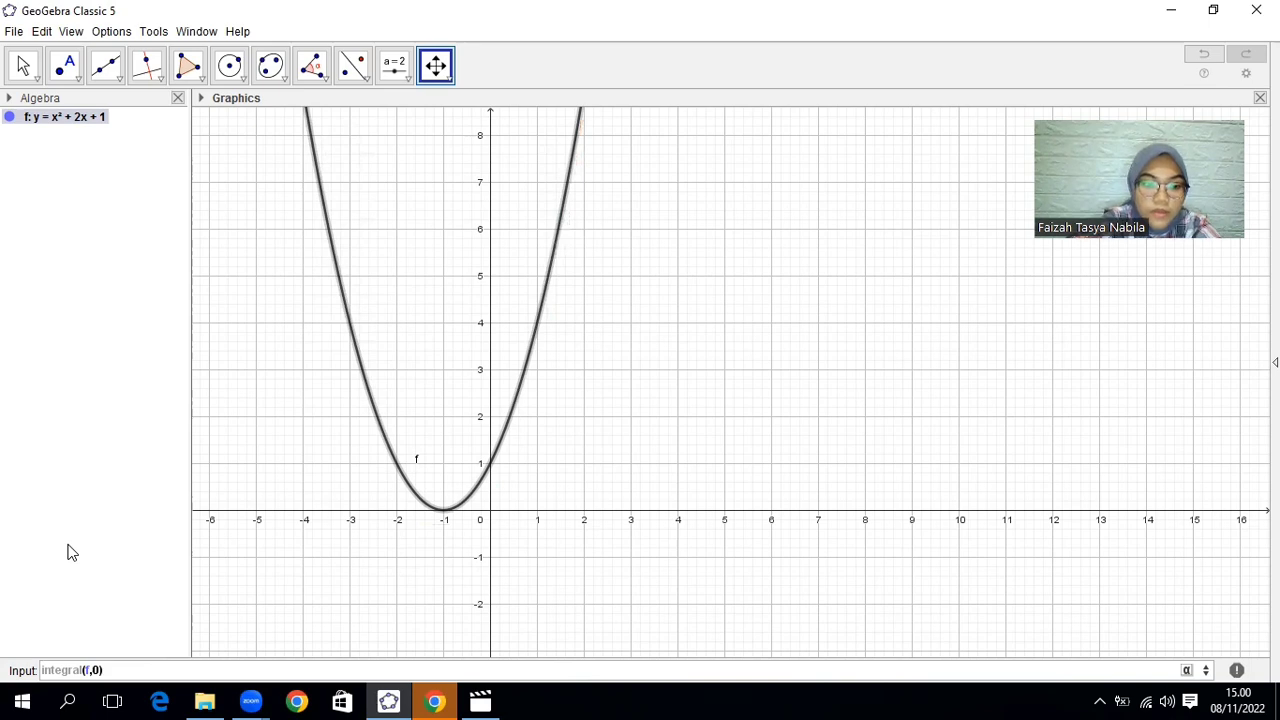
type(",")
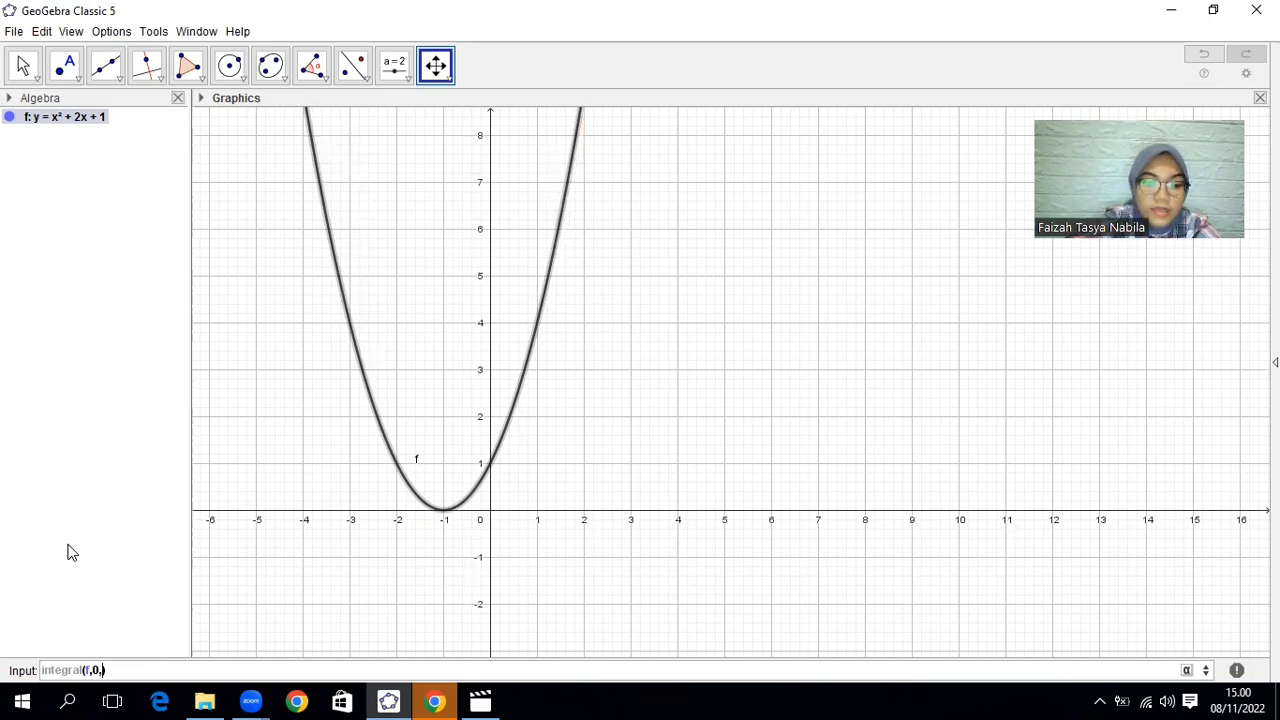
type("2")
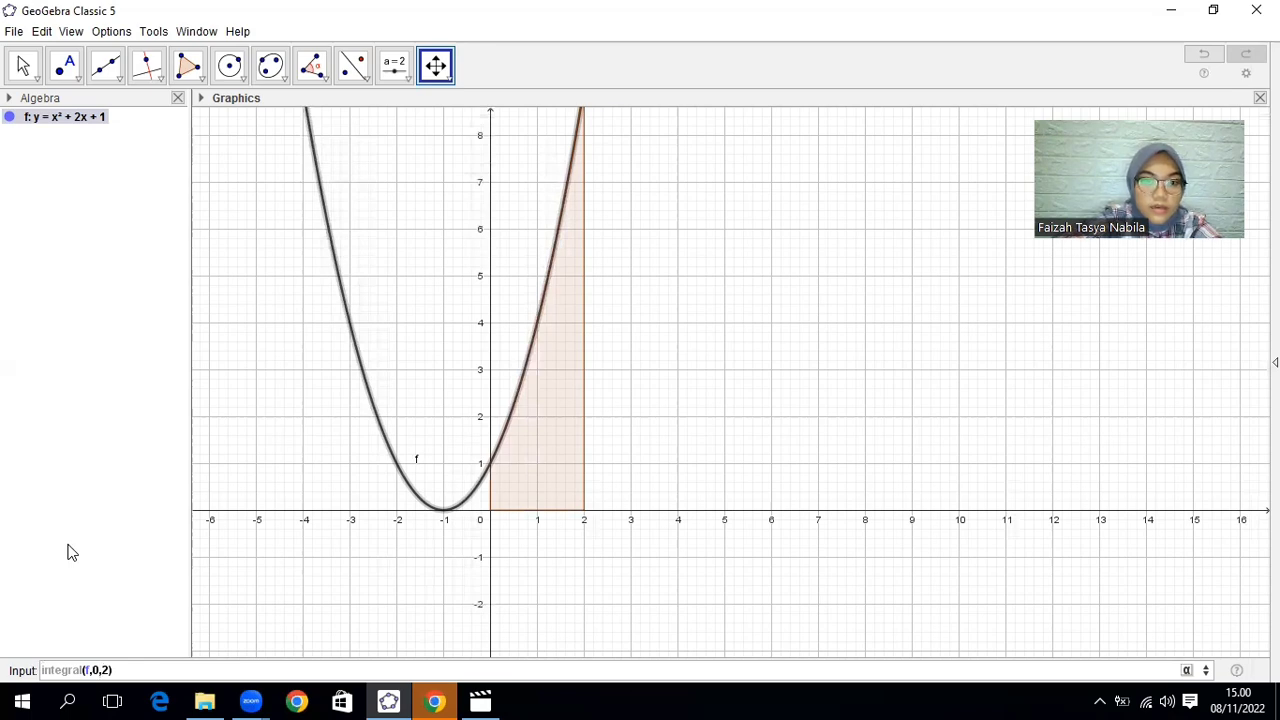
Try 5, 3 and 4 as the start x-value in the Integral command of f.
key("BackSpace")
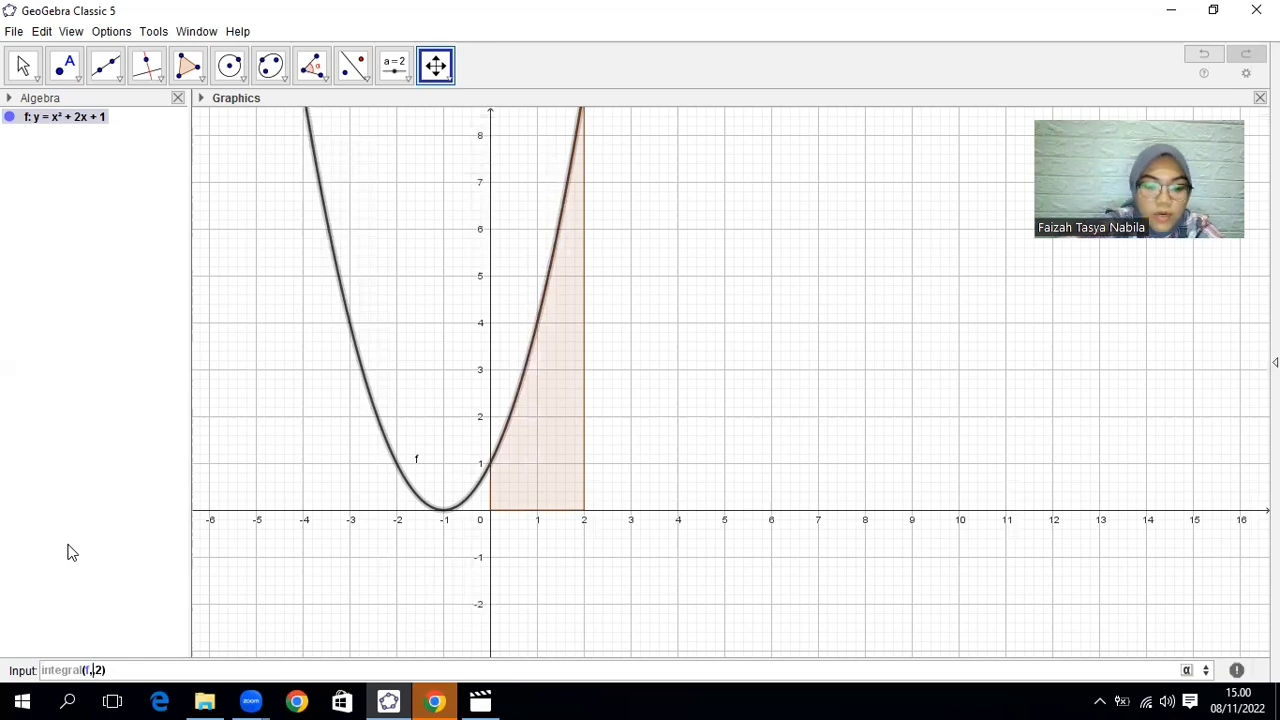
type("5,")
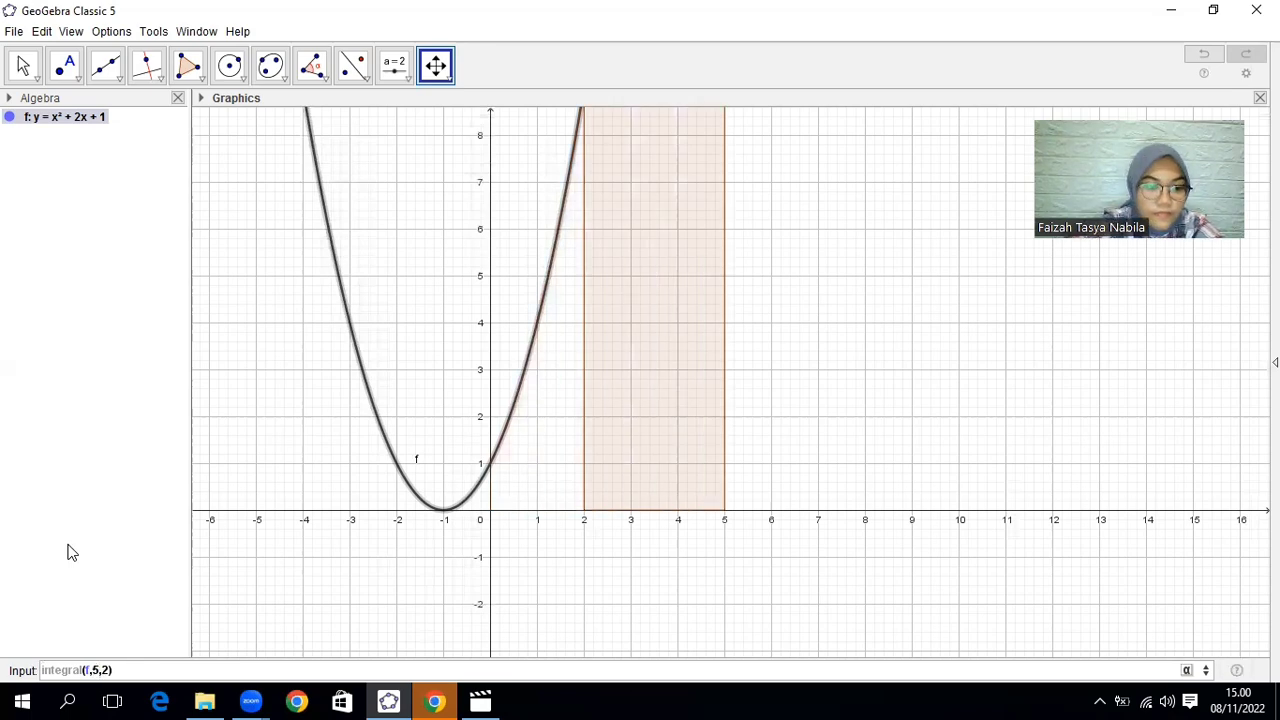
key("BackSpace")
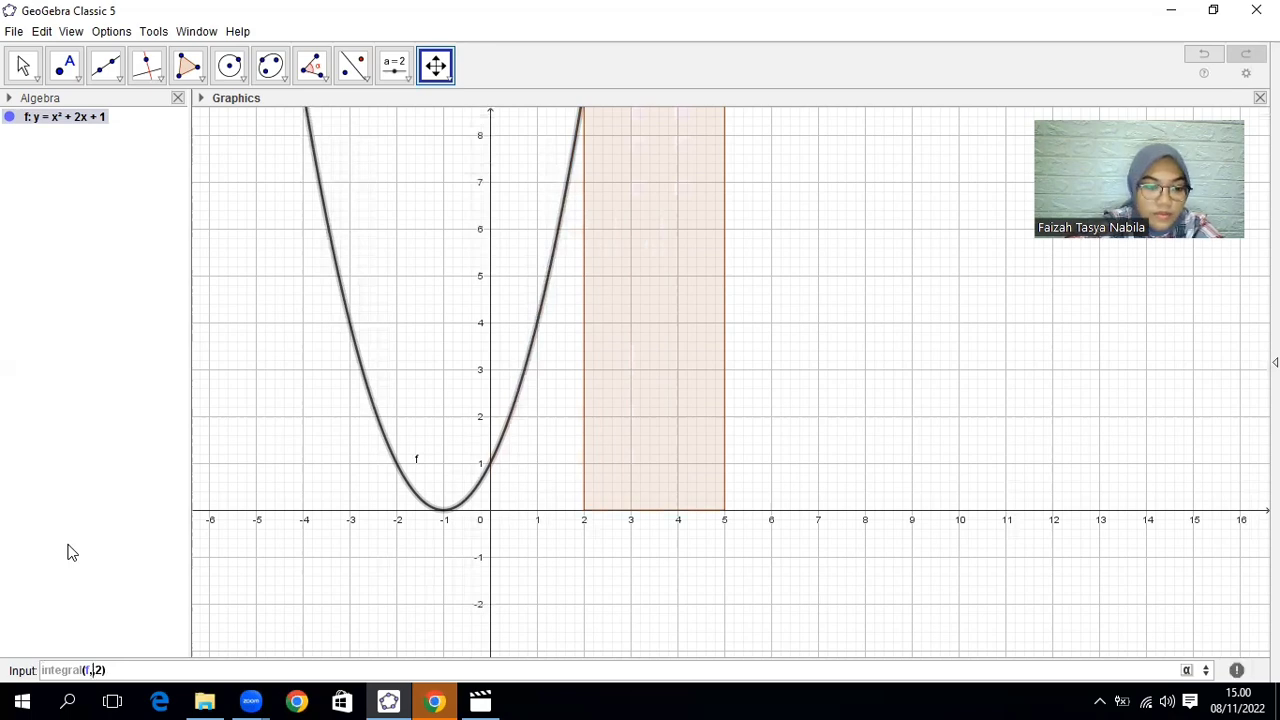
type("3")
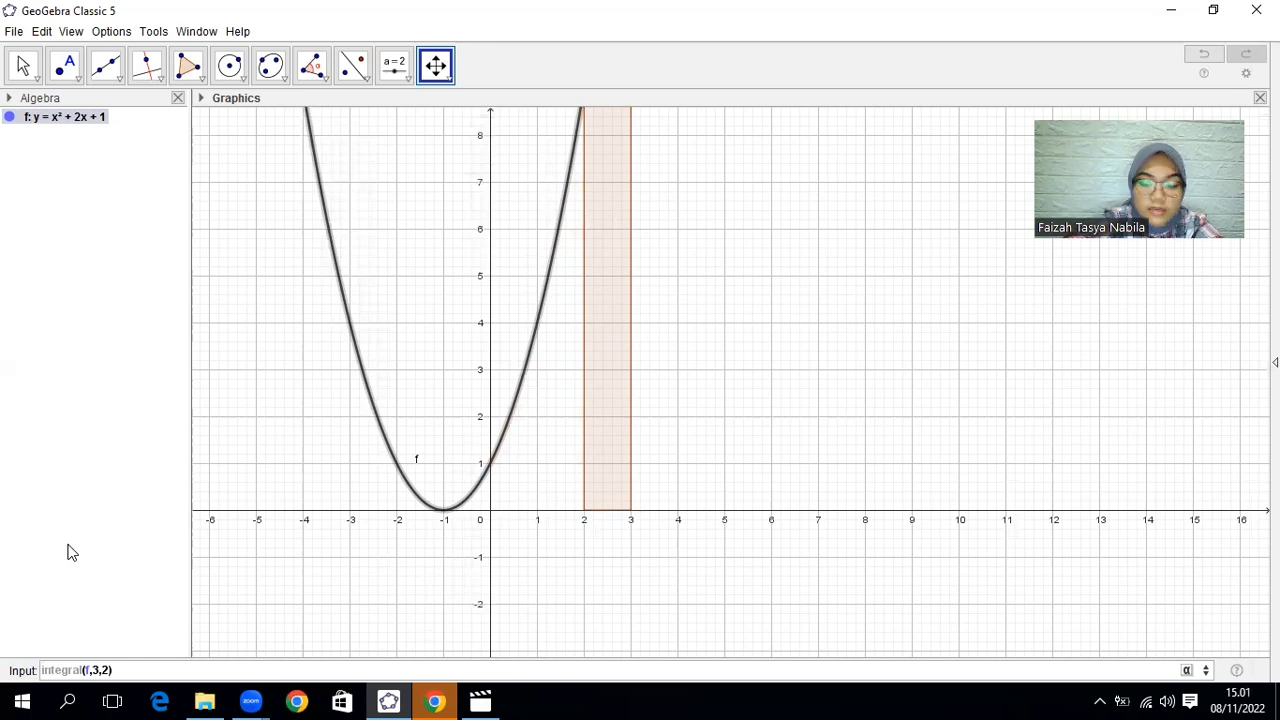
key("BackSpace")
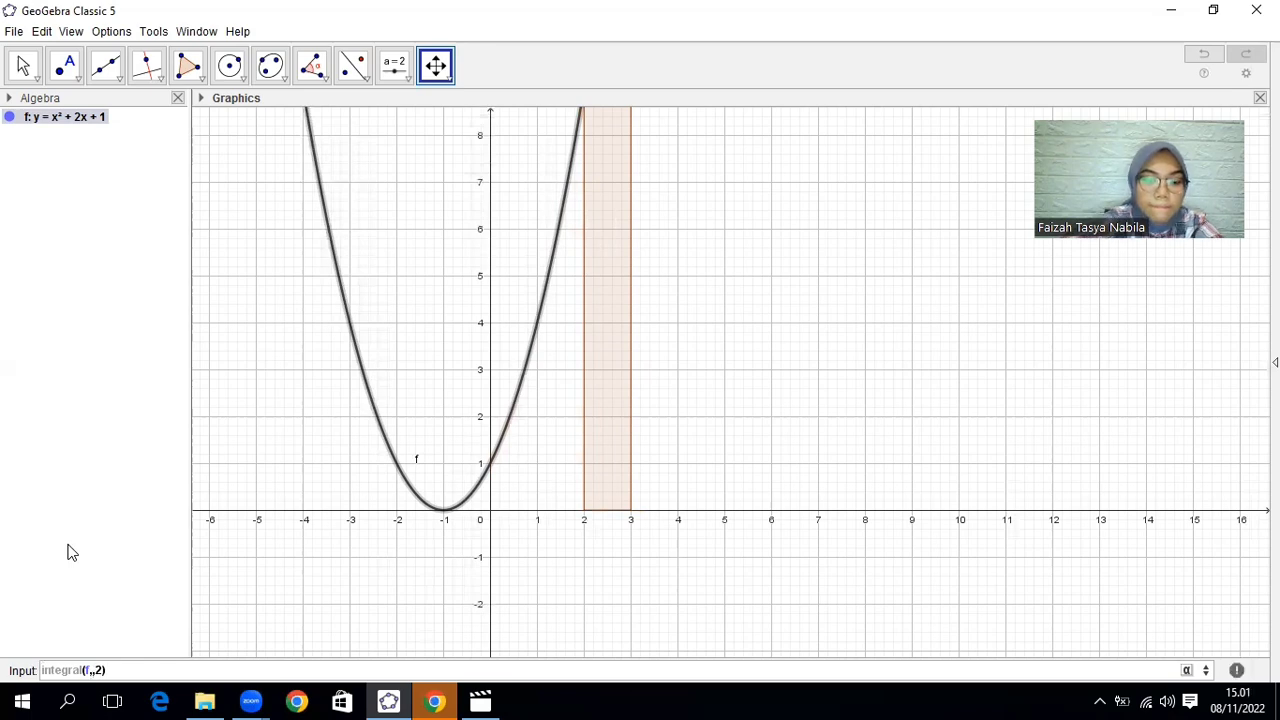
type("4")
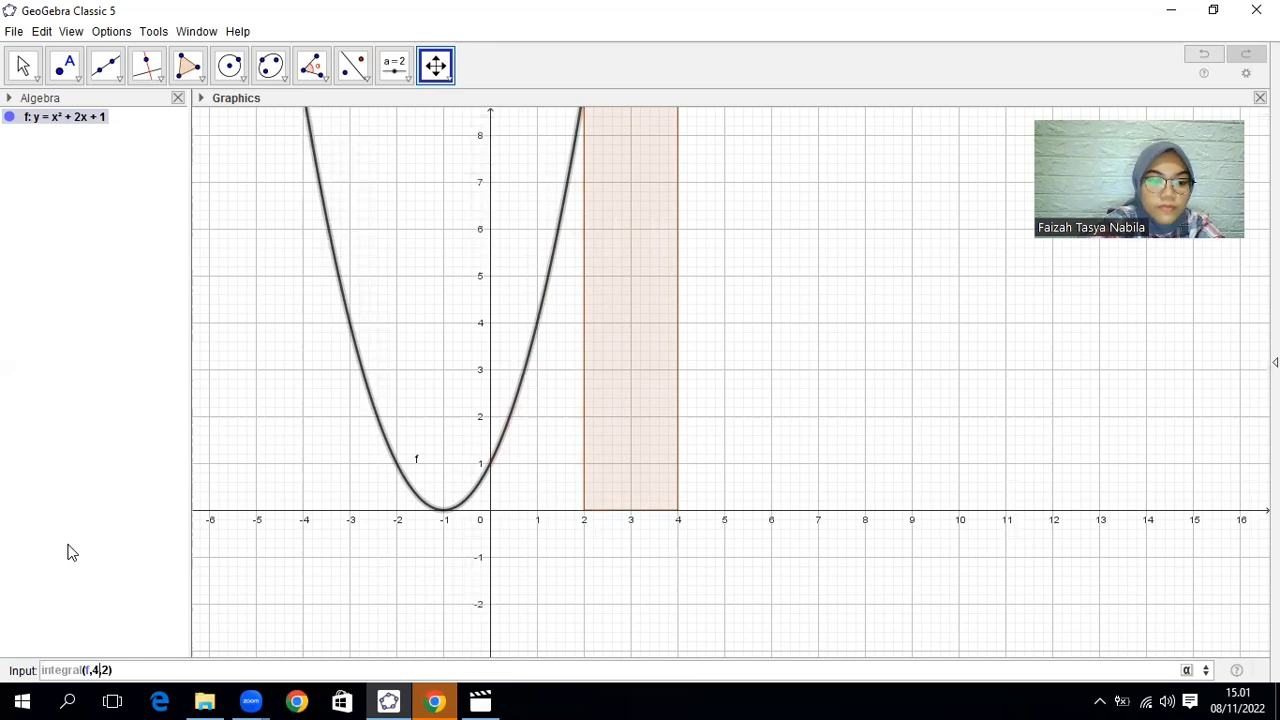
Set the Integral command's start x-value to 2 and end x-value to 5, and create the integral of f.
key("BackSpace")
type("2")
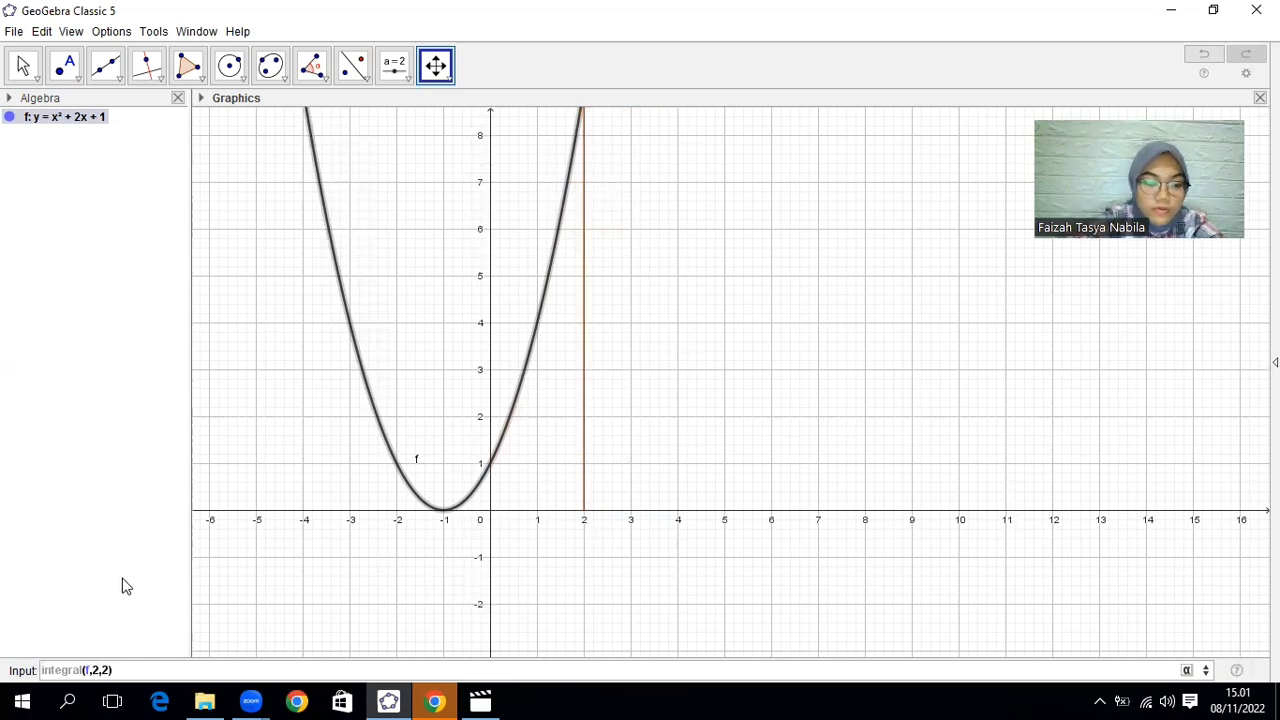
key("BackSpace")
type("5")
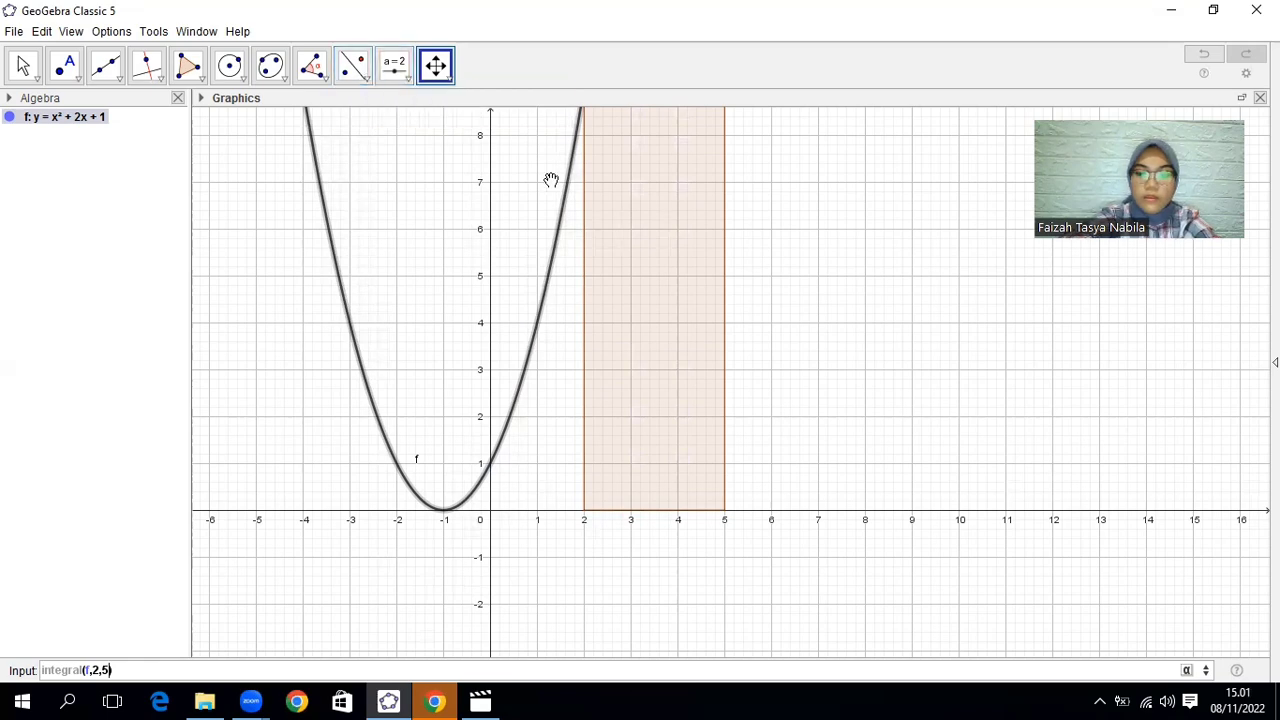
key("Return")
Examine the whole shaded area under the parabola between x = 2 and x = 5, up to its highest point.
left_click(436, 65)
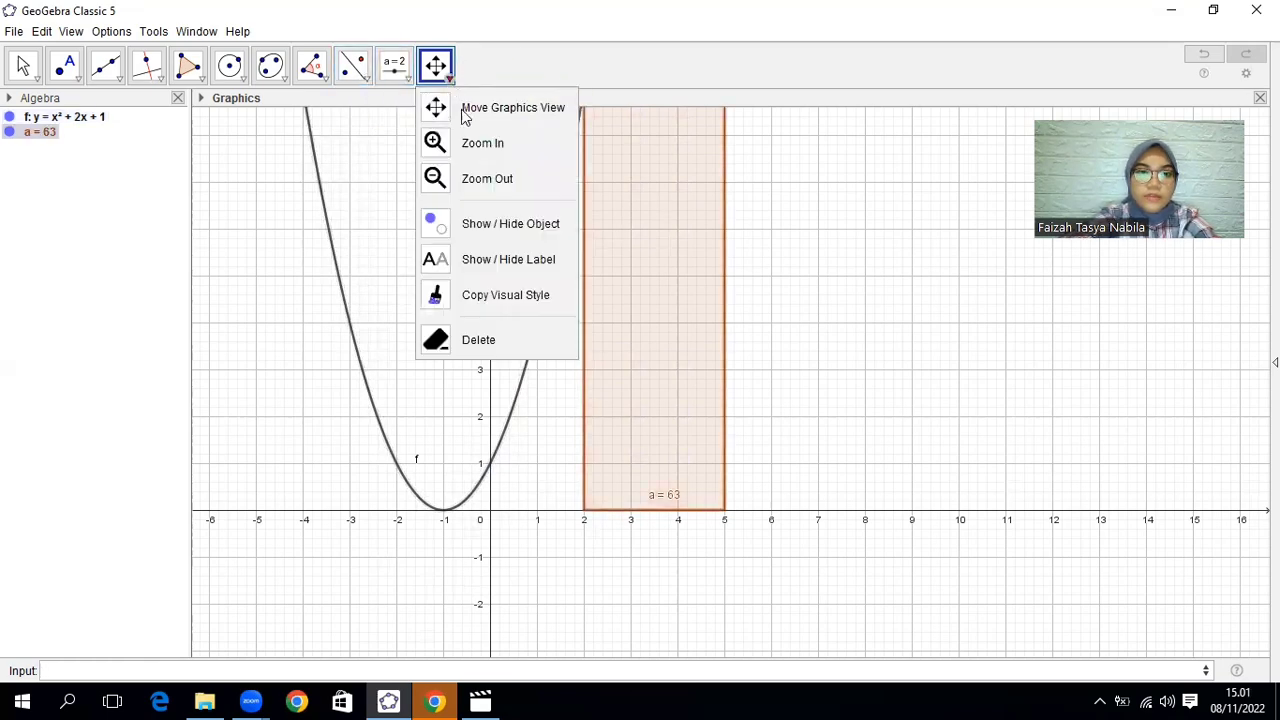
left_click(468, 177)
left_click(764, 294)
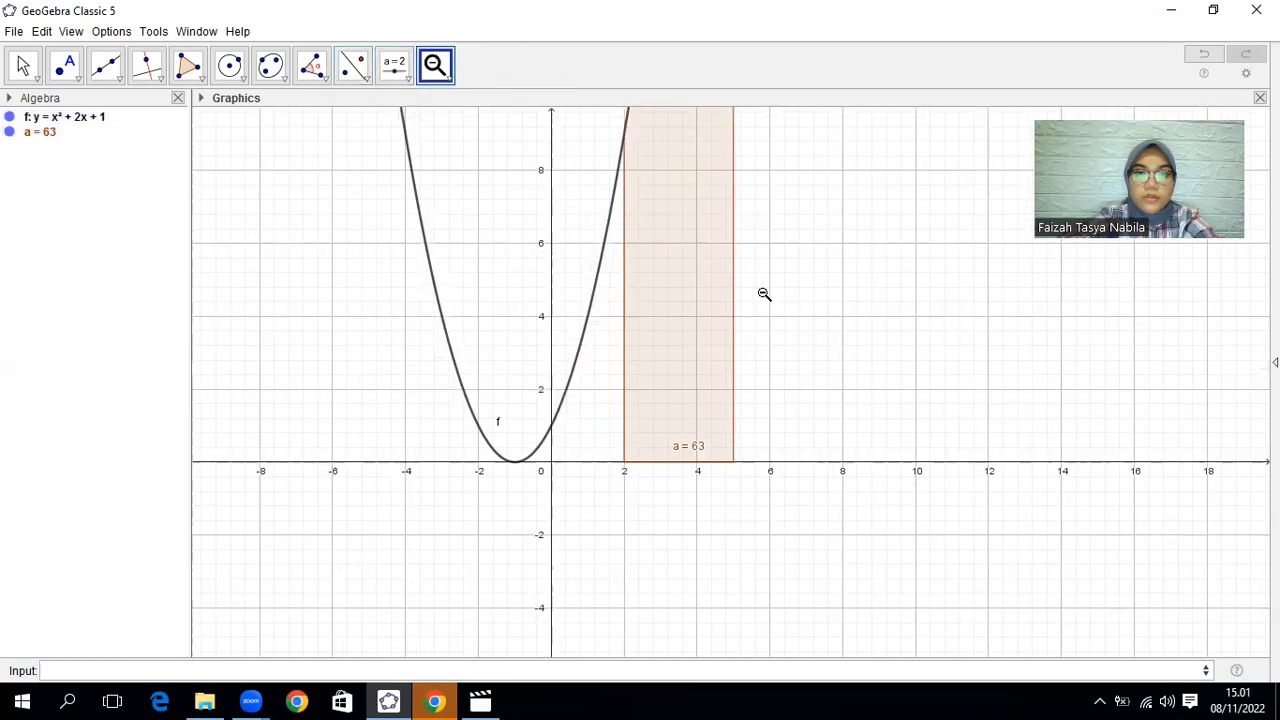
left_click(764, 294)
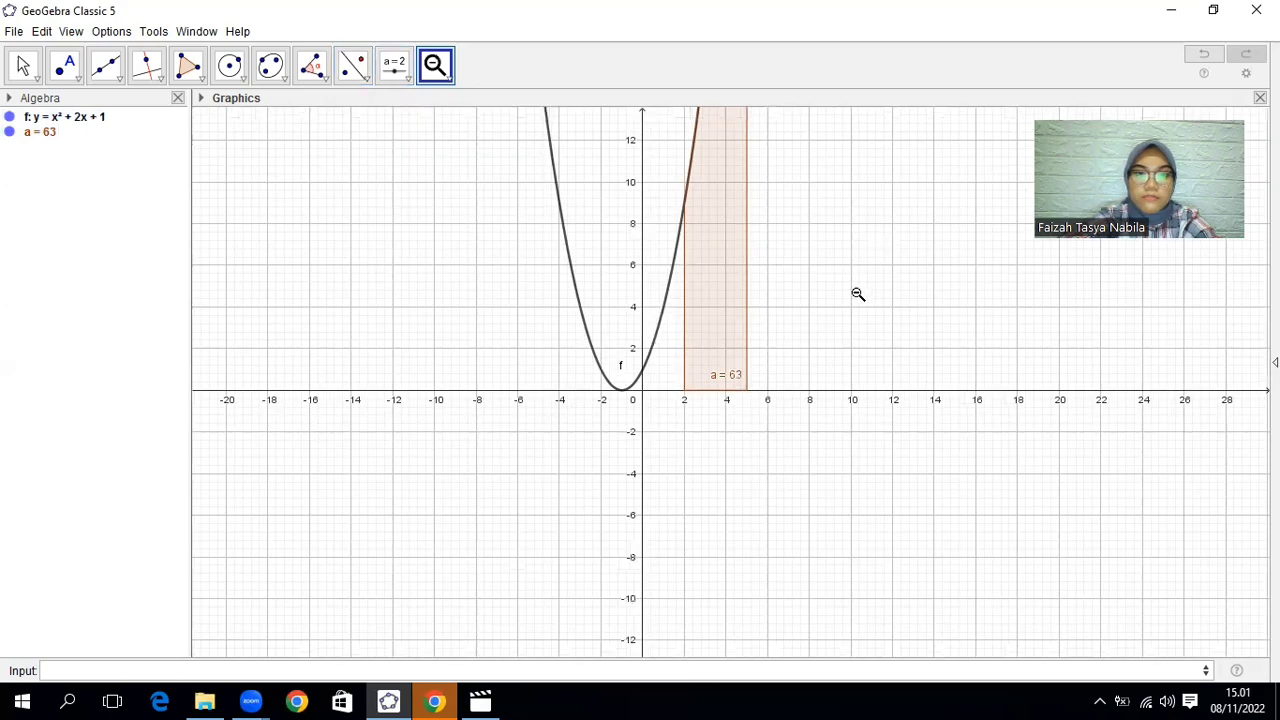
left_click(455, 78)
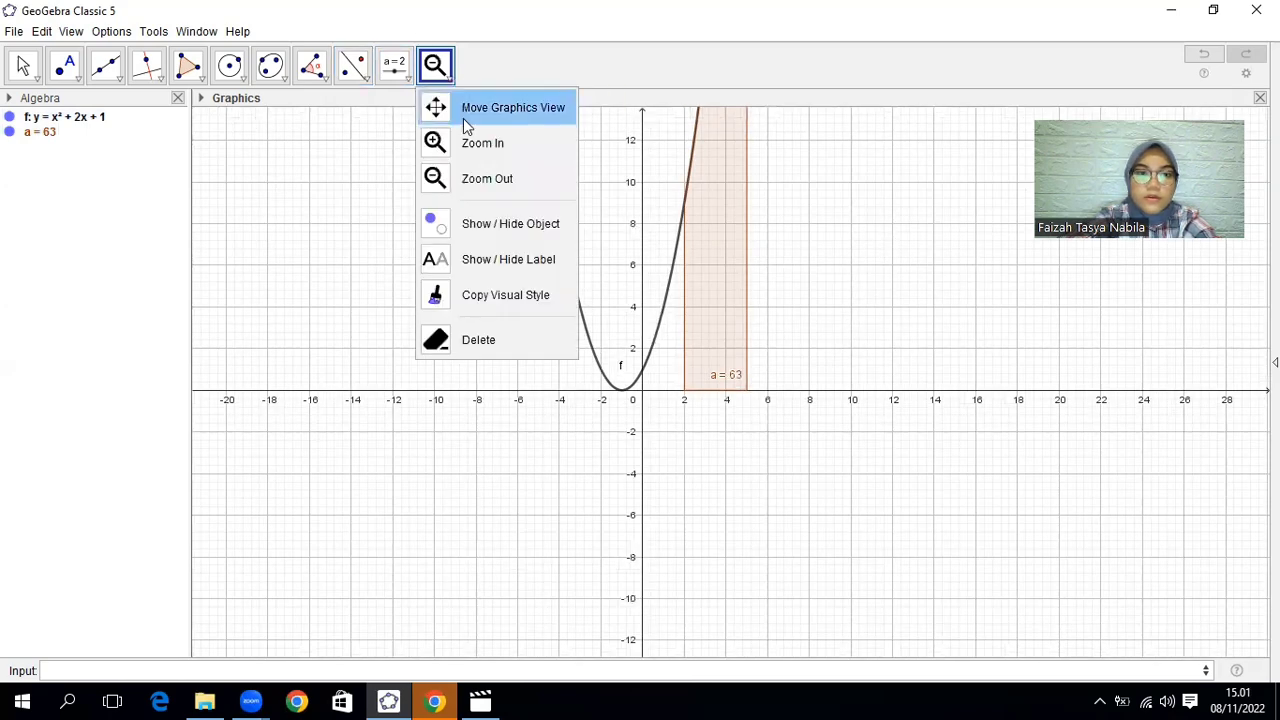
left_click(463, 116)
left_click_drag(726, 330, 712, 348)
mouse_move(690, 396)
left_mouse_down()
mouse_move(660, 429)
mouse_move(596, 651)
mouse_move(686, 406)
left_mouse_up()
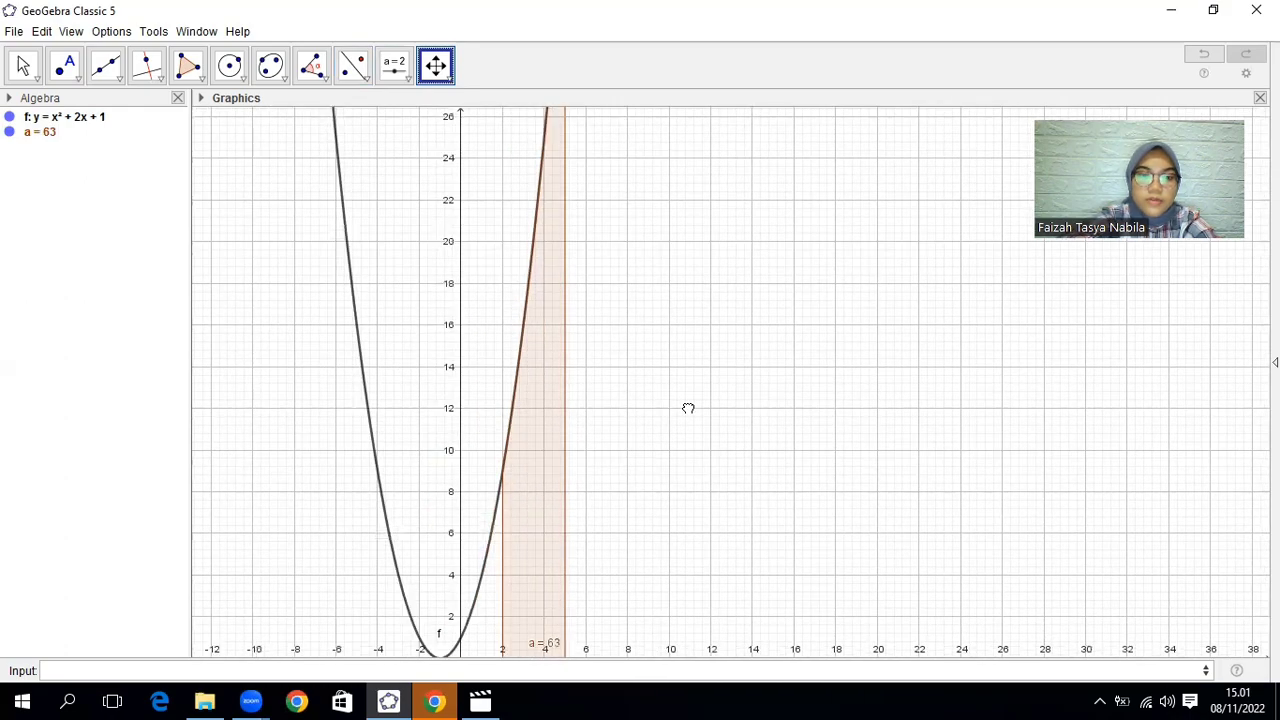
left_click(452, 79)
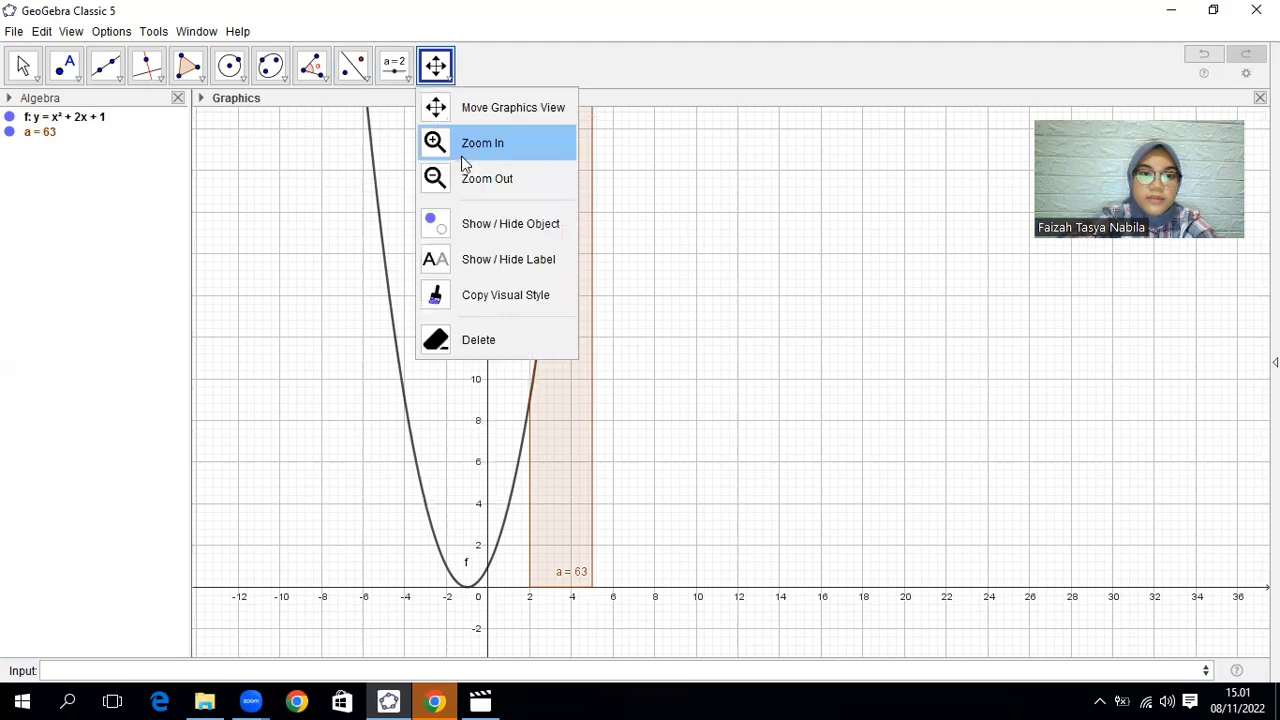
left_click(466, 175)
left_click(621, 215)
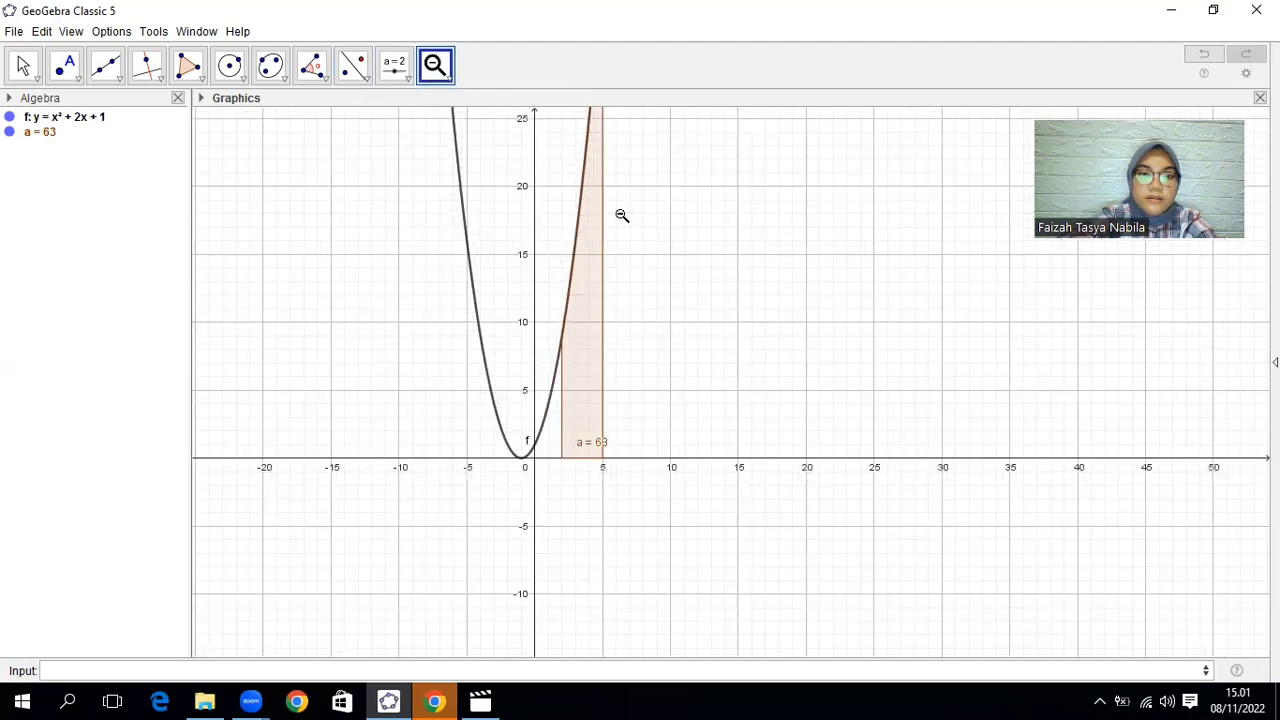
left_click(621, 215)
left_click(450, 79)
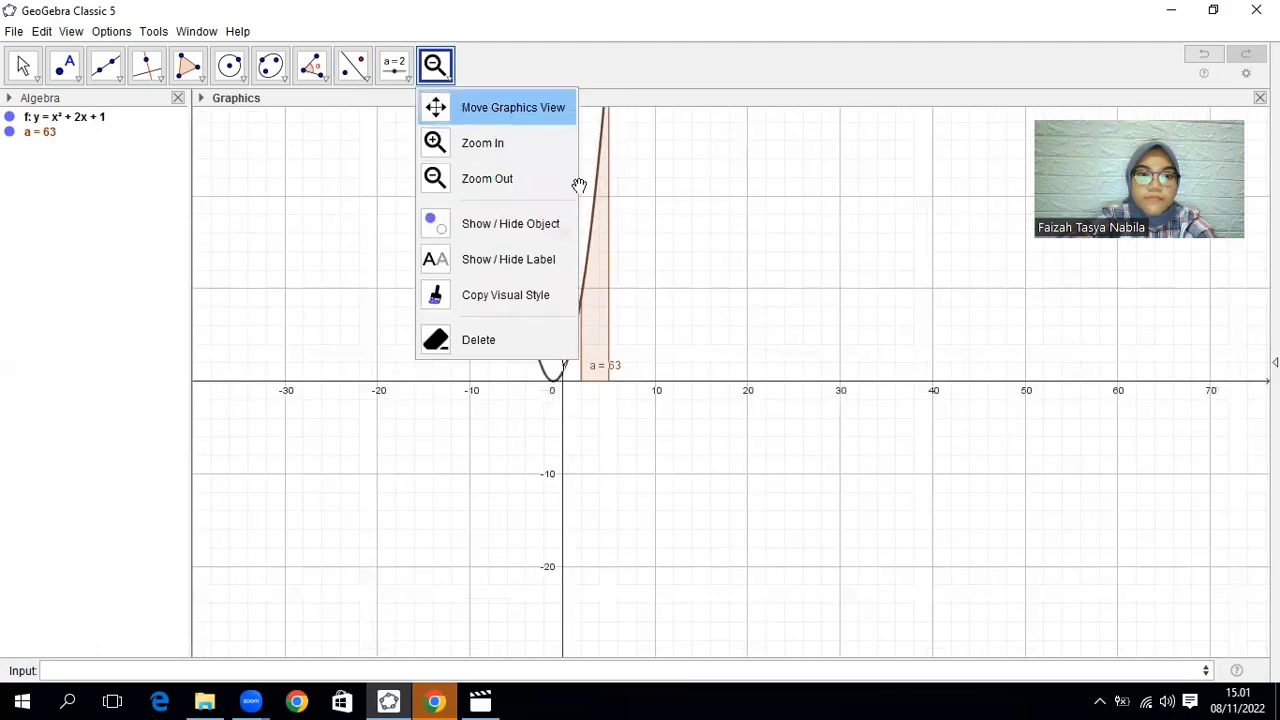
left_click(462, 107)
left_click_drag(663, 288, 624, 336)
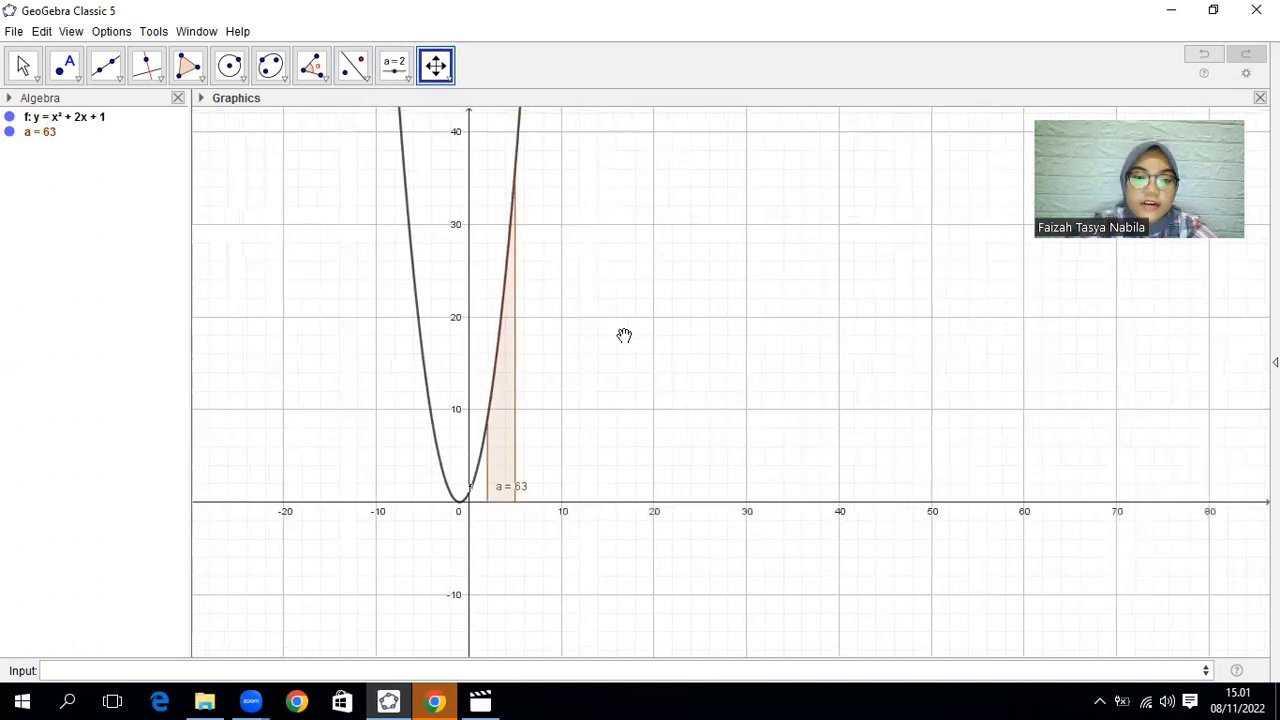
left_click(93, 664)
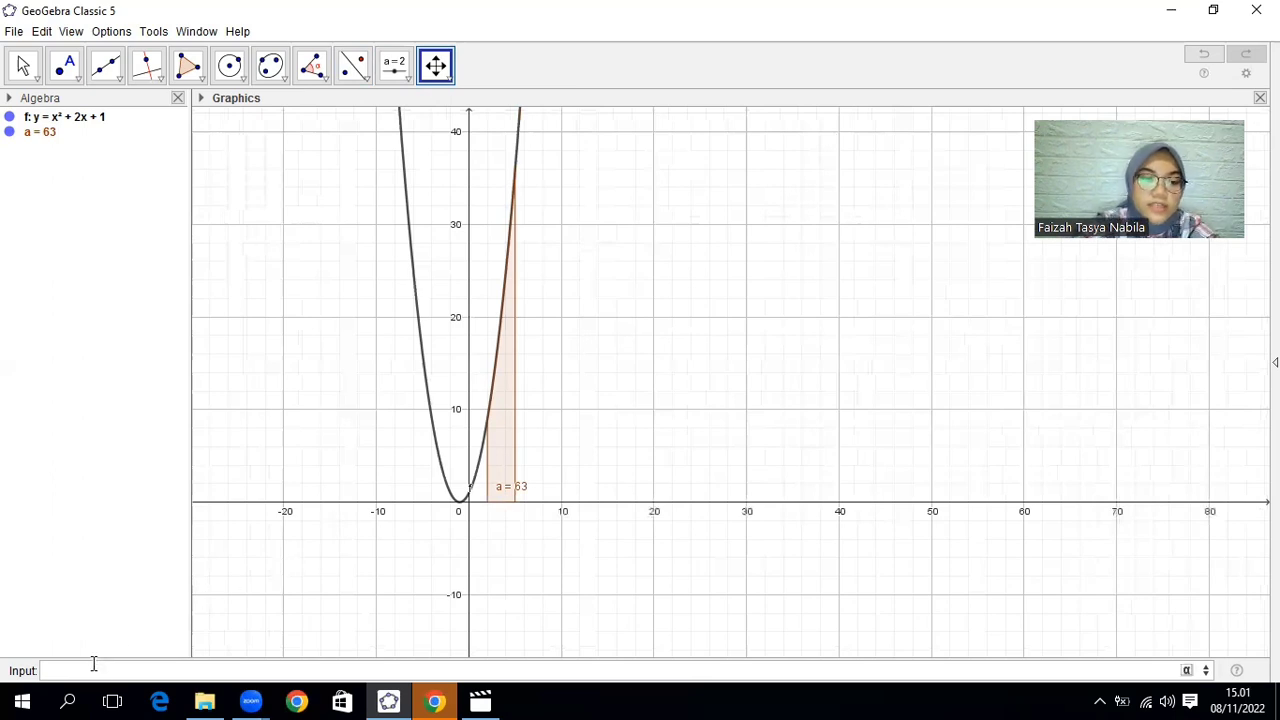
type("lower")
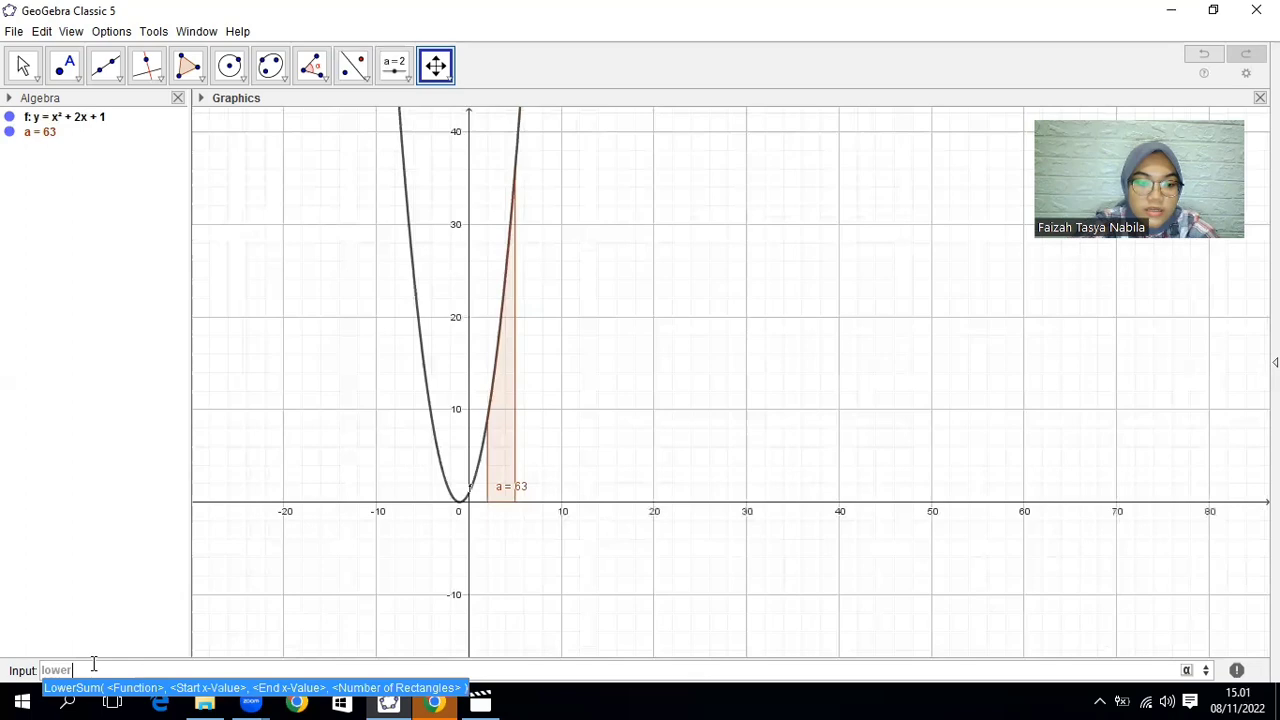
key("Escape")
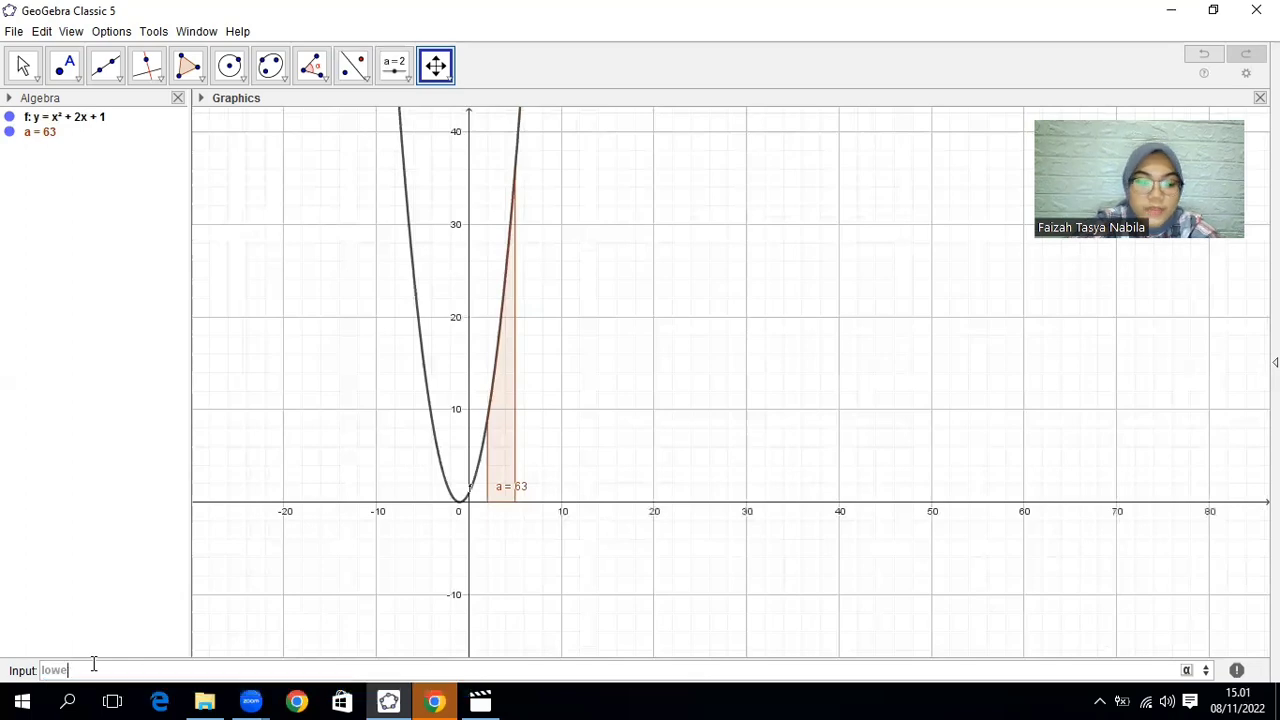
key("Escape")
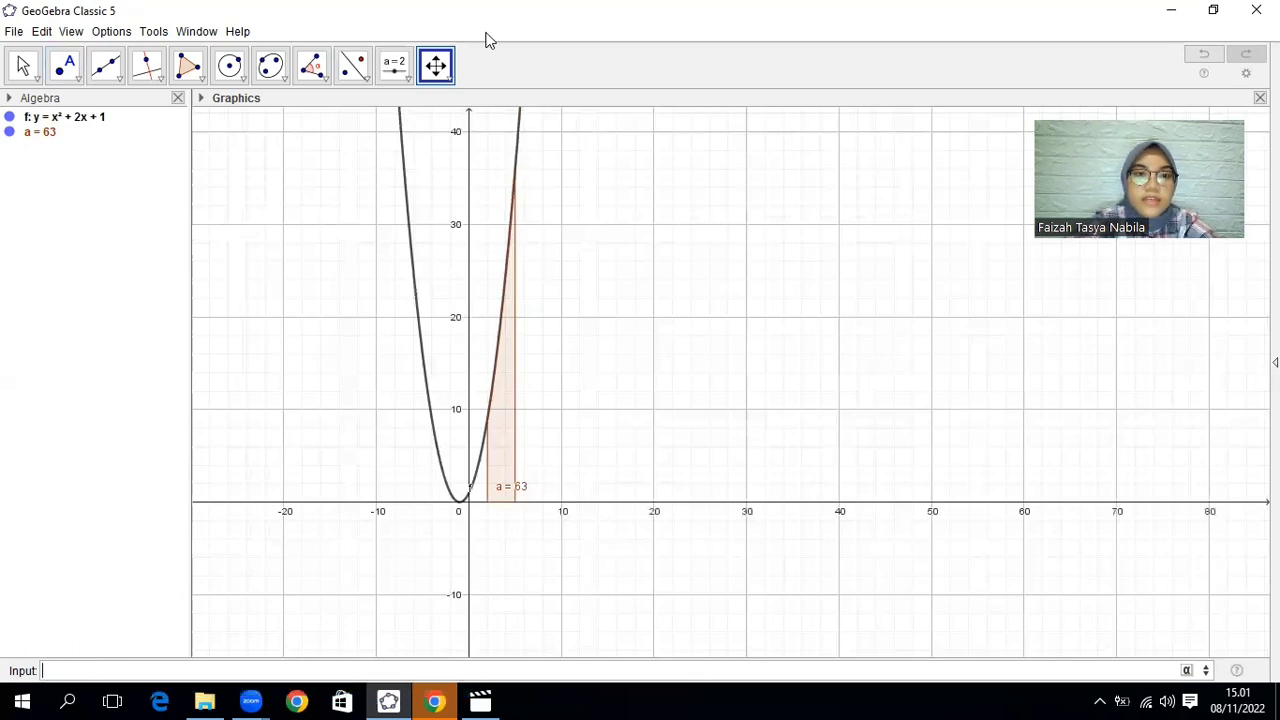
Start a new slider in the empty area beside the parabola, name it n and make it an integer slider.
left_click(396, 68)
left_click(403, 77)
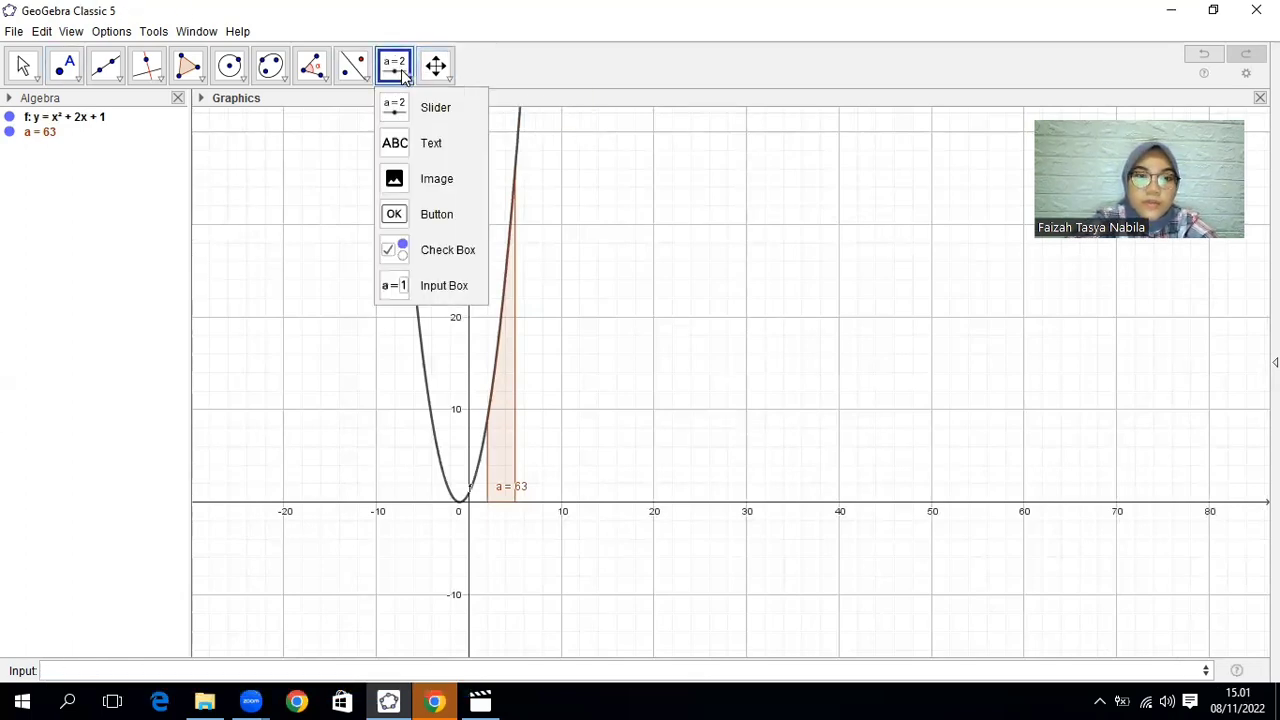
left_click(404, 107)
left_click(666, 203)
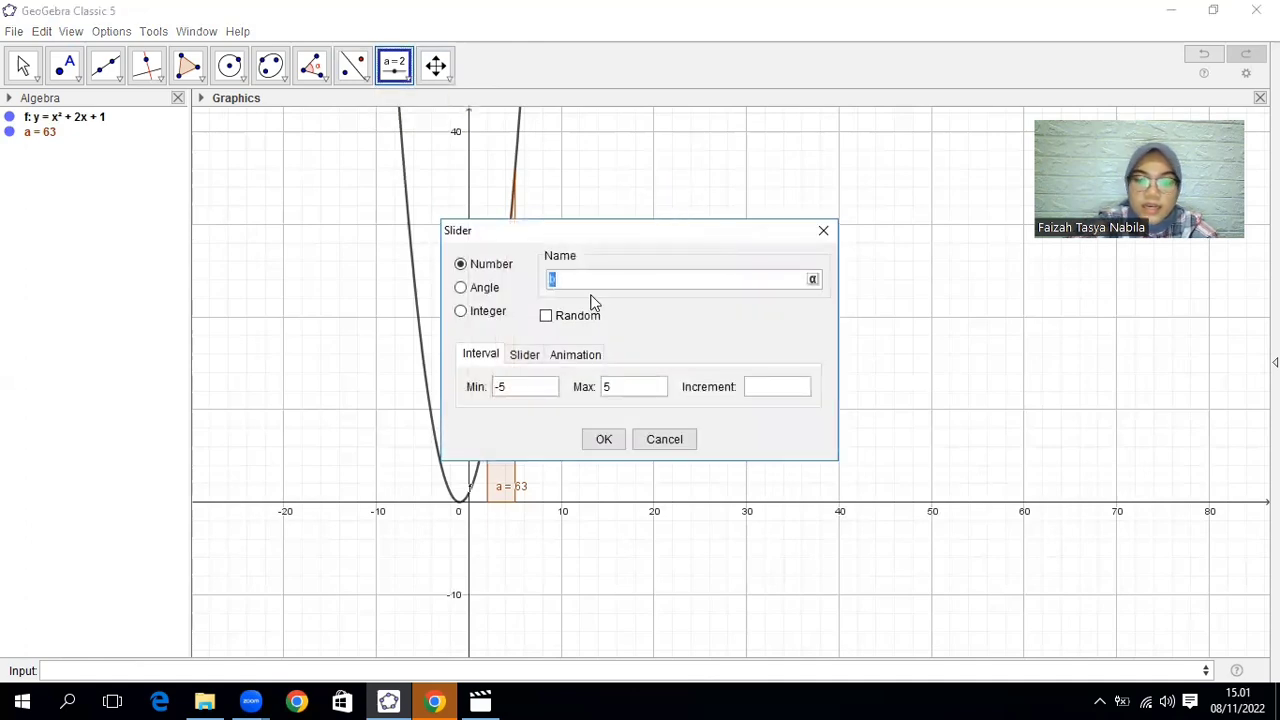
key("BackSpace")
type("n")
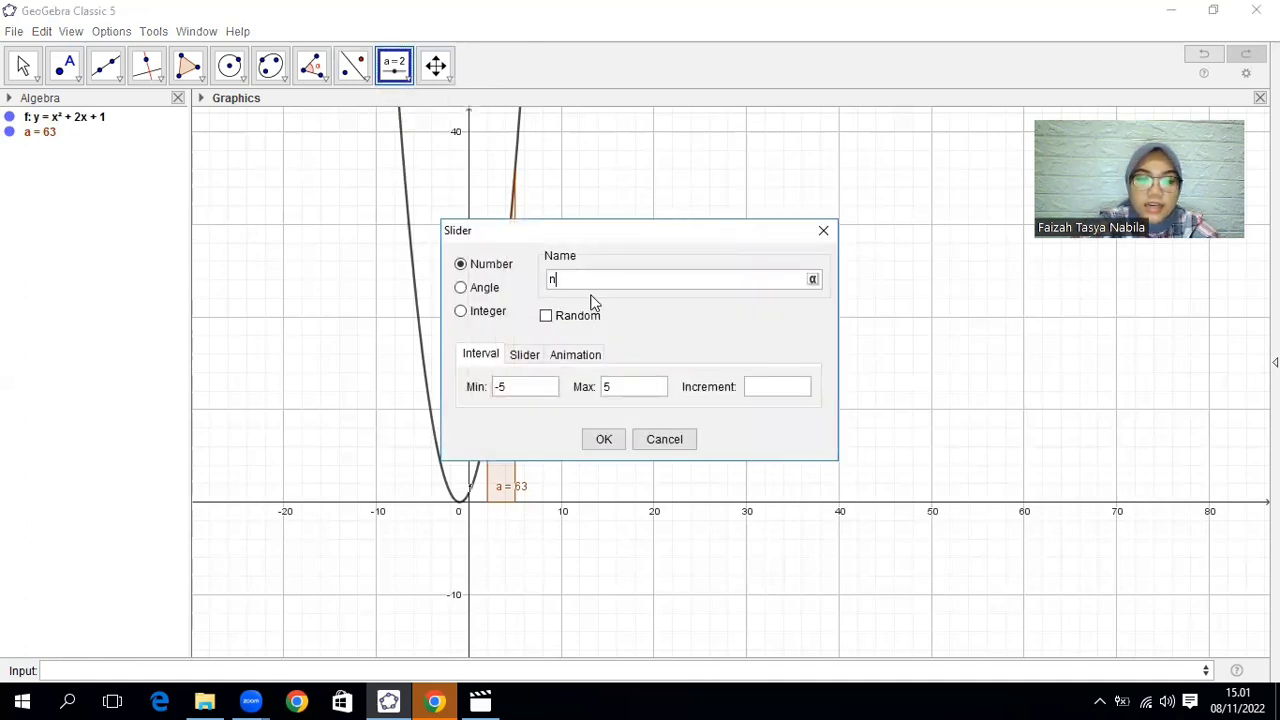
left_click(461, 311)
Set the maximum of slider n to 100 and create the slider.
left_click(615, 396)
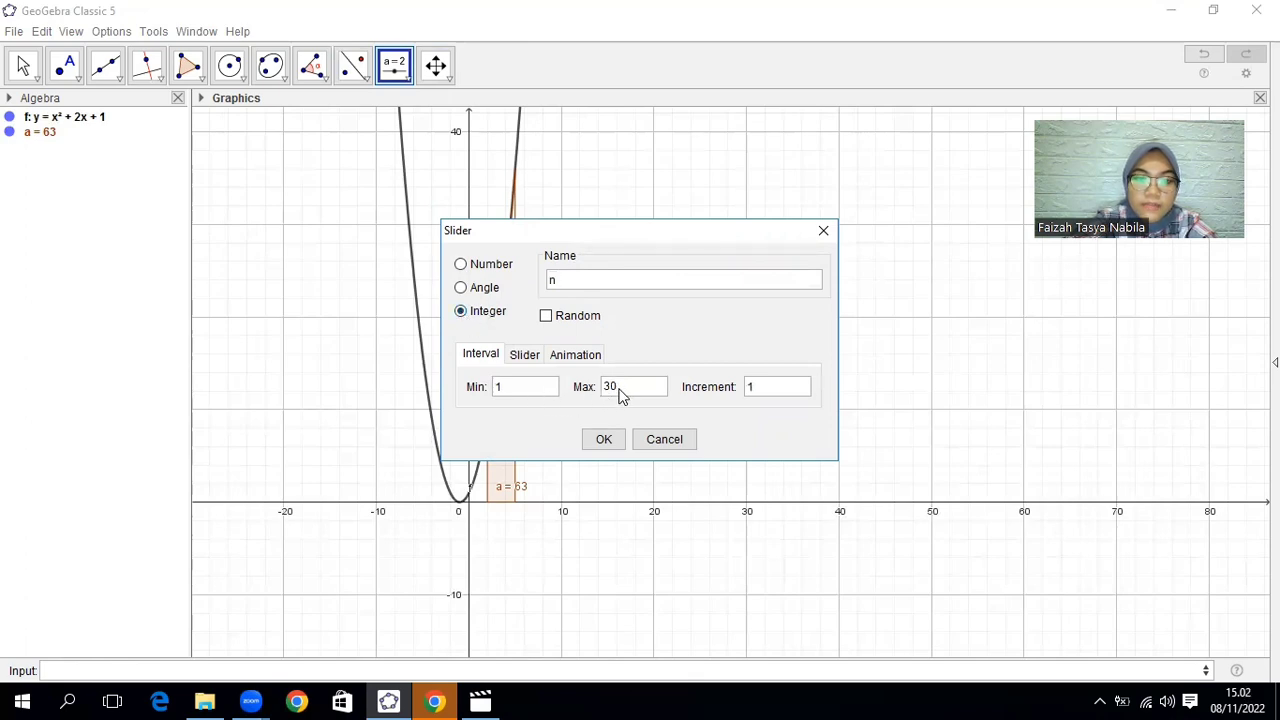
double_click(617, 393)
key("BackSpace")
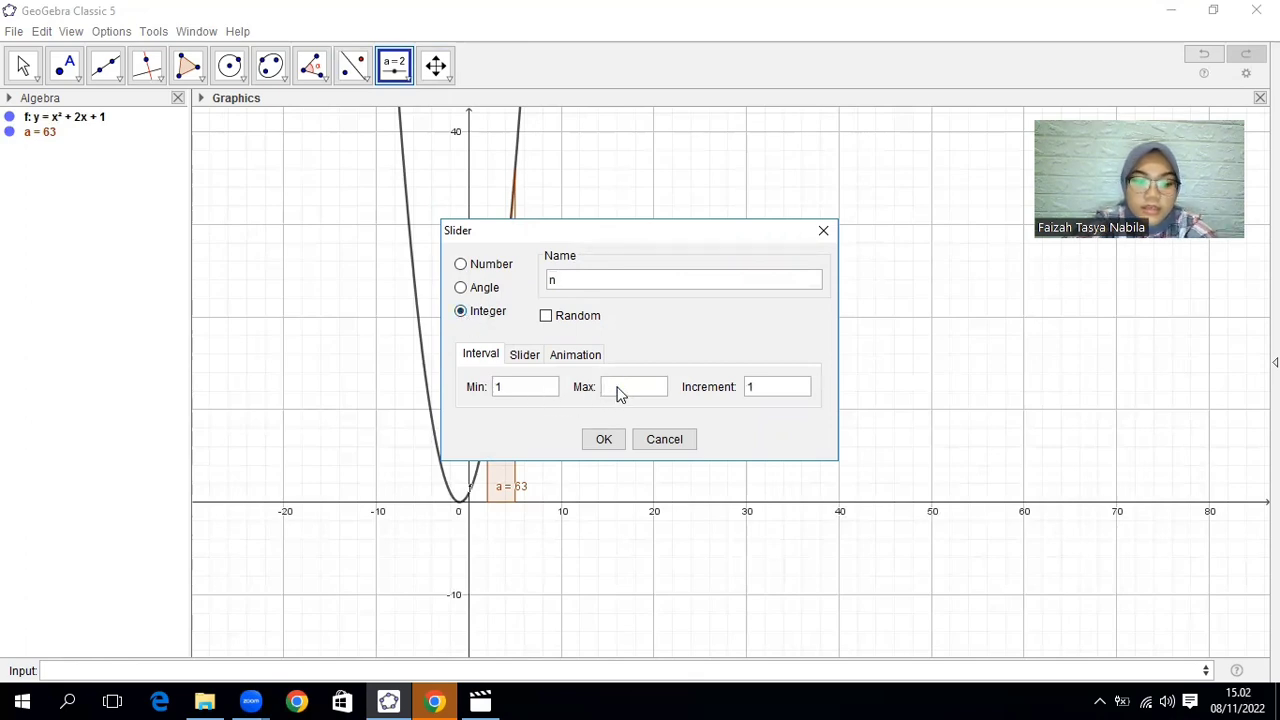
type("10")
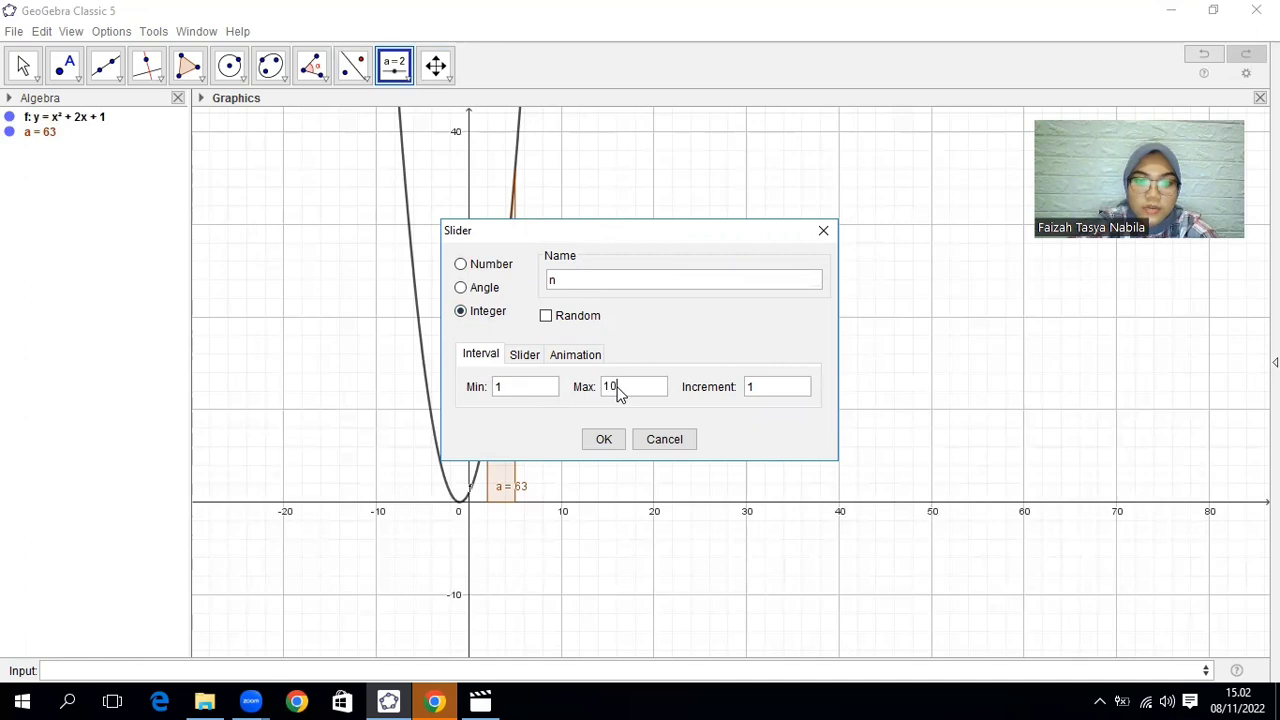
type("0")
left_click(604, 439)
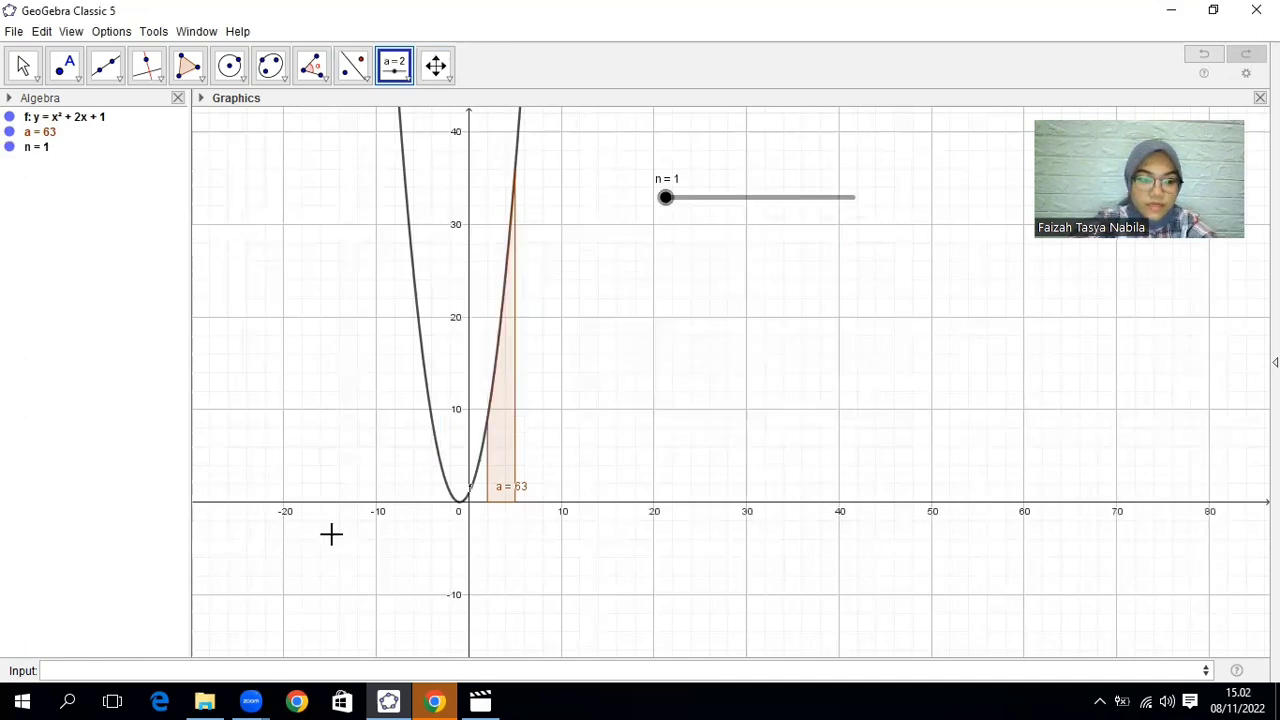
Create a lower sum of f from x = 2 to x = 4 with n rectangles, and undo it.
left_click(155, 670)
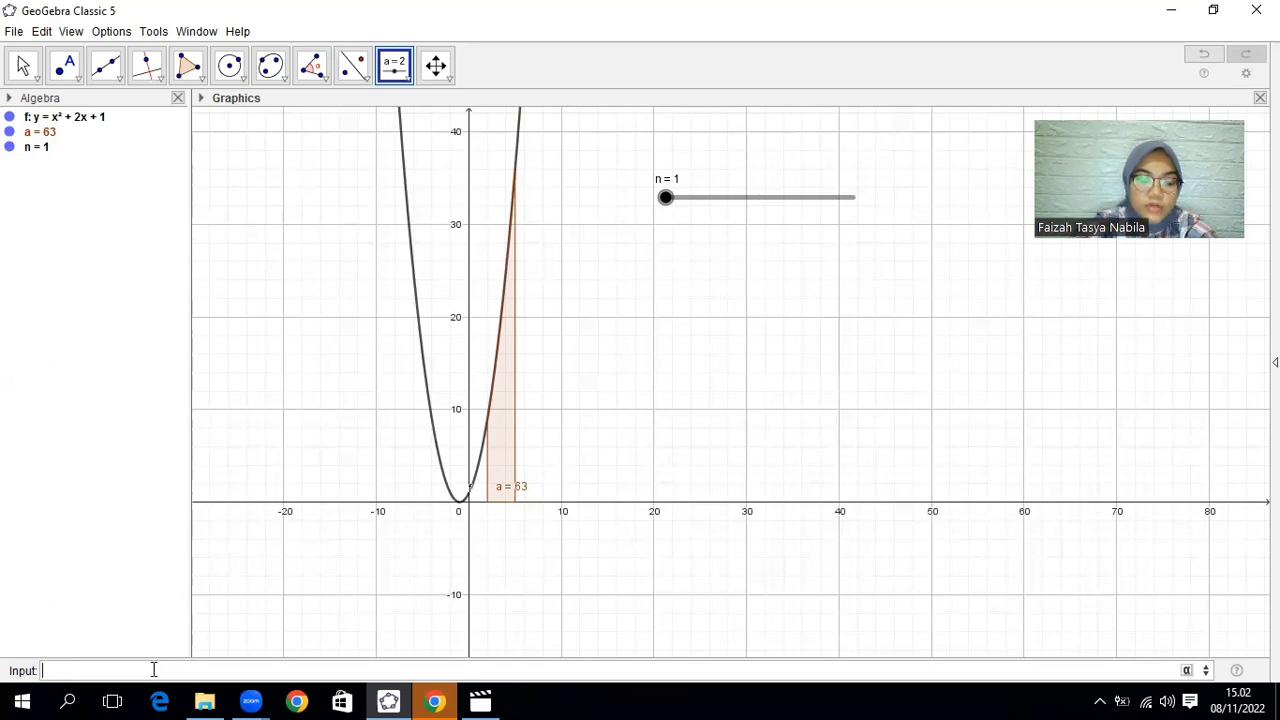
type("lower")
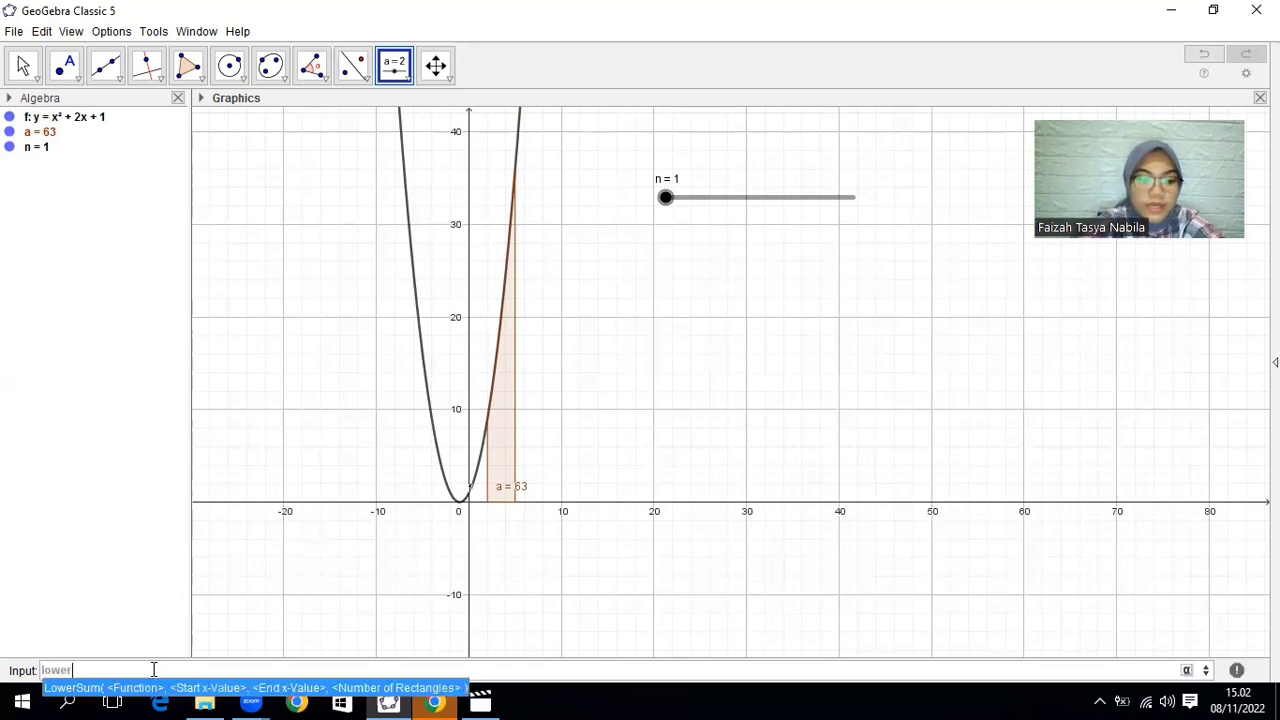
type("sum(")
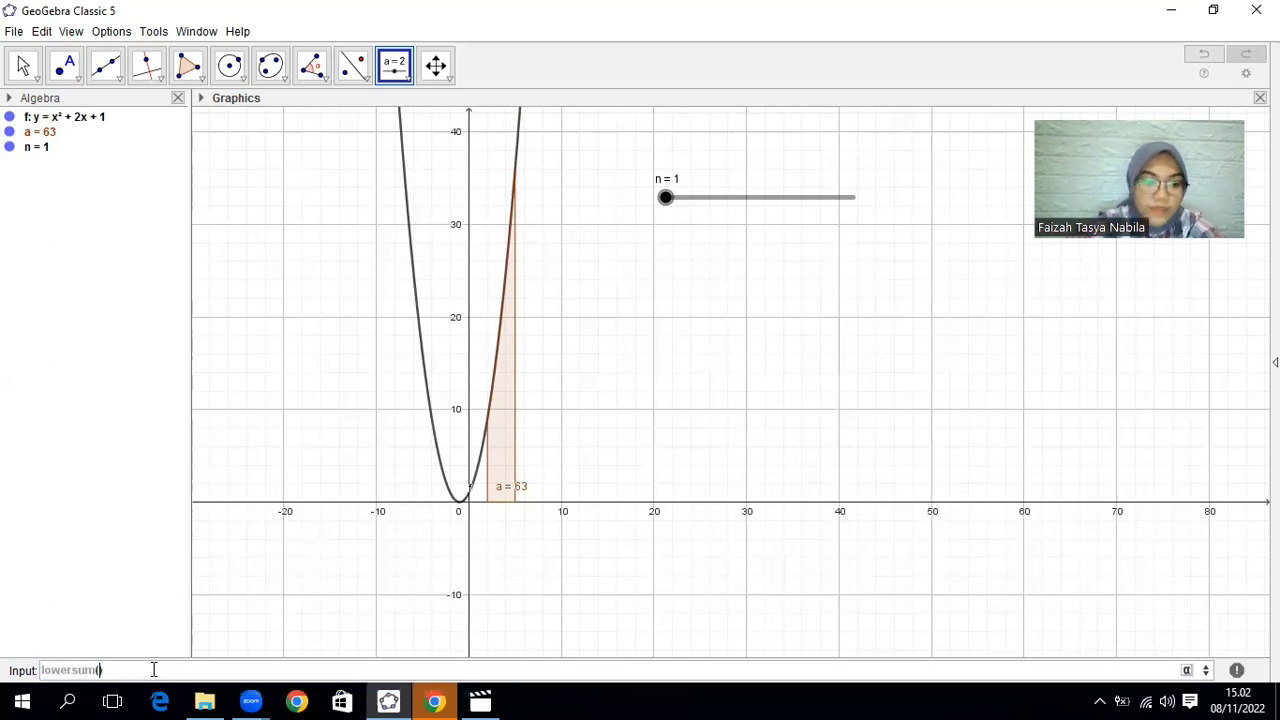
type("f")
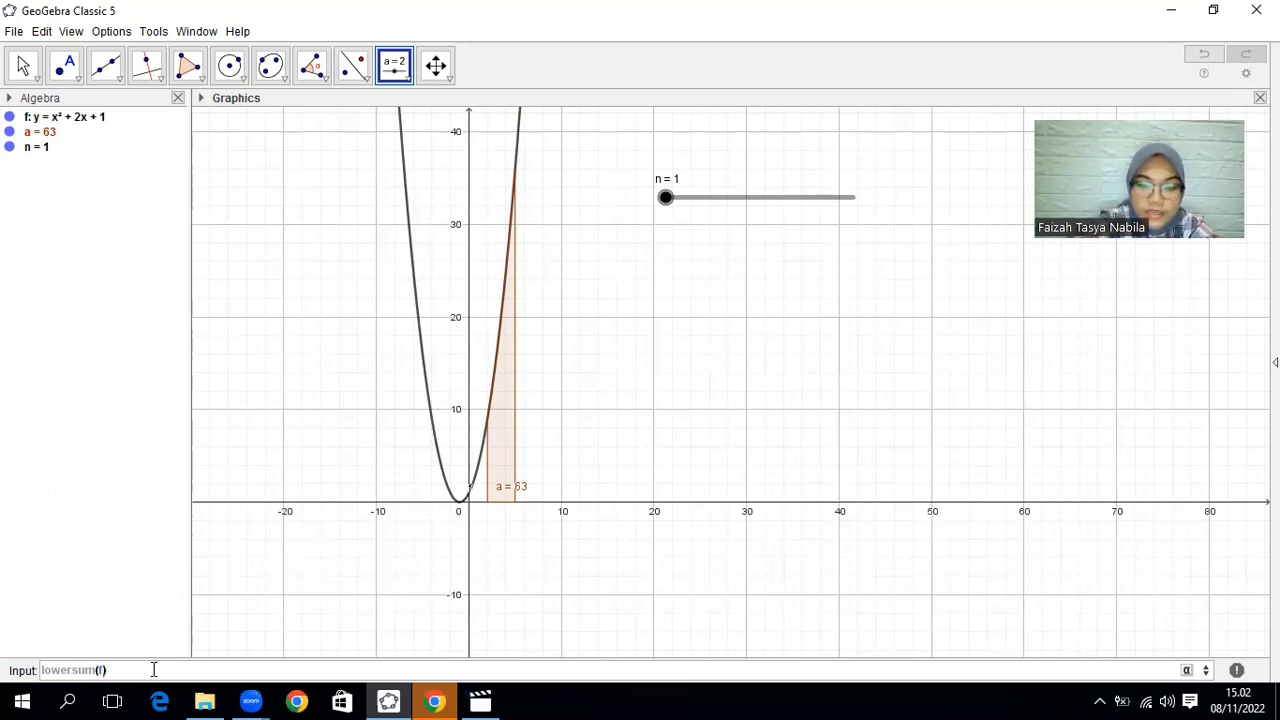
type(",")
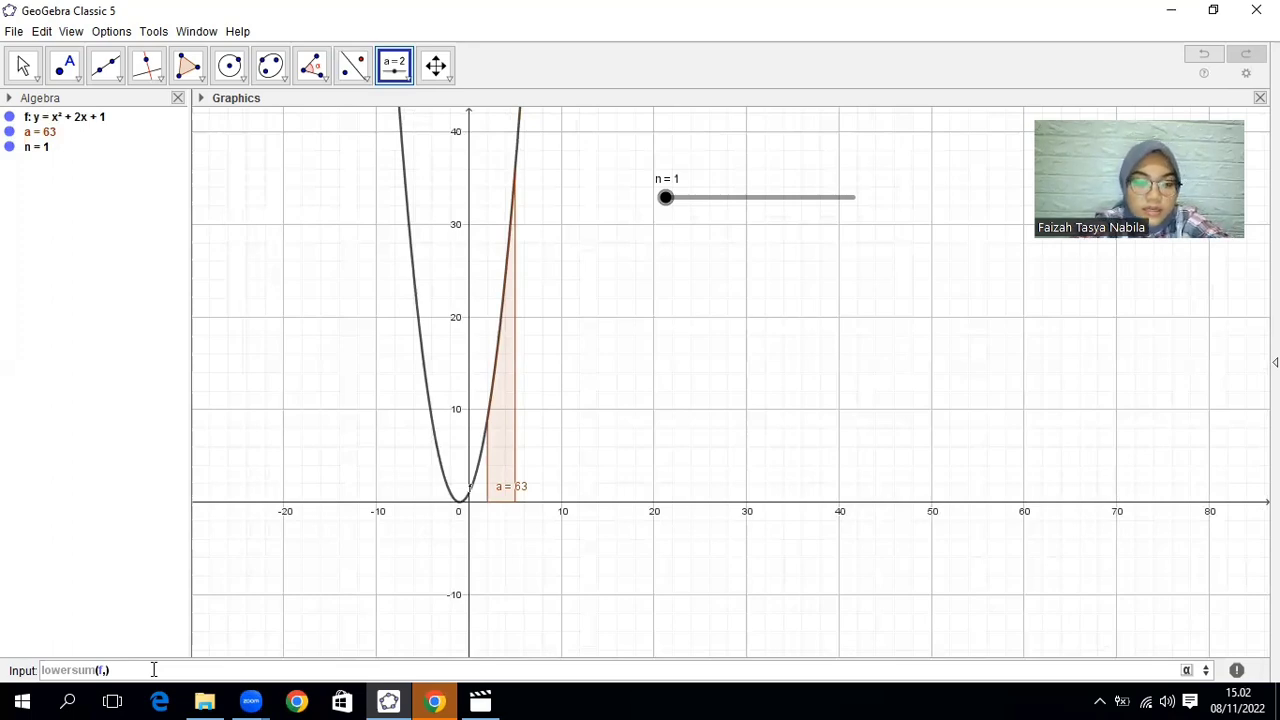
type("2")
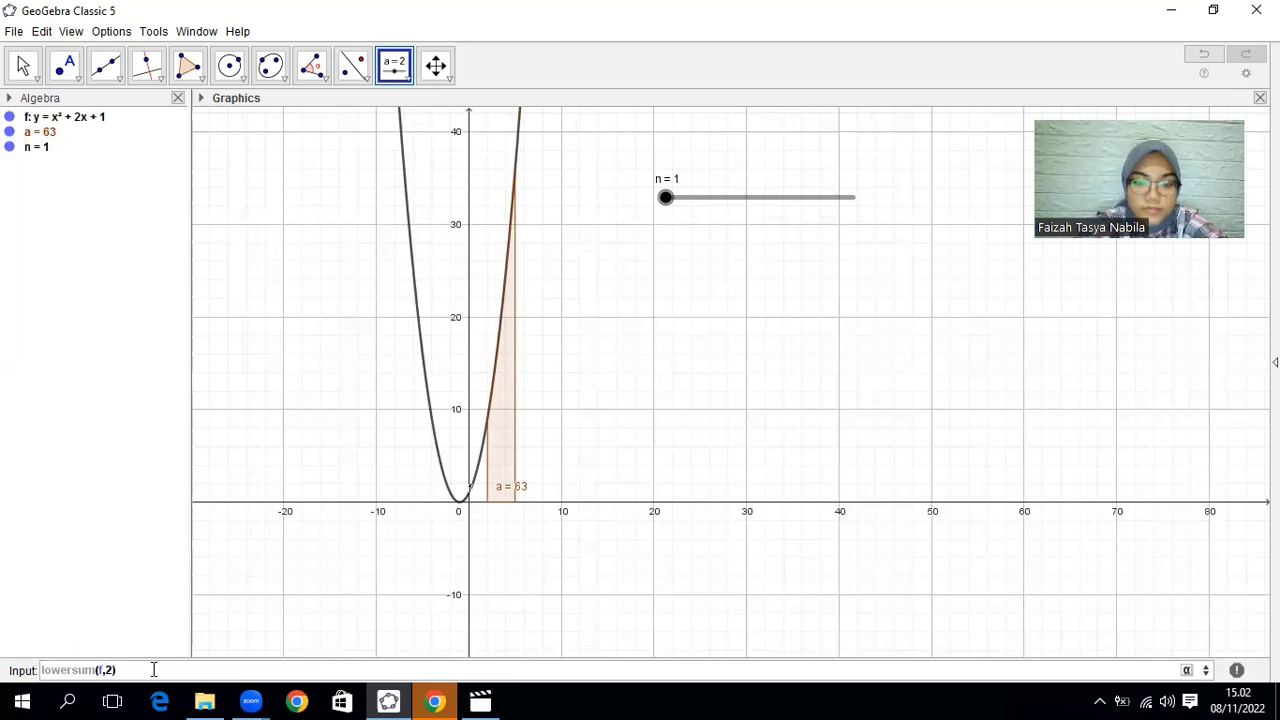
type(",4")
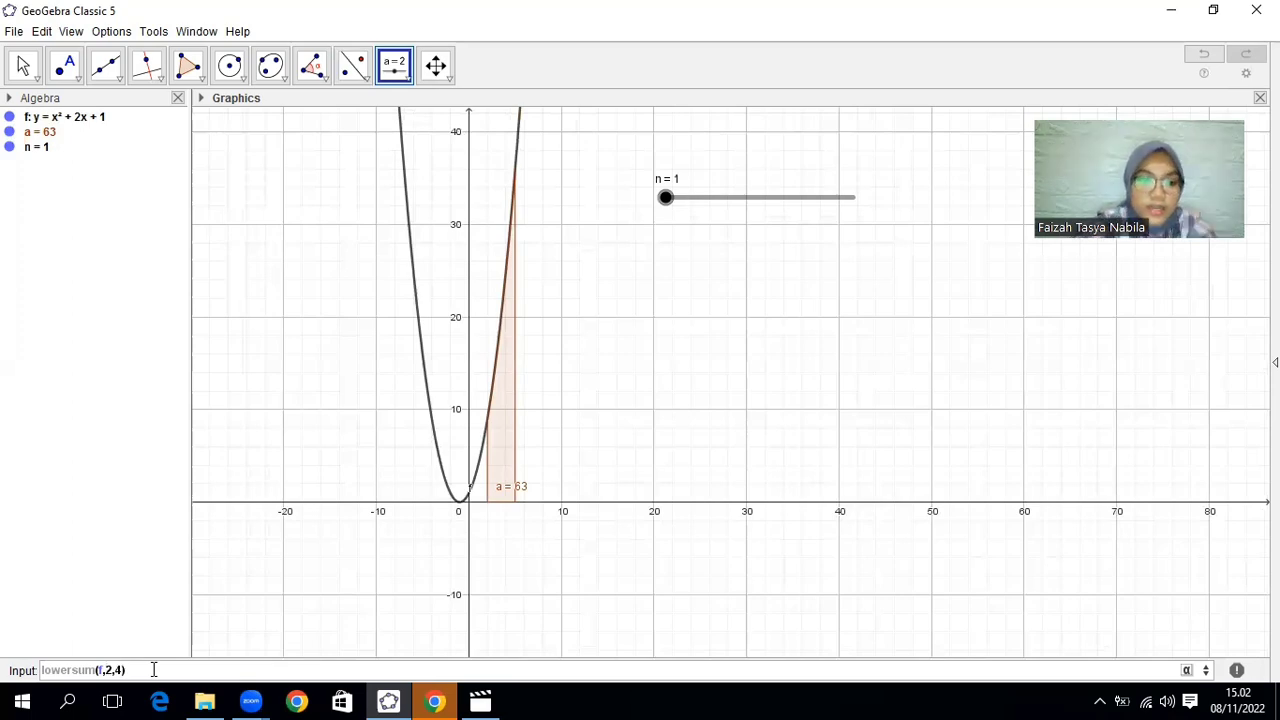
type(",")
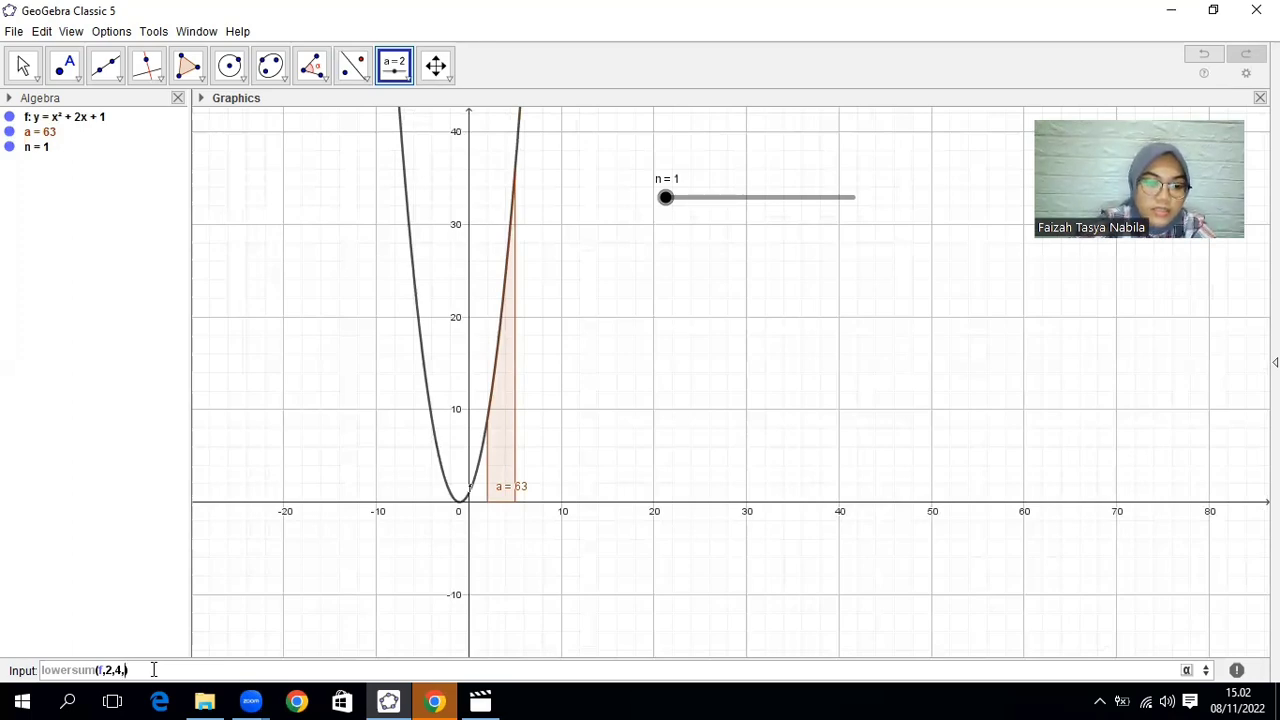
type("1")
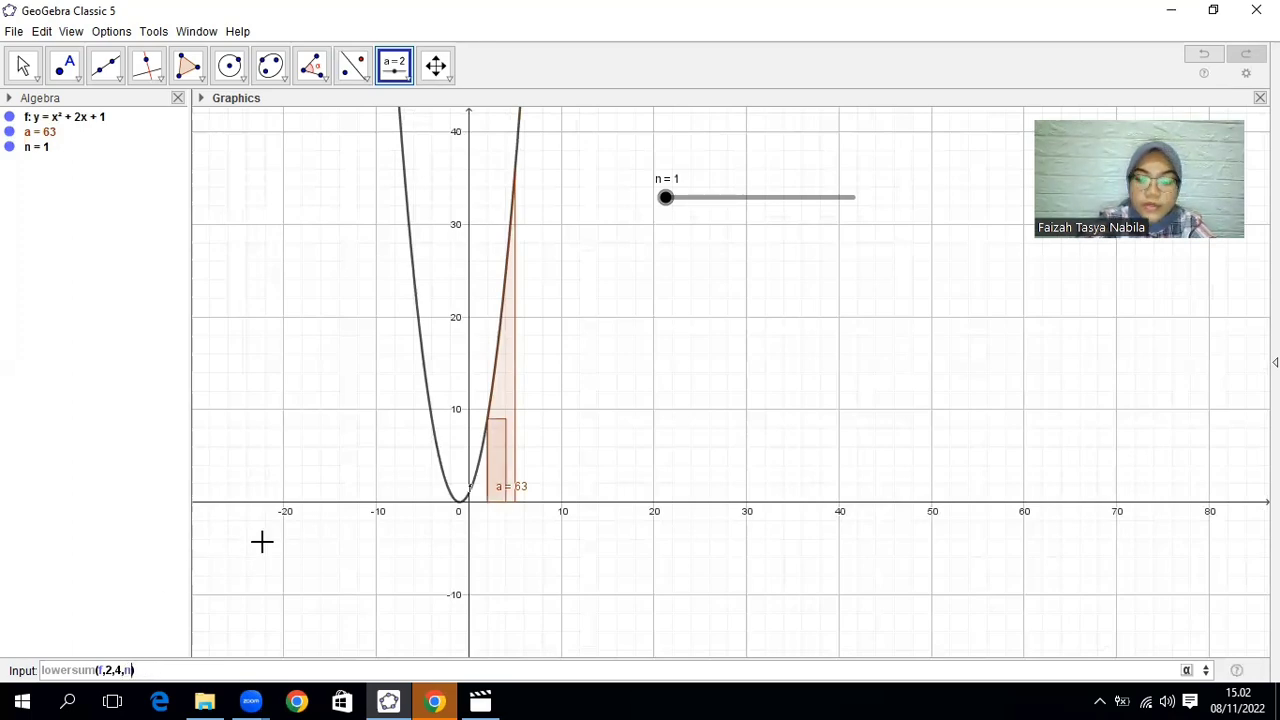
key("Return")
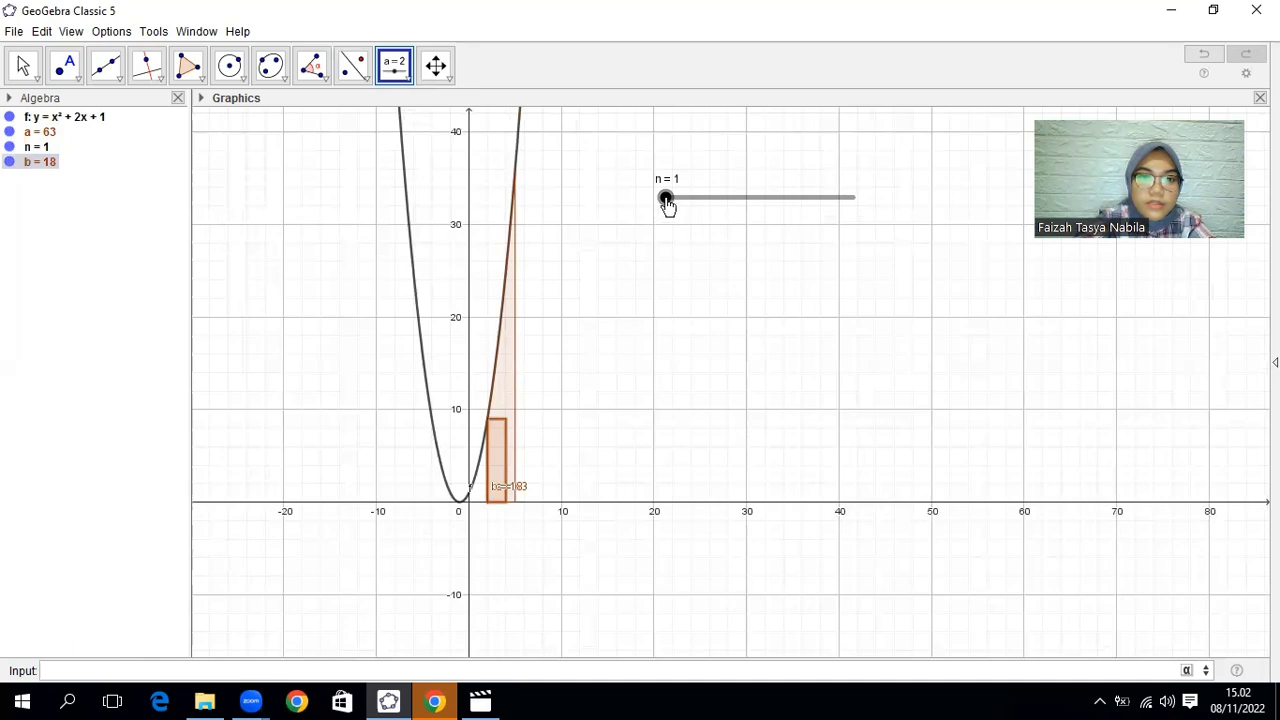
mouse_move(666, 199)
left_mouse_down()
mouse_move(811, 200)
mouse_move(647, 209)
left_mouse_up()
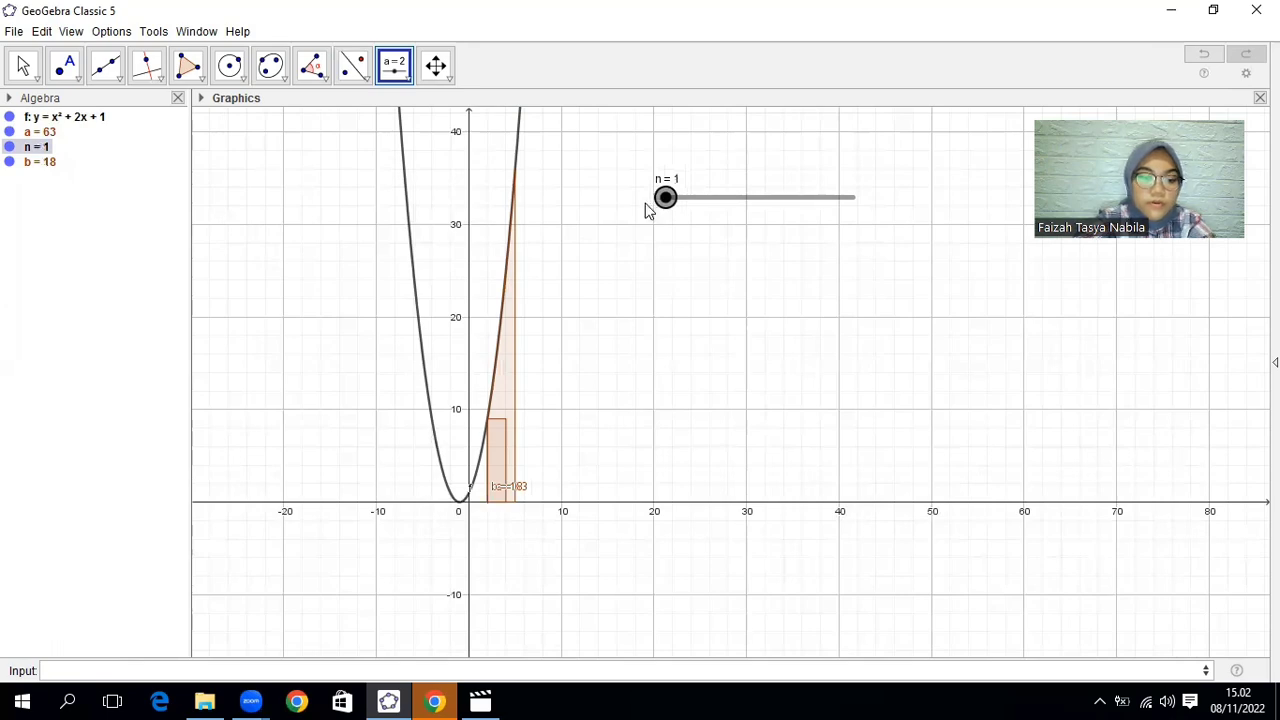
key("ctrl+z")
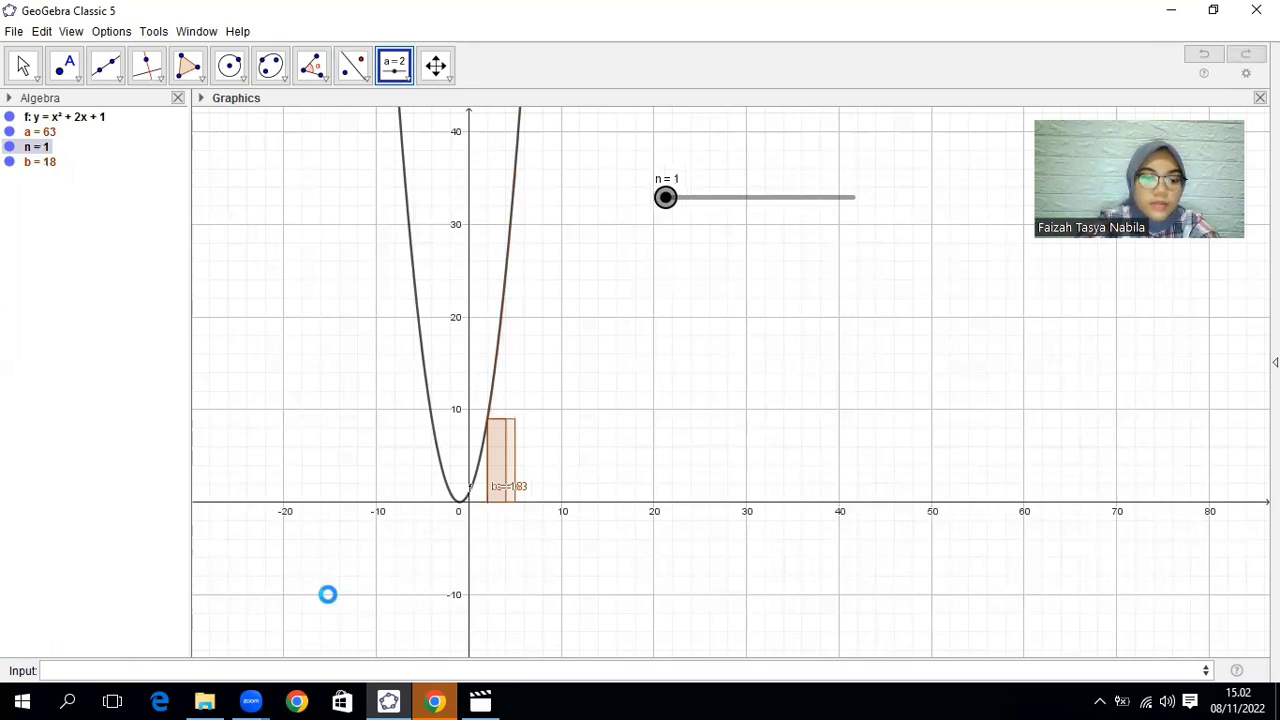
Create the lower sum of f from x = 2 to x = 5 with n as the number of rectangles.
left_click(138, 671)
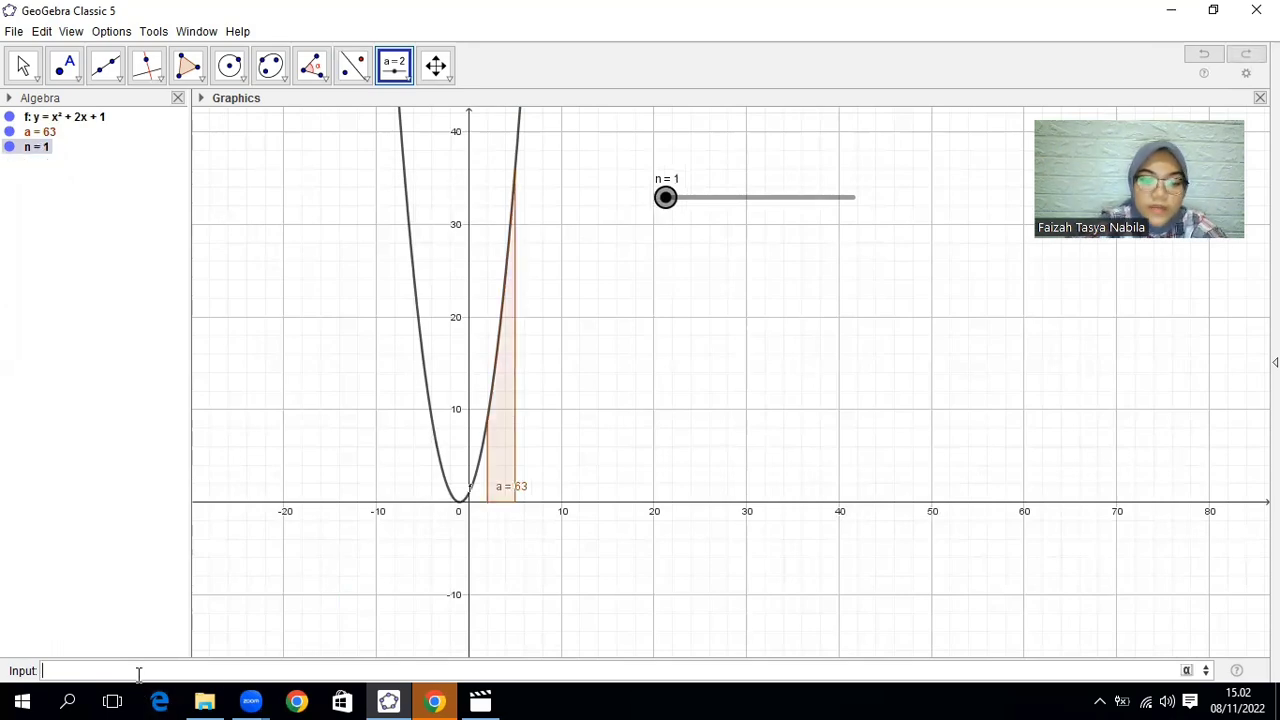
type("lowersu")
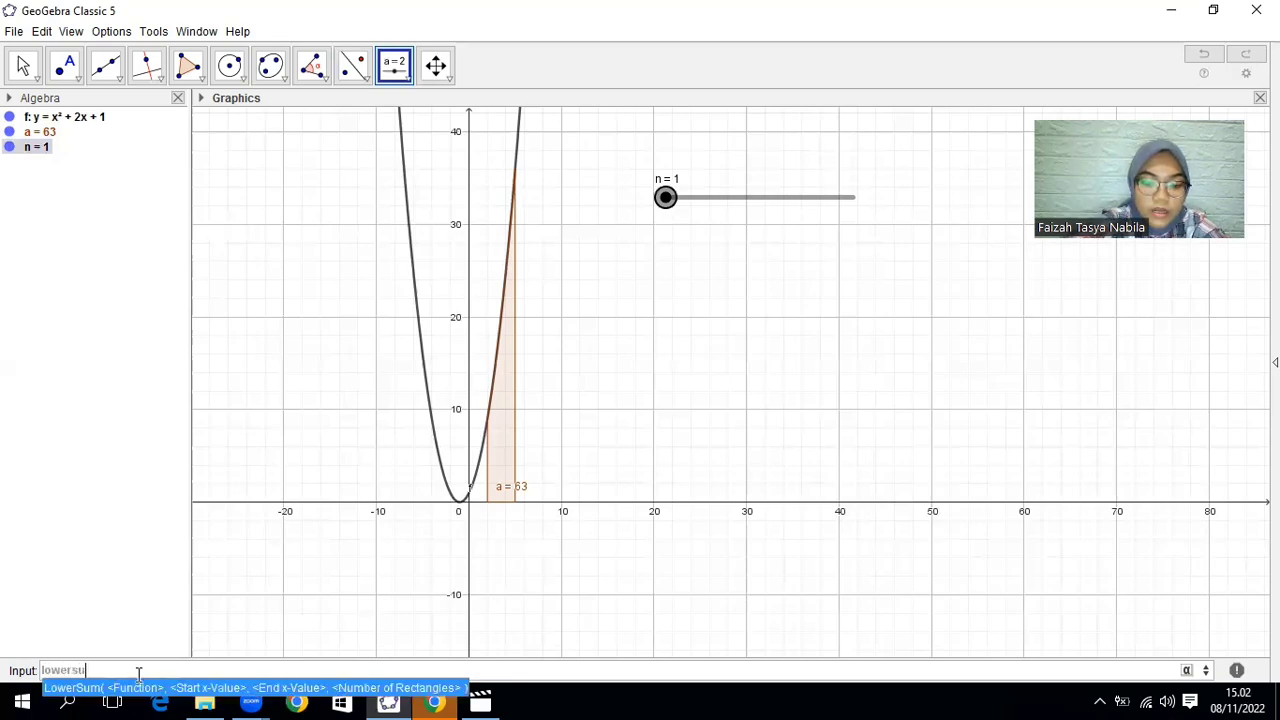
type("m(f,2,")
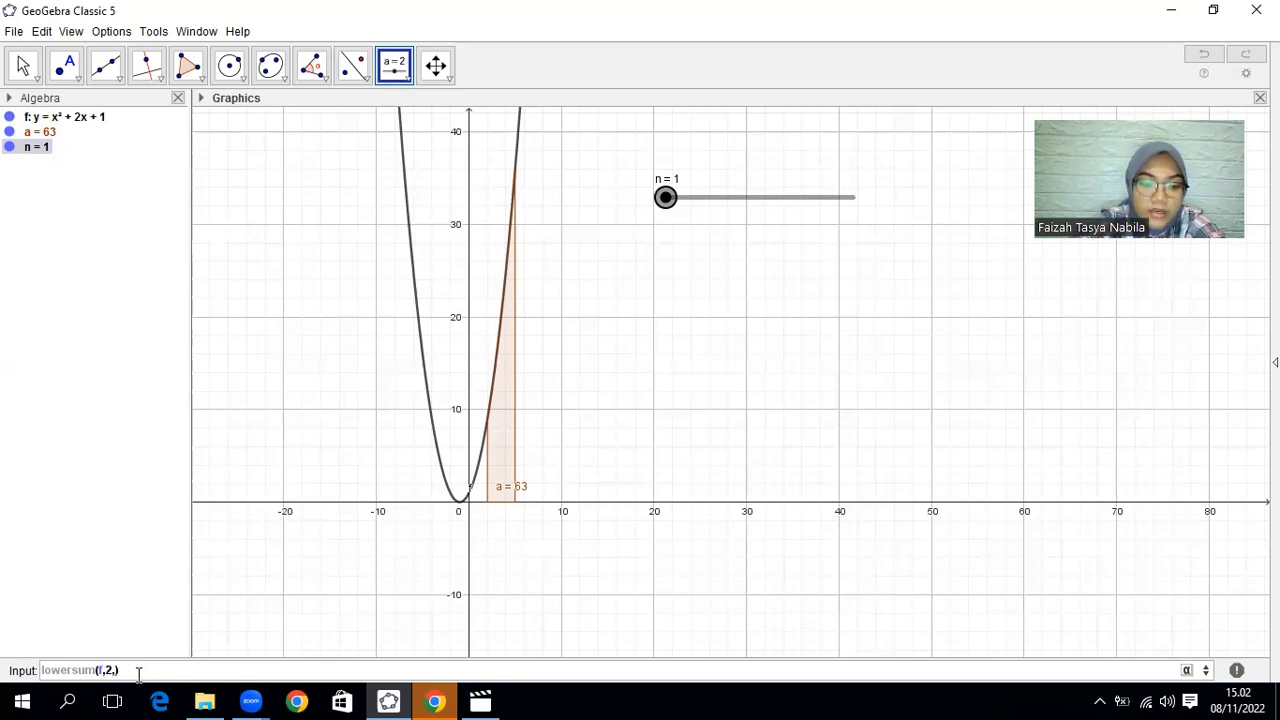
type("n")
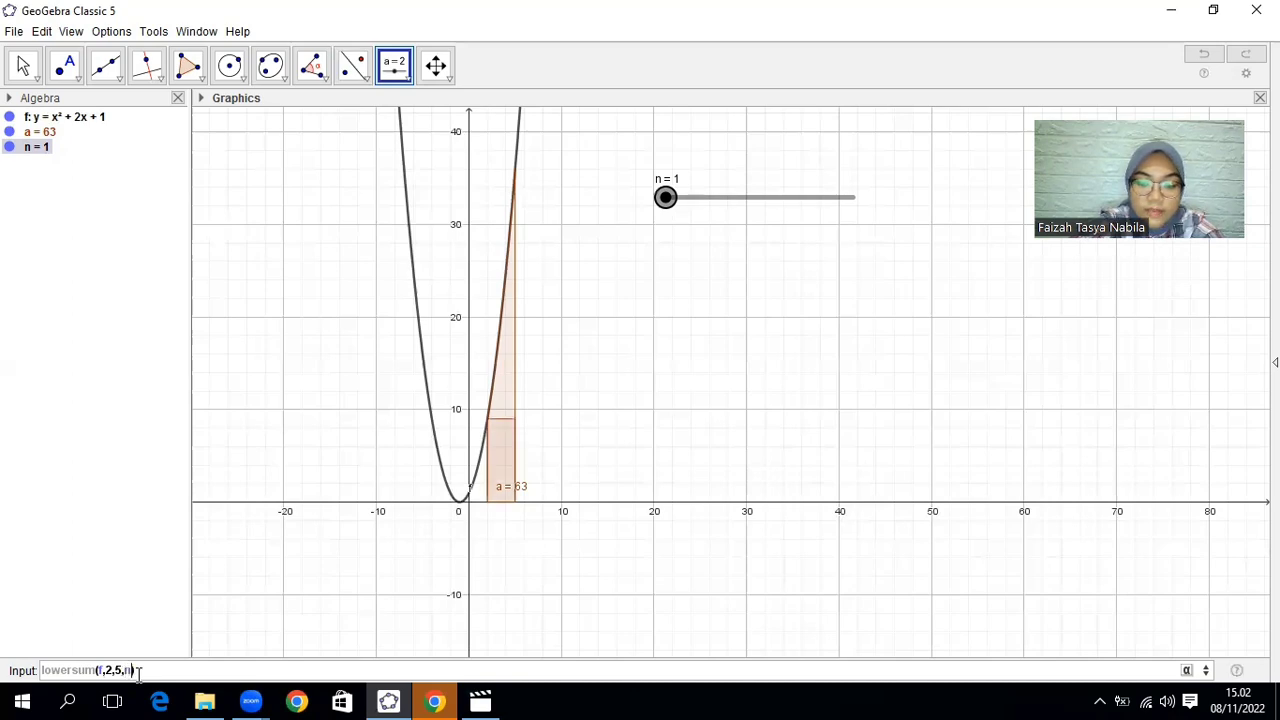
key("Return")
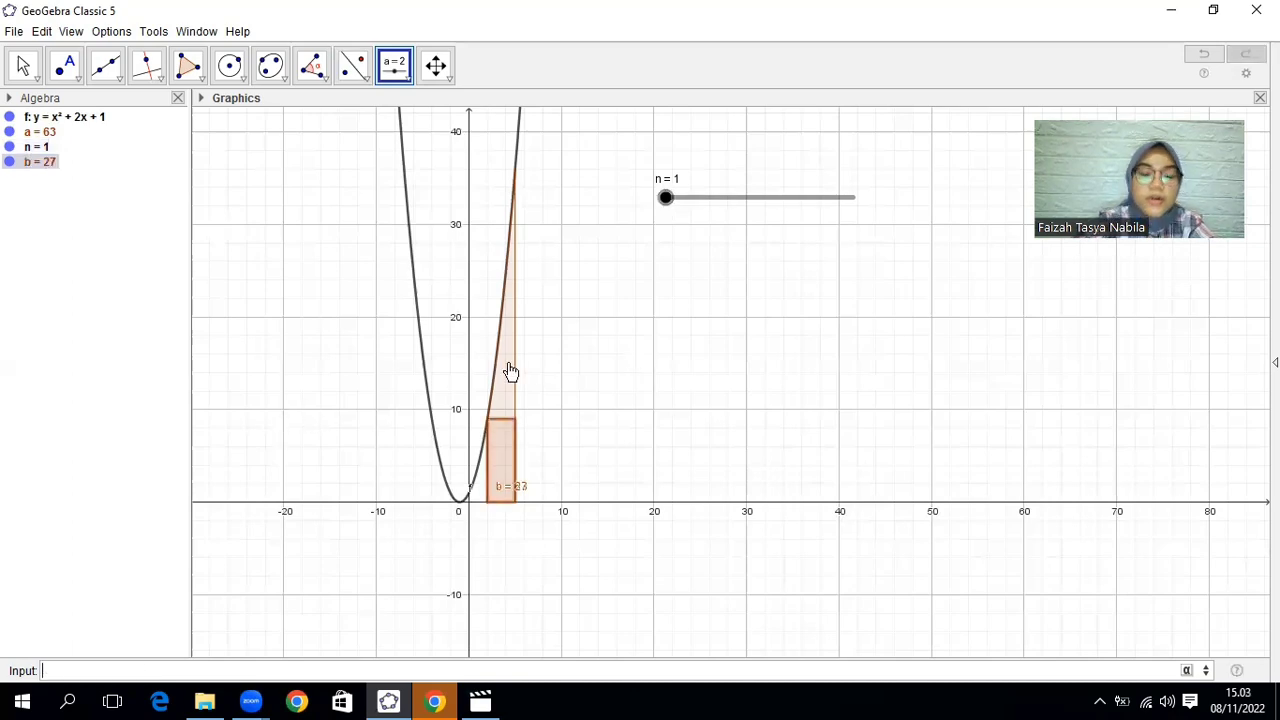
Raise slider n to 20 and on to 22 to divide the lower sum into more rectangles.
left_click(436, 66)
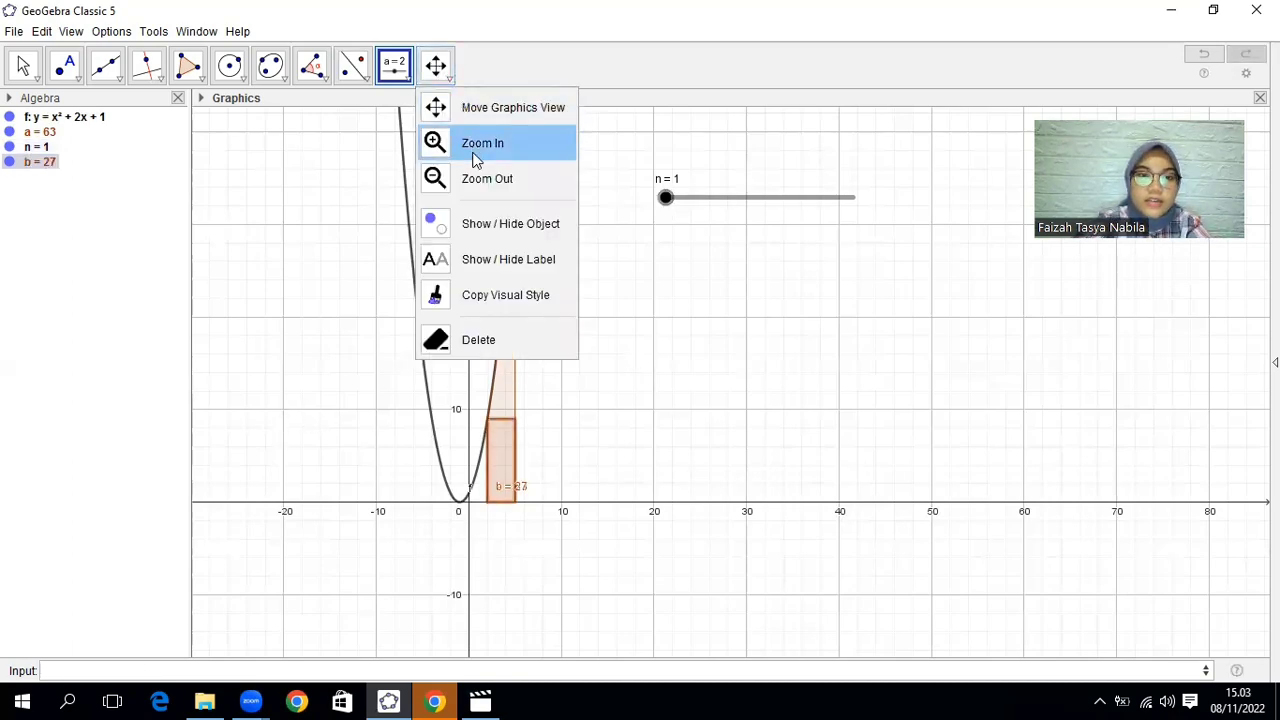
left_click(476, 156)
left_click(625, 288)
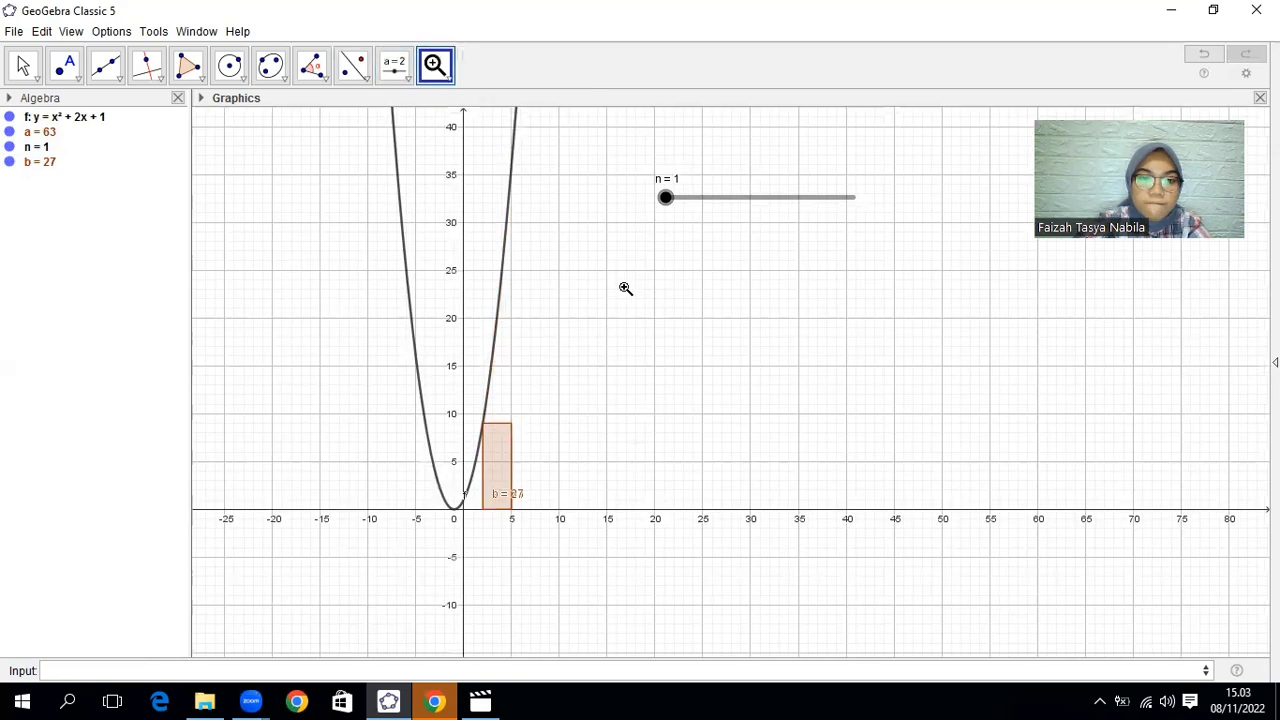
left_click(625, 288)
key("Escape")
left_click_drag(665, 200, 703, 208)
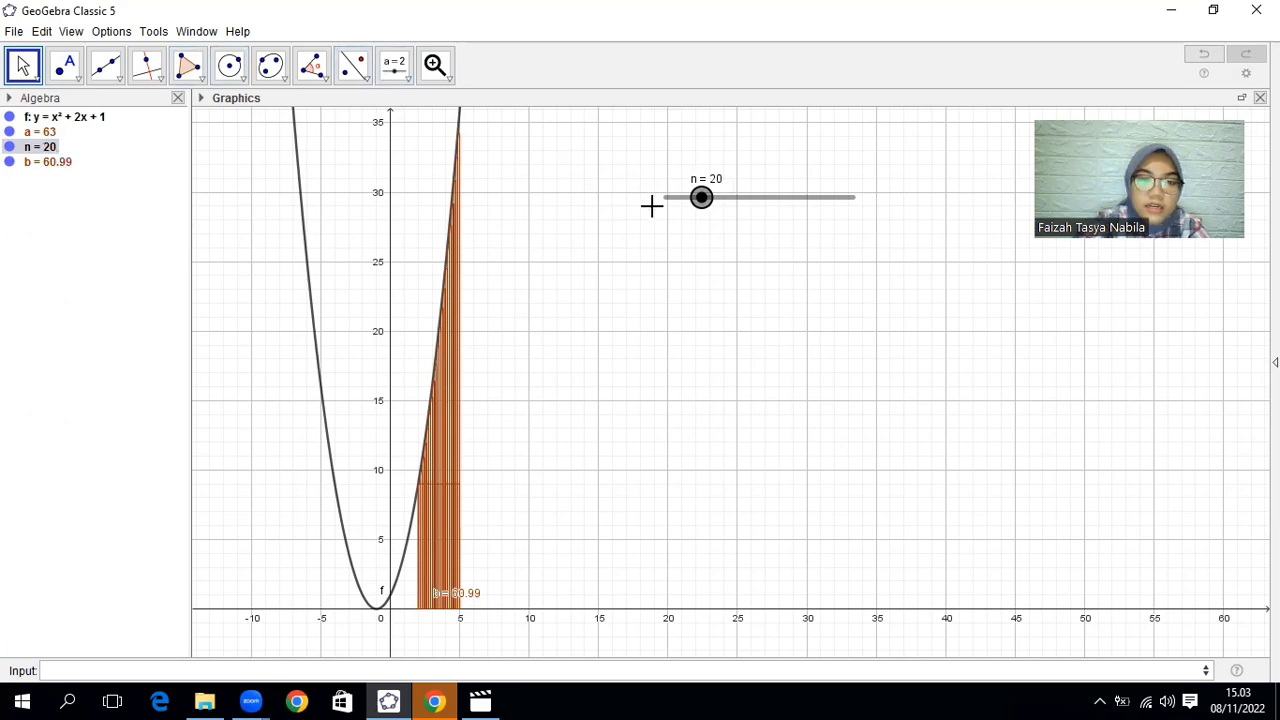
mouse_move(697, 202)
left_mouse_down()
mouse_move(812, 210)
mouse_move(706, 209)
left_mouse_up()
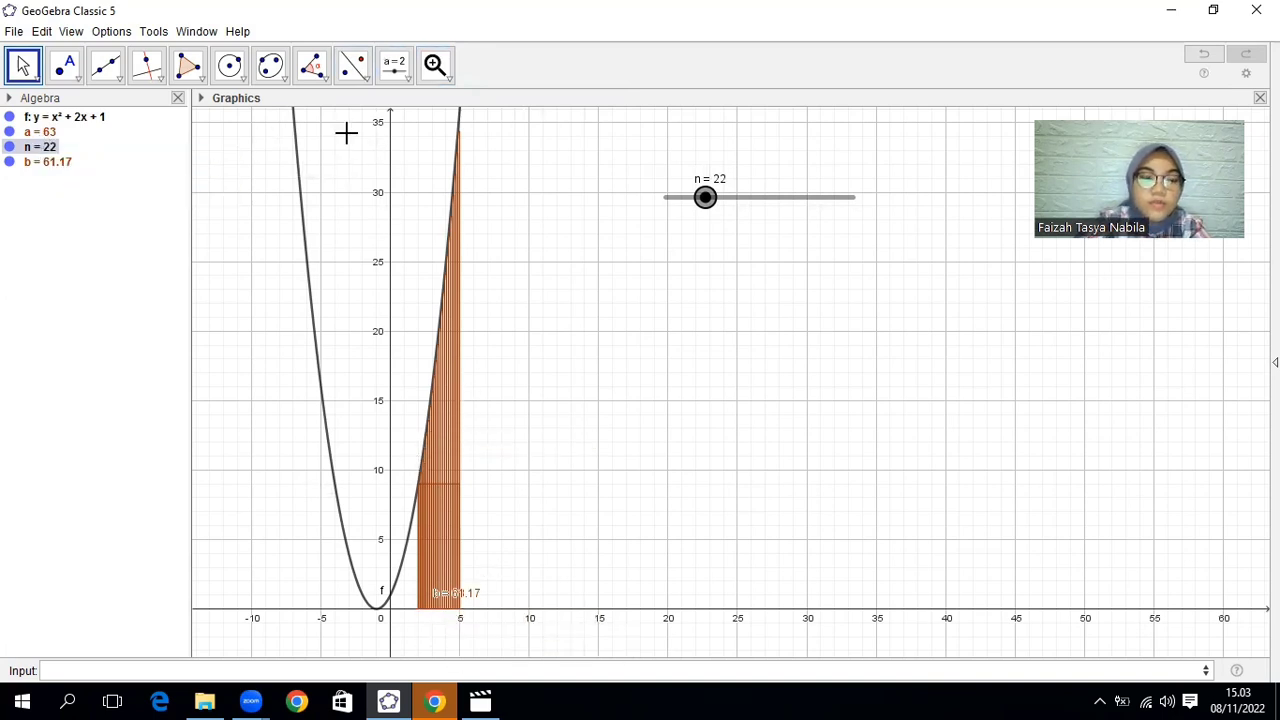
Raise slider n to 64 and lower it to 11 to compare how the rectangles fit under the curve.
left_click(446, 84)
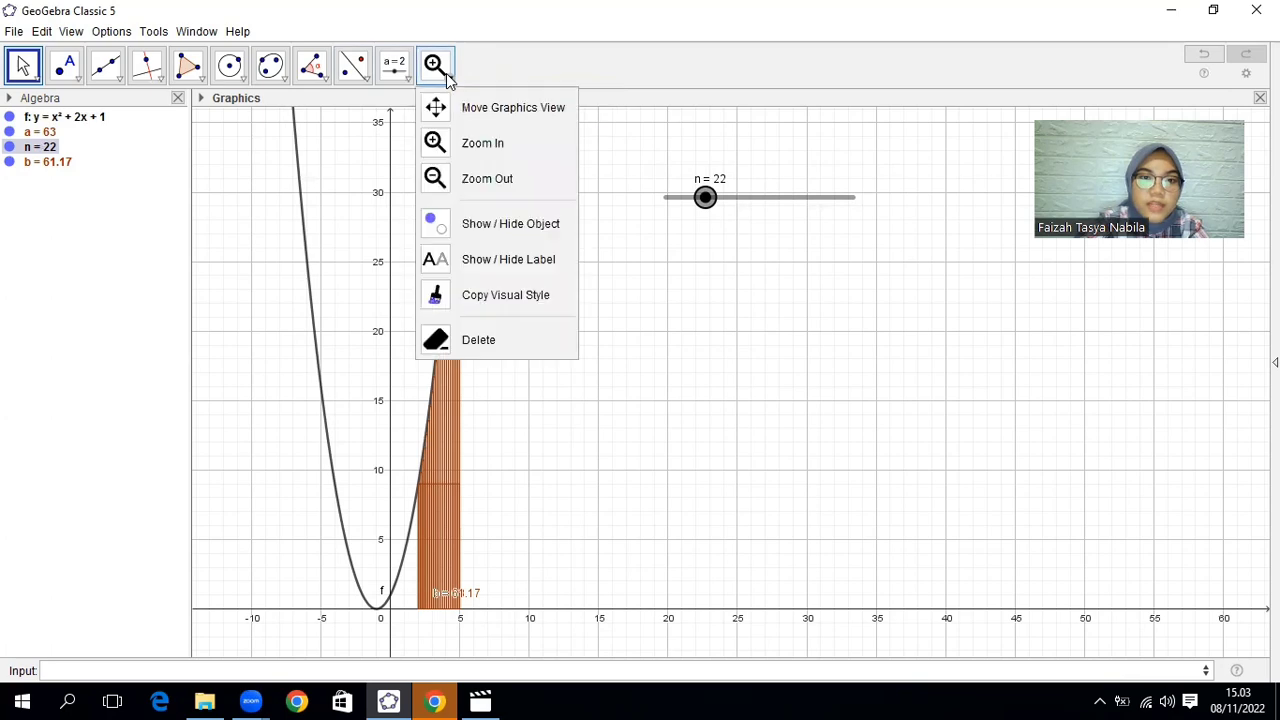
left_click(447, 145)
left_click(443, 430)
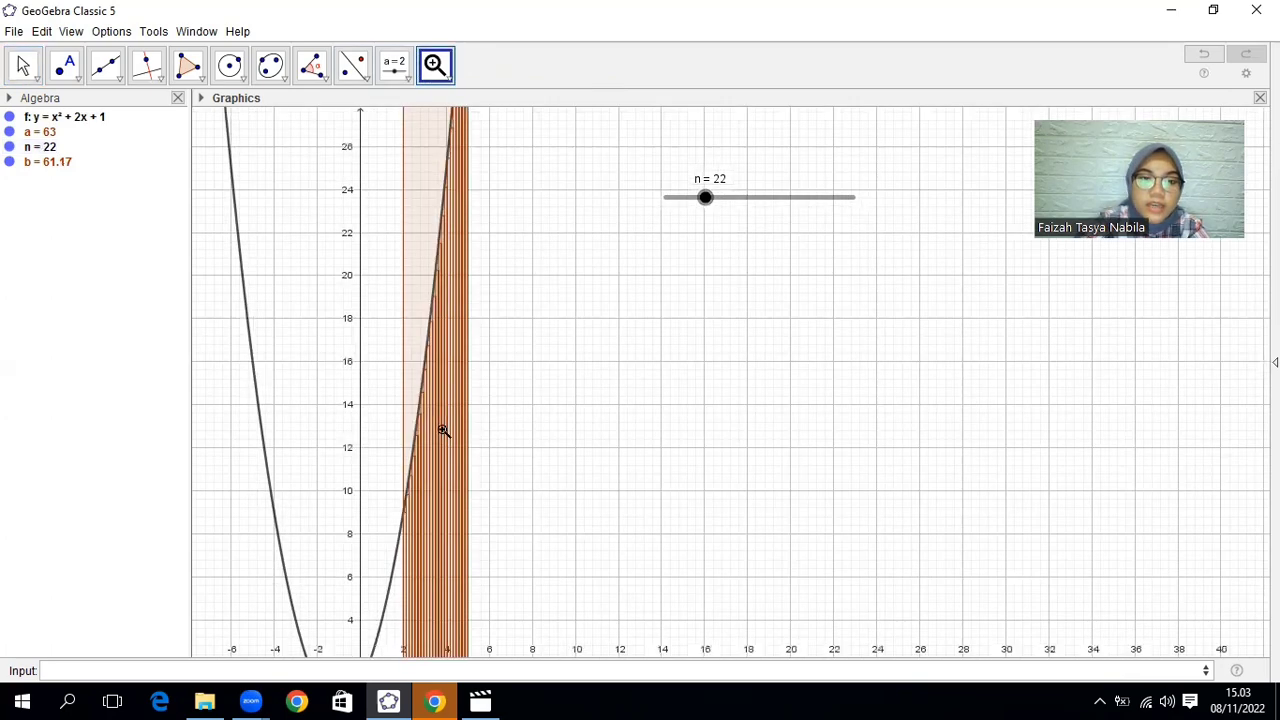
double_click(443, 430)
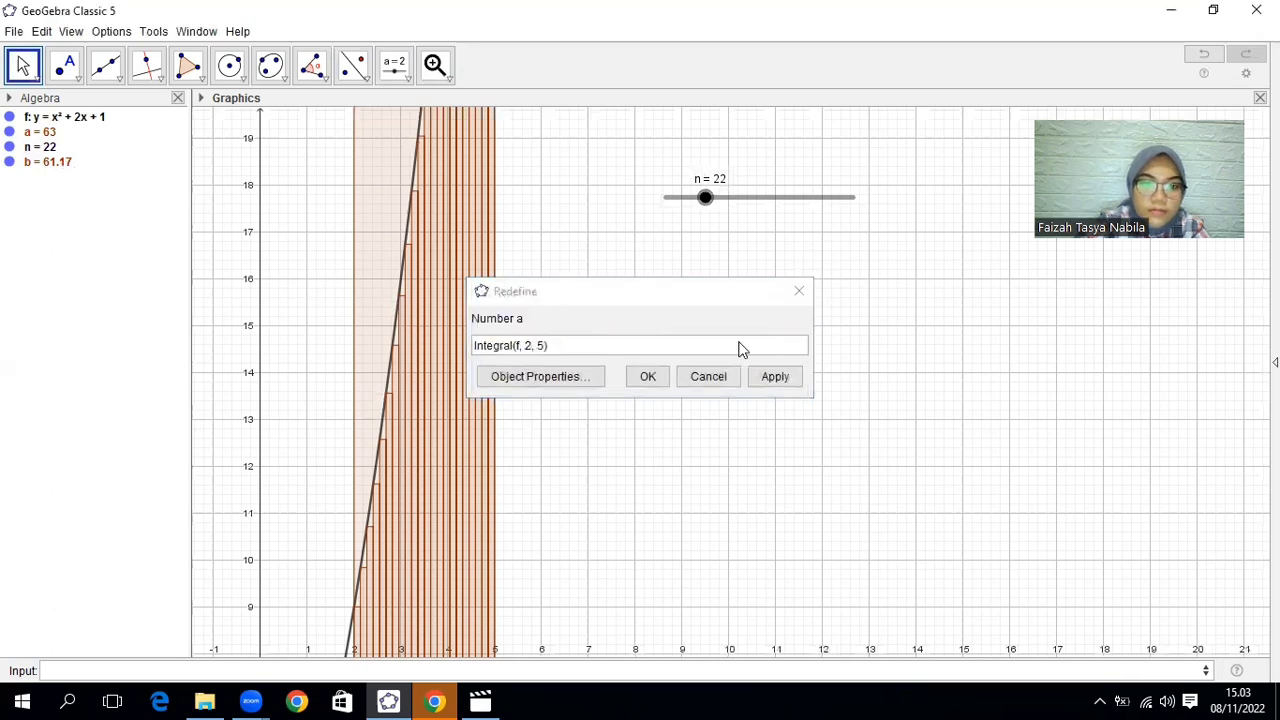
left_click(799, 291)
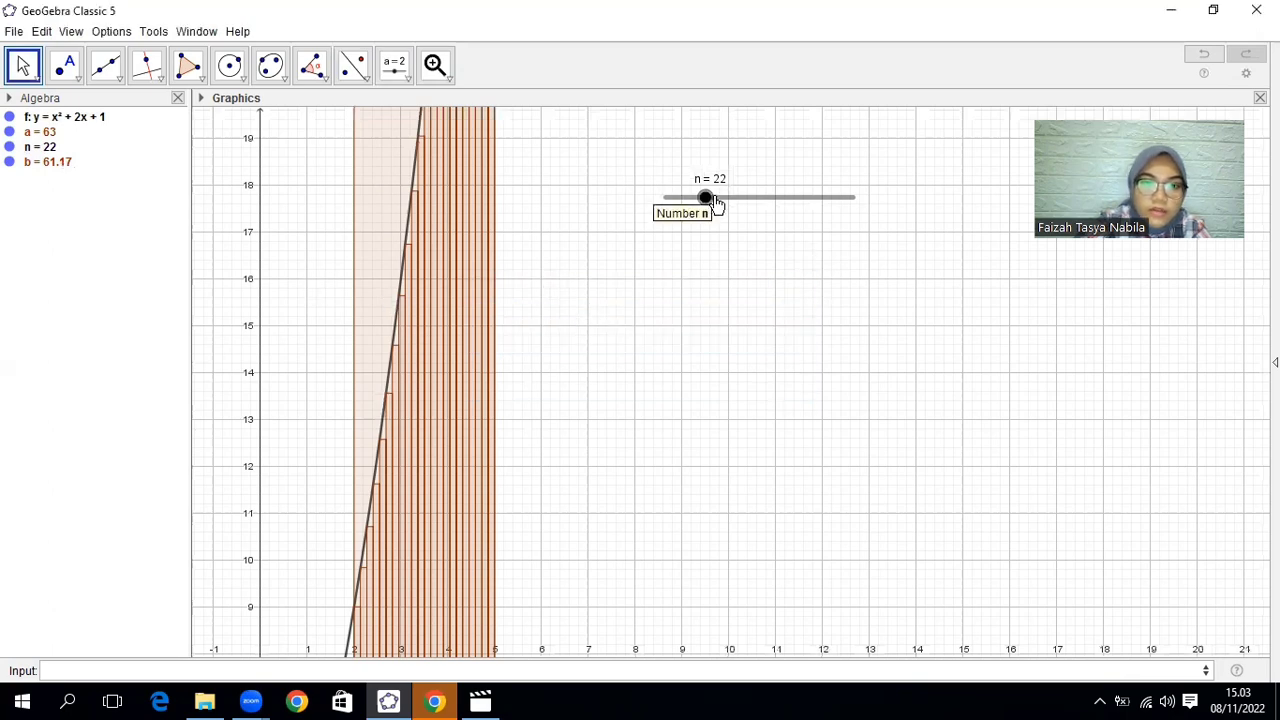
left_click_drag(706, 197, 787, 212)
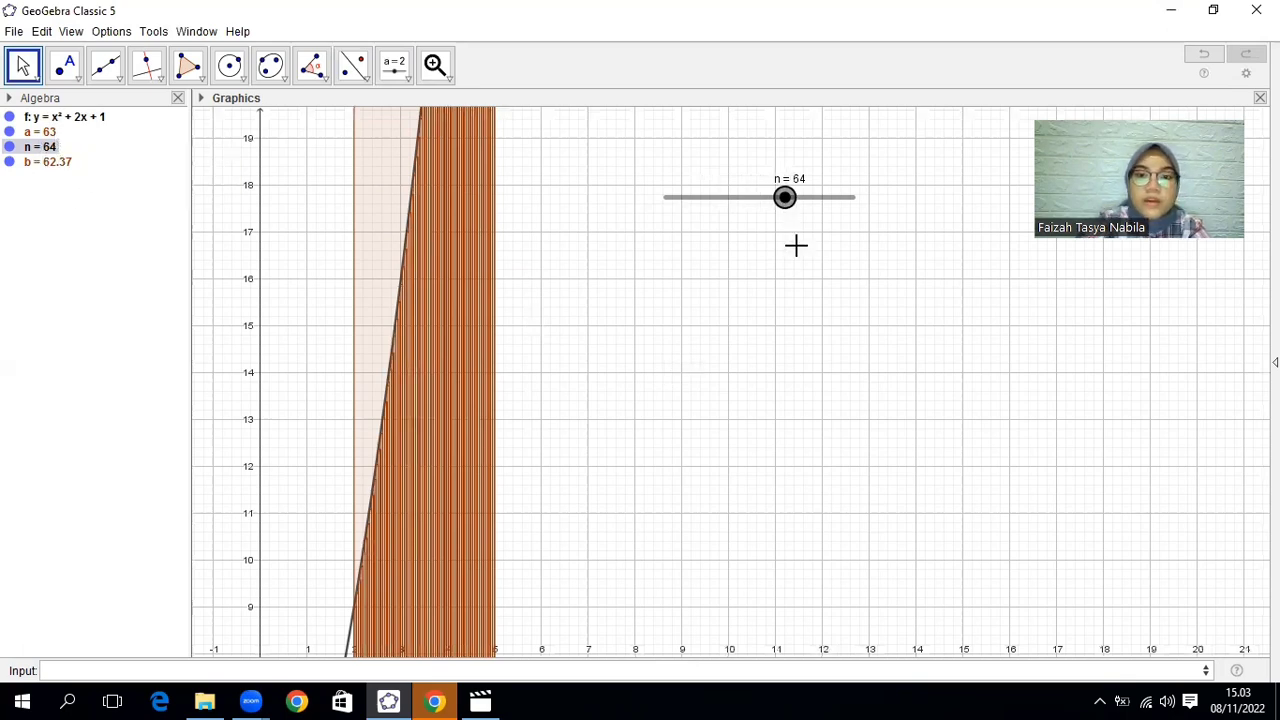
left_click_drag(785, 205, 684, 203)
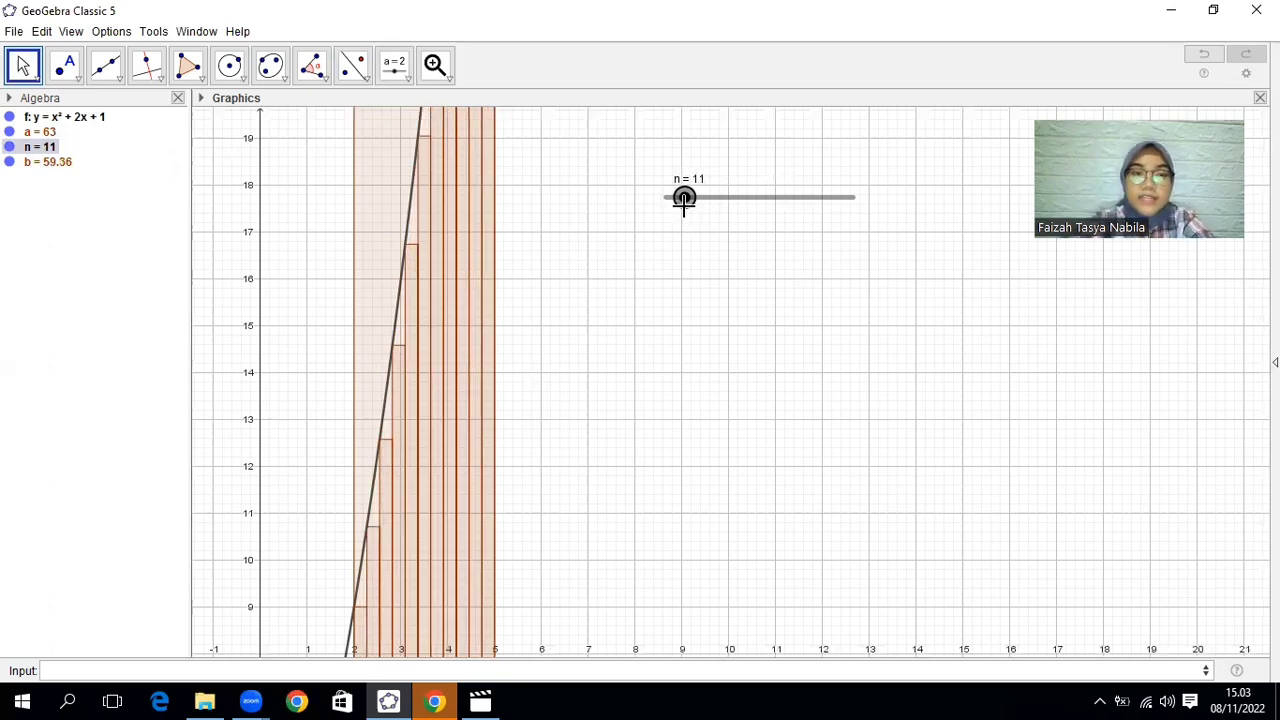